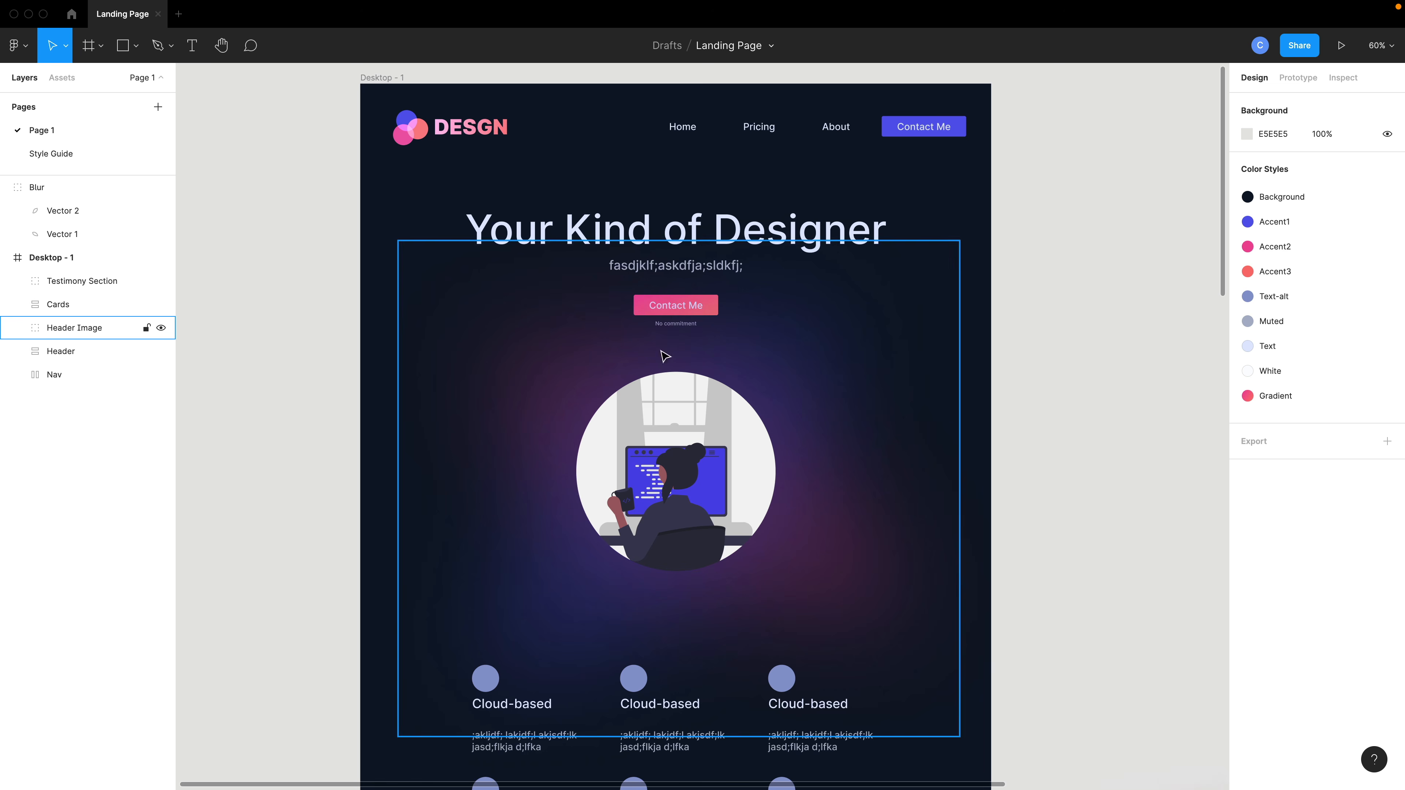
Launch the Lorem ipsum plugin.
mouse_move(315, 3)
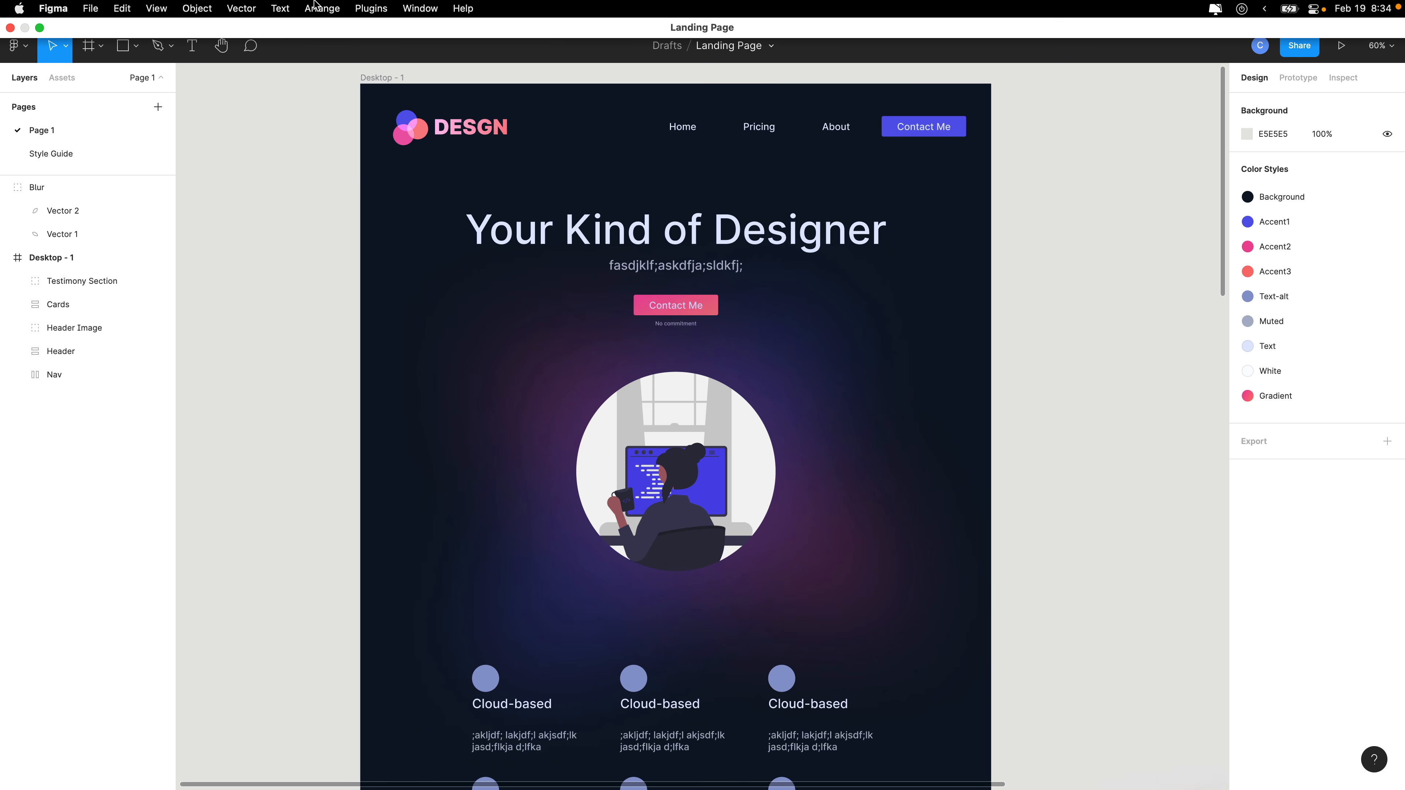
left_click(364, 9)
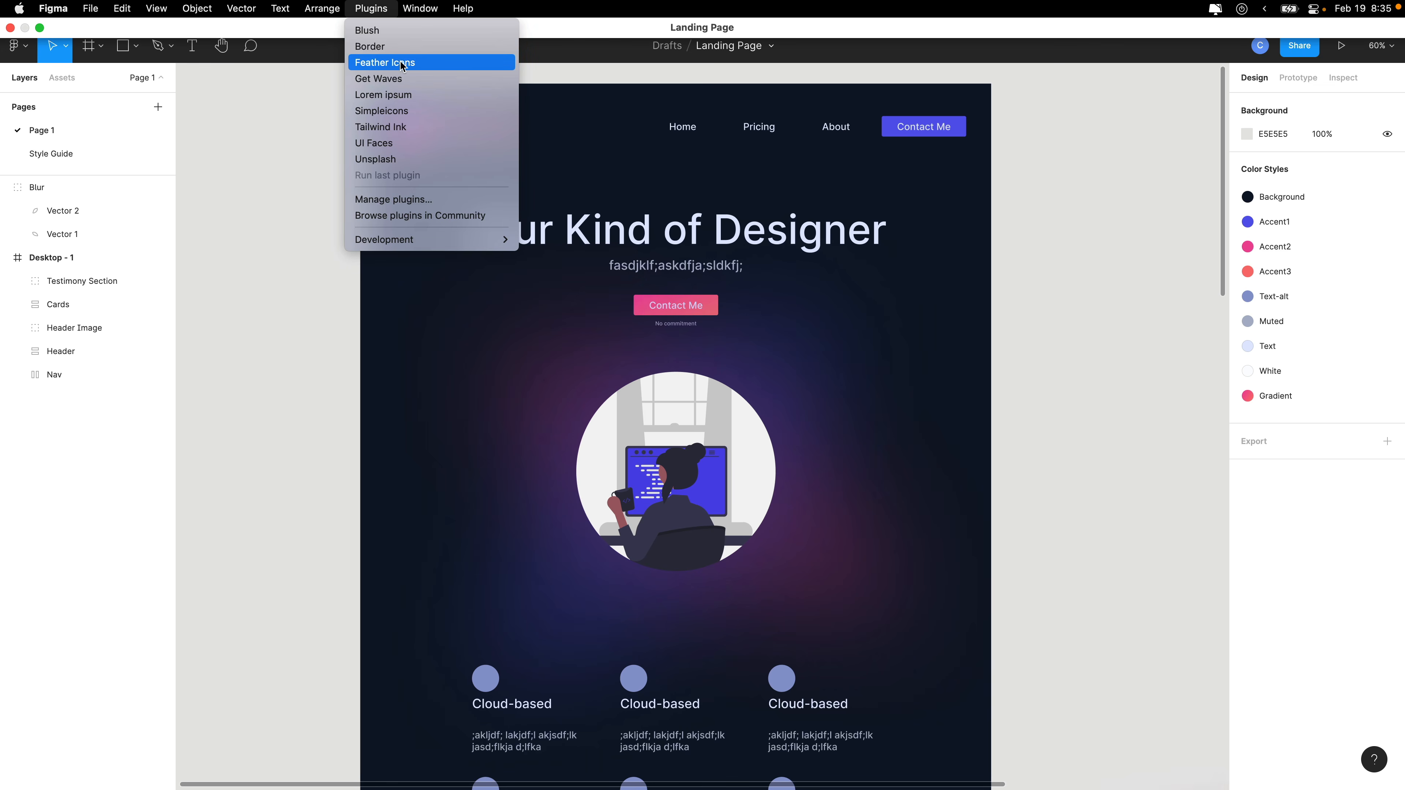
left_click(395, 95)
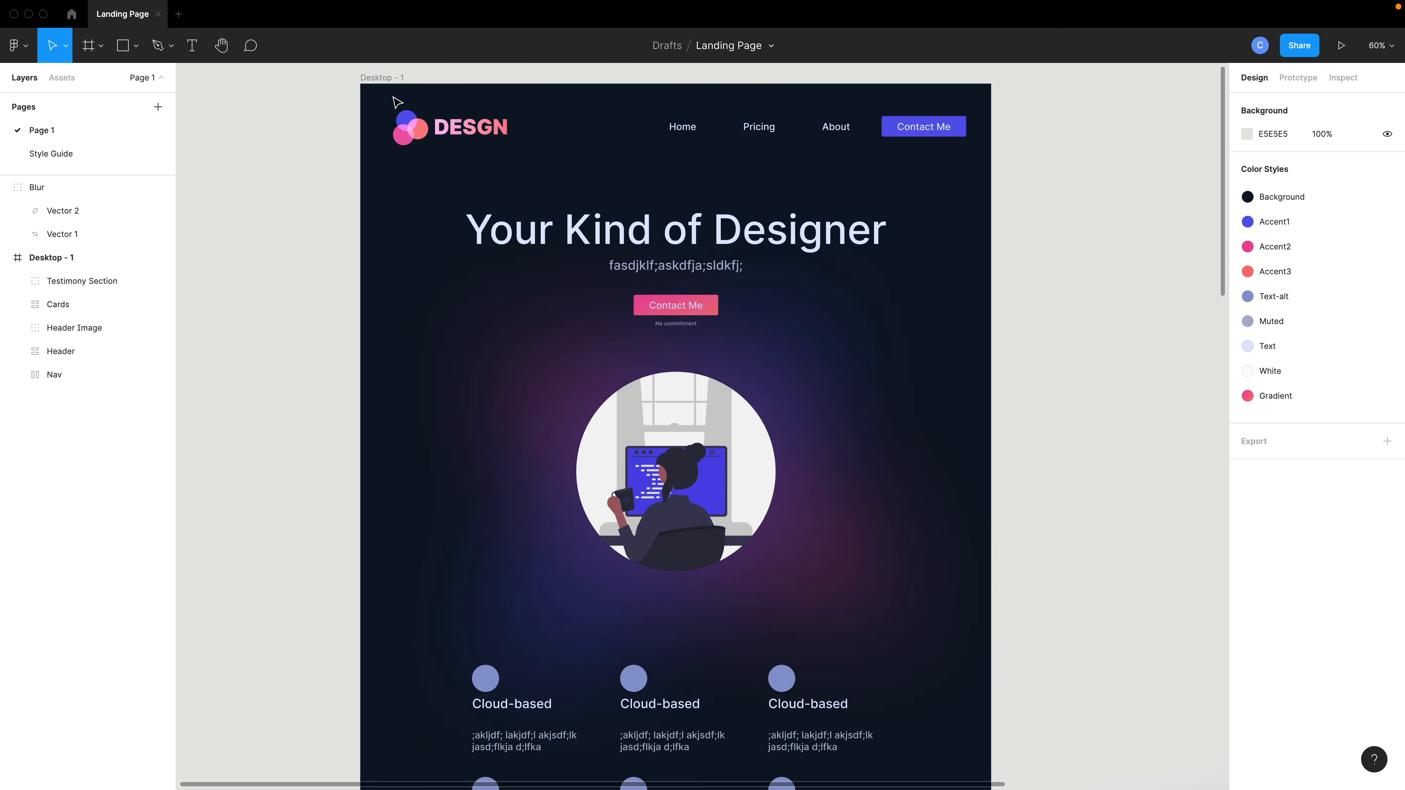
Select the header's subtitle text layer and generate 20 words of lorem ipsum into it.
left_click(693, 273, "super")
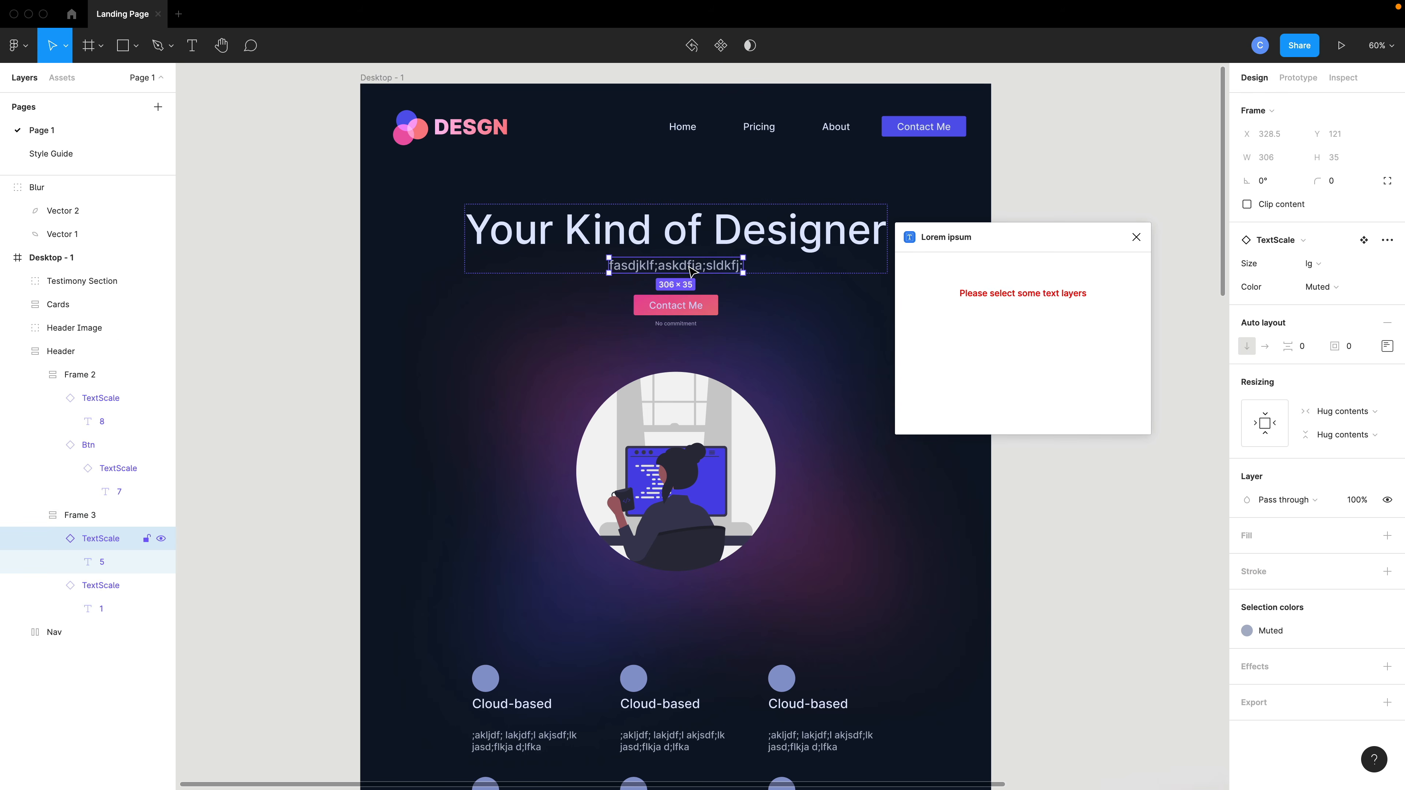
double_click(692, 268)
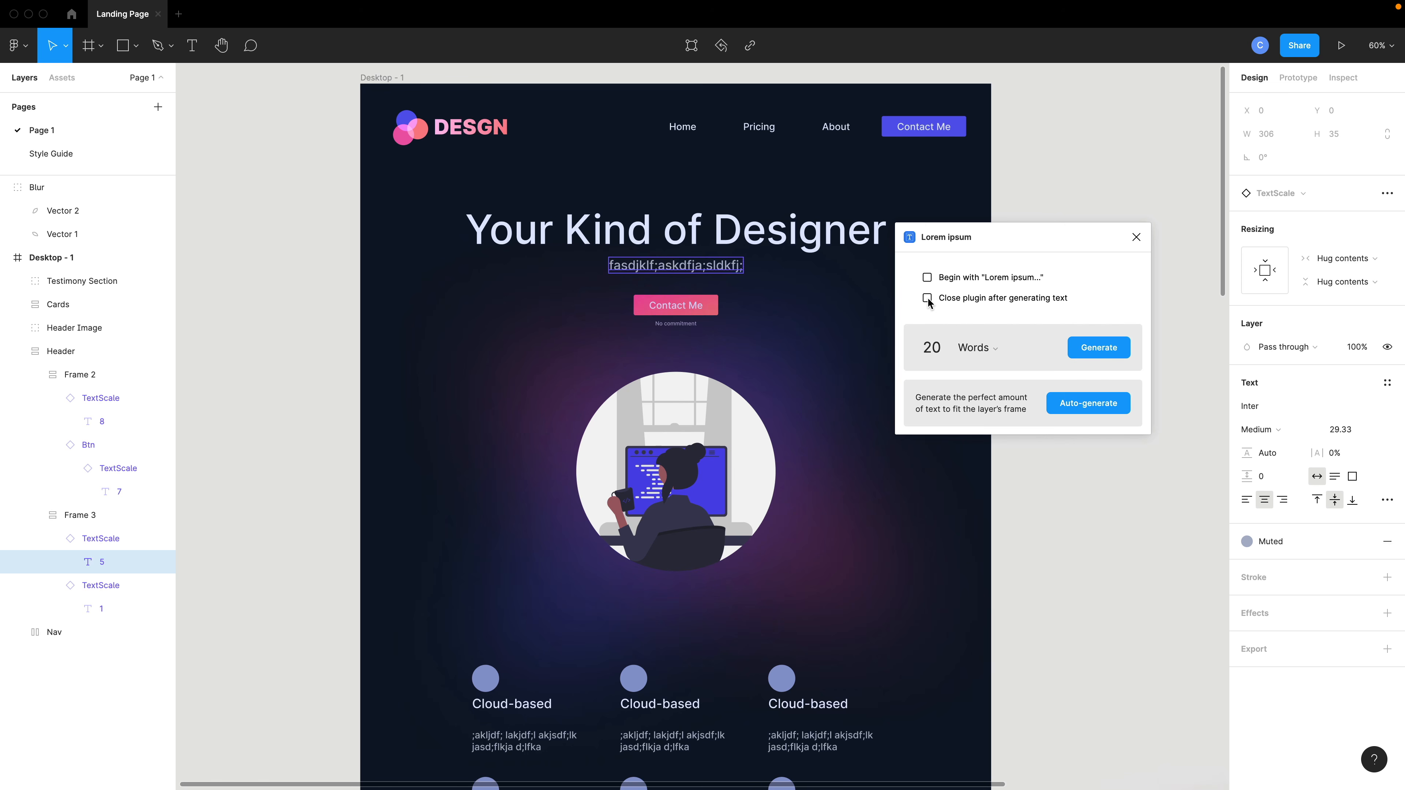
left_click(1100, 350)
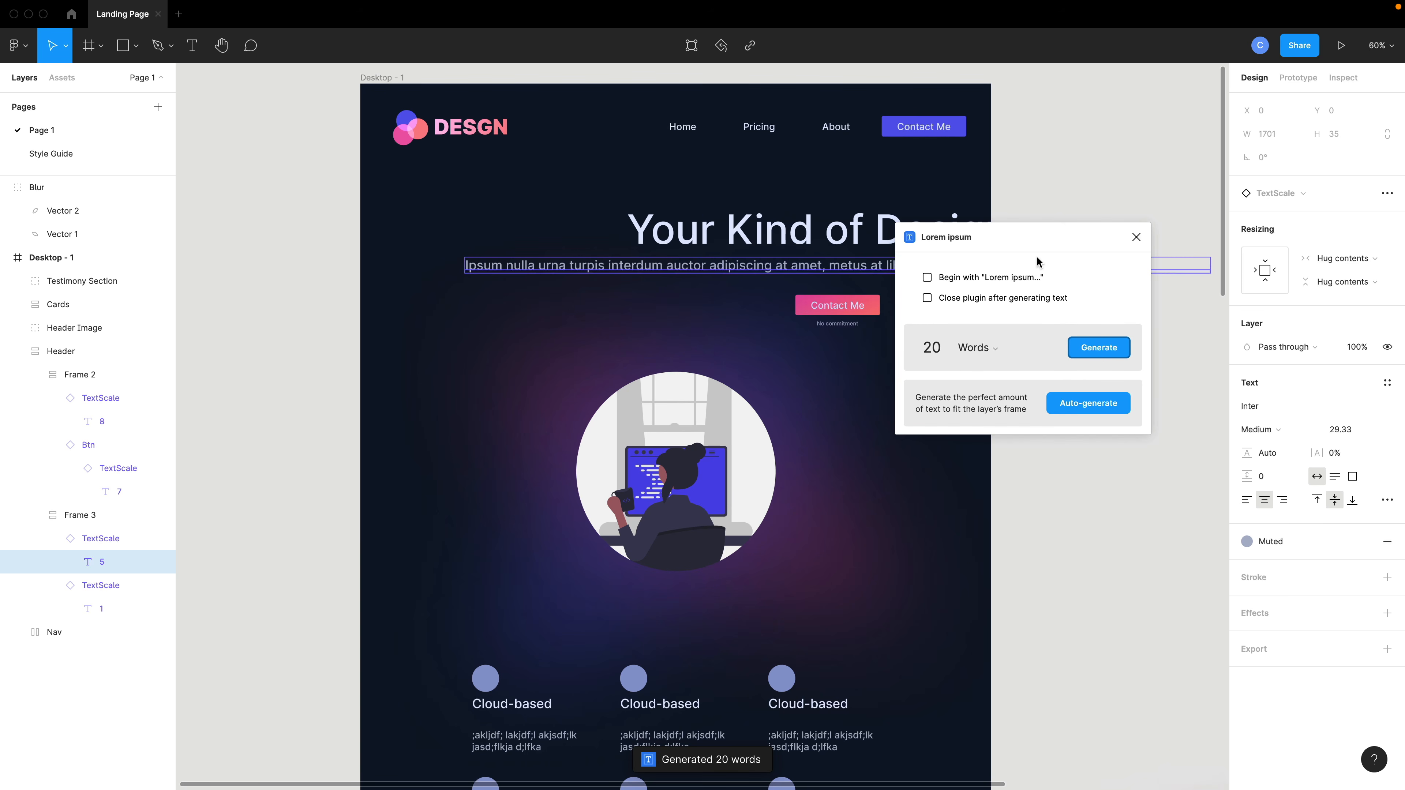
Set the subtitle text layer's horizontal and vertical resizing to Fill container.
left_click_drag(1048, 241, 1134, 391)
double_click(899, 269)
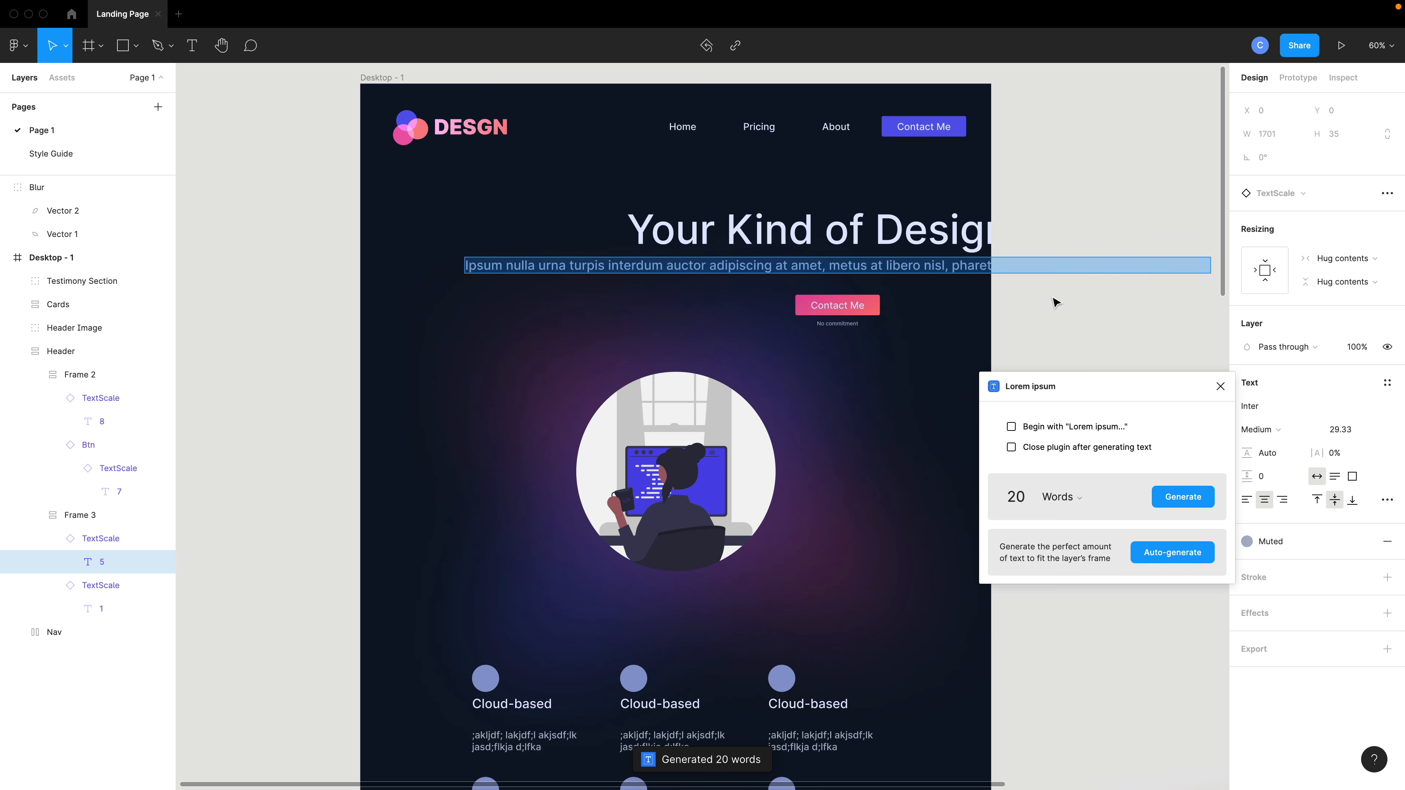
left_click(1343, 258)
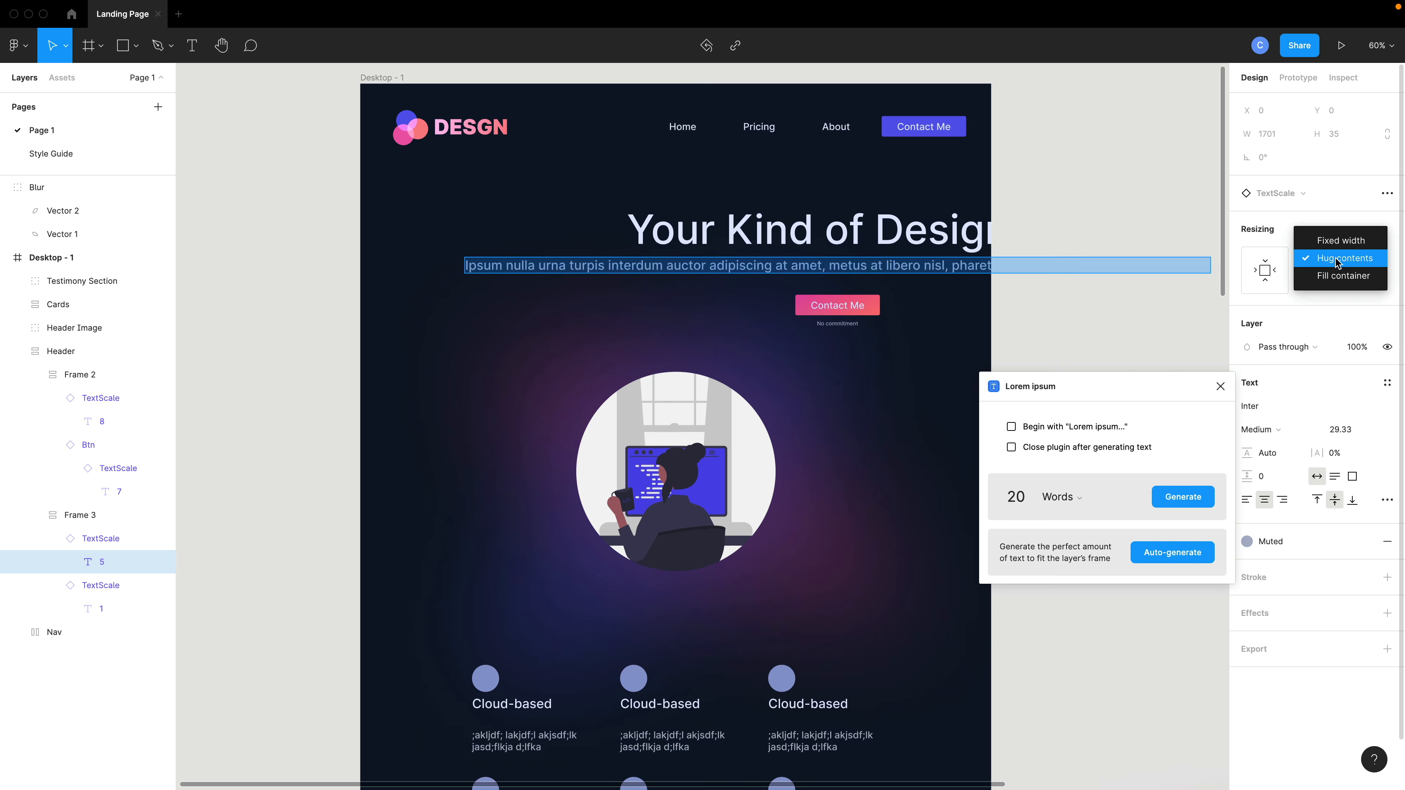
left_click(1343, 276)
left_click(1343, 281)
left_click(1344, 300)
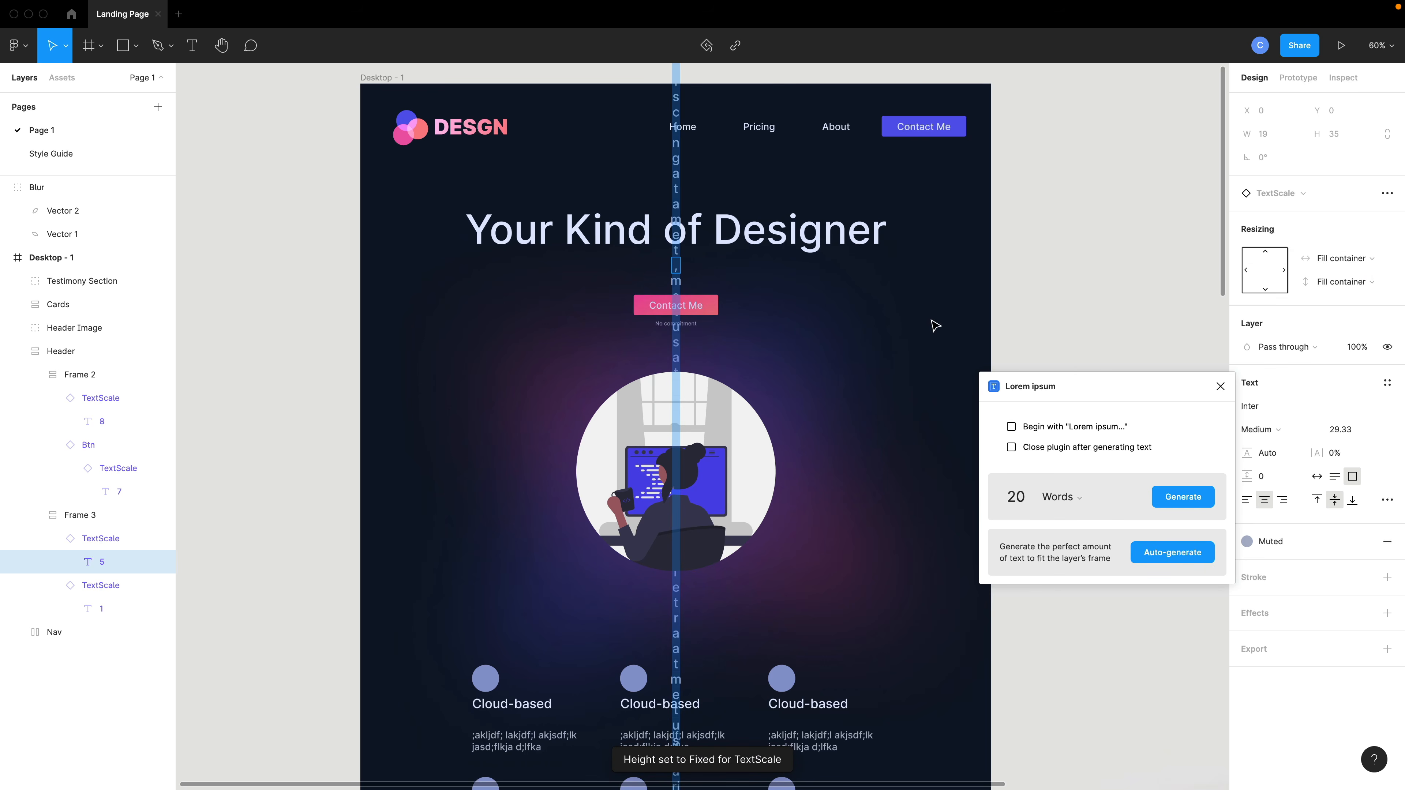
key("Escape")
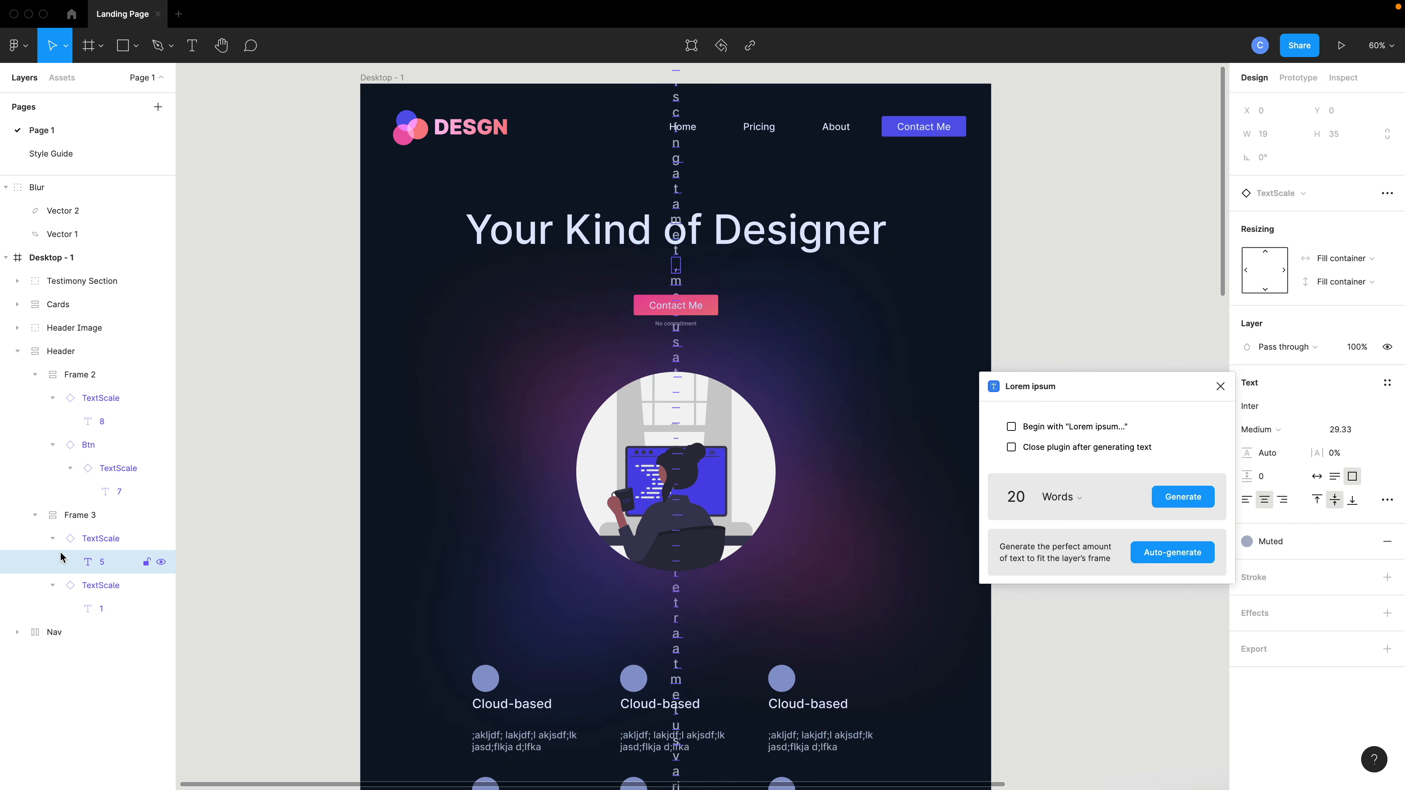
key("Escape")
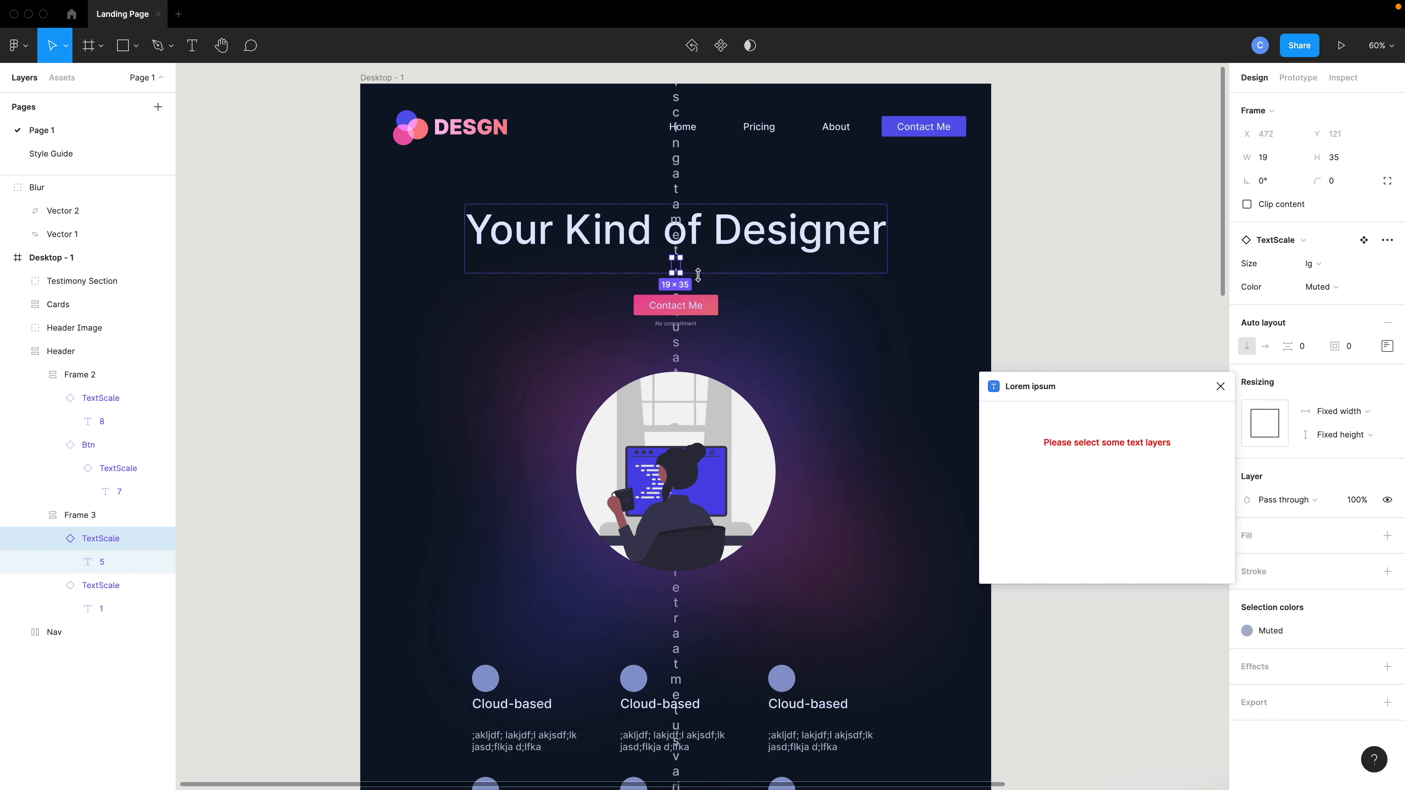
Resize the subtitle's frame to about 814 × 150 so the text wraps into three centered lines.
left_click_drag(698, 275, 793, 298)
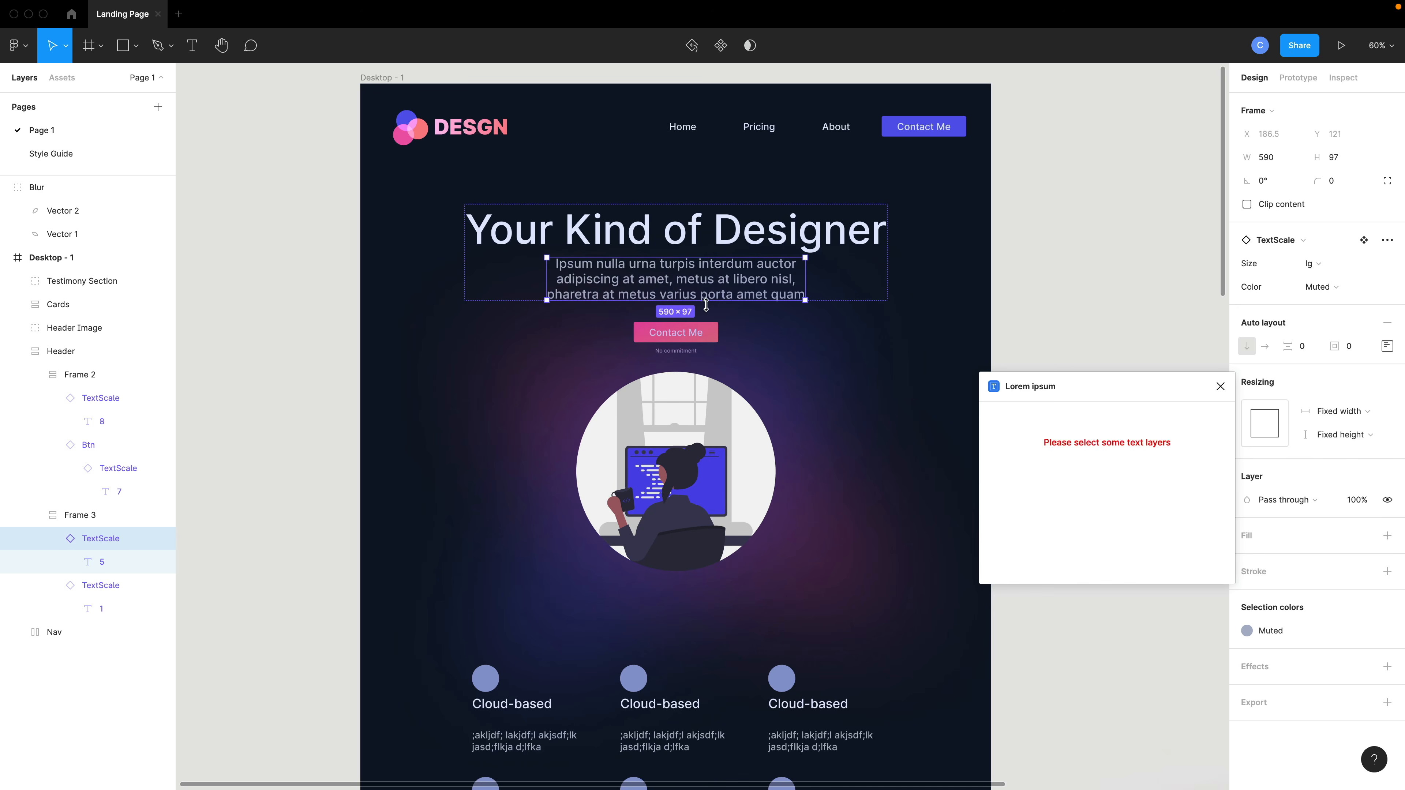
left_click_drag(706, 305, 707, 323)
left_click_drag(806, 298, 905, 303)
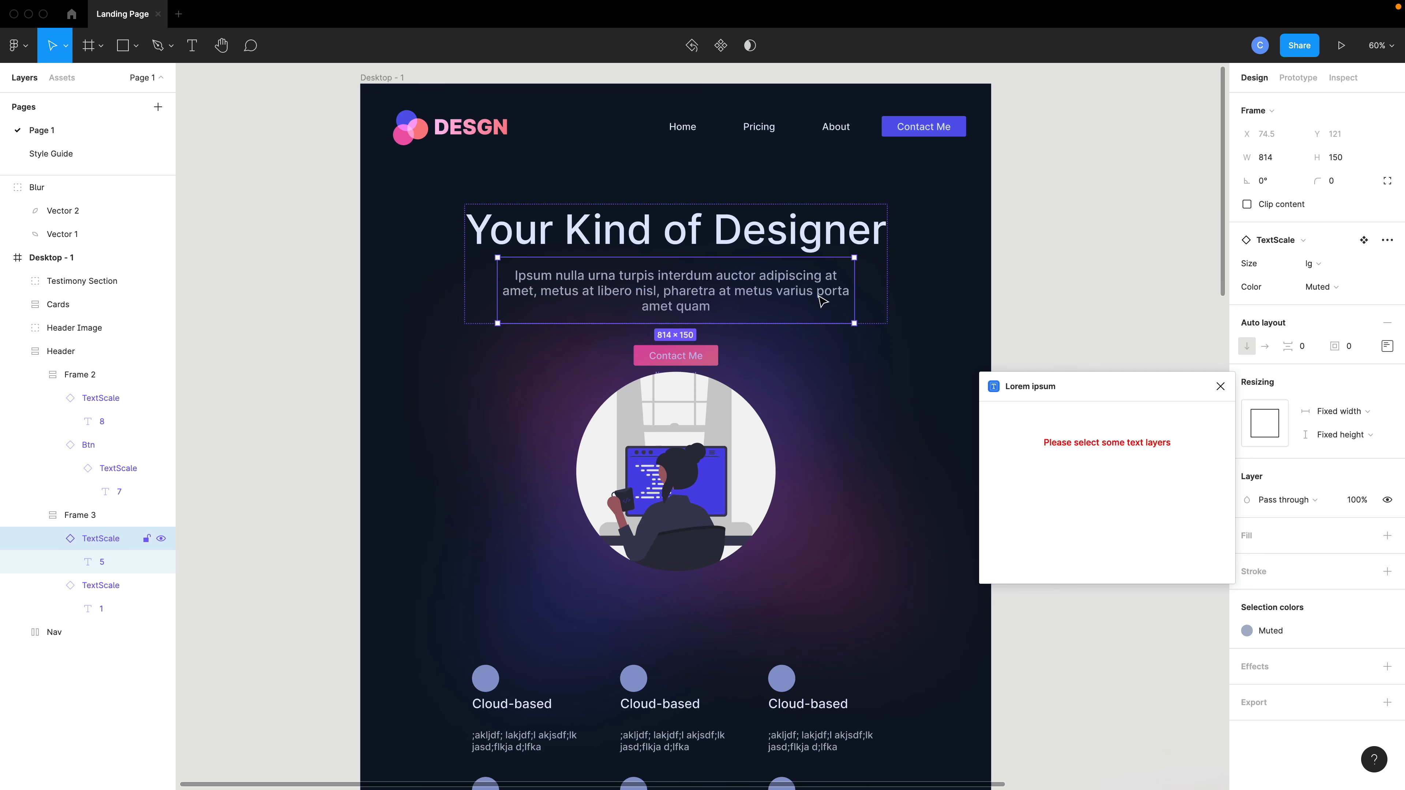
left_click(894, 431)
scroll(895, 430, "down", 1)
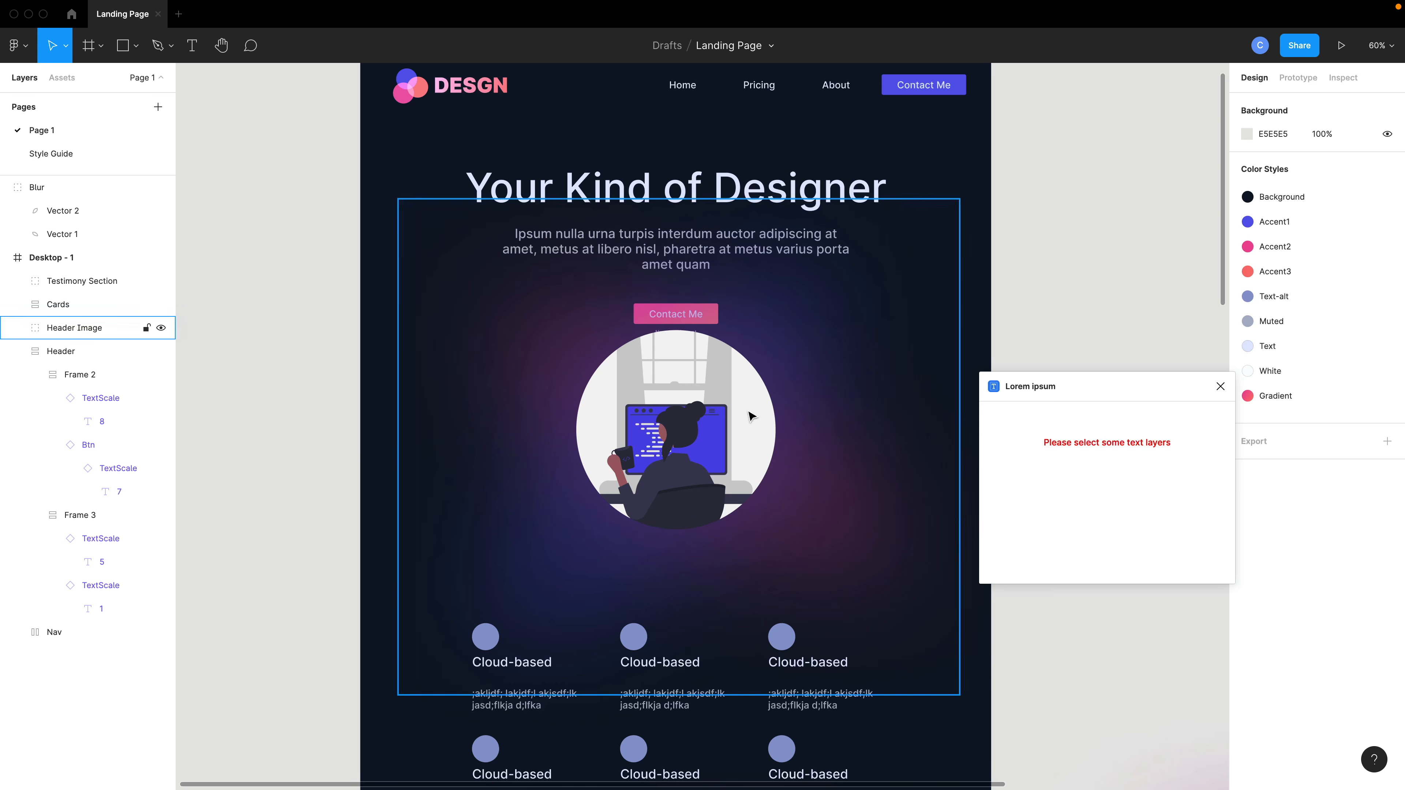
Move the header illustration down slightly, below the Contact Me button.
left_click(726, 421)
left_click(716, 418)
left_click_drag(707, 418, 708, 457)
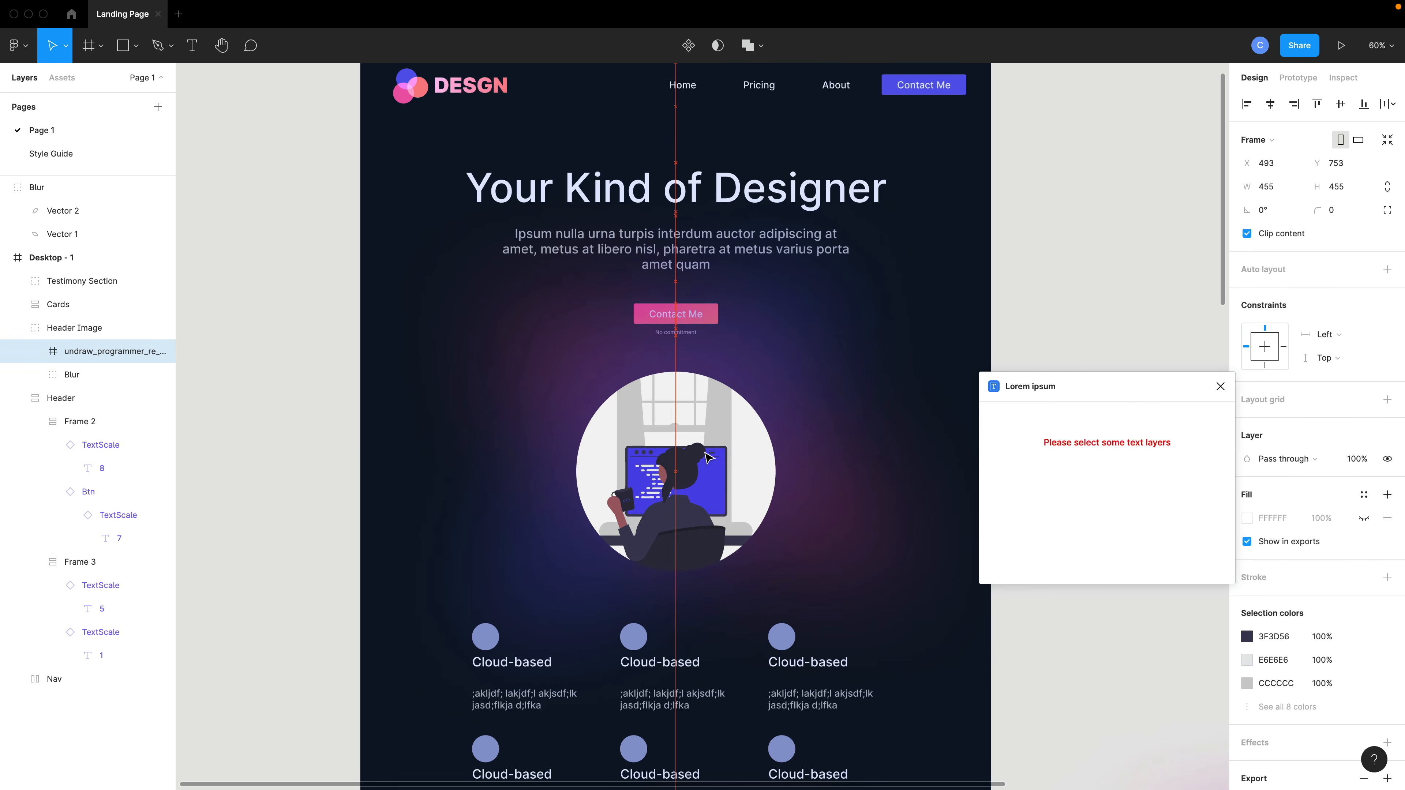
Reorder the layers so Header Image sits below Header inside Desktop - 1.
left_click(747, 326)
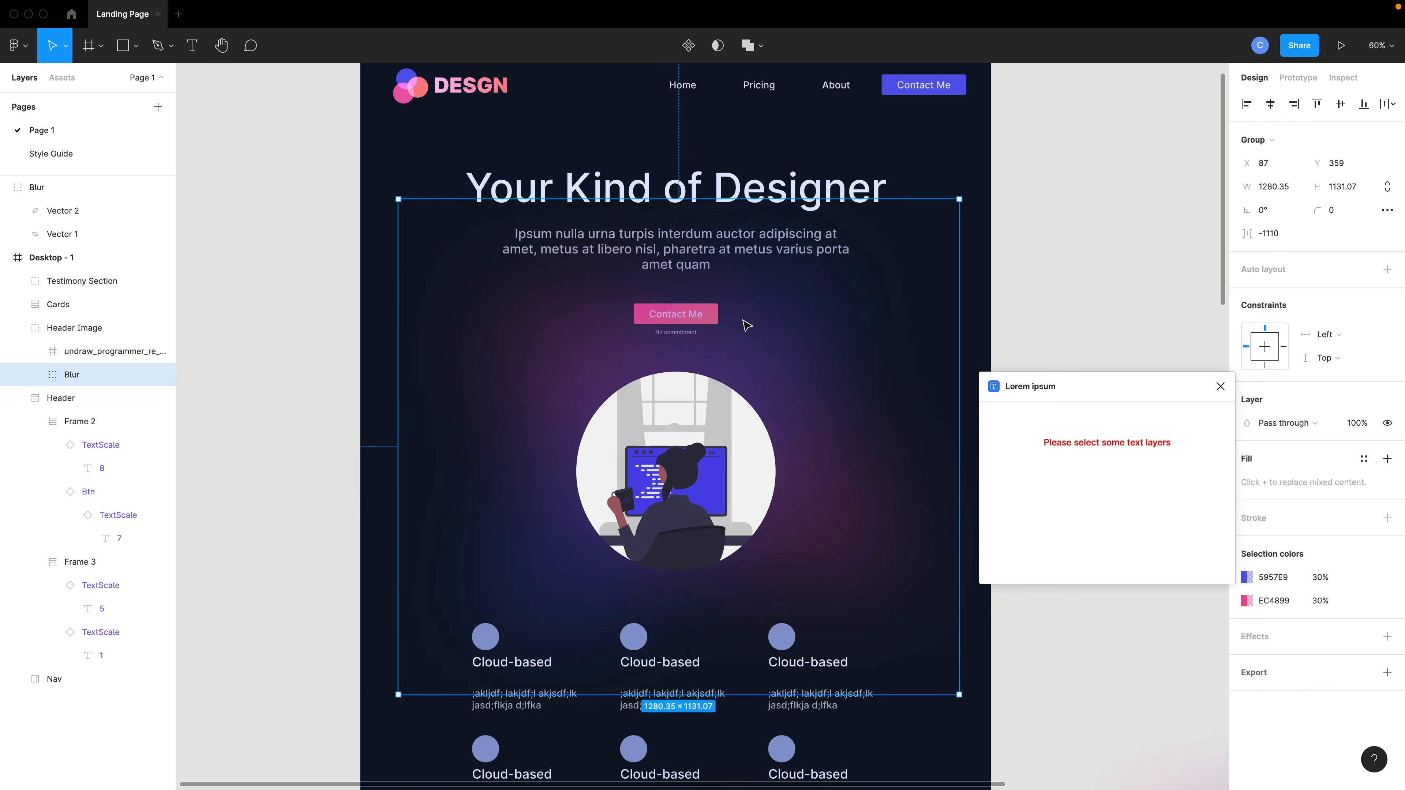
left_click(17, 328)
left_click(17, 352)
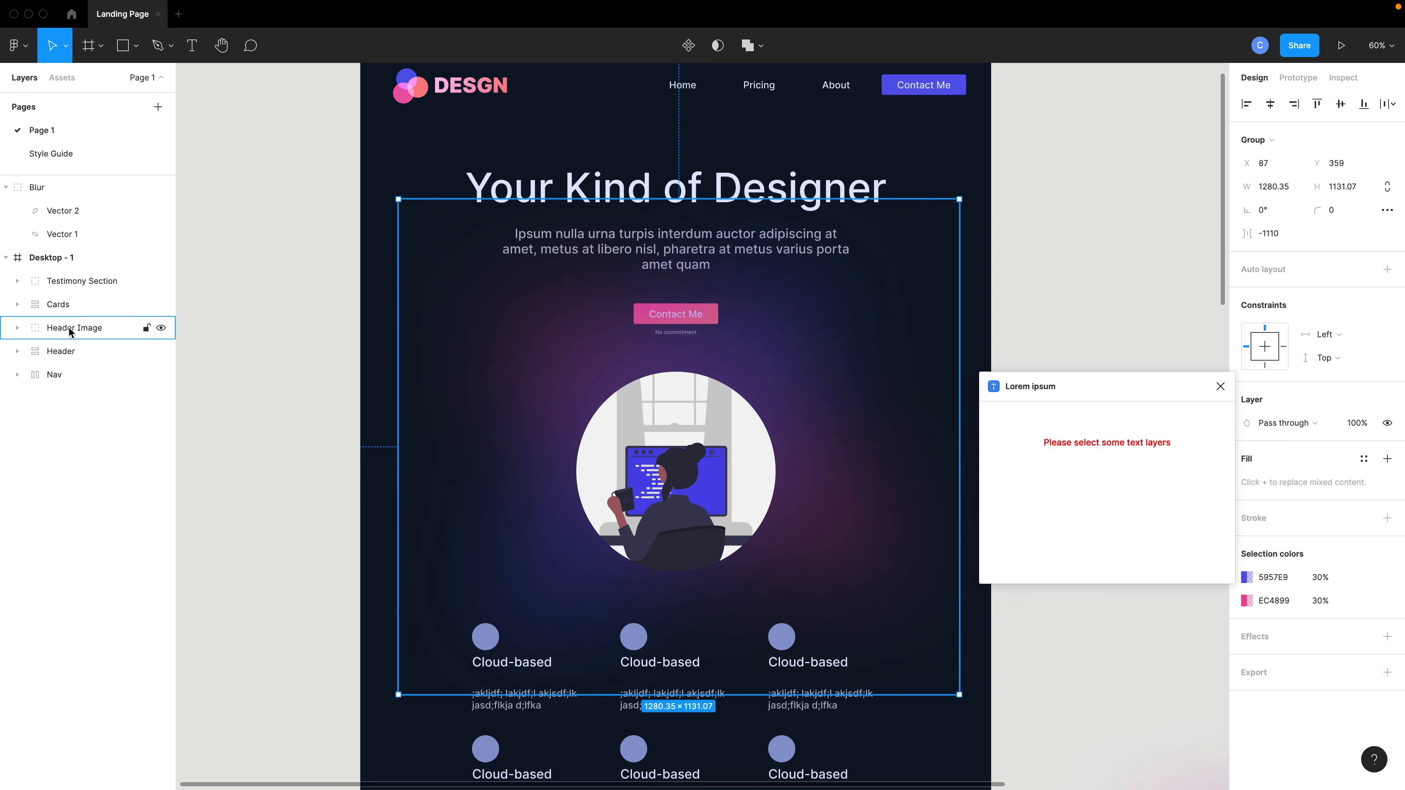
left_click_drag(67, 327, 65, 365)
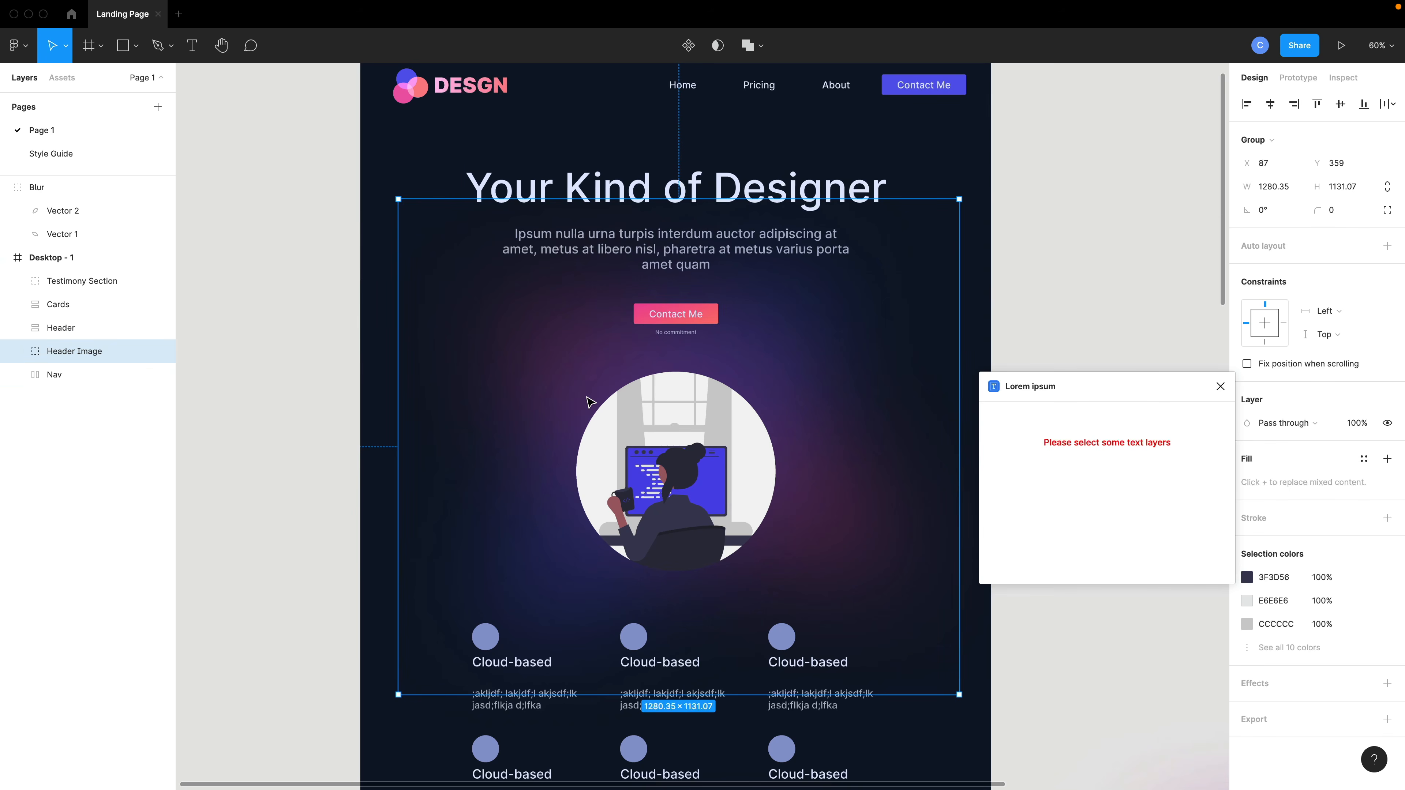
double_click(685, 321)
scroll(689, 324, "up", 2)
scroll(687, 324, "up", 2)
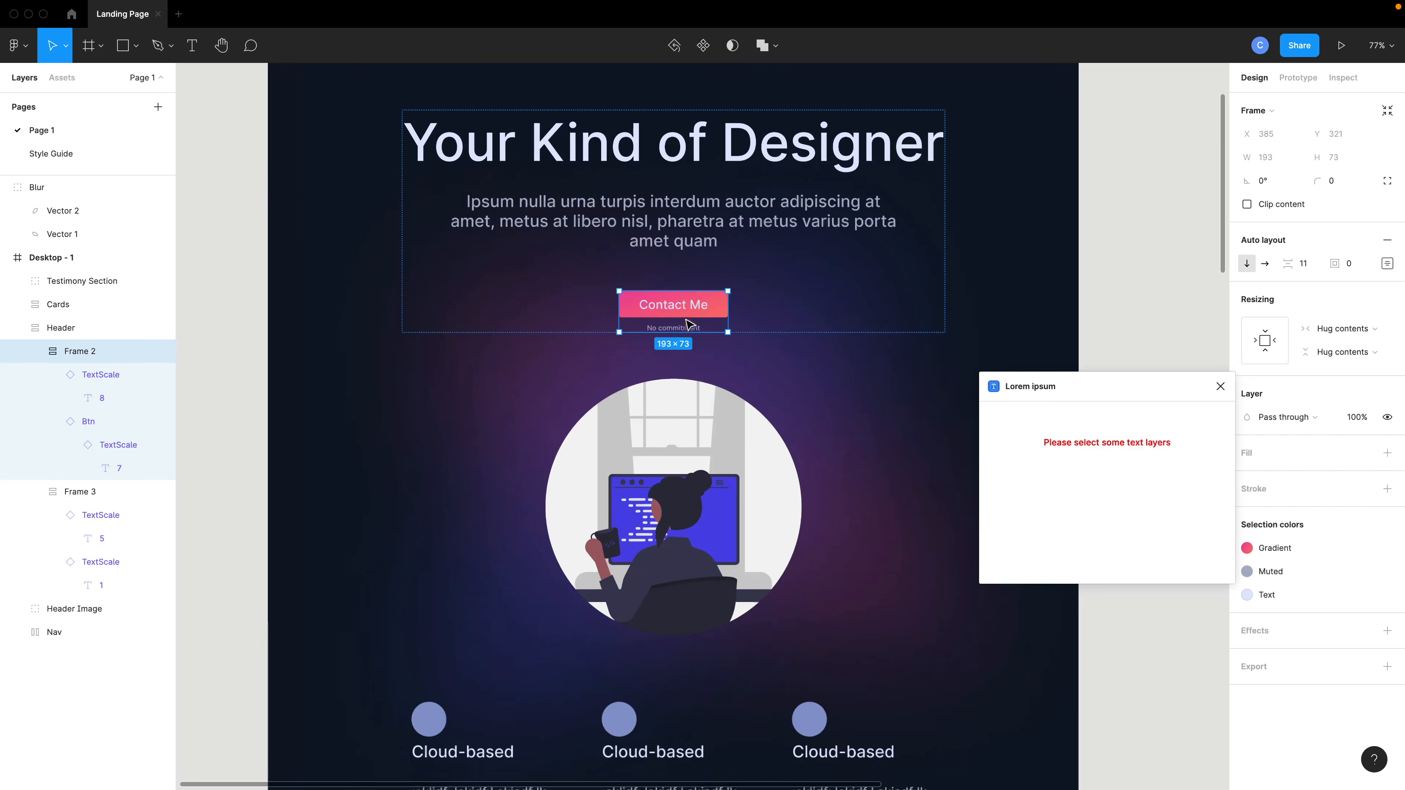
scroll(697, 313, "down", 2)
scroll(699, 306, "down", 4)
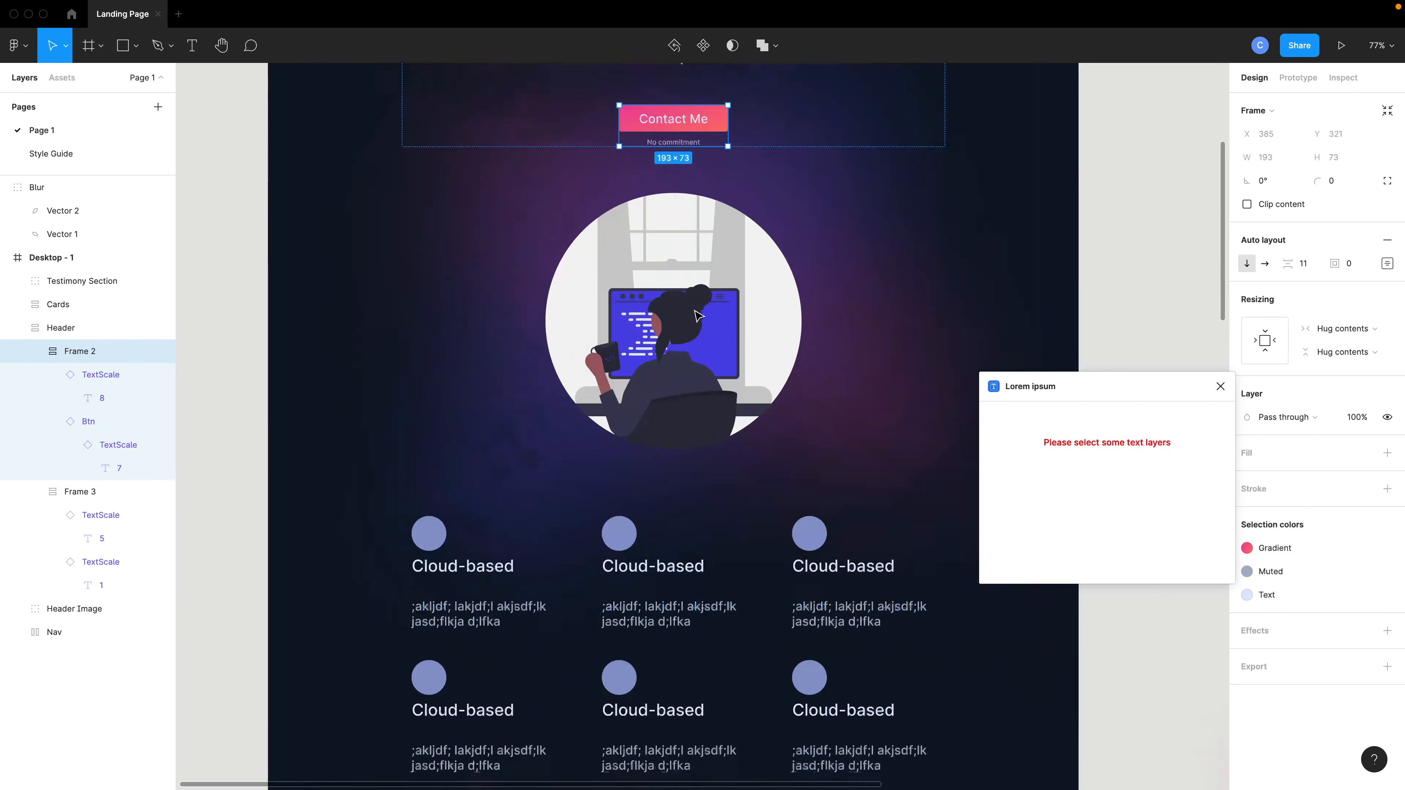
Select the first card's description text and generate 12 words of lorem ipsum into it.
triple_click(468, 537)
left_click(468, 539)
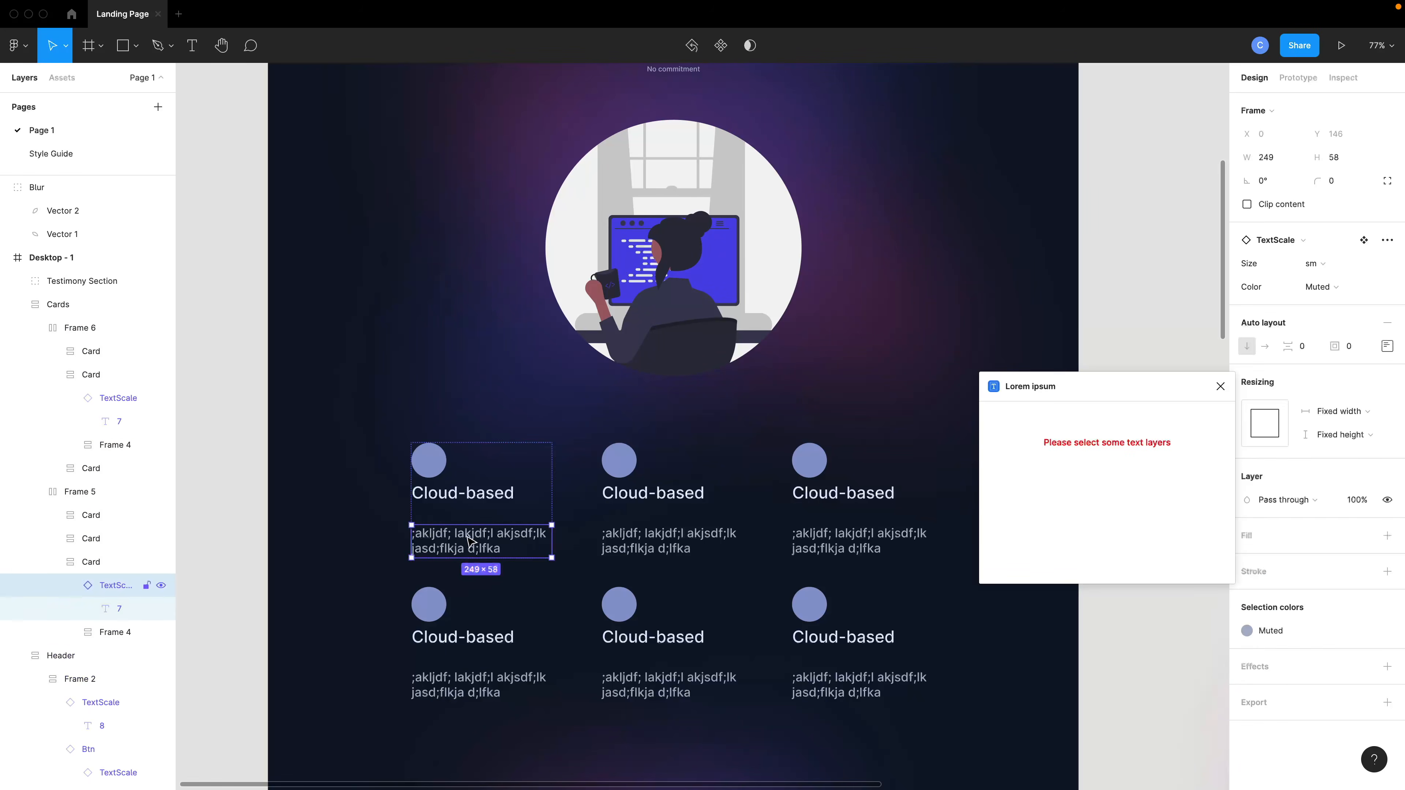
left_click(468, 540)
double_click(482, 547)
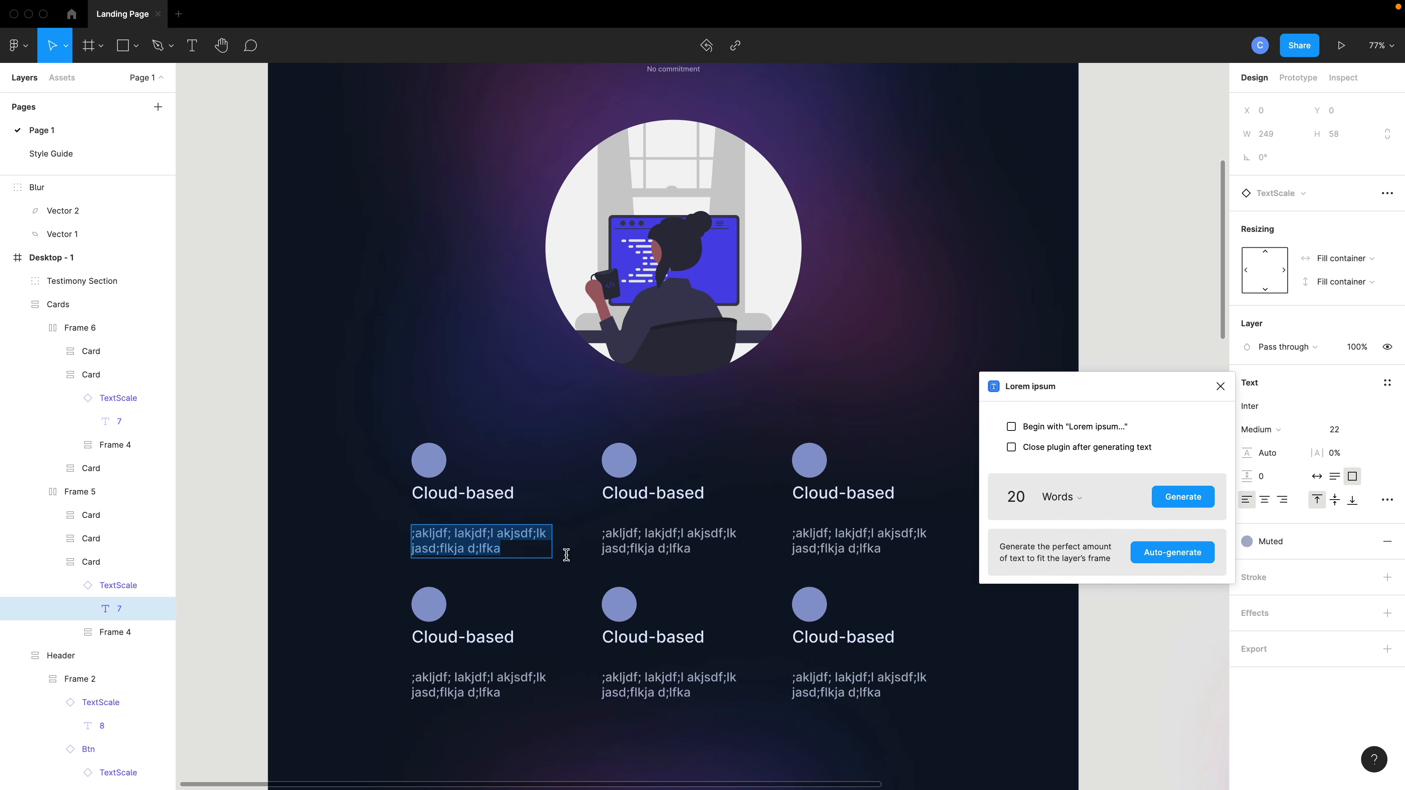
left_click(1027, 497)
double_click(1028, 497)
type("12")
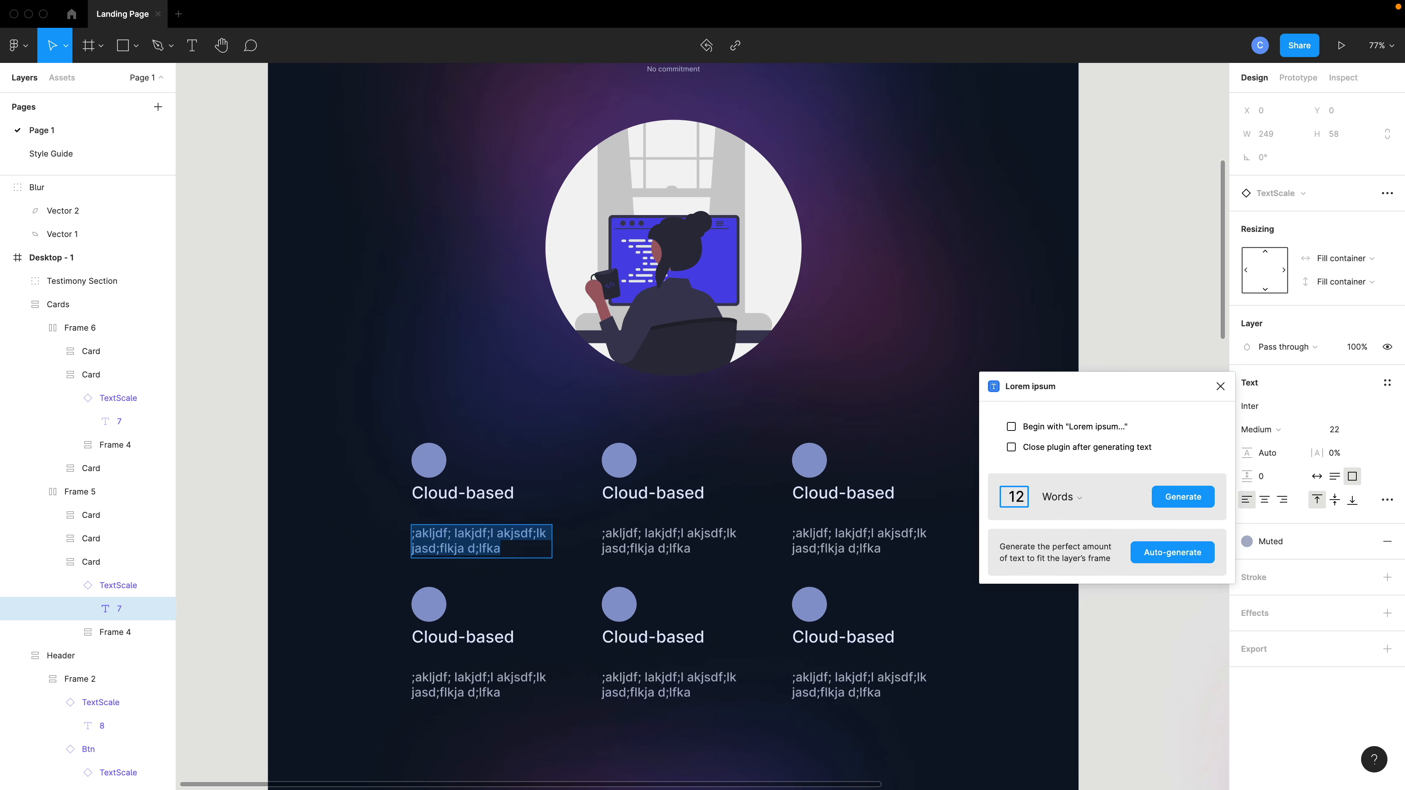
left_click(1083, 497)
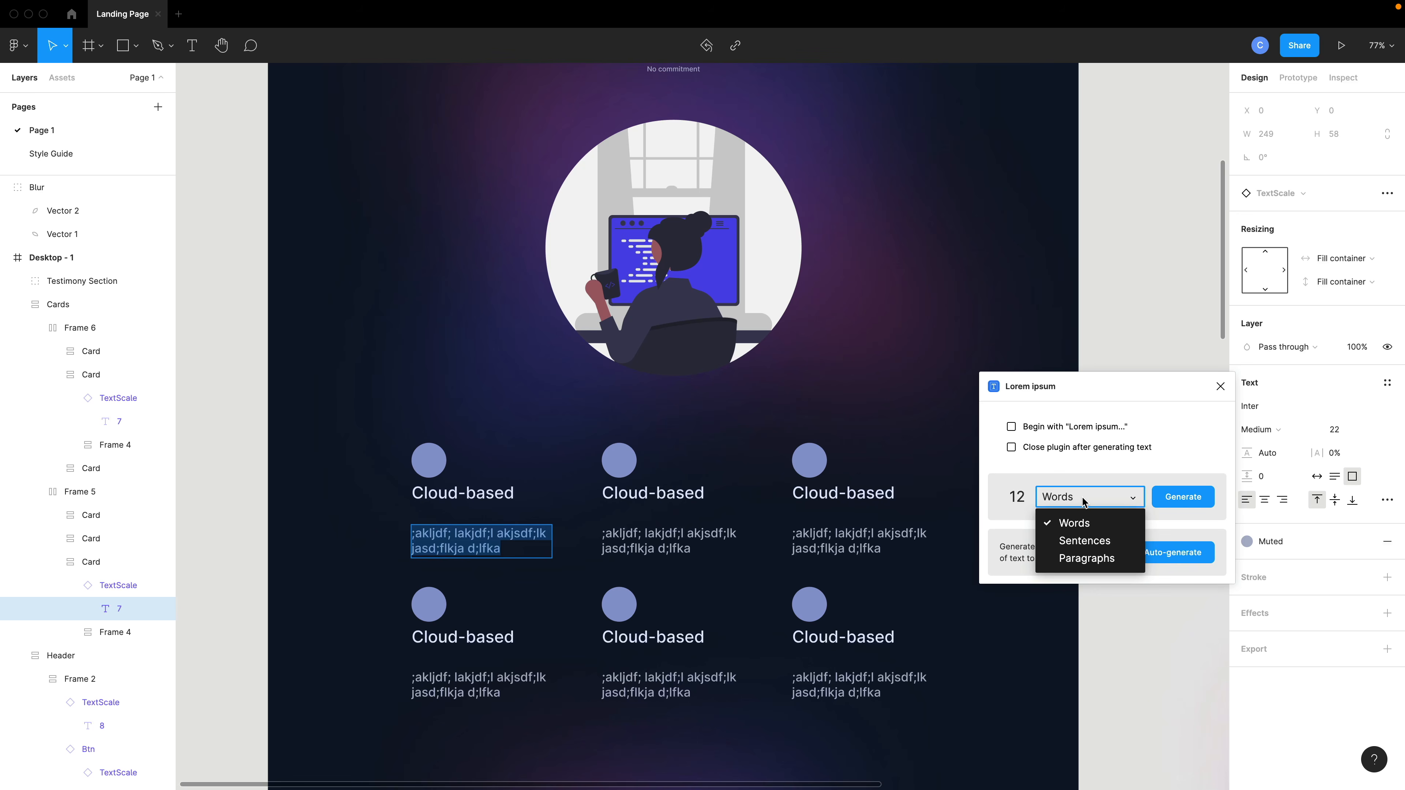
left_click(1085, 500)
left_click(1183, 497)
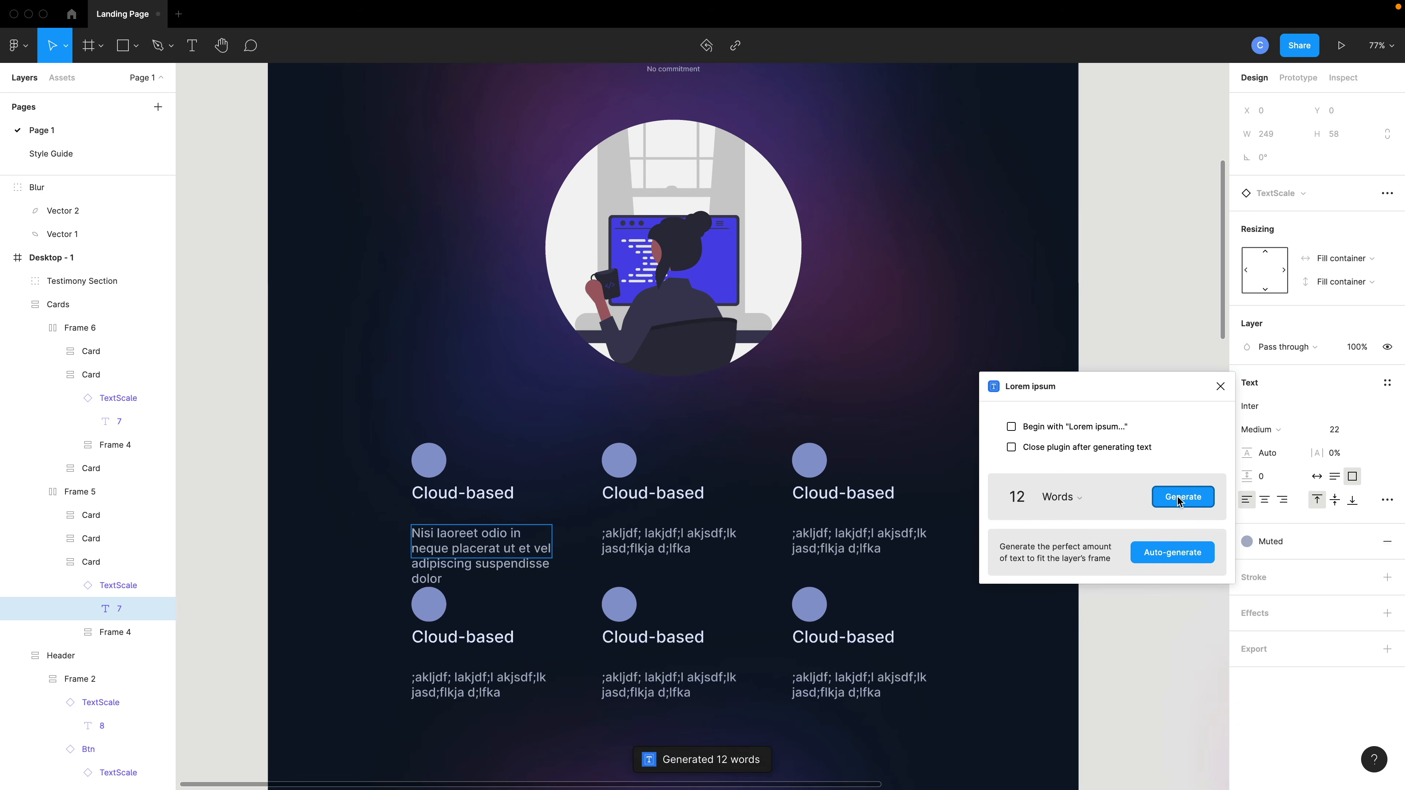
Generate 15 words of lorem ipsum into the second card's description text.
left_click(608, 532)
double_click(1017, 497)
type("15")
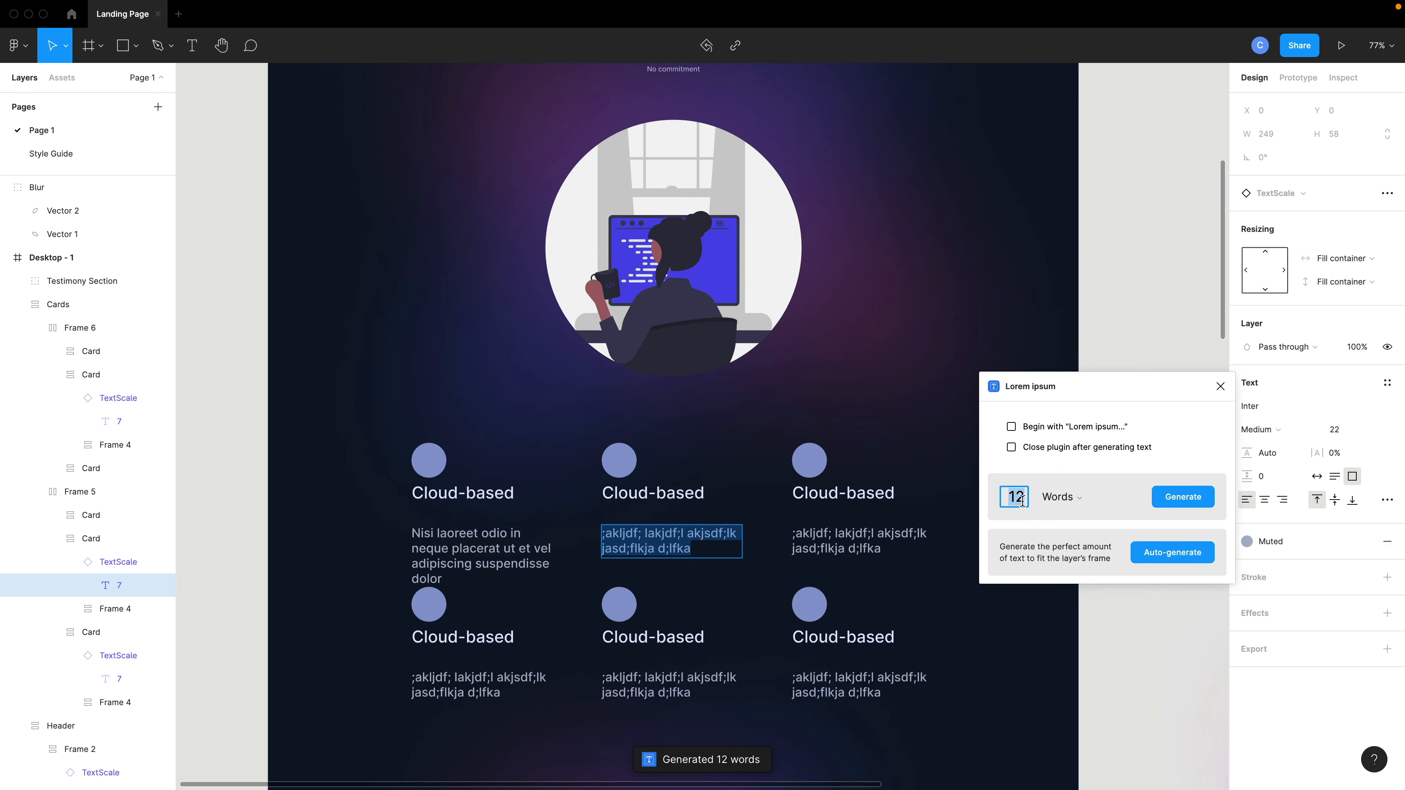
left_click(1187, 500)
Generate 12 words of lorem ipsum into the third card's description text.
triple_click(825, 535)
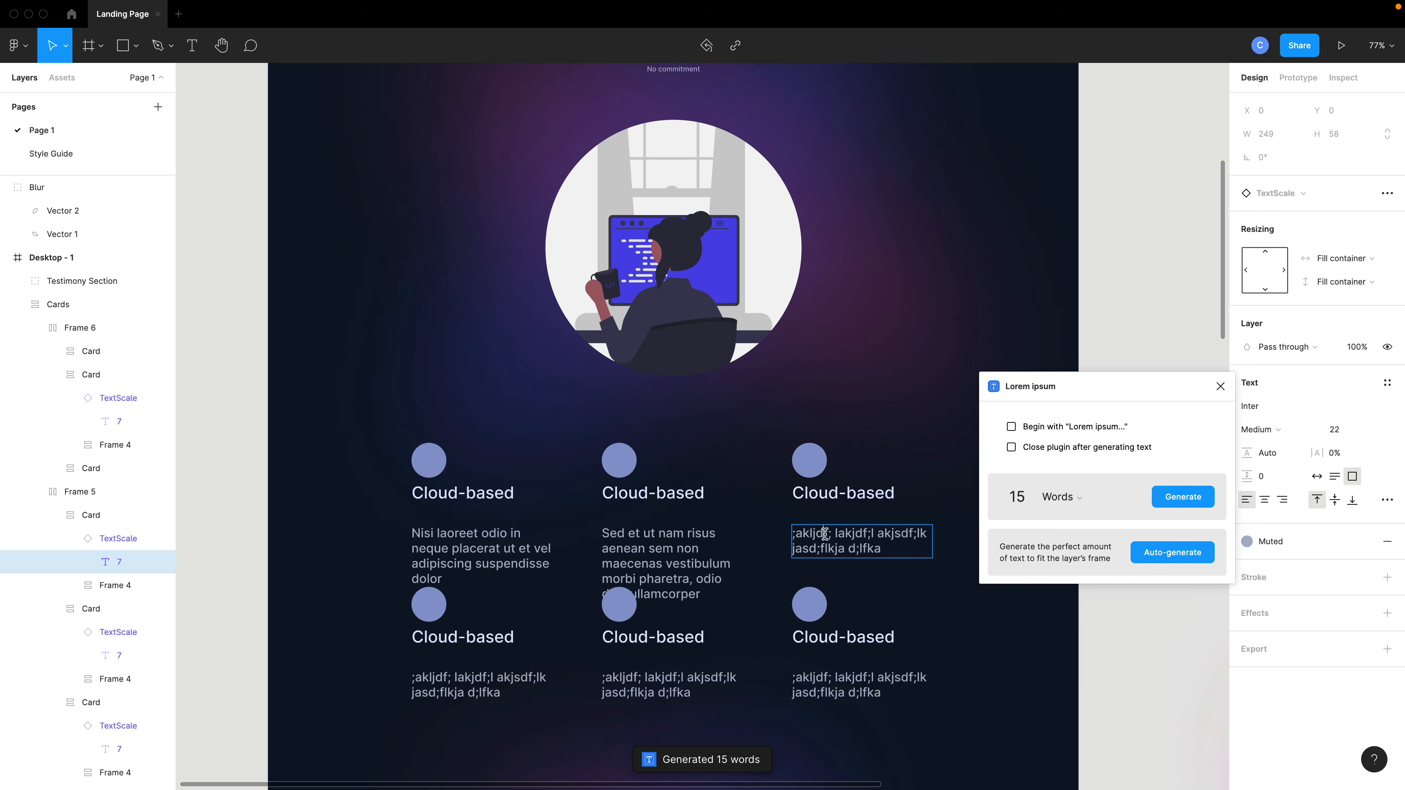
double_click(1012, 498)
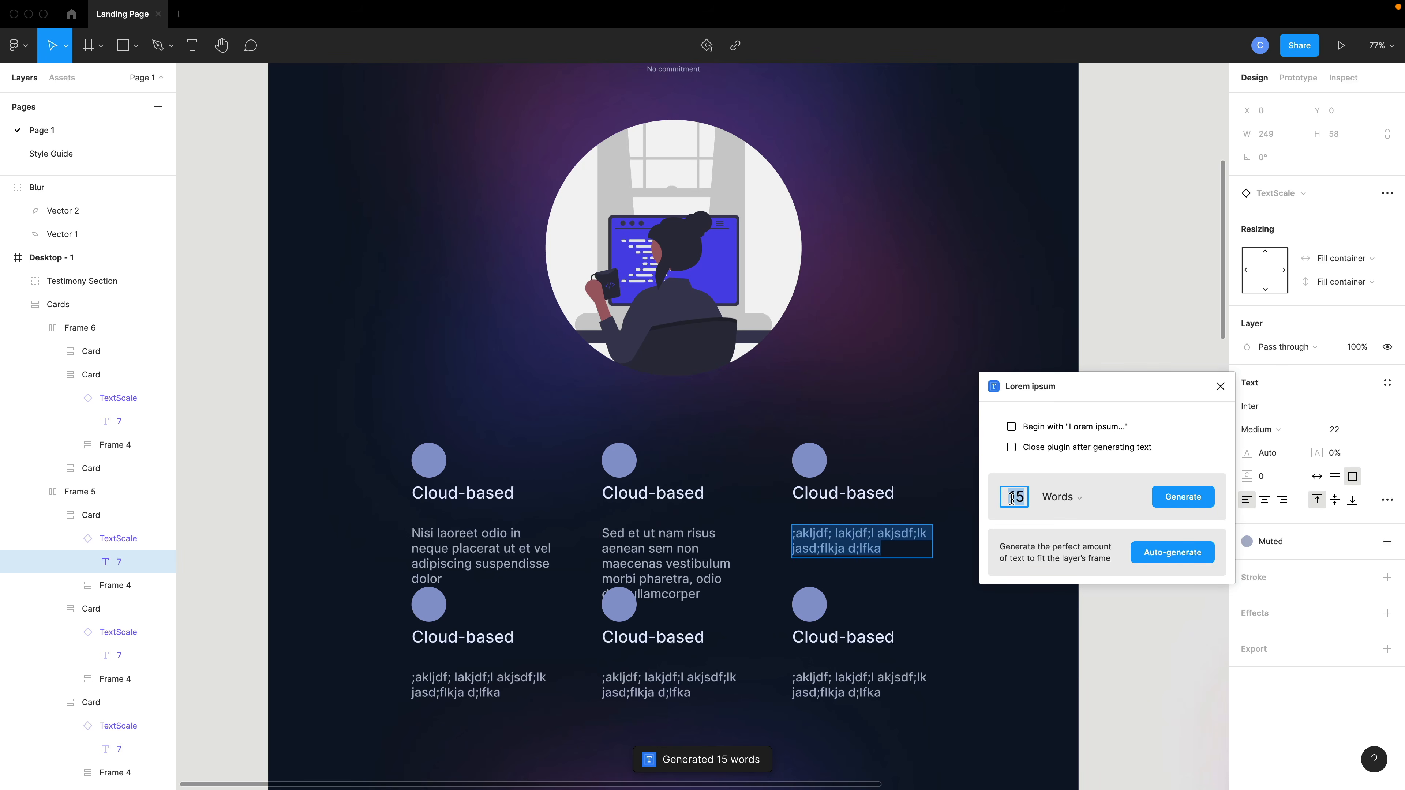
type("12")
left_click(1183, 496)
Inspect the Cards group's frames and their nested layers in the layers list.
scroll(813, 587, "down", 3)
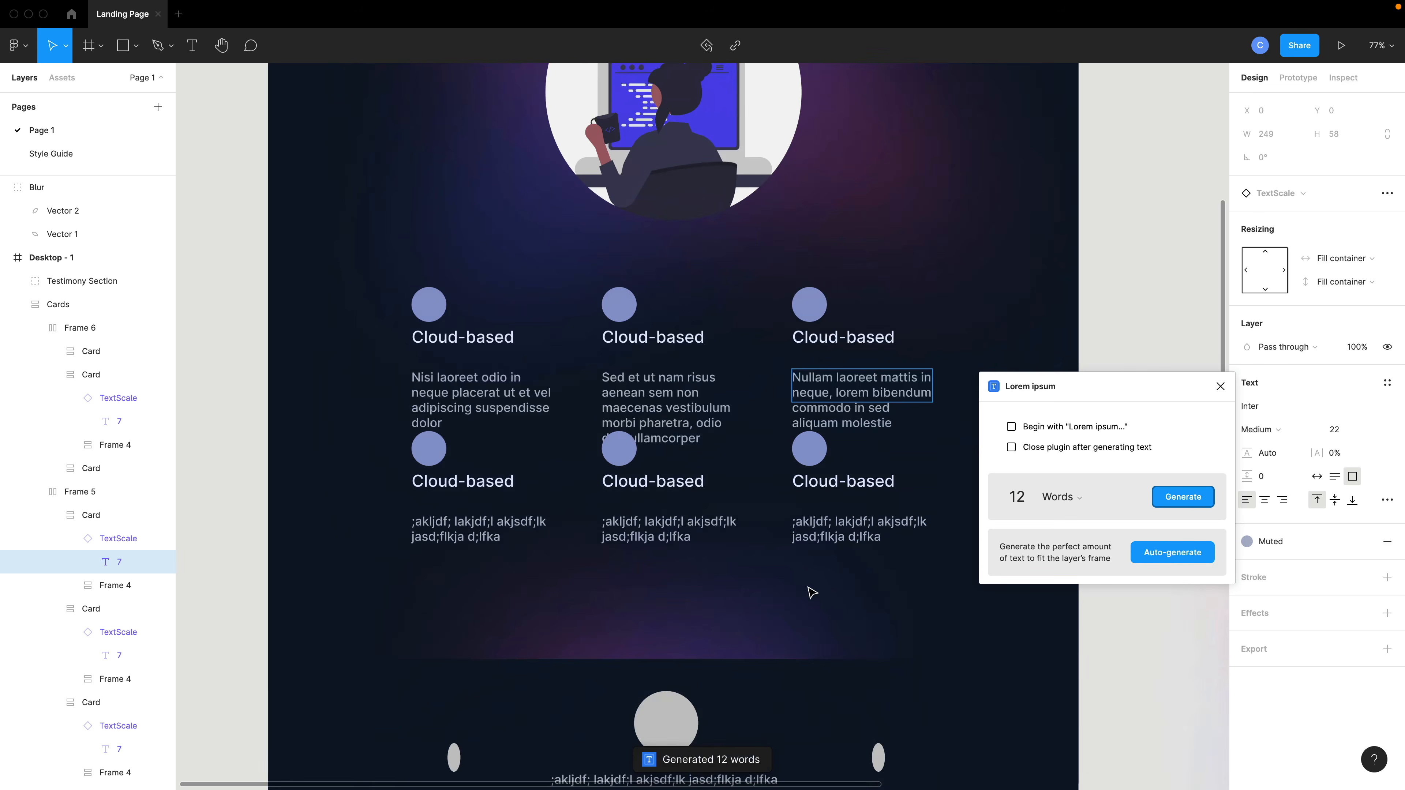
scroll(609, 465, "down", 2)
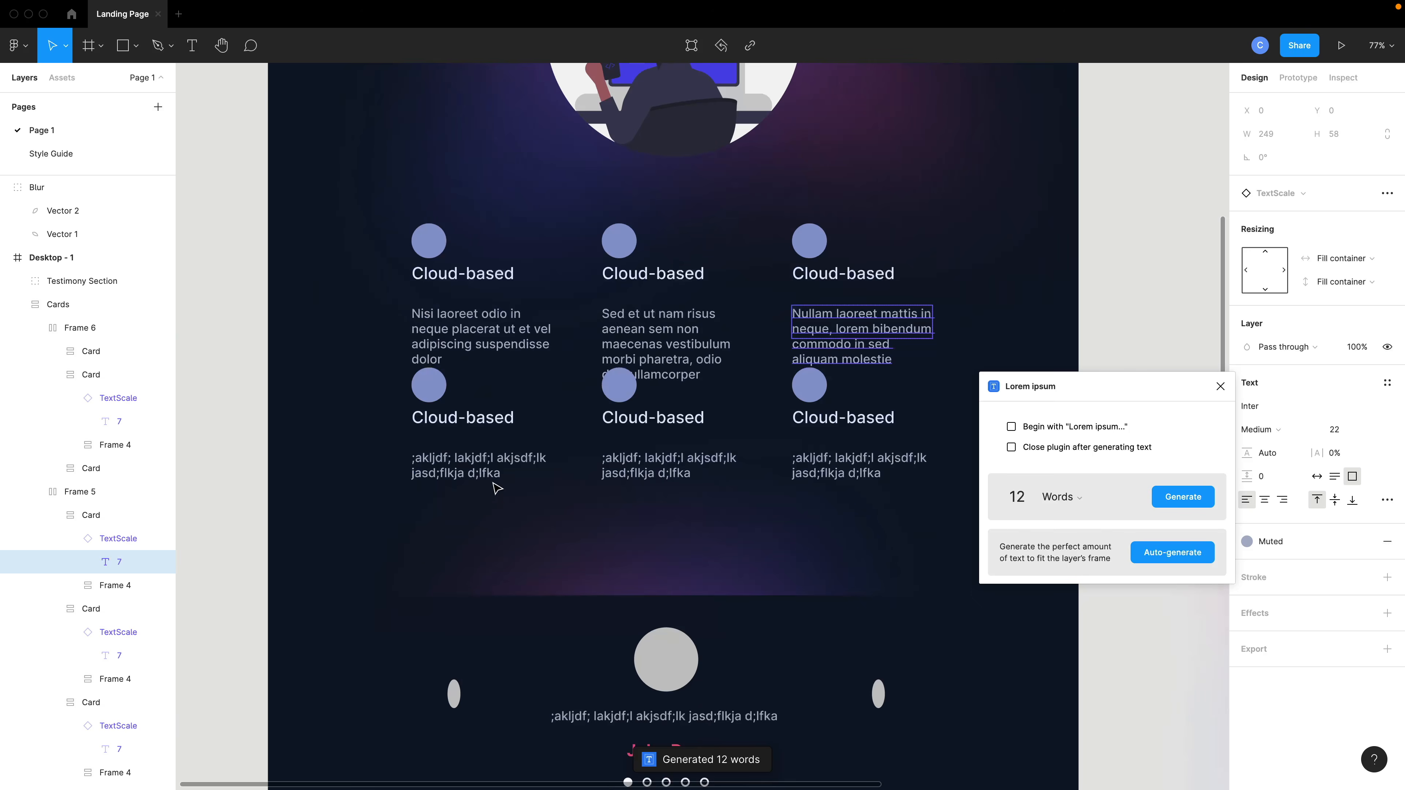
left_click(501, 475)
left_click_drag(499, 475, 497, 484)
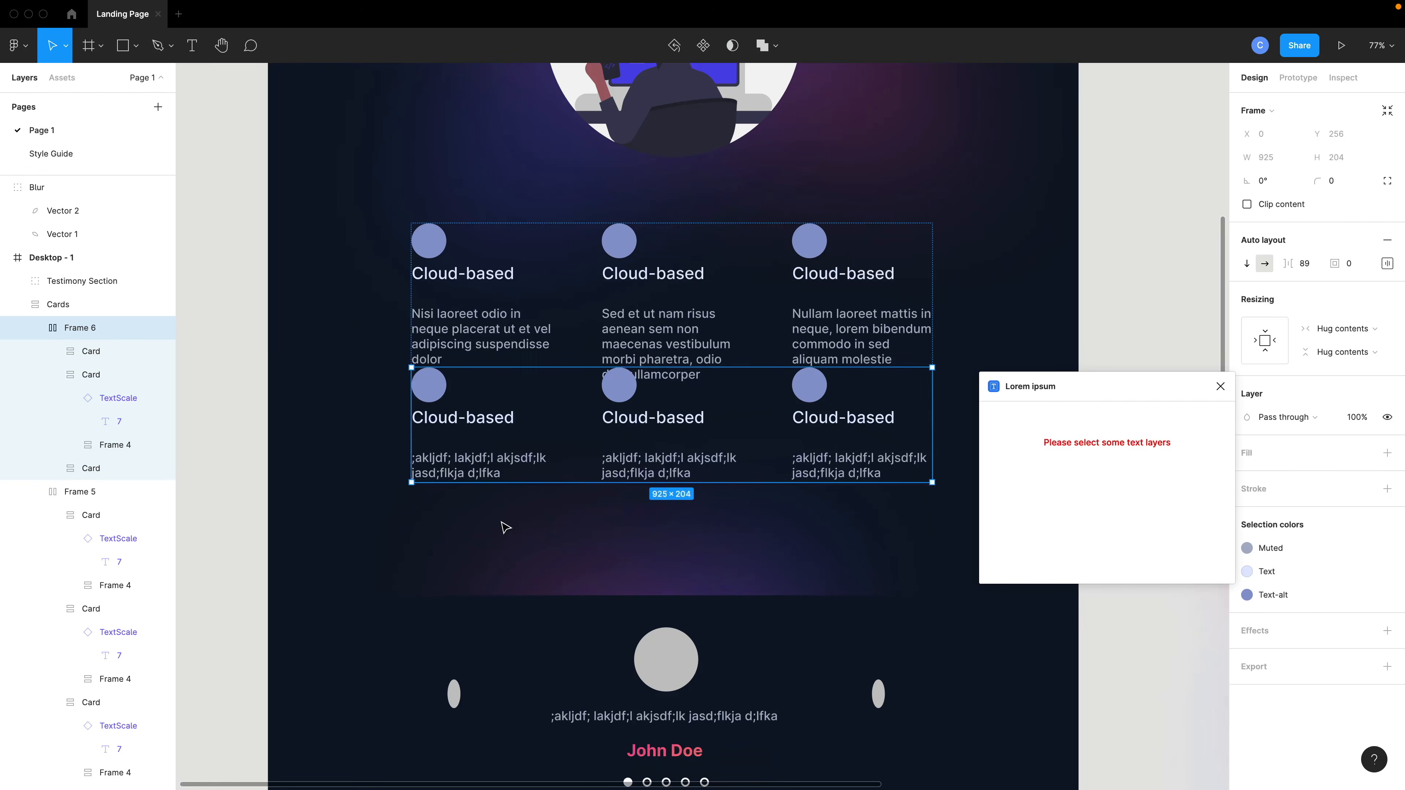
left_click(501, 522)
left_click(460, 425)
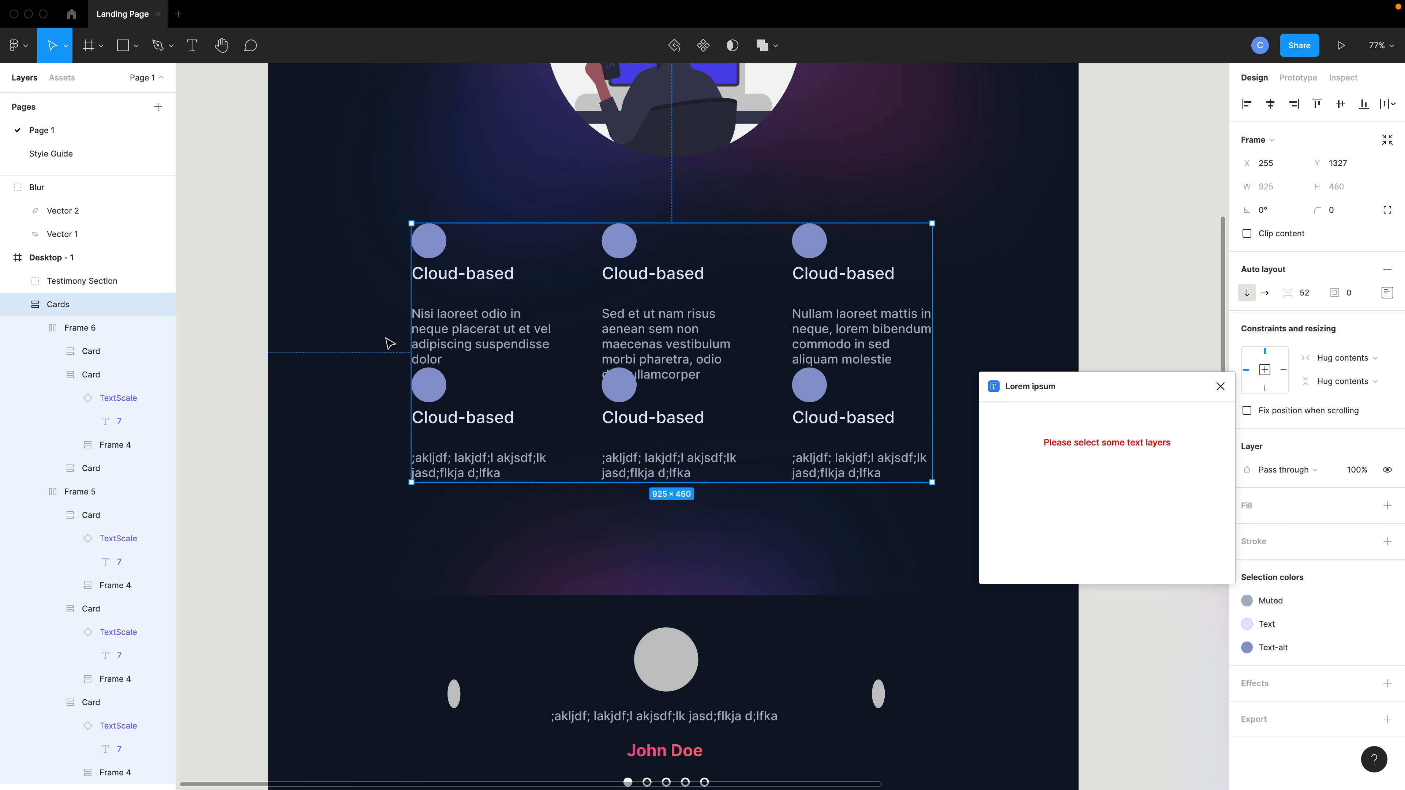
left_click(453, 416)
left_click(34, 331)
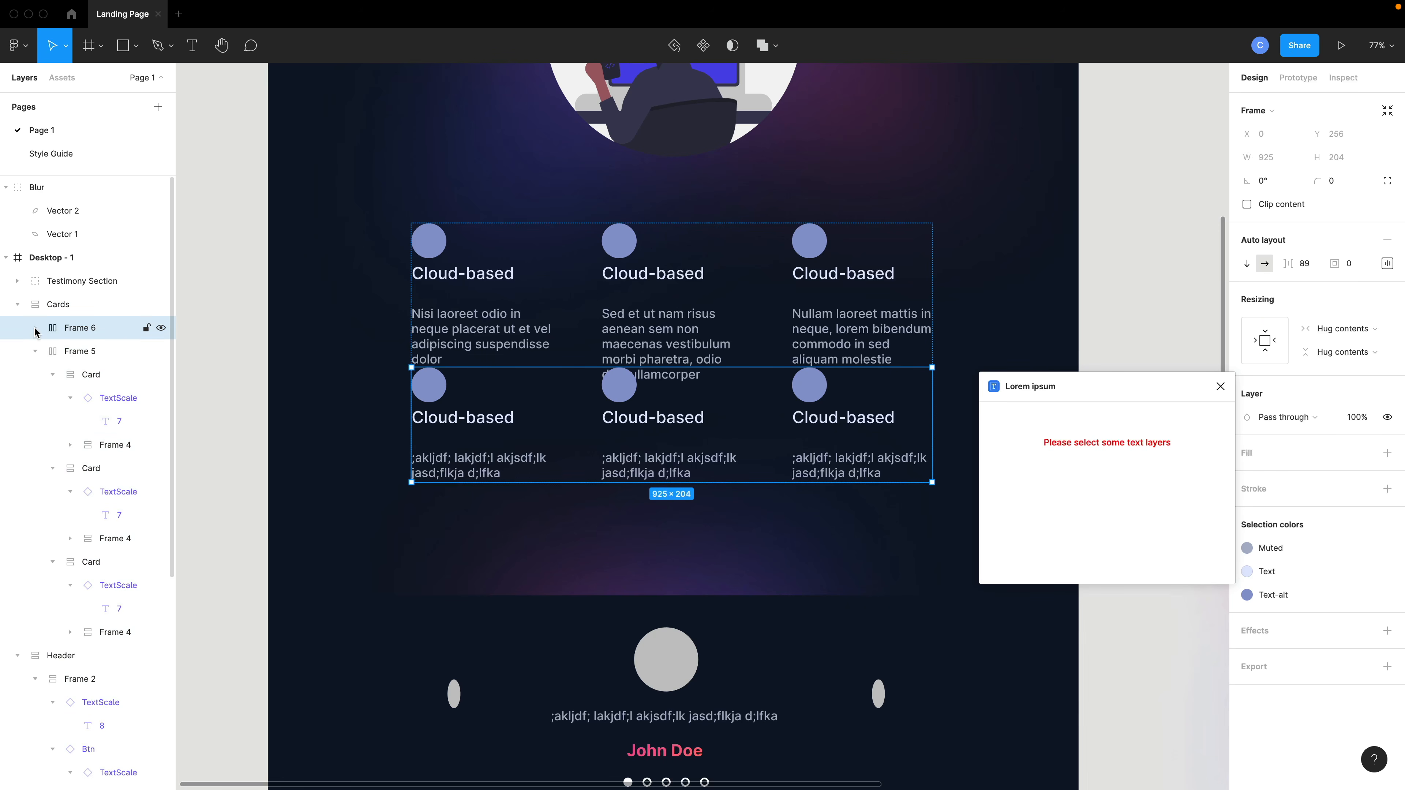
left_click(35, 351)
left_click(74, 354)
left_click(75, 332)
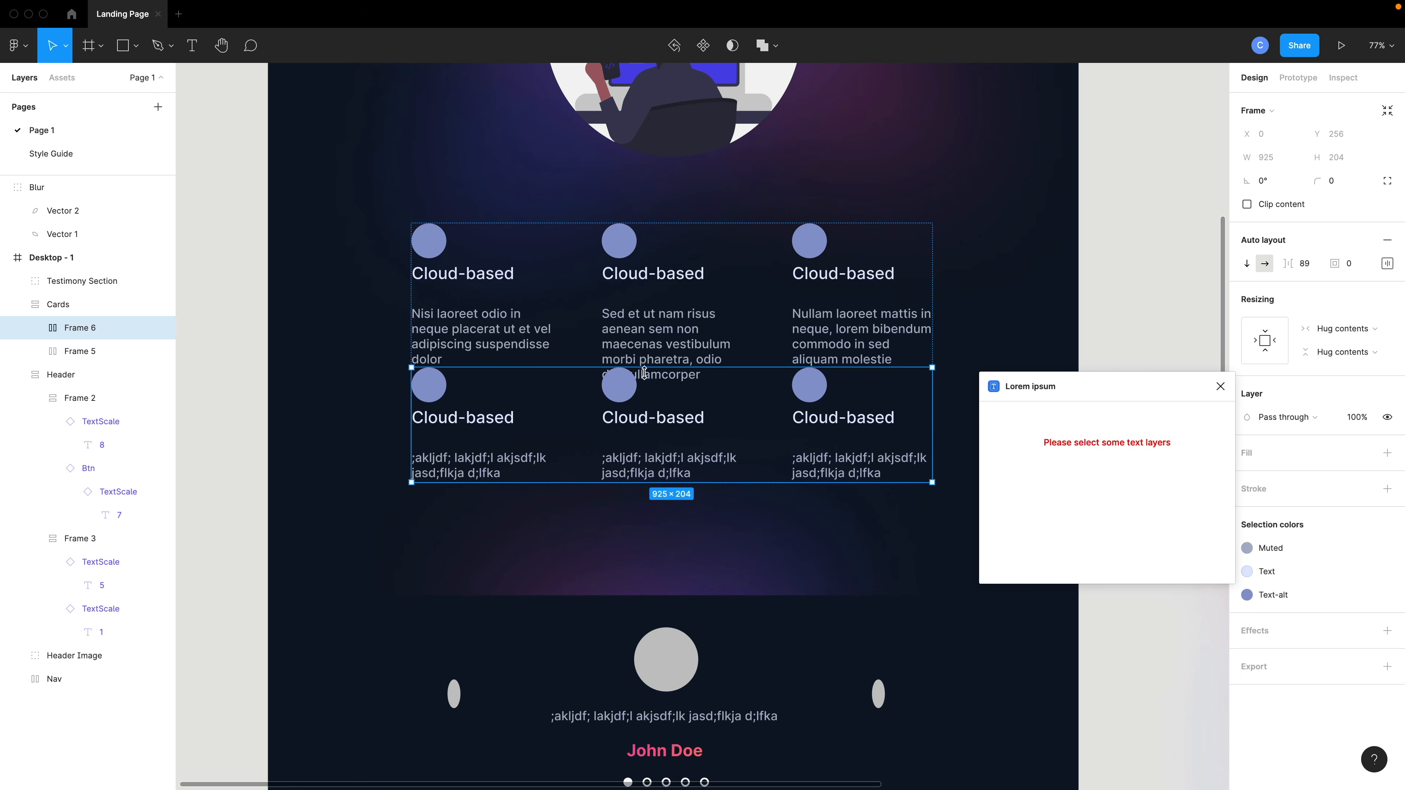
left_click(71, 303)
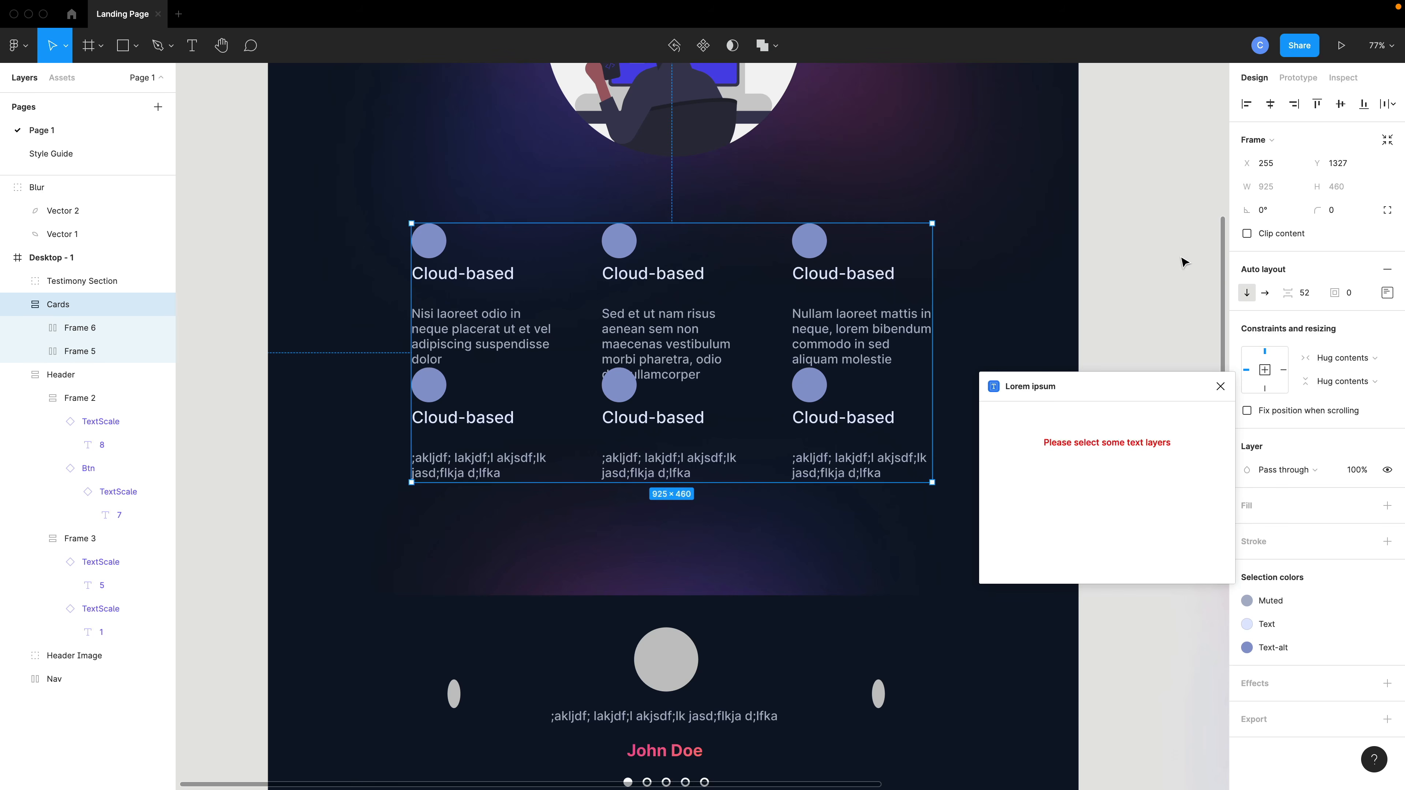
Set the Cards group's auto-layout spacing between rows to 126.
left_click_drag(1292, 293, 1392, 286)
scroll(912, 345, "down", 2)
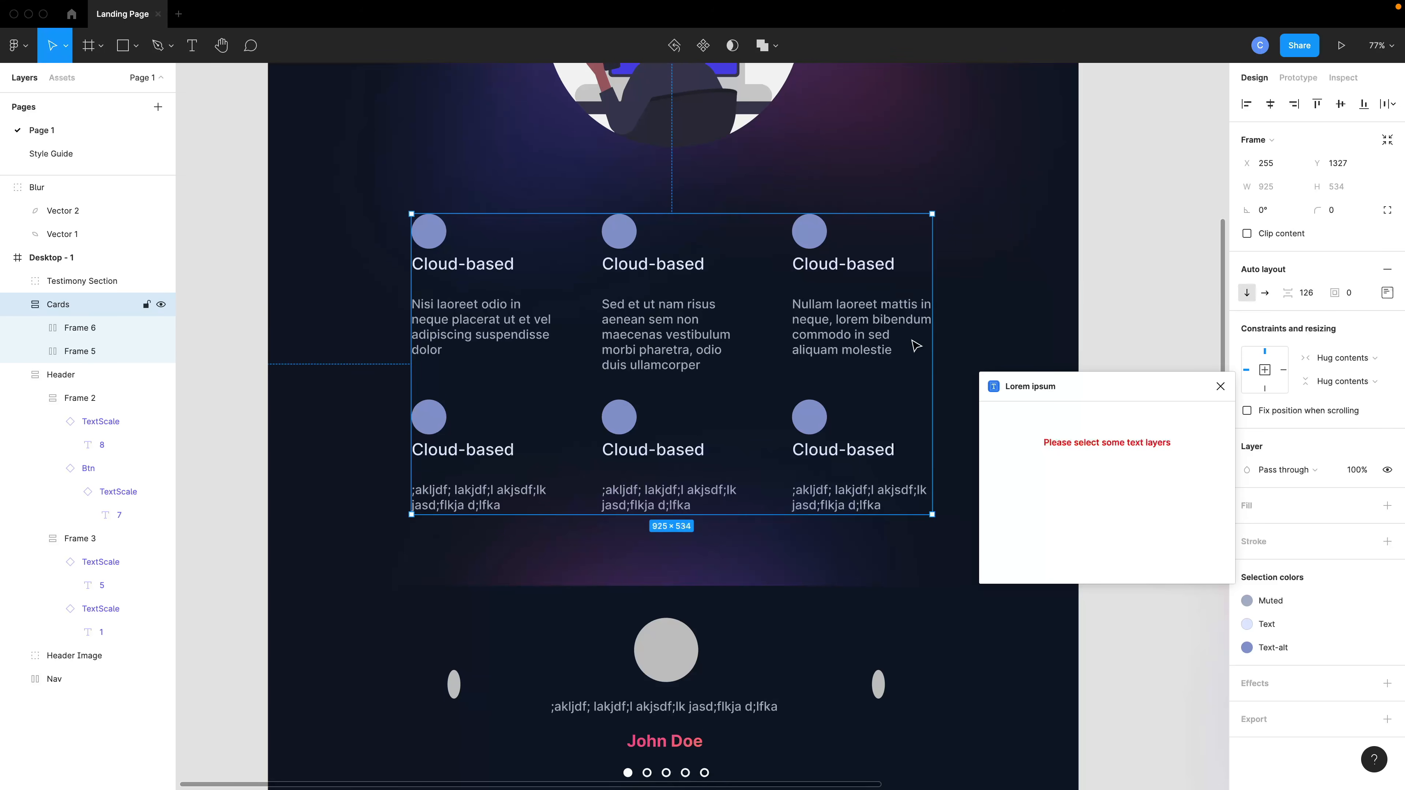
Reposition the Cards group below the header illustration and close the Lorem ipsum plugin.
mouse_move(661, 338)
left_mouse_down()
mouse_move(682, 324)
mouse_move(667, 320)
left_mouse_up()
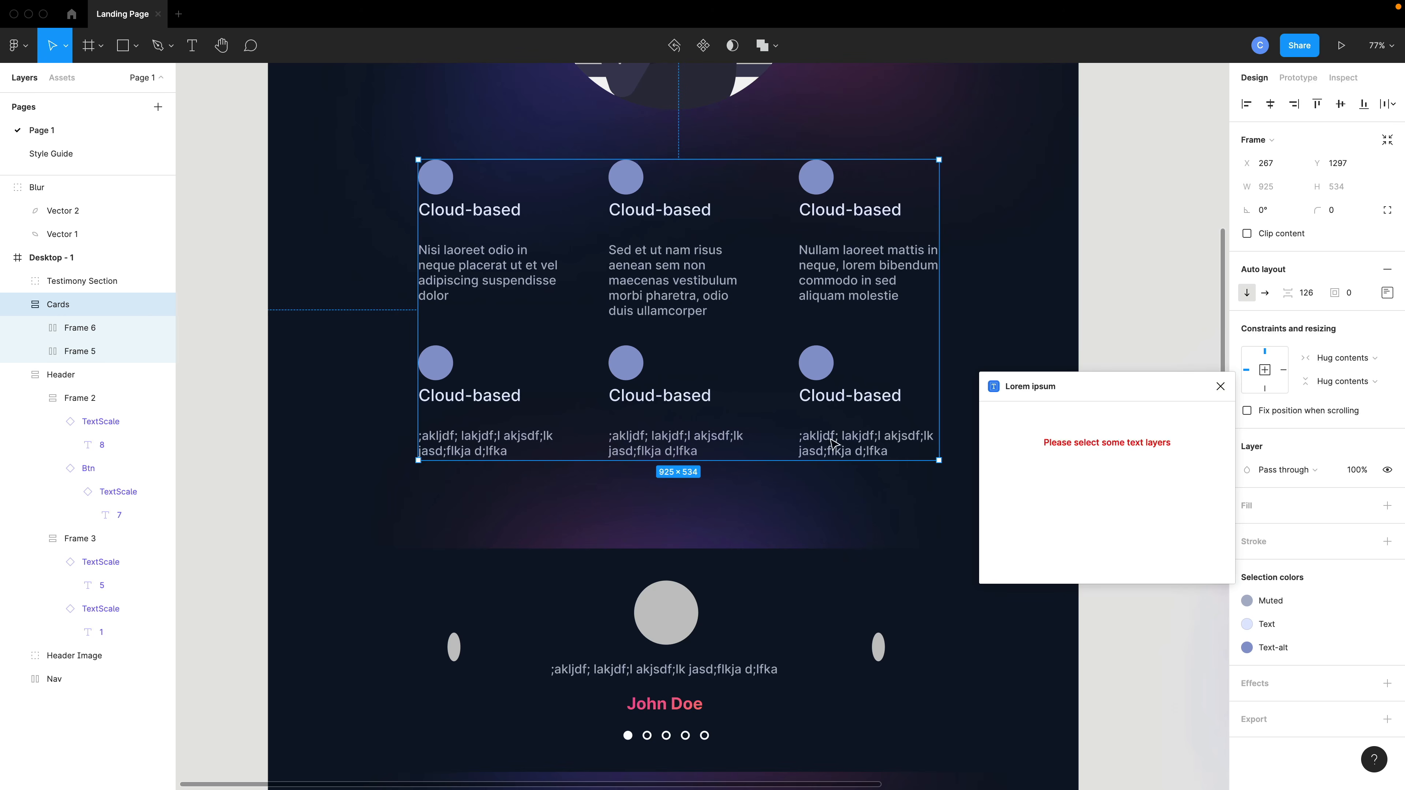
left_click(1213, 390)
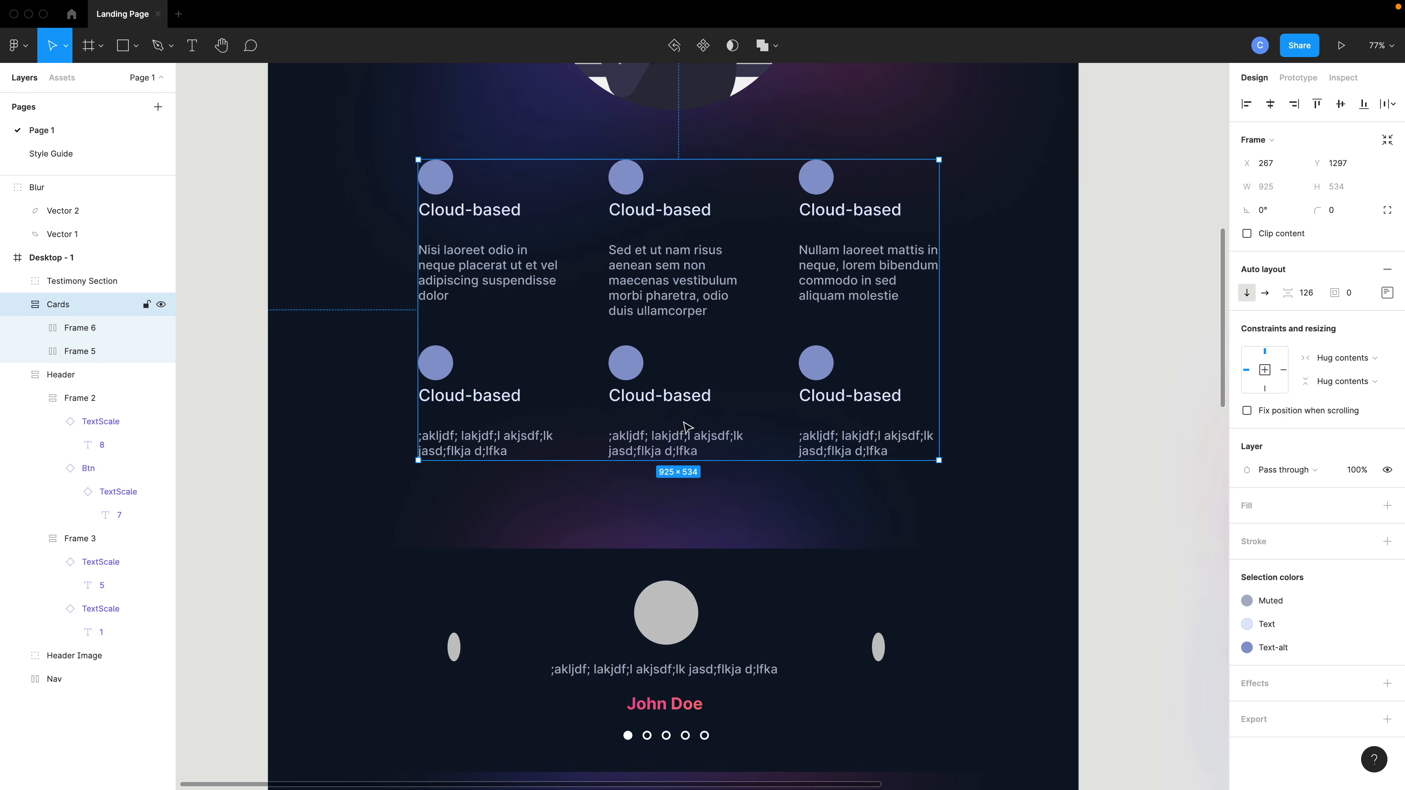
scroll(865, 355, "up", 3)
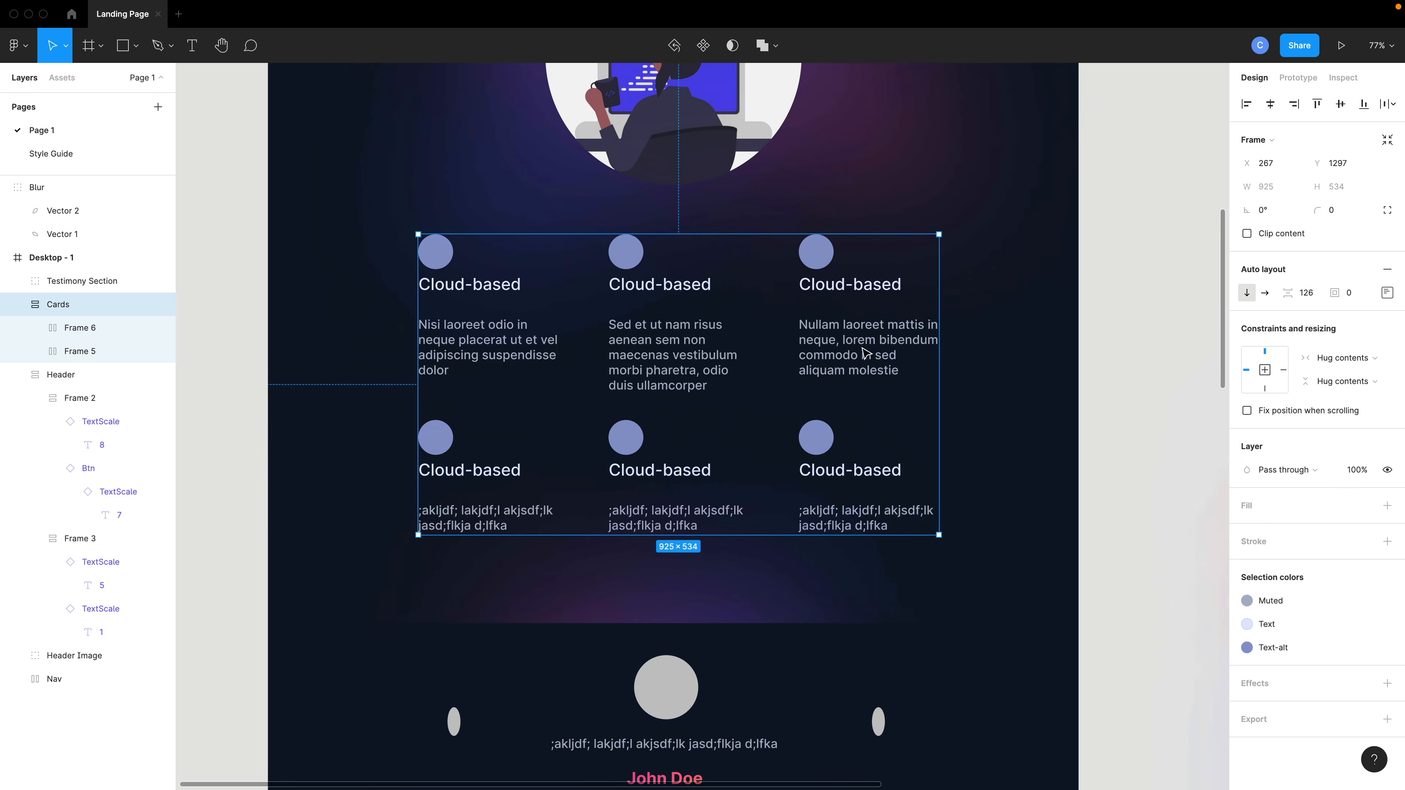
scroll(829, 398, "up", 2)
left_click_drag(678, 417, 672, 432)
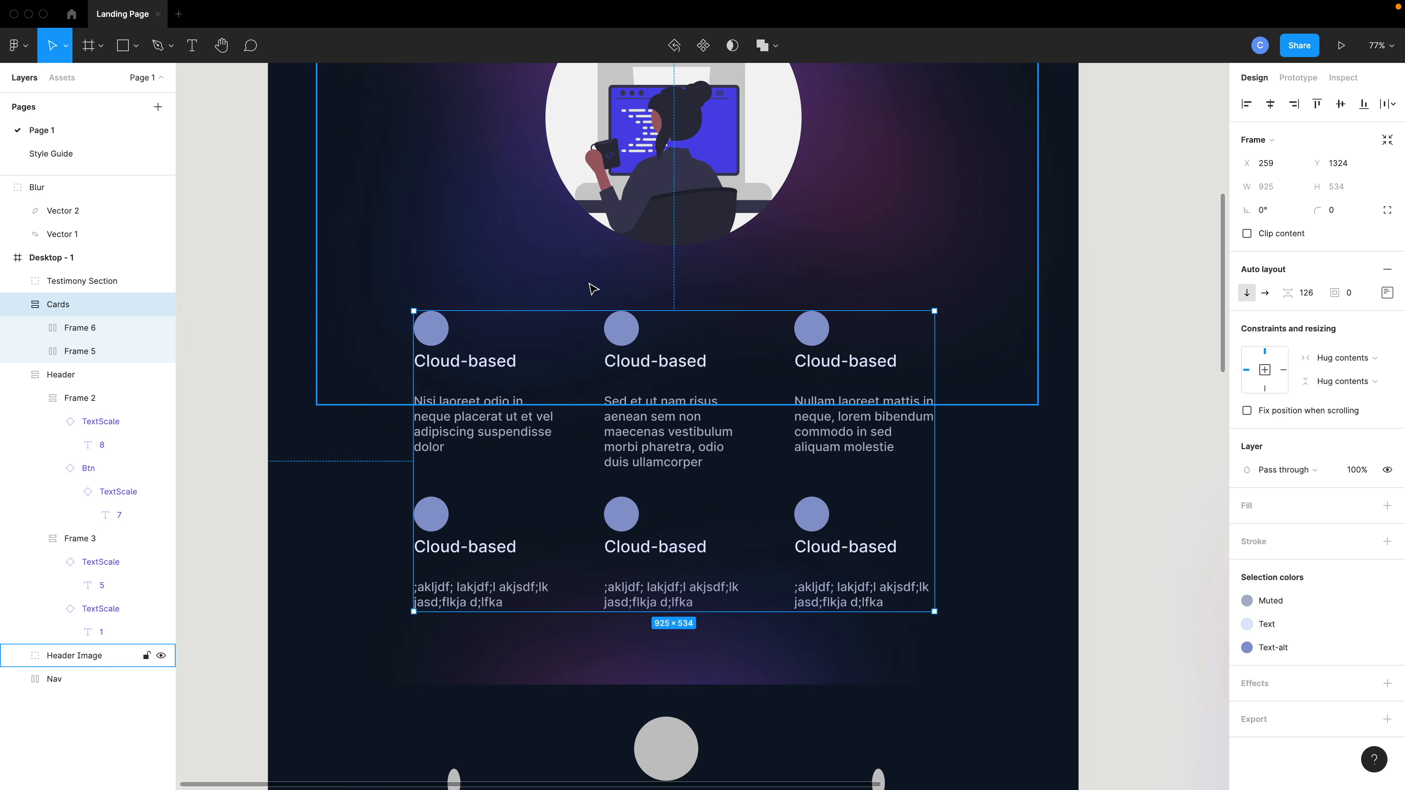
Open the Feather Icons plugin, search for code, and insert the code icon.
key("ctrl+slash")
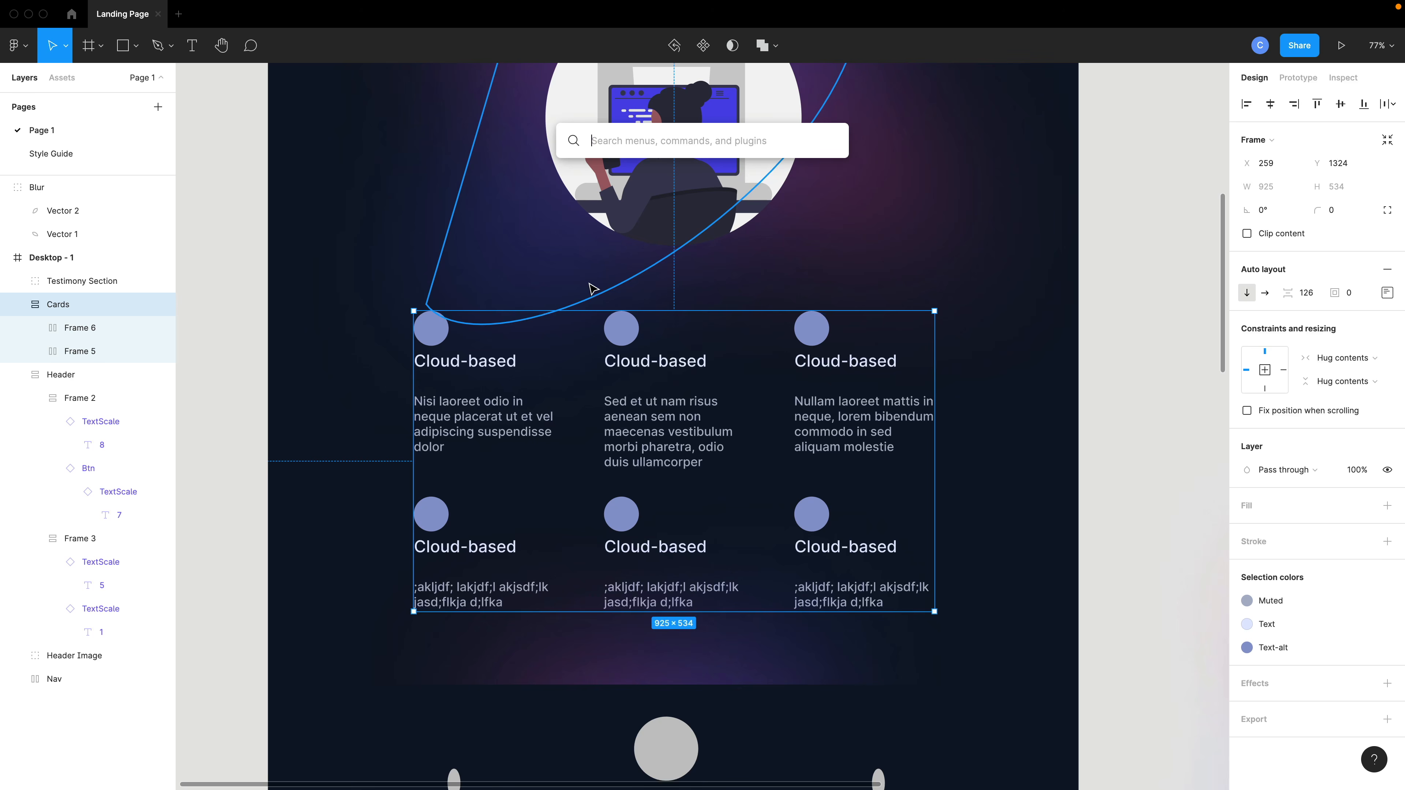
type("icons")
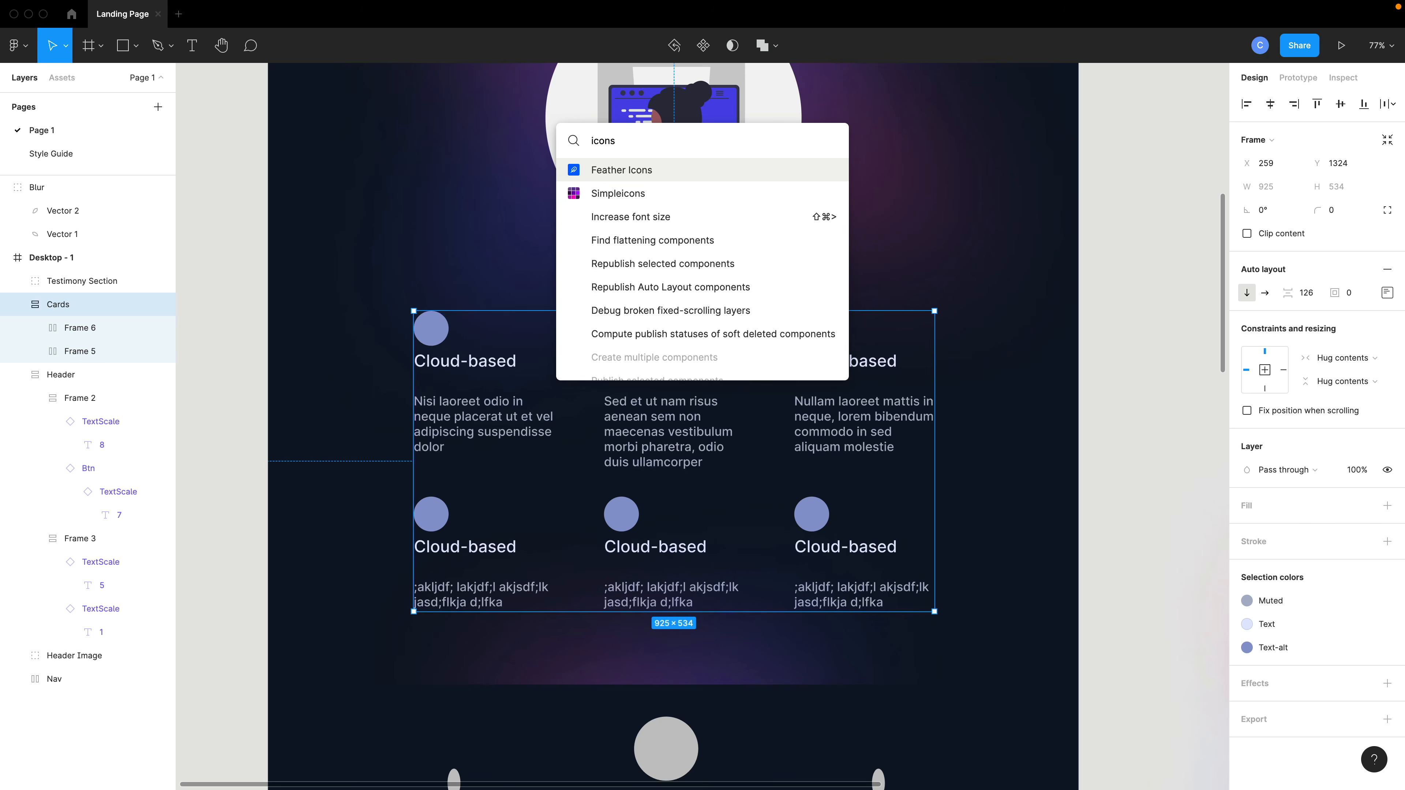
key("Escape")
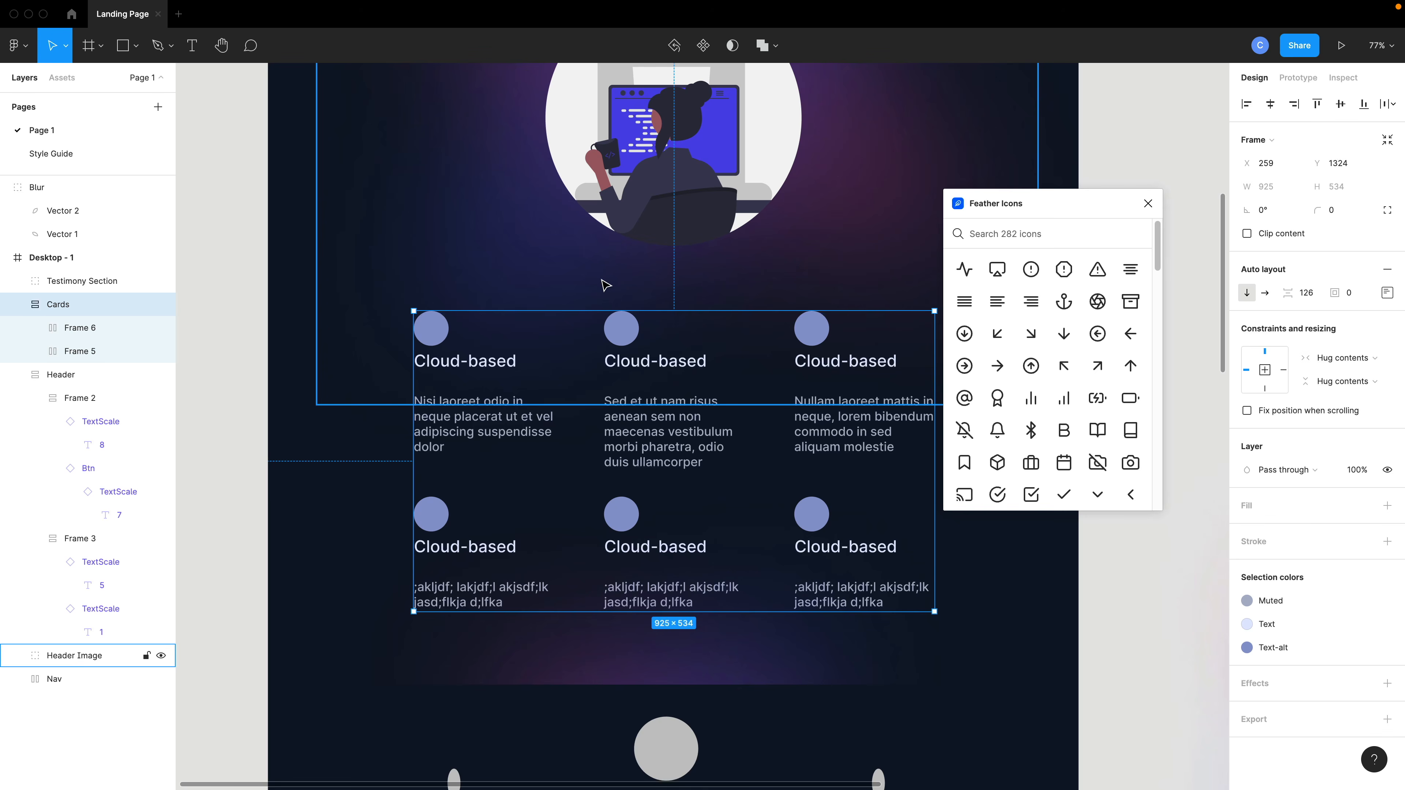
type("code")
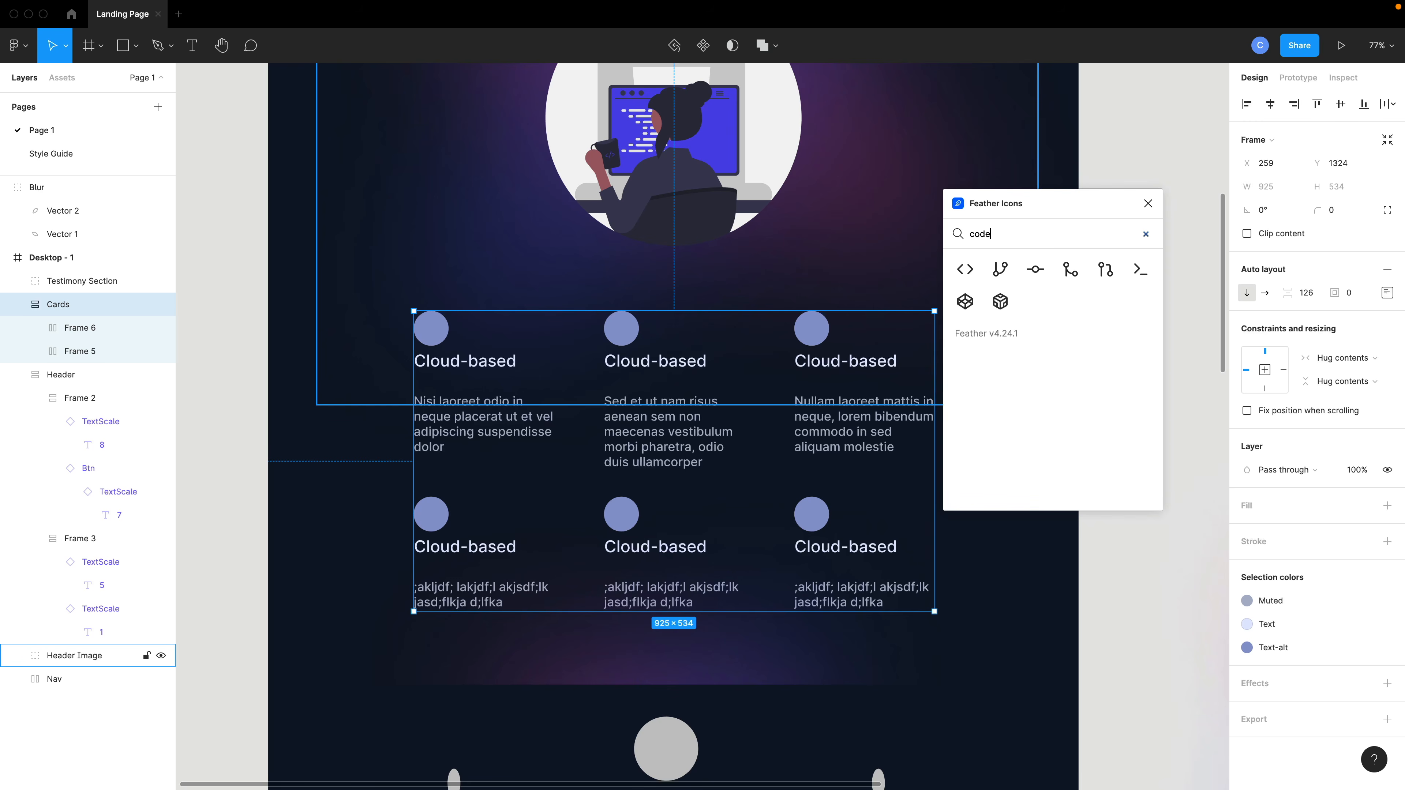
left_click(966, 271)
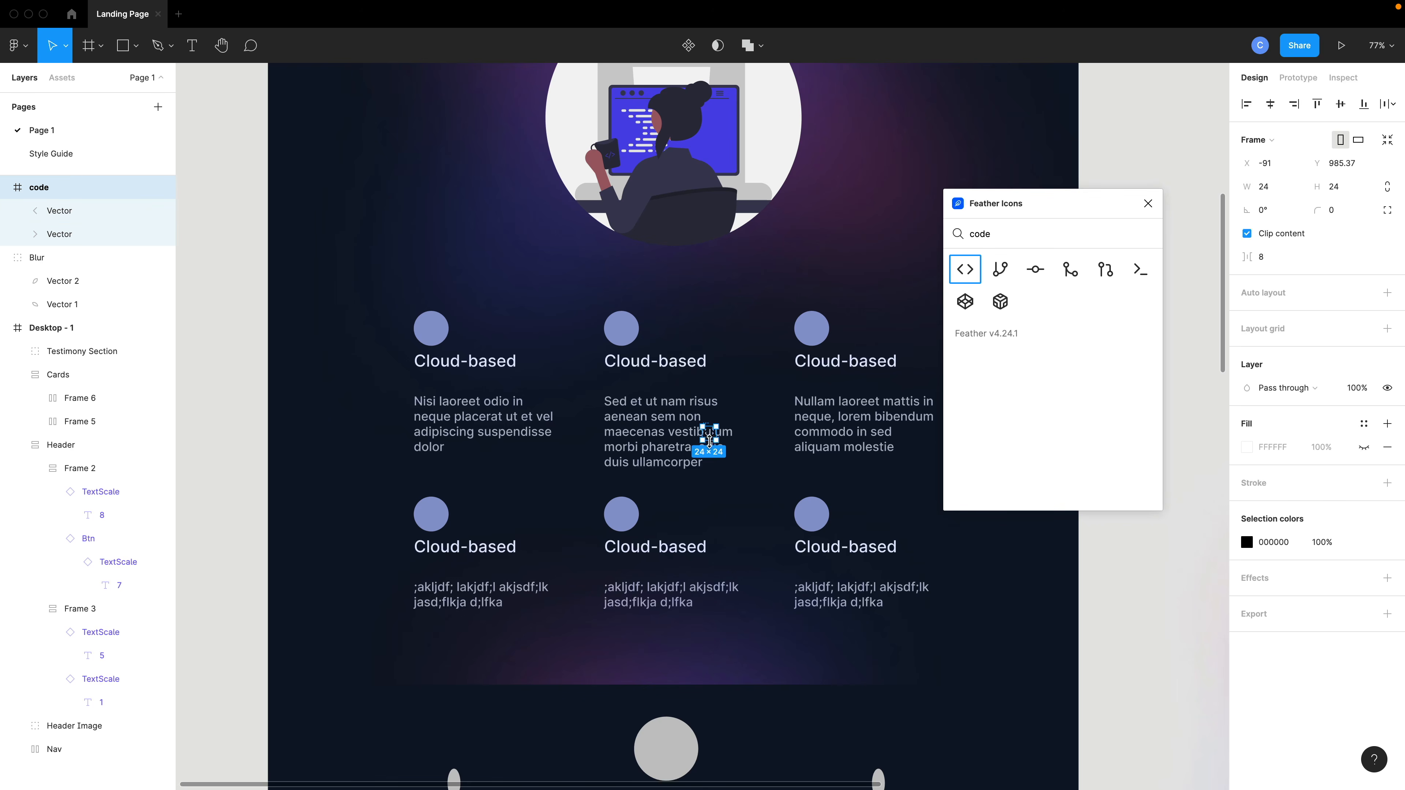
Resize the code icon to about 64 × 64 and set its color to White.
left_click_drag(716, 443, 739, 463)
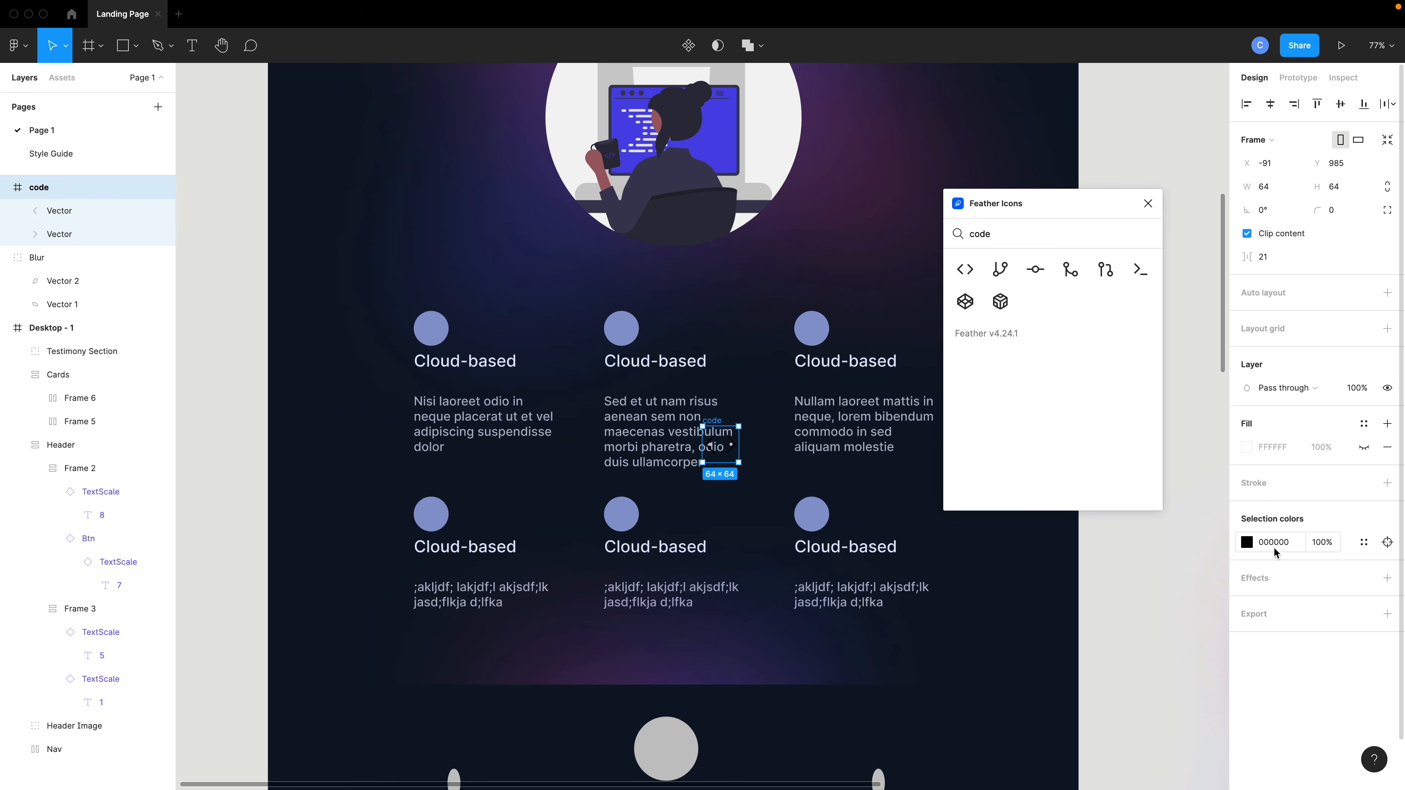
left_click(1364, 542)
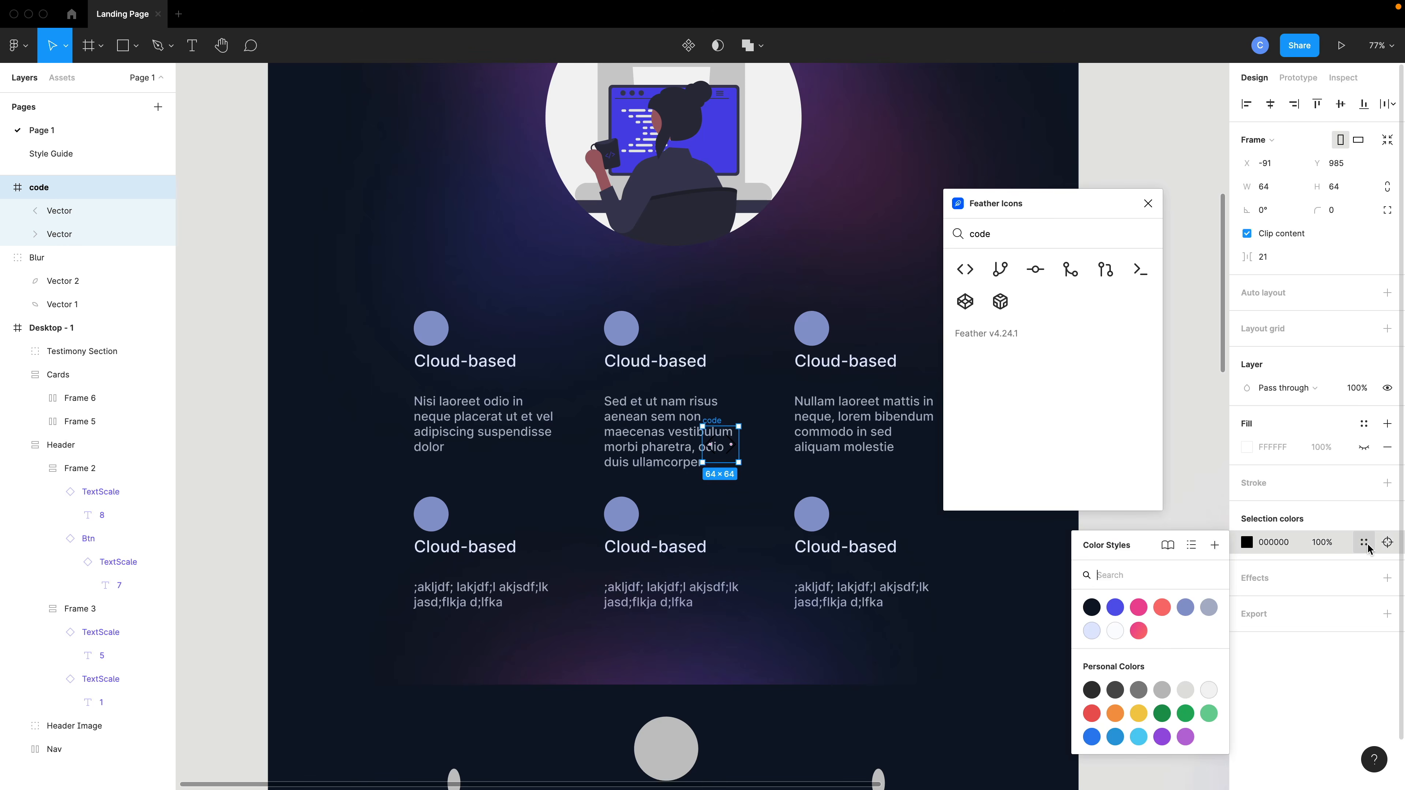
left_click(1115, 631)
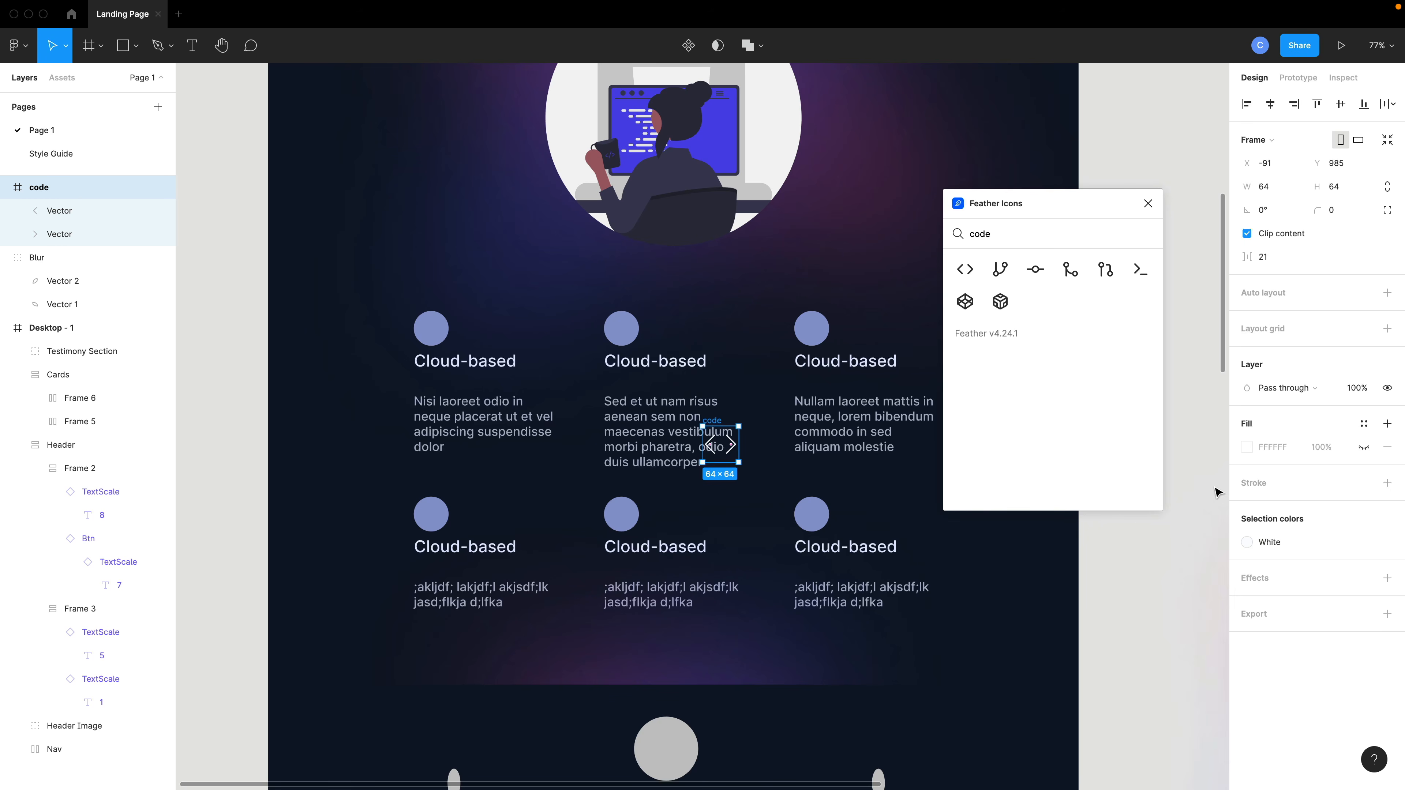
Select both vectors of the code icon and set their stroke weight to 7.
left_click(83, 212)
left_click(81, 233, "shift")
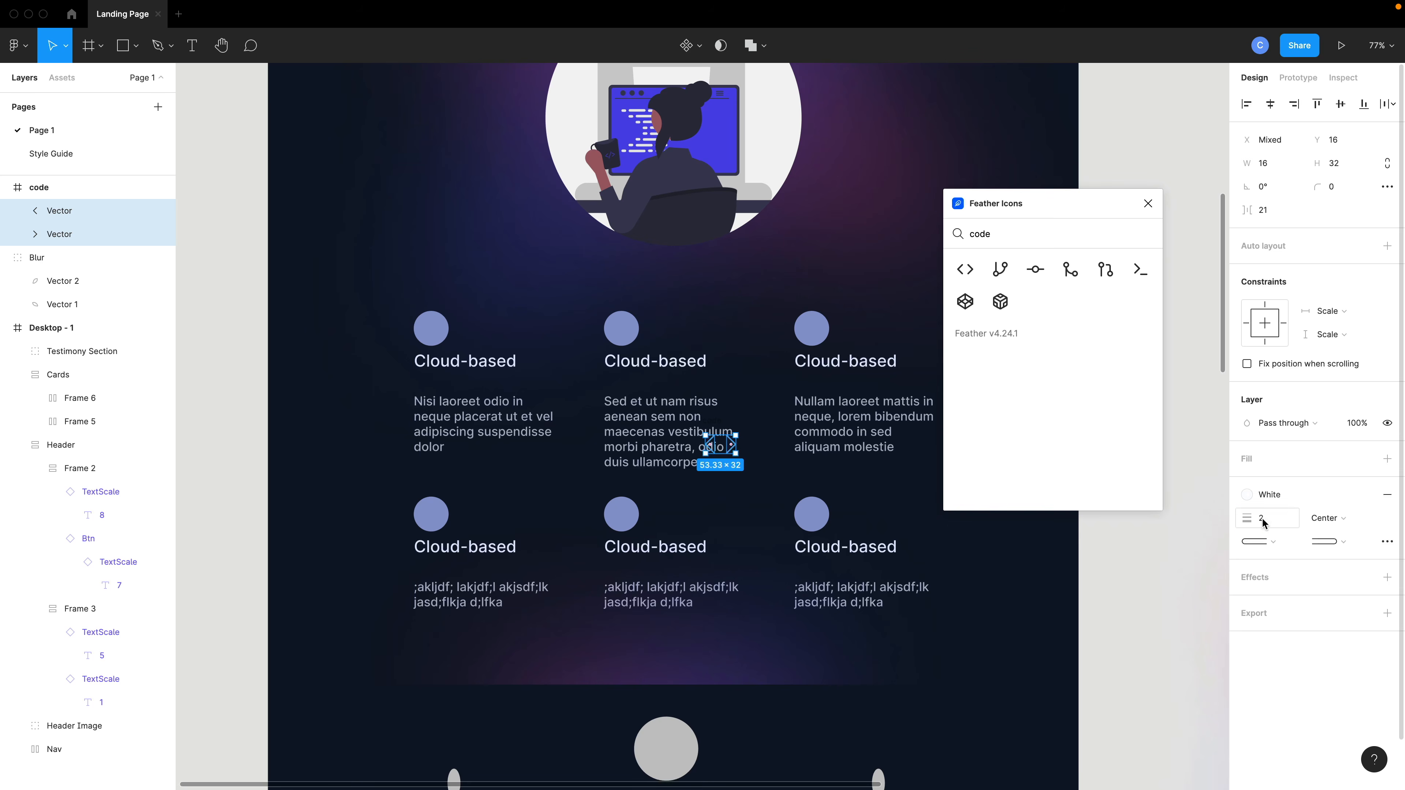
mouse_move(1247, 518)
left_mouse_down()
mouse_move(1262, 525)
mouse_move(1245, 529)
left_mouse_up()
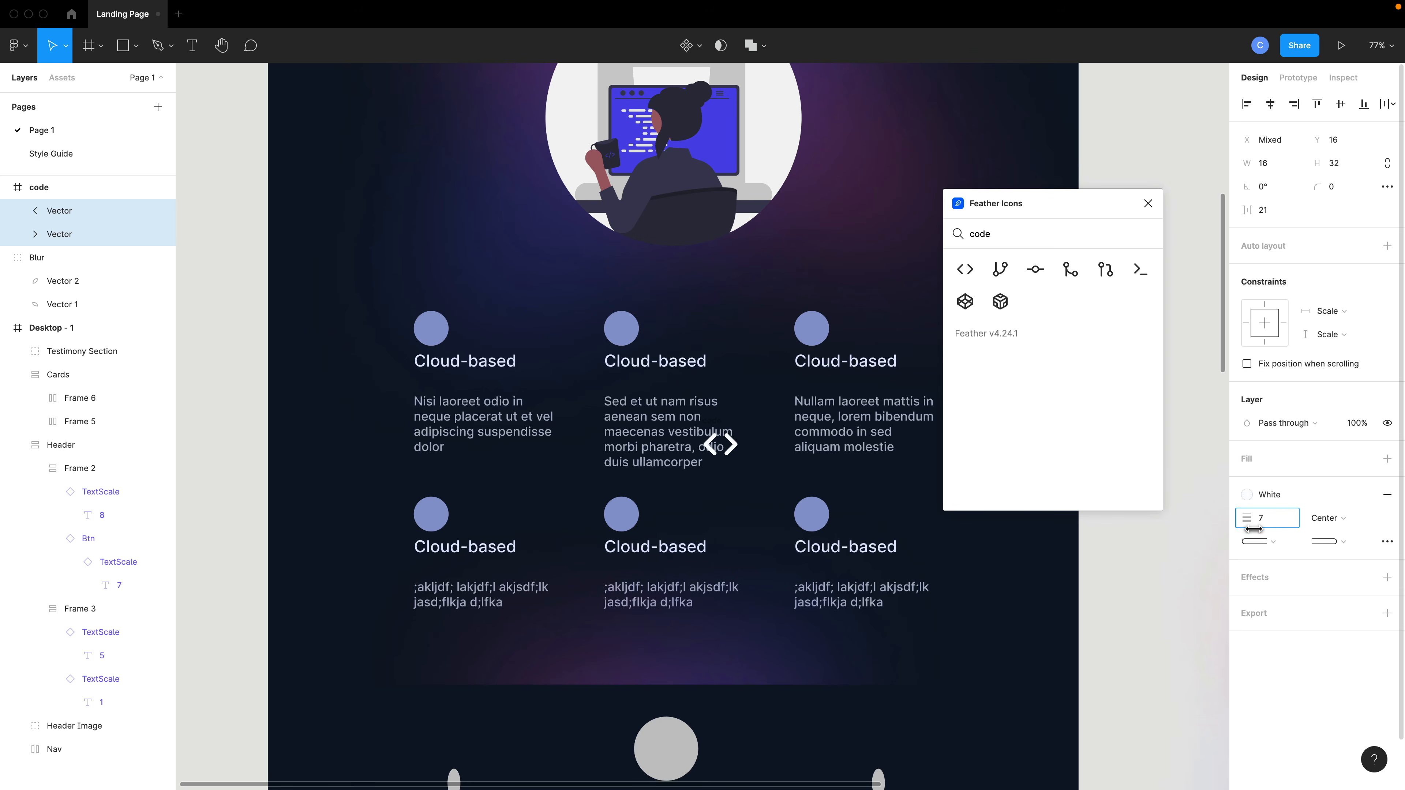
Resize the code icon frame to about 43 × 43.
left_click(775, 465)
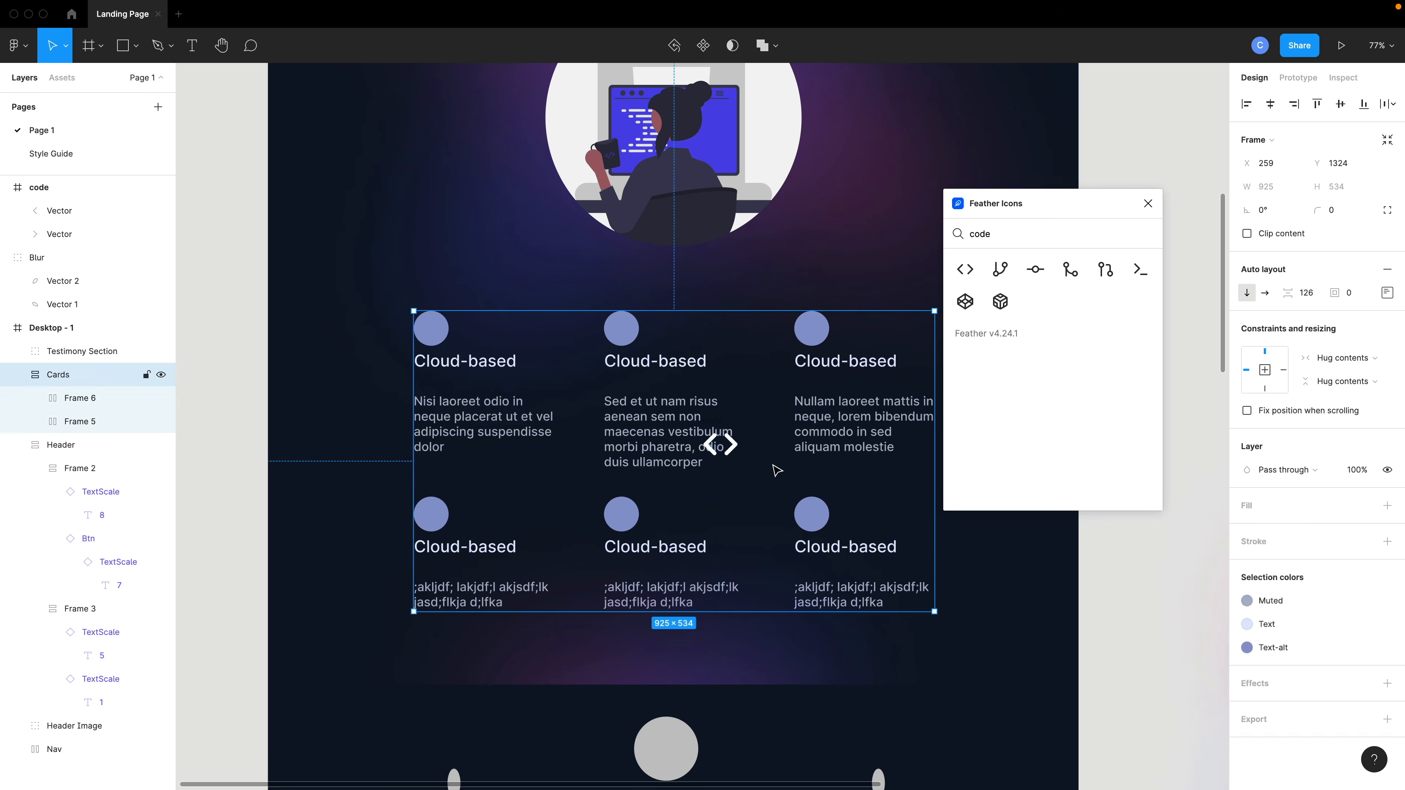
left_click(734, 448)
left_click(712, 444, "shift")
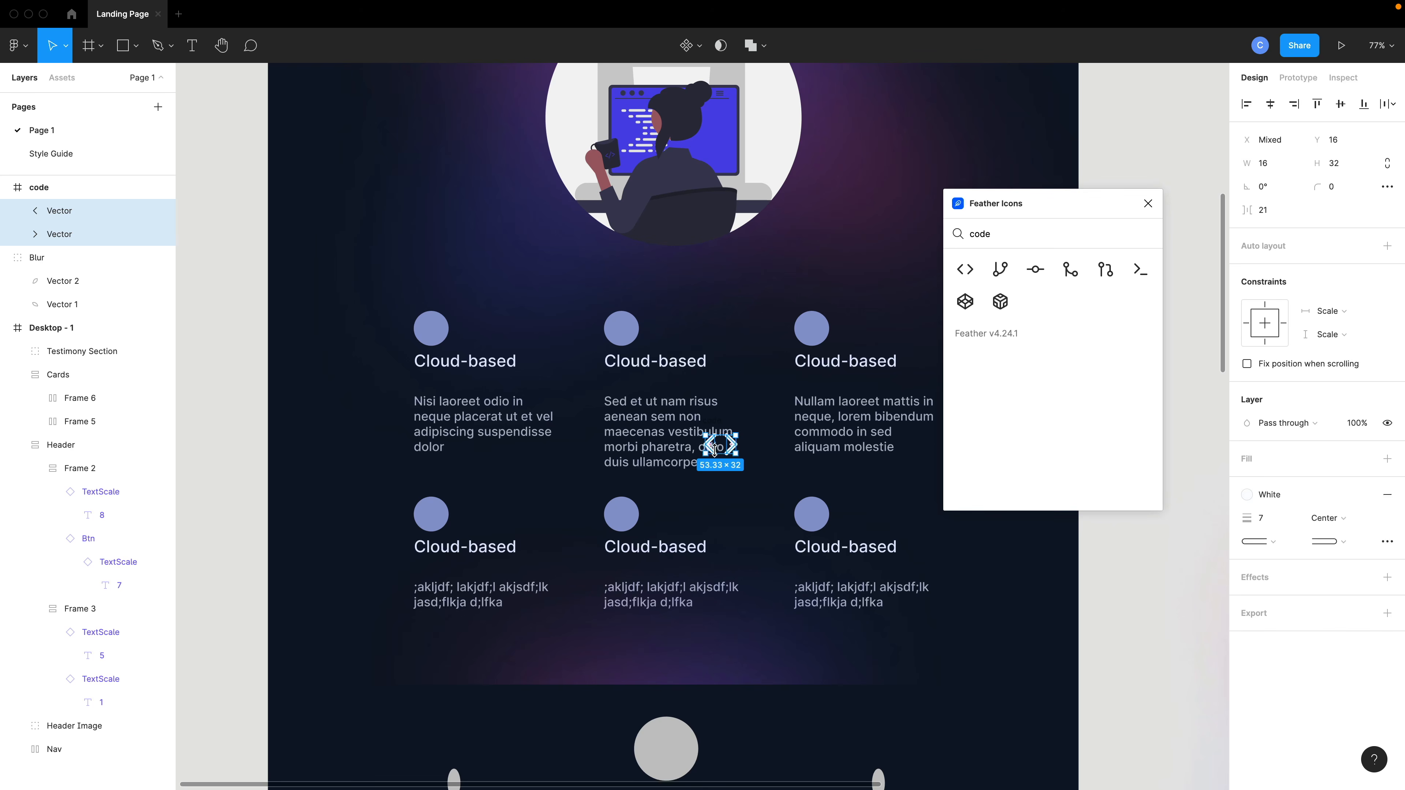
left_click(47, 194)
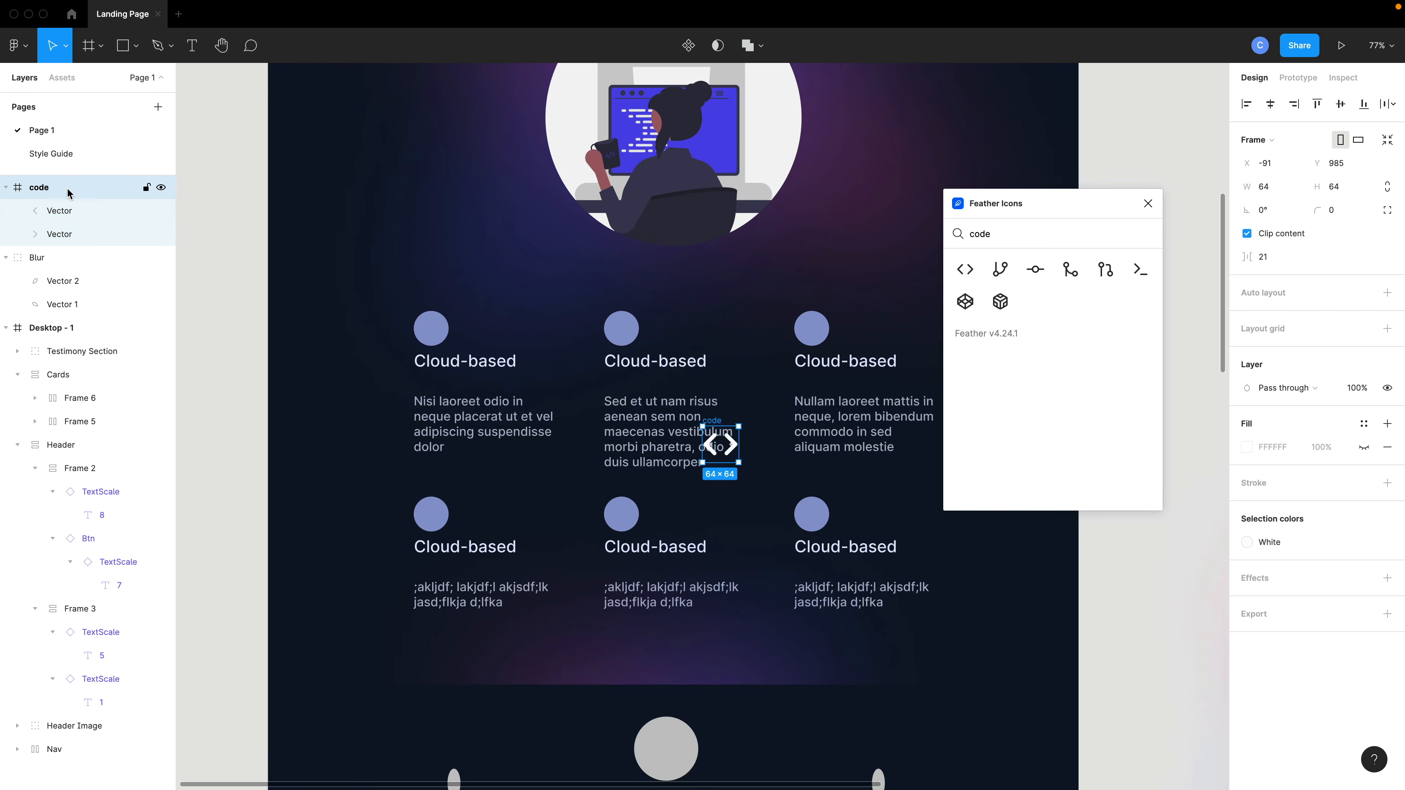
left_click_drag(740, 435, 724, 441)
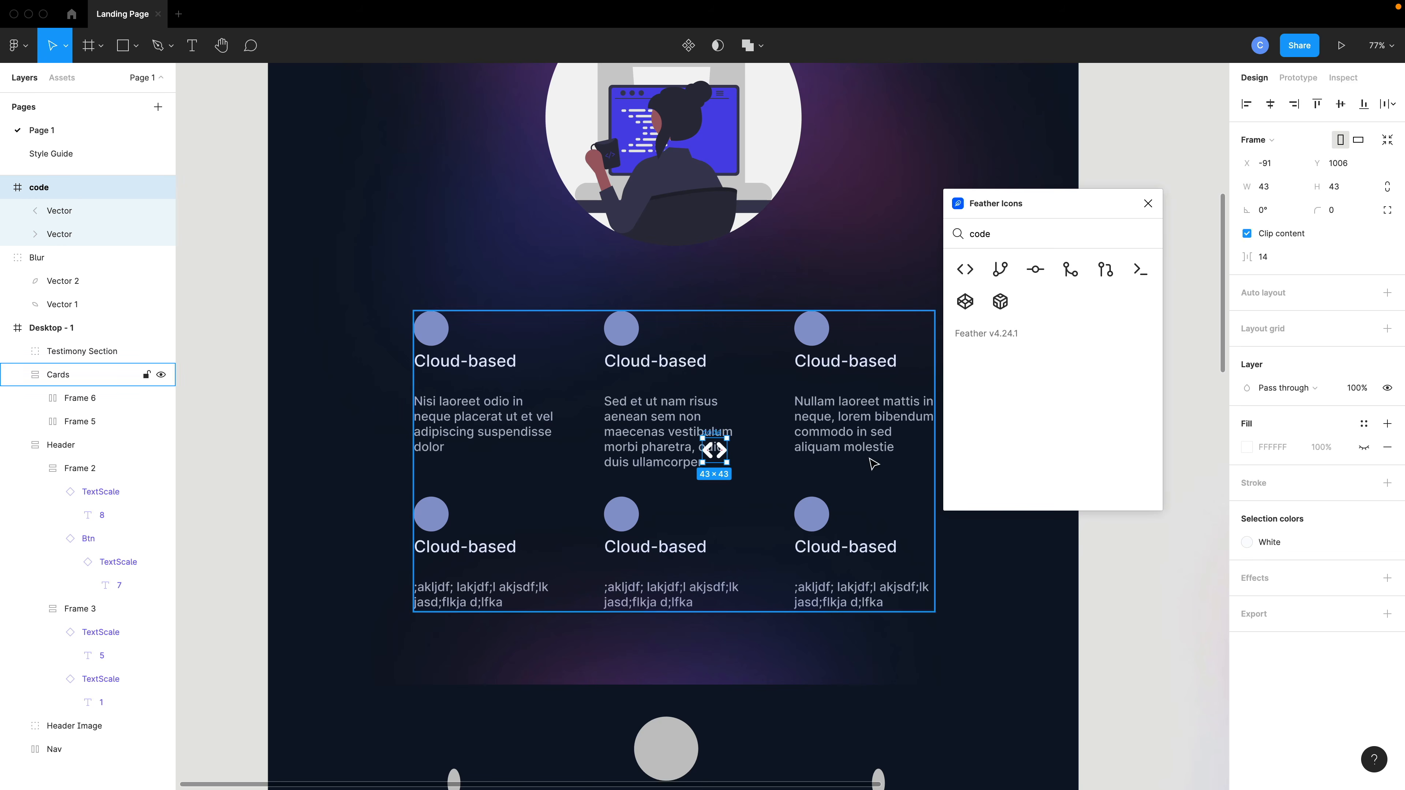
Set the code icon's vector stroke weight to 5.
left_click(62, 235, "shift")
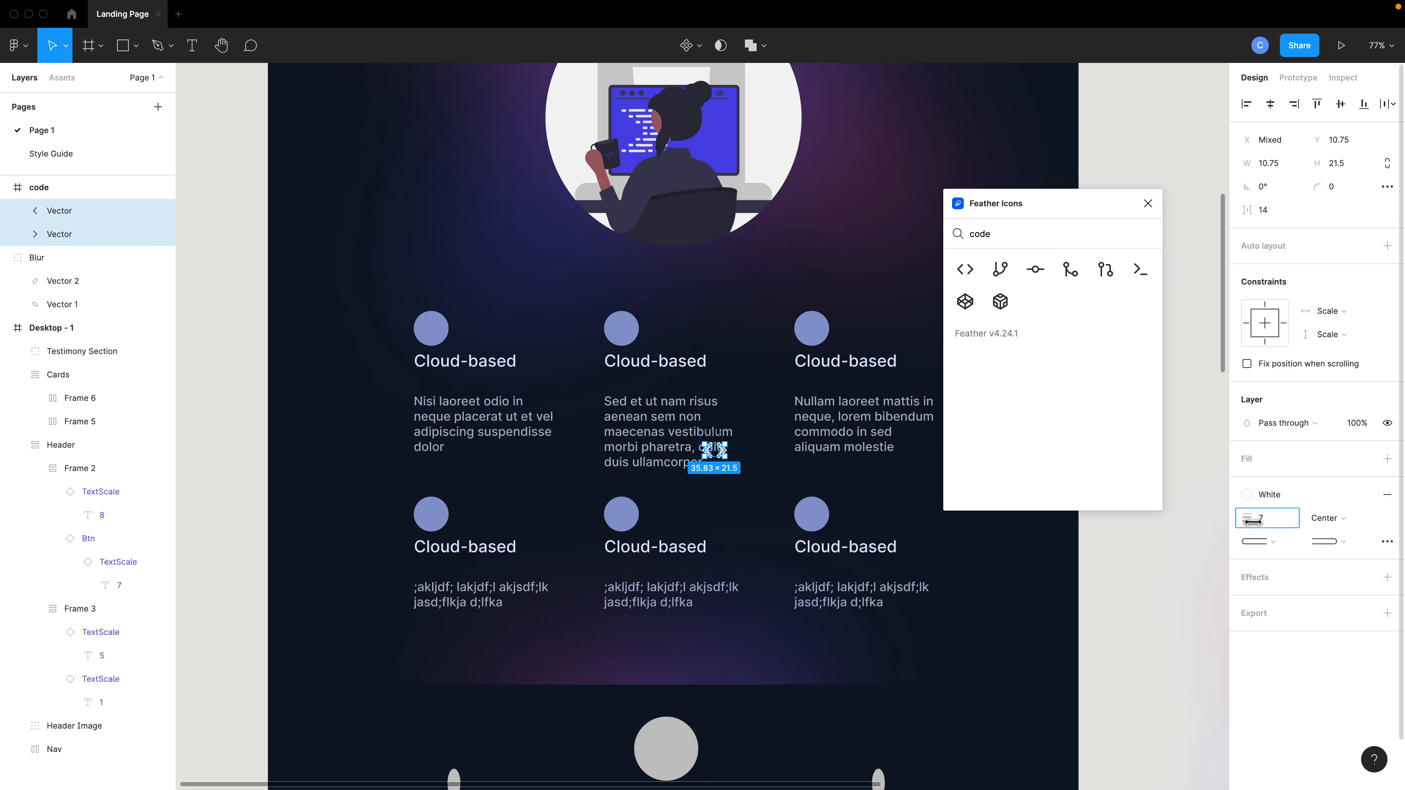
left_click_drag(1256, 520, 1251, 521)
left_click(761, 489)
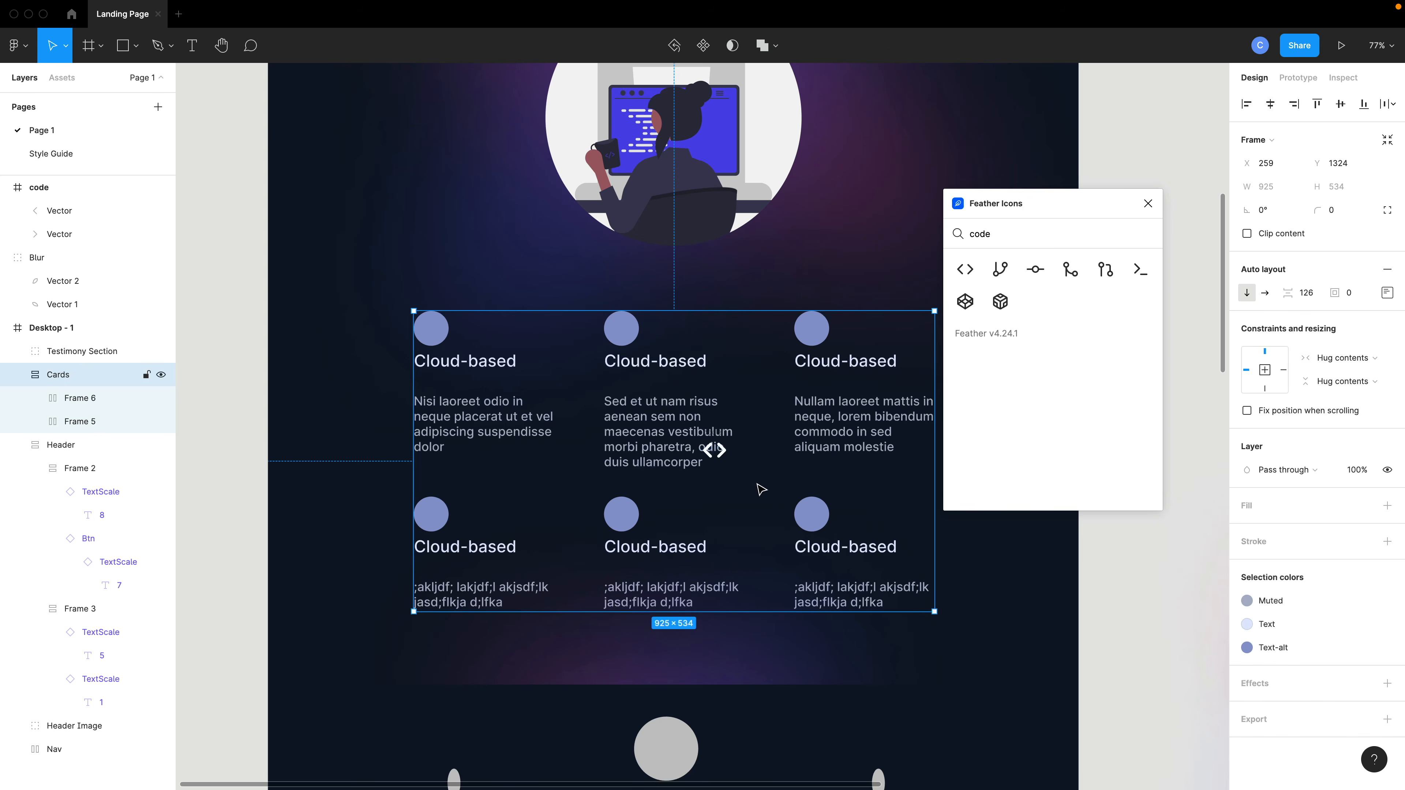
left_click(709, 448)
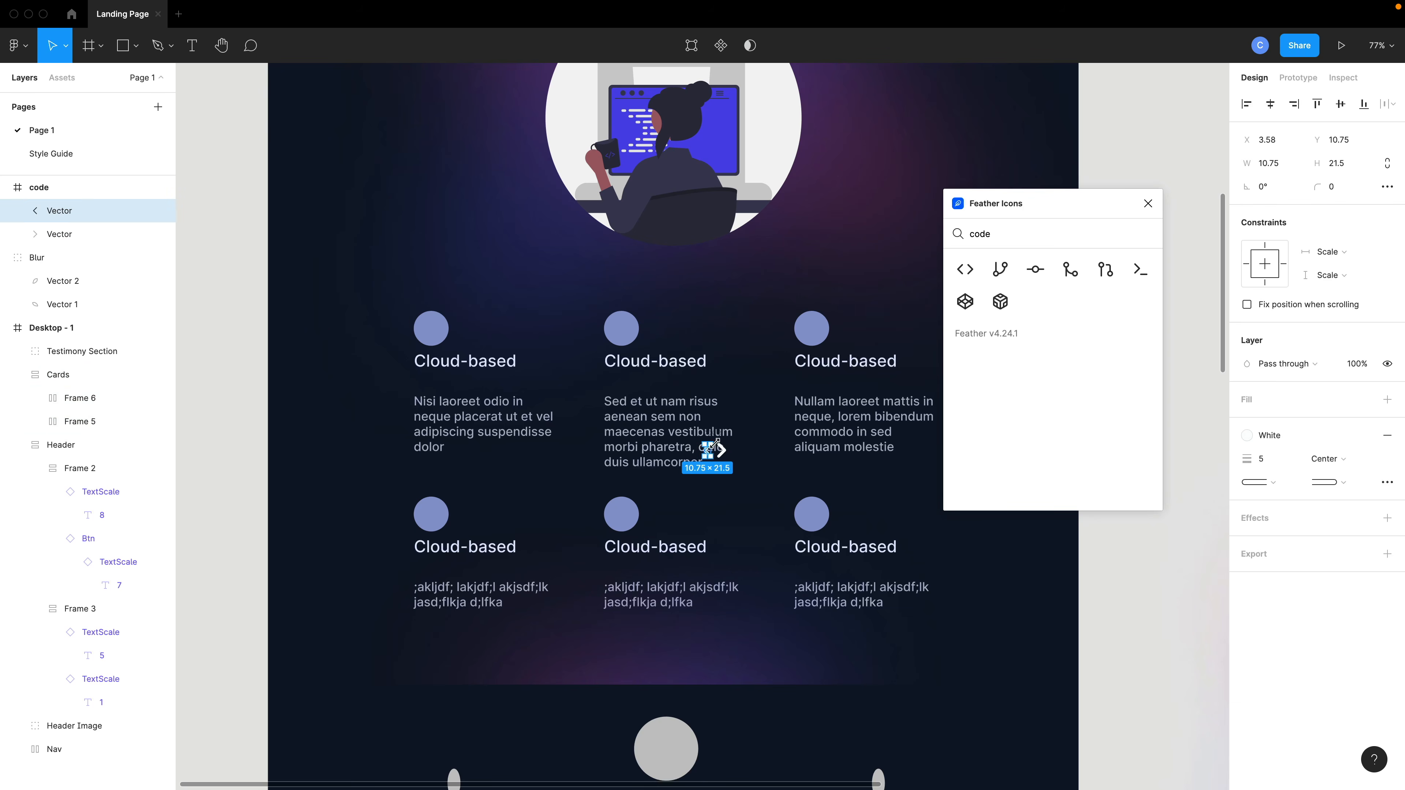
left_click(107, 189)
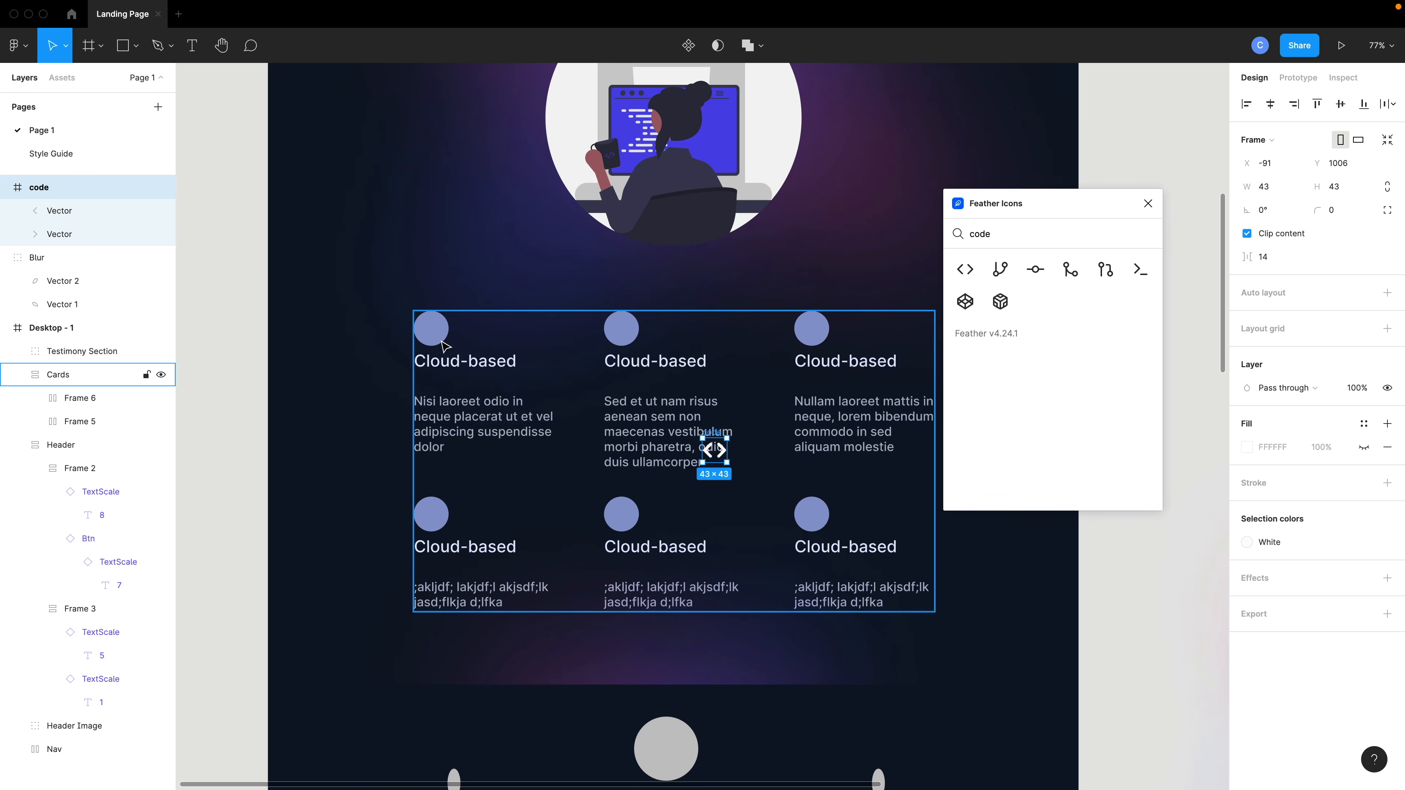
Move the code icon layer into the first card's Frame 4 next to Ellipse 12.
left_click(35, 422)
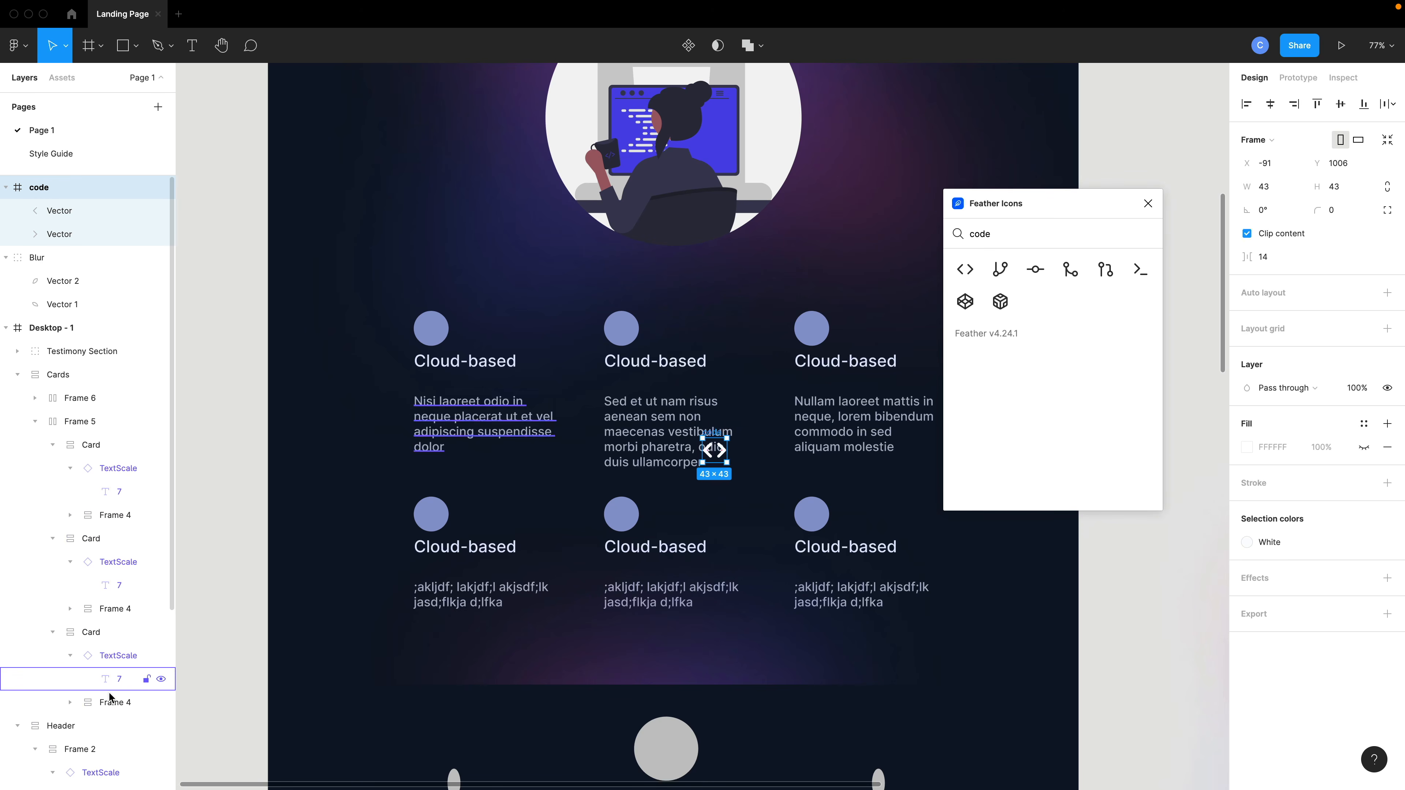
left_click(71, 702)
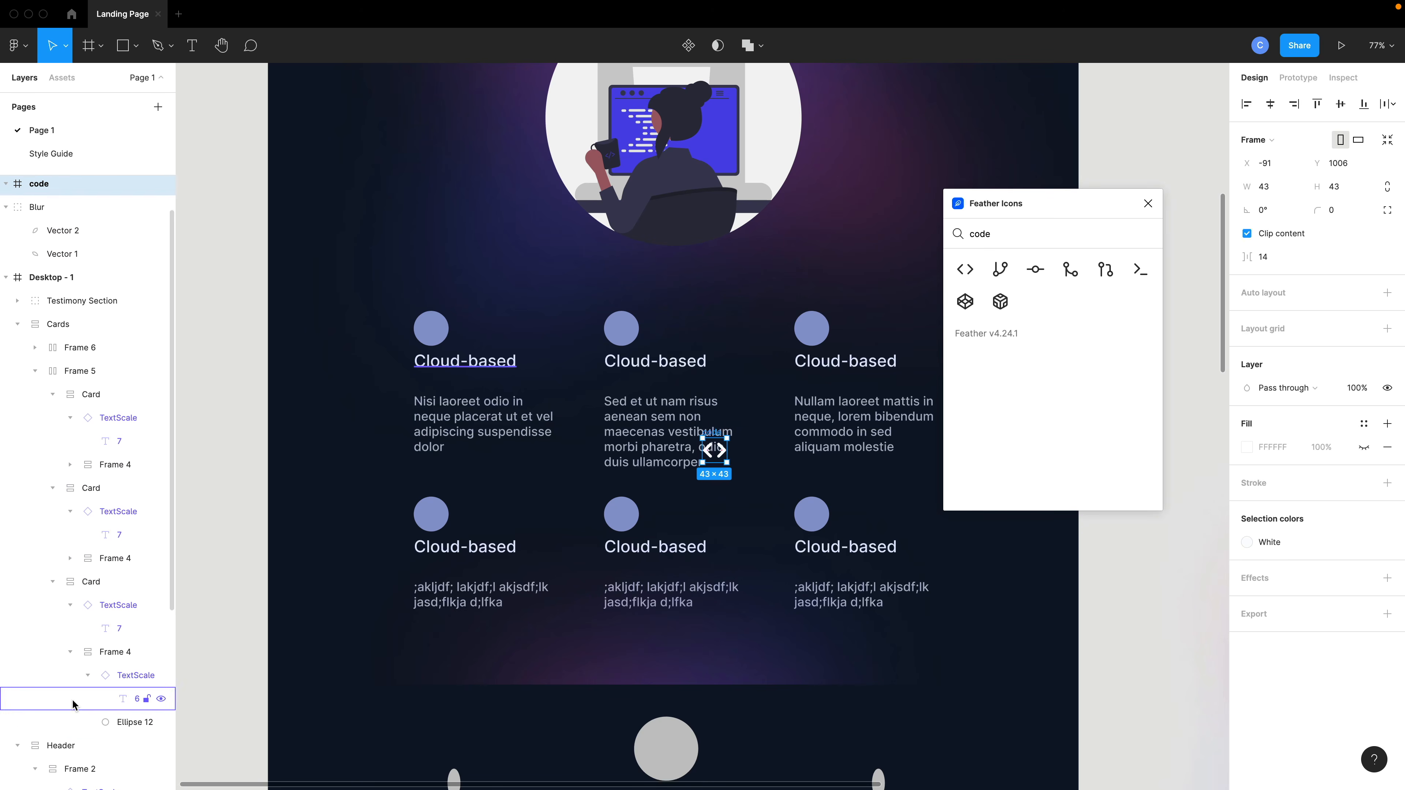
scroll(74, 704, "down", 1)
scroll(114, 681, "up", 1)
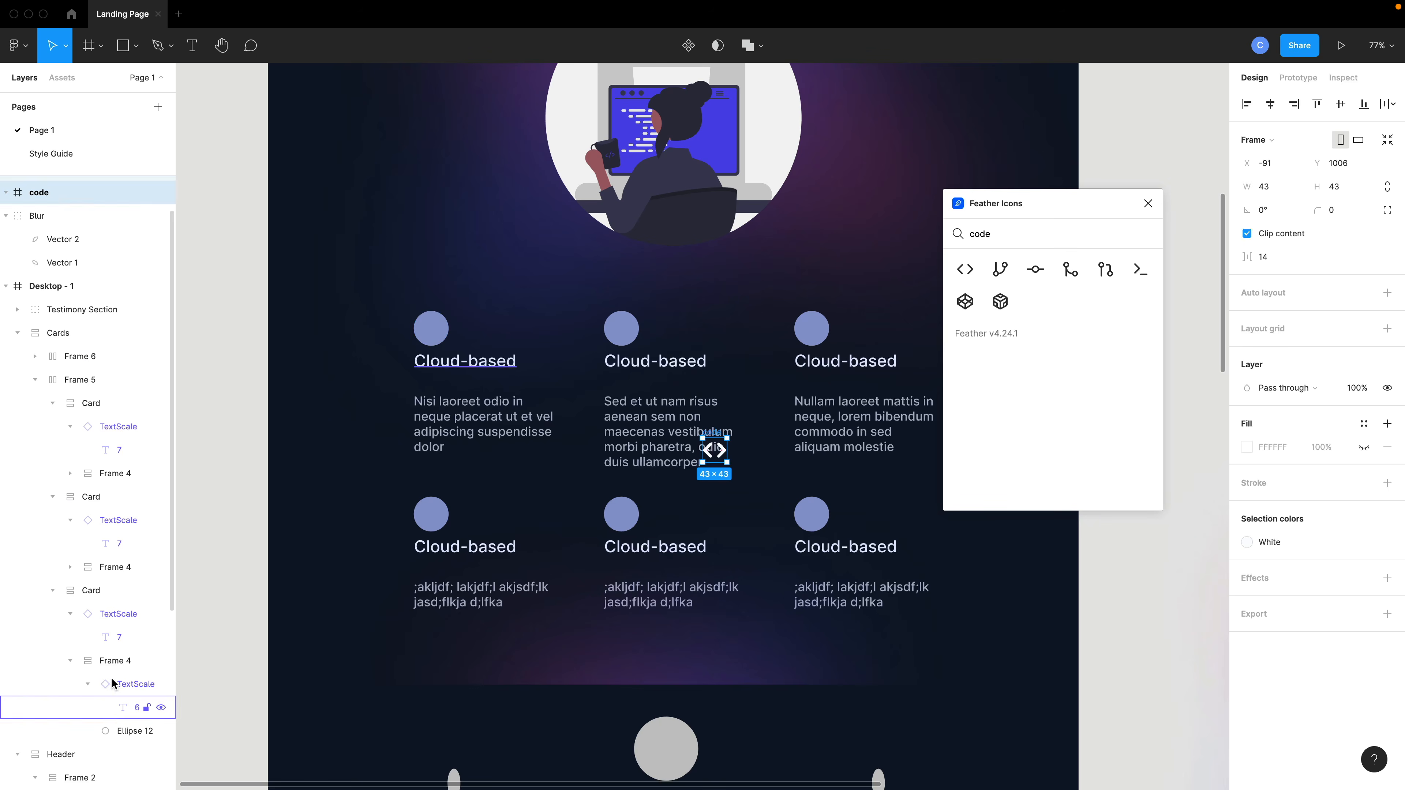
left_click_drag(49, 195, 160, 718)
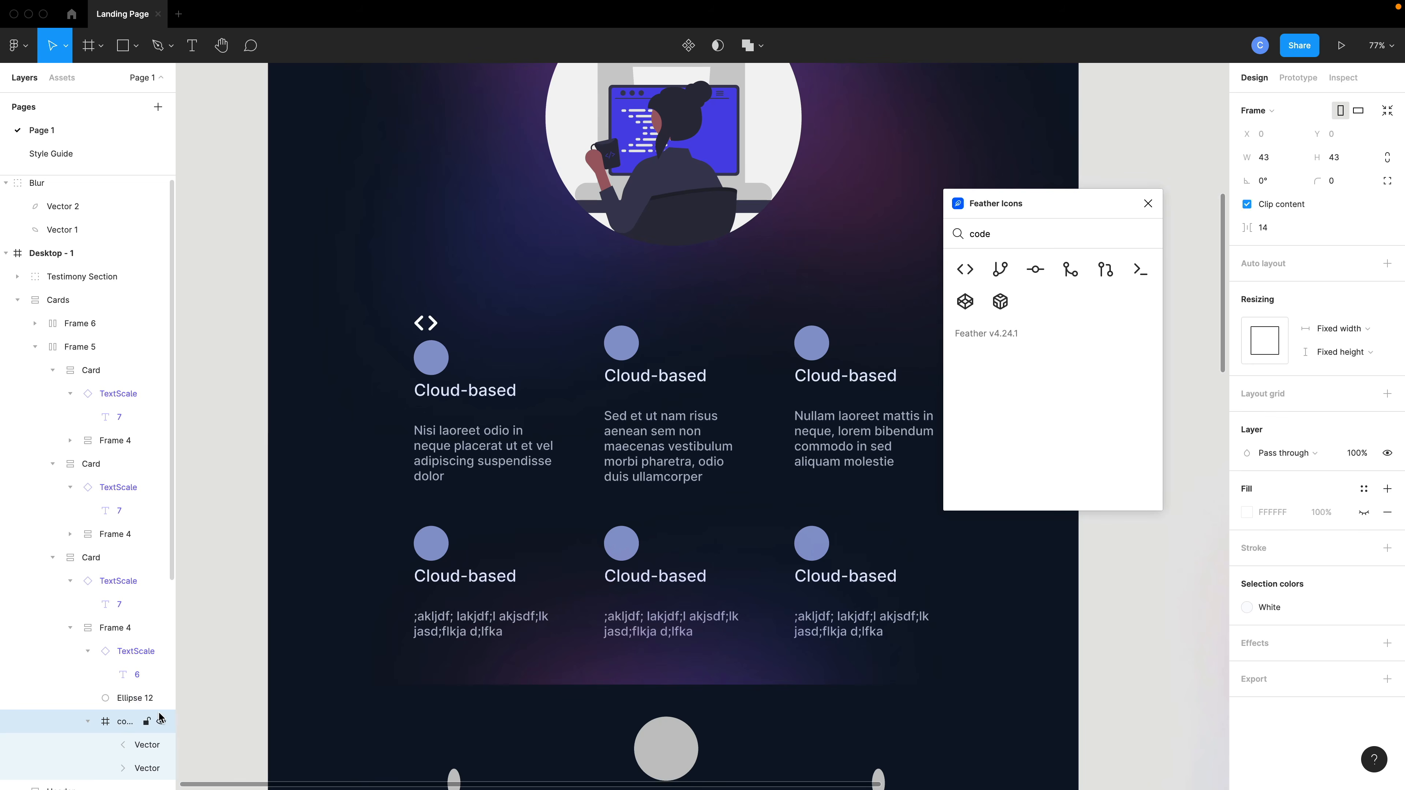
Group the code icon together with the first card's Ellipse 12.
scroll(160, 718, "down", 3)
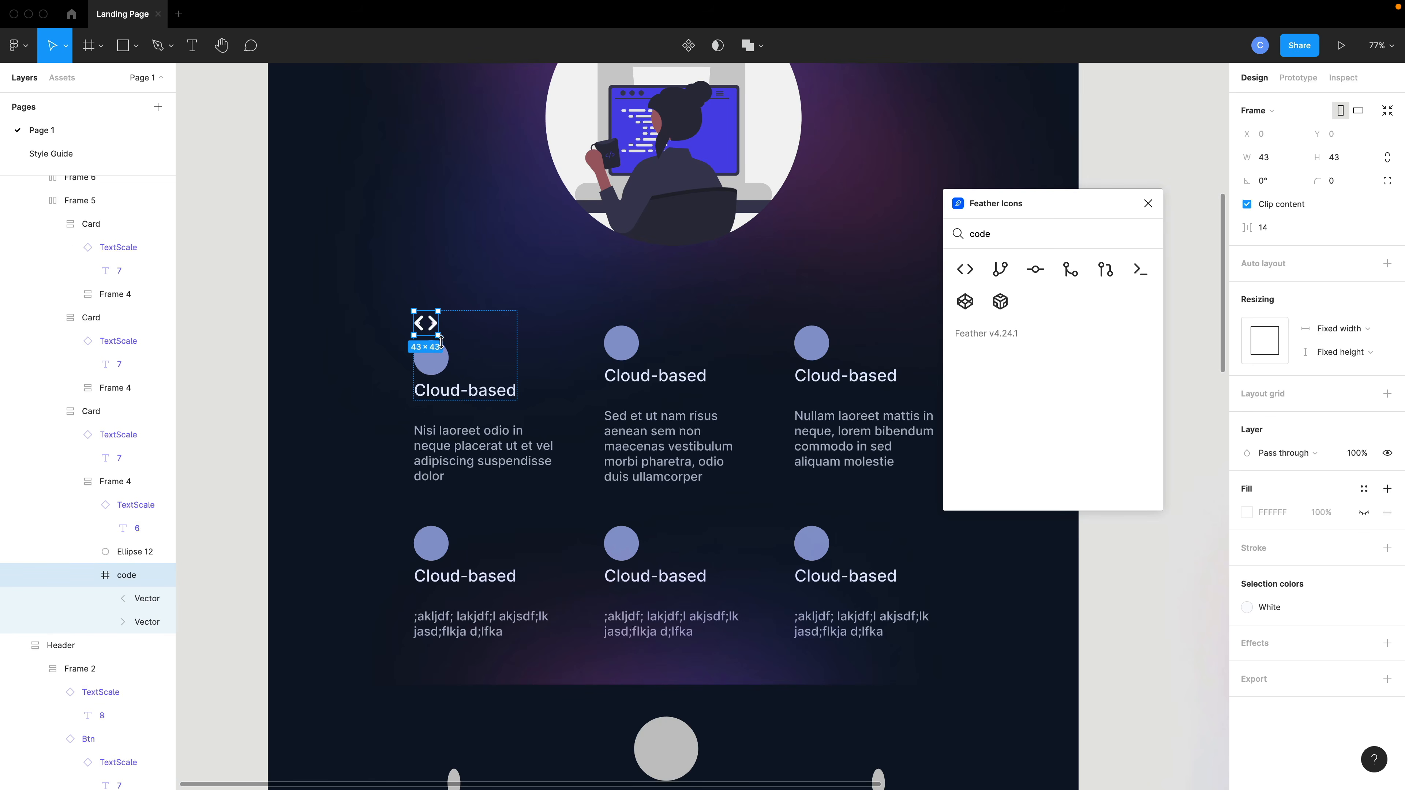
left_click(443, 365, "shift")
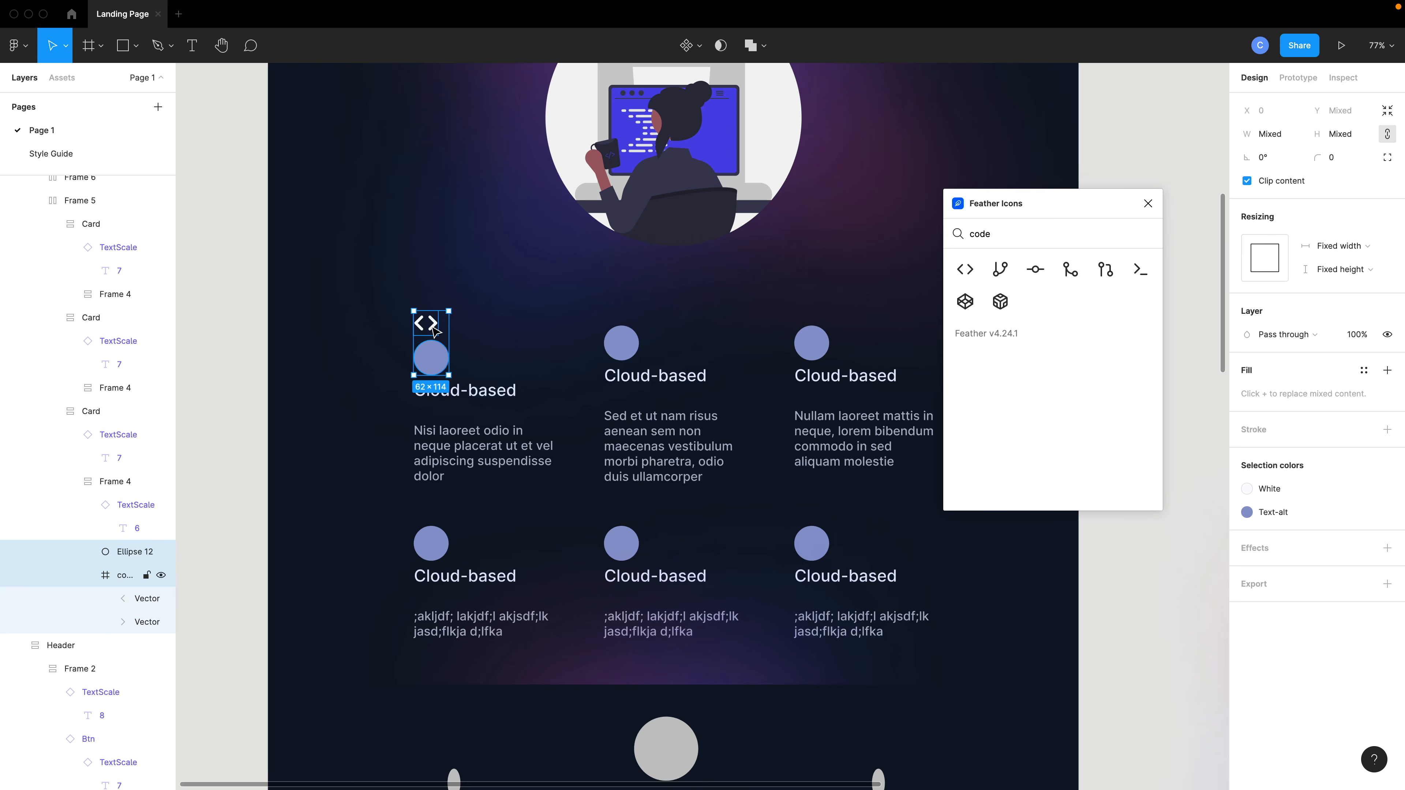
key("super+g")
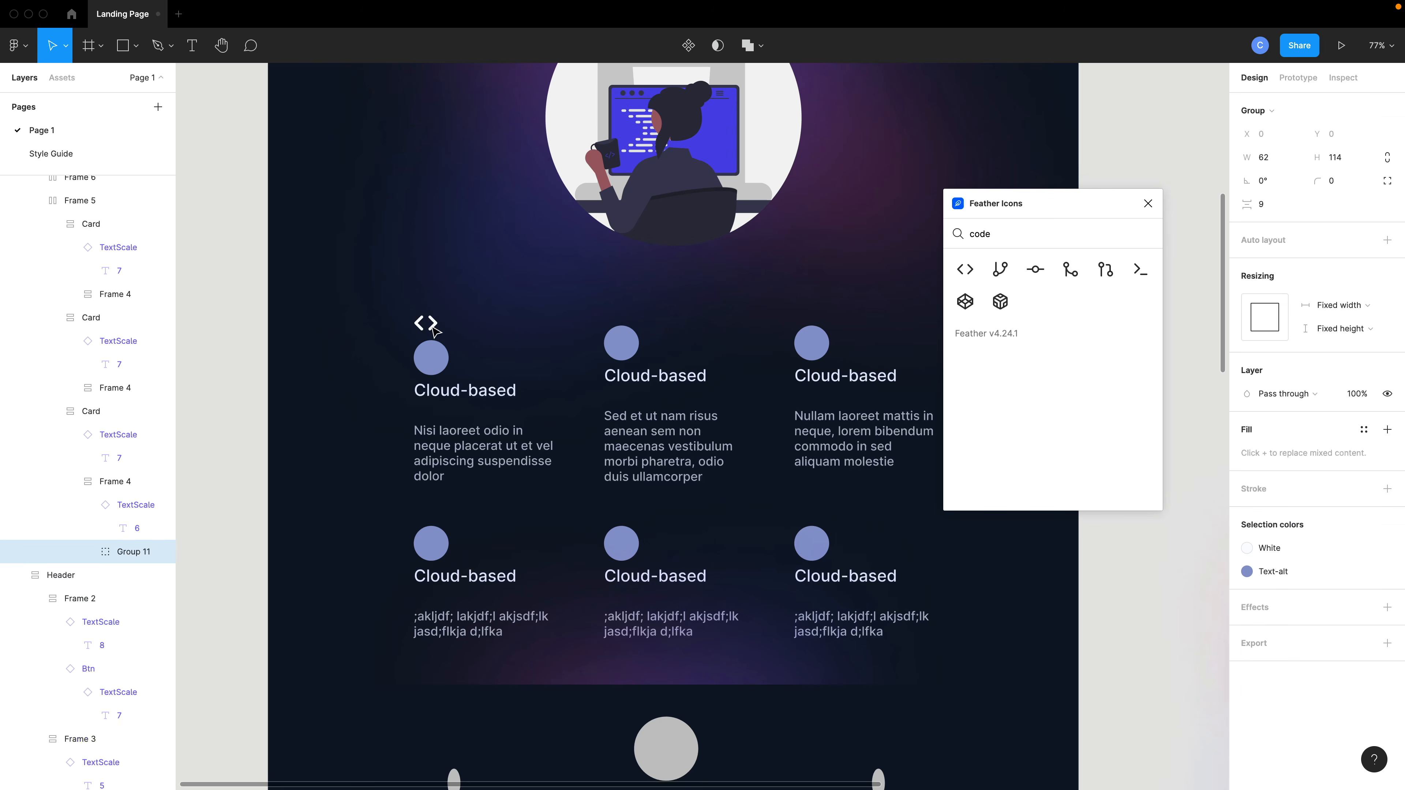
Center the code icon over the ellipse and place the ellipse beneath the icon in the group's layer order.
double_click(429, 325)
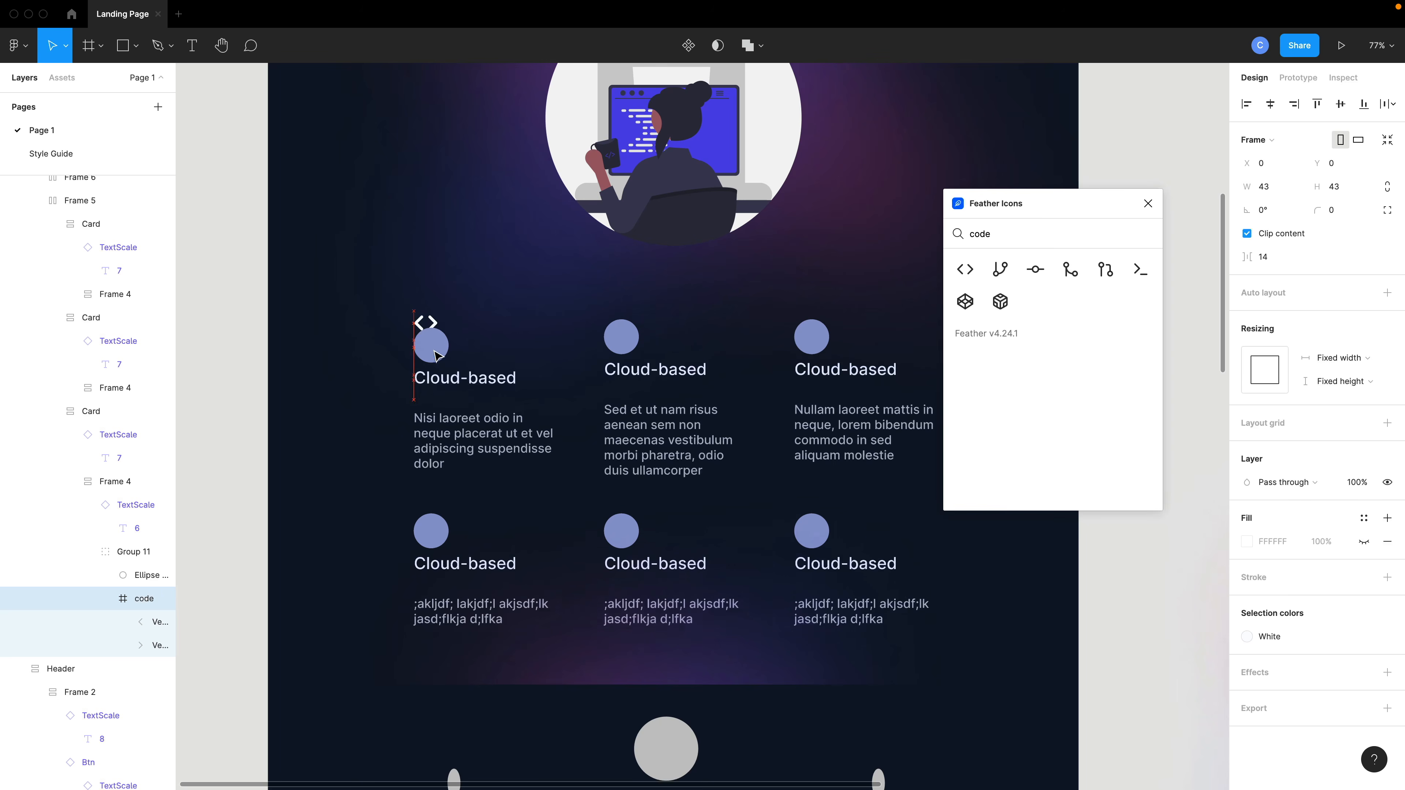
left_click_drag(434, 340, 437, 357)
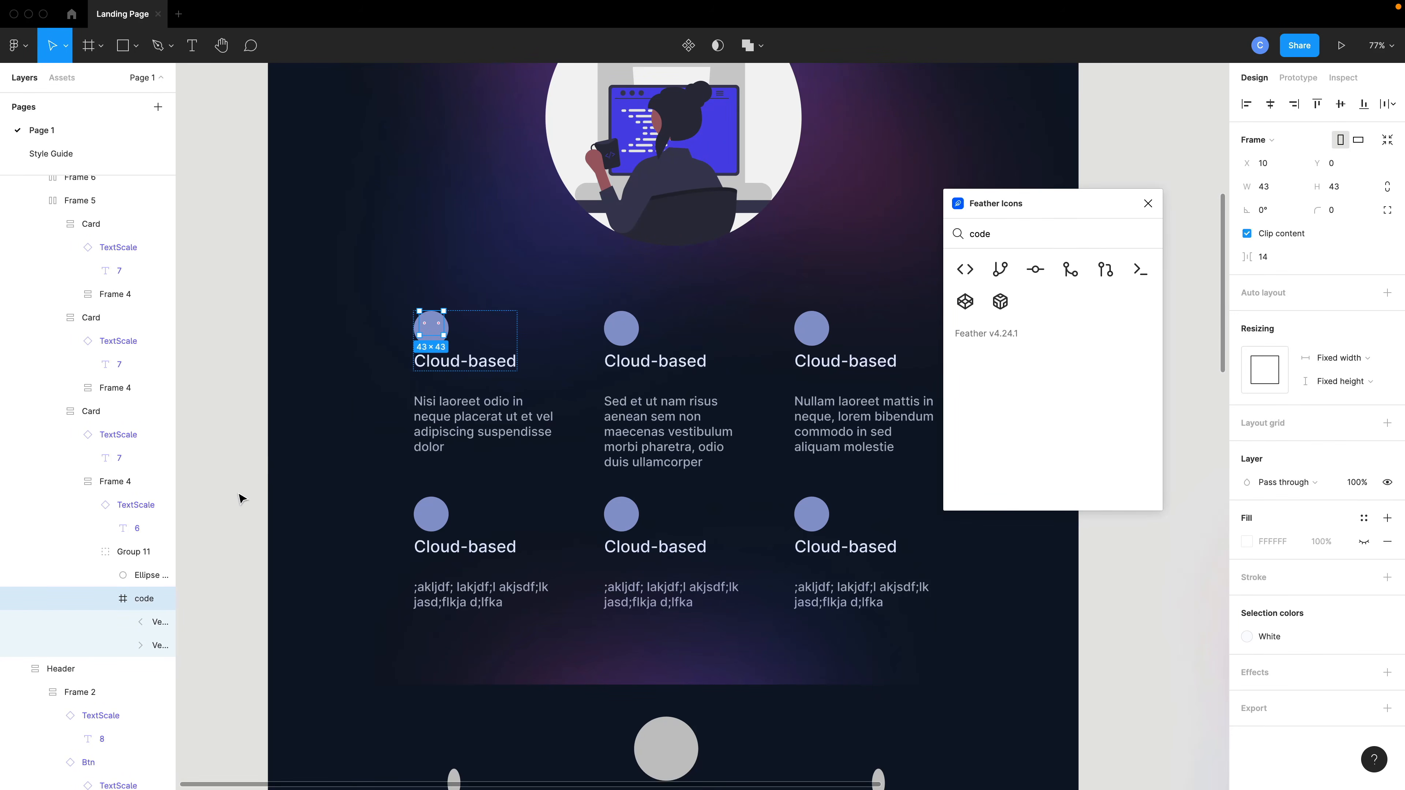
left_click(105, 598)
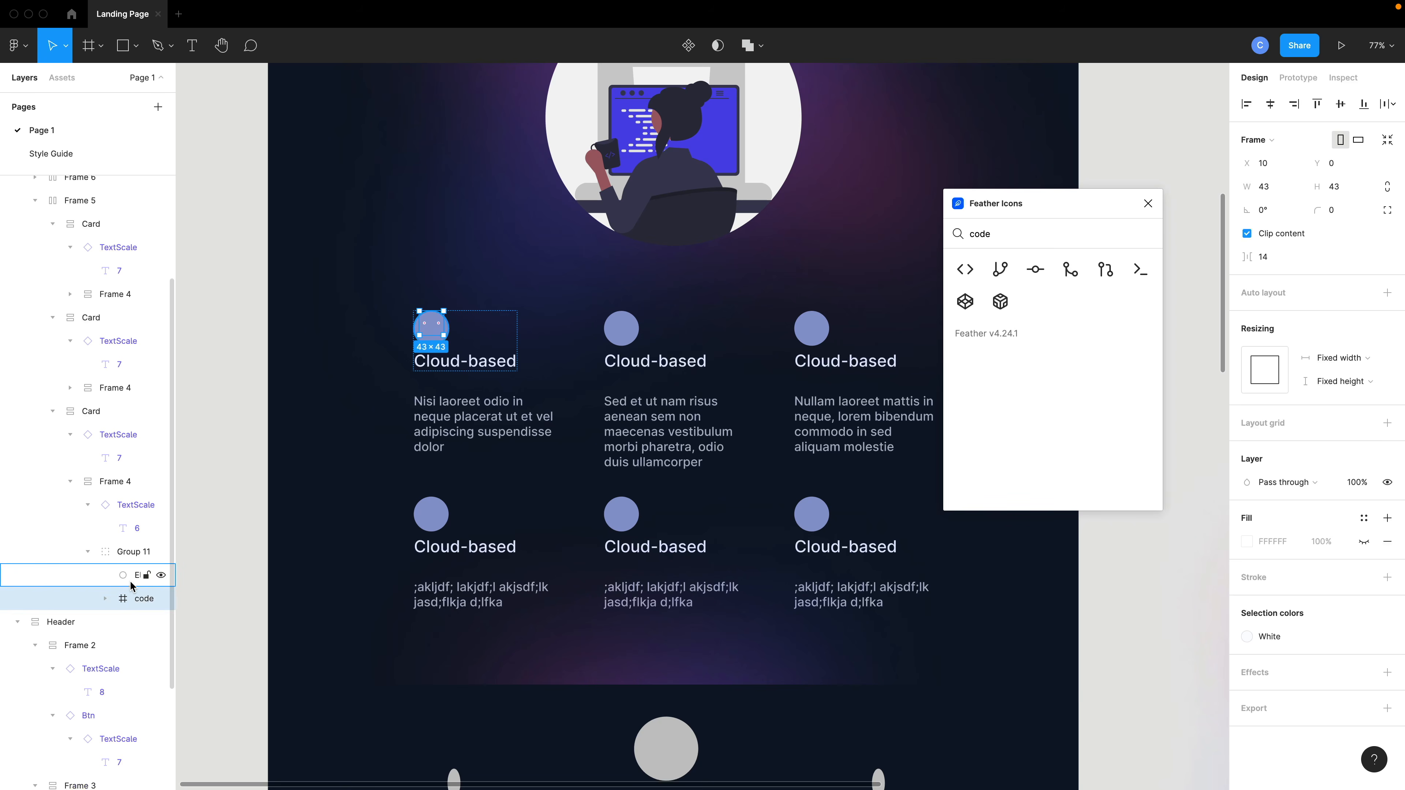
left_click_drag(147, 576, 160, 611)
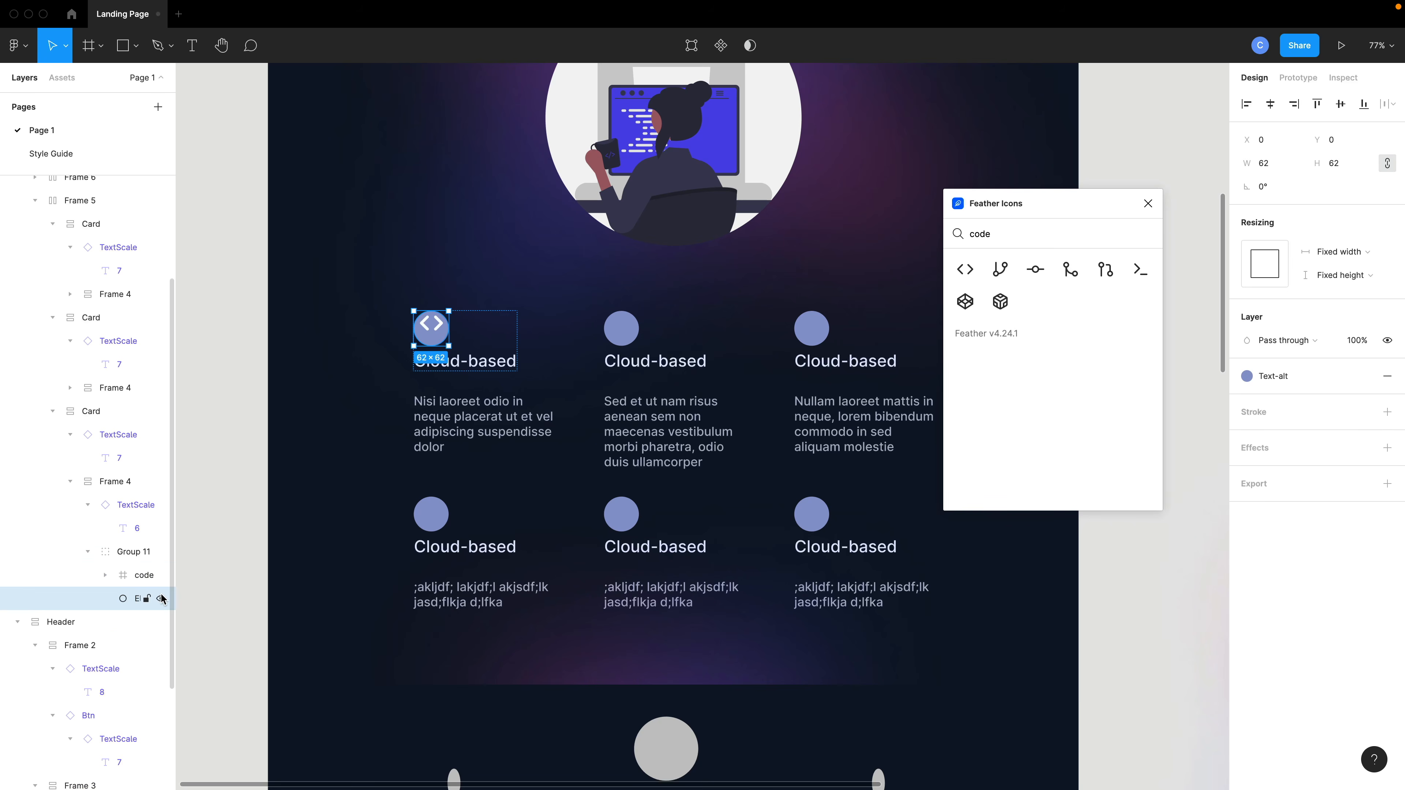
scroll(376, 317, "up", 10)
scroll(446, 380, "down", 3)
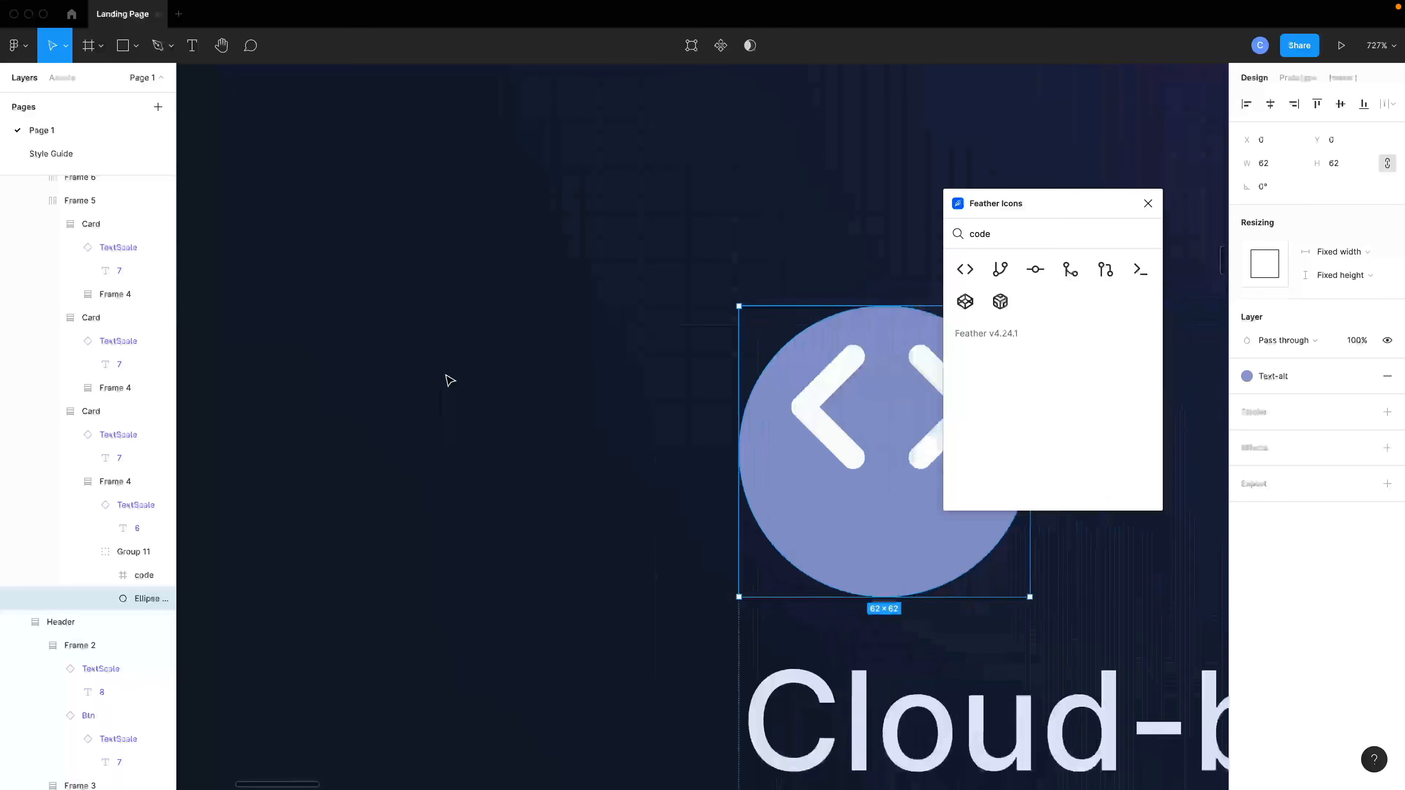
Align the code icon and its ellipse so they share horizontal and vertical centers.
left_click_drag(746, 408, 739, 447)
scroll(742, 445, "down", 3)
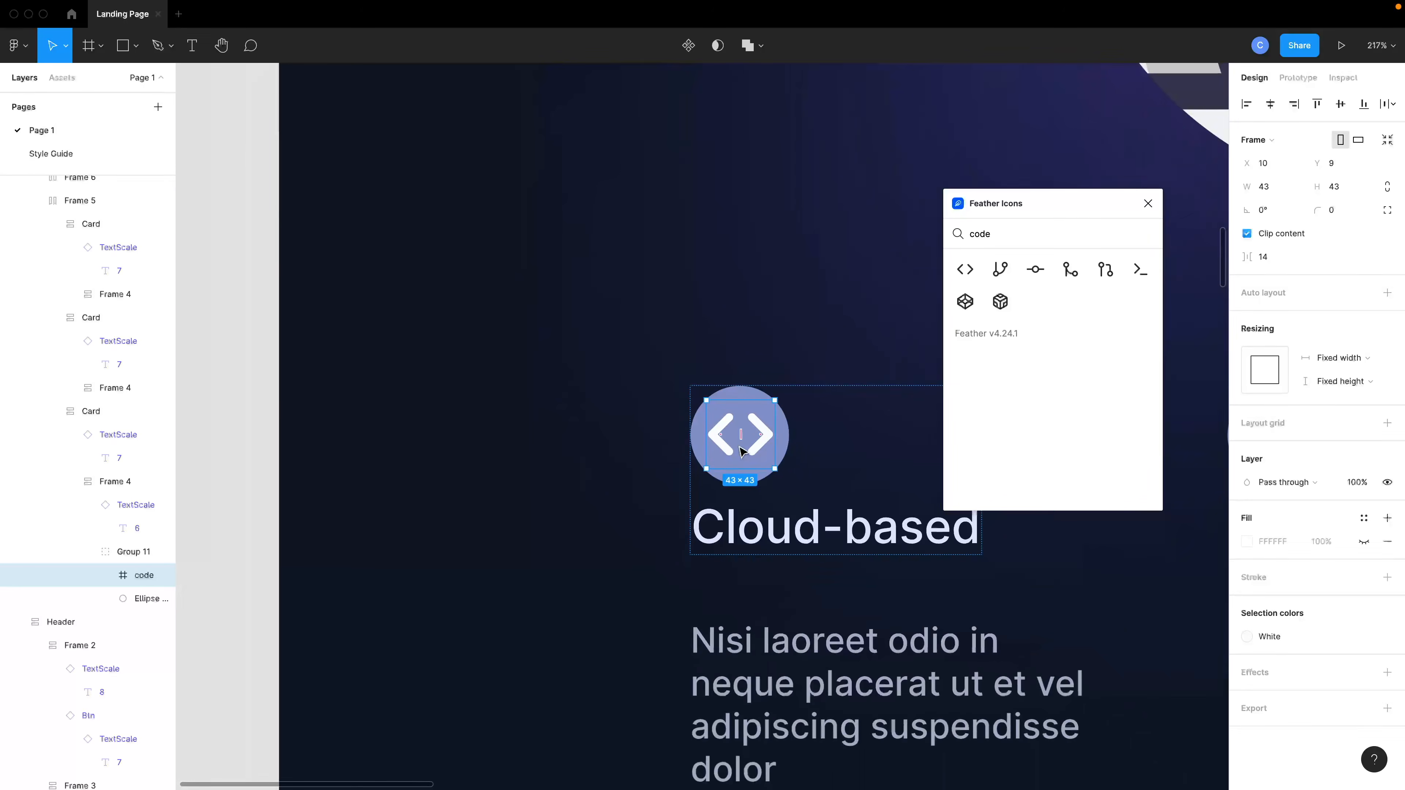
left_click(781, 437, "shift")
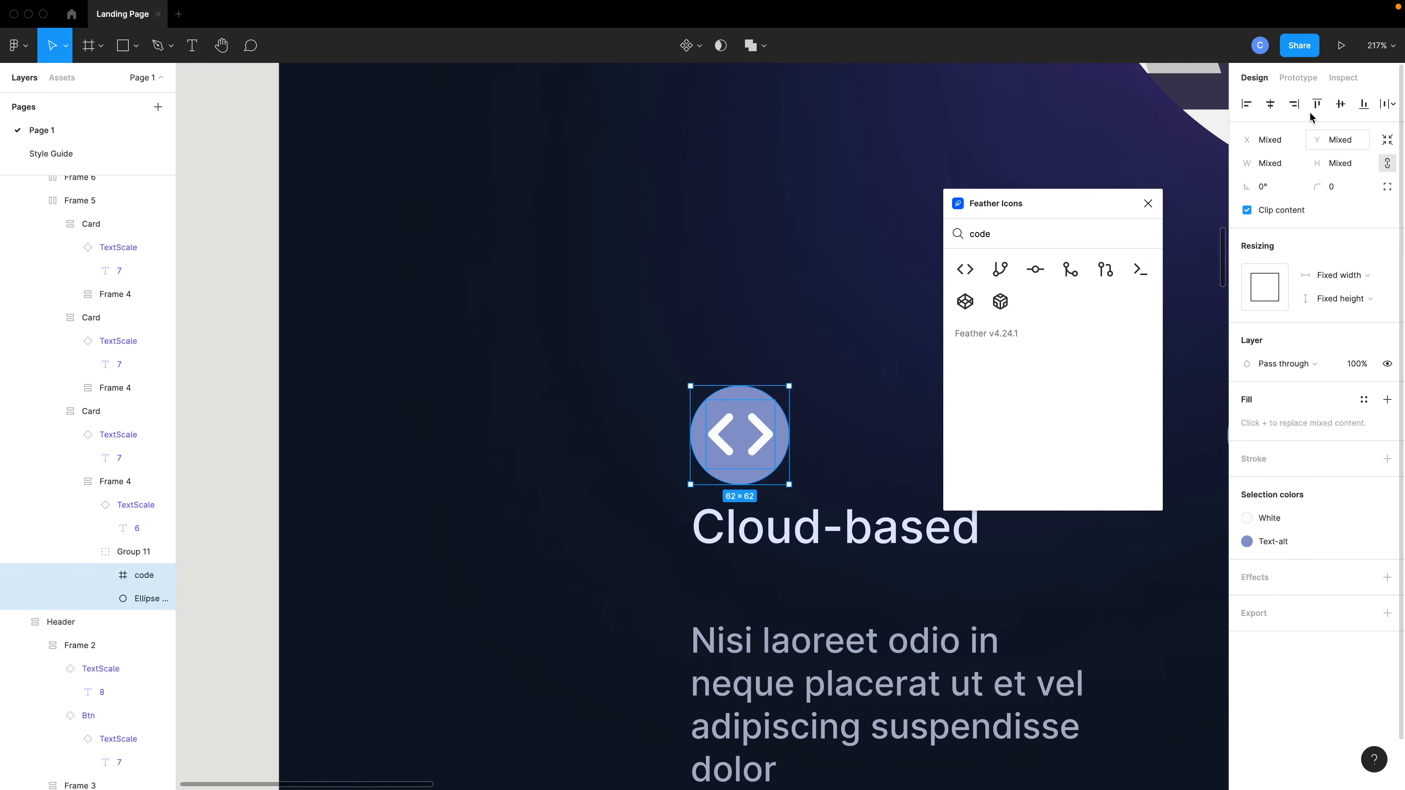
left_click(1272, 108)
left_click(1346, 108)
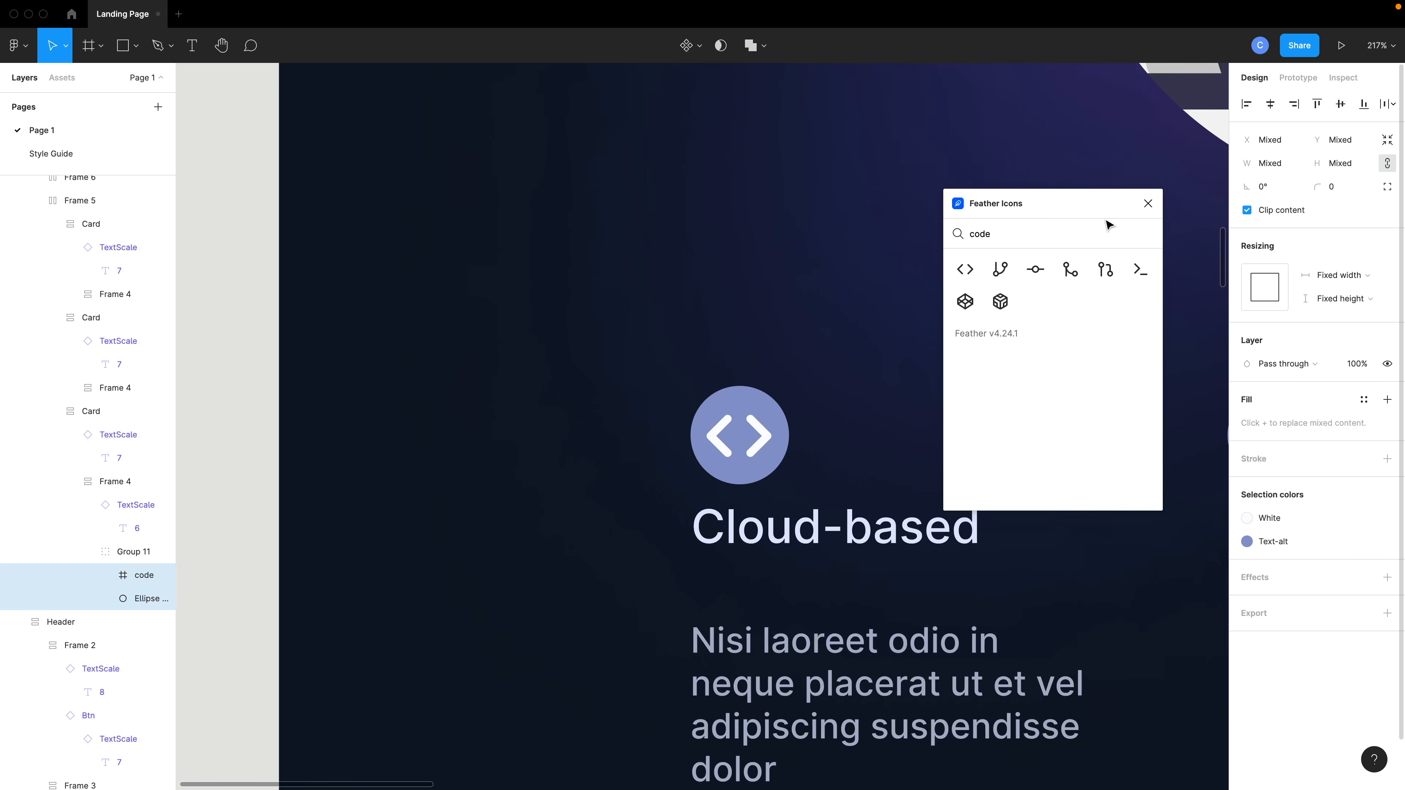
Close the Feather Icons plugin and review the first card's icon group within the cards section.
scroll(740, 480, "down", 4)
left_click(815, 465)
scroll(815, 465, "right", 1)
scroll(818, 469, "right", 5)
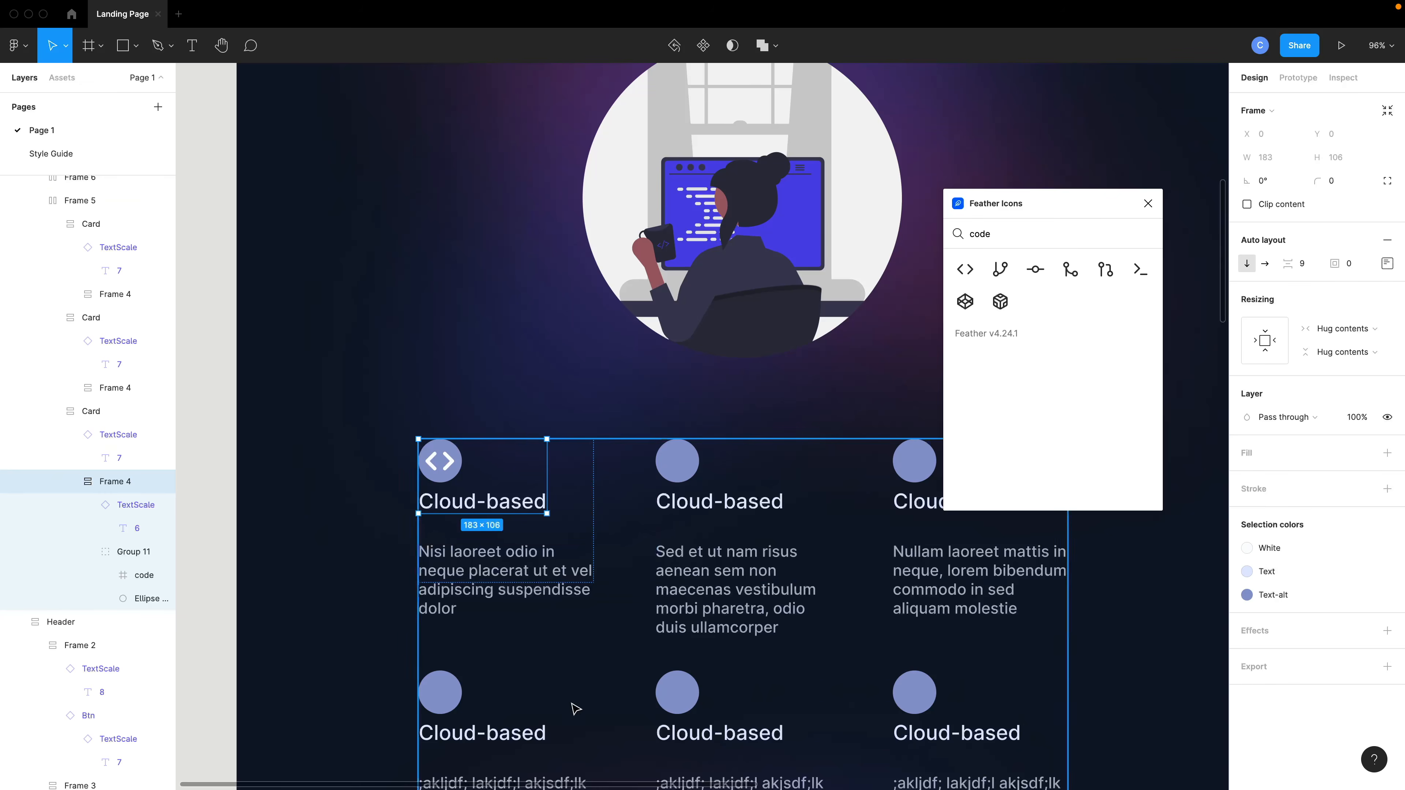
left_click(1148, 204)
scroll(537, 408, "down", 3)
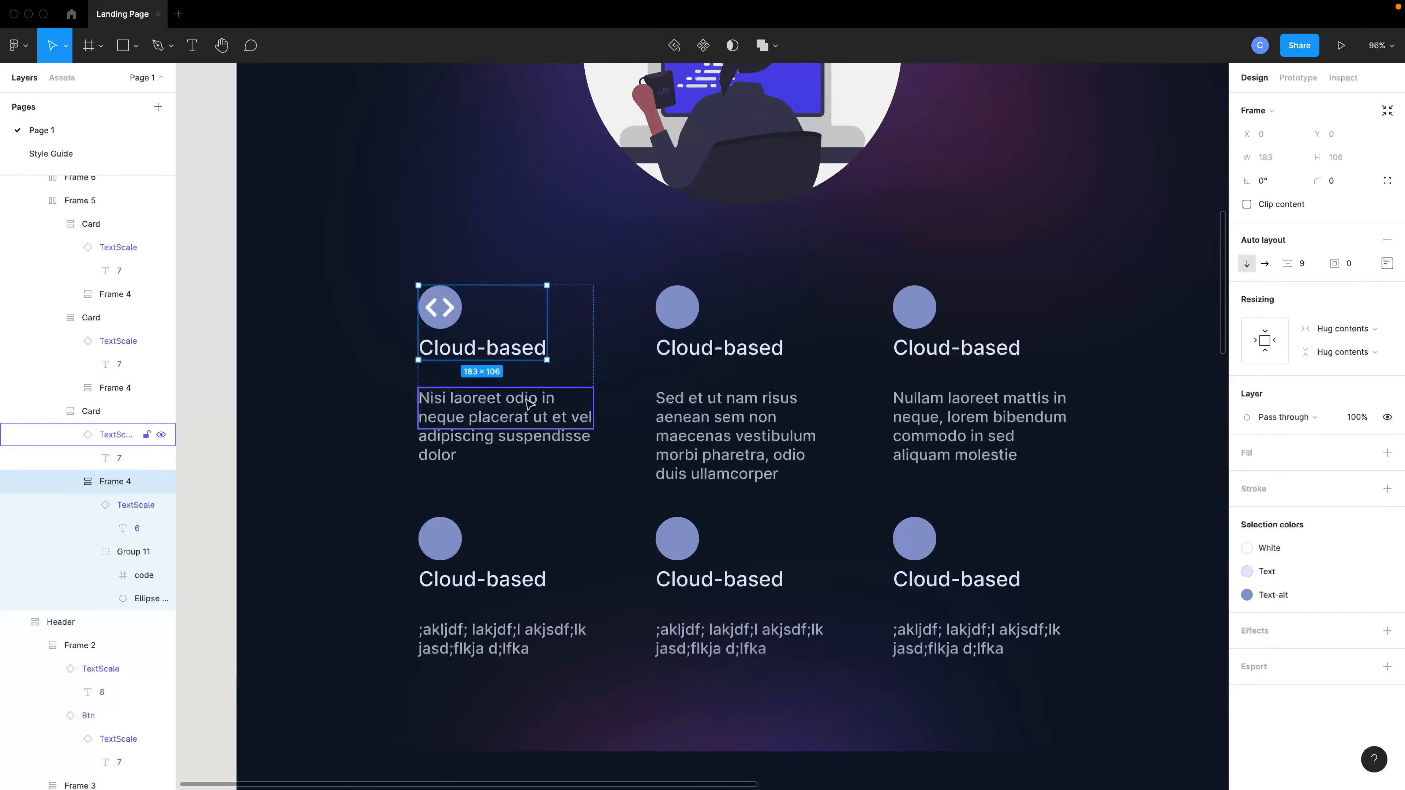
left_click(440, 307)
scroll(680, 405, "down", 5)
scroll(568, 365, "up", 5)
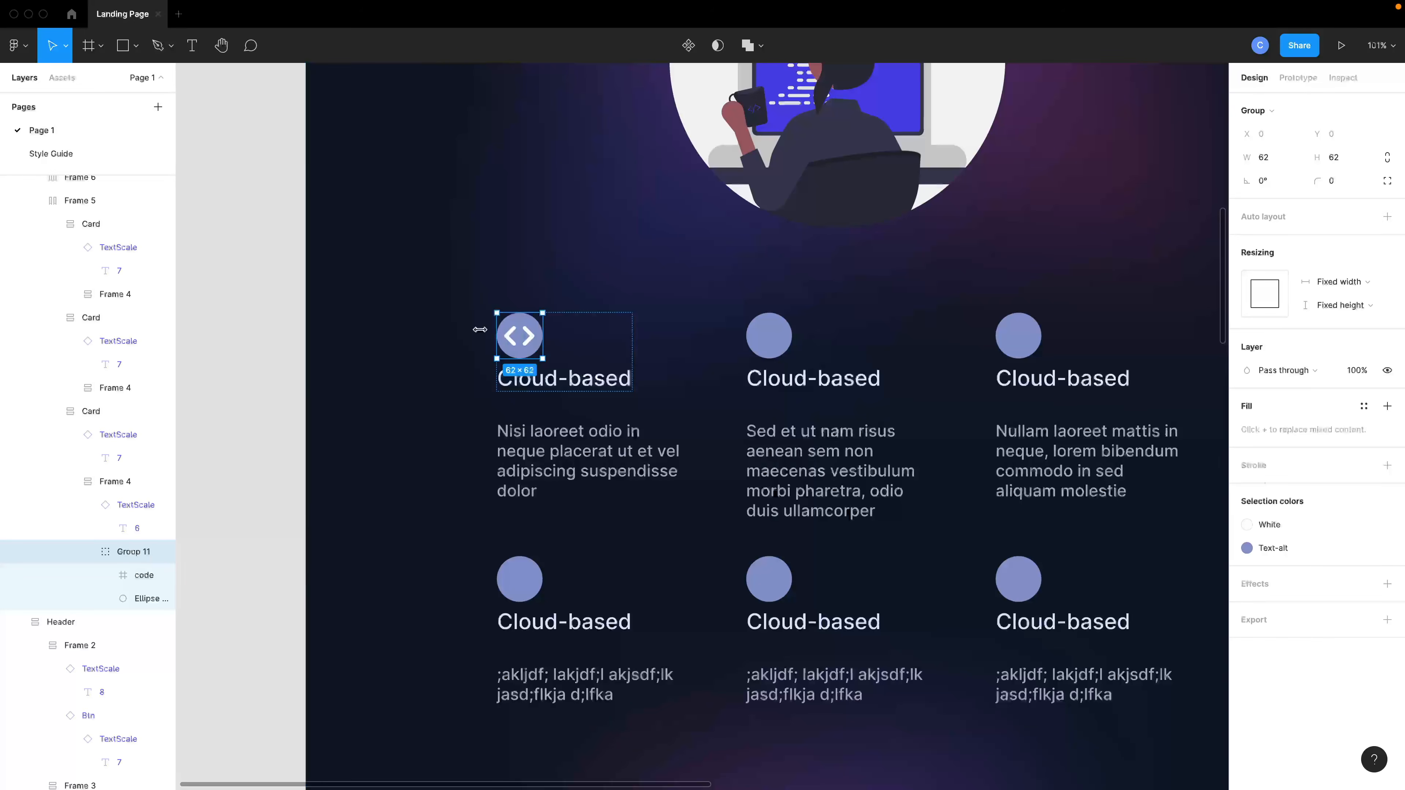
scroll(531, 365, "down", 5)
left_click(1040, 464)
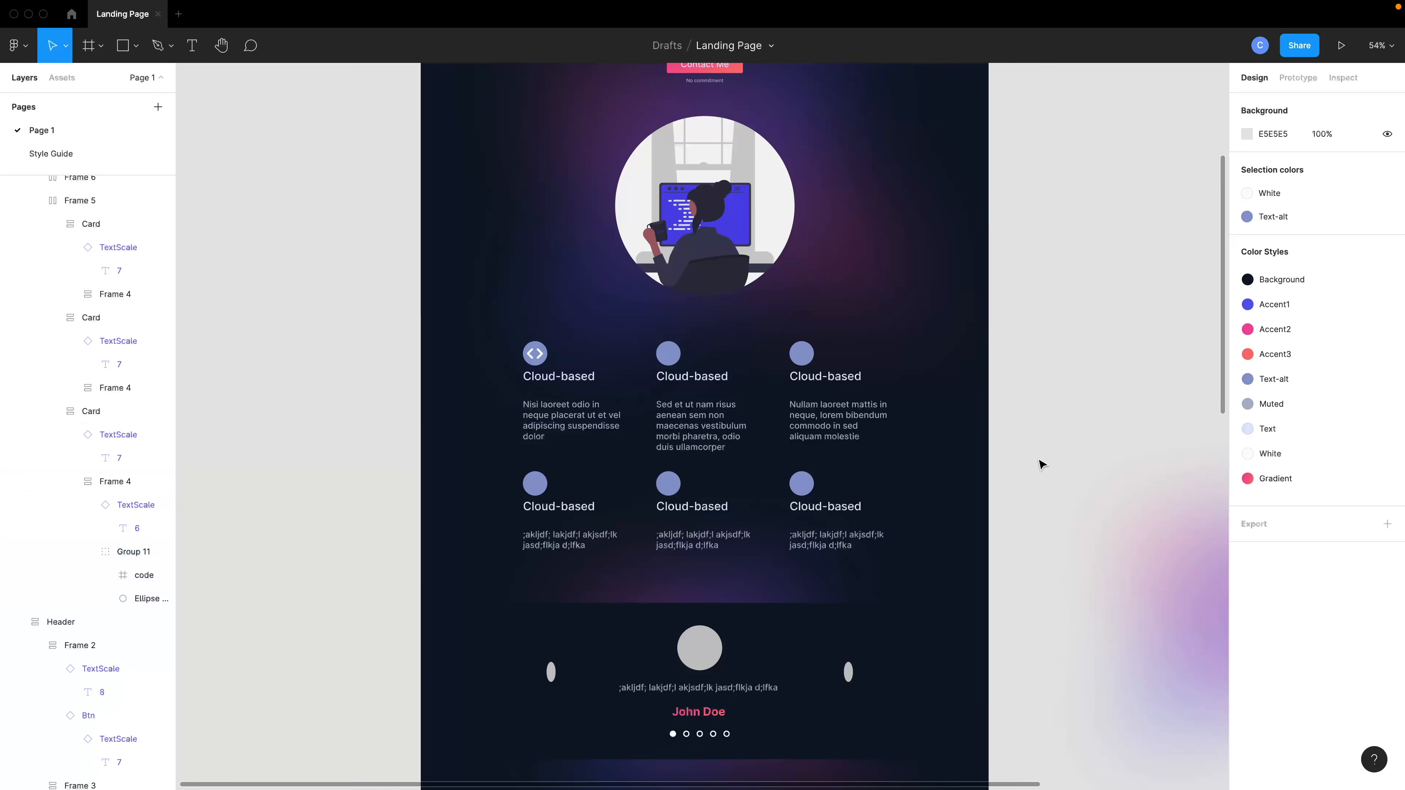
Select the testimonial background and insert the Feather chevron-left icon, searching the plugin for left.
scroll(1041, 464, "down", 3)
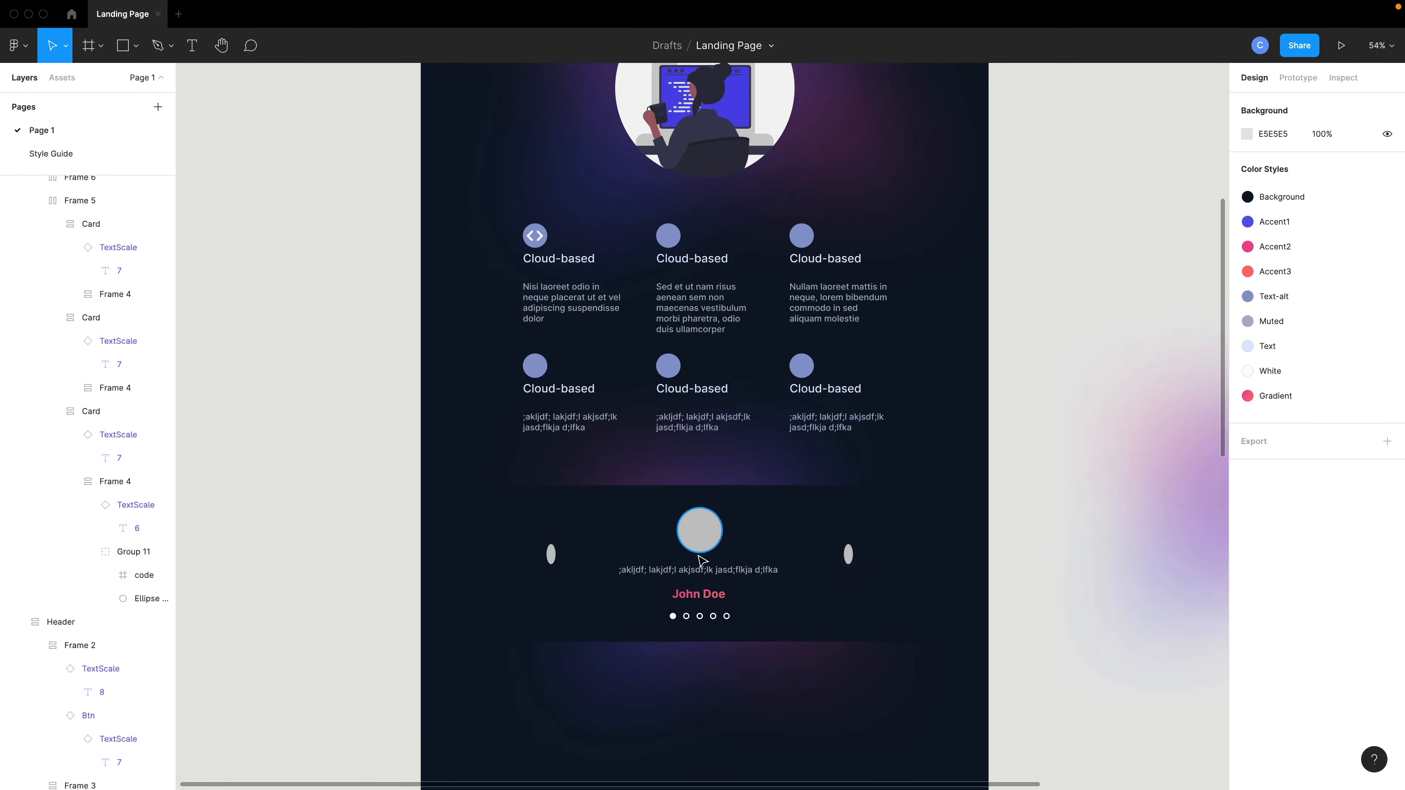
scroll(703, 561, "up", 3)
left_click(702, 533)
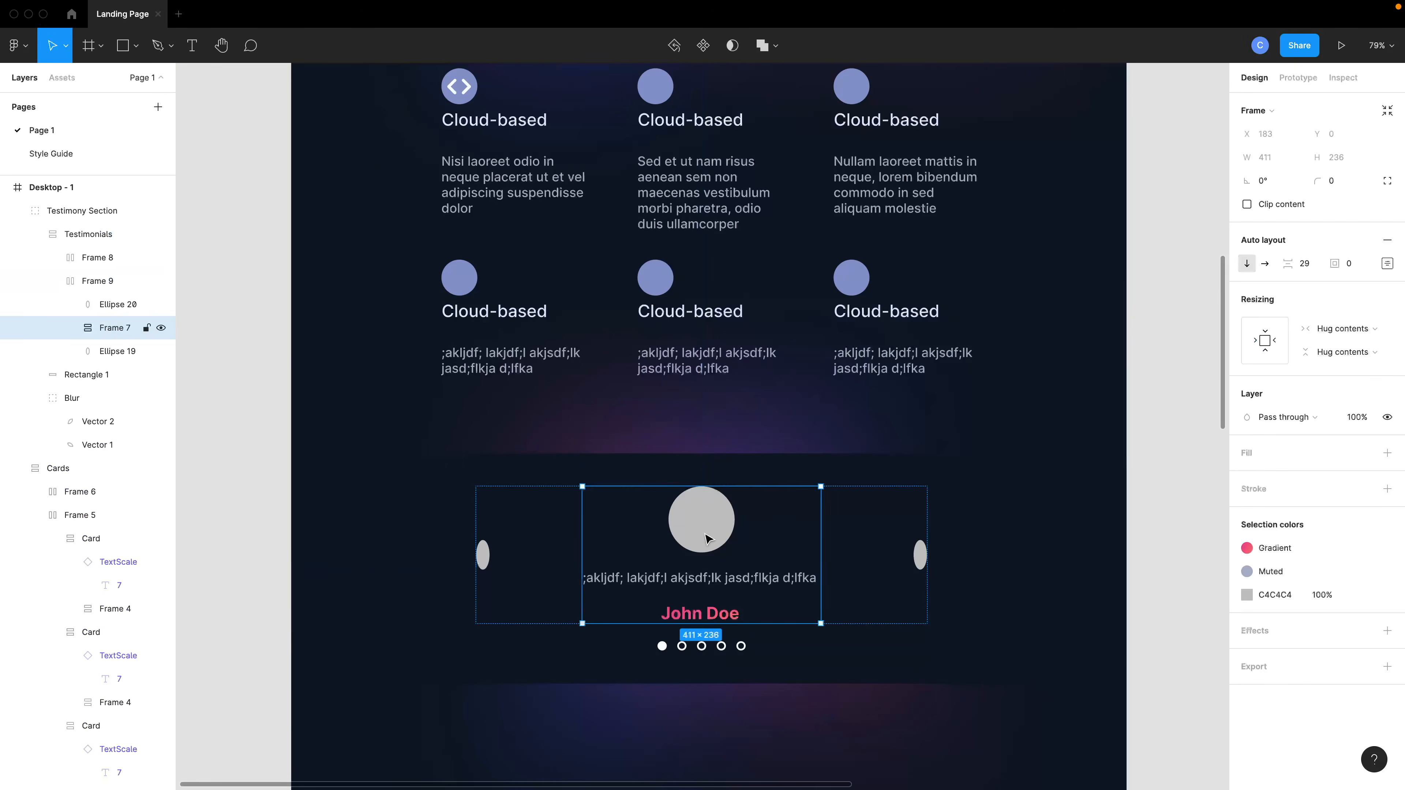
left_click(448, 580)
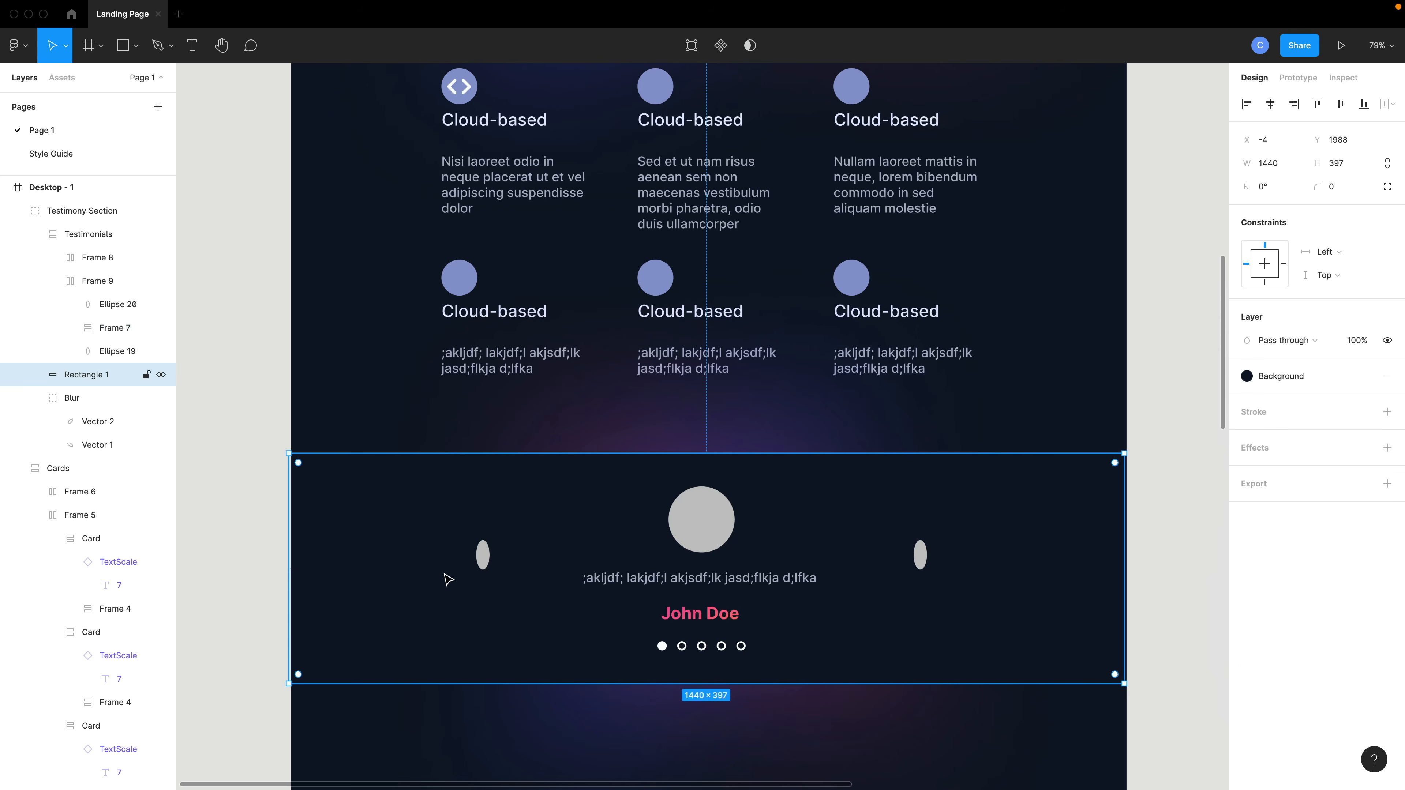
key("ctrl+slash")
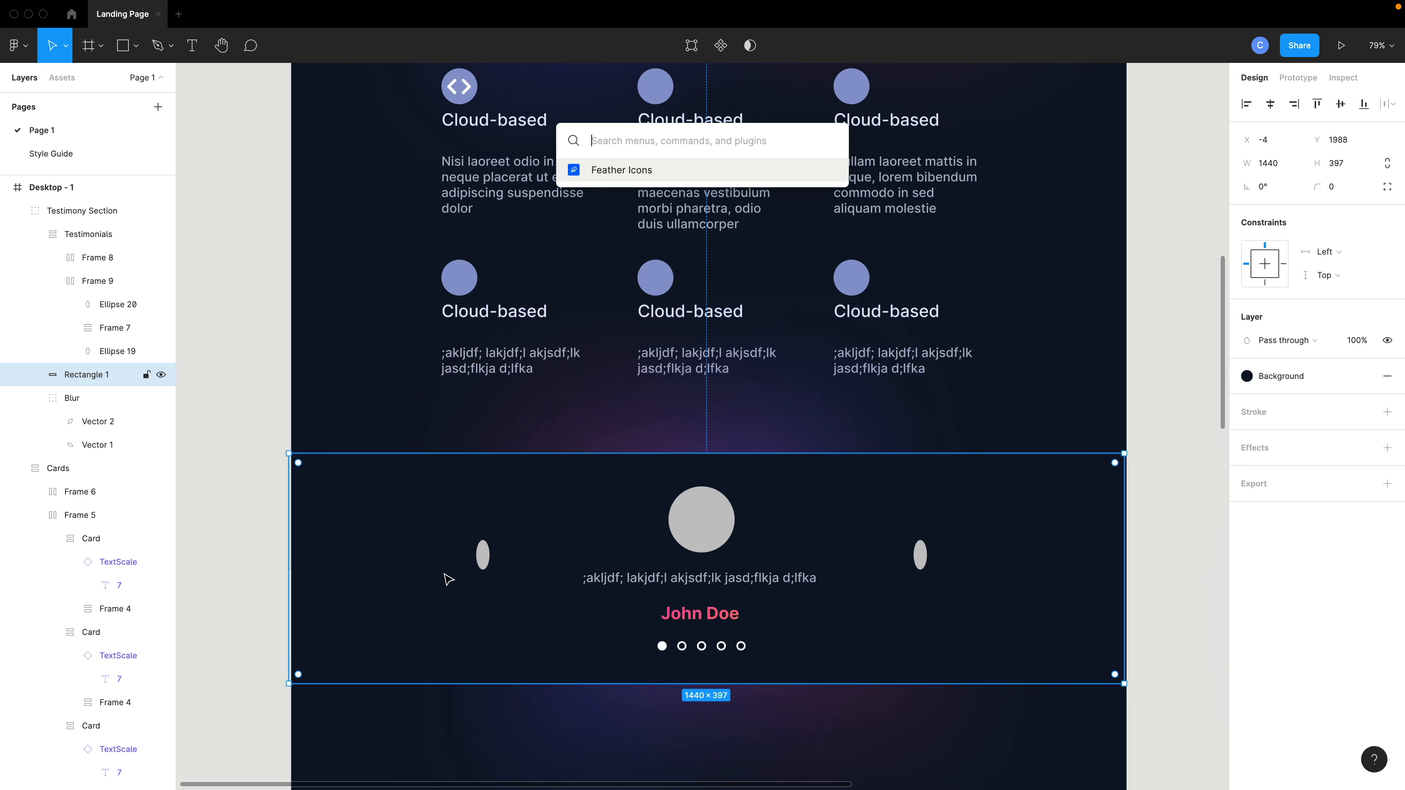
key("Return")
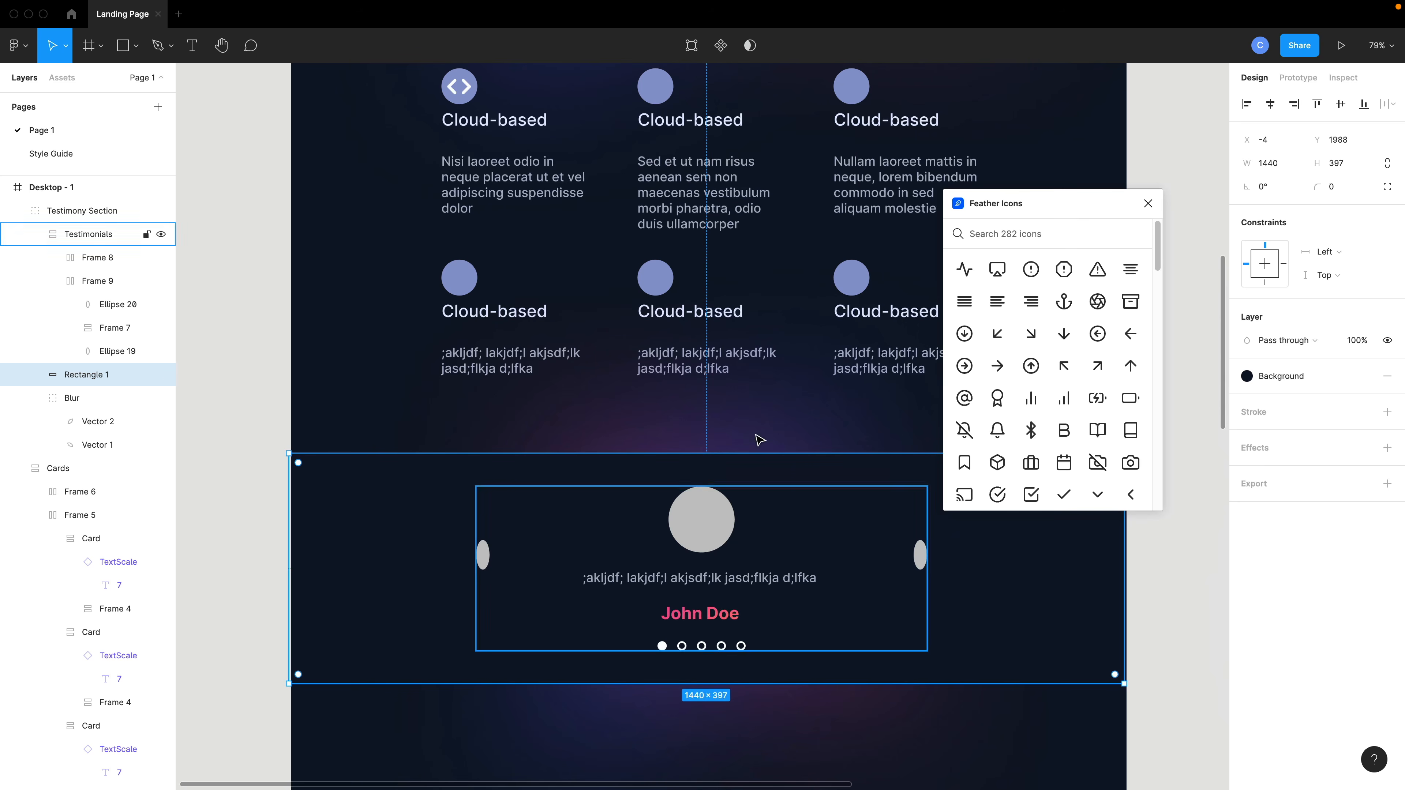
type("arrow")
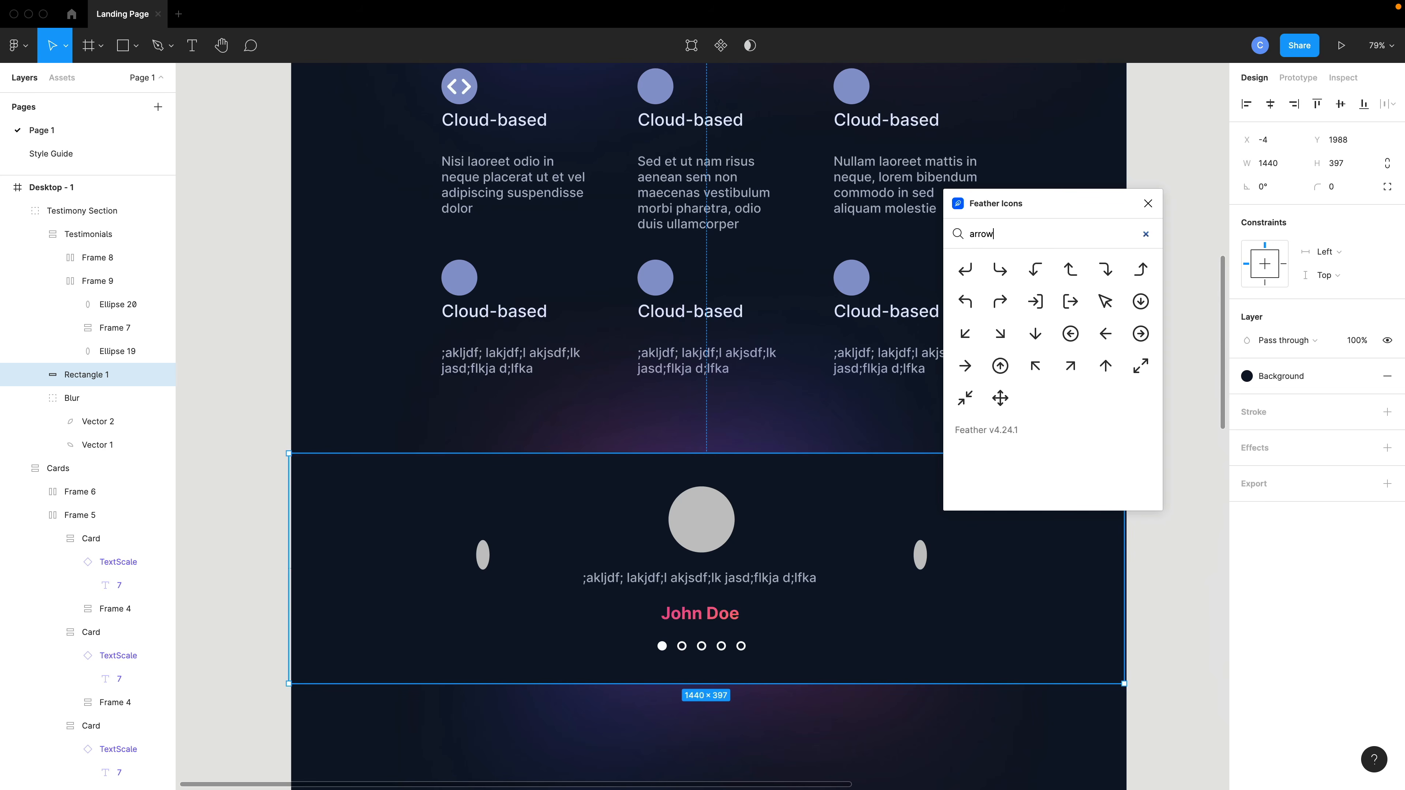
type("car")
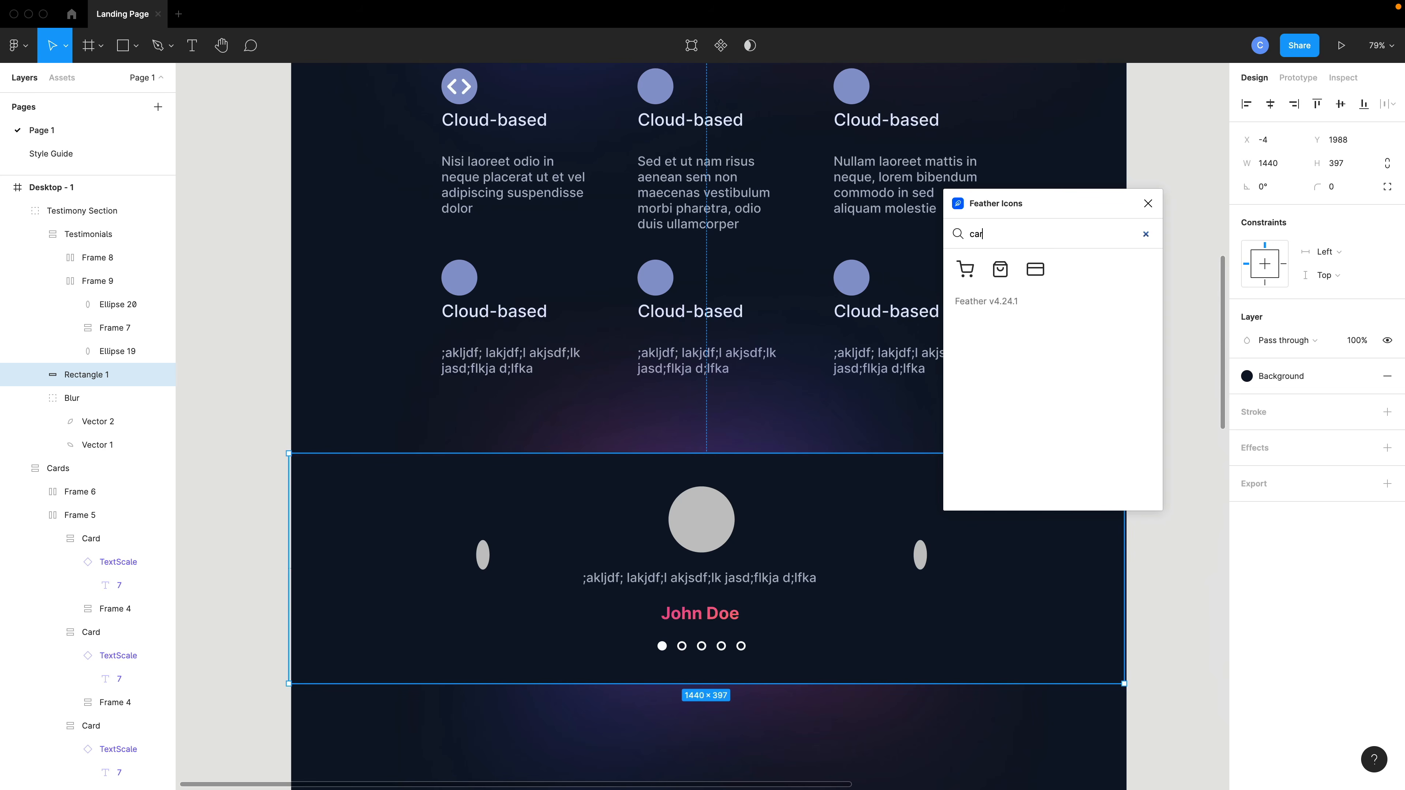
type("left")
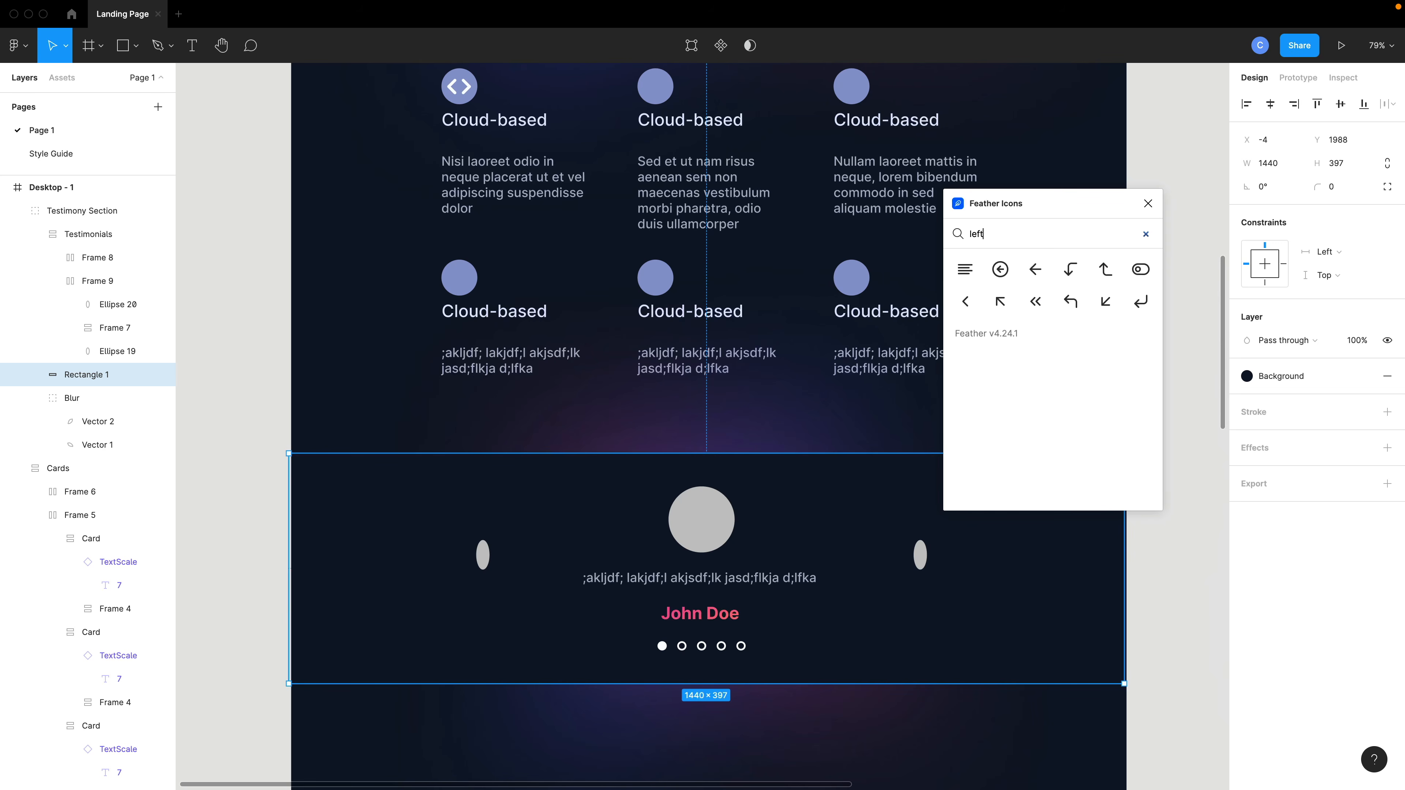
left_click(967, 302)
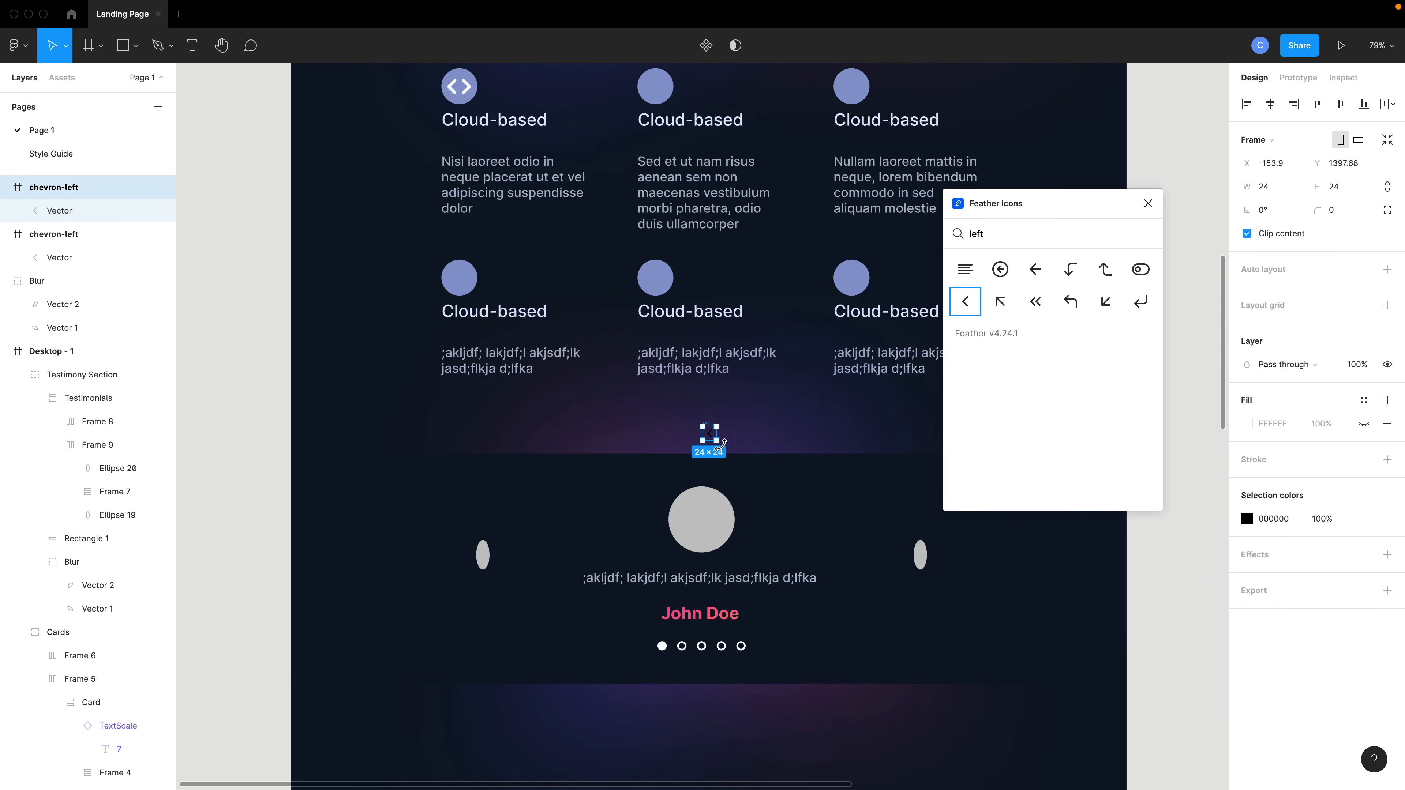
Color the chevron-left icon White, enlarge it to about 42 px, and move it toward the testimonial's left side.
left_click(1364, 519)
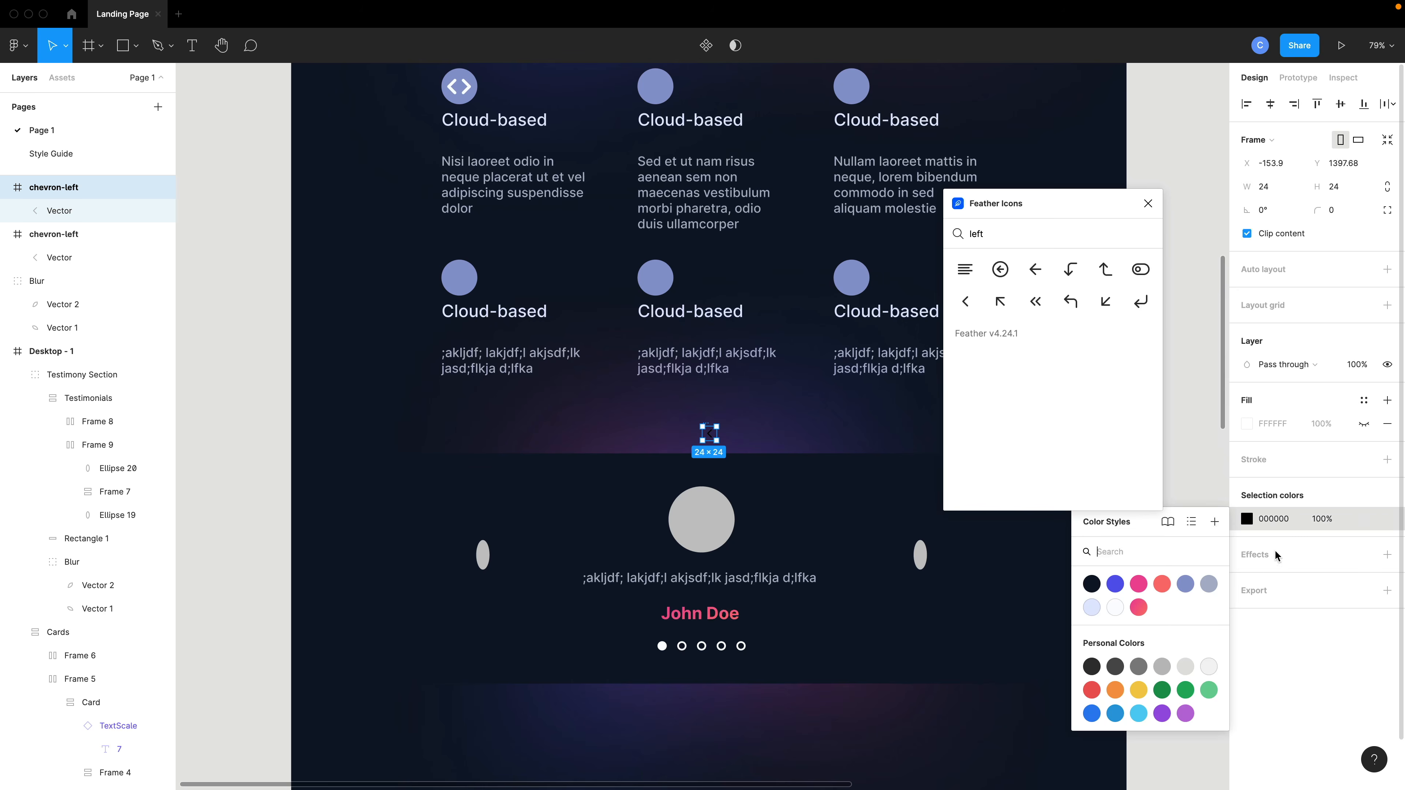
left_click(1124, 609)
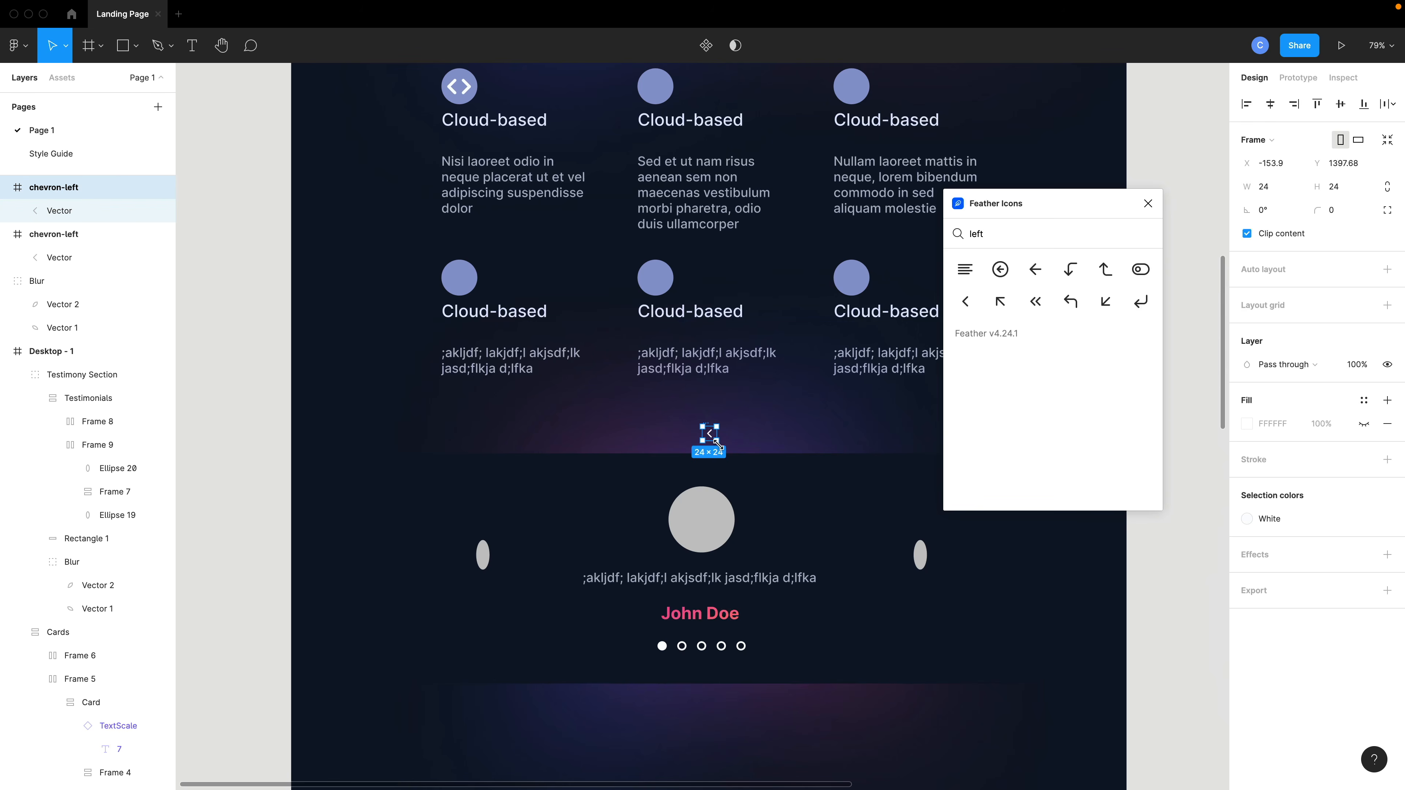
left_click_drag(715, 441, 725, 453)
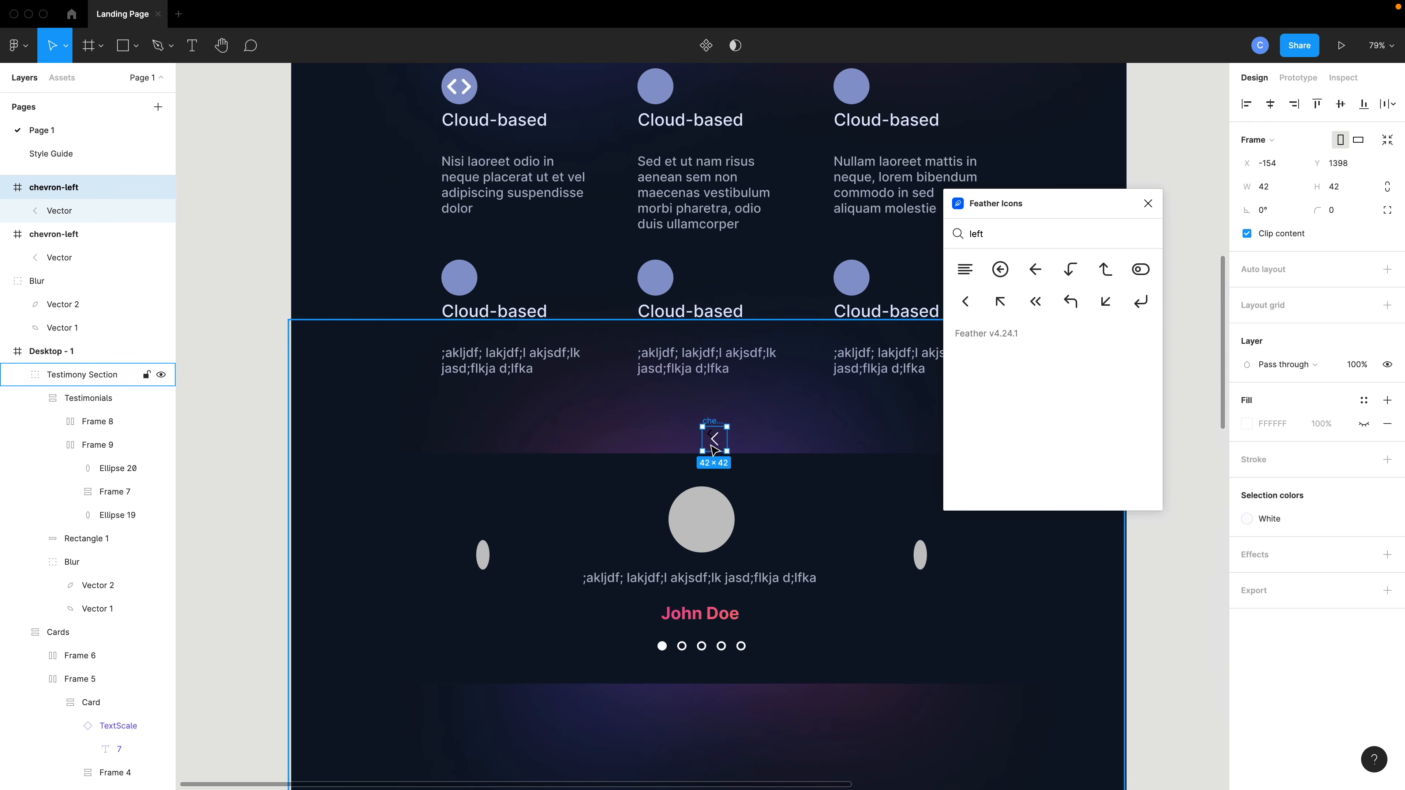
left_click_drag(709, 443, 604, 457)
Delete the duplicate chevron-left icon and set the remaining chevron's vector stroke weight to 5.
left_click(43, 239)
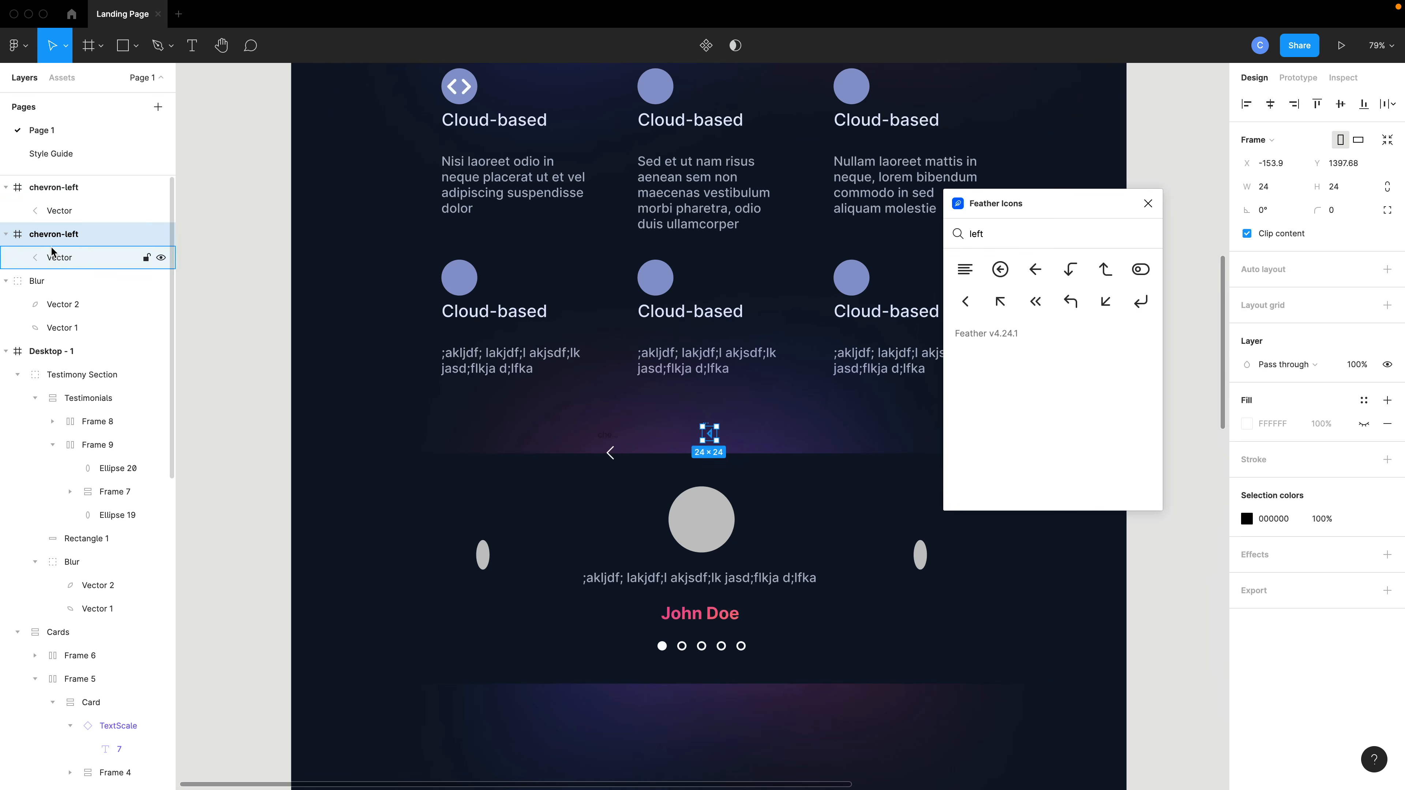
key("Delete")
left_click(59, 210)
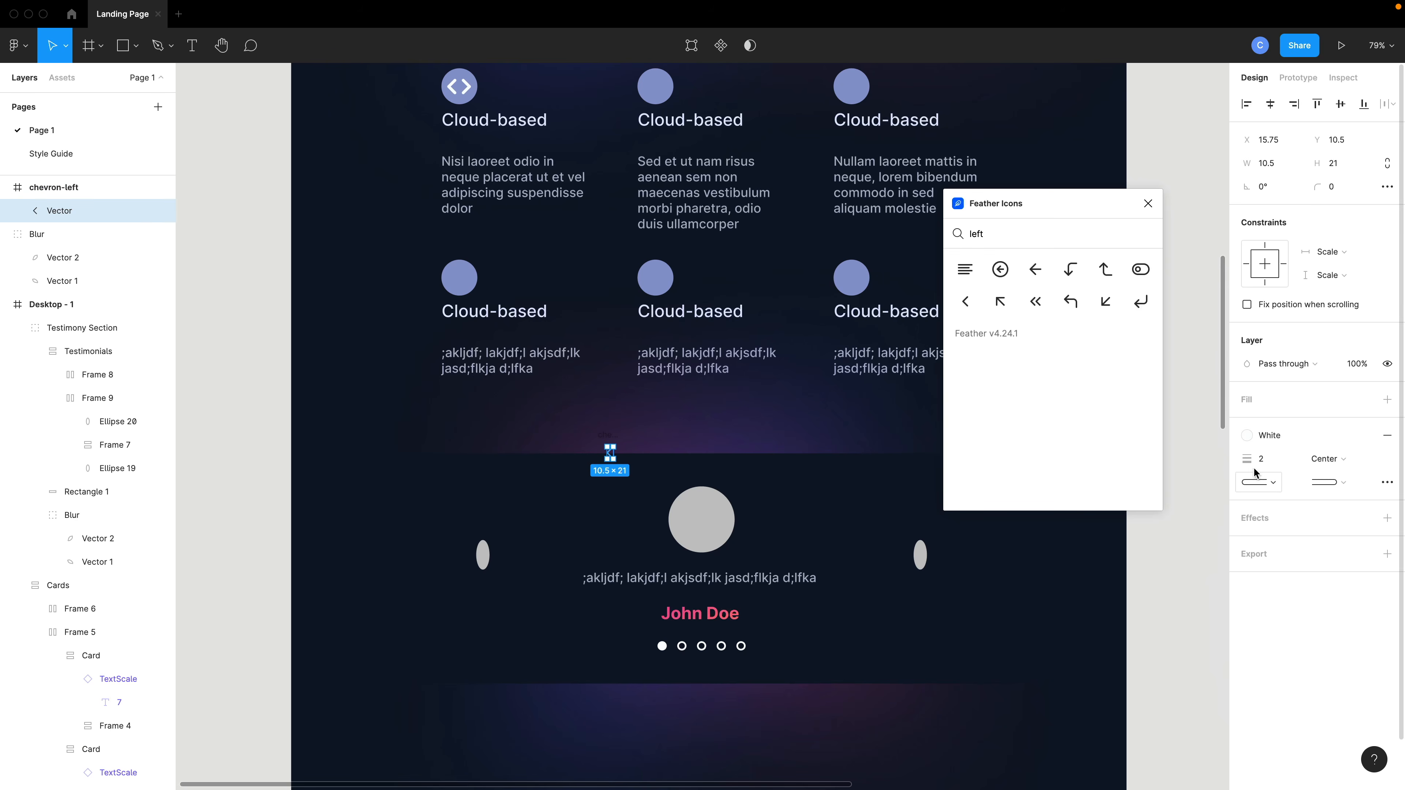
left_click_drag(1251, 464, 1253, 463)
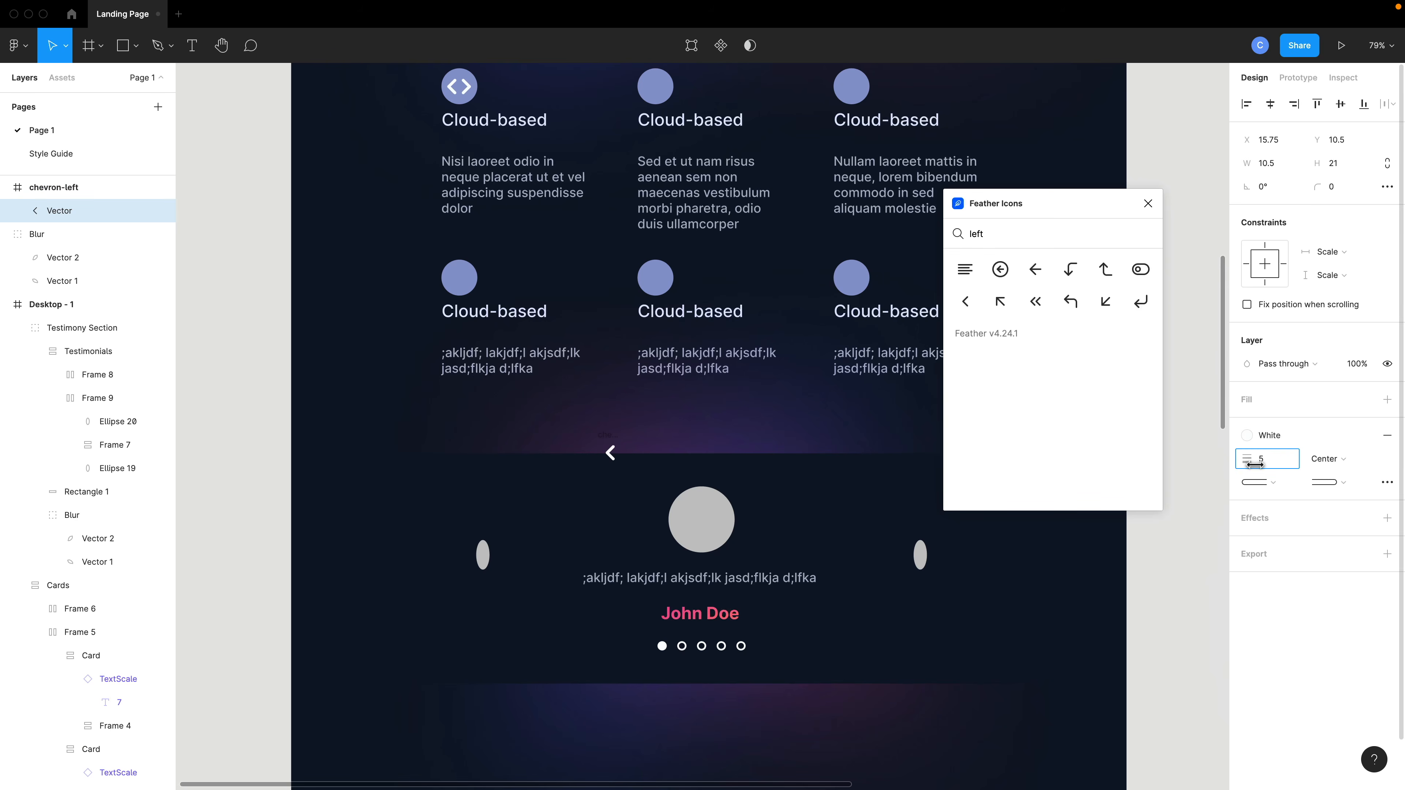
Move the chevron-left icon into the testimonial's Frame 9 beside Ellipse 19, then delete the left ellipse.
left_click(611, 453)
left_click(610, 453)
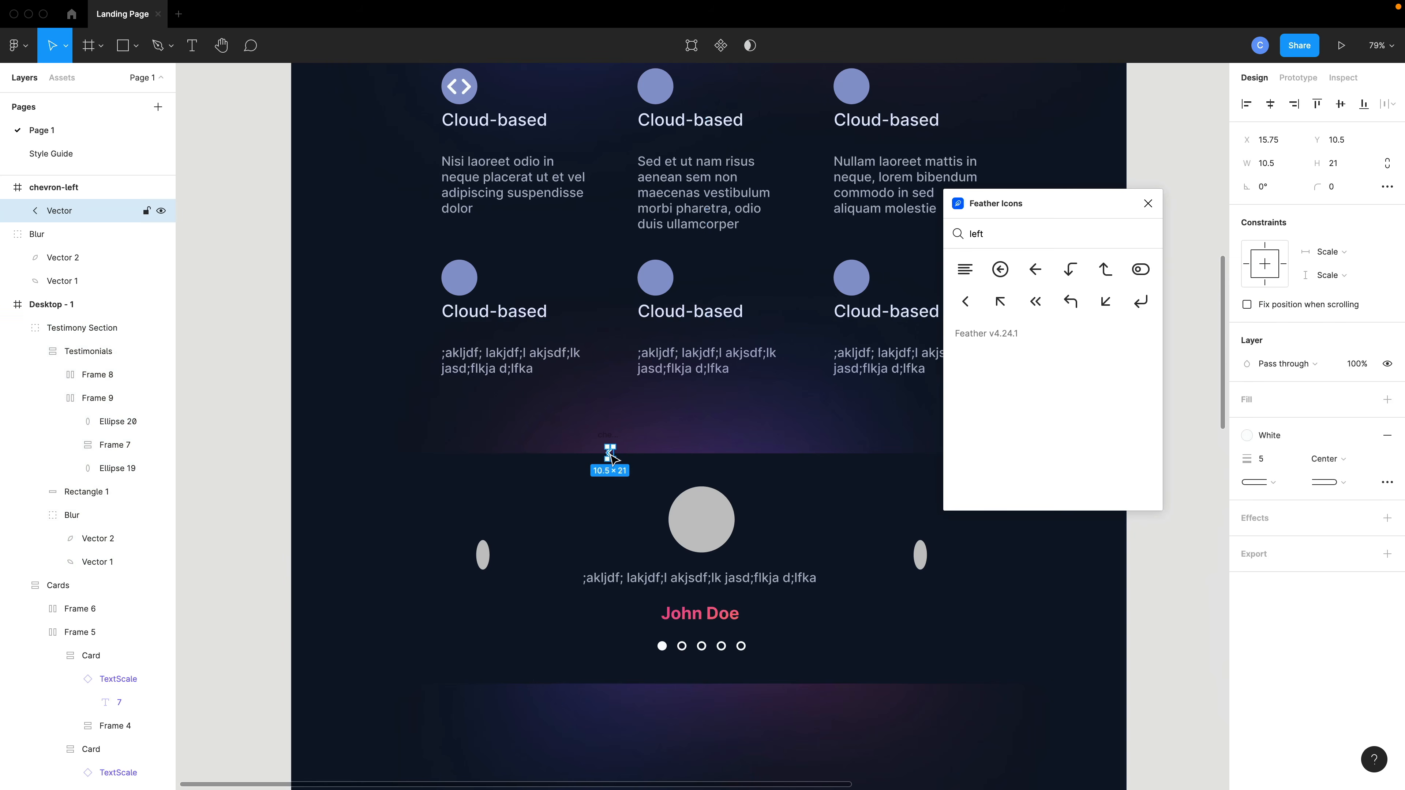
left_click(482, 558)
left_click(480, 556)
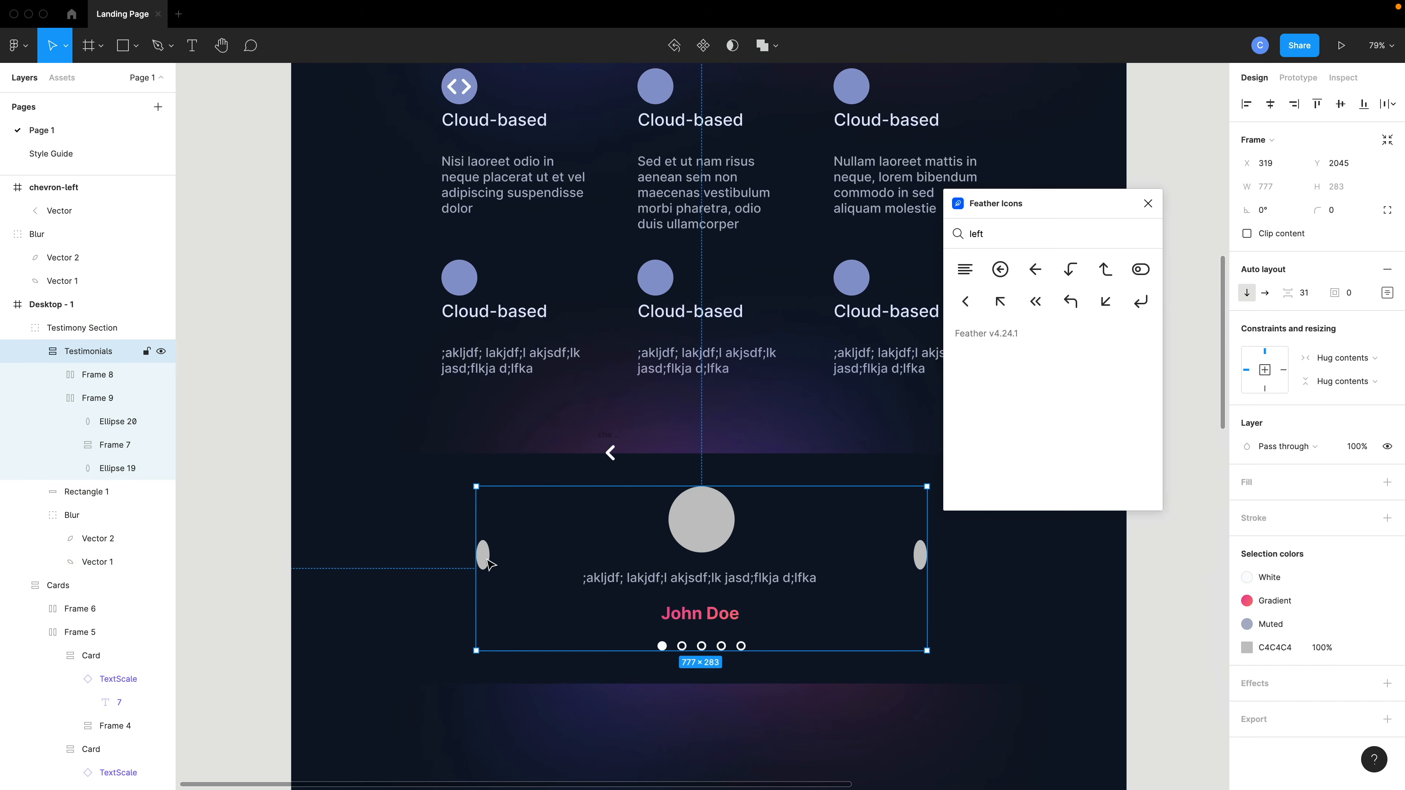
left_click(488, 562)
left_click(487, 562)
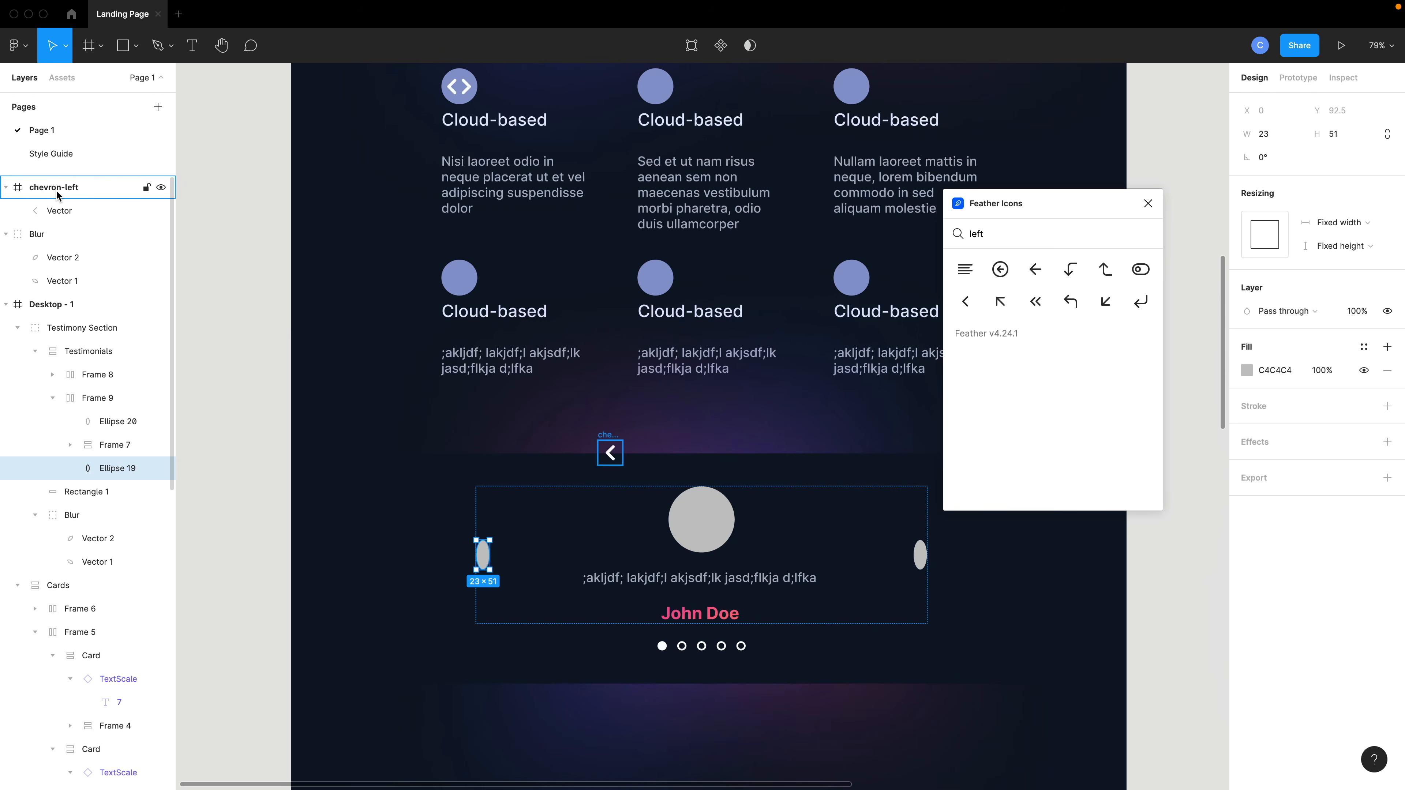
left_click_drag(57, 193, 128, 464)
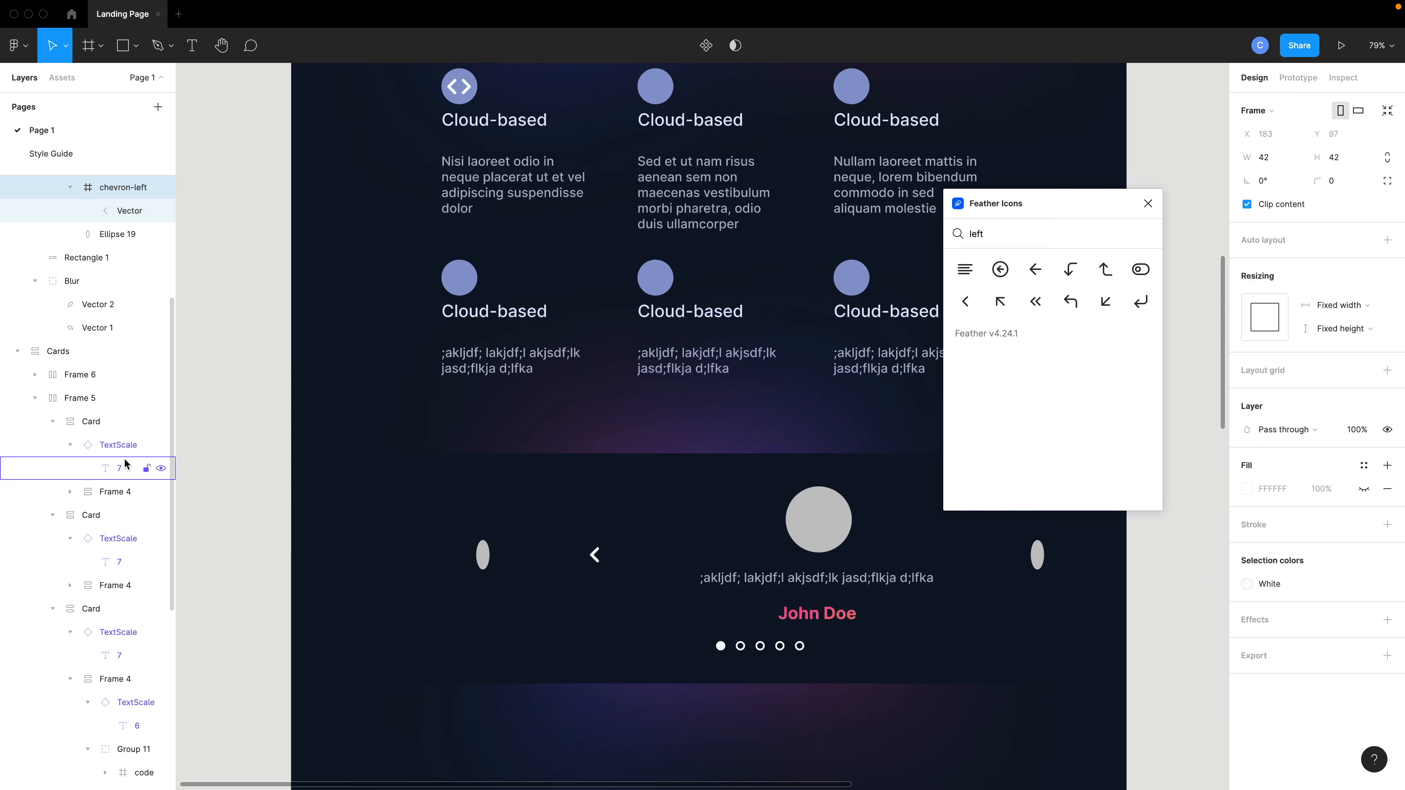
left_click(483, 556)
key("Delete")
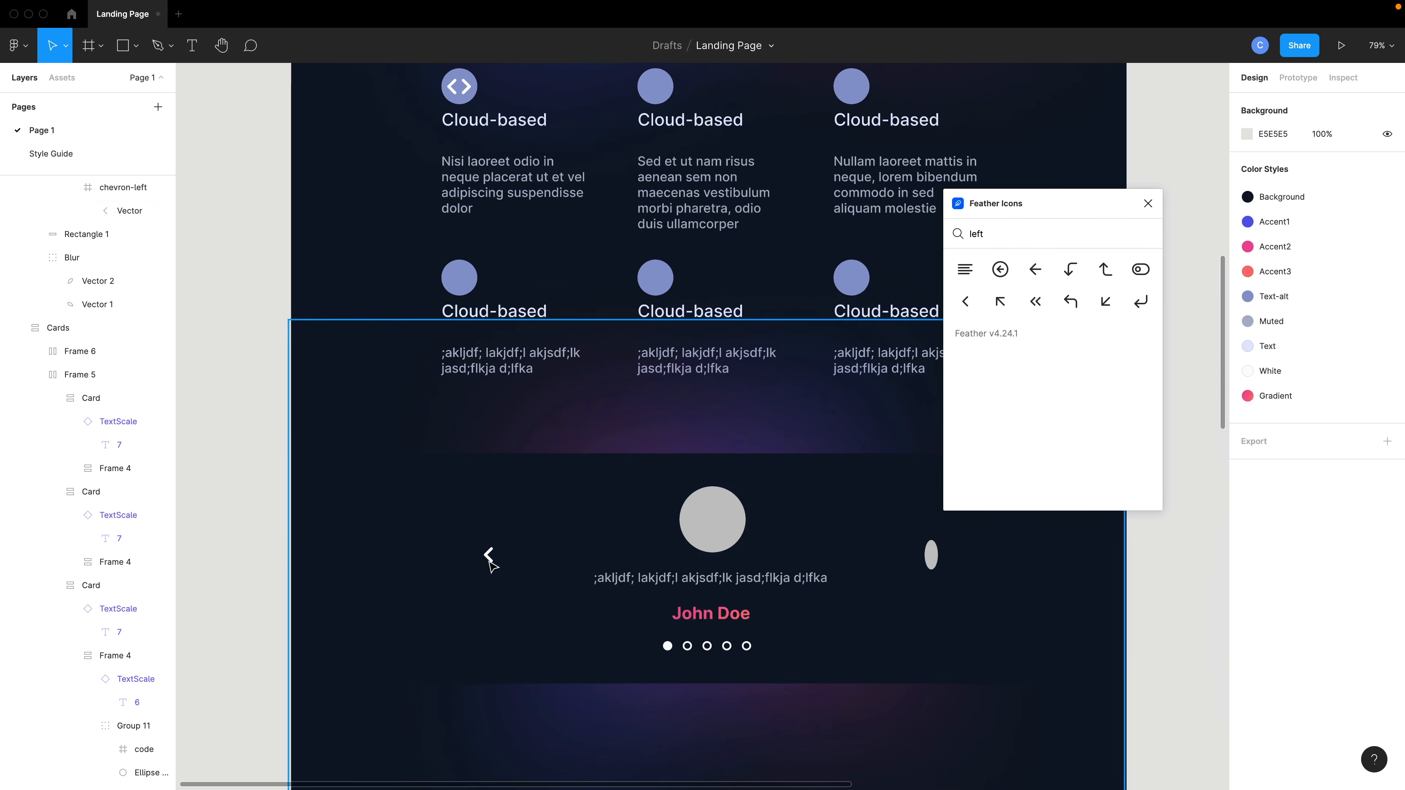
Search Feather Icons for right and insert the chevron-right icon.
scroll(489, 563, "right", 5)
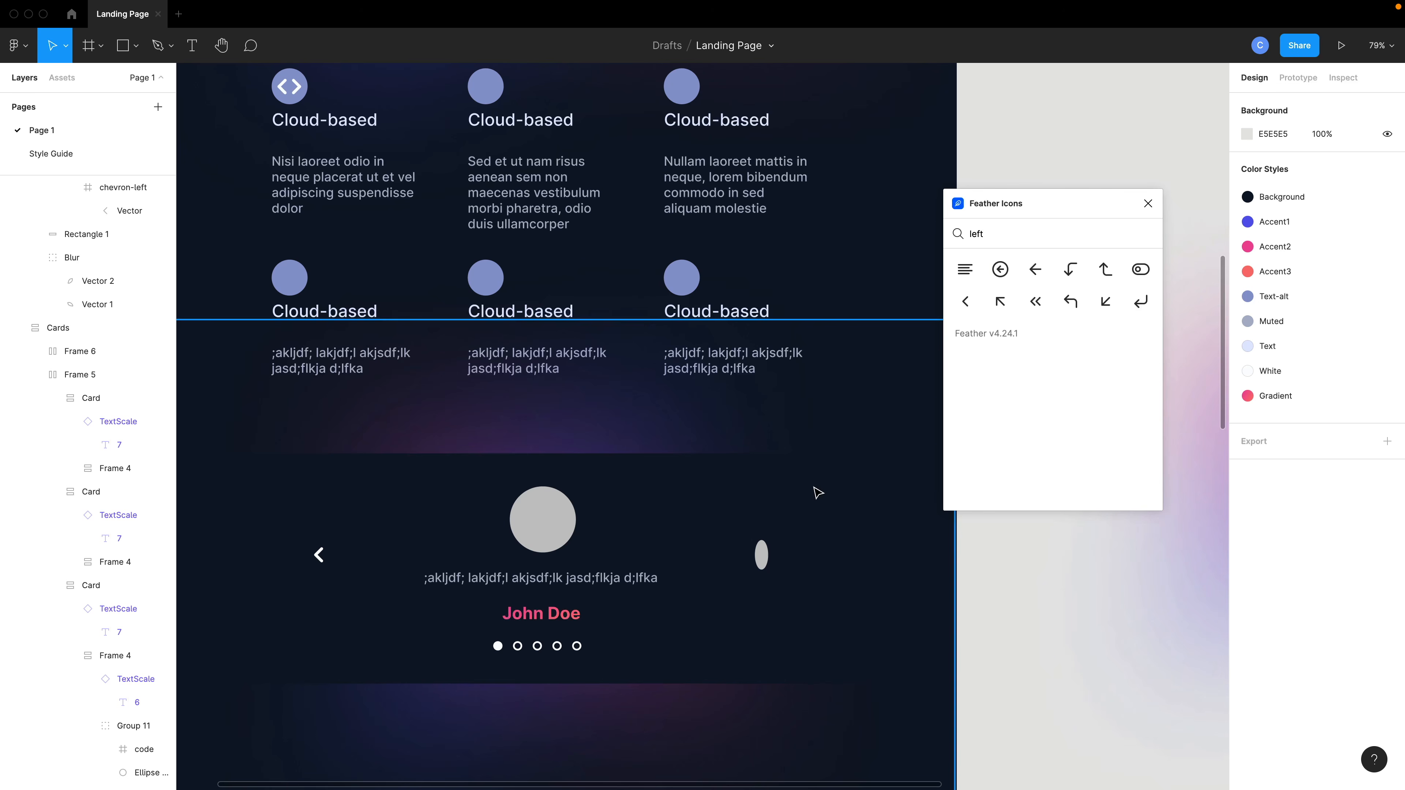
type("right")
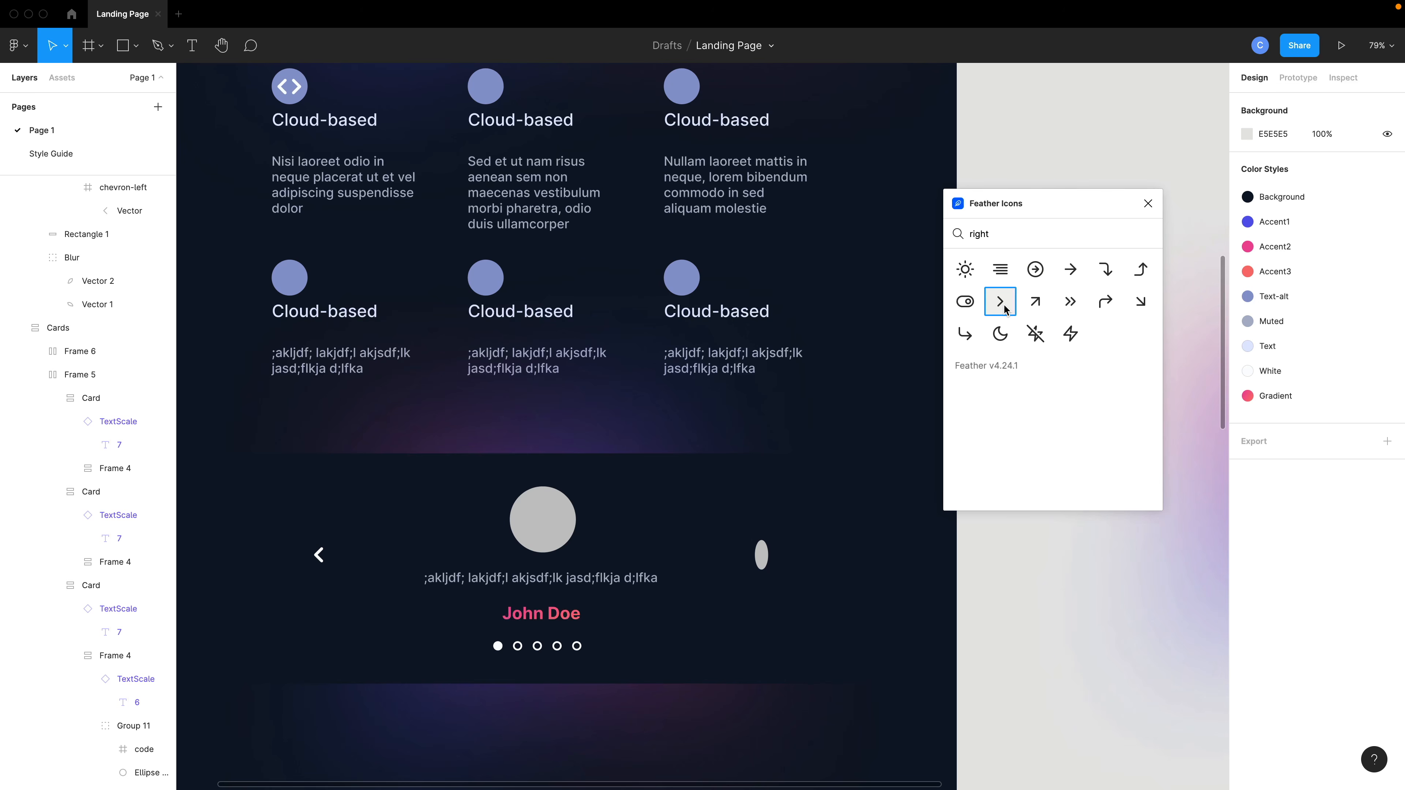
left_click(1005, 309)
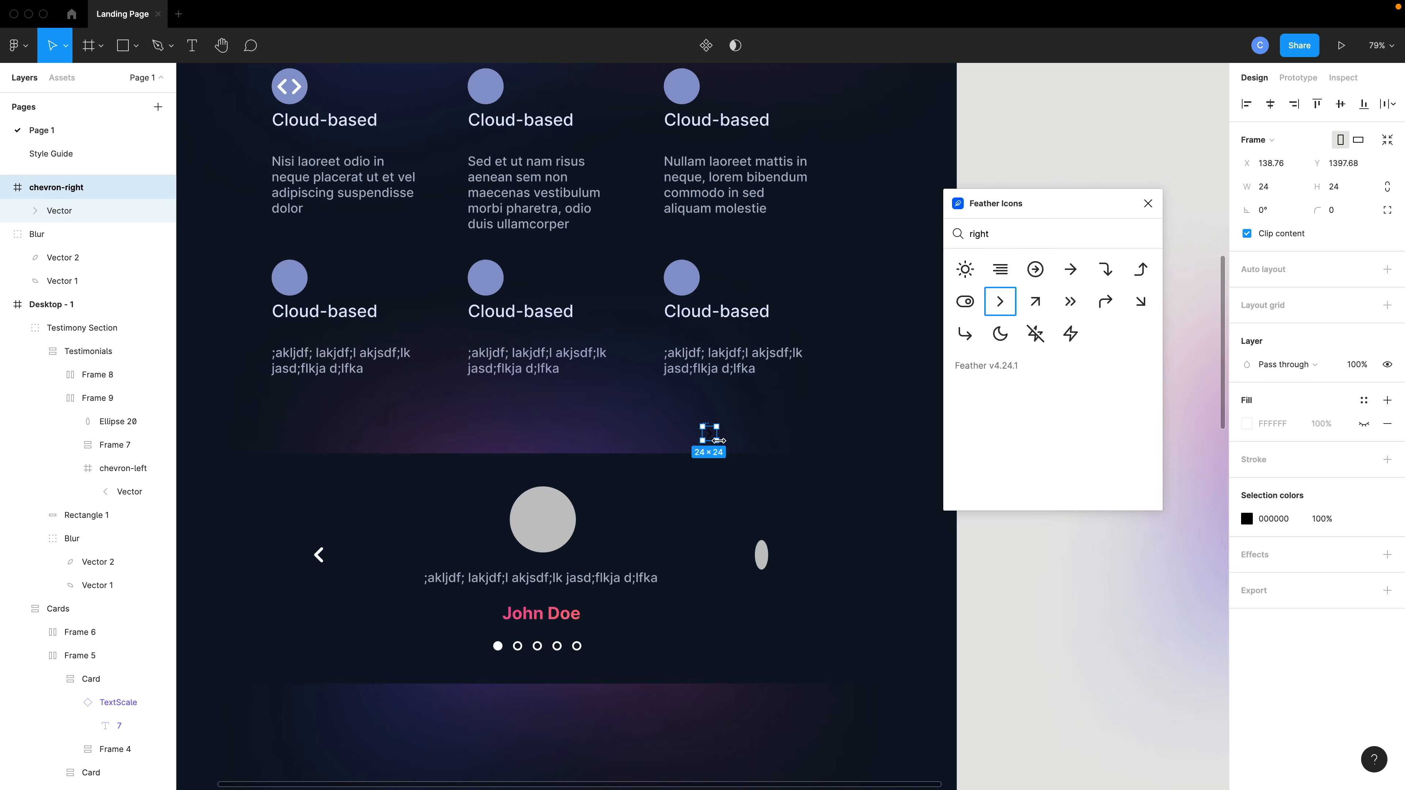
Place the chevron-right icon in Frame 9 on the testimonial's right side, white and about 43 px, replacing the right ellipse.
left_click(123, 468)
left_click(56, 188)
mouse_move(717, 441)
left_mouse_down()
mouse_move(763, 561)
mouse_move(559, 557)
mouse_move(730, 560)
mouse_move(559, 606)
mouse_move(544, 539)
mouse_move(686, 573)
mouse_move(763, 559)
left_mouse_up()
double_click(715, 440)
left_click(1273, 488)
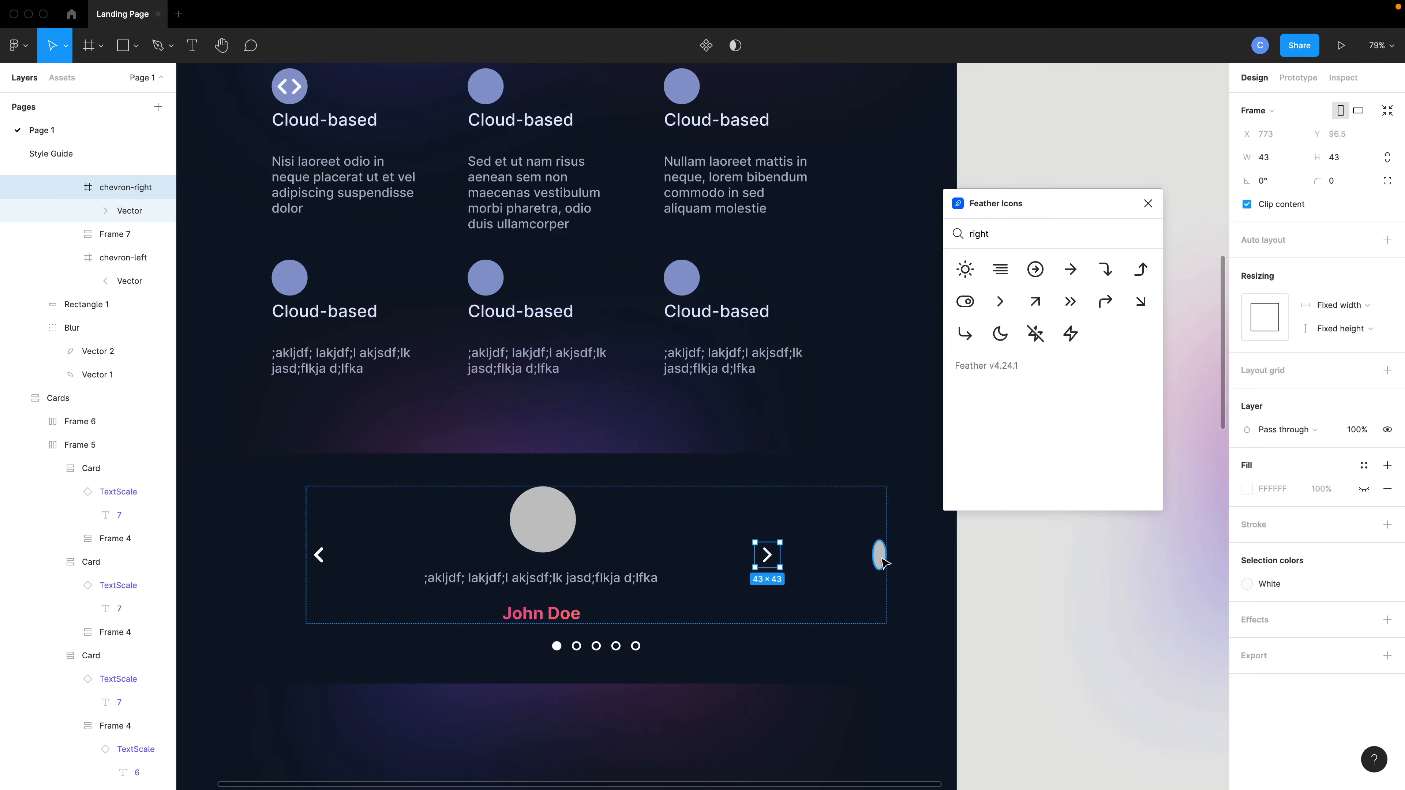
key("Escape")
left_click(508, 602)
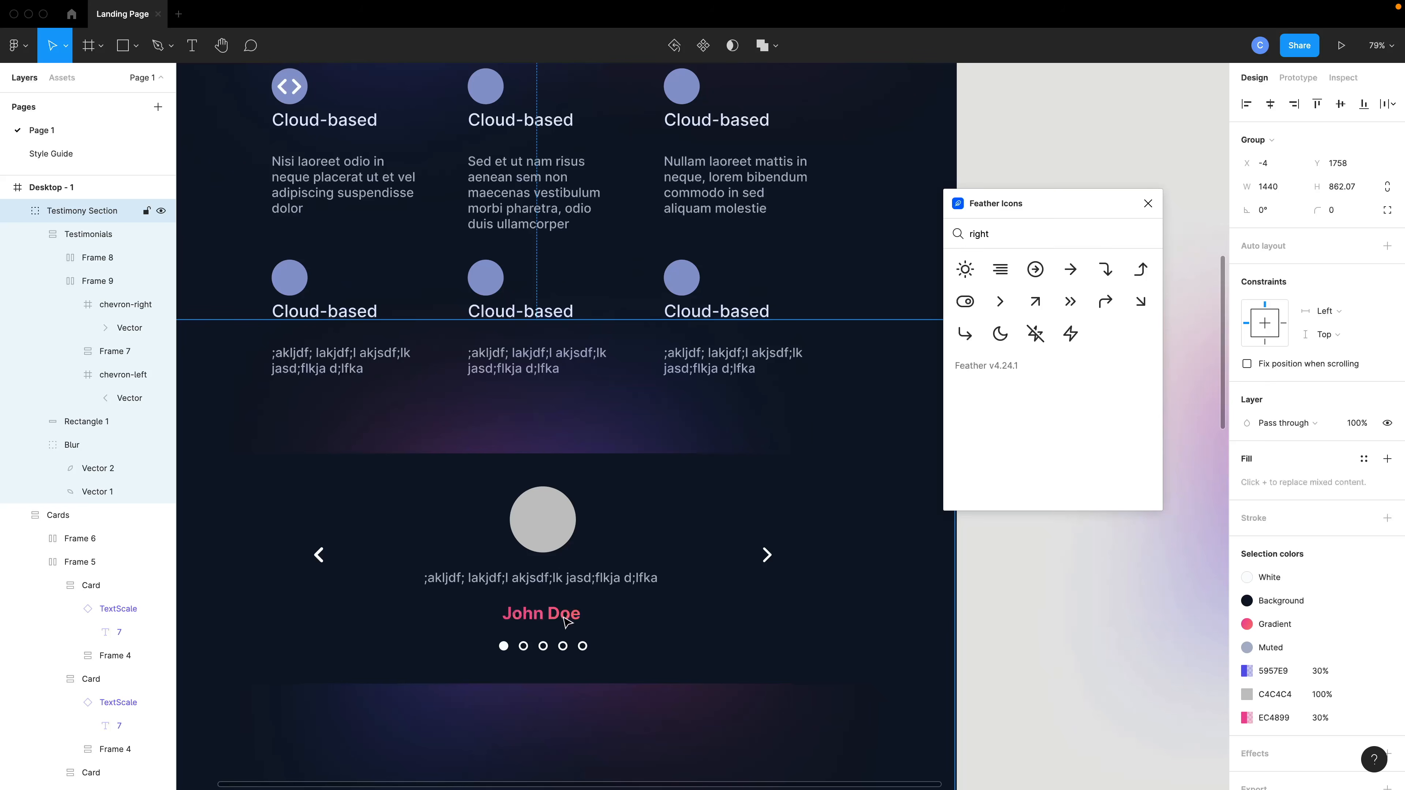
Close the Feather Icons plugin.
scroll(600, 610, "down", 5)
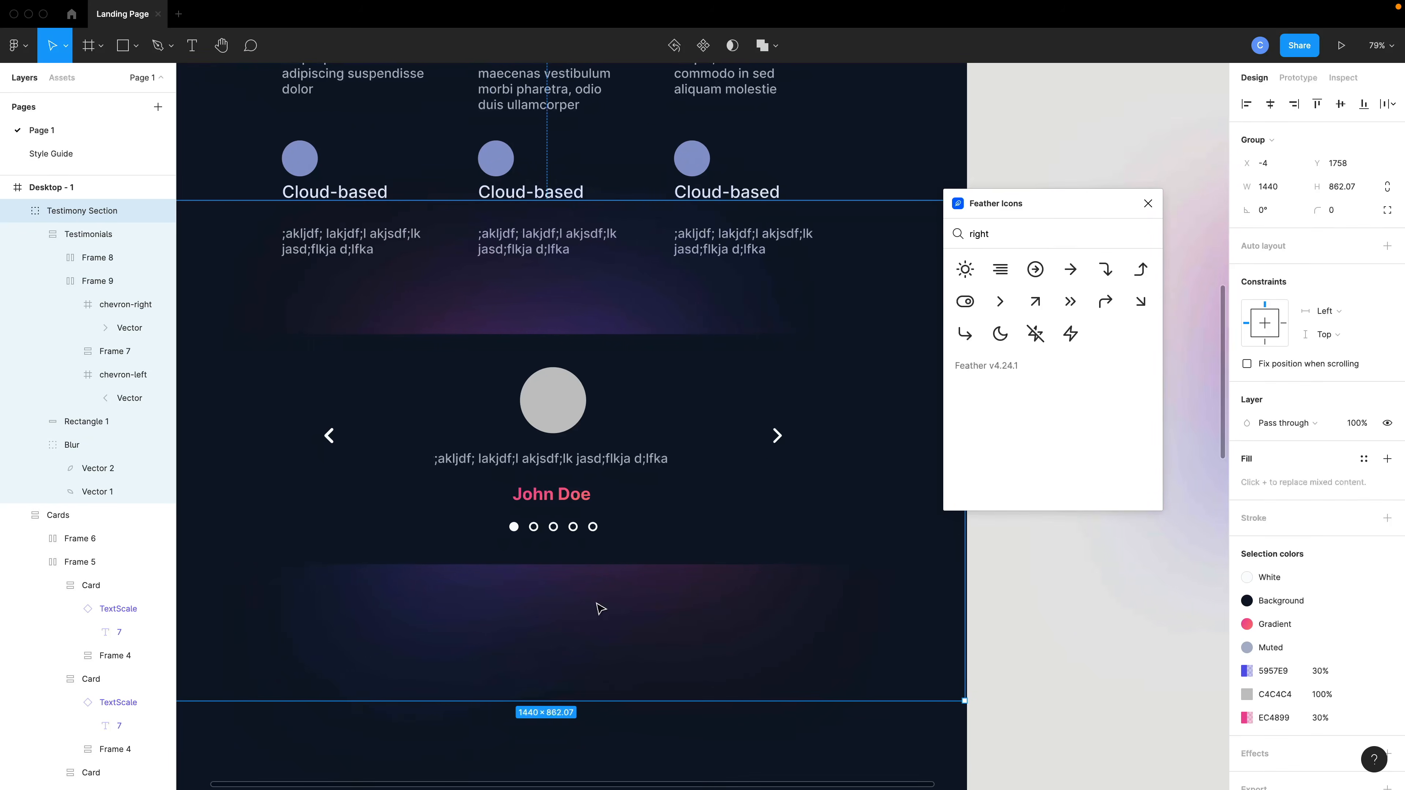
scroll(600, 609, "left", 3)
scroll(600, 609, "up", 1)
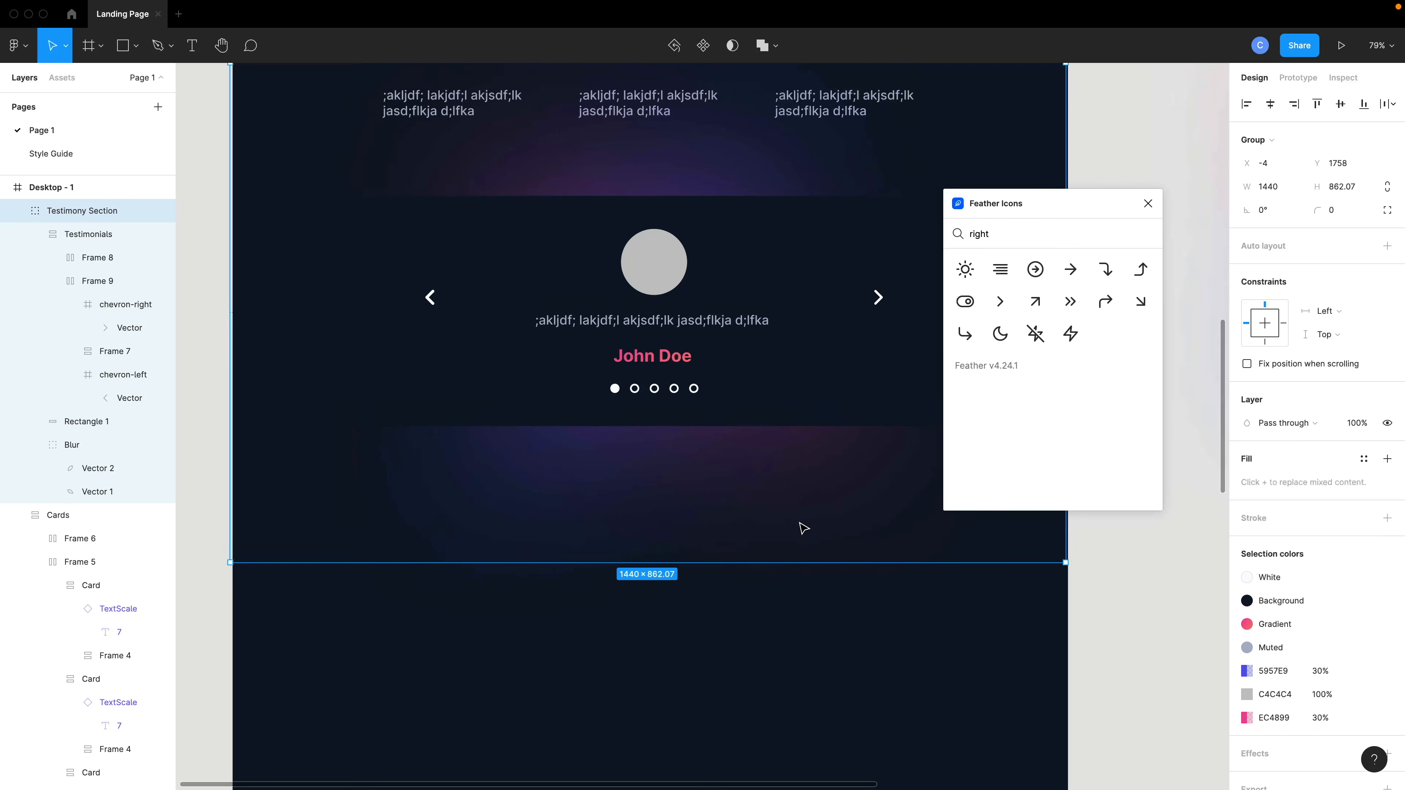
left_click(1147, 203)
scroll(685, 377, "up", 1)
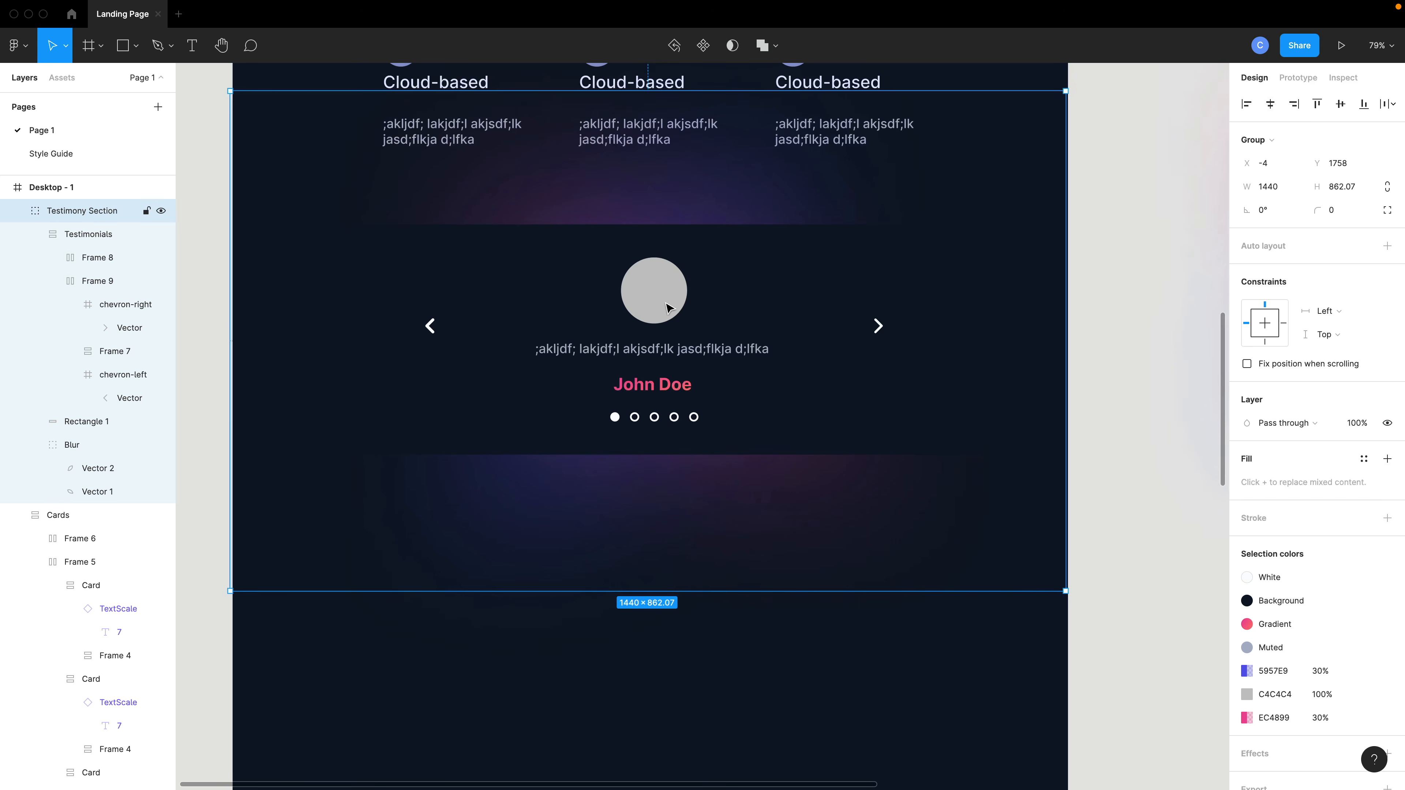
Drill into the testimonial's avatar circle and fill it with a random face using the UI Faces plugin's Apply avatars.
double_click(652, 300)
double_click(656, 298)
double_click(645, 307)
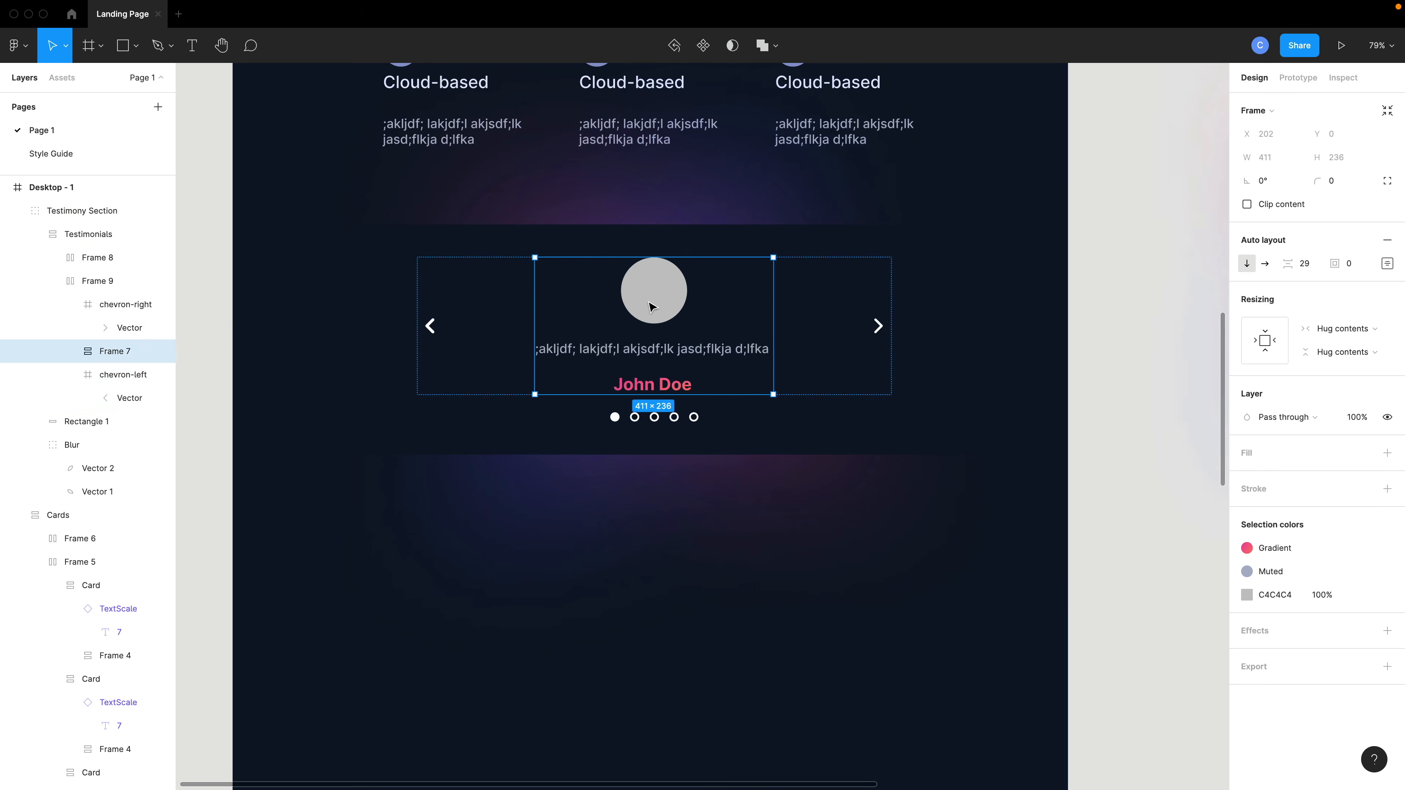
double_click(650, 306)
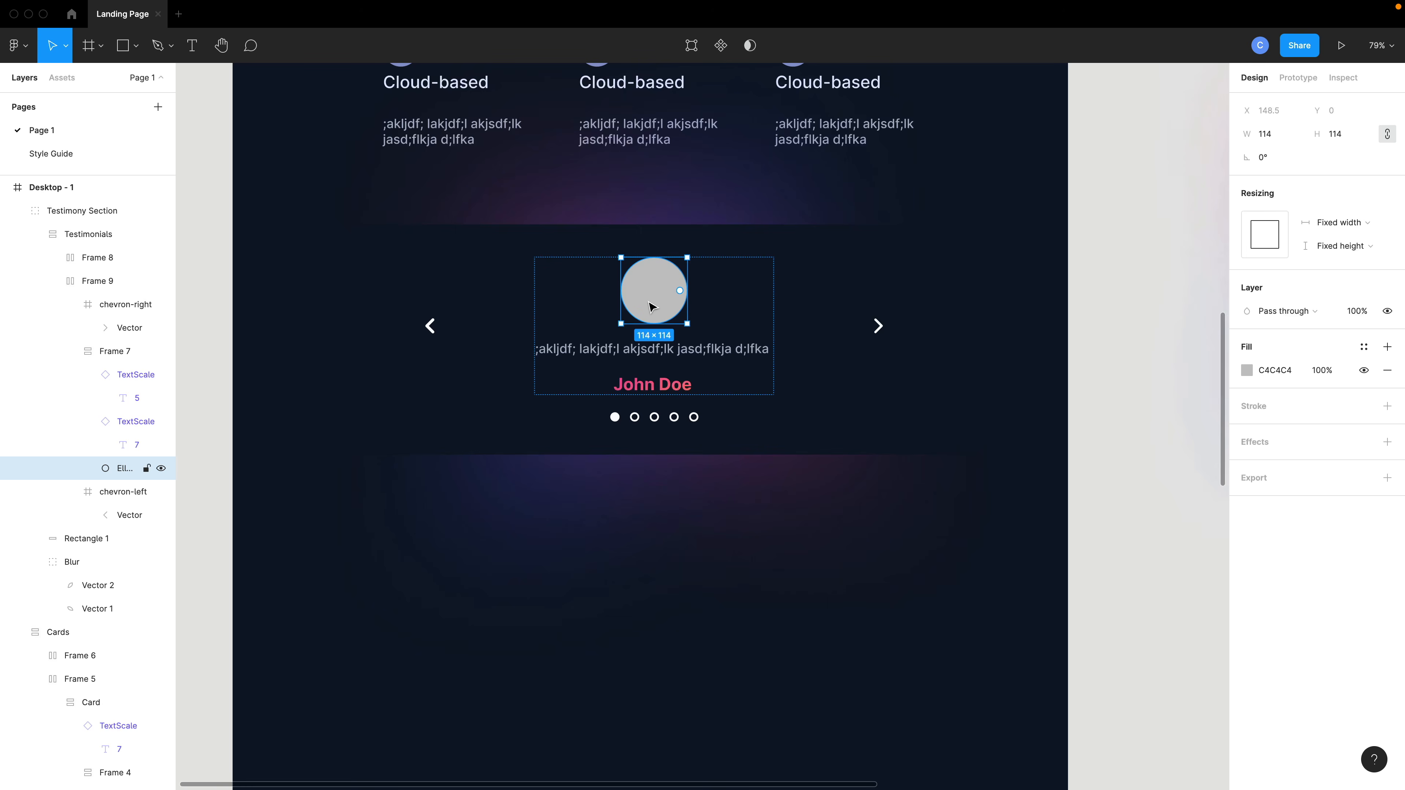
key("super+slash")
type("ui")
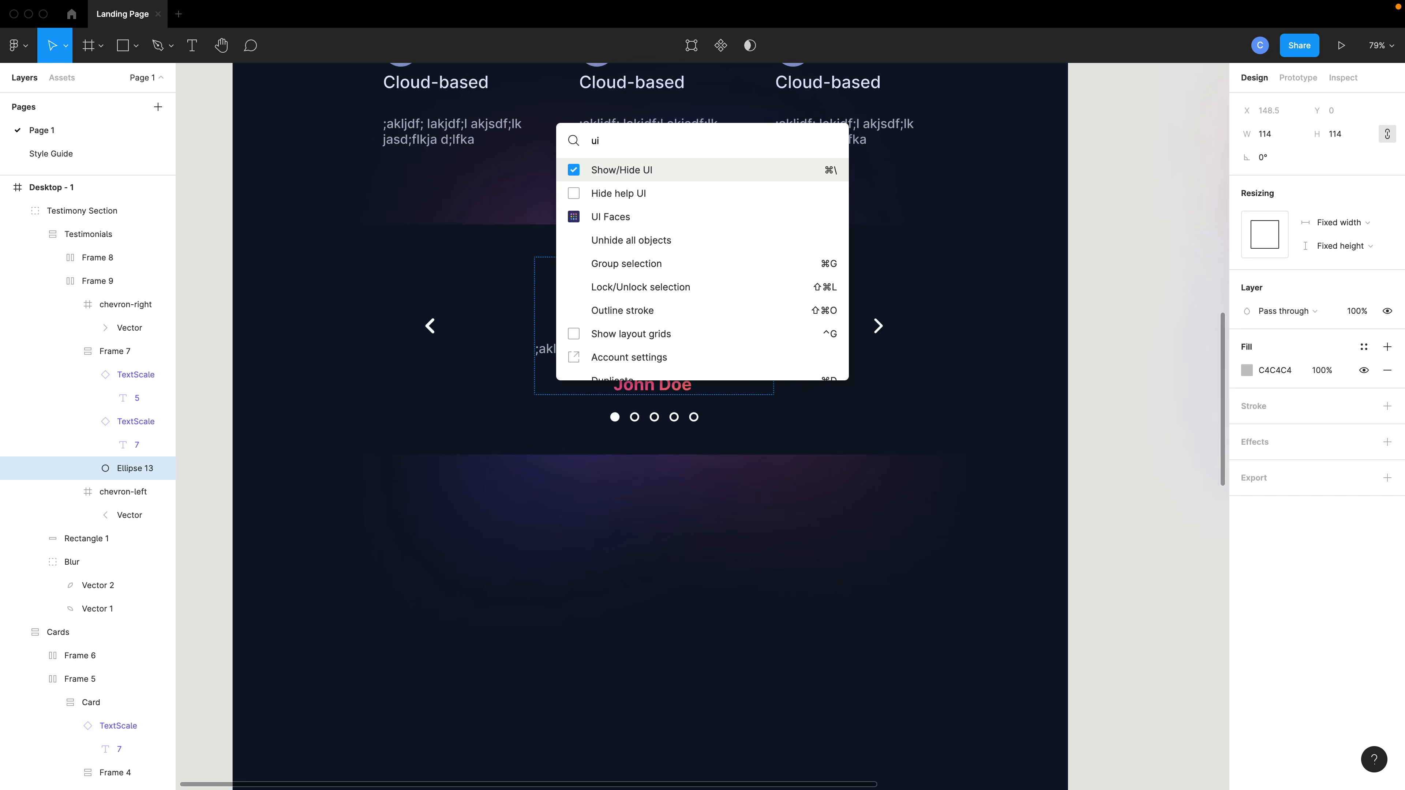
key("Down")
key("Down")
key("Return")
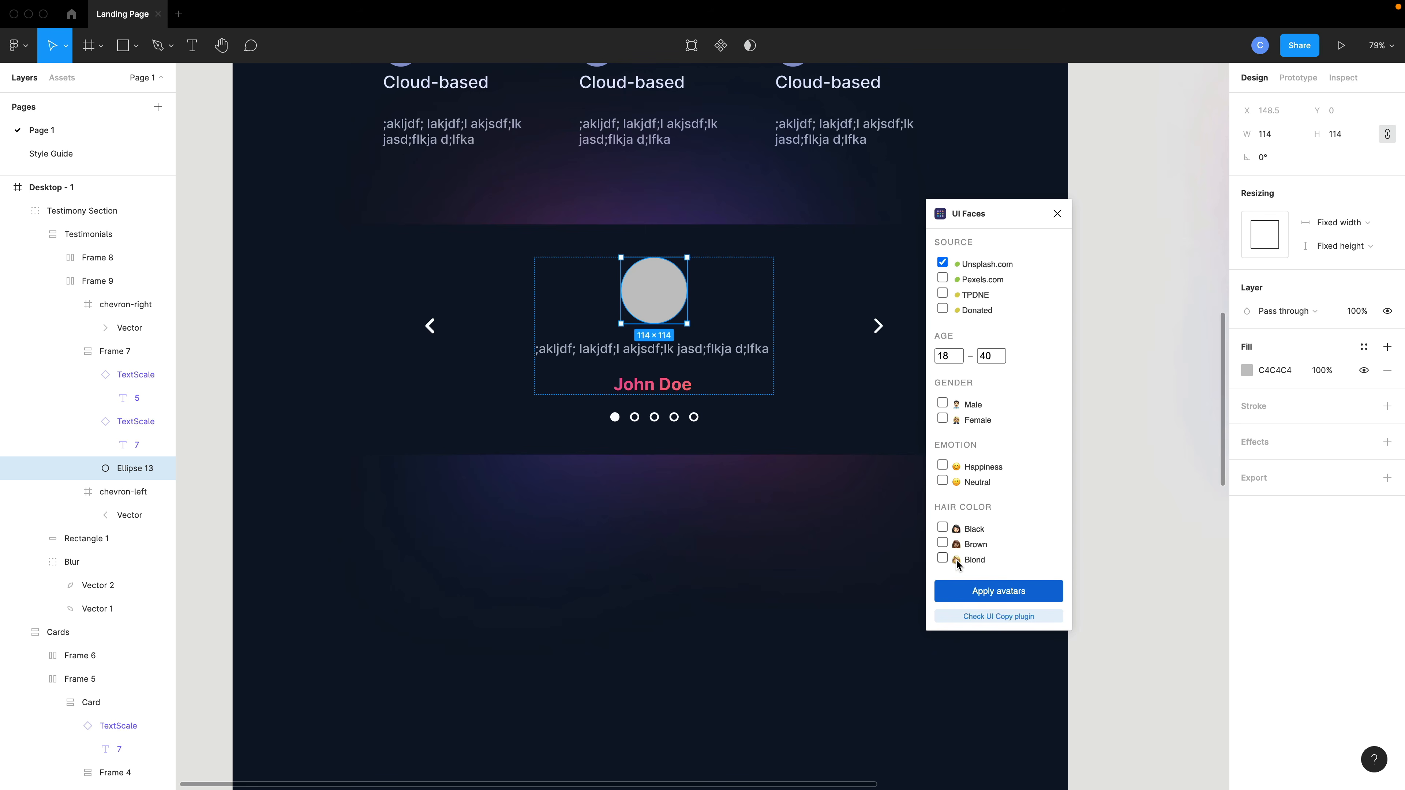
left_click(999, 595)
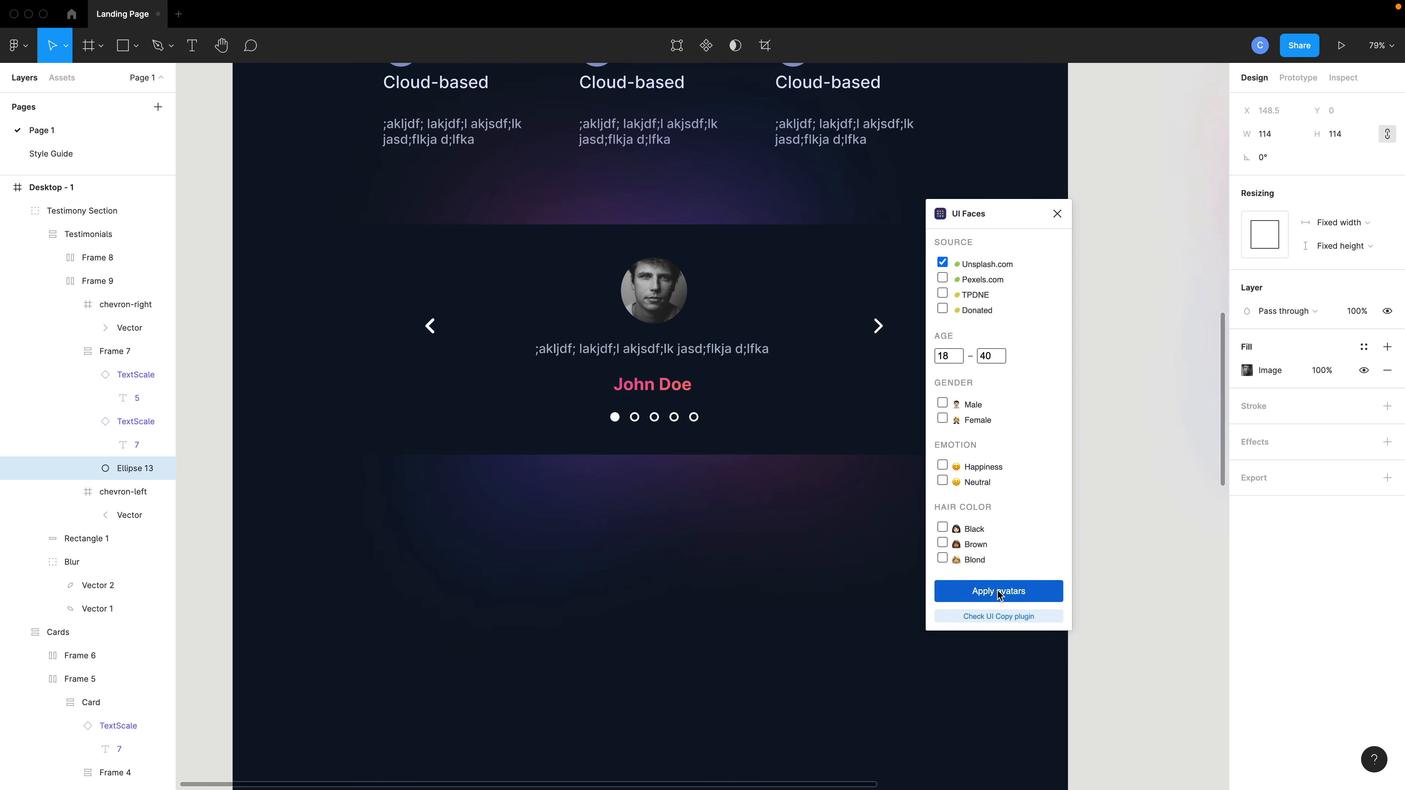
Close the UI Faces plugin and clear the selection.
left_click(716, 442)
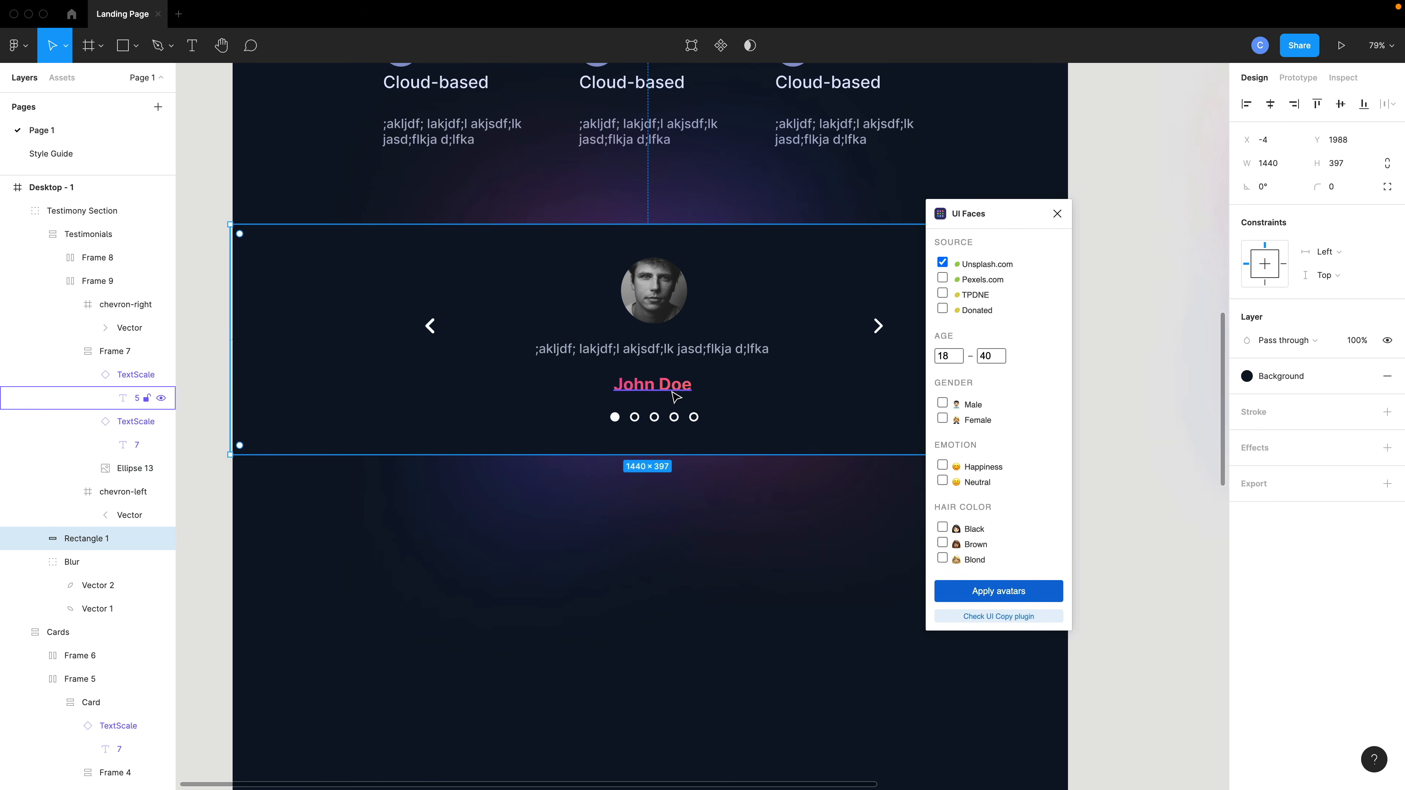
scroll(676, 396, "down", 3)
scroll(675, 277, "down", 3)
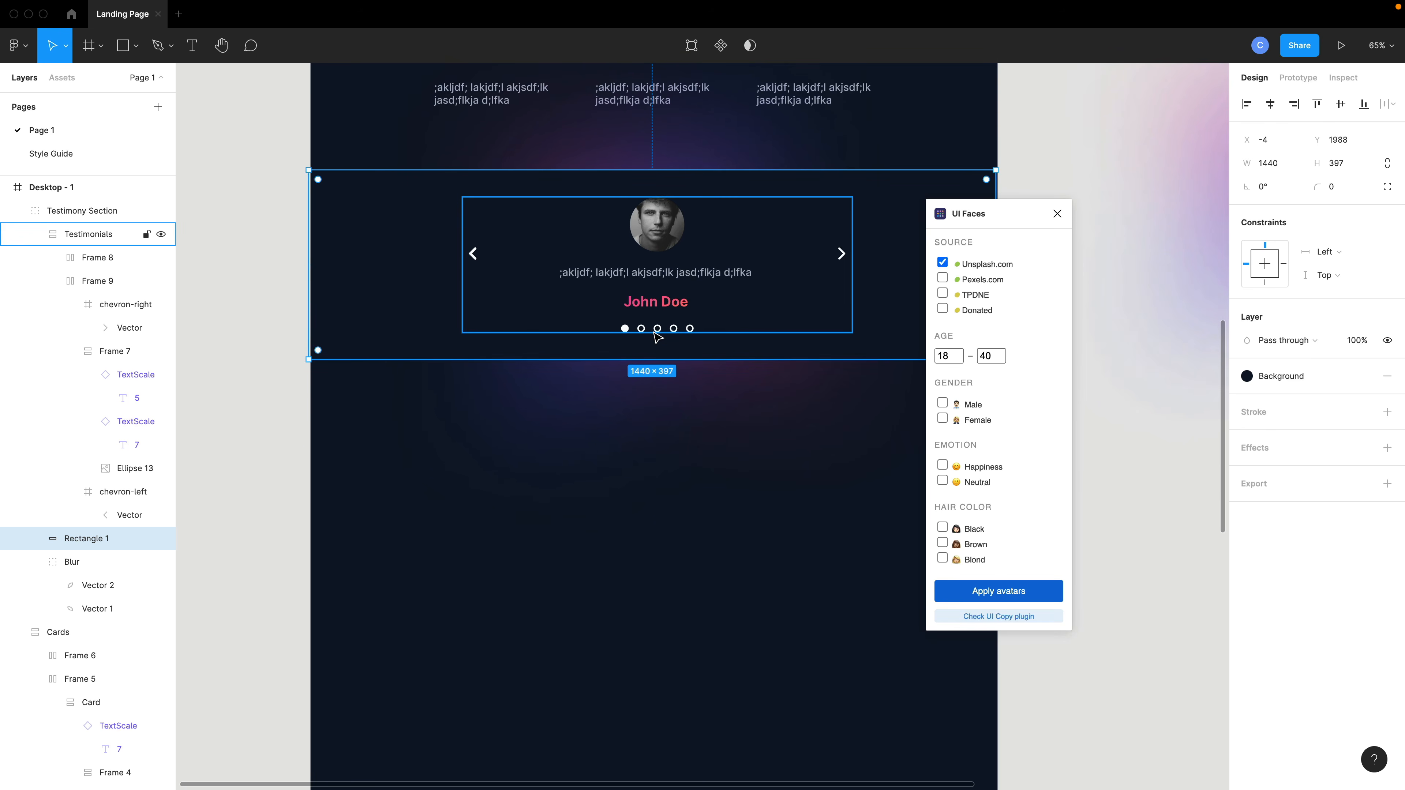
scroll(661, 387, "down", 2)
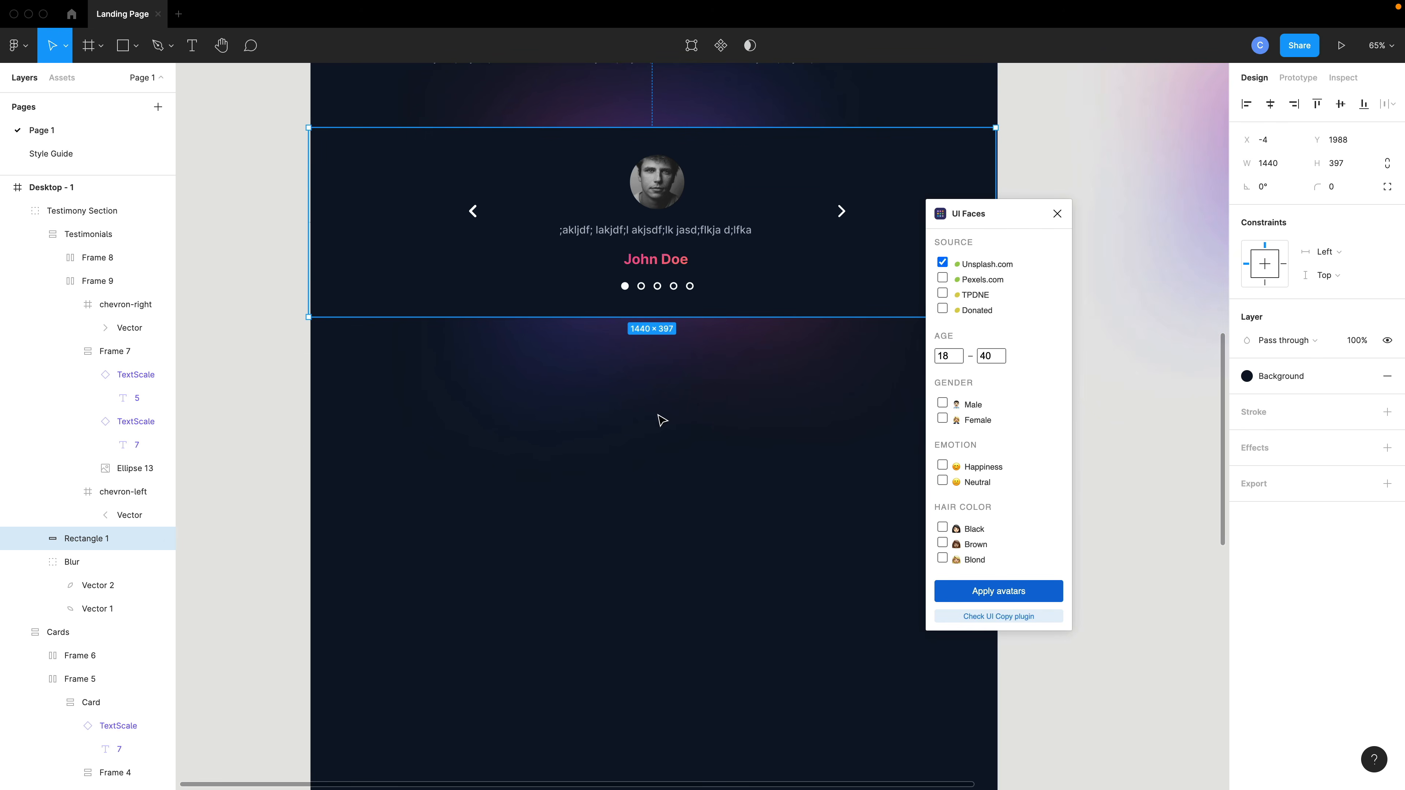
left_click(1057, 213)
scroll(683, 433, "down", 1)
scroll(684, 433, "down", 1)
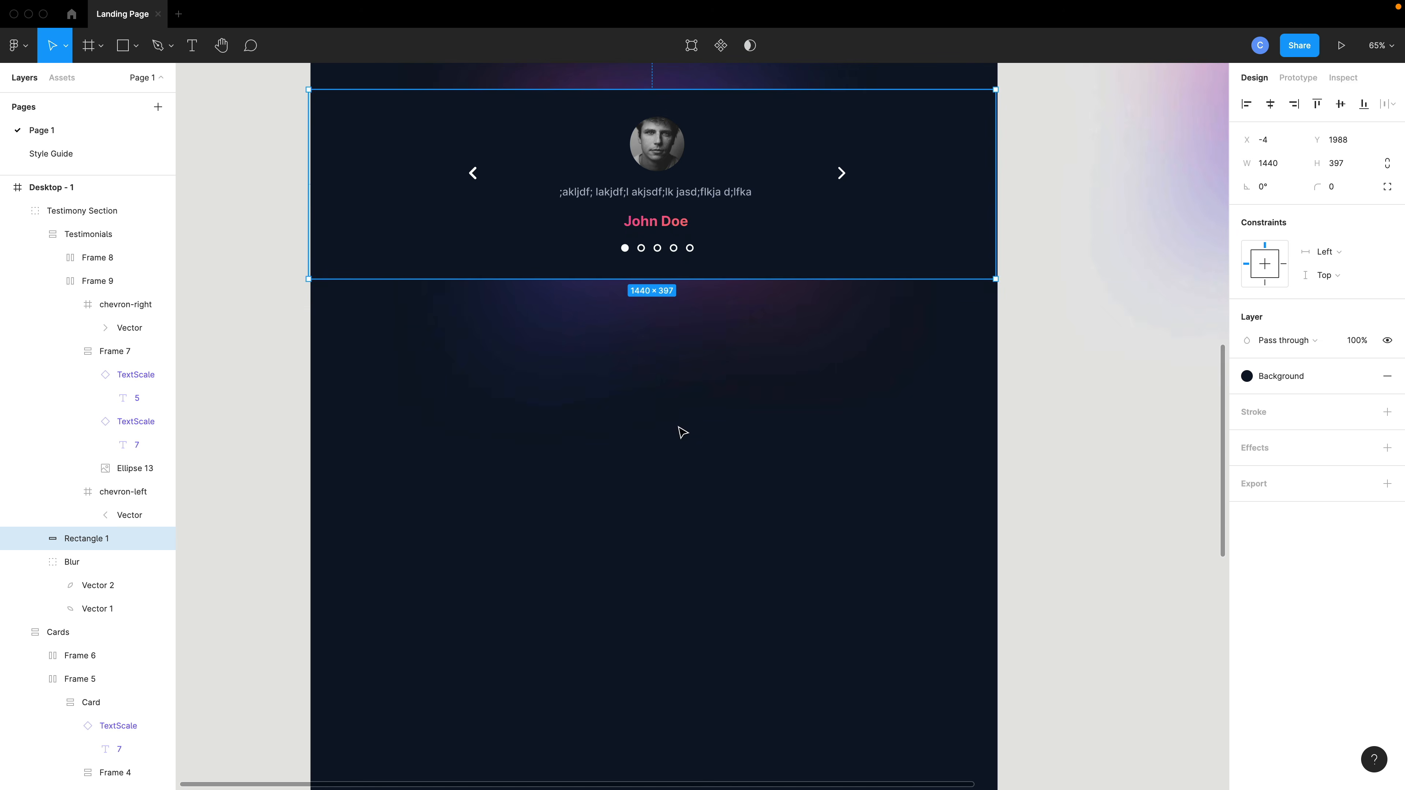
key("Escape")
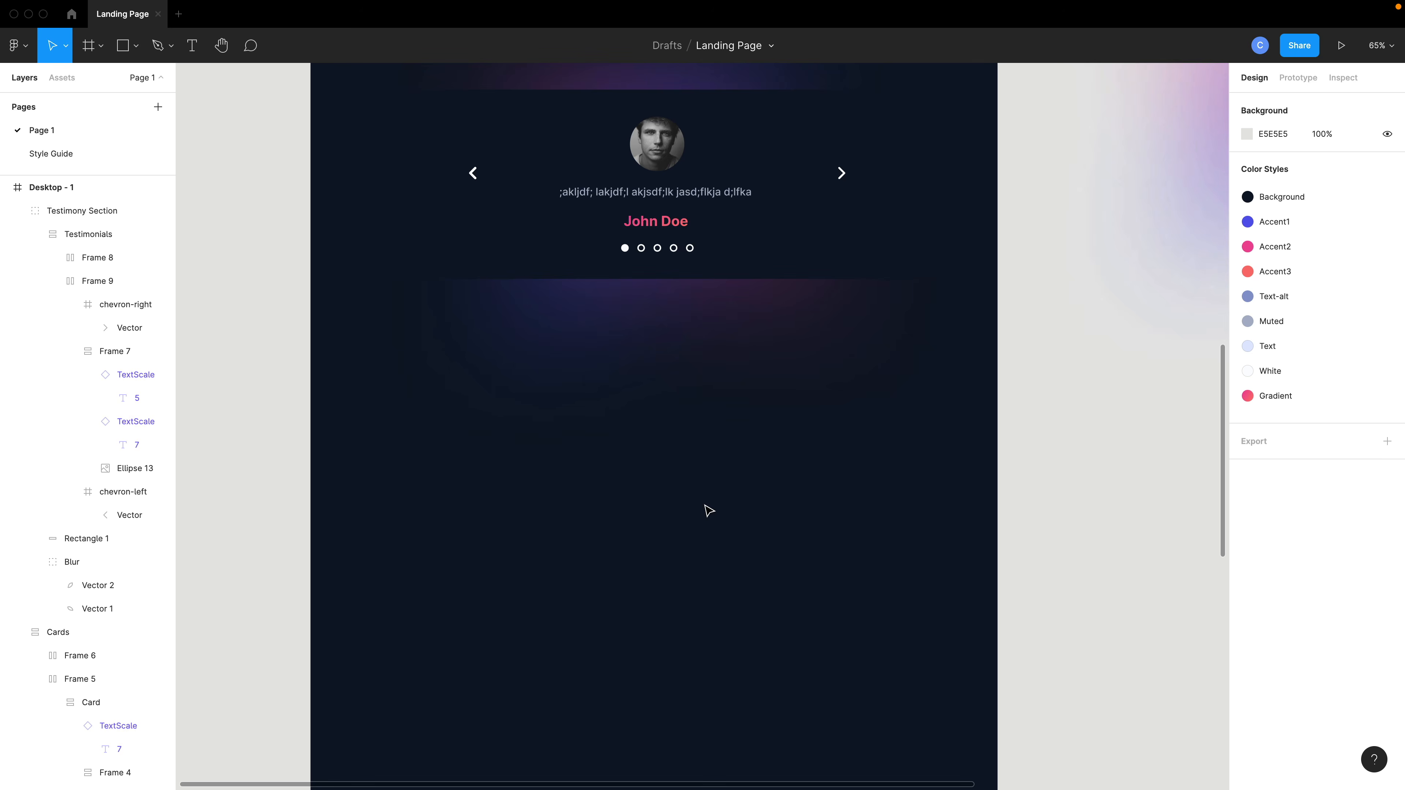
Insert a TextScale component instance and set its size to 3xl with the Text color.
key("shift+i")
type("text")
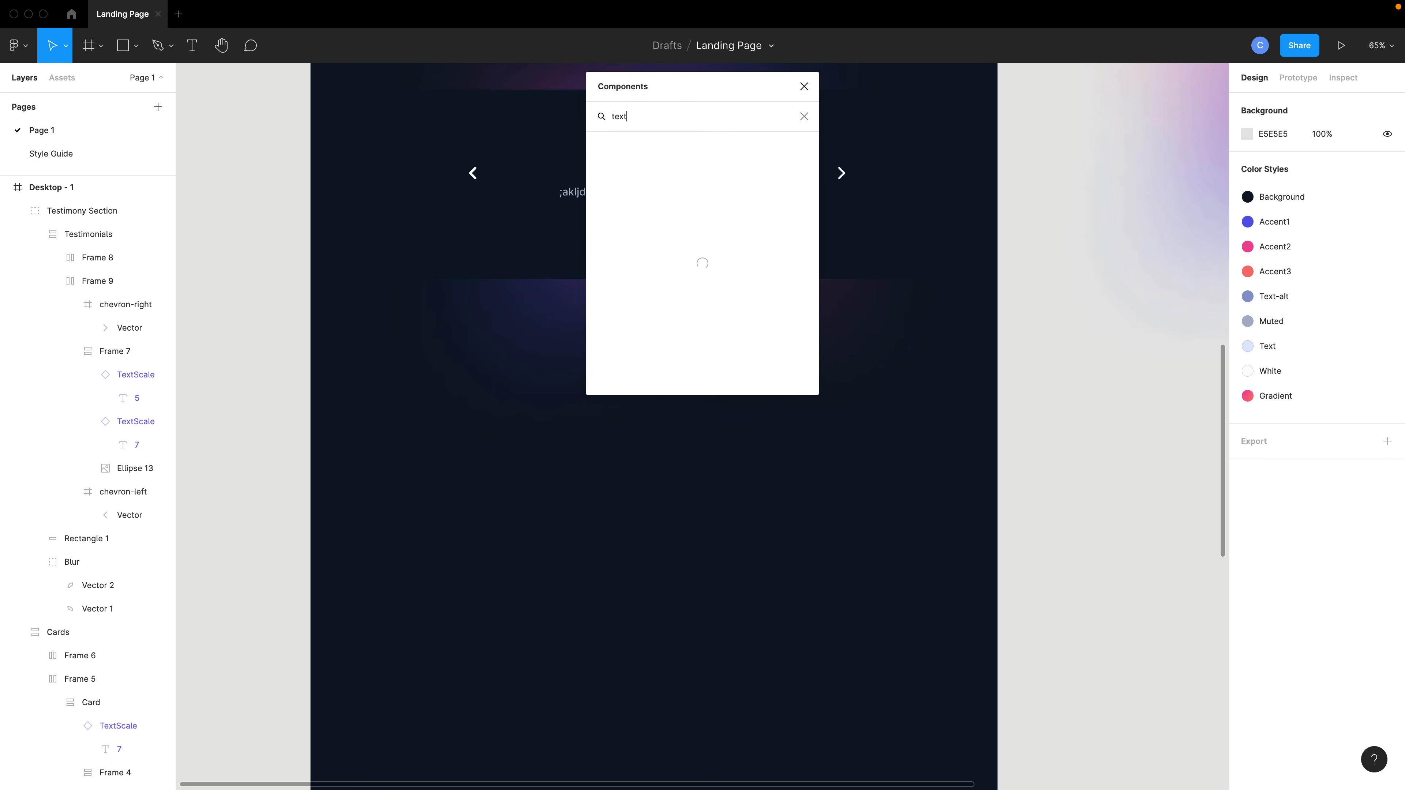
key("Return")
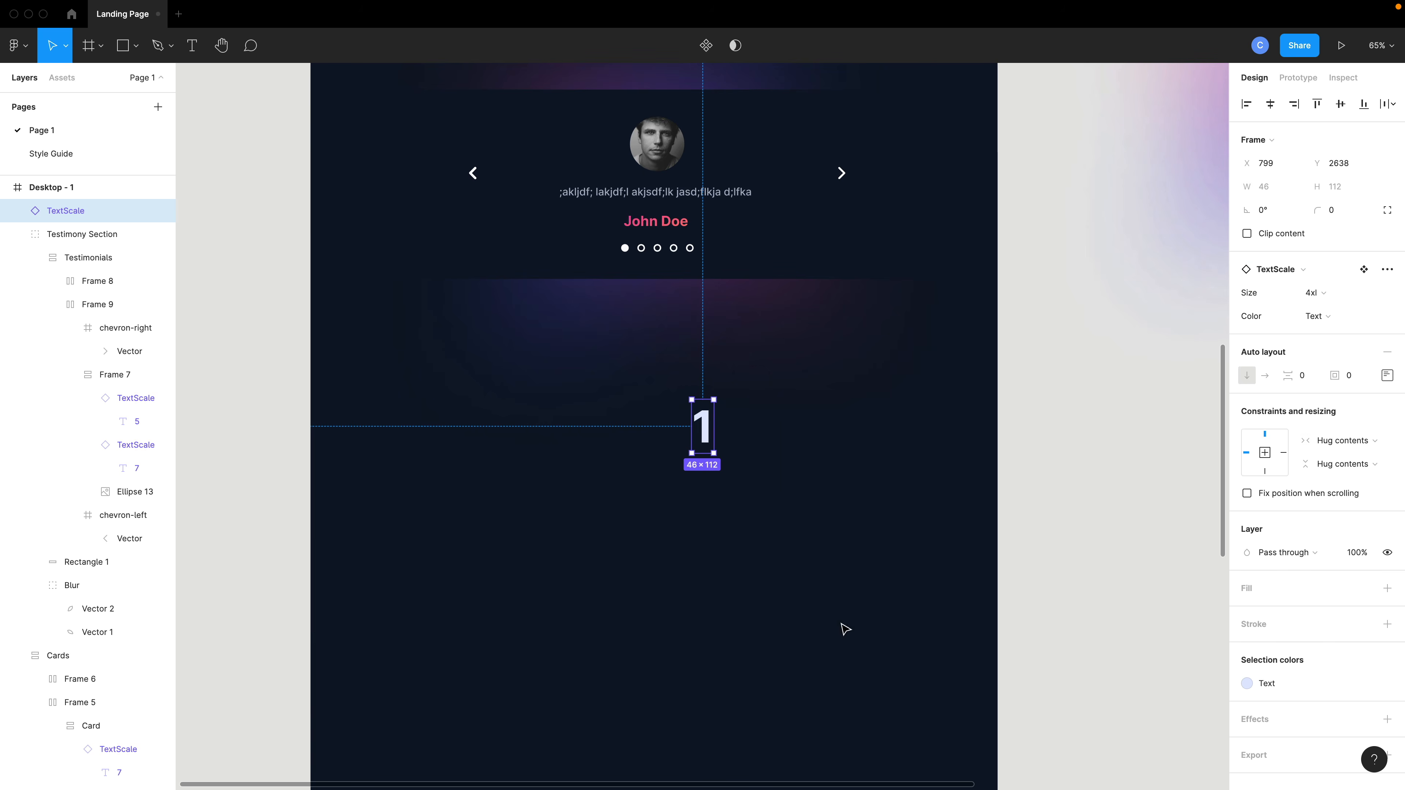
left_click(1313, 293)
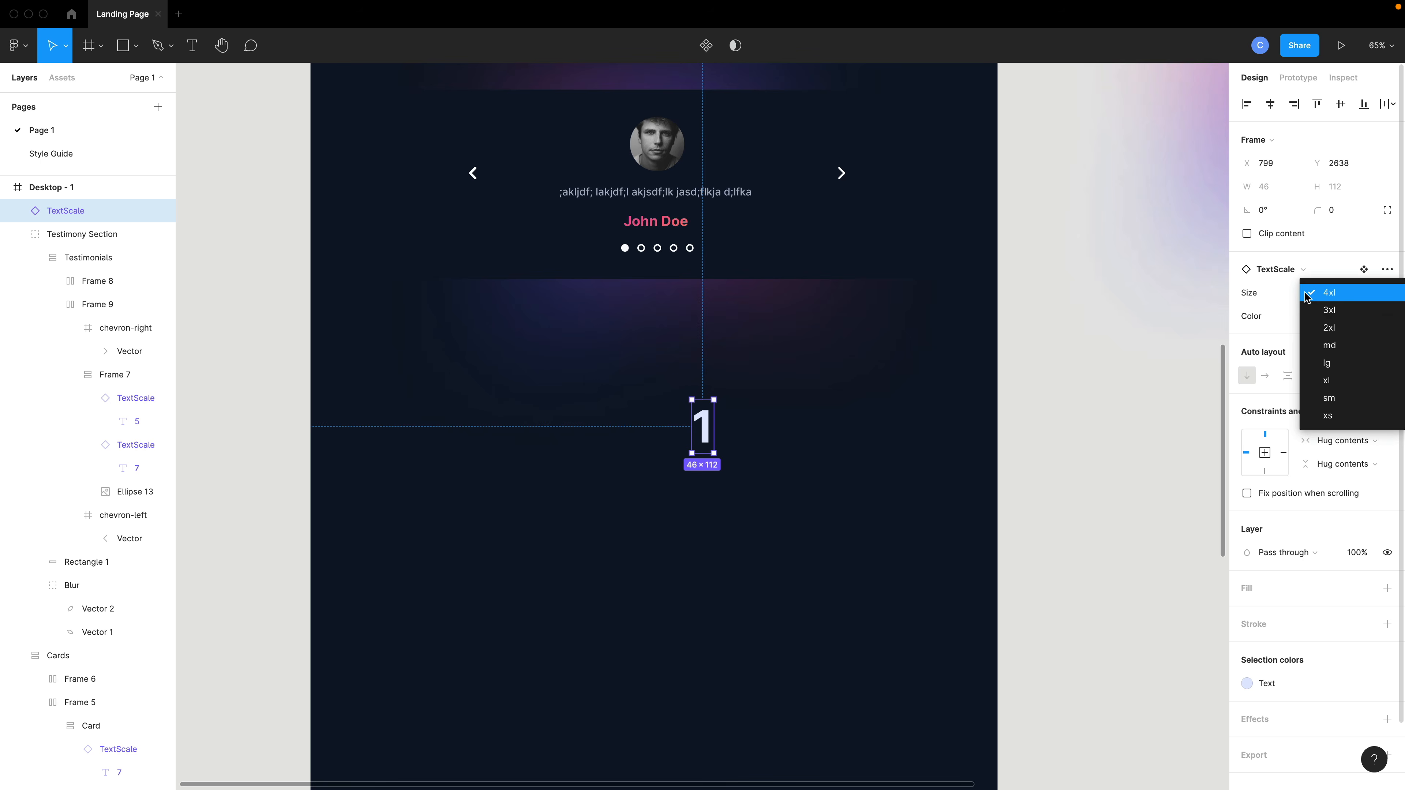
left_click(1330, 314)
left_click(1330, 322)
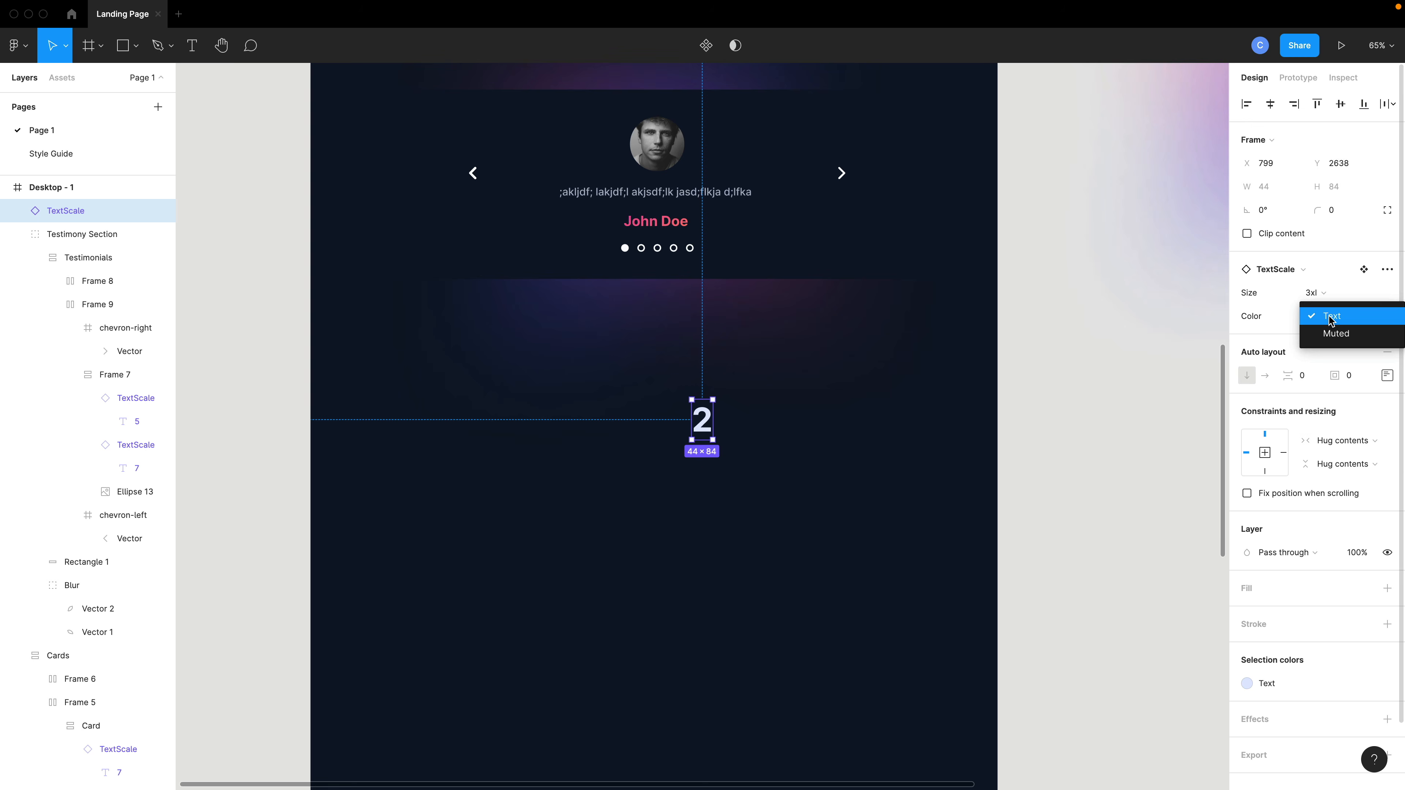
left_click(1332, 319)
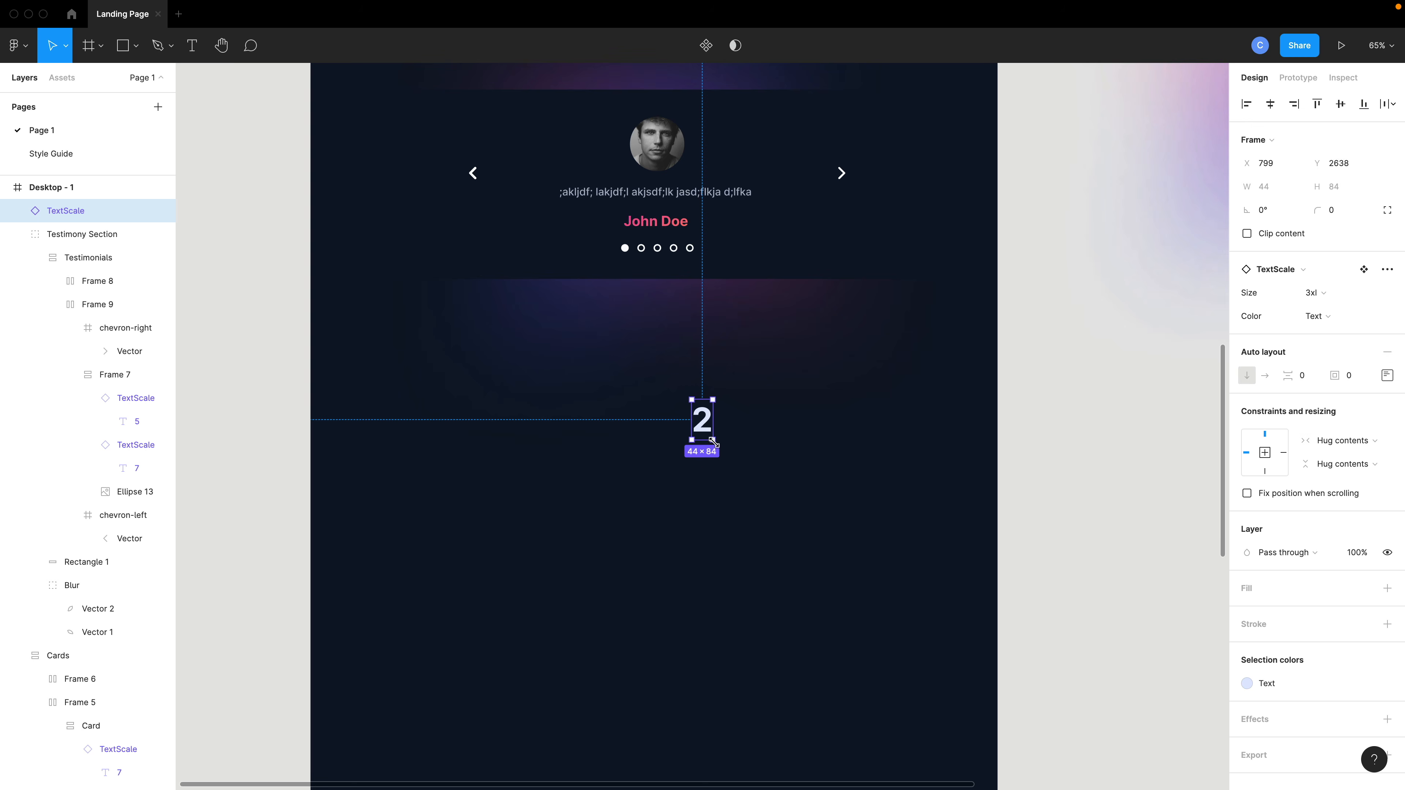
Move the TextScale below the testimonial and paste A Price for Everyone as its text.
left_click_drag(713, 443, 663, 388)
double_click(654, 377)
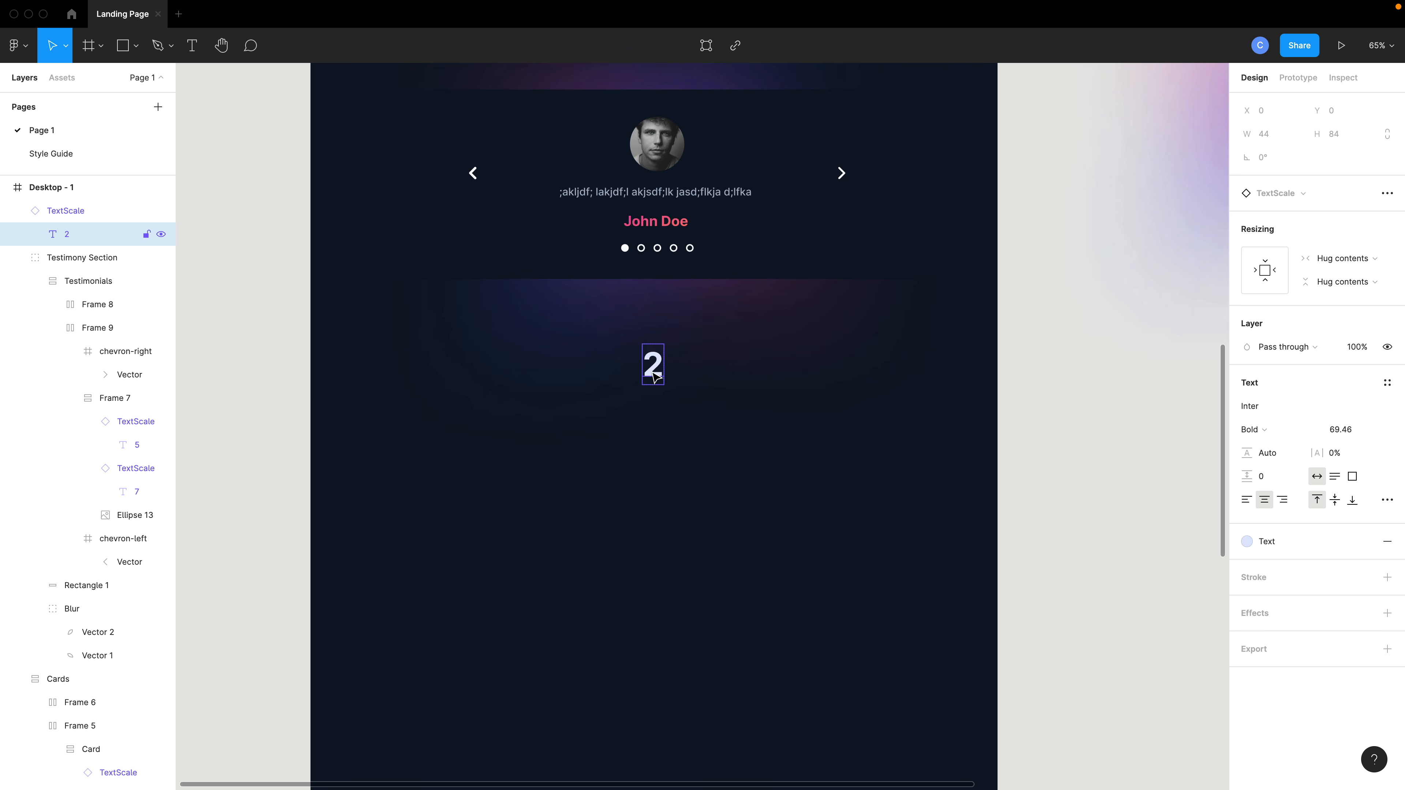
double_click(653, 367)
type("A Price for Everyone")
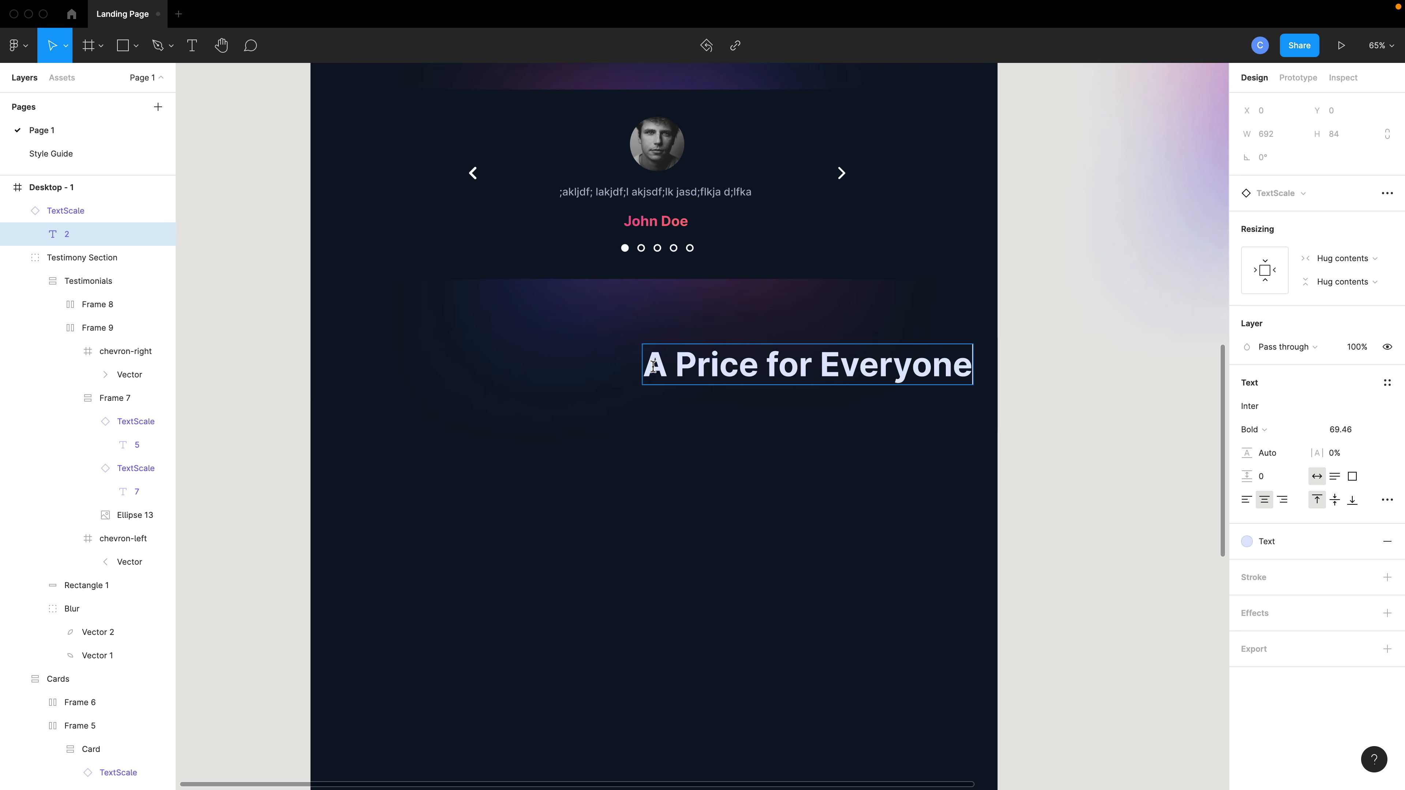
key("Escape")
left_click_drag(723, 370, 637, 368)
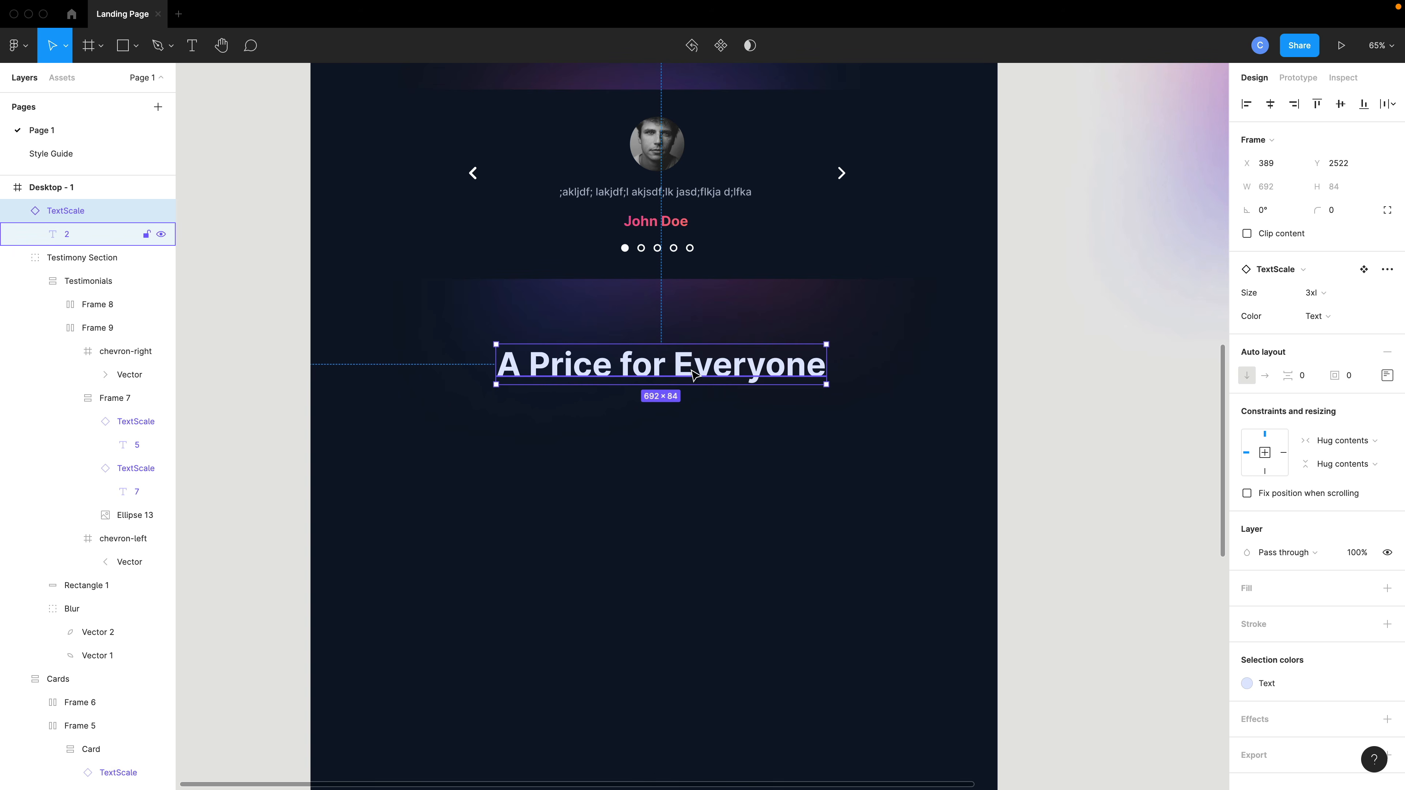
Paste a second TextScale below the heading, set it to size md and Muted, reading Three tiers to meet your needs.
key("super+v")
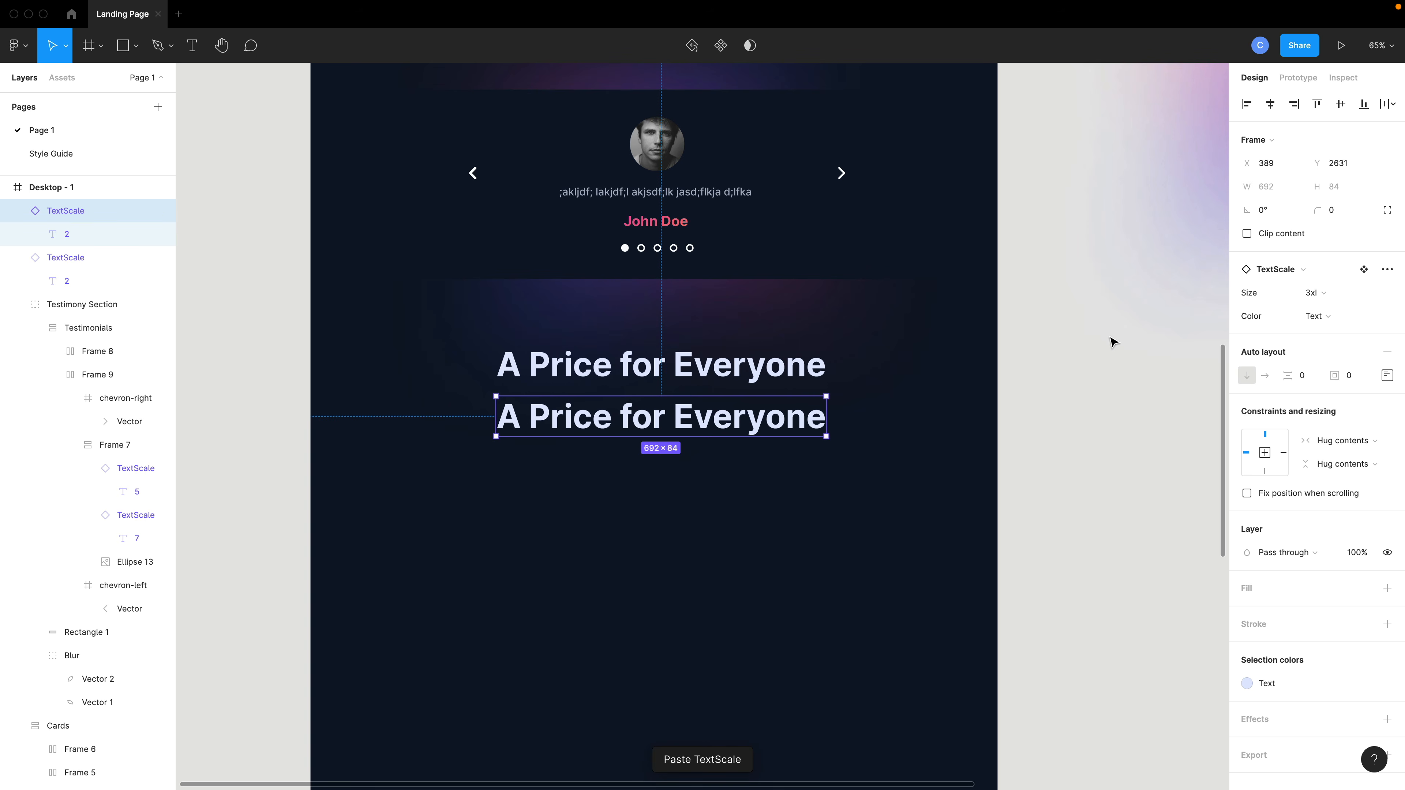
left_click(1311, 293)
left_click(1313, 329)
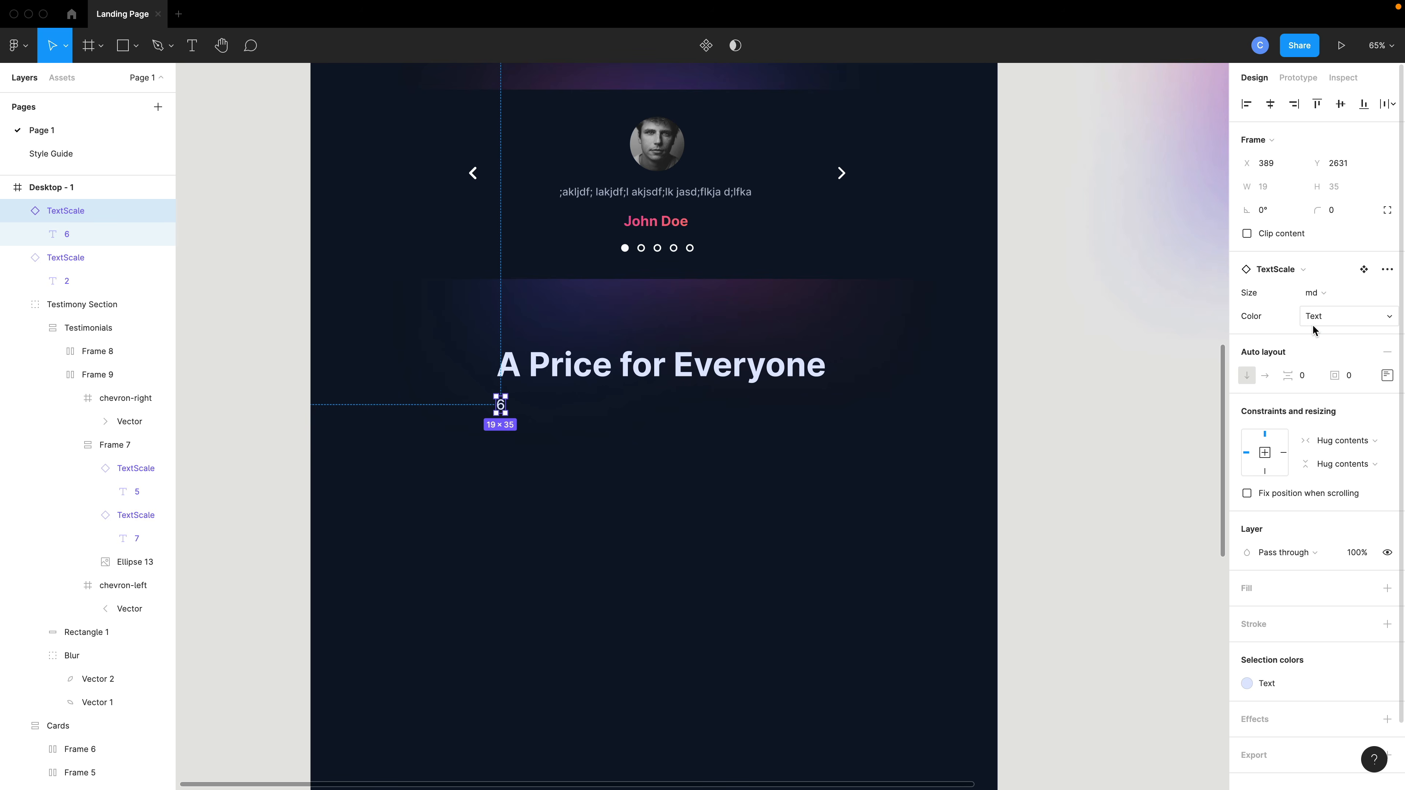
left_click(1314, 325)
left_click(1316, 333)
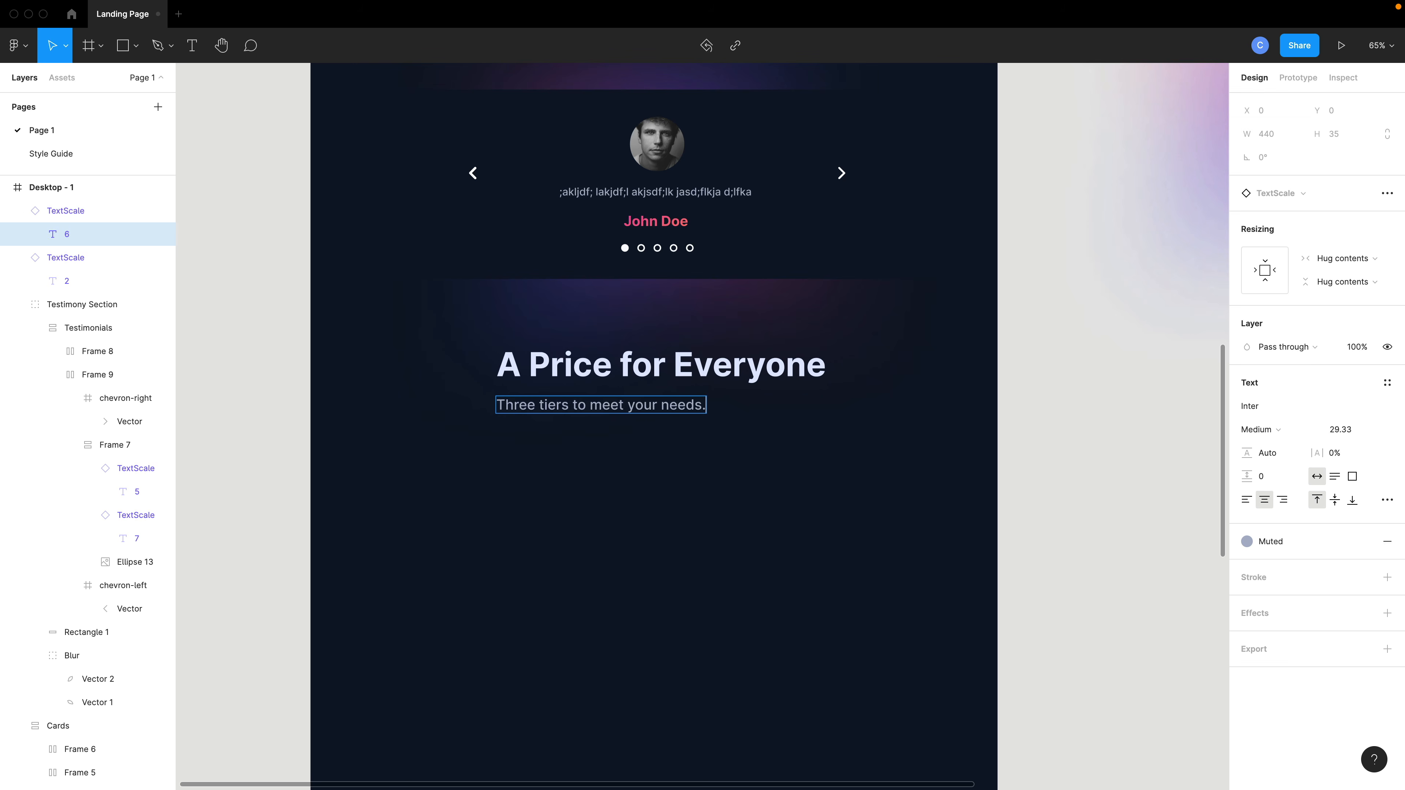
key("Escape")
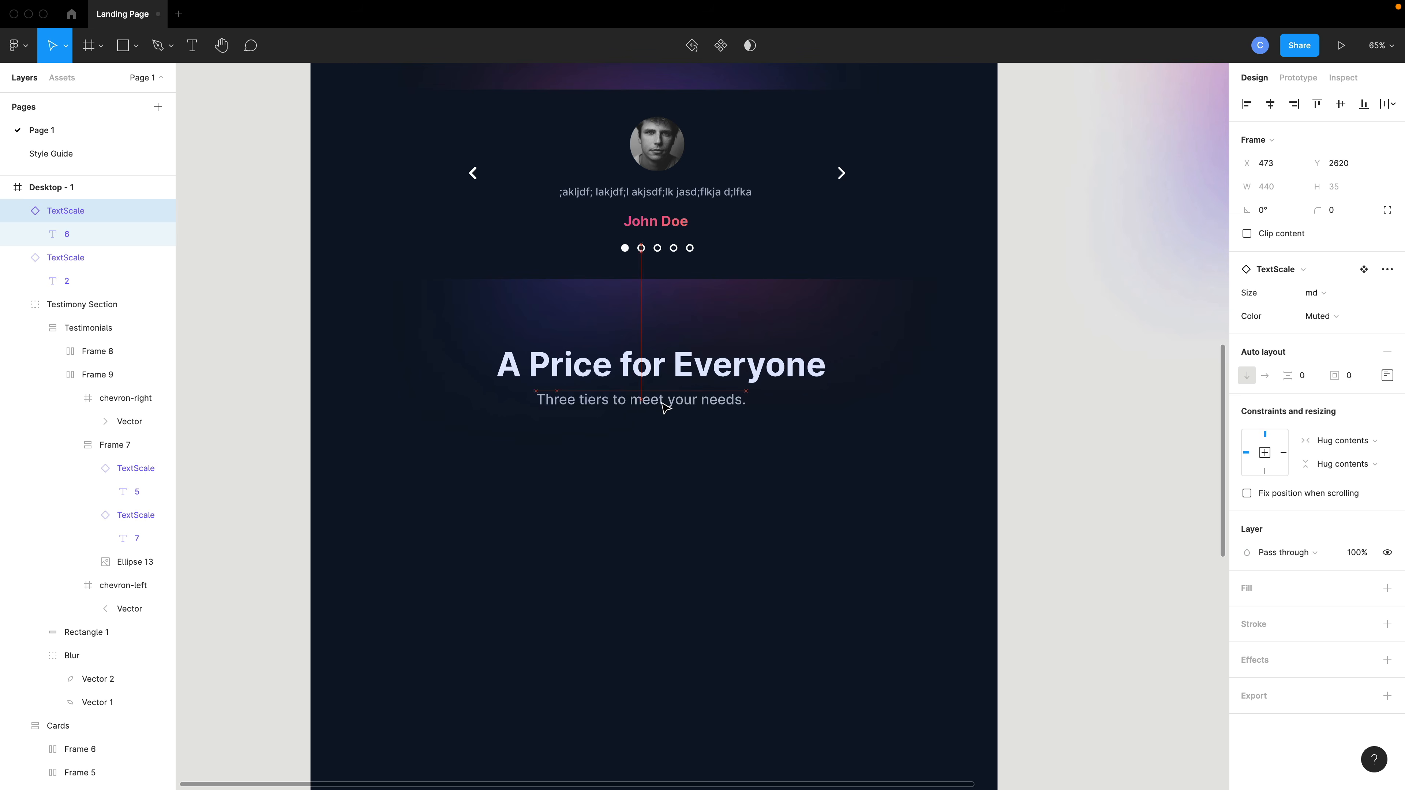
key("Escape")
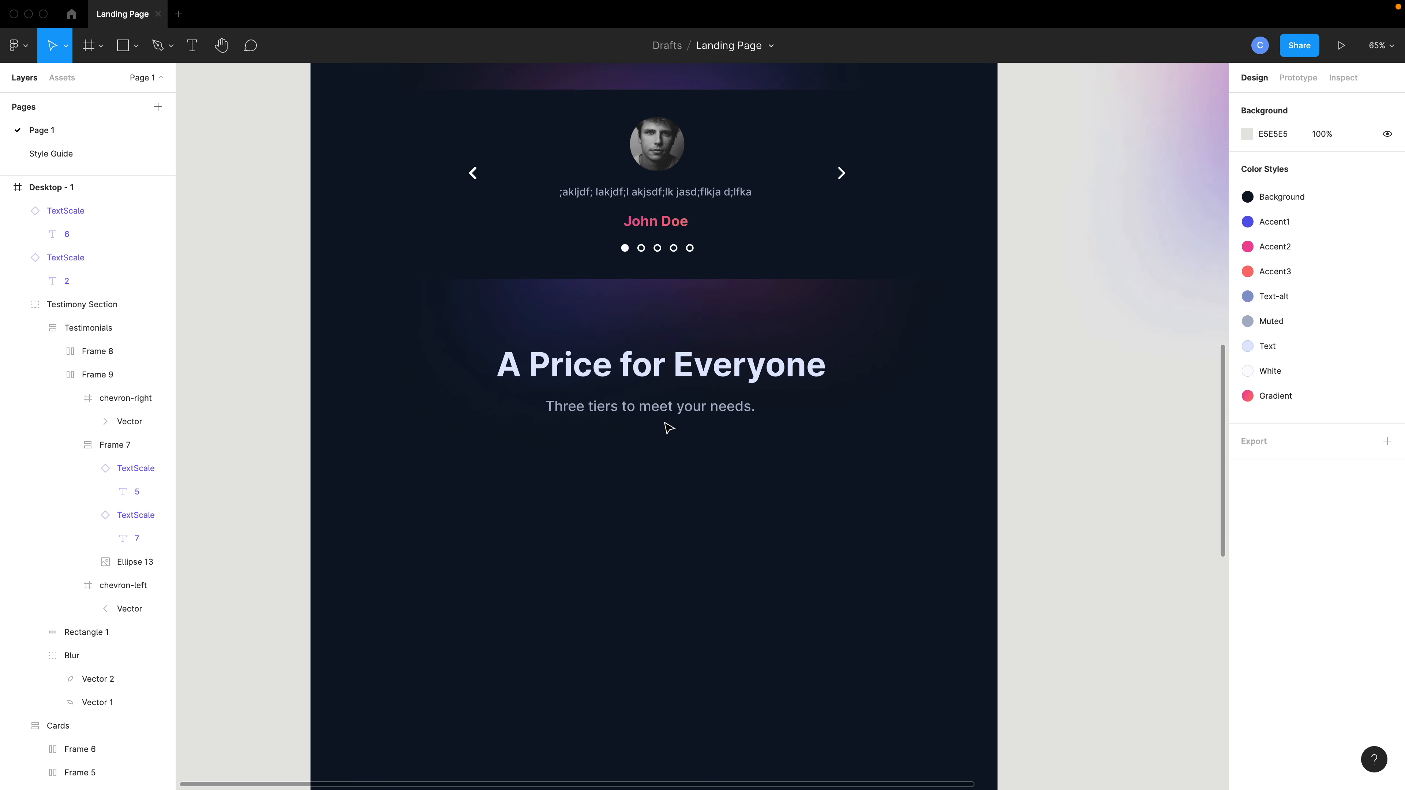
Wrap the heading and subtitle in a centered vertical auto layout frame with 20 spacing and nudge it into place.
left_click(657, 385)
left_click(662, 407, "shift")
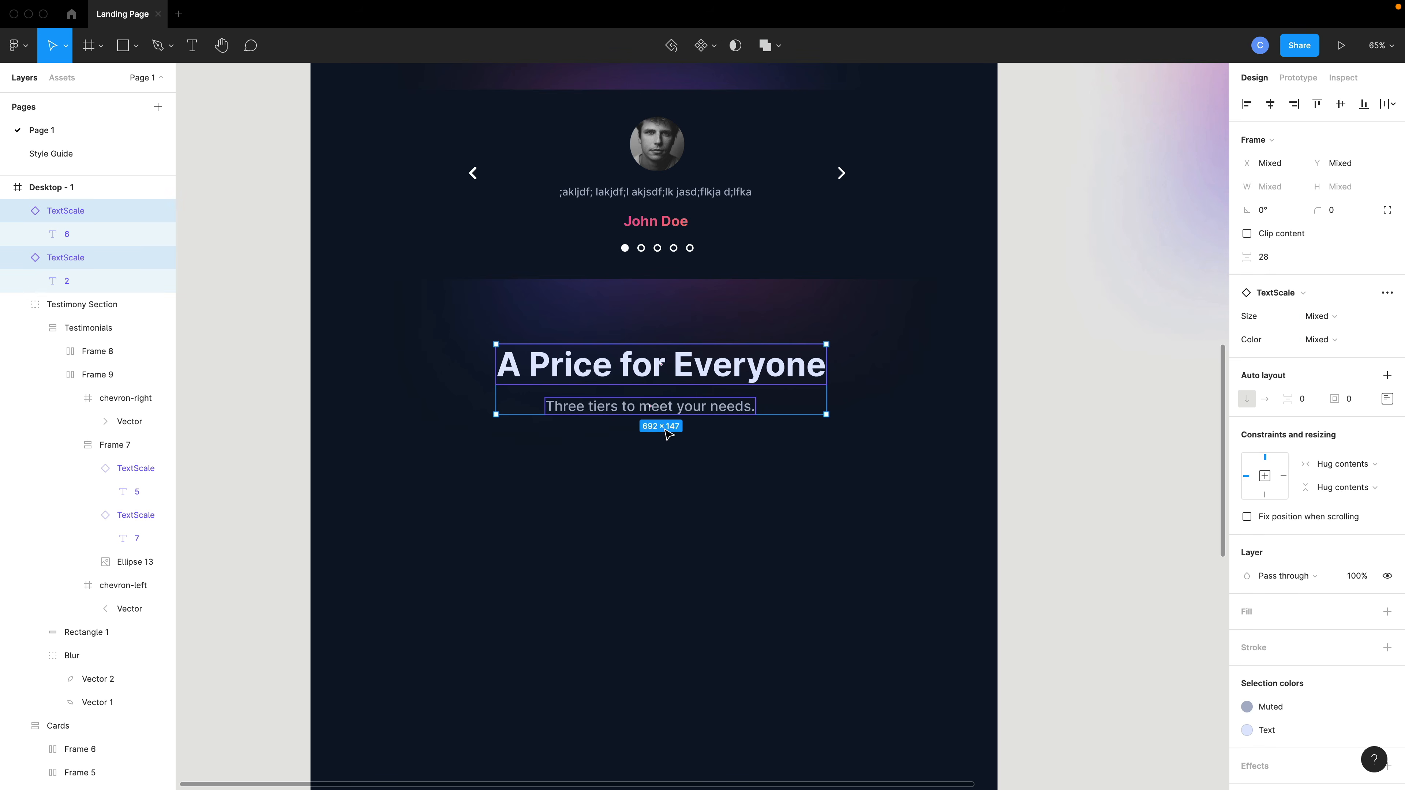
key("shift+a")
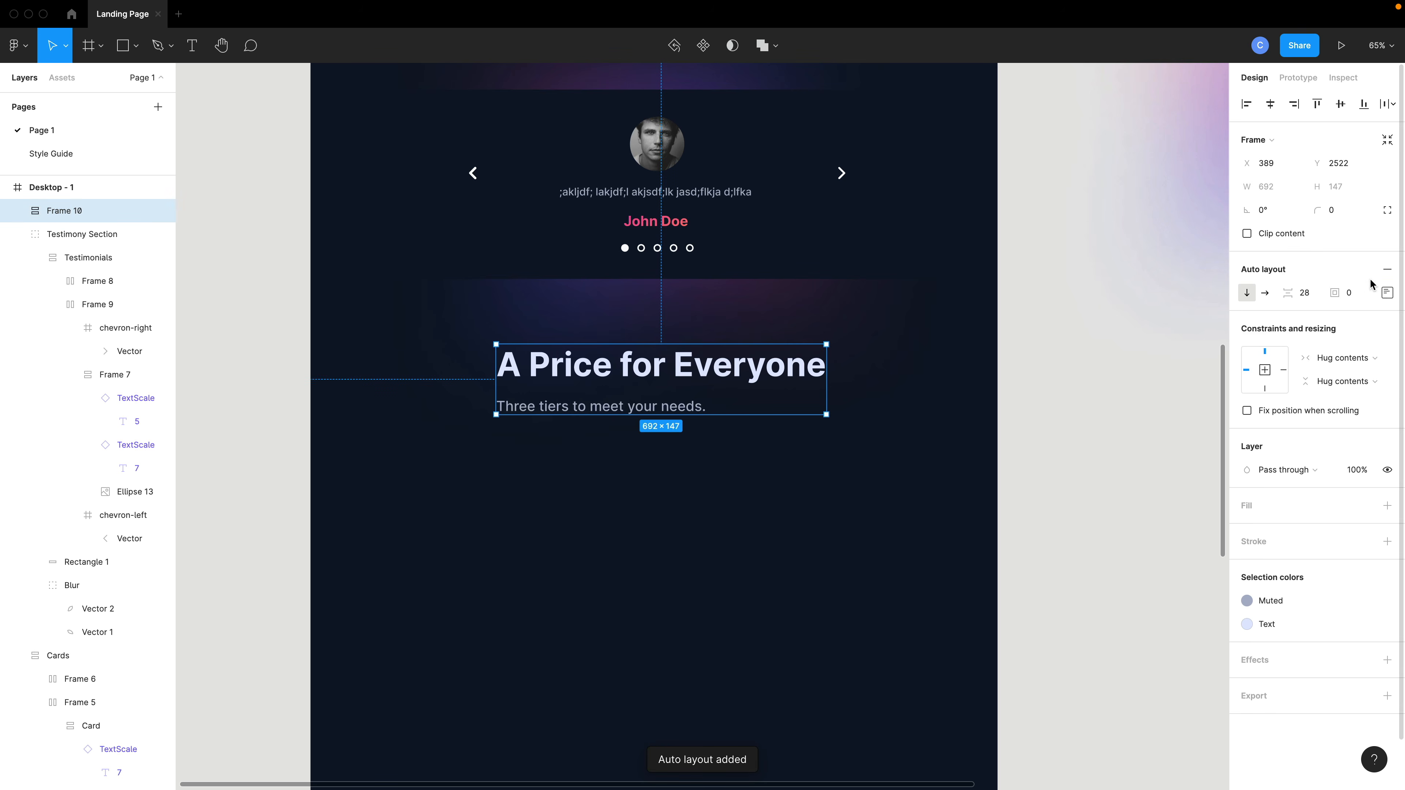
left_click(1387, 293)
left_click(1337, 355)
left_click_drag(1289, 294, 1282, 298)
left_click(655, 430)
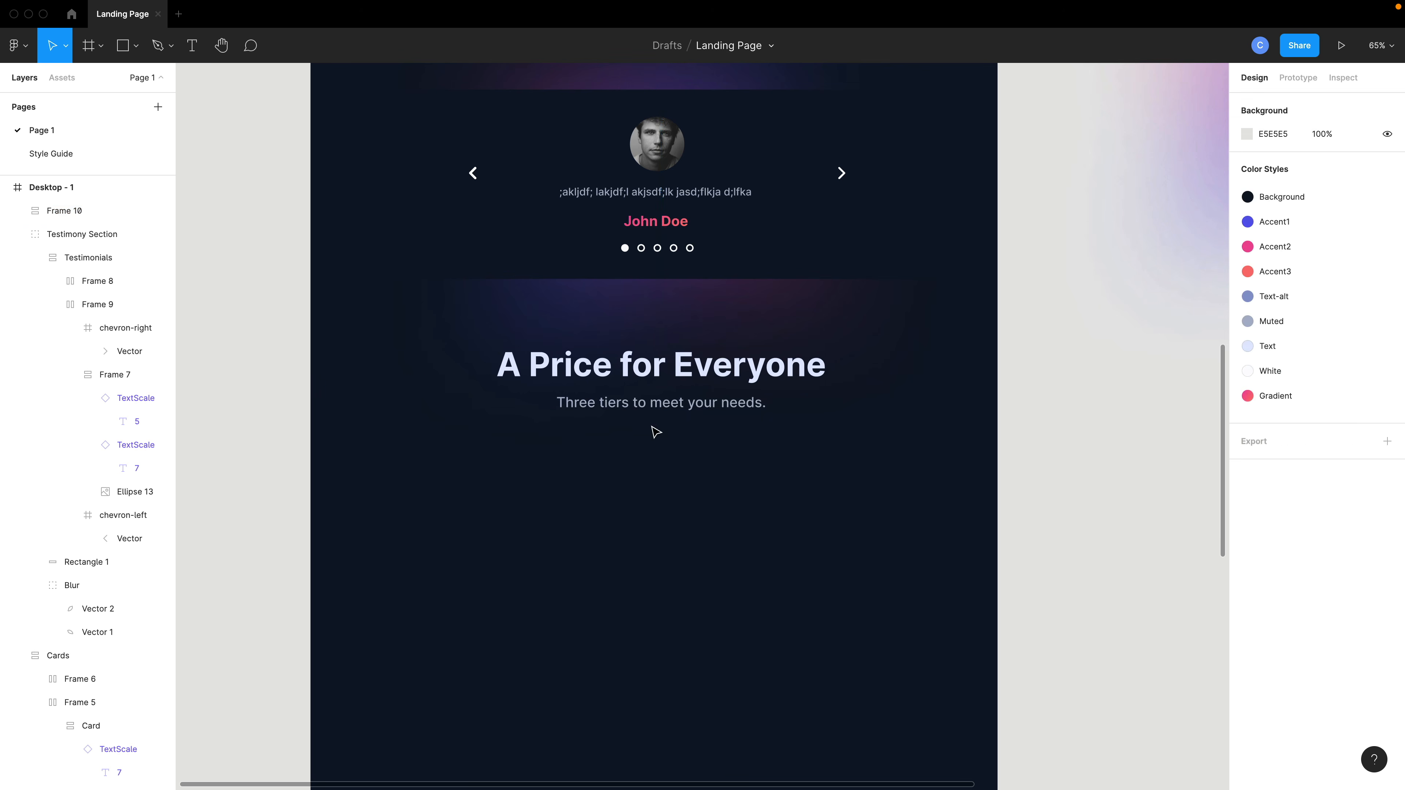
mouse_move(631, 406)
left_mouse_down()
mouse_move(609, 406)
mouse_move(624, 408)
left_mouse_up()
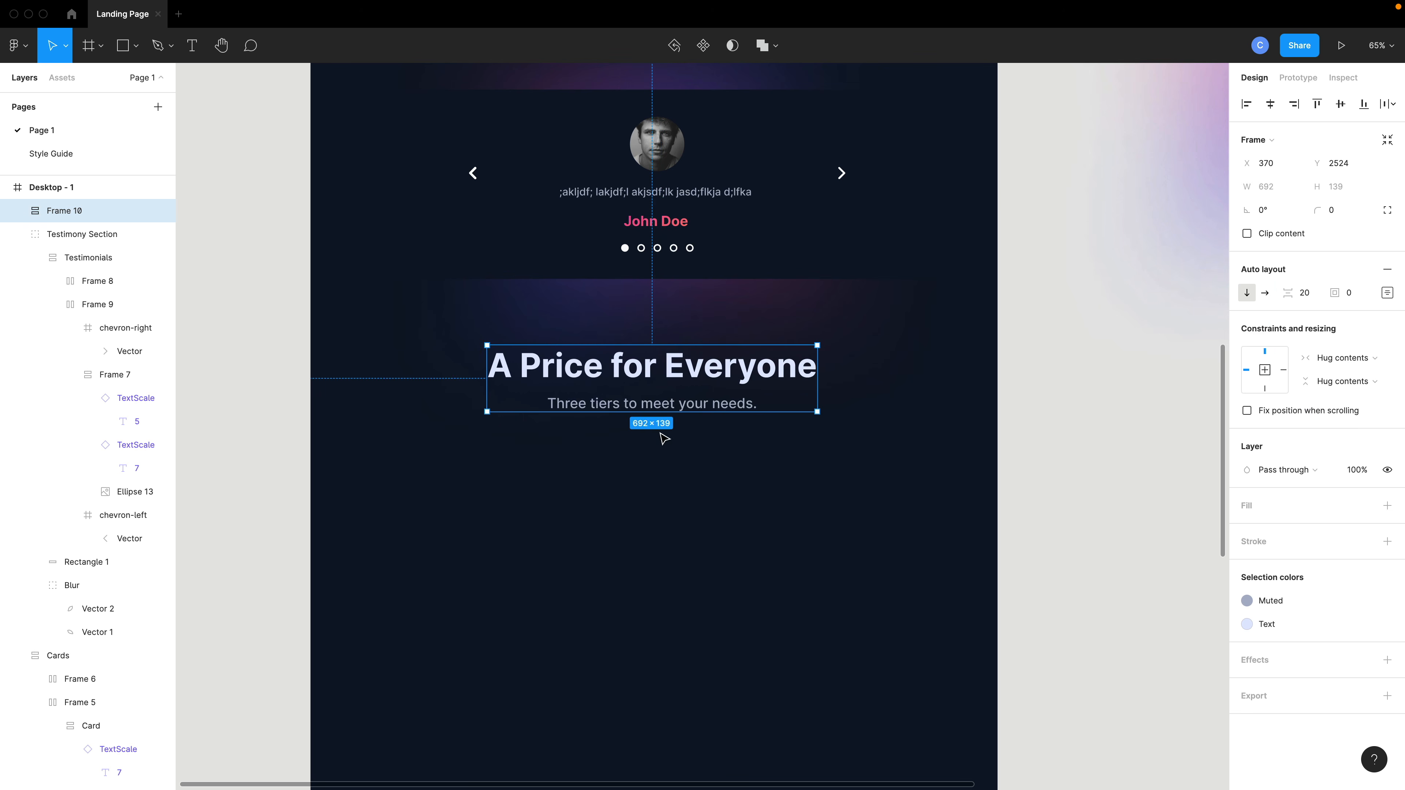
scroll(619, 388, "up", 8)
scroll(684, 627, "down", 7)
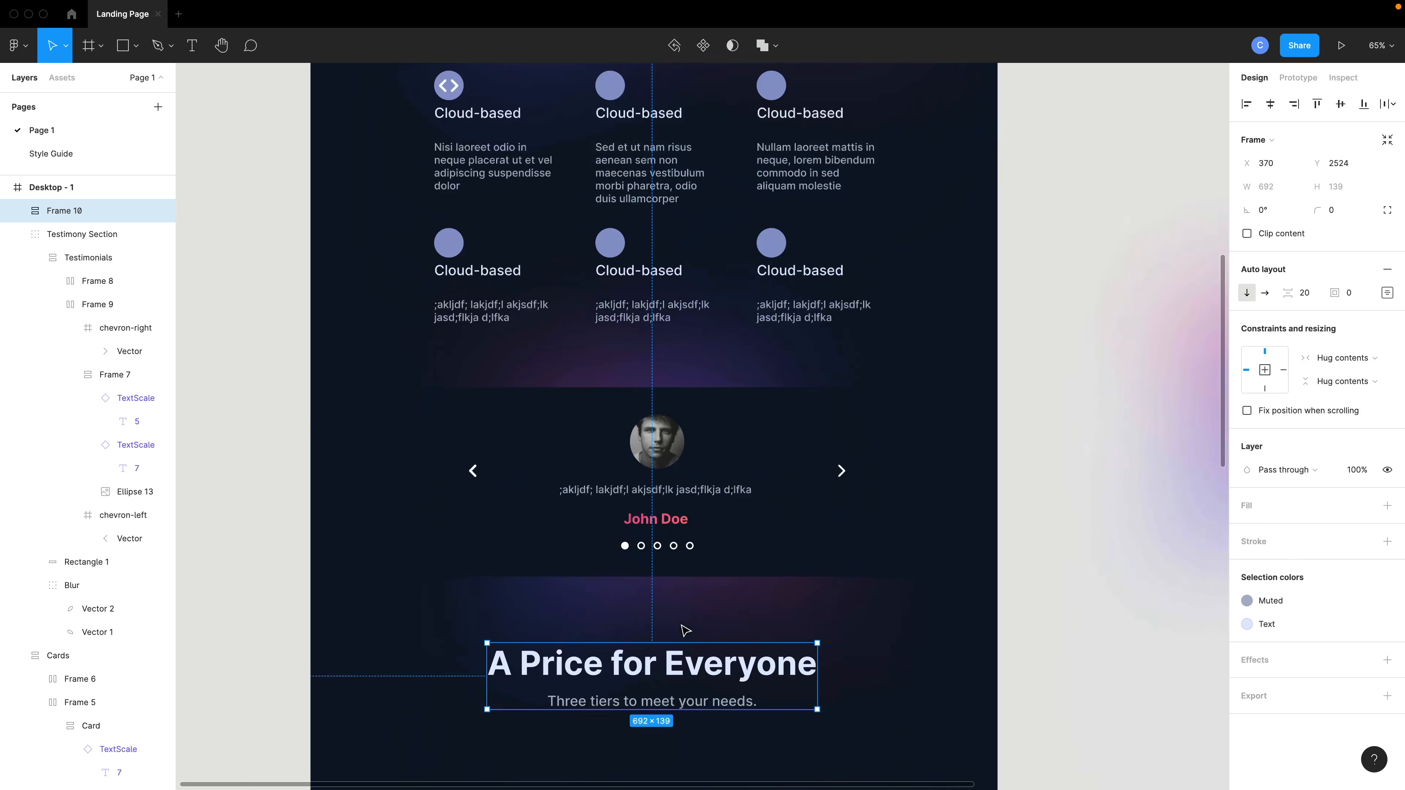
left_click(663, 602)
scroll(625, 598, "up", 3, "ctrl")
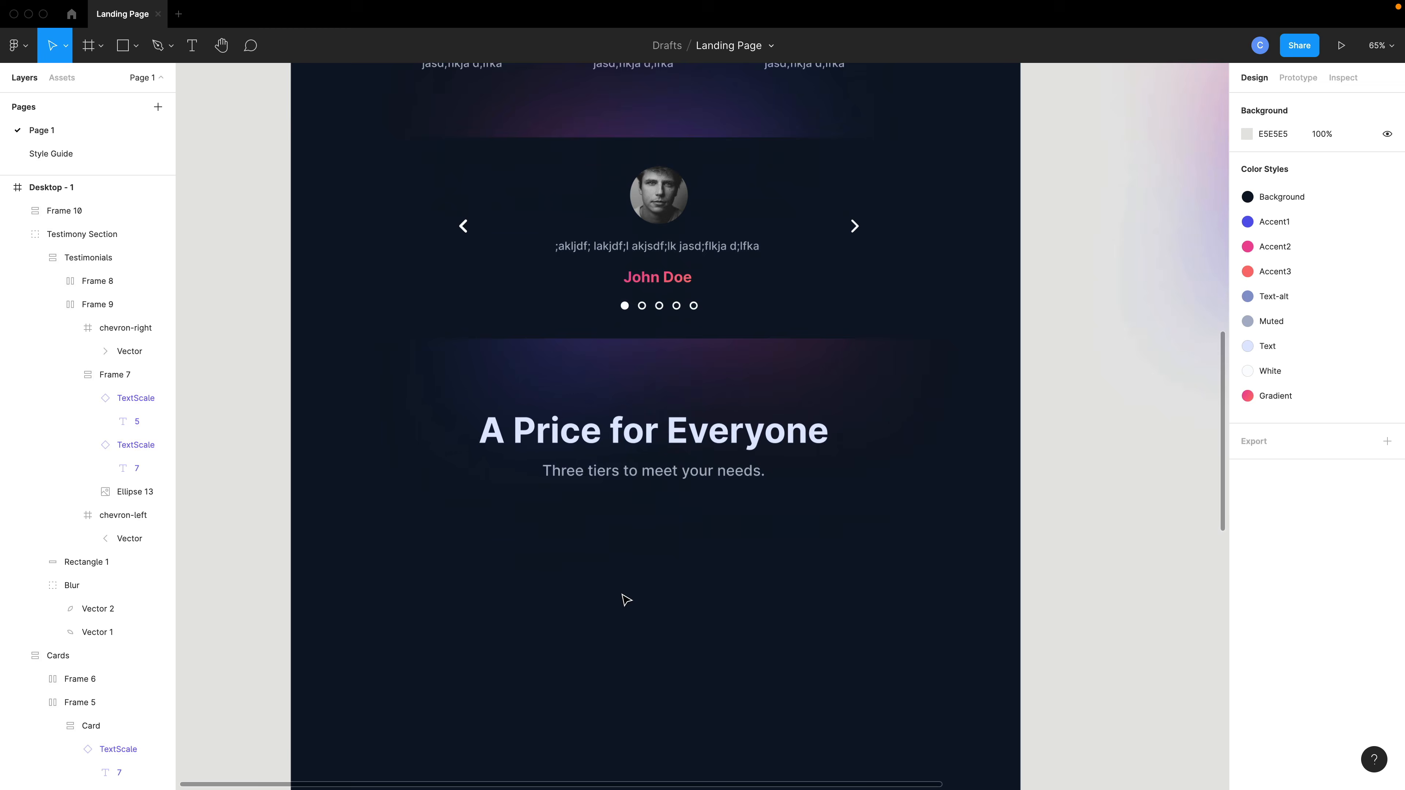
scroll(626, 600, "down", 1)
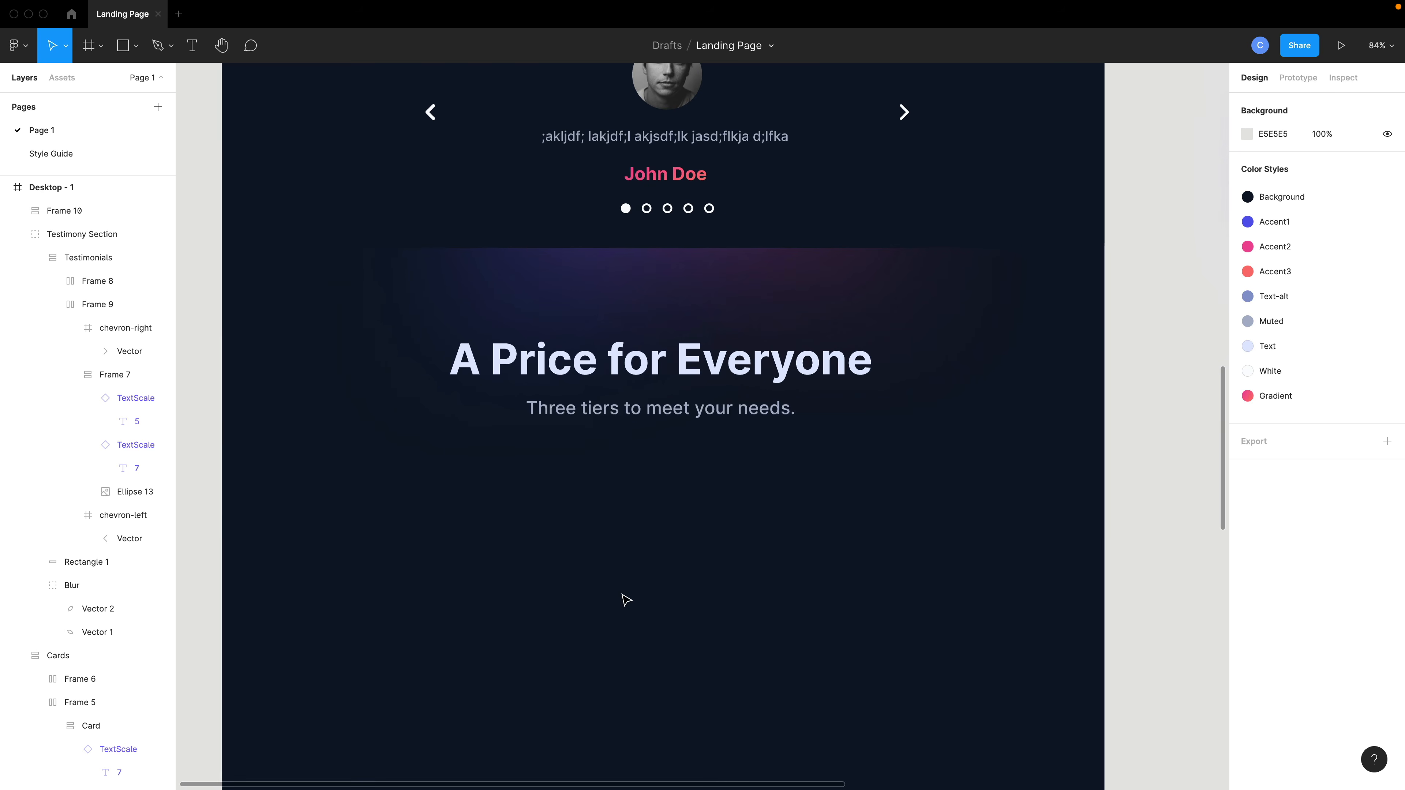
scroll(626, 599, "left", 3)
scroll(626, 600, "down", 1)
scroll(626, 600, "right", 4)
scroll(626, 600, "down", 1)
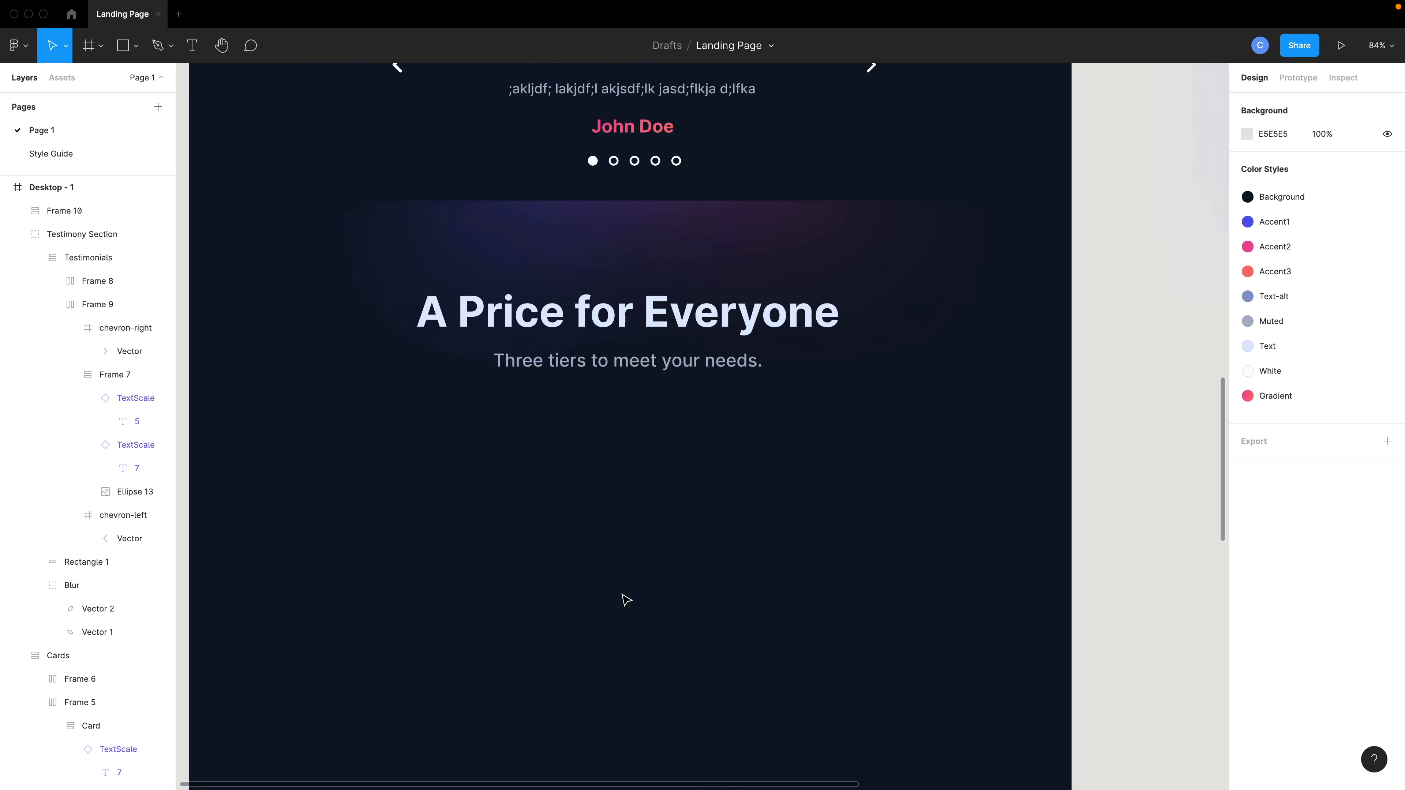
scroll(626, 599, "down", 2)
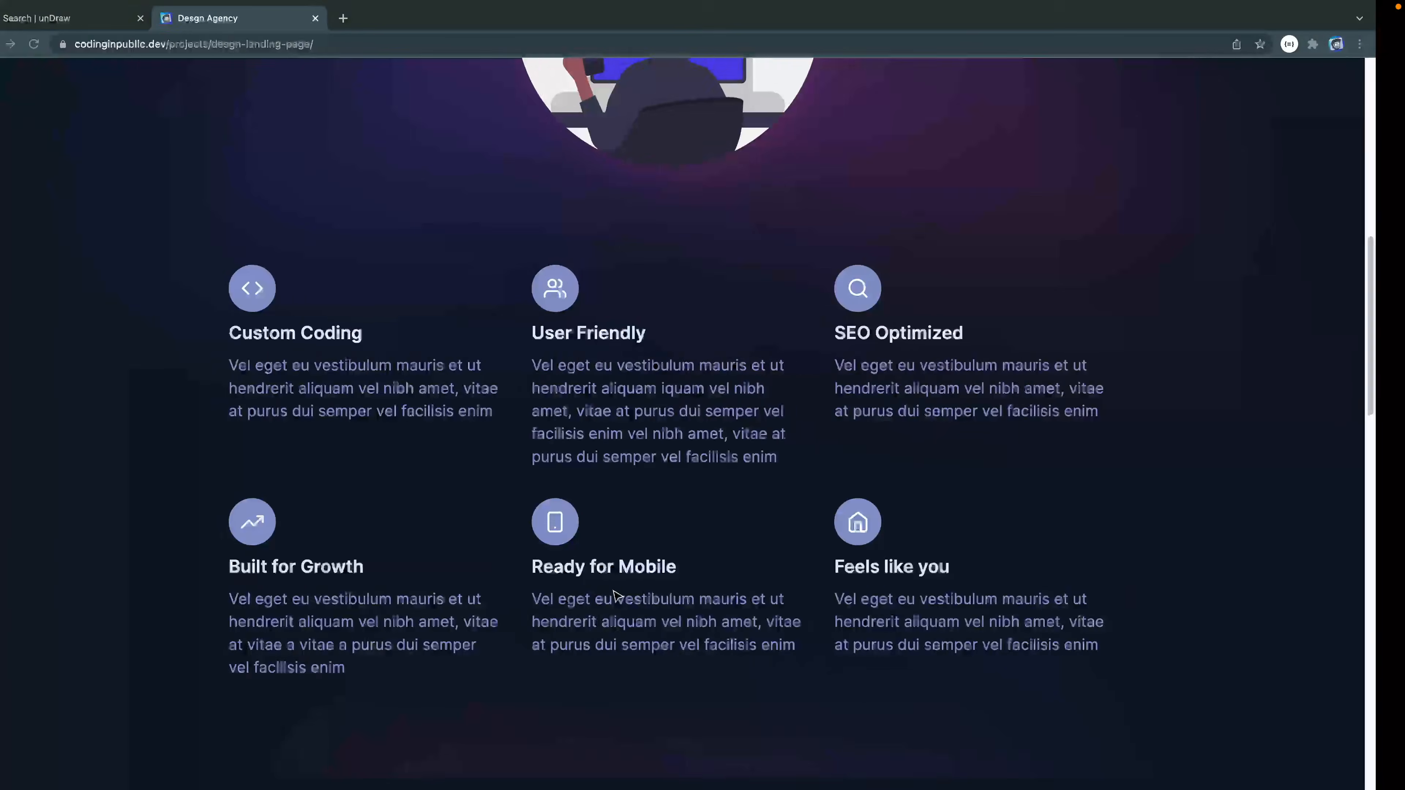
Examine the pricing cards section on the reference landing page in the browser.
scroll(612, 590, "down", 15)
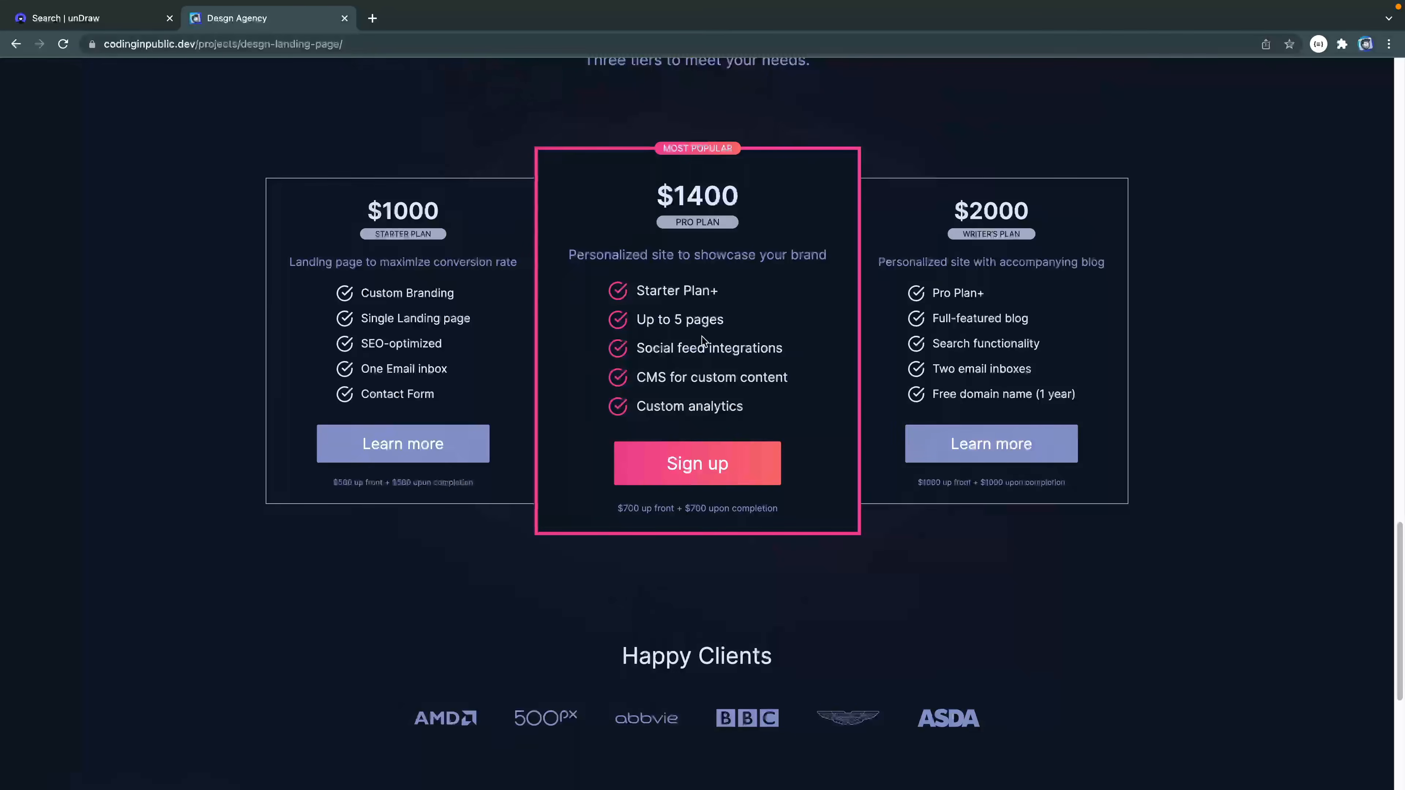
scroll(640, 477, "up", 4)
scroll(556, 570, "down", 2)
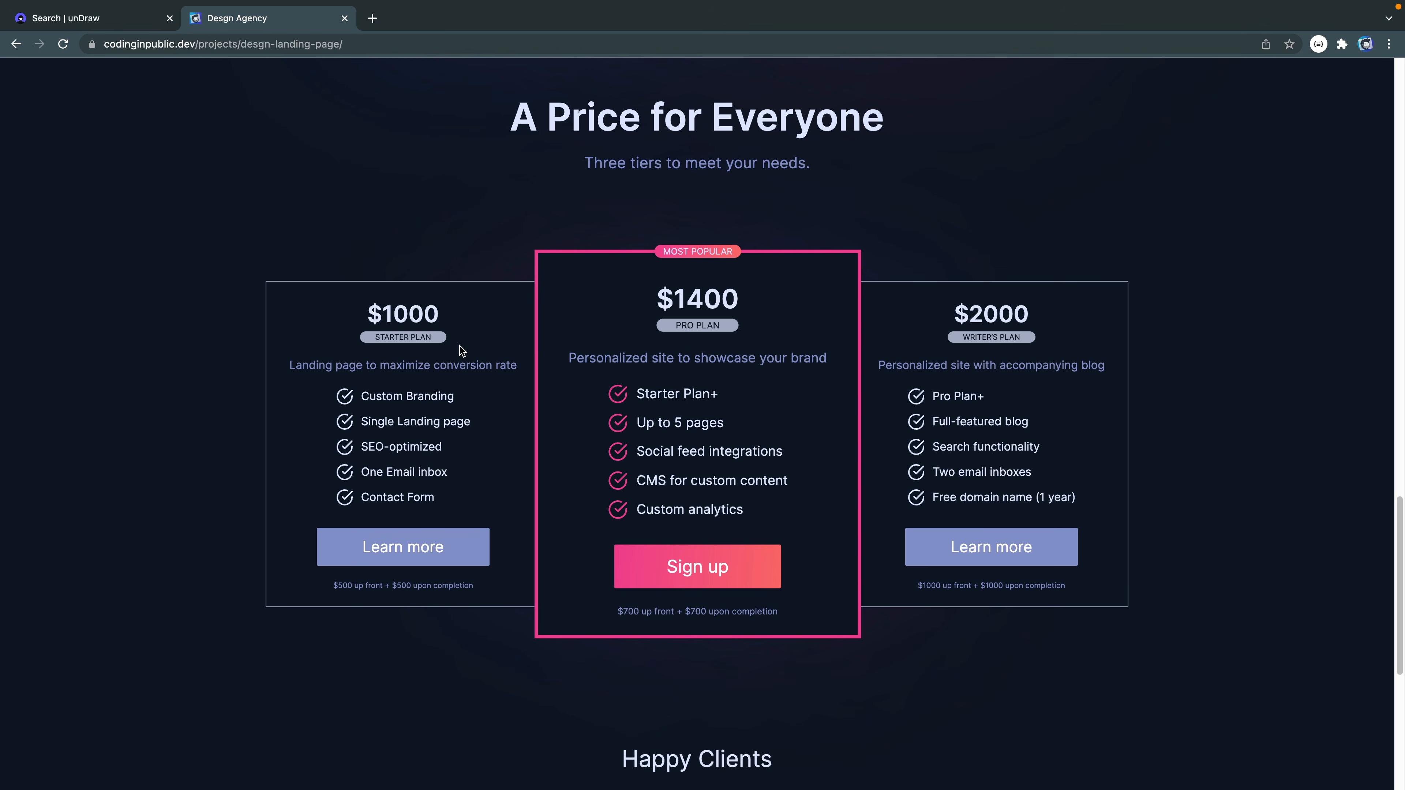
Return to the design and draw a rectangle about 333 × 468 below the pricing subtitle.
key("ctrl+Right")
key("r")
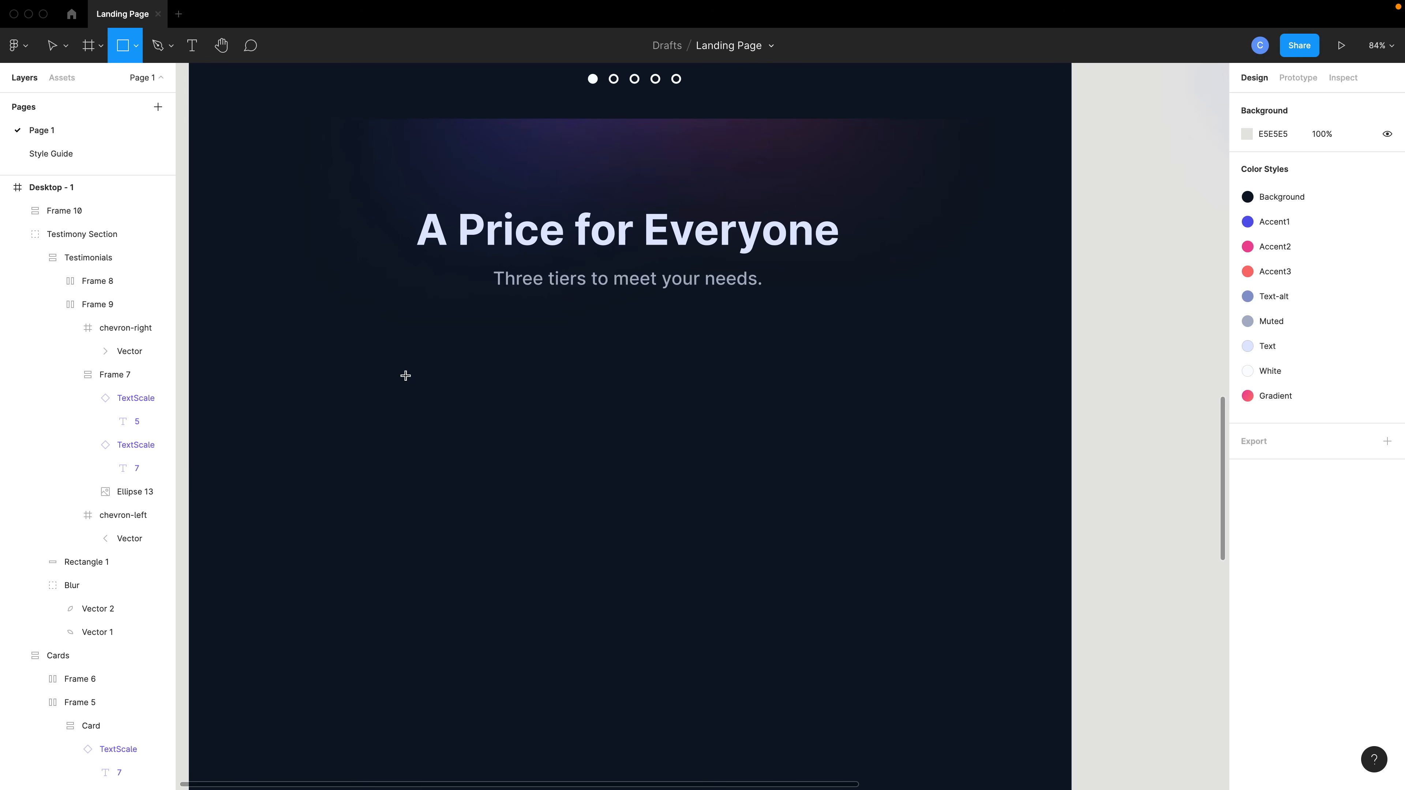
left_click_drag(406, 376, 610, 664)
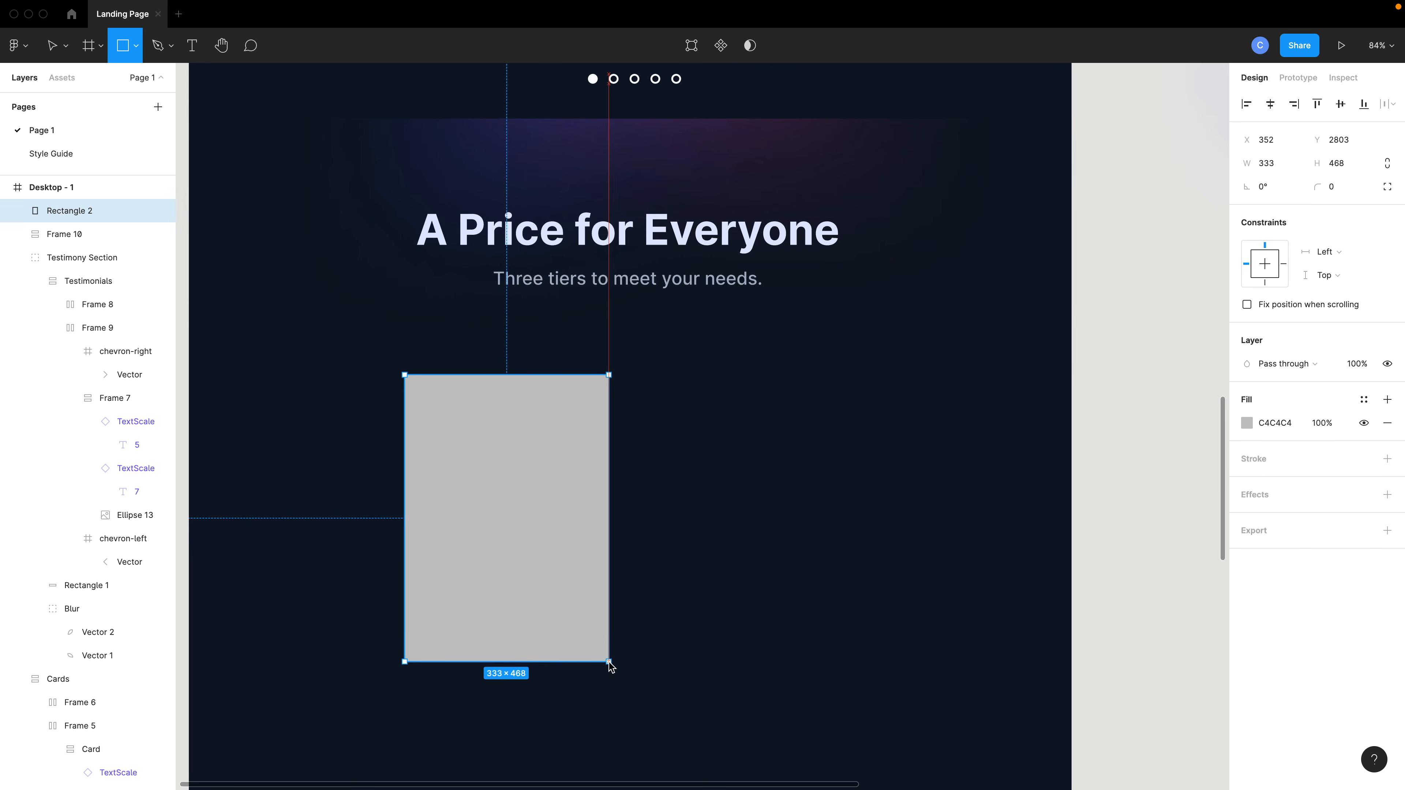
Remove the rectangle's fill and give it a 1-pixel Muted stroke instead.
left_click(1385, 424)
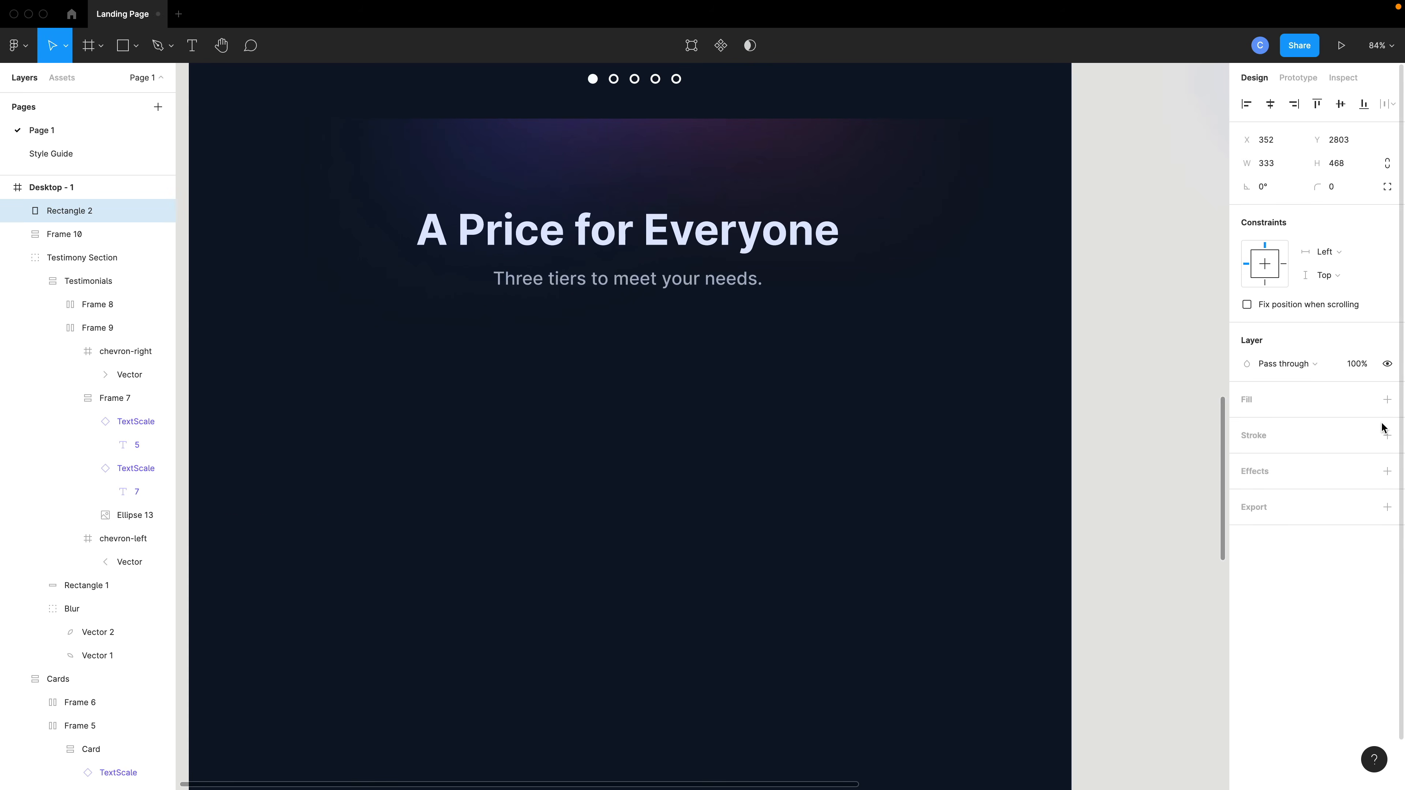
left_click(1386, 435)
left_click(1363, 435)
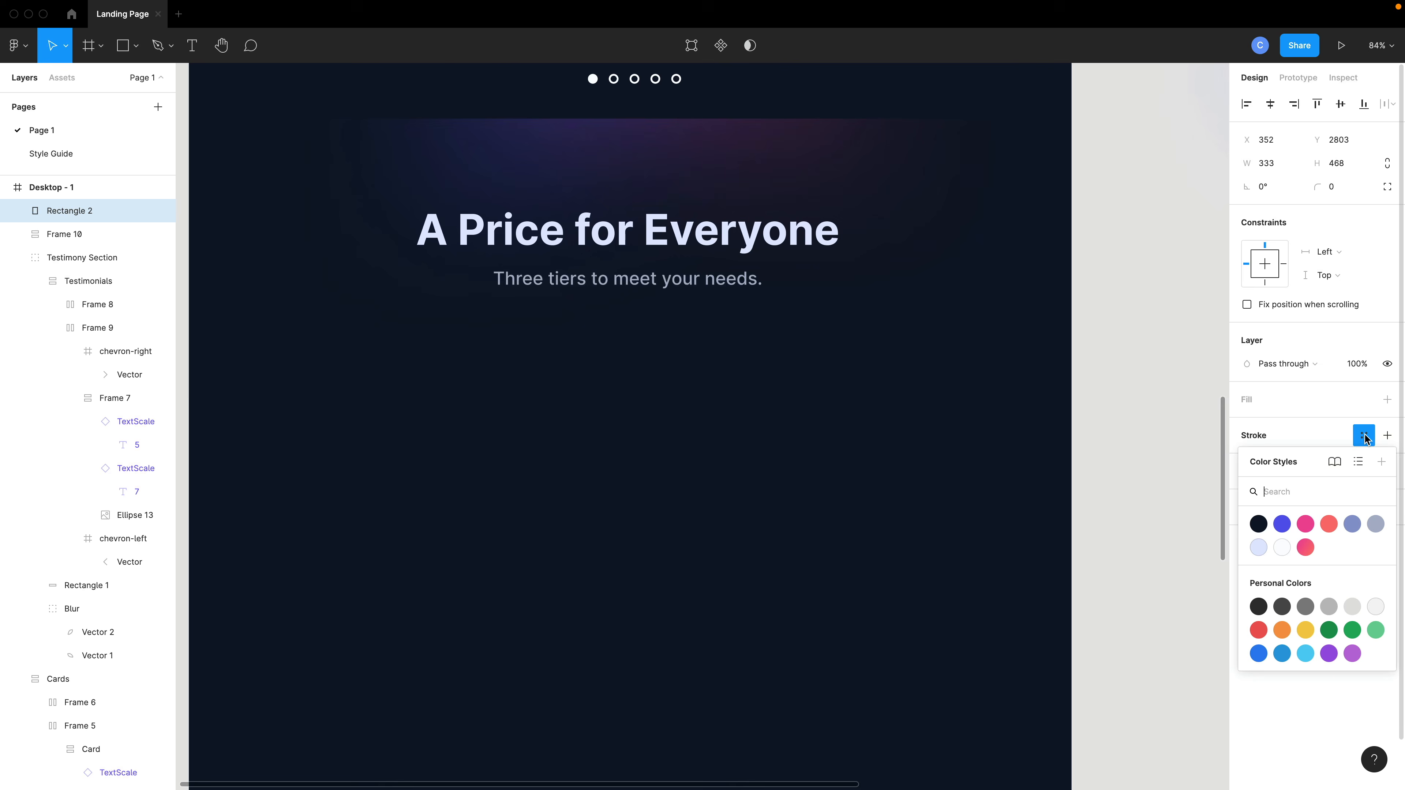
left_click(1373, 529)
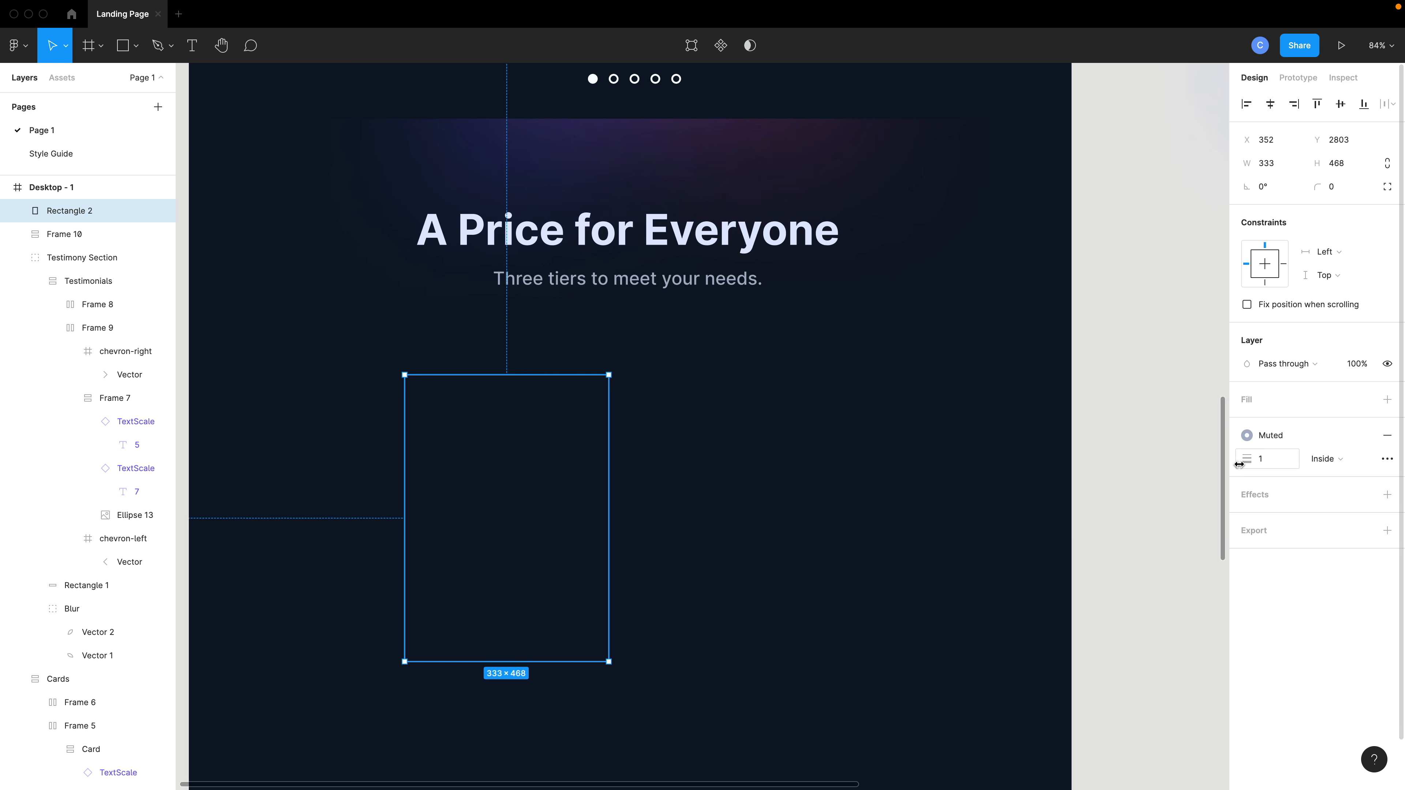
left_click(693, 533)
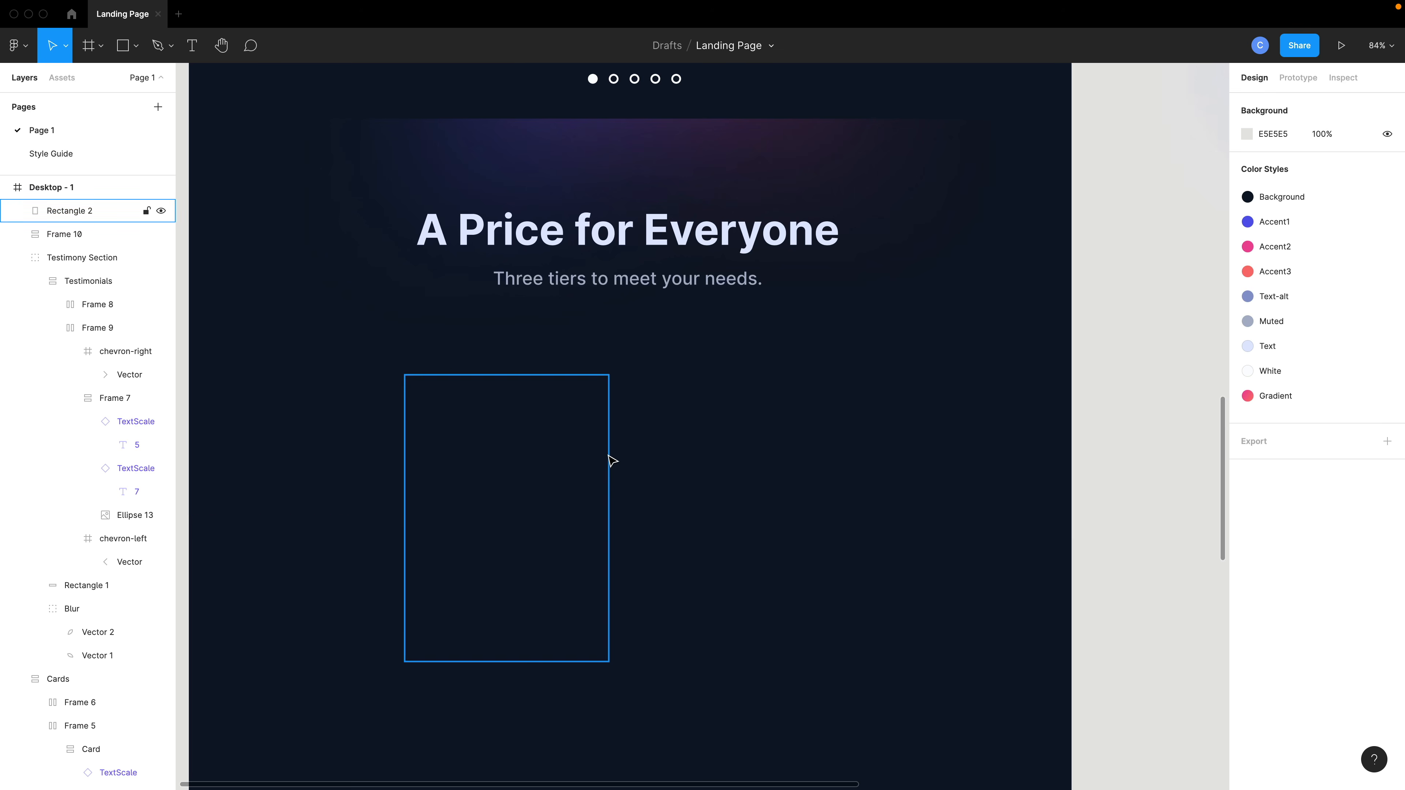
Delete the outlined rectangle from below the pricing heading.
left_click_drag(603, 476, 690, 476)
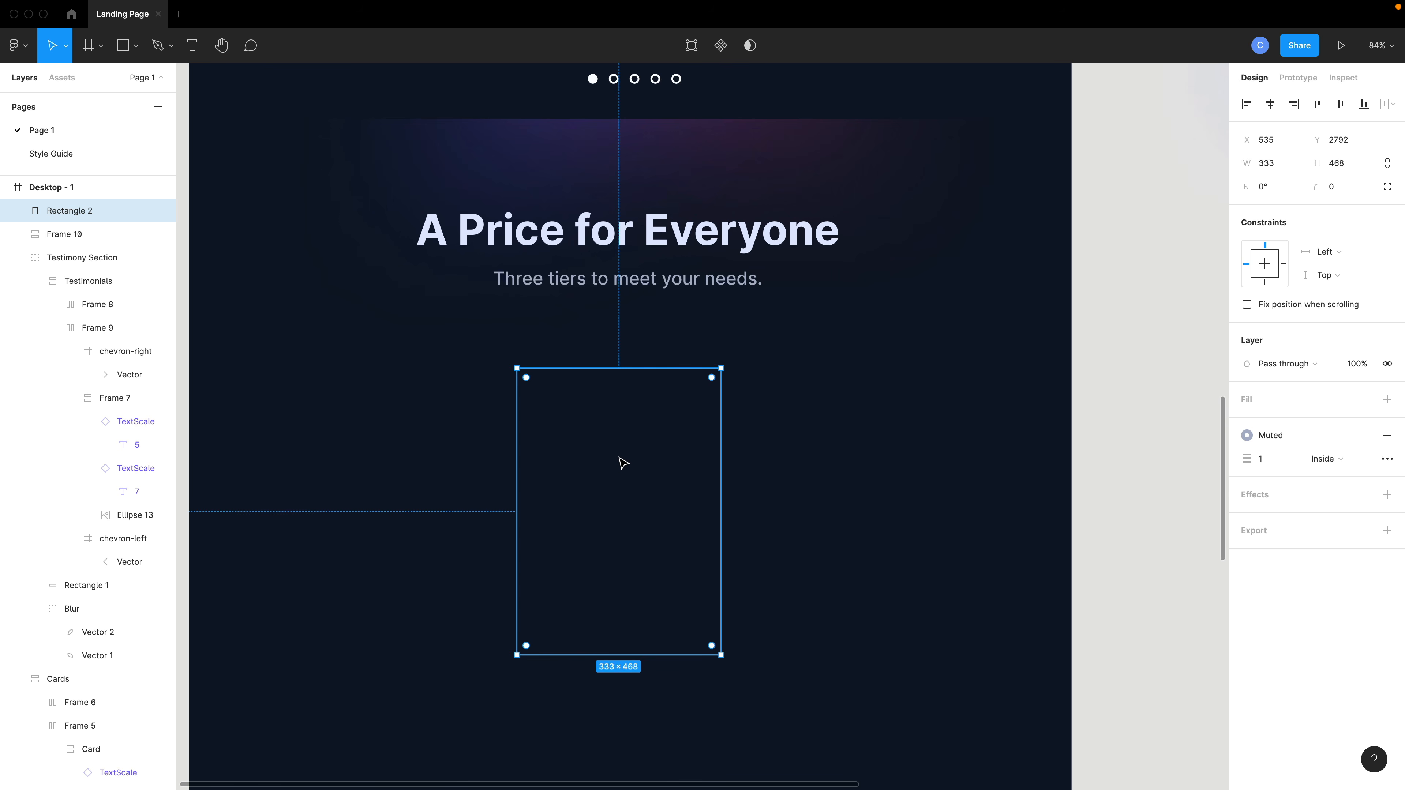
key("Delete")
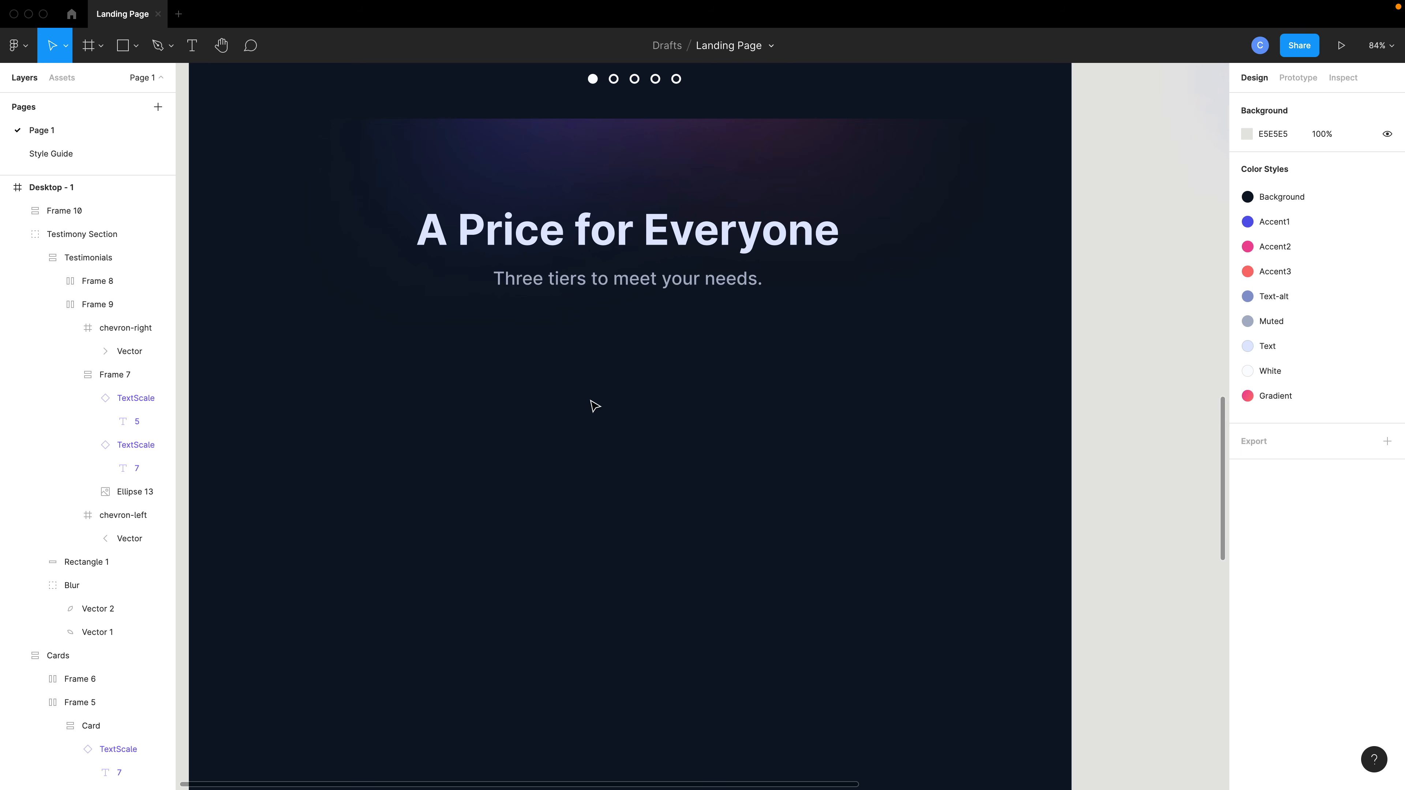
Duplicate the subtitle TextScale out of its frame and place the copy further below.
double_click(615, 287)
left_click_drag(615, 287, 615, 448)
left_click(661, 524)
left_click(617, 447)
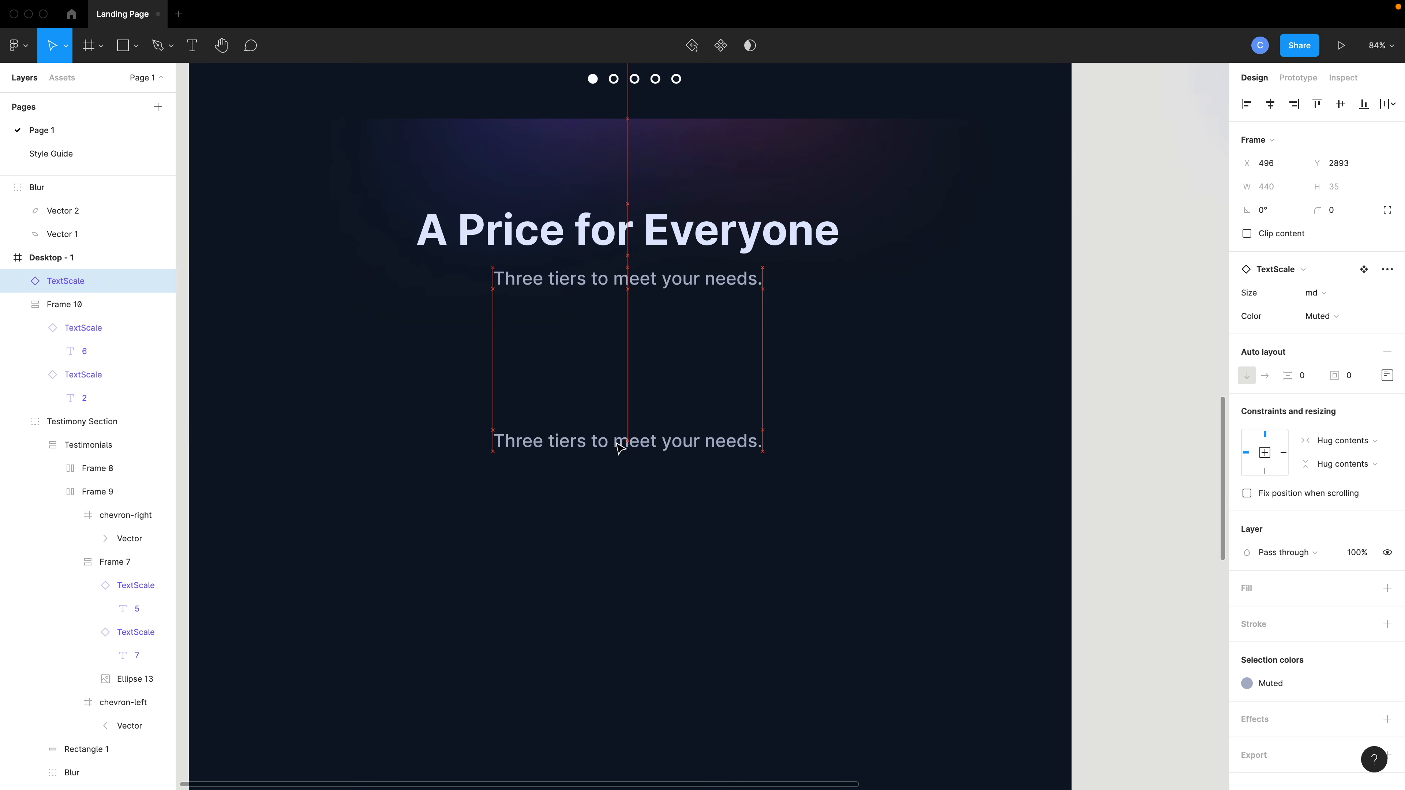
Set the copied TextScale's size to 2xl and its color to Text.
left_click(1321, 299)
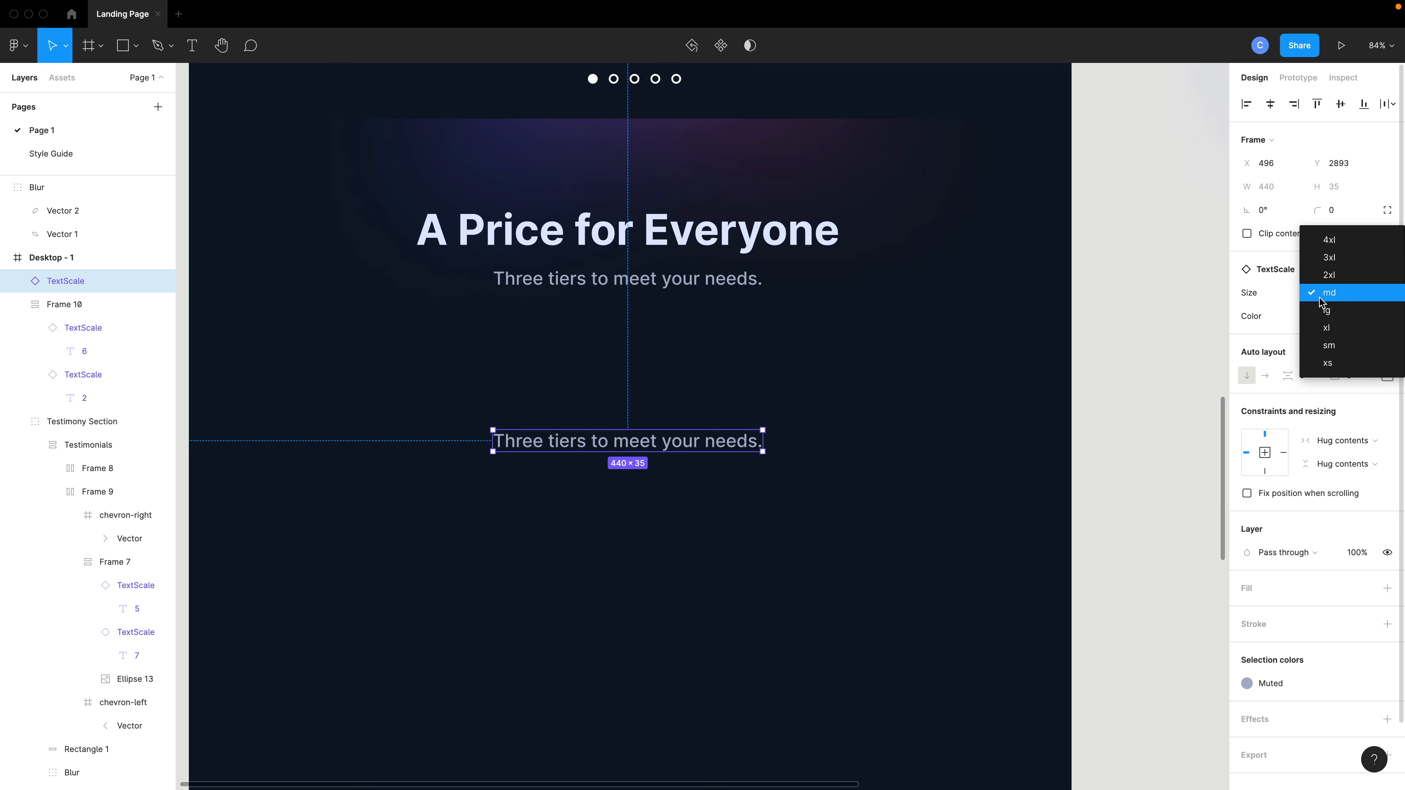
left_click(1329, 275)
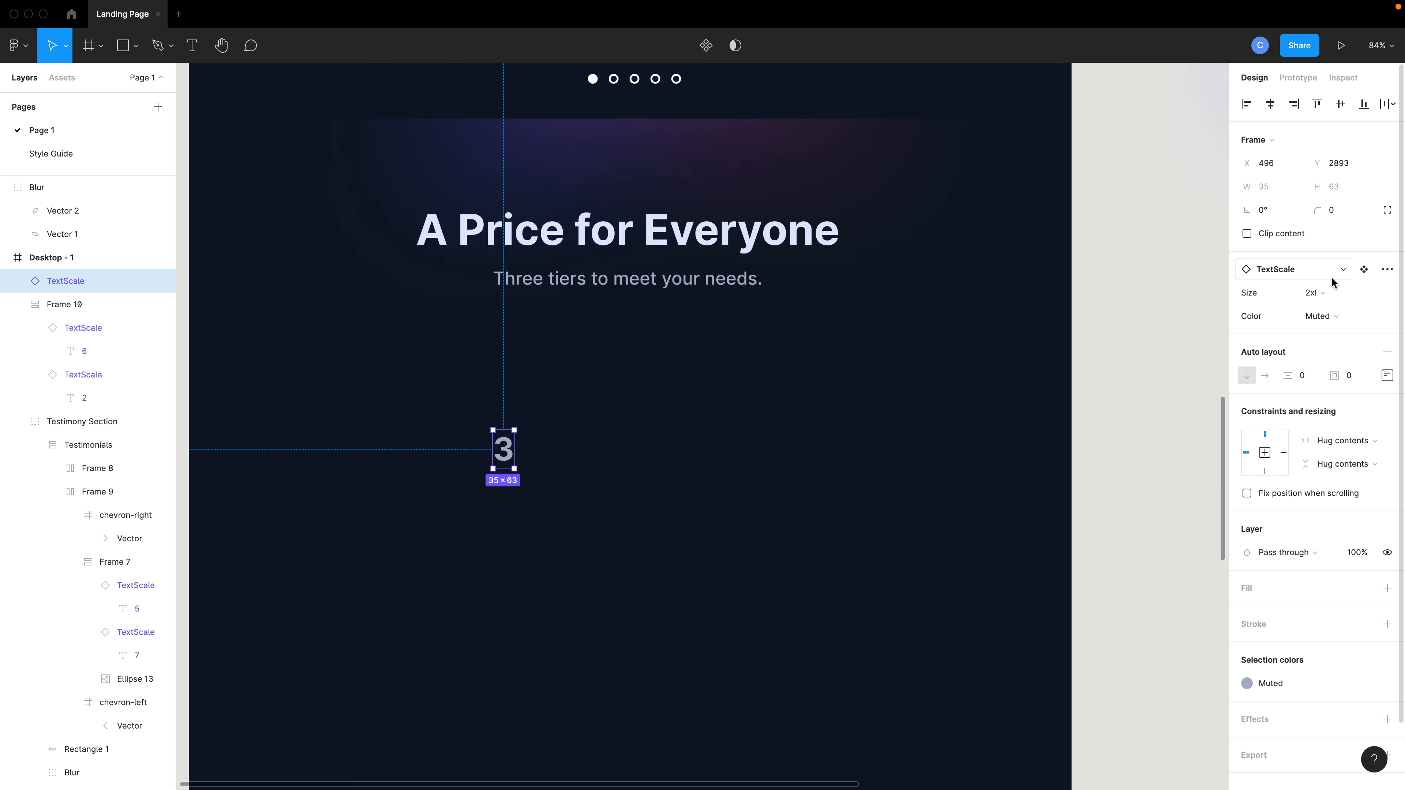
left_click(1322, 322)
left_click(1328, 299)
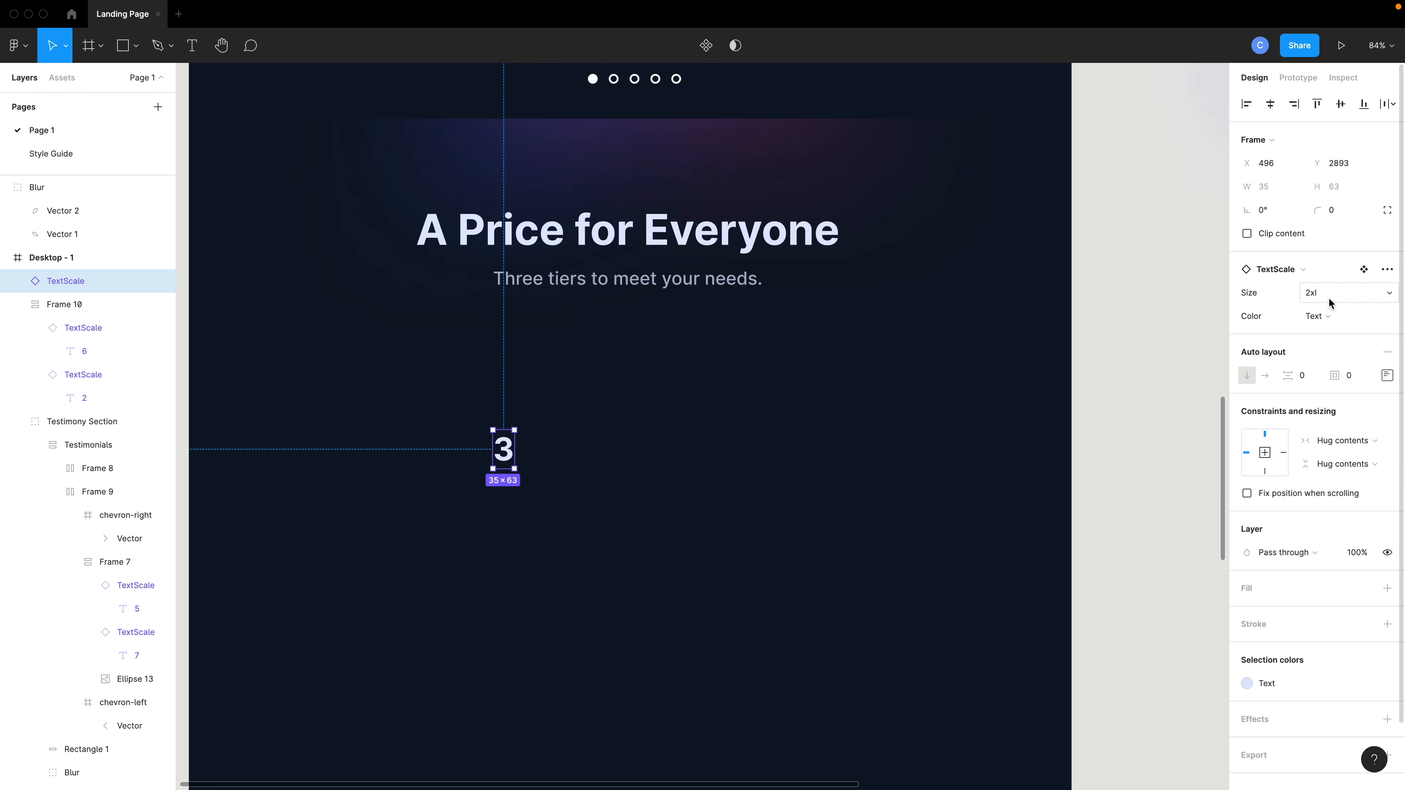
Change the large TextScale's text to $1000.
double_click(510, 459)
double_click(507, 458)
type("$1000")
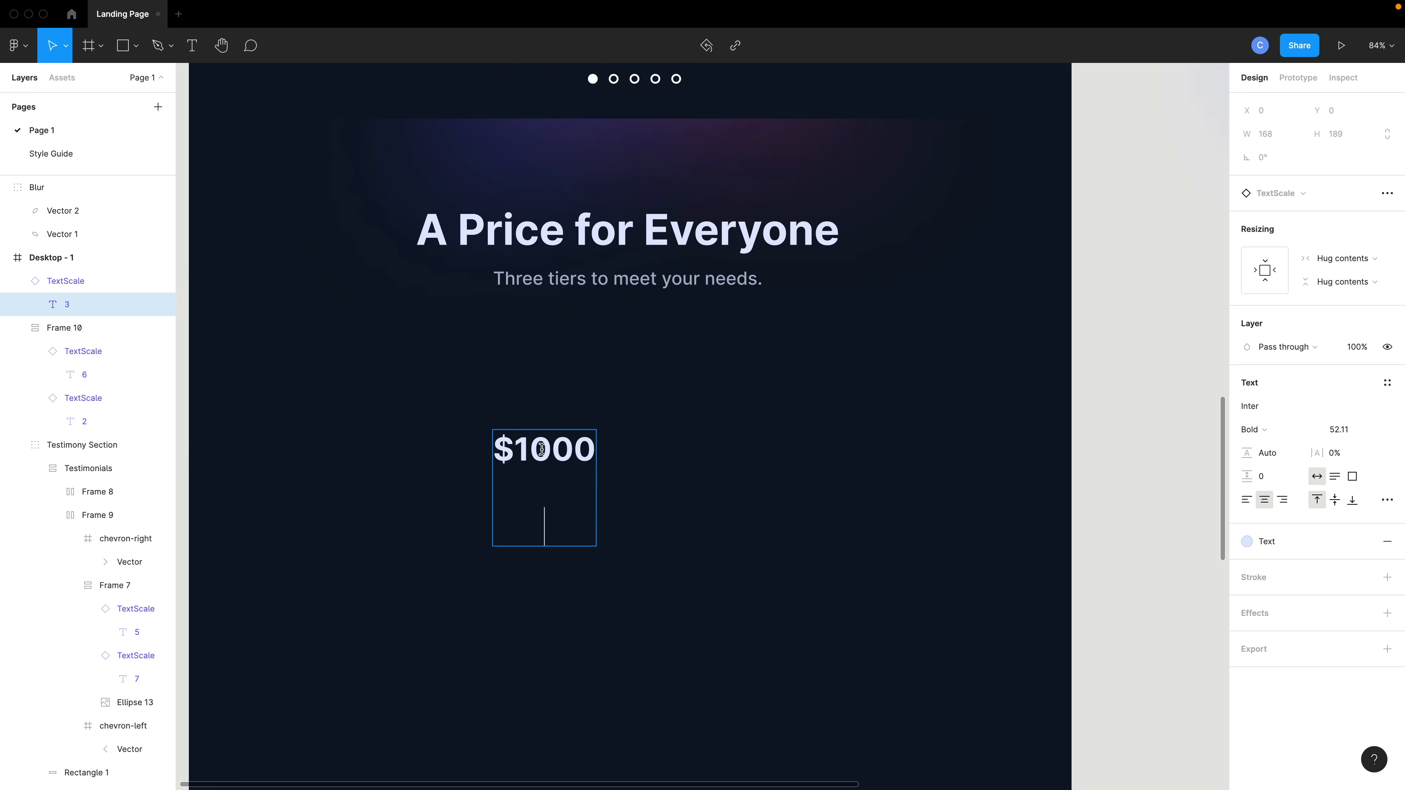
key("Escape")
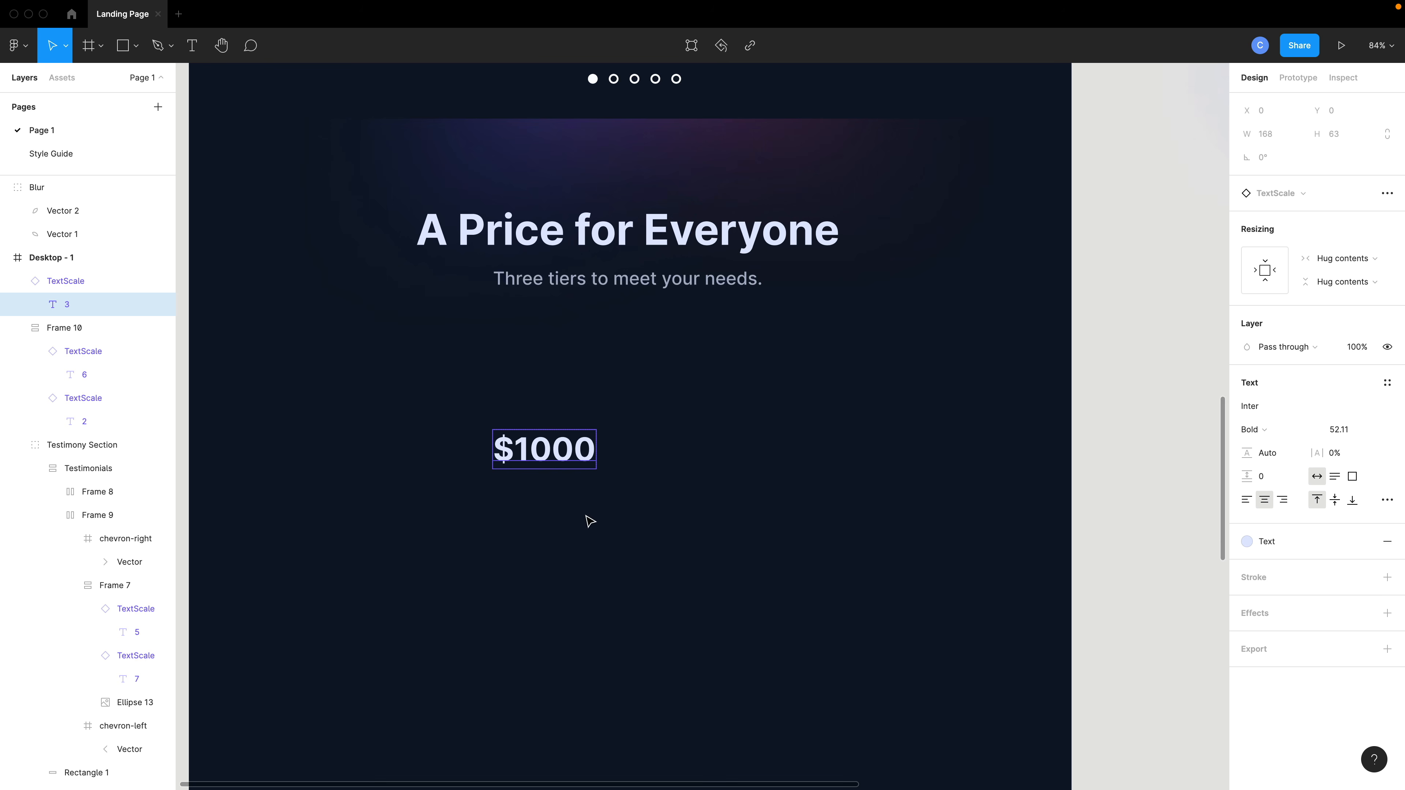
key("ctrl+v")
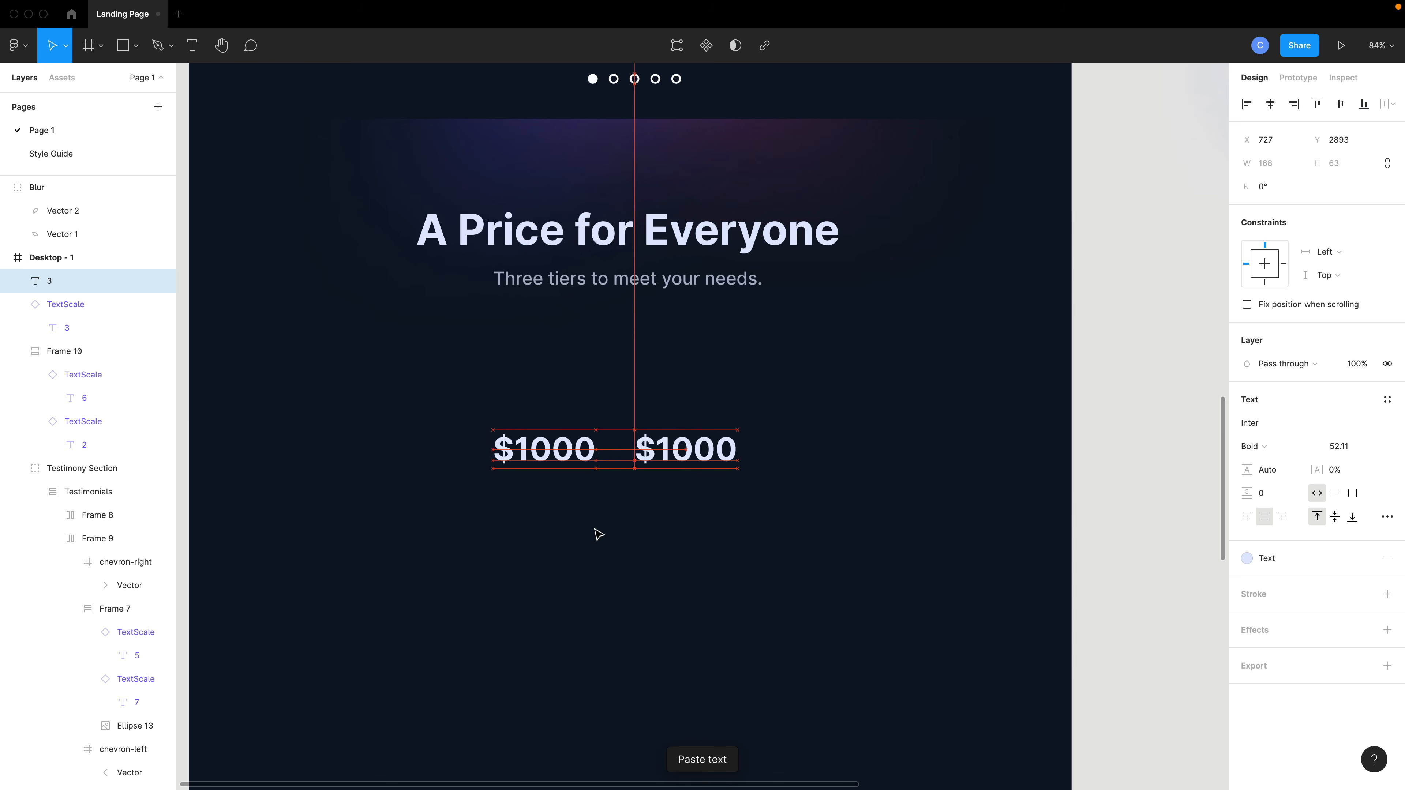
left_click_drag(710, 425, 549, 496)
double_click(549, 496)
key("Escape")
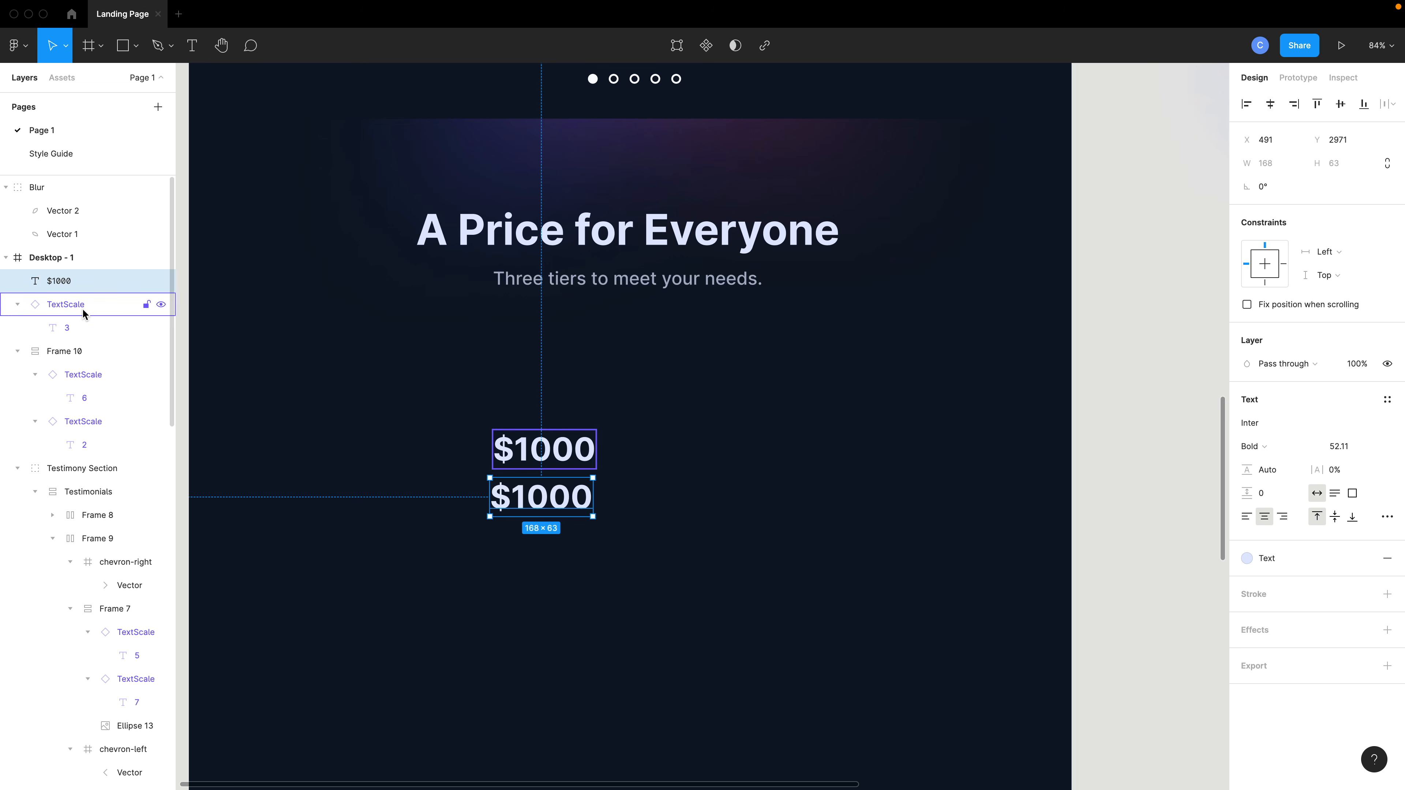
key("Delete")
Paste a copy of the $1000 TextScale below it and set the copy's size to xs.
left_click(64, 290)
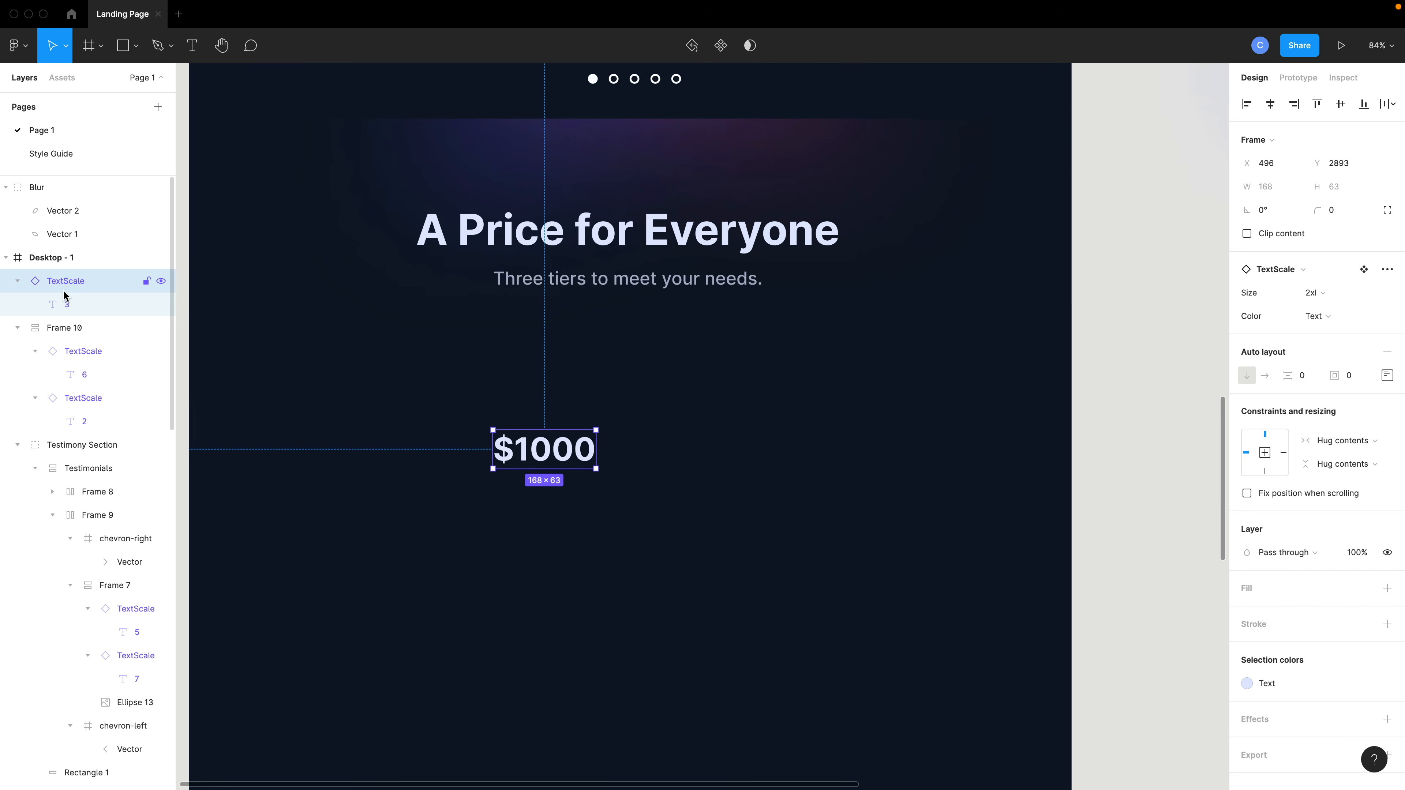
key("ctrl+v")
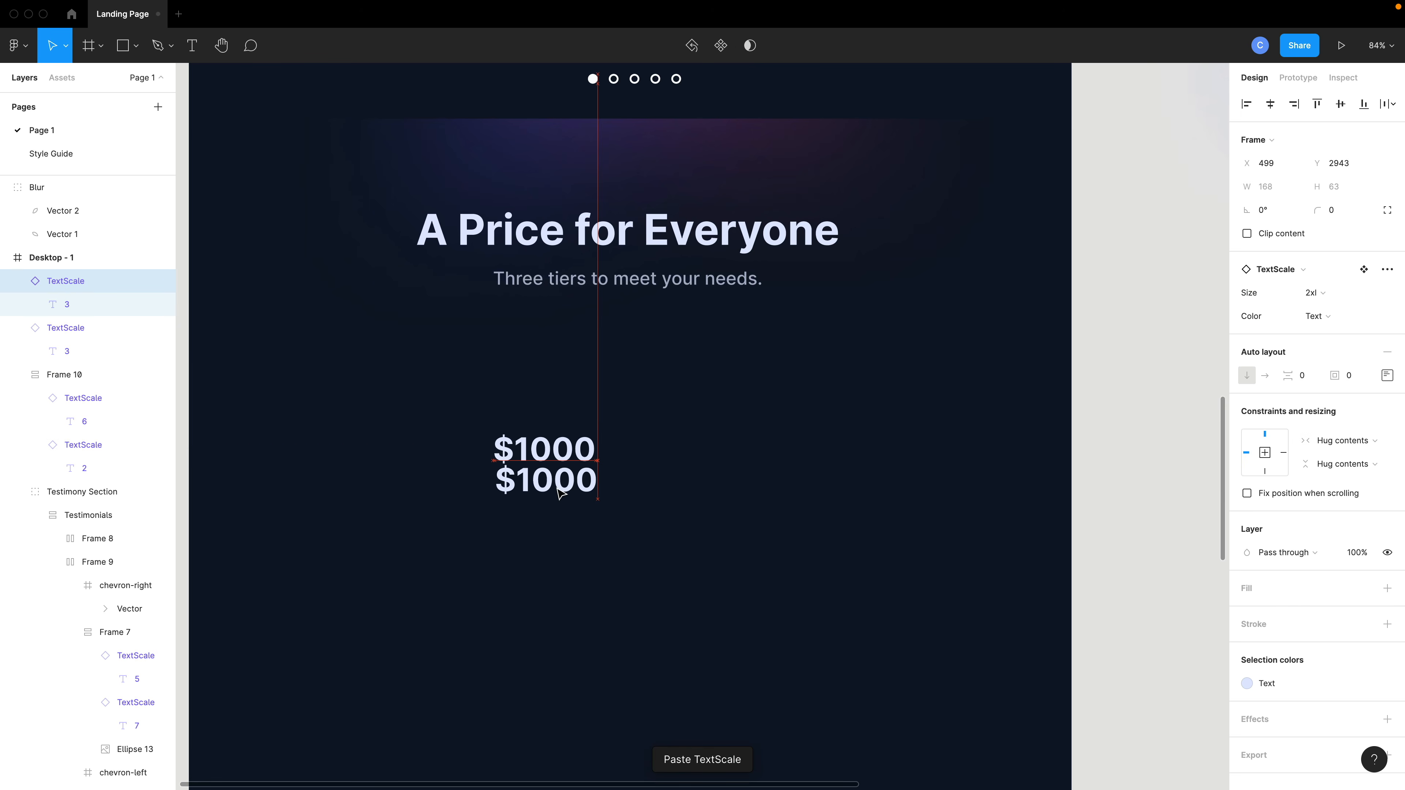
left_click(1314, 293)
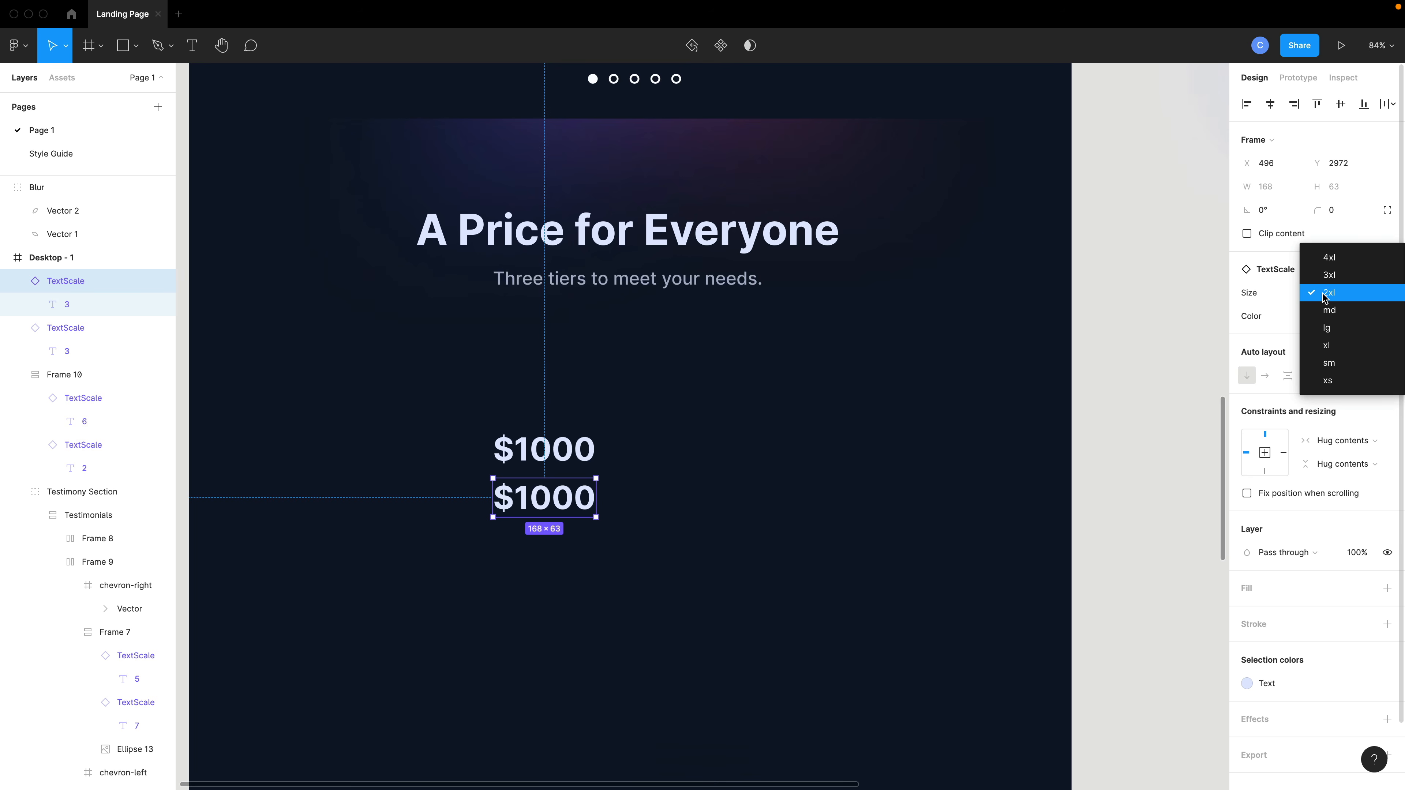
left_click(1330, 381)
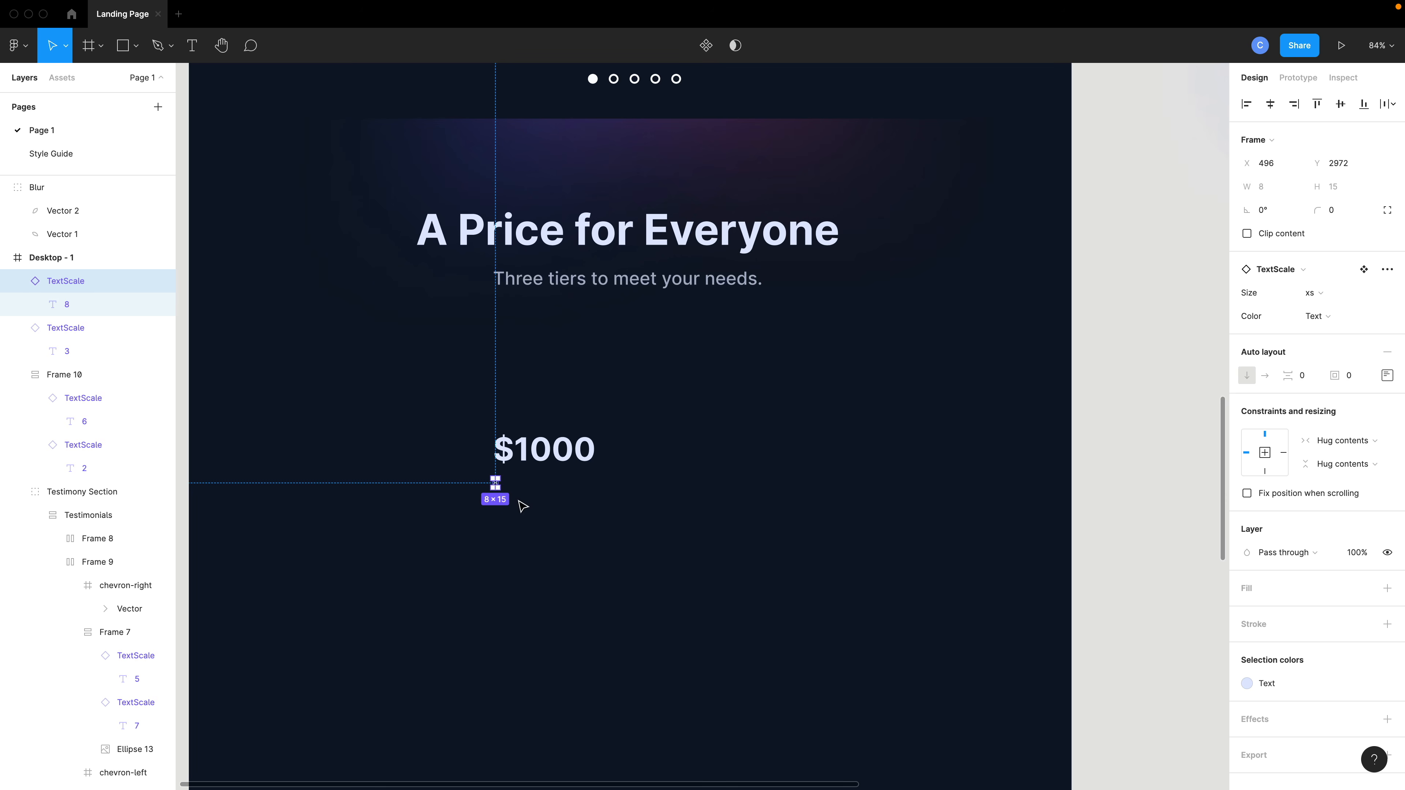
Try setting the small xs text's color to Background, then undo it.
scroll(521, 506, "up", 5)
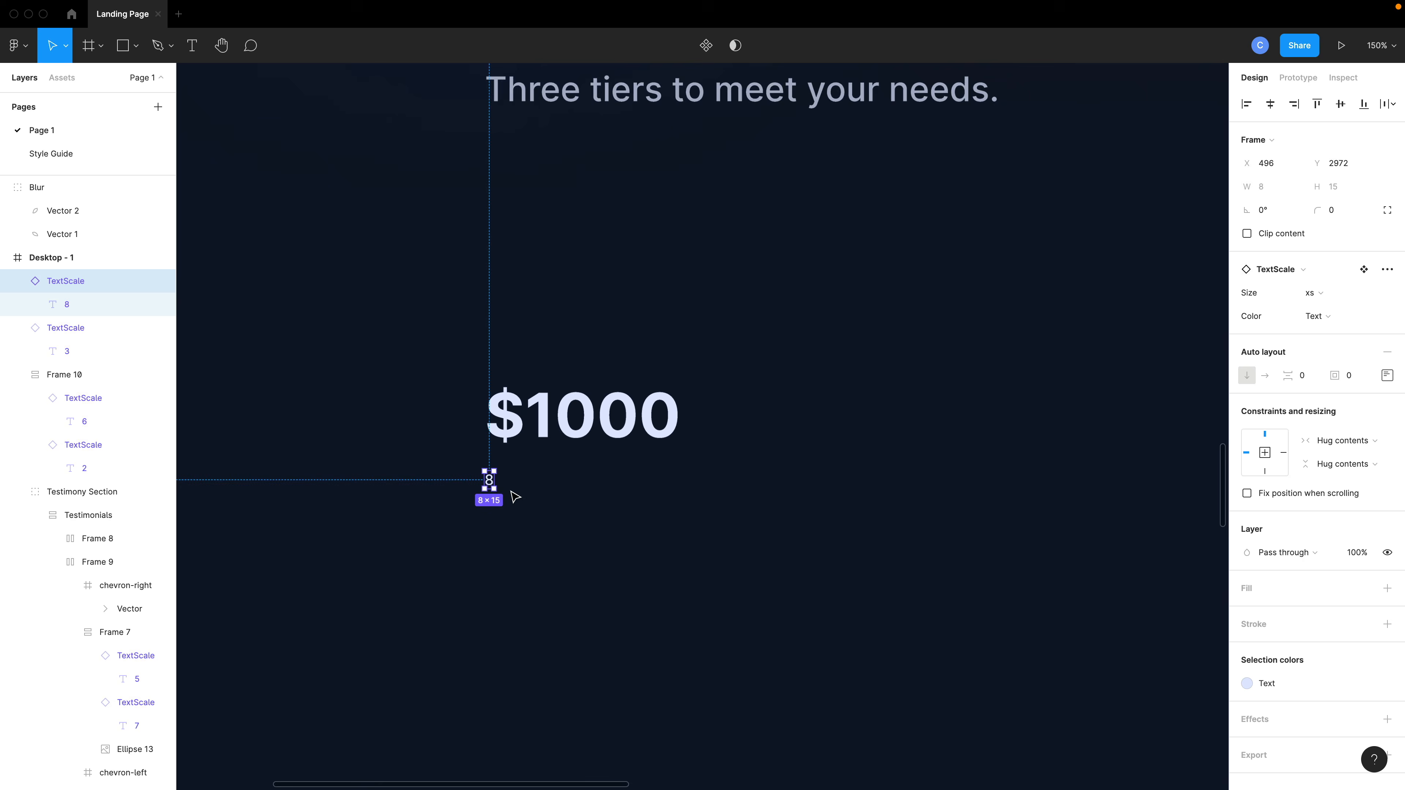
scroll(515, 497, "up", 6)
double_click(466, 472)
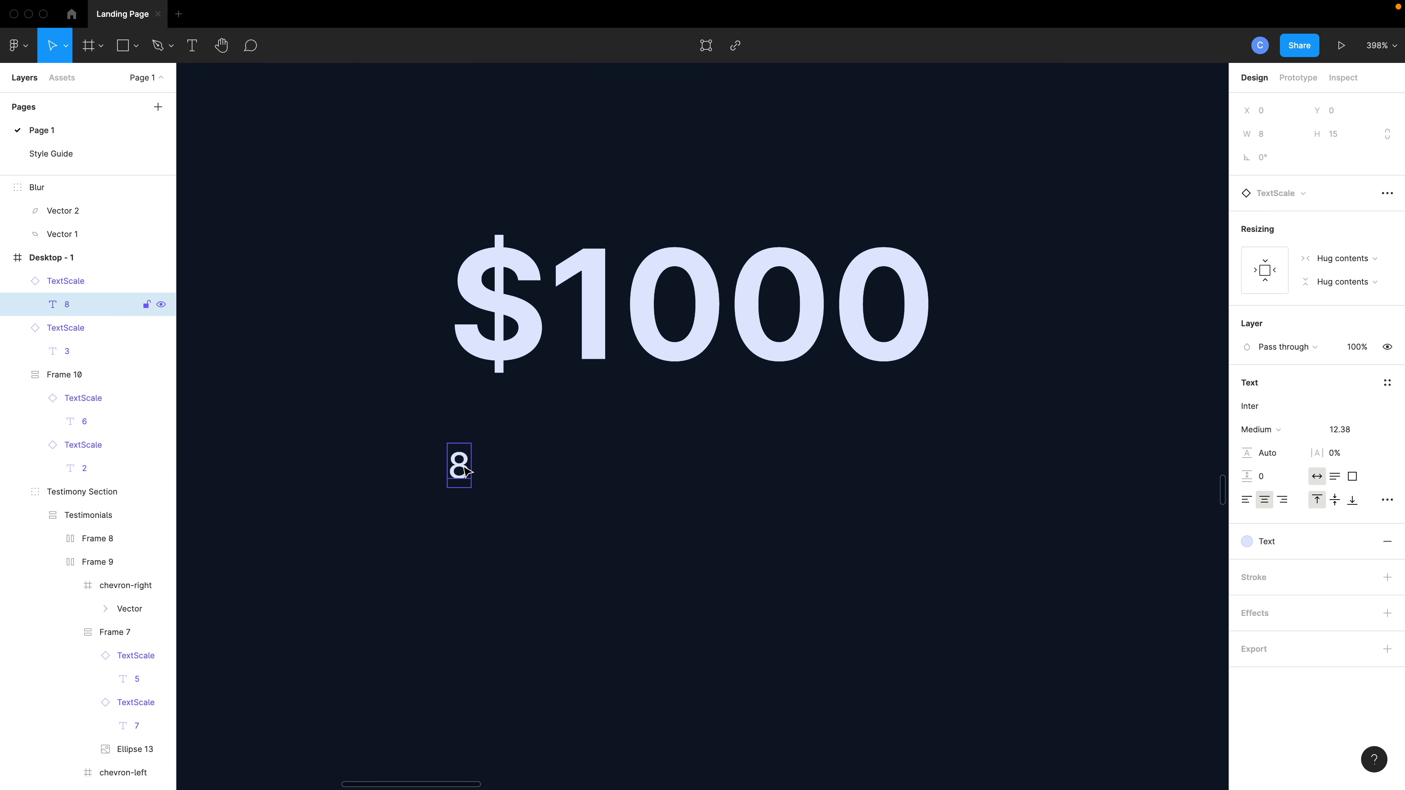
double_click(457, 467)
left_click(1248, 542)
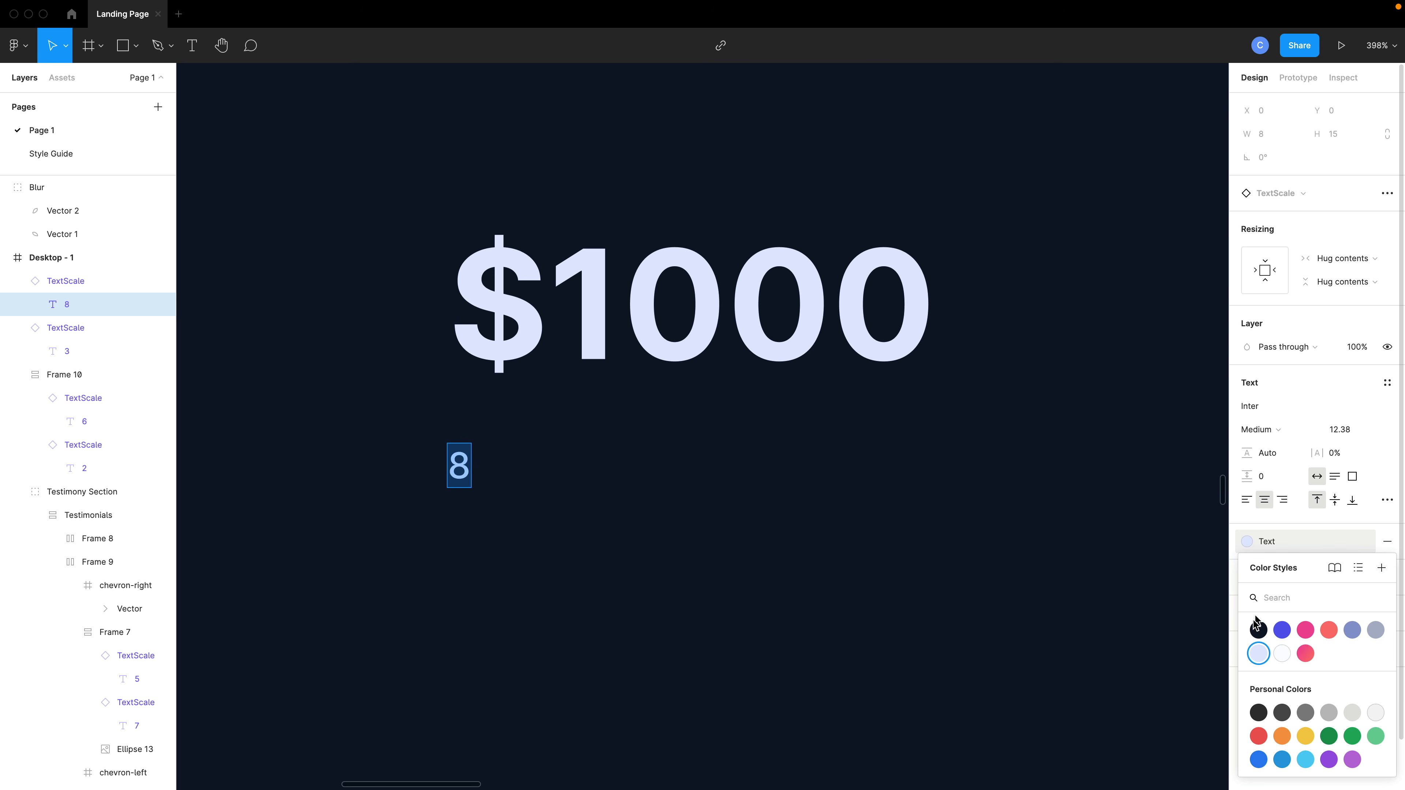
left_click(1251, 631)
key("super+z")
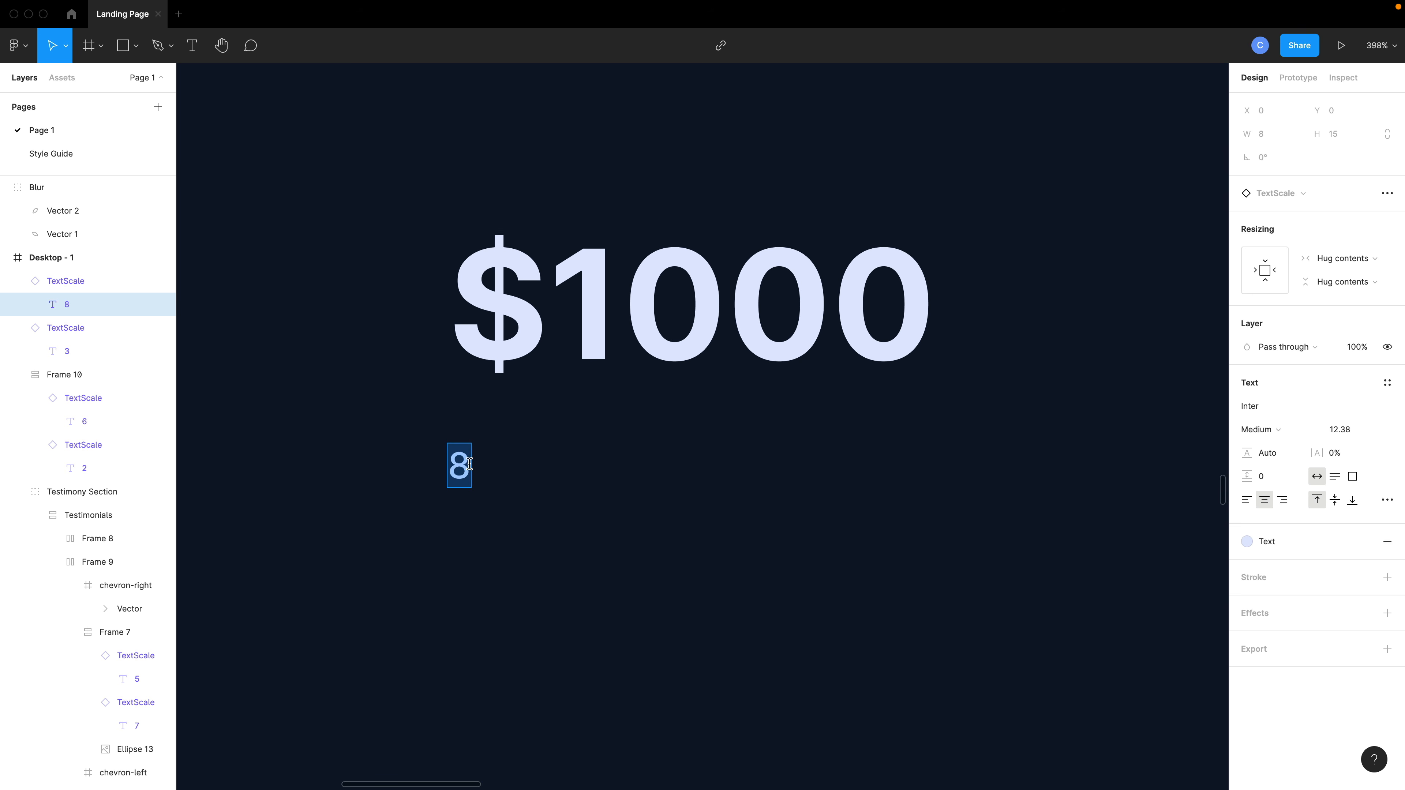
Paste STARTER PLAN as the small text and give its TextScale a padding of 5.
type("STARTER PLAN")
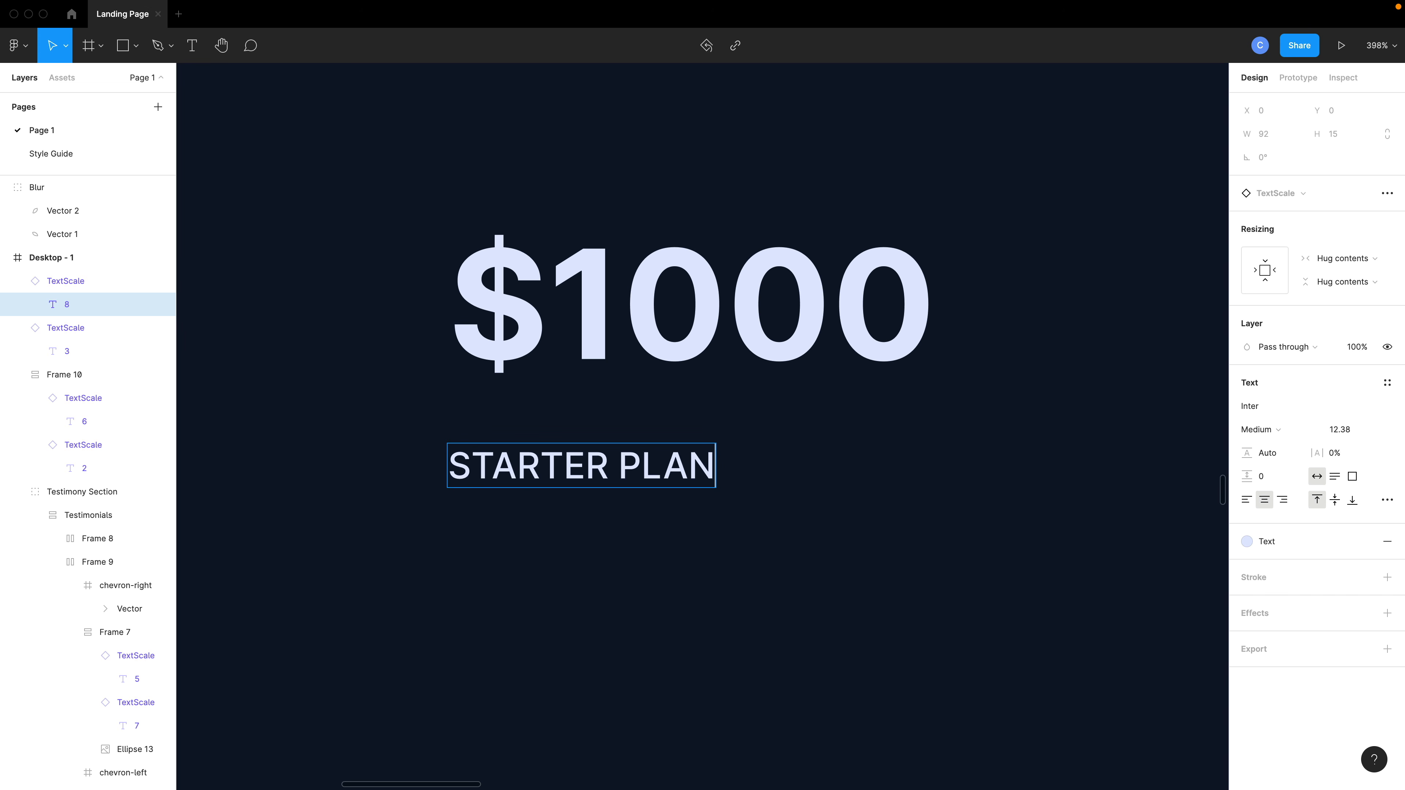
left_click(74, 288)
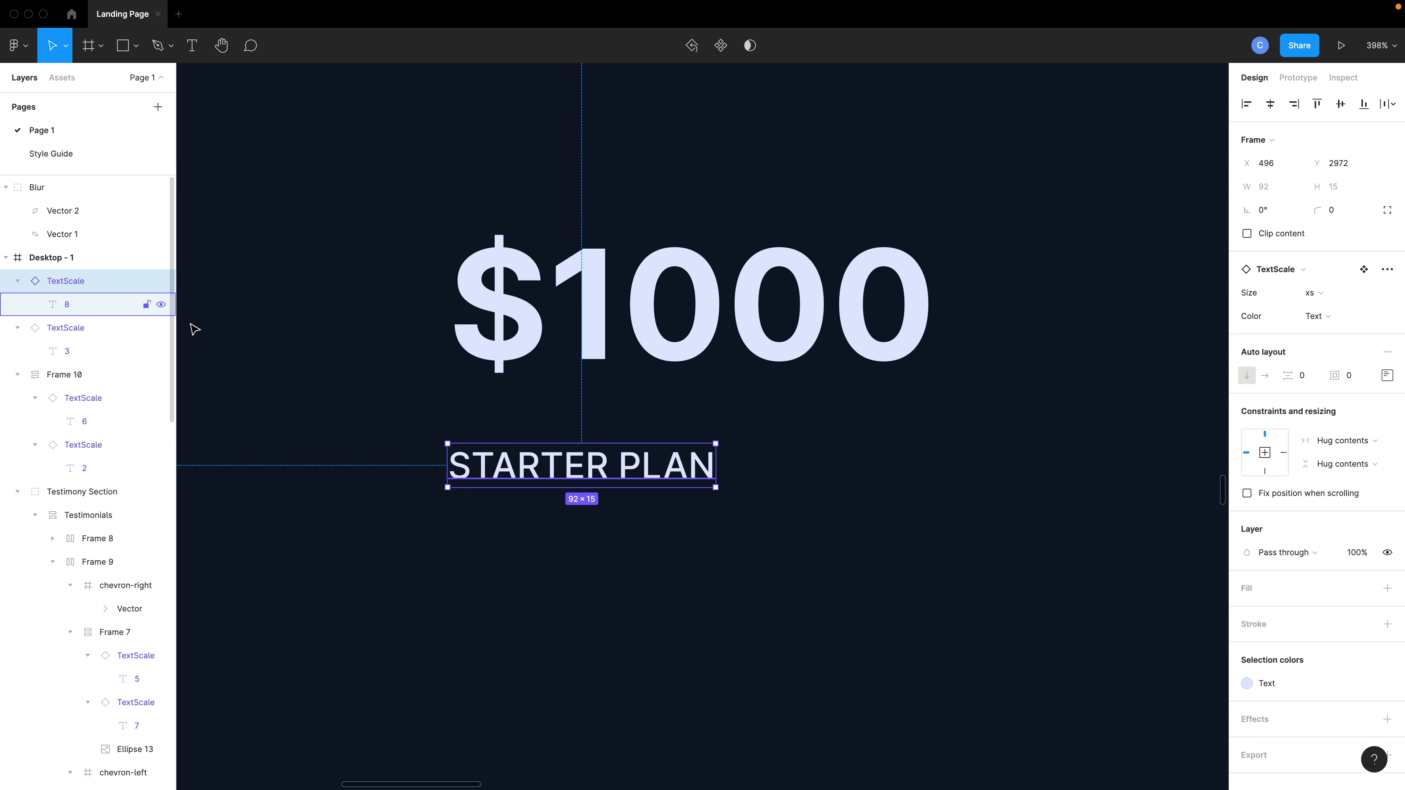
left_click_drag(1344, 376, 1346, 377)
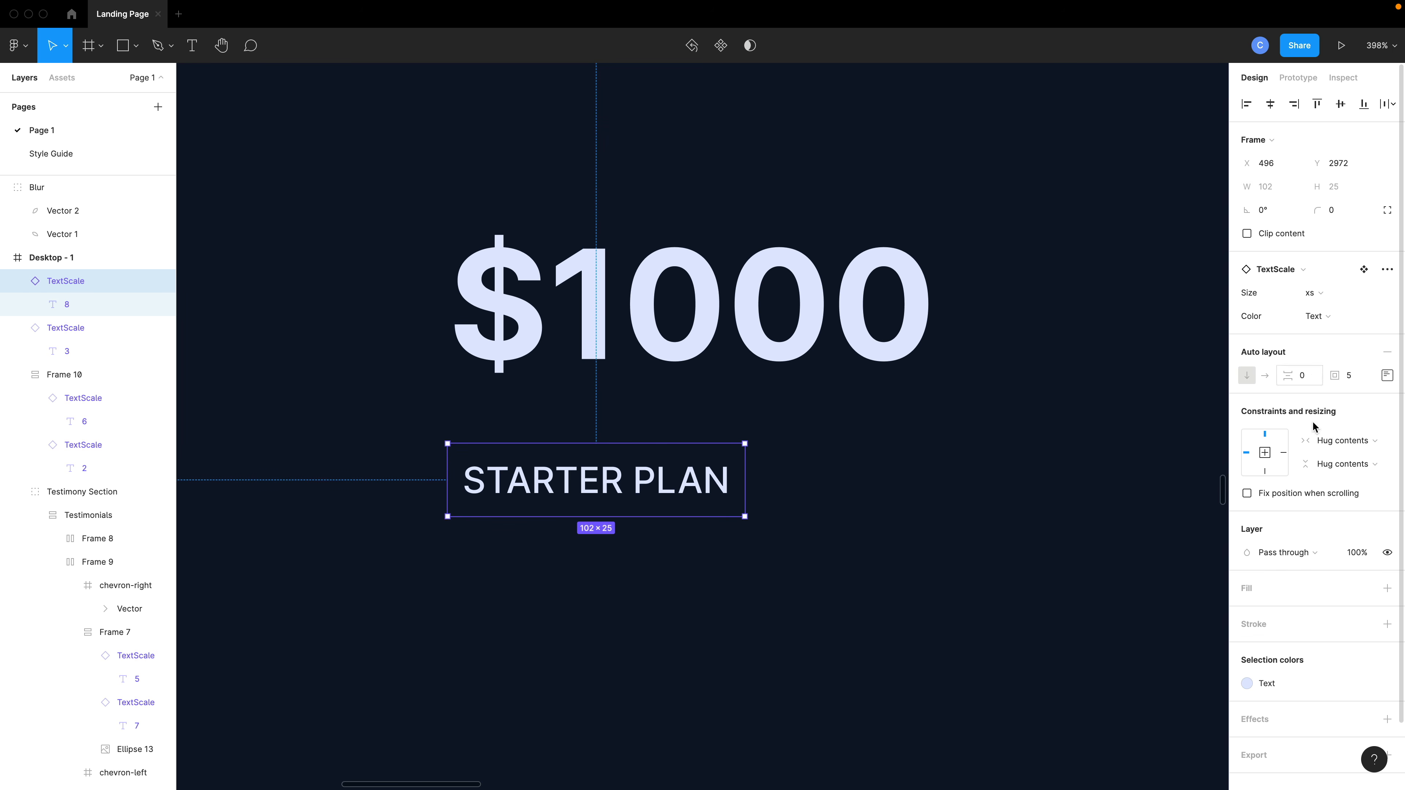
Fill the STARTER PLAN label with Muted and change its text color to Background.
left_click(1364, 588)
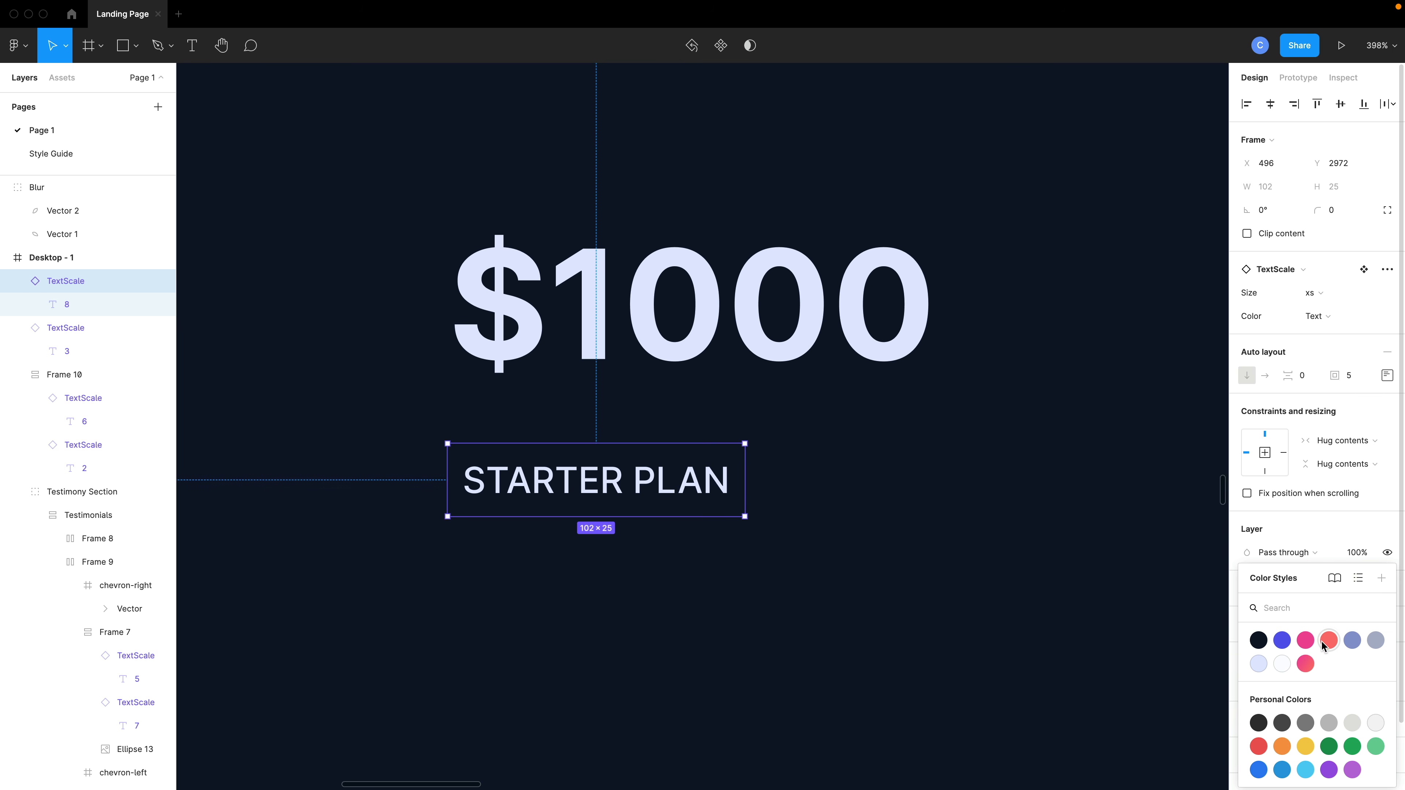
left_click(1376, 642)
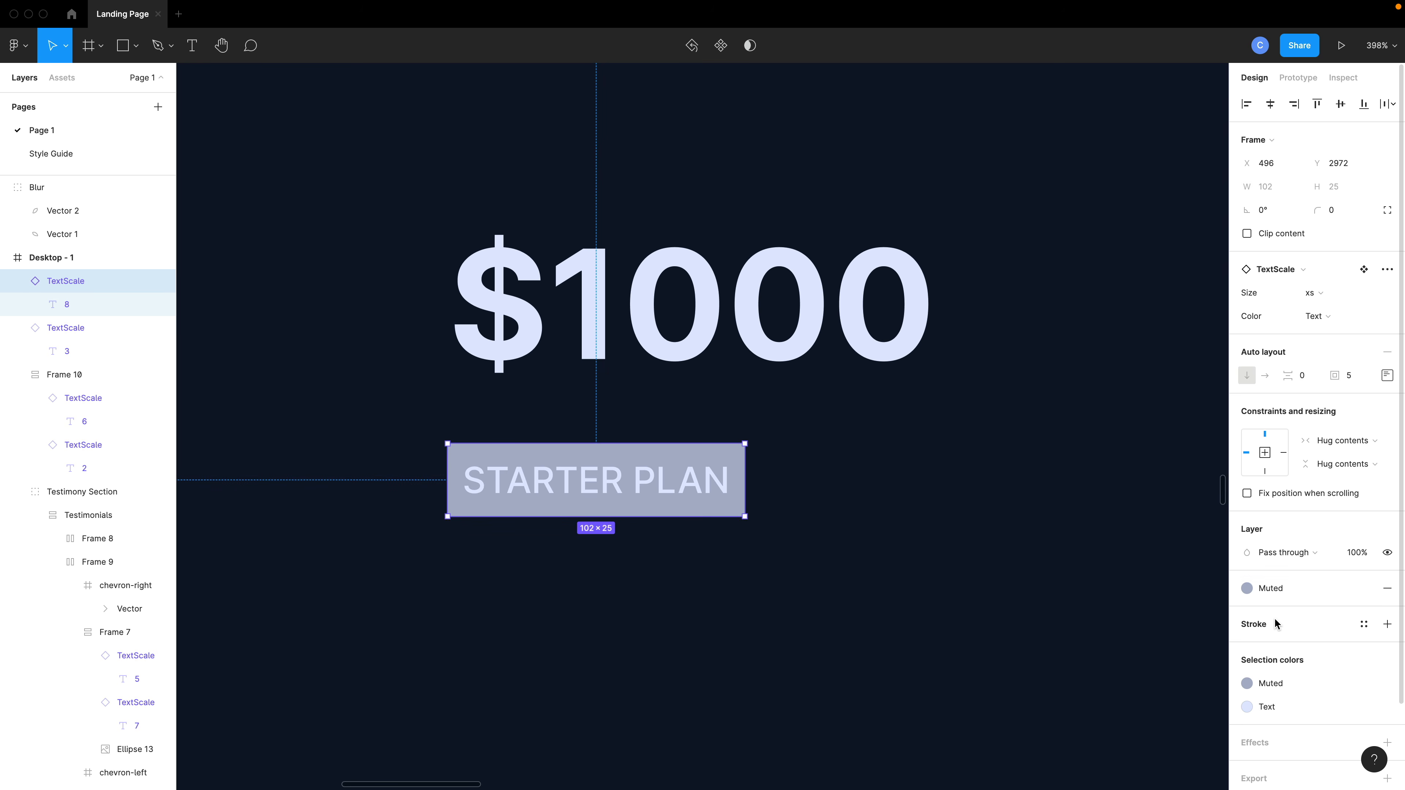
scroll(1274, 617, "down", 1)
left_click(1262, 662)
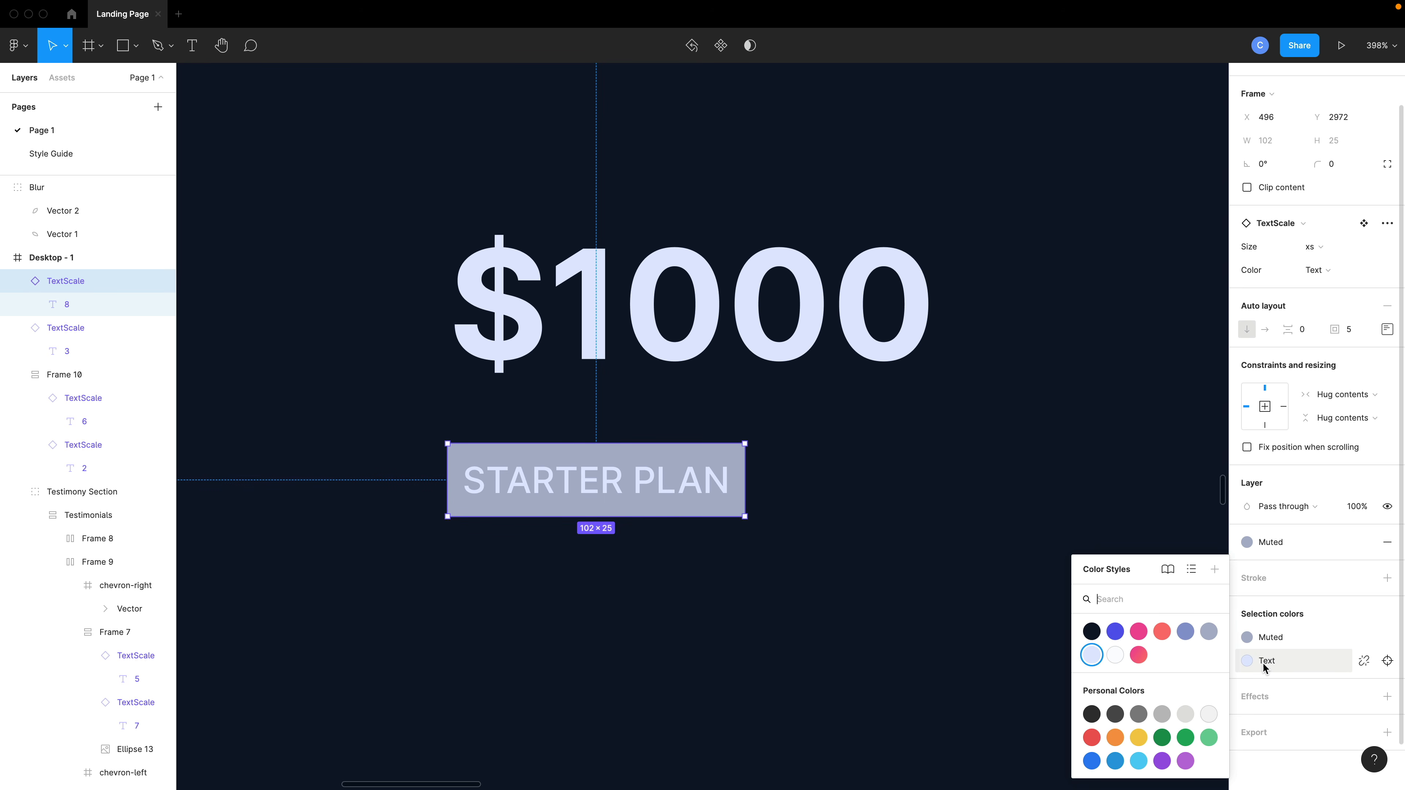
left_click(1095, 632)
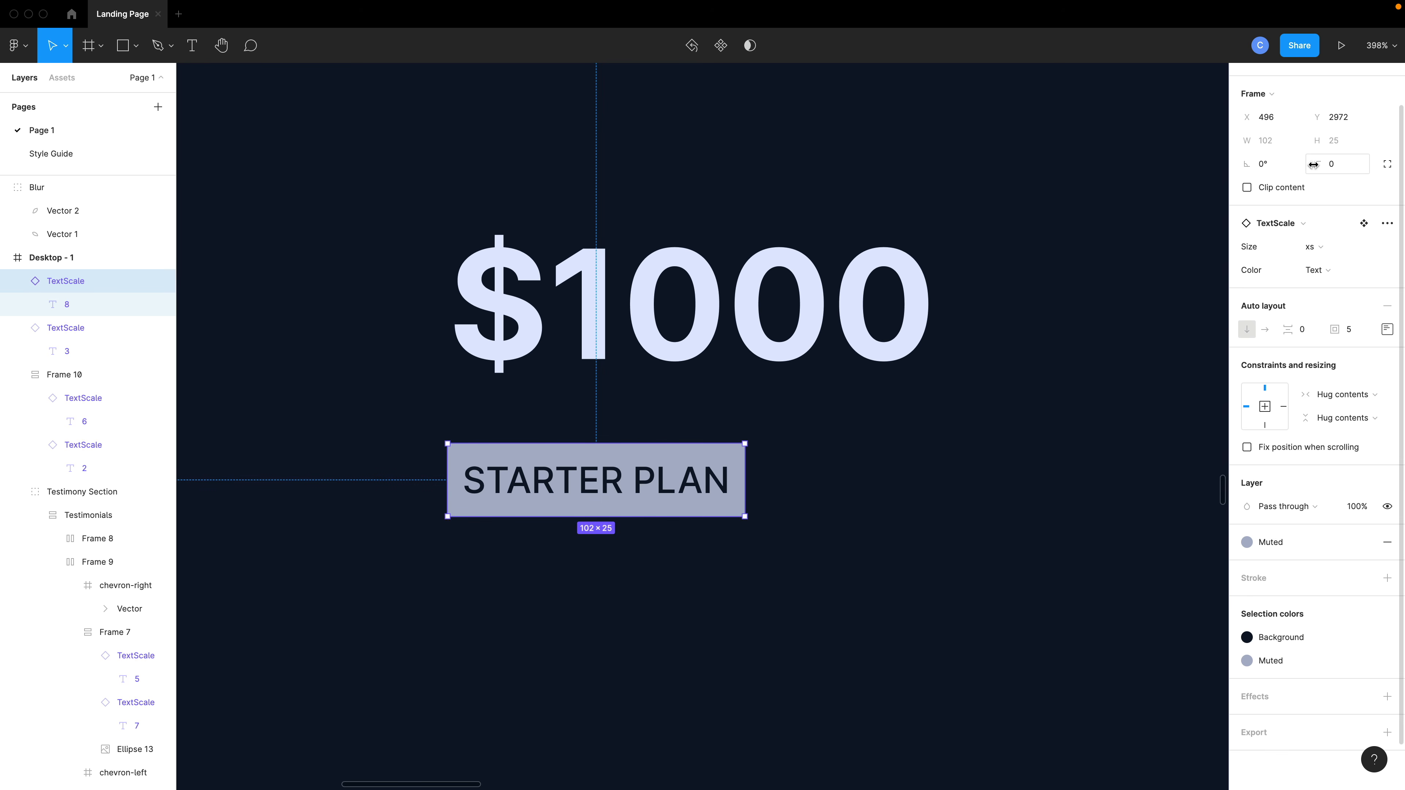
Round the label's corners to 19 and set its padding to 2 top and bottom, 10 left and right.
left_click_drag(1317, 165, 1402, 166)
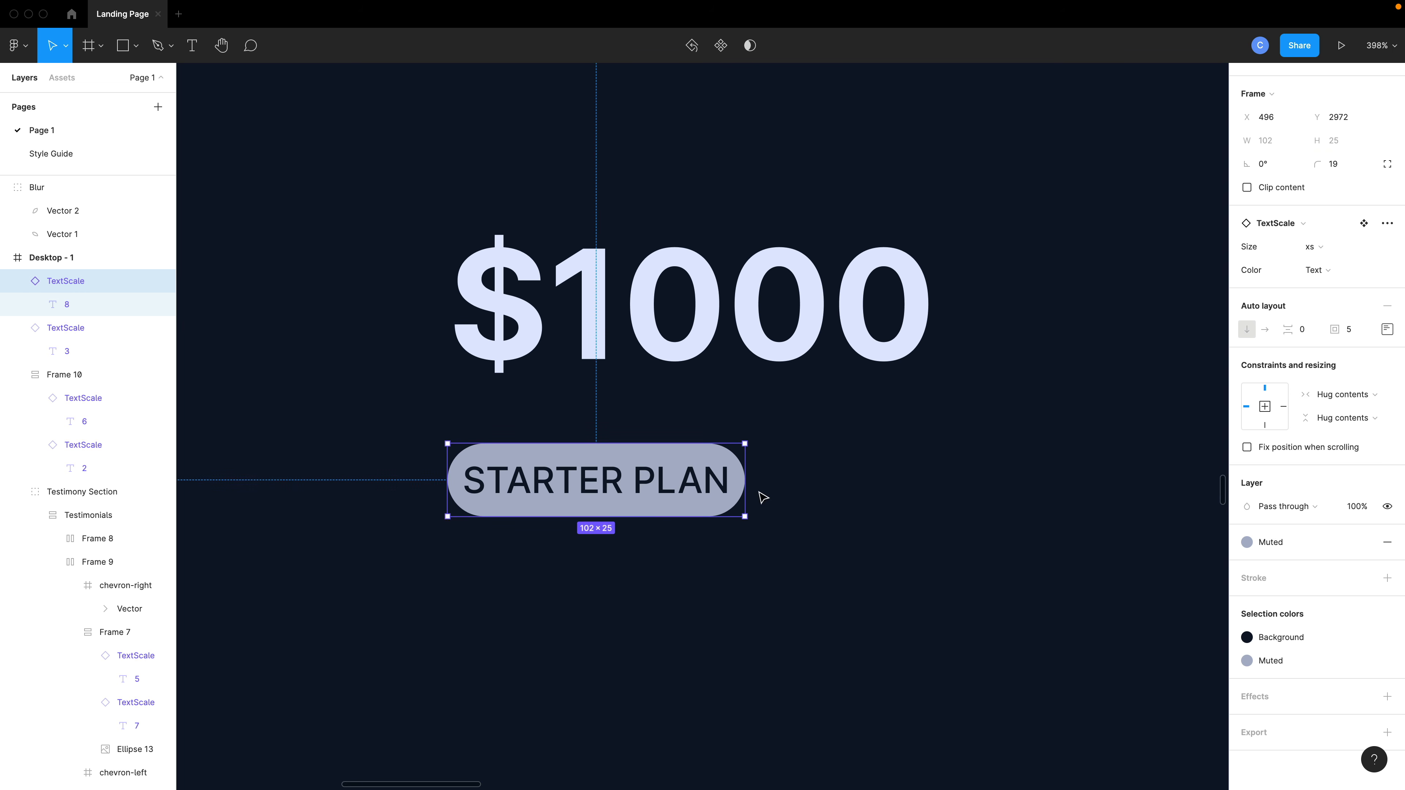
mouse_move(1338, 330)
left_mouse_down()
mouse_move(1366, 329)
mouse_move(1328, 329)
left_mouse_up()
left_click(1386, 329)
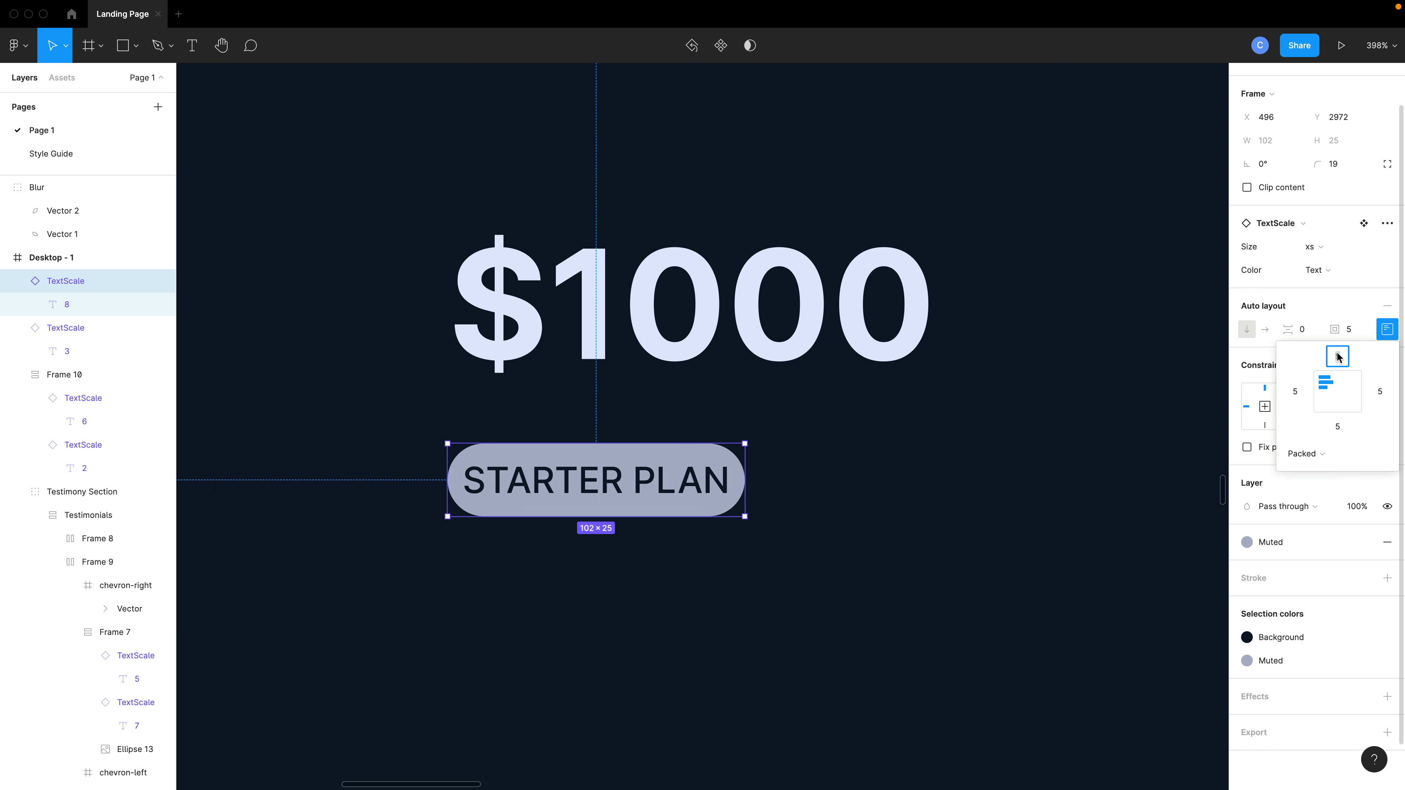
type("2")
key("Tab")
type("10")
key("Tab")
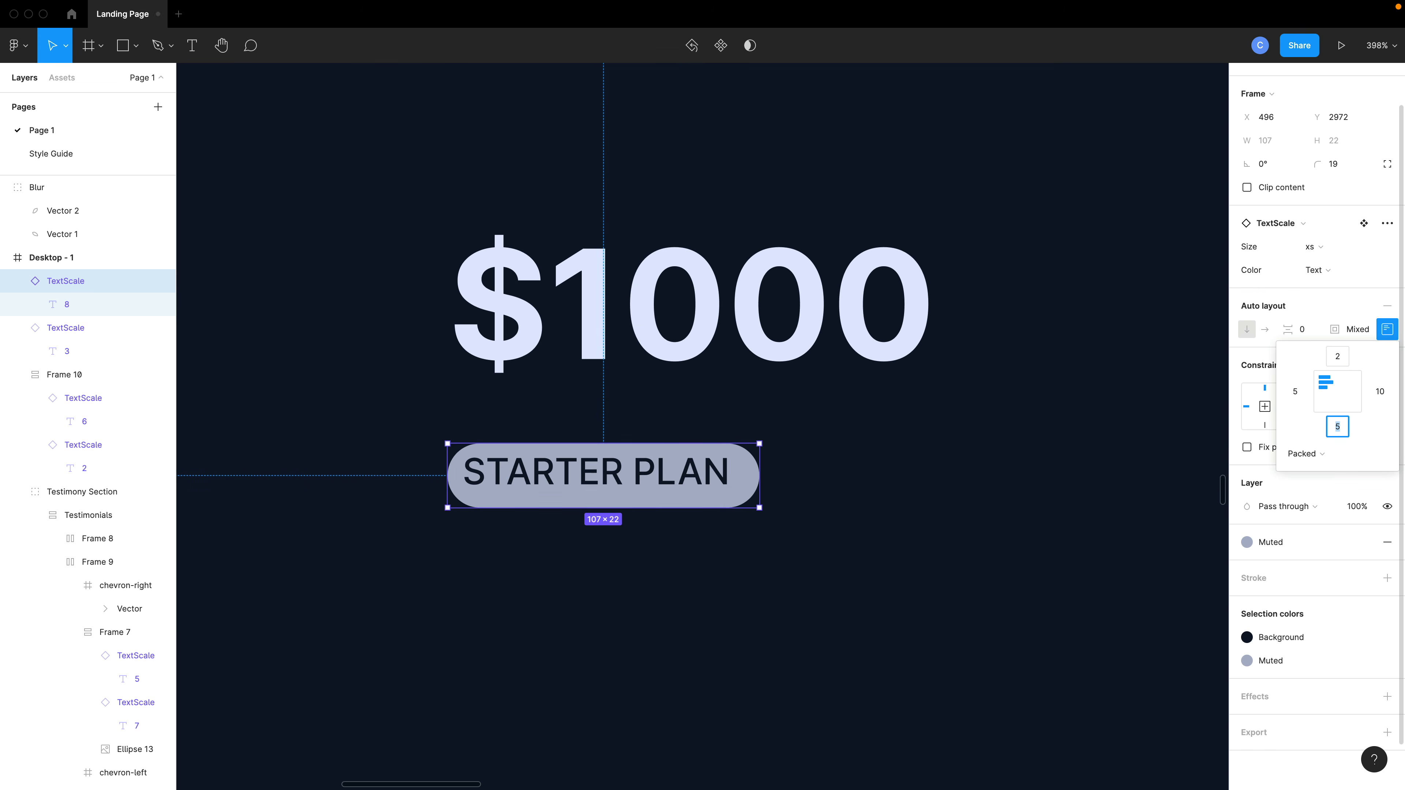
type("2")
key("Tab")
type("10")
key("Tab")
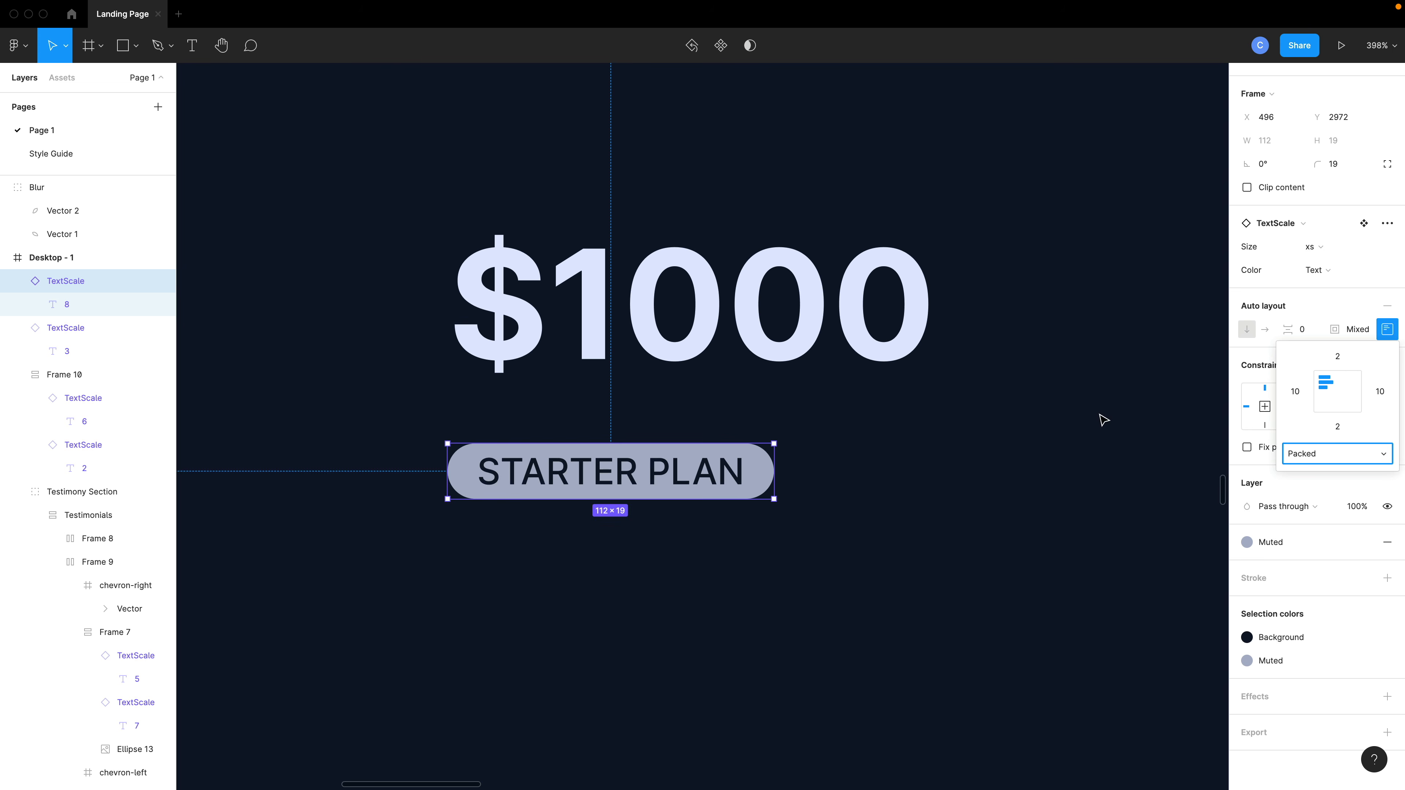
left_click(981, 477)
Move the STARTER PLAN pill up so it sits just beneath the $1000 price.
left_click_drag(717, 478, 797, 458)
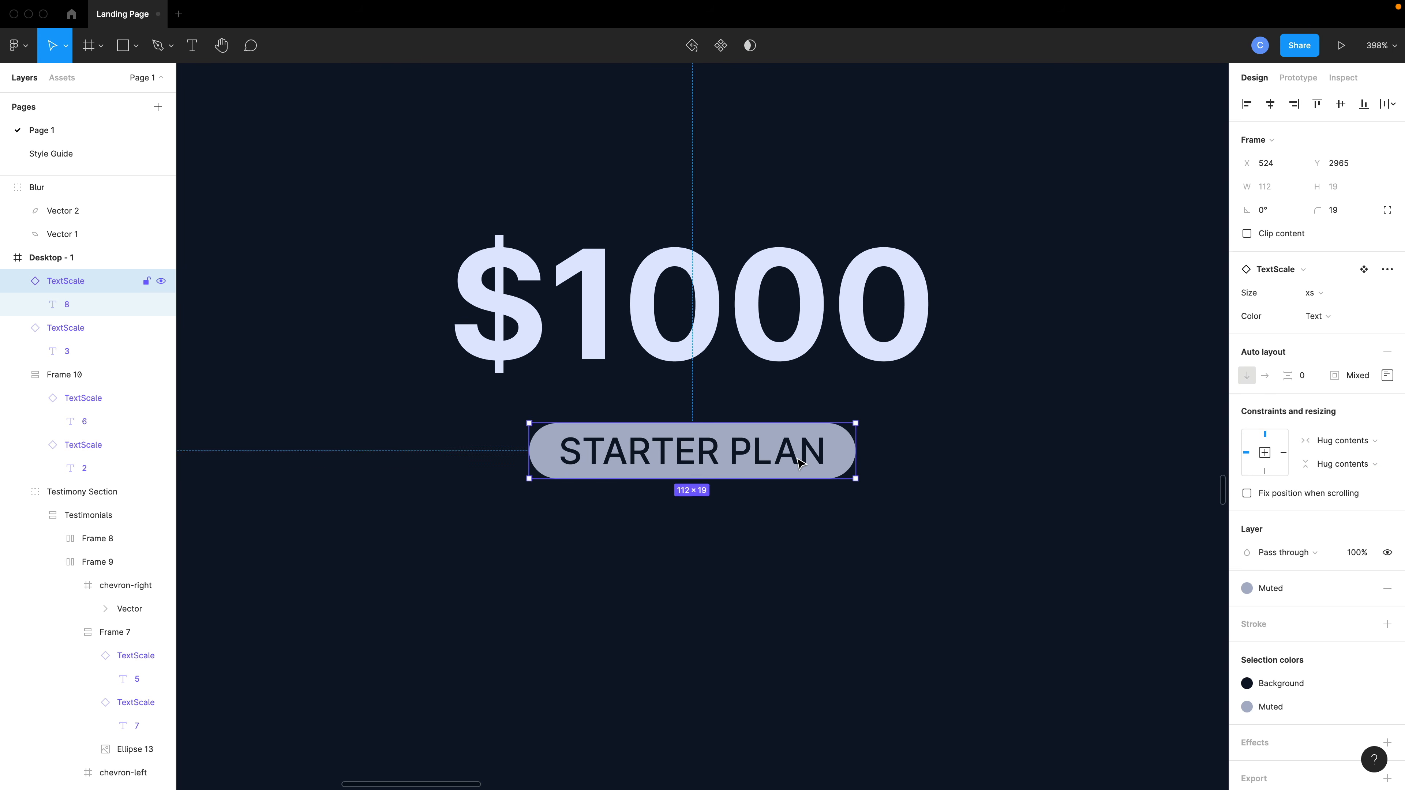
scroll(797, 458, "down", 5)
scroll(798, 463, "down", 1)
scroll(812, 491, "down", 6)
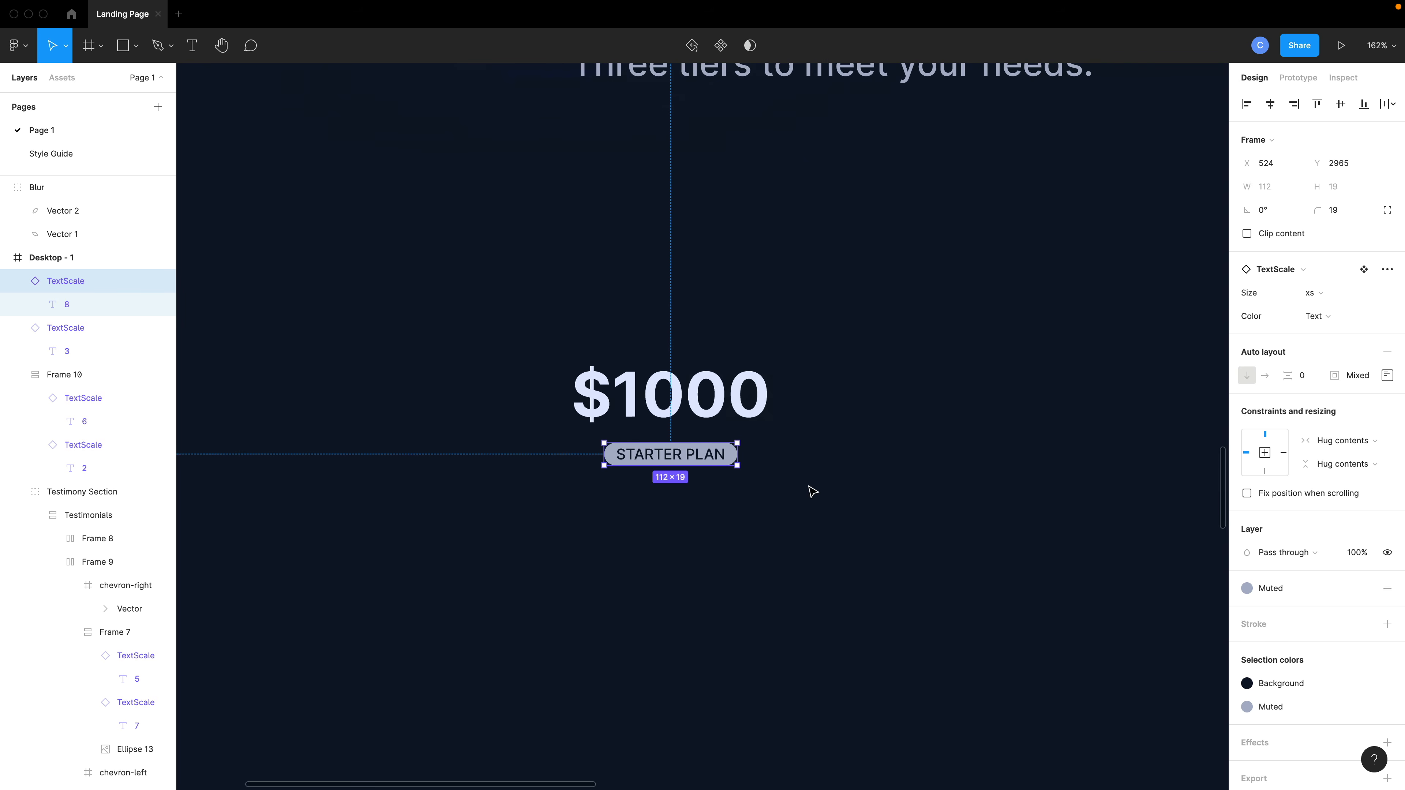
Duplicate the $1000 price text and place the copy below the STARTER PLAN label.
left_click(749, 522)
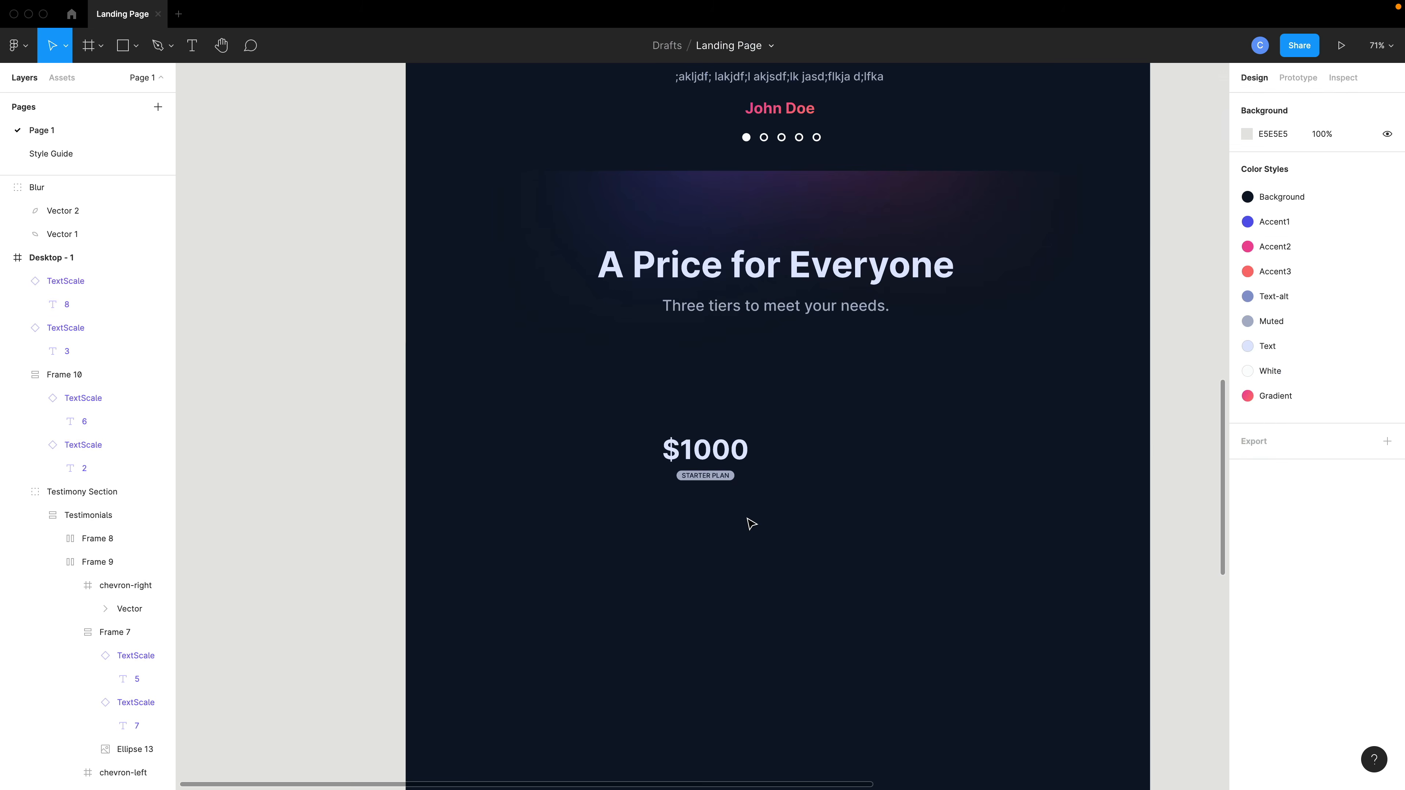
scroll(750, 498, "up", 4)
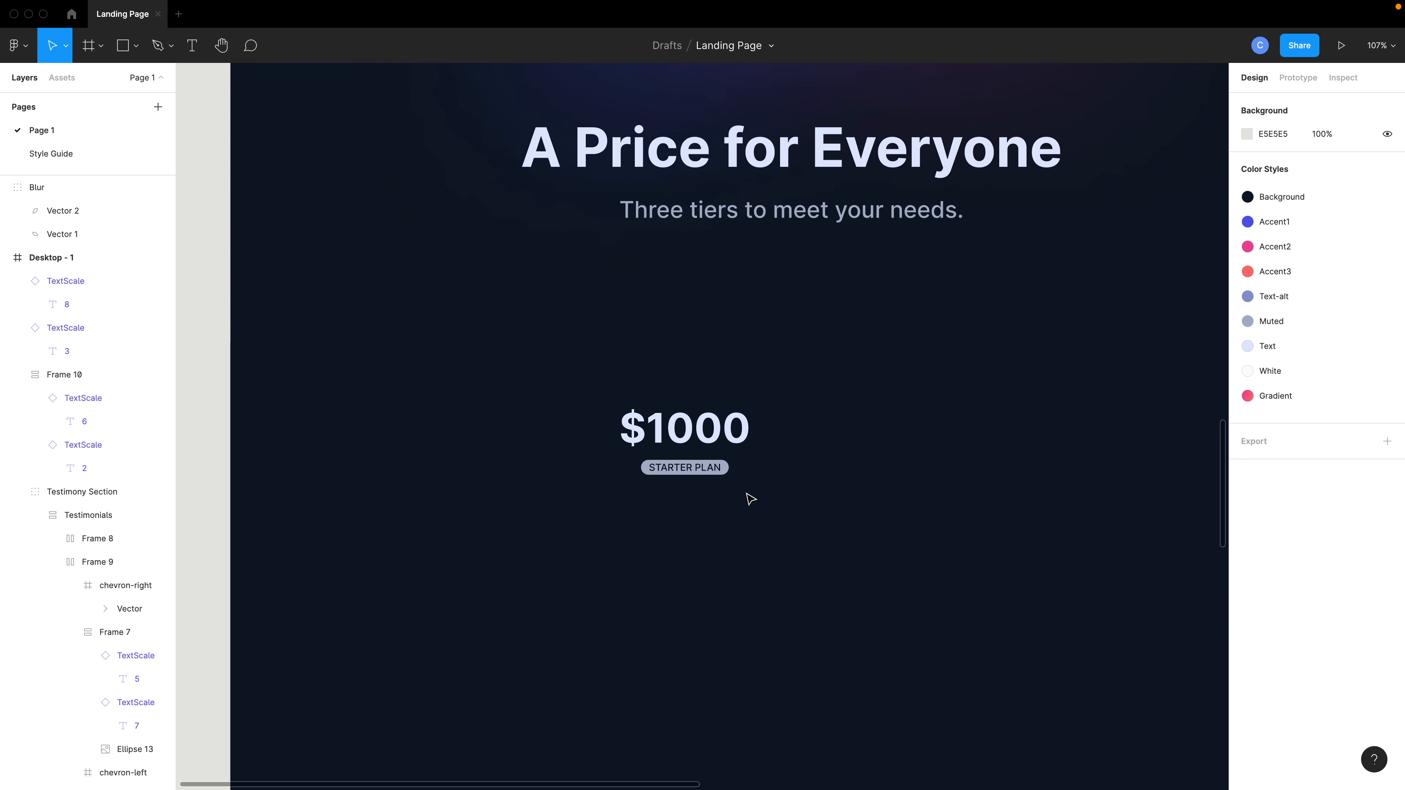
left_click(706, 428)
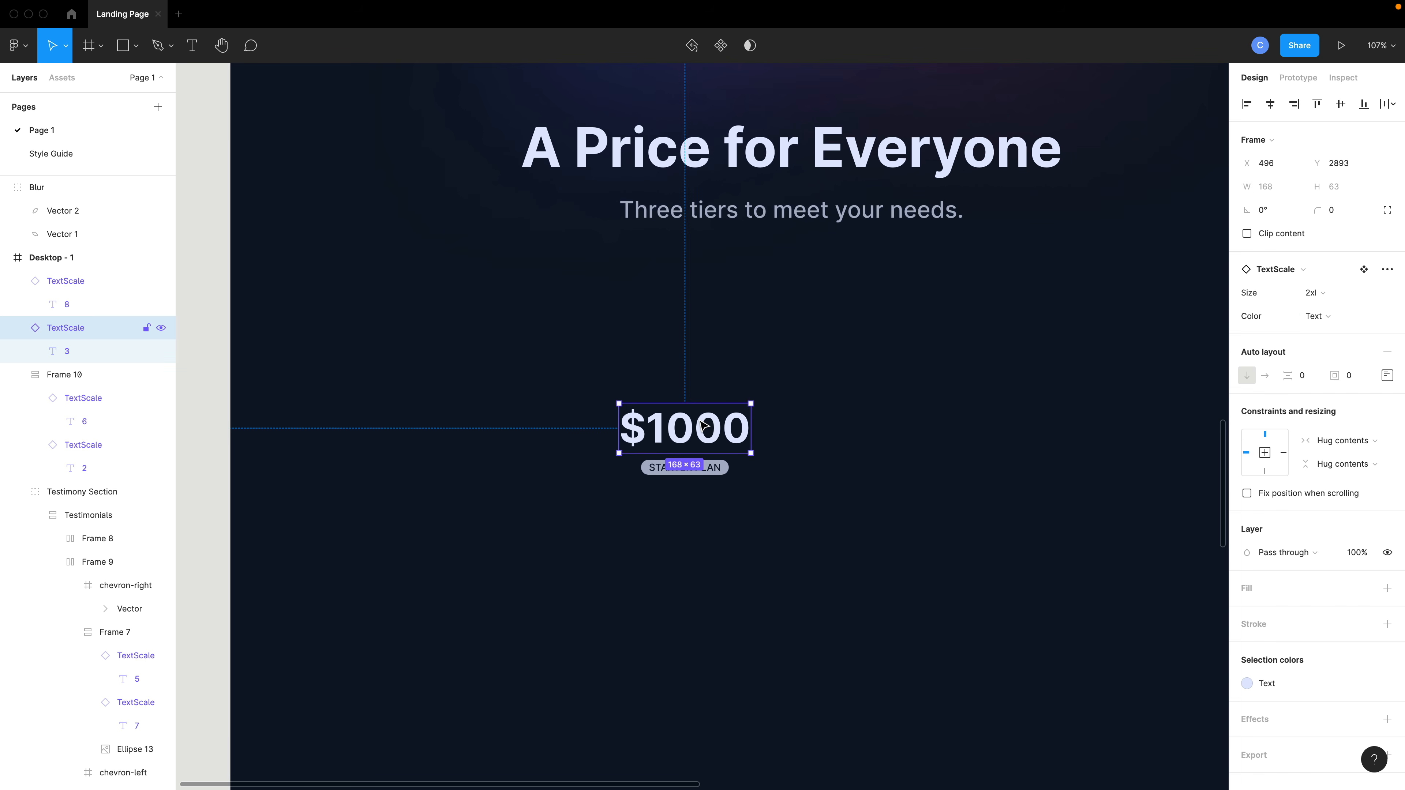
left_click_drag(711, 443, 701, 519, "alt")
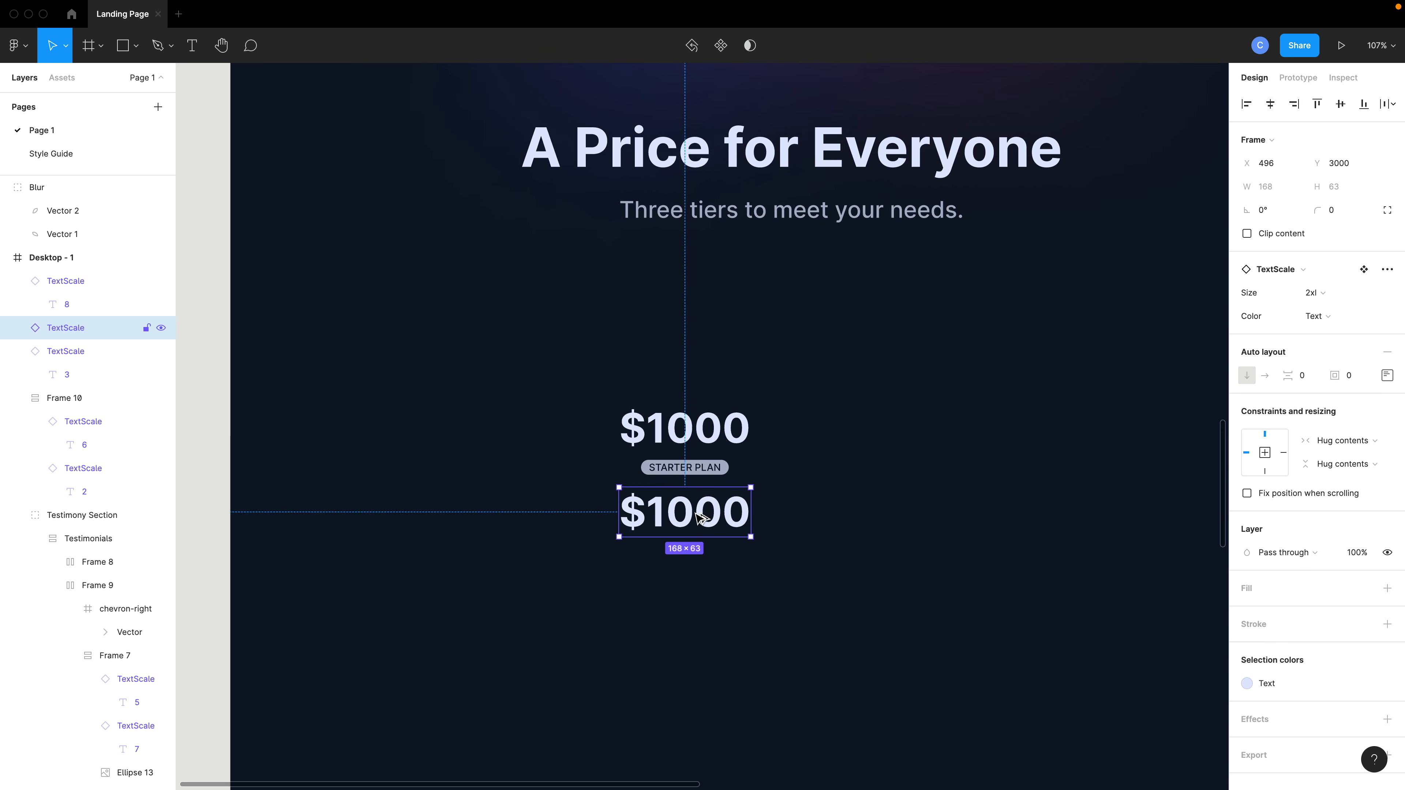
Set the copied text's size to md and its color to Muted.
left_click(1315, 294)
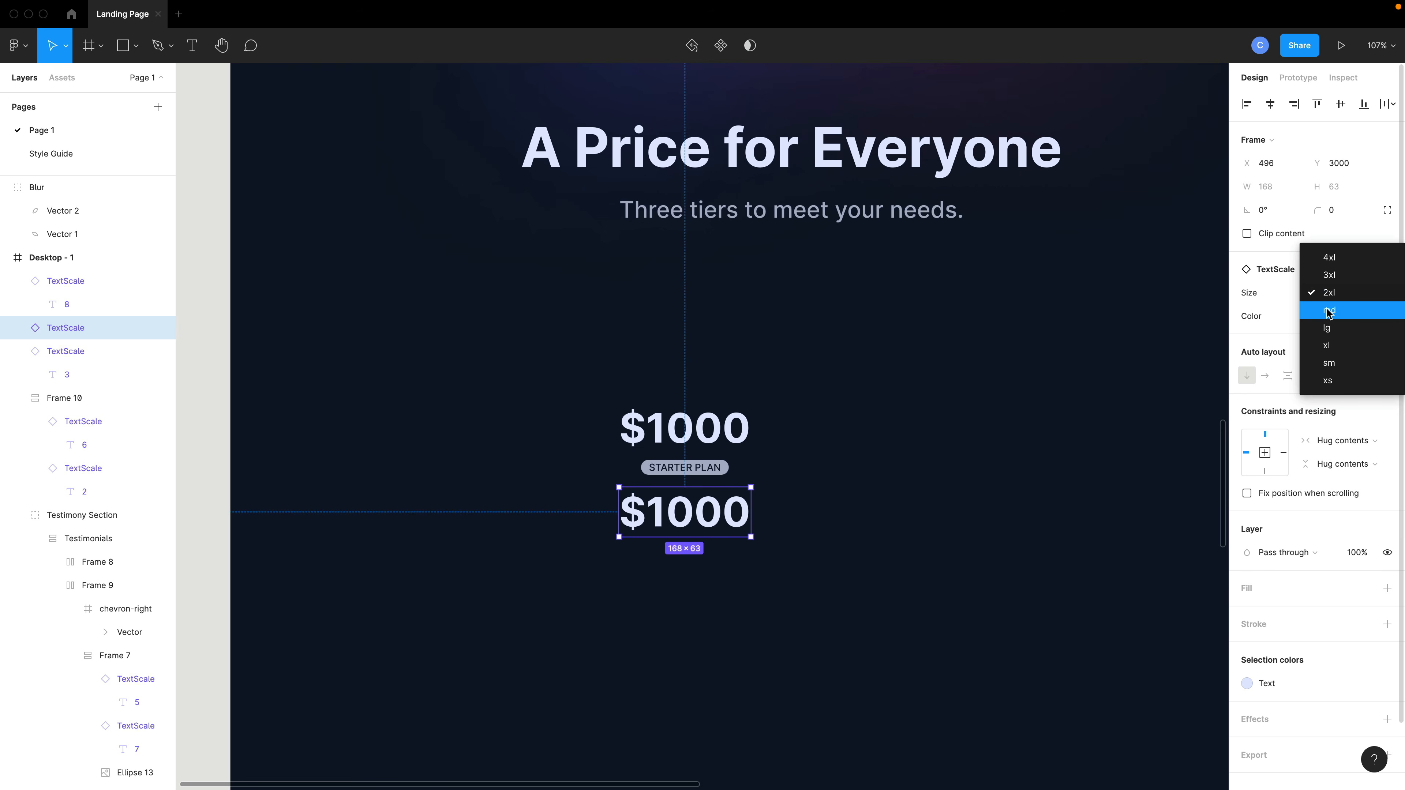
left_click(1330, 313)
left_click(1320, 317)
left_click(1326, 333)
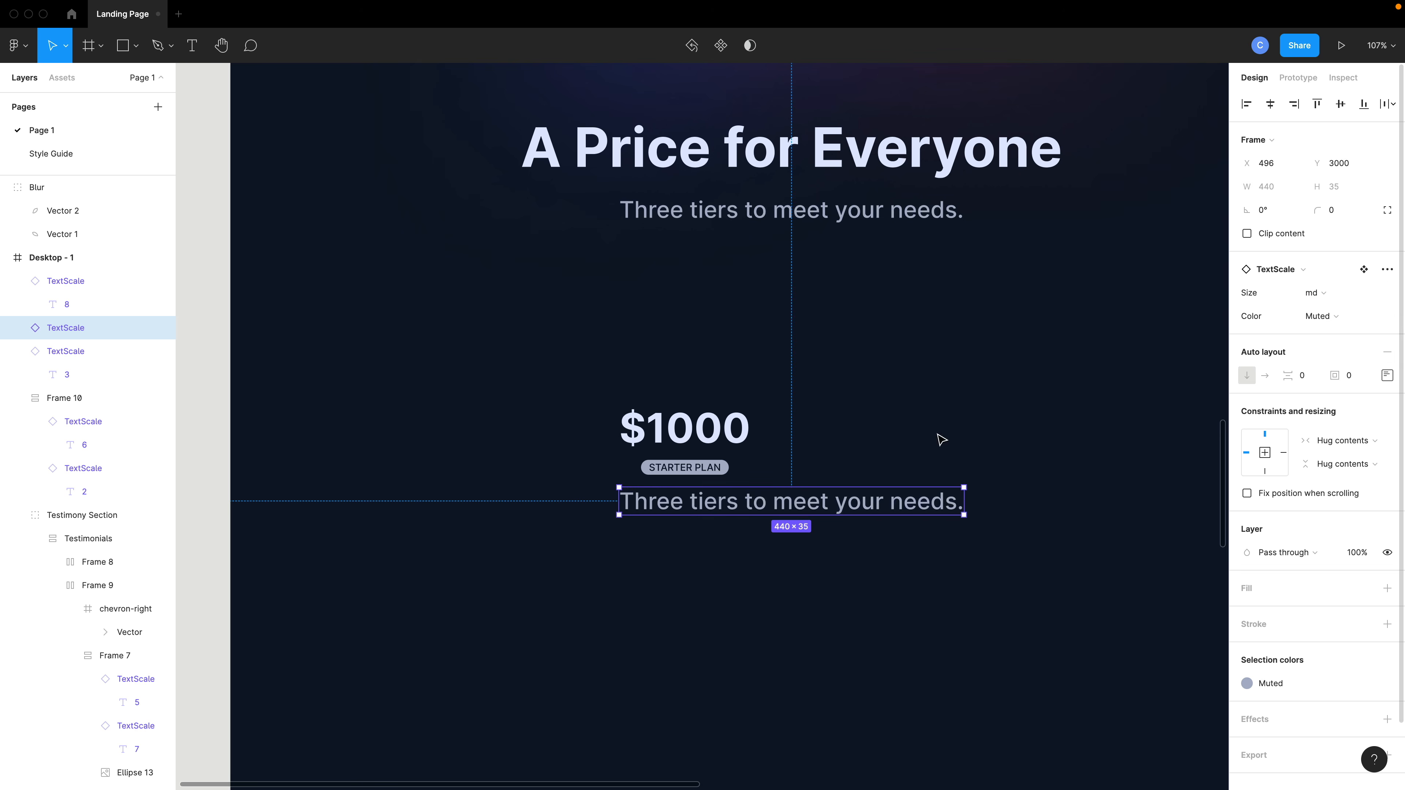
Replace its text with "Landing page to maximize conversion rate" and reposition it beneath the label.
double_click(691, 502)
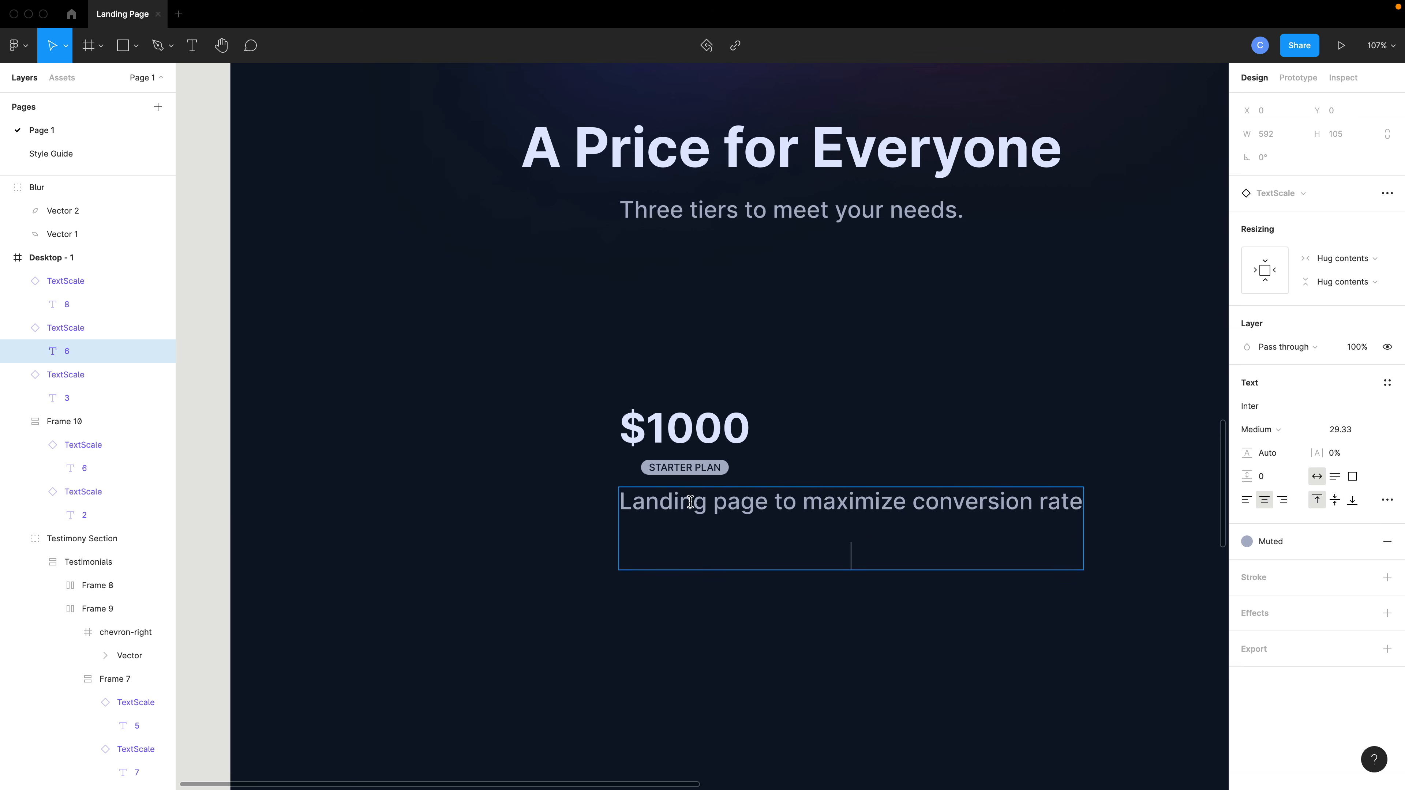
key("BackSpace")
key("BackSpace")
key("Escape")
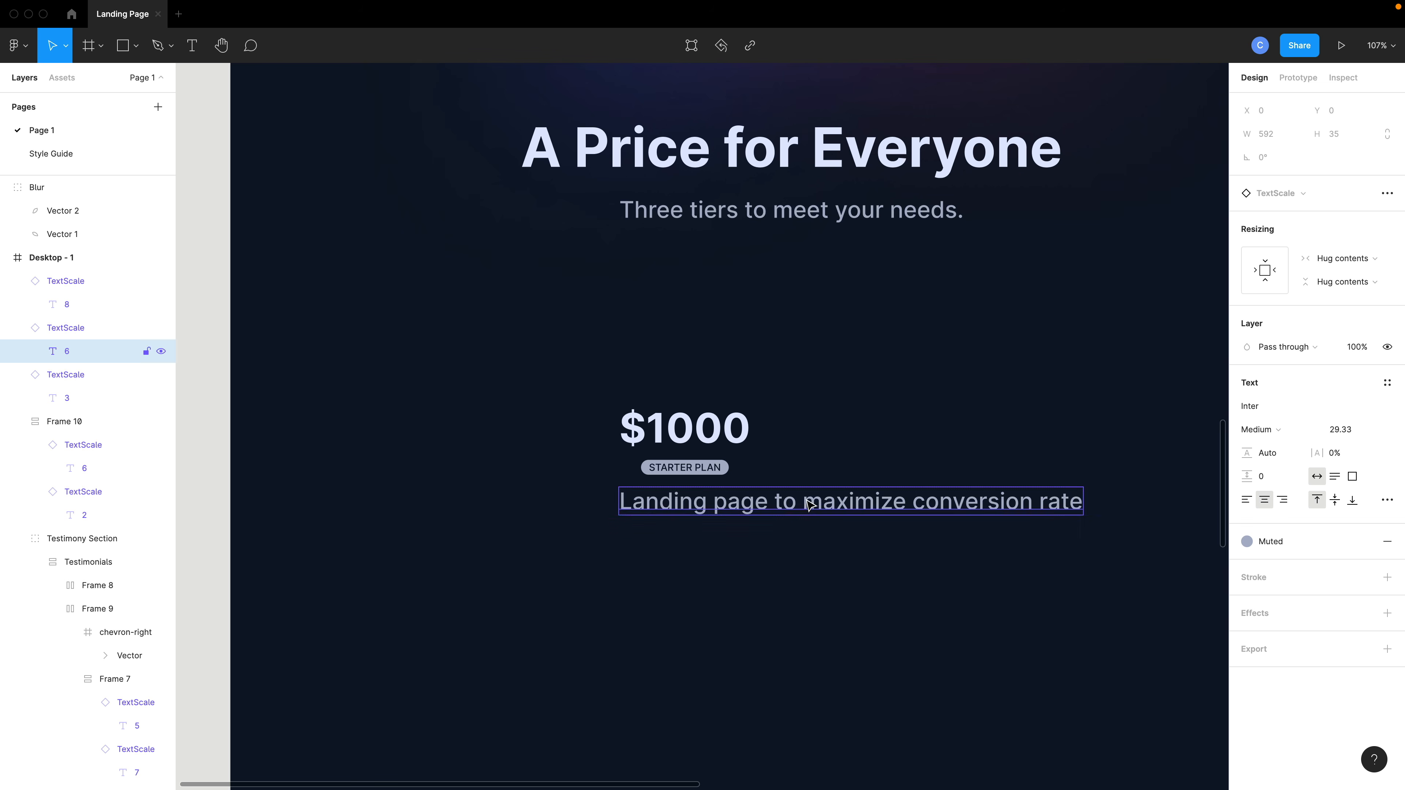
left_click_drag(822, 506, 657, 509)
Change the description's text color to Text-alt.
scroll(695, 527, "down", 1)
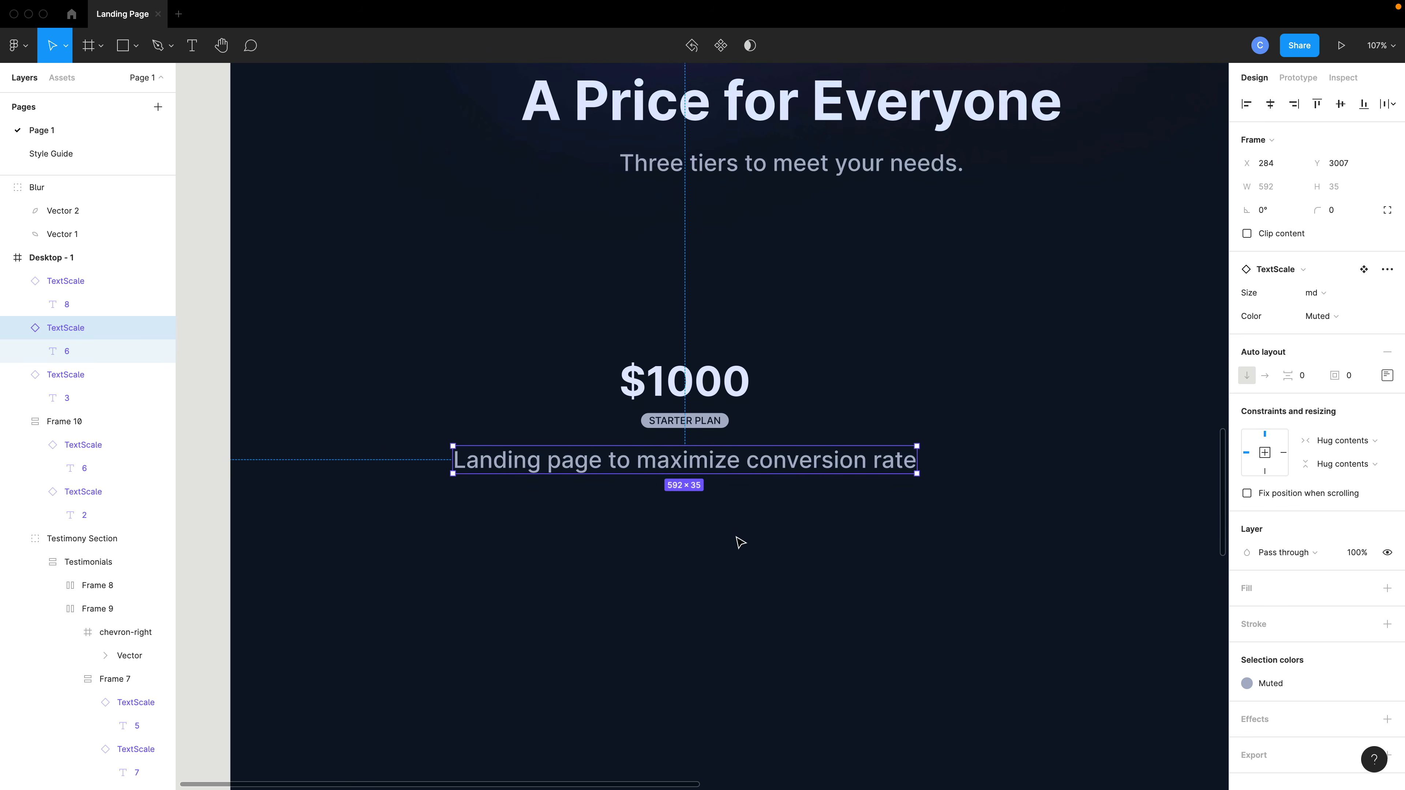
left_click(1241, 689)
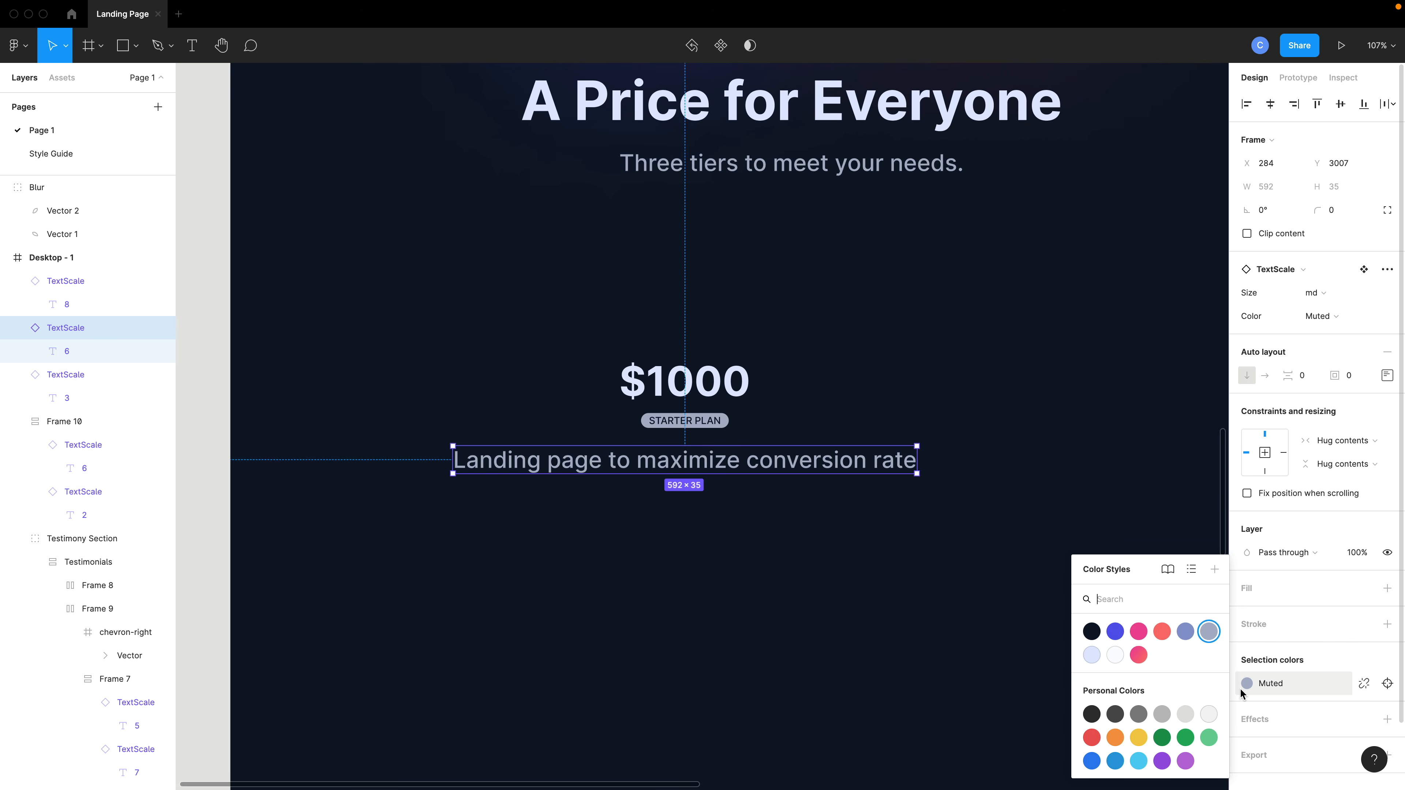
left_click(1185, 631)
left_click(904, 561)
Insert a check-circle icon from the Feather Icons plugin below the description.
scroll(824, 509, "down", 1)
scroll(825, 508, "down", 1)
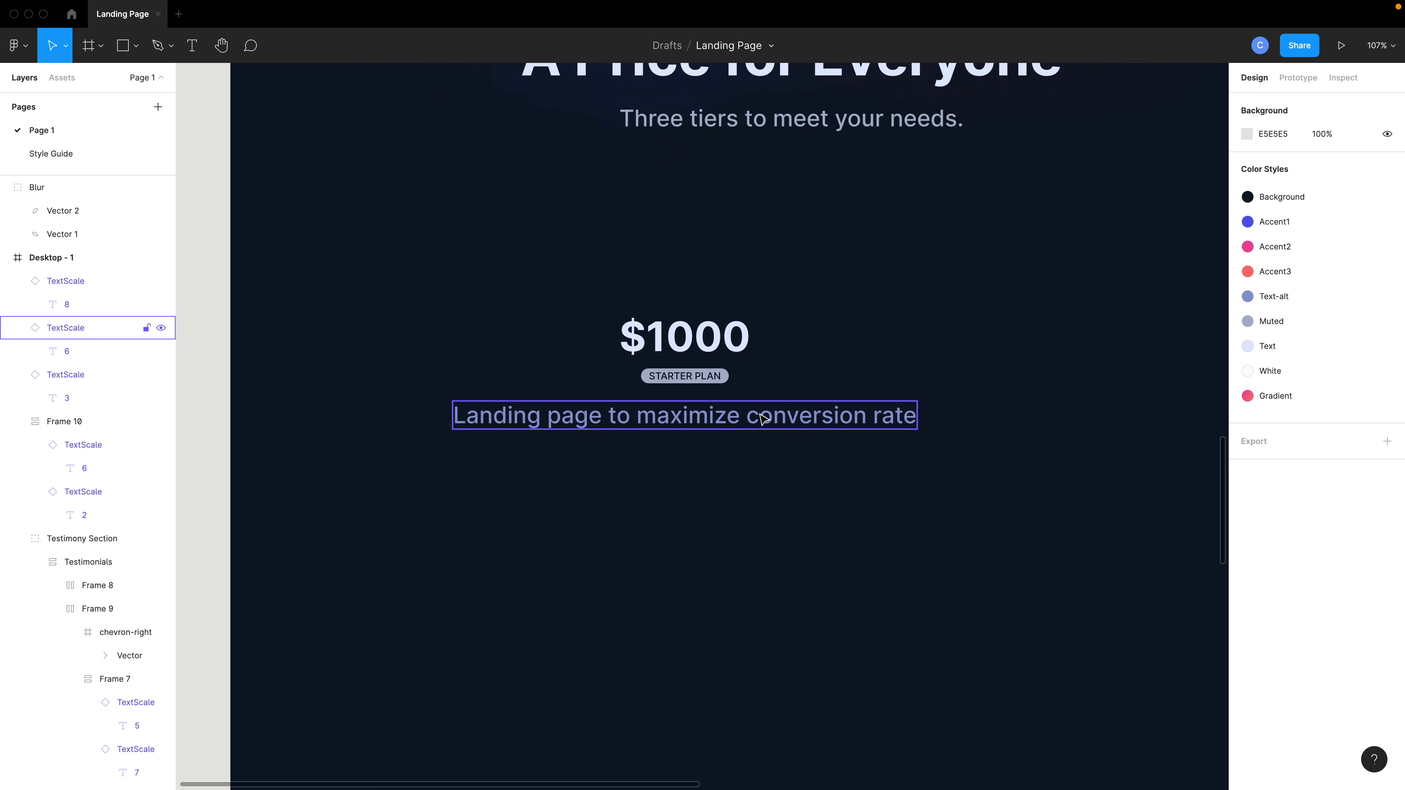
scroll(736, 477, "down", 3)
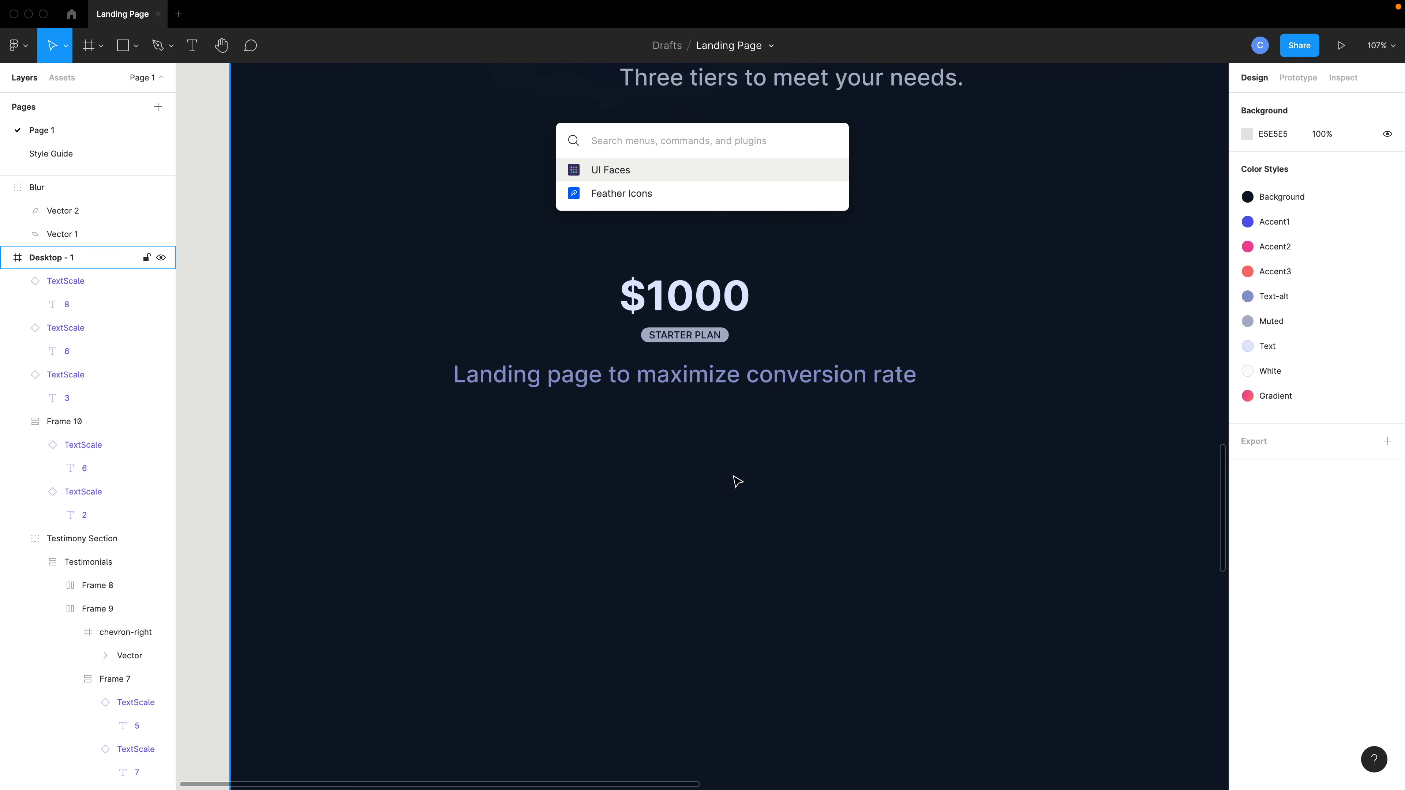
key("Down")
key("Return")
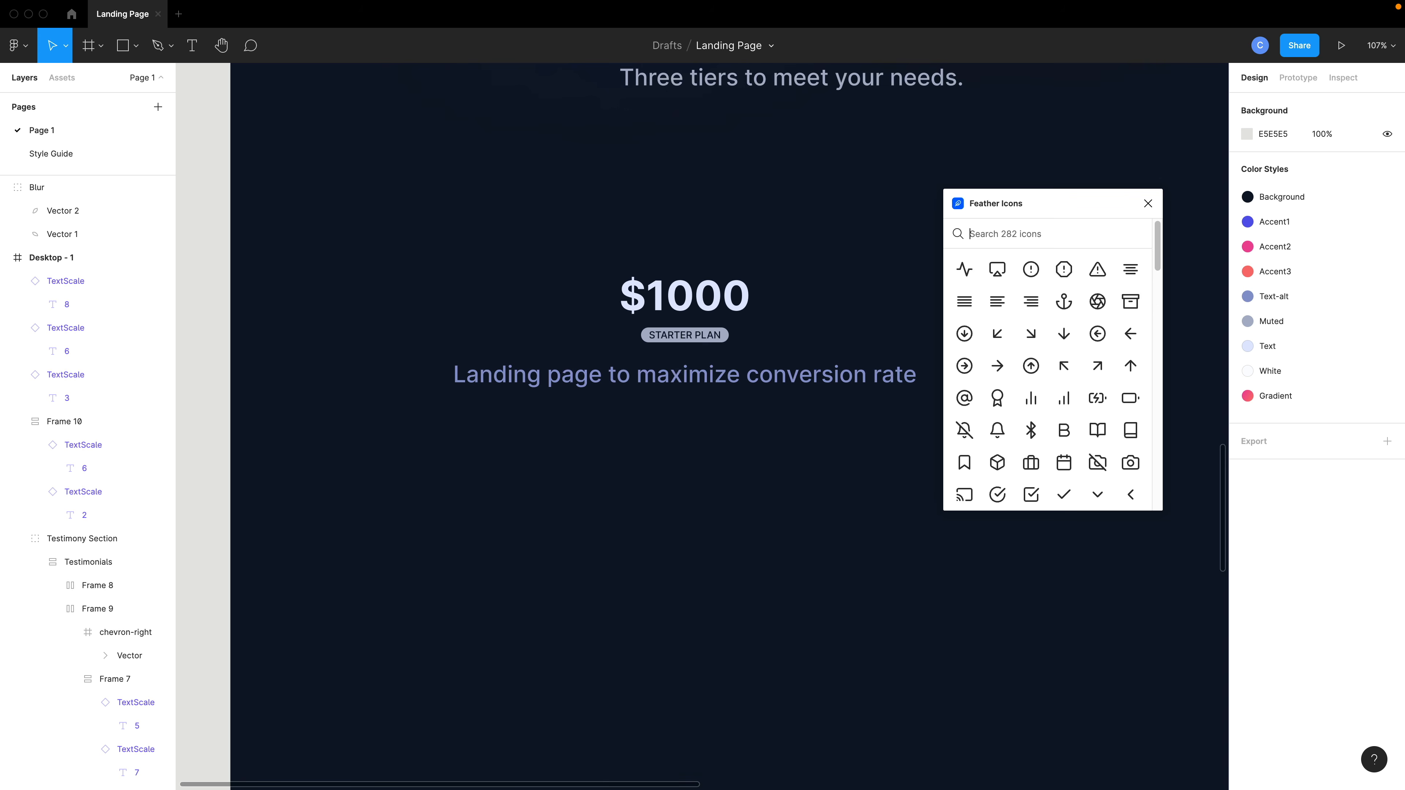
type("check")
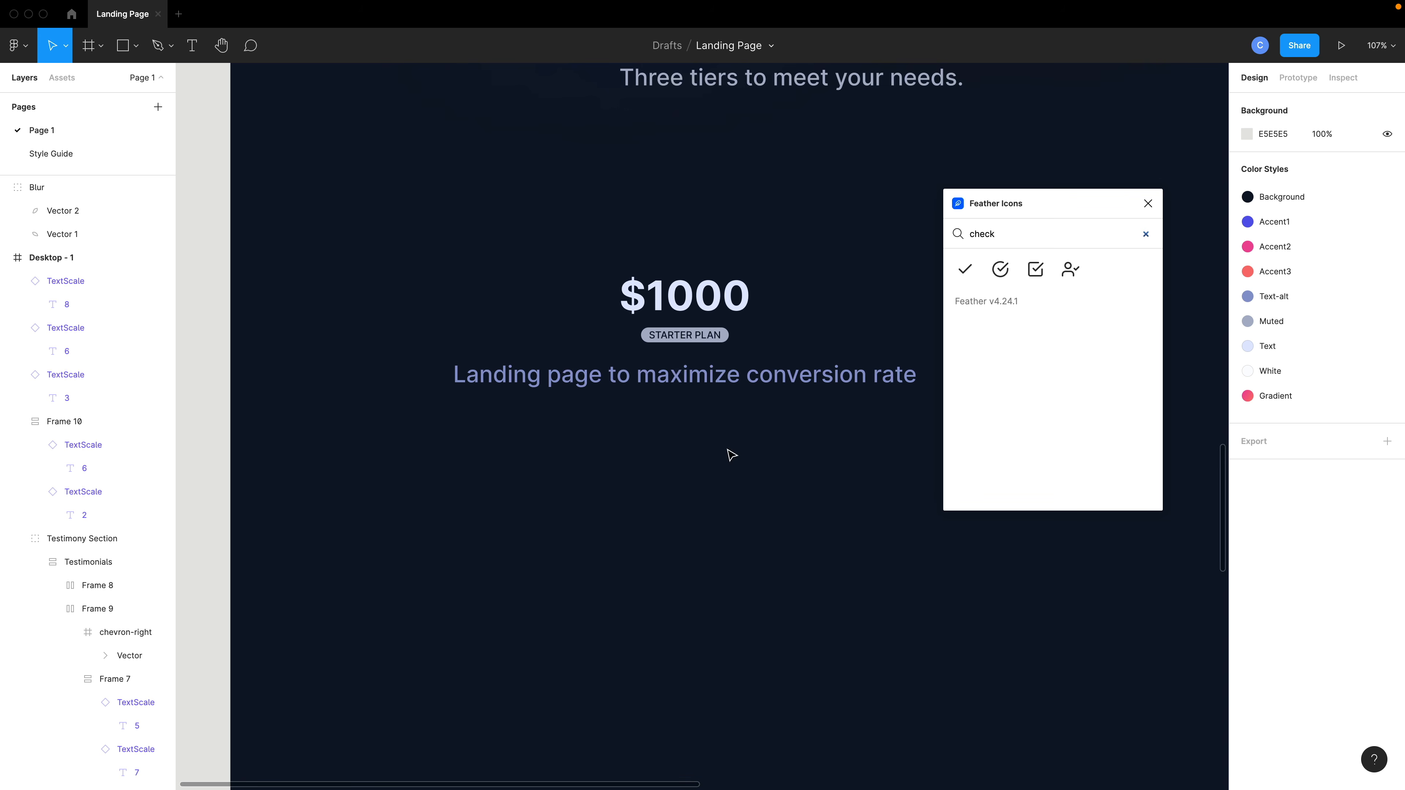
left_click(1000, 270)
left_click(746, 480)
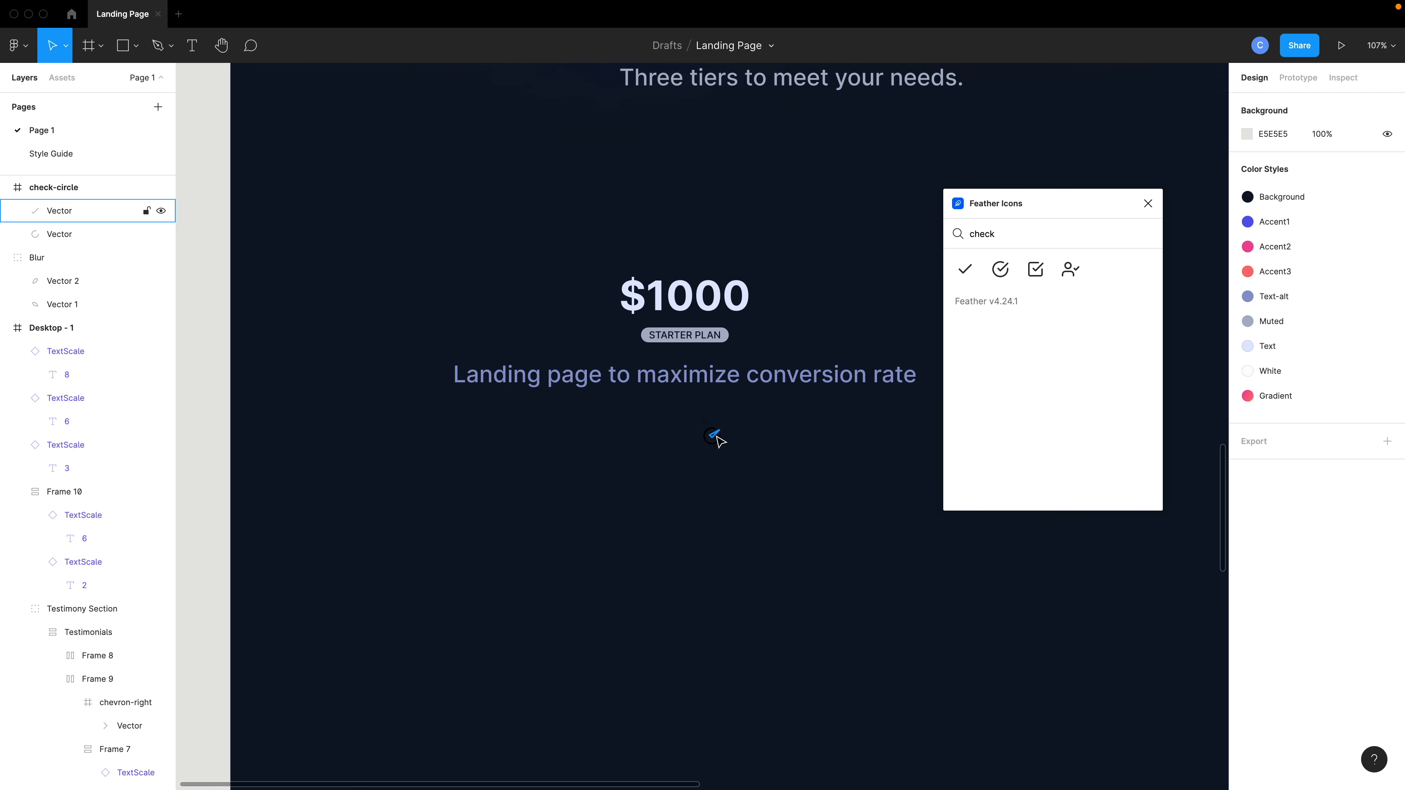
Color the check-circle icon Muted and move it under the description's left side.
left_click(716, 436)
left_click_drag(749, 465, 684, 419)
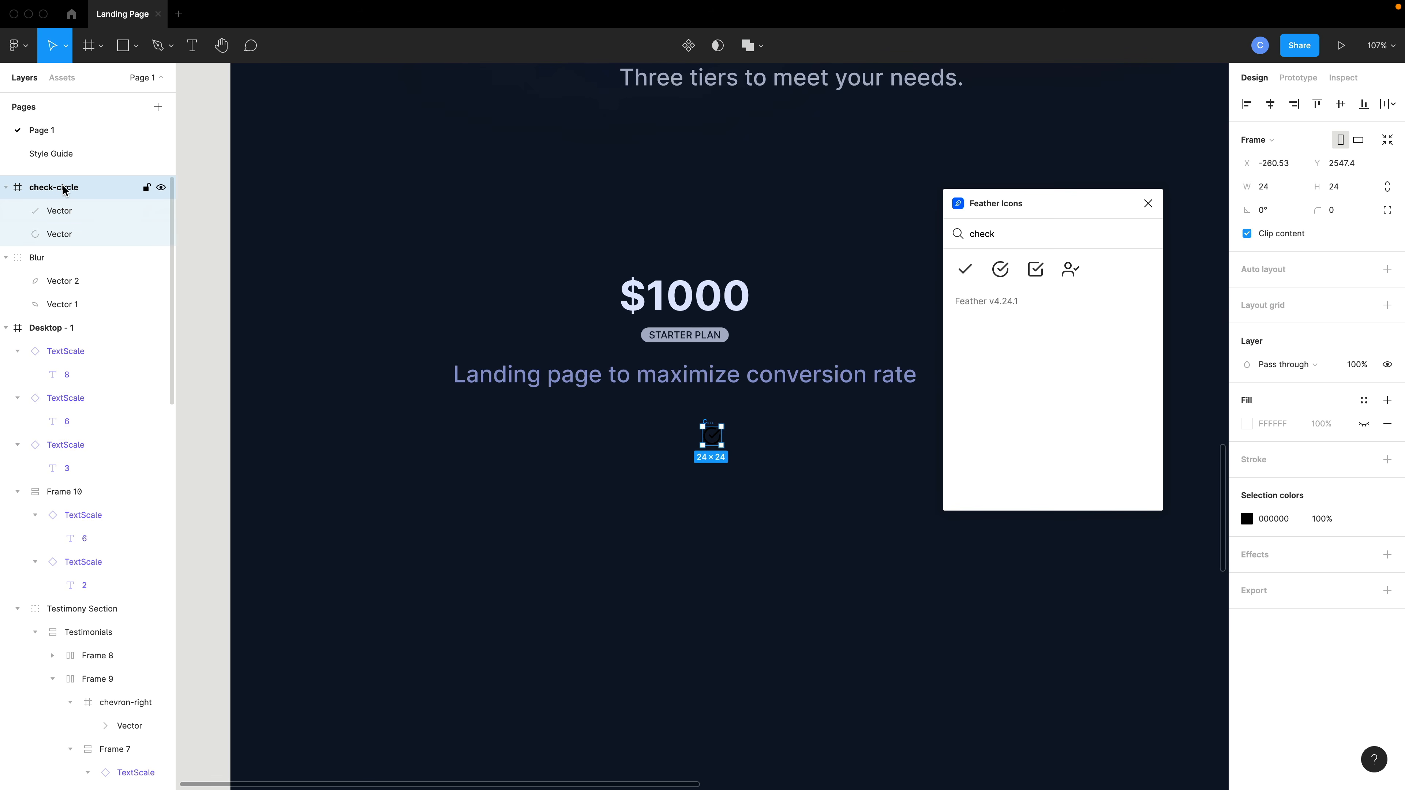
left_click(1362, 519)
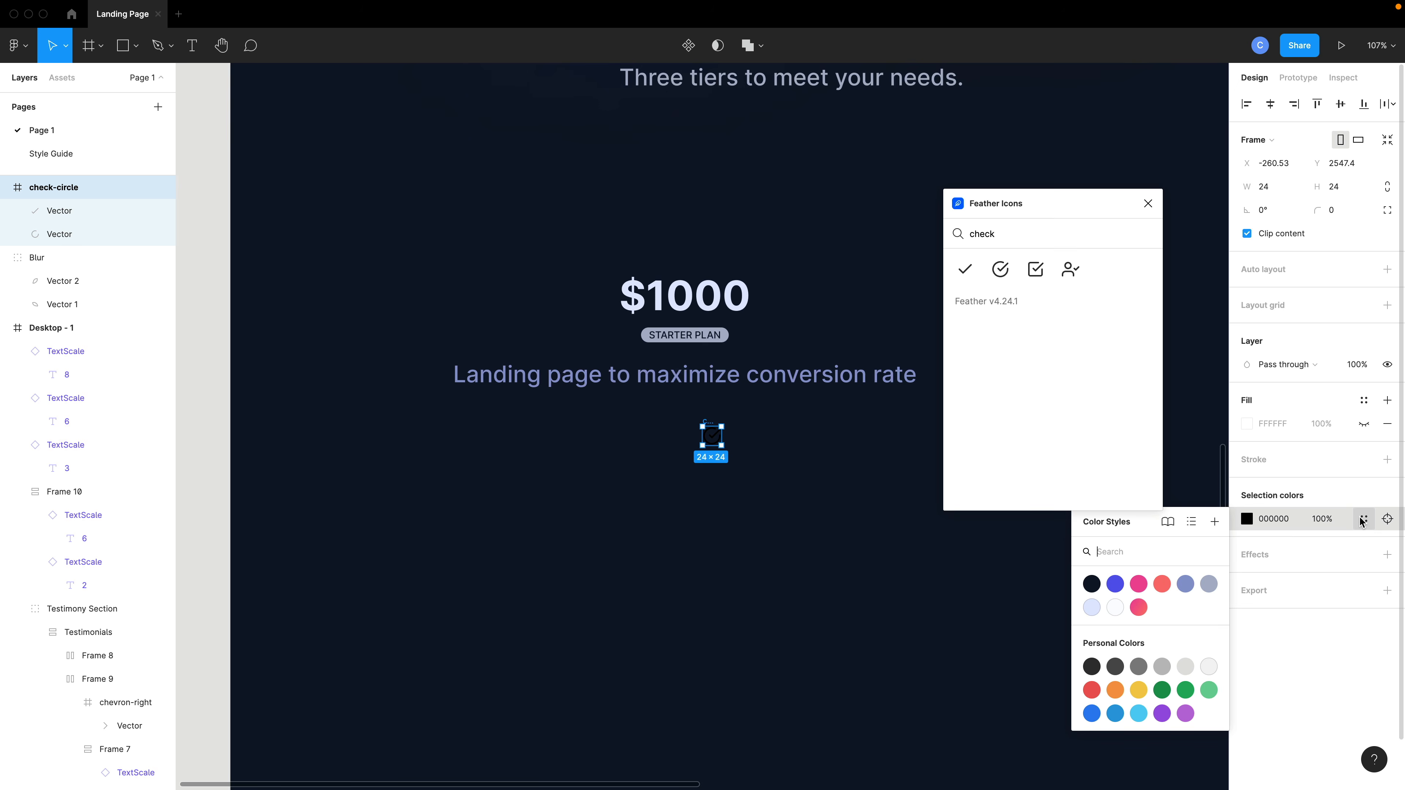
left_click(1208, 584)
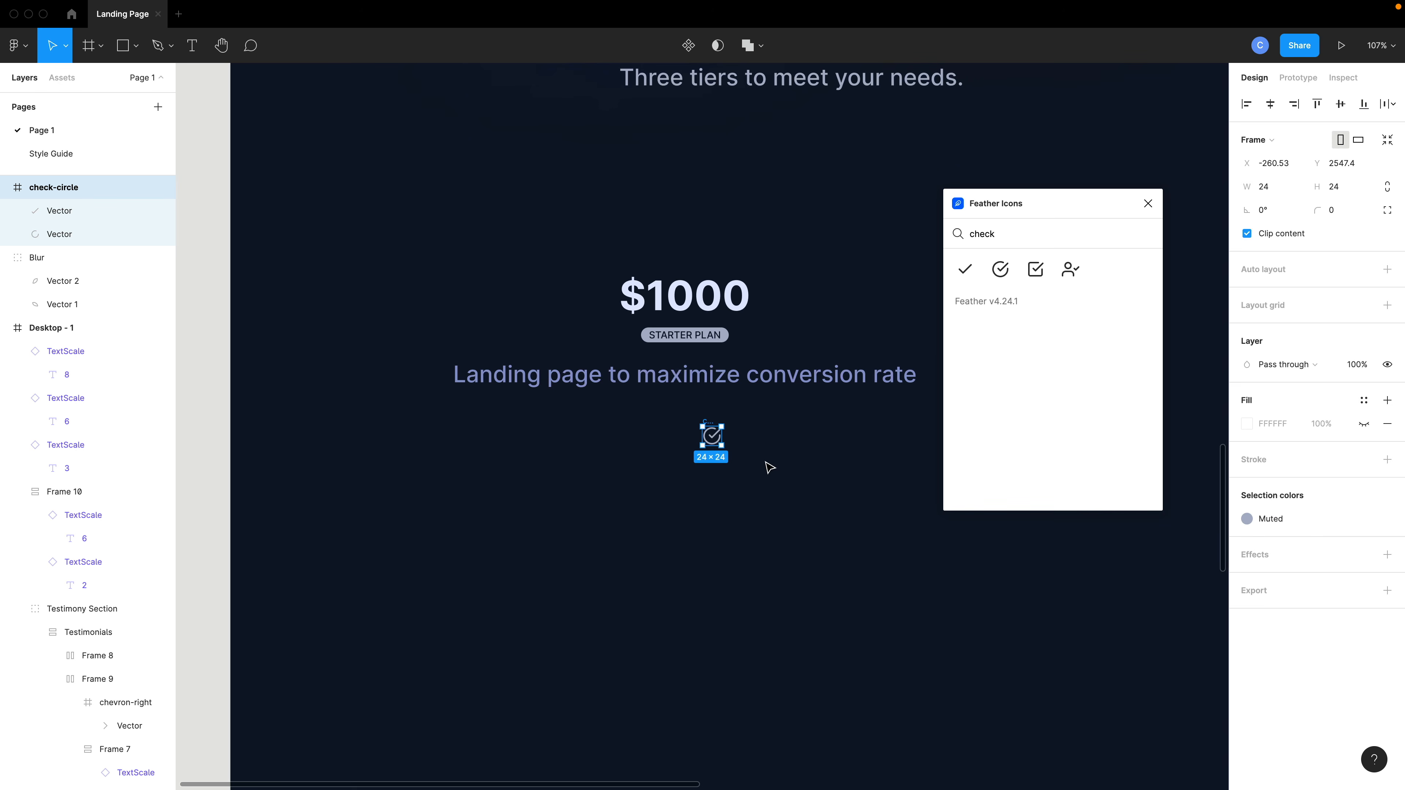
left_click_drag(775, 465, 559, 436)
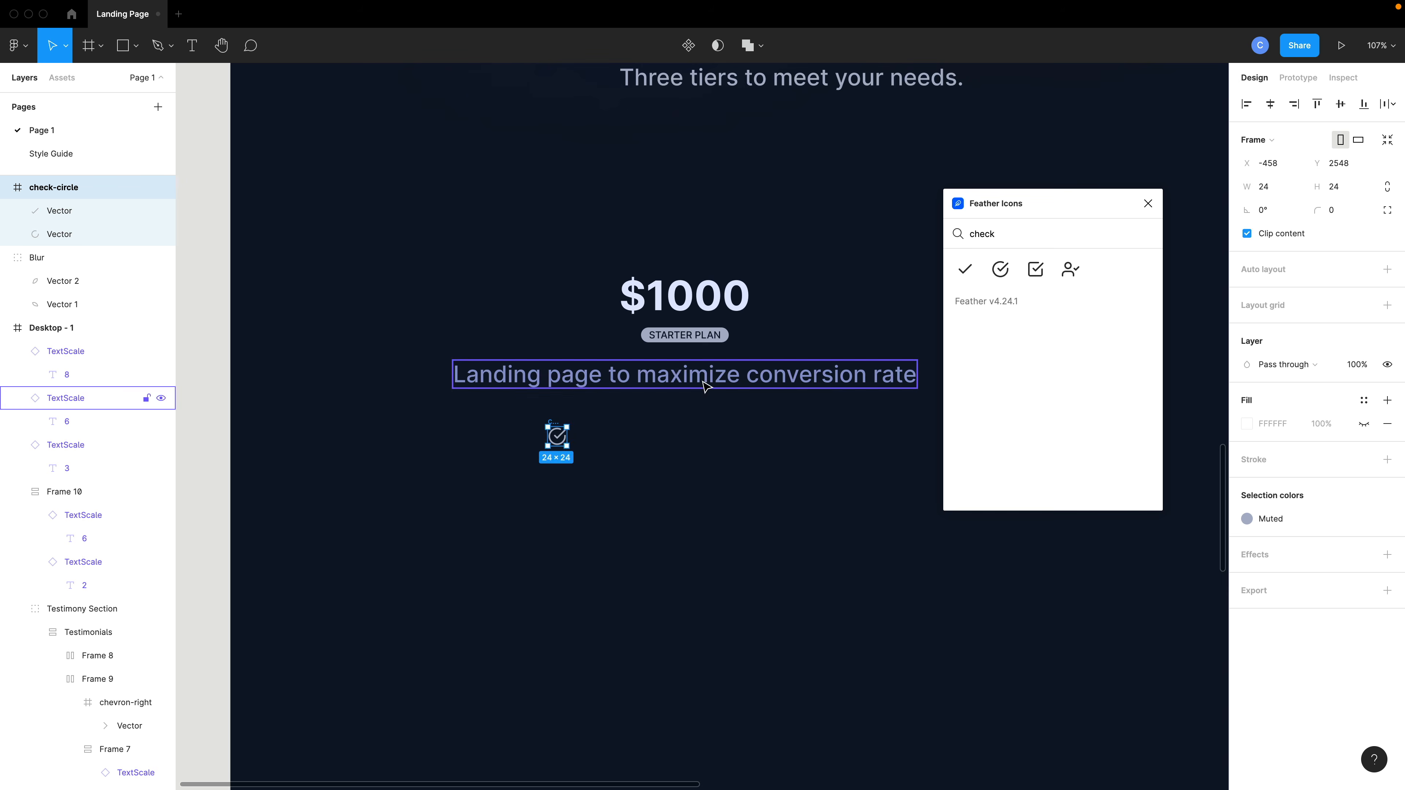
Duplicate the description text beside the icon and set the copy's size to sm.
left_click(653, 382)
left_click_drag(653, 382, 773, 443)
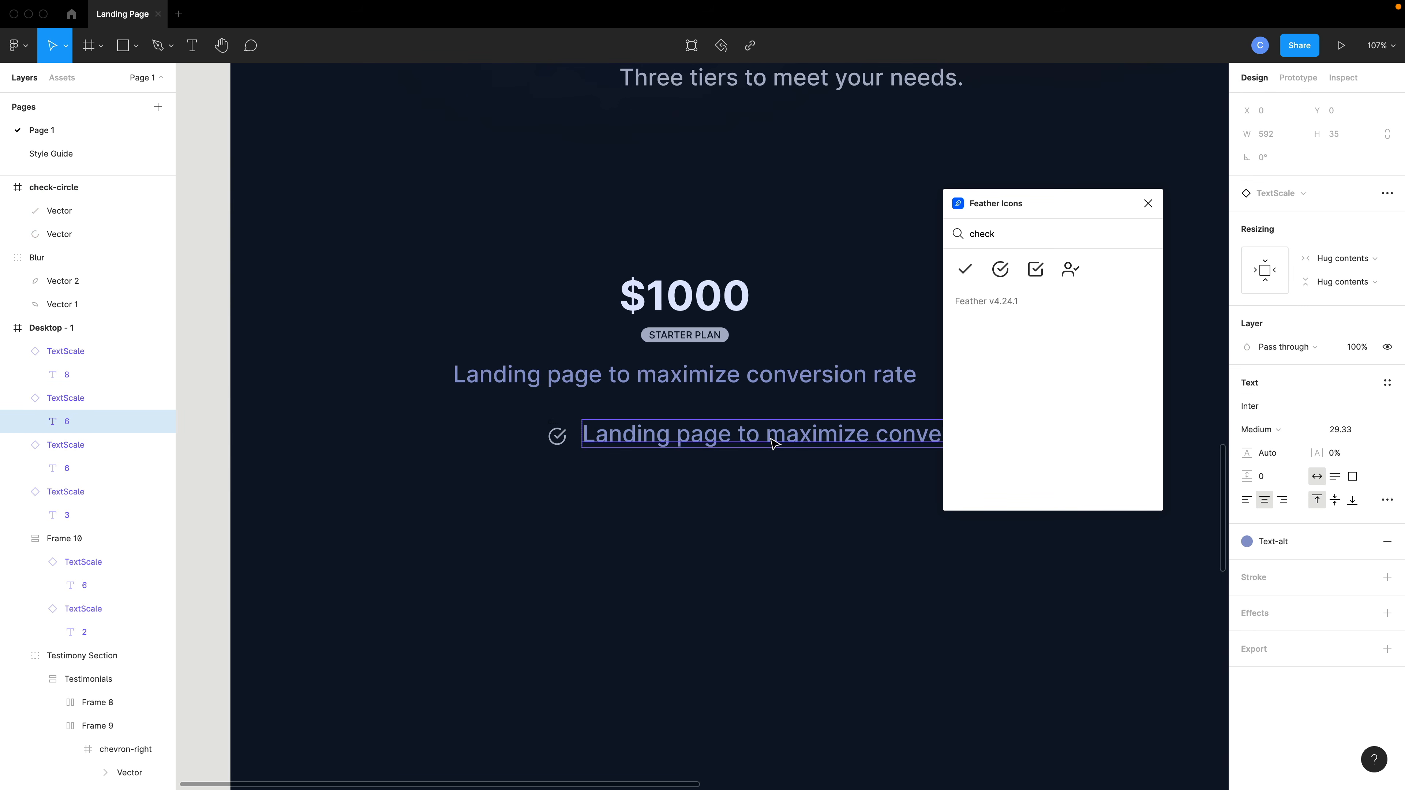
left_click(97, 399)
left_click(1336, 293)
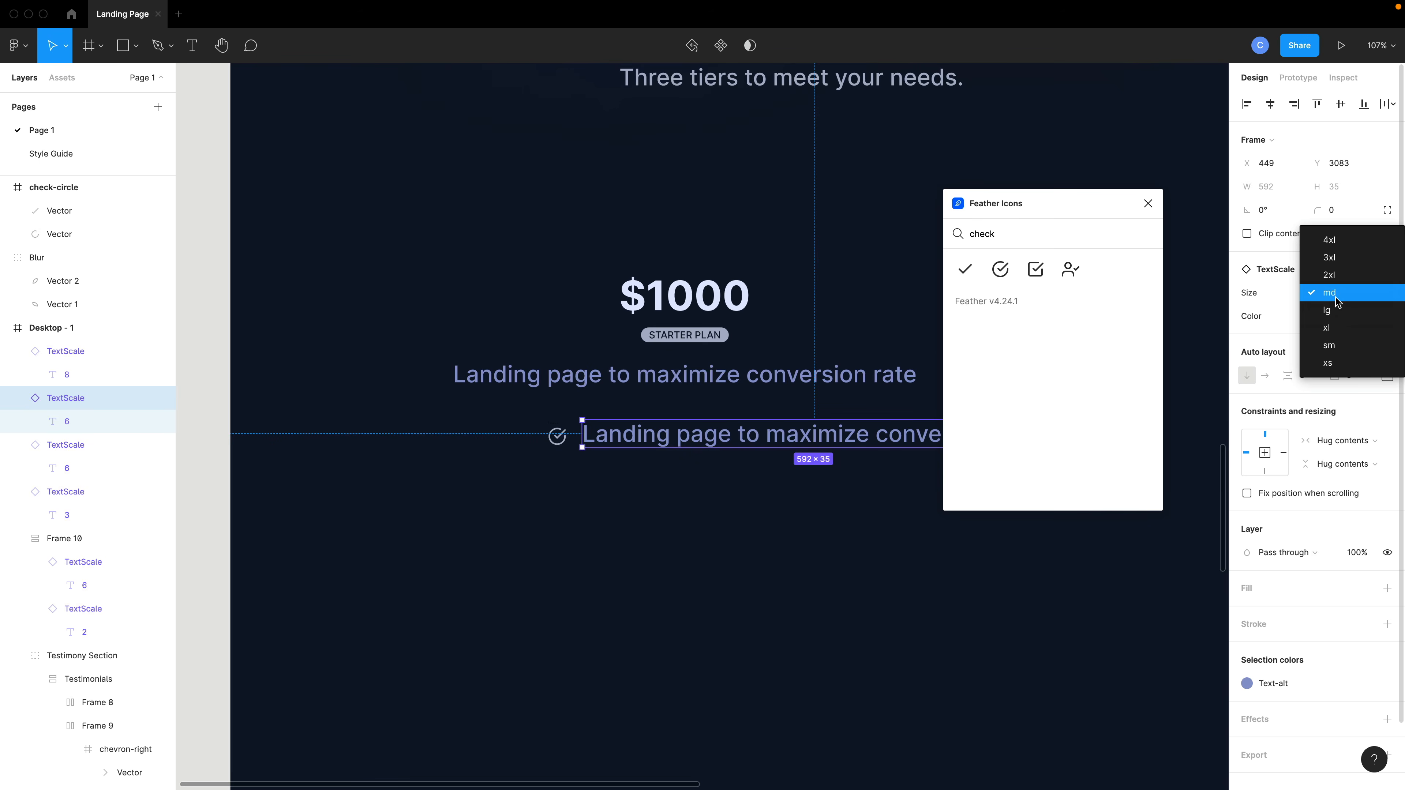
left_click(1334, 344)
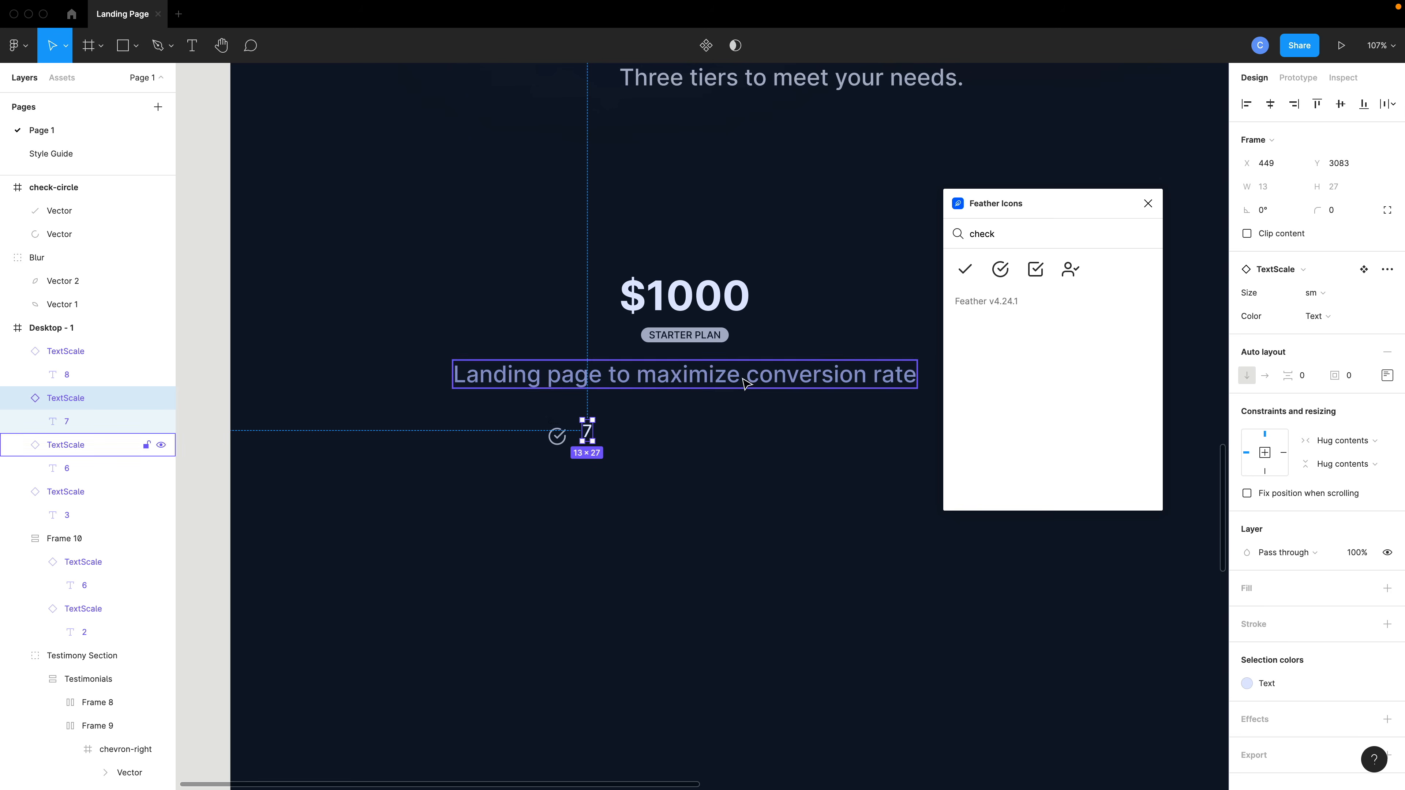
Paste "Custom Branding" as the copy's text and nudge it into place.
double_click(590, 432)
type("Custom Branding")
key("BackSpace")
key("Escape")
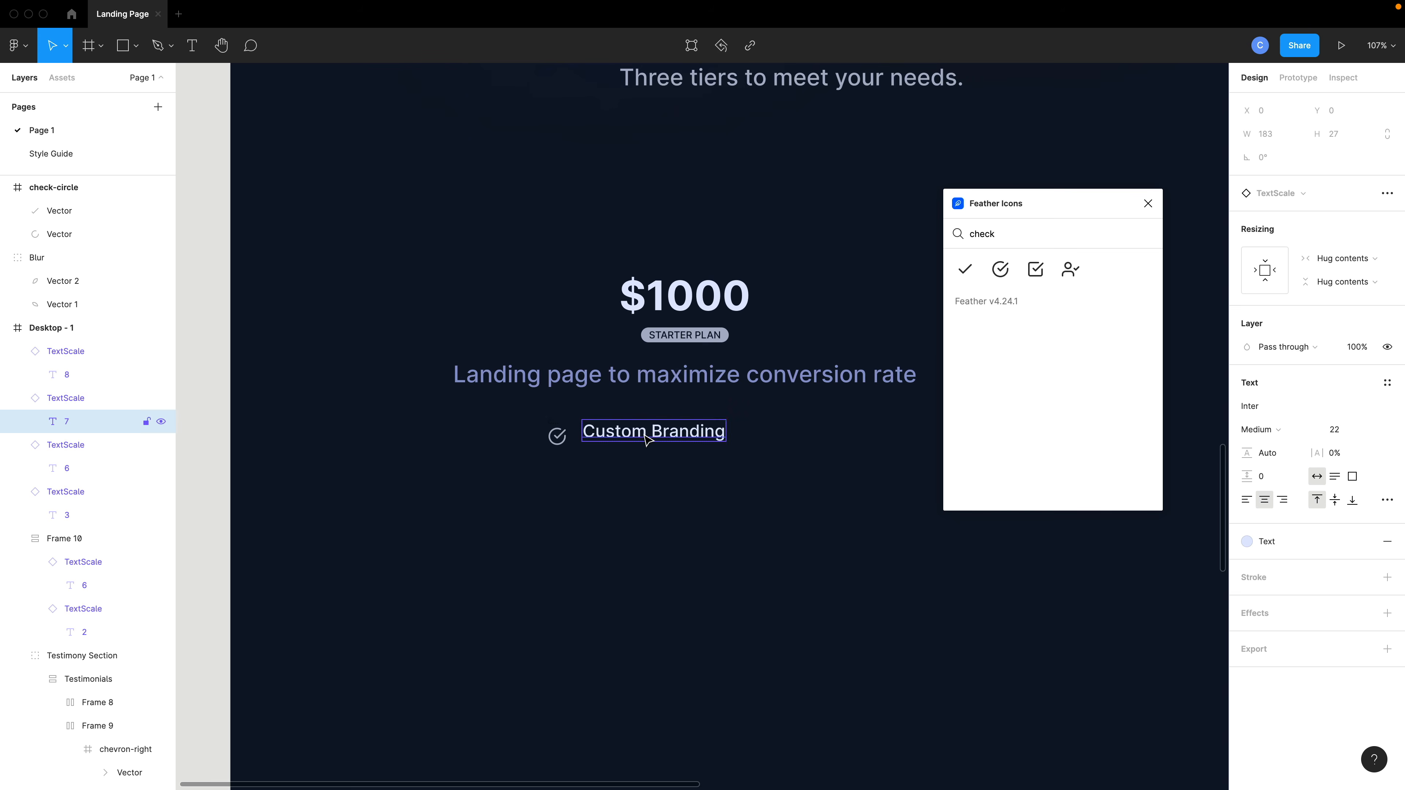
left_click(650, 442)
left_click_drag(649, 442, 650, 437)
Select the icon and Custom Branding text together and wrap them in an auto layout frame.
left_click(563, 441, "shift")
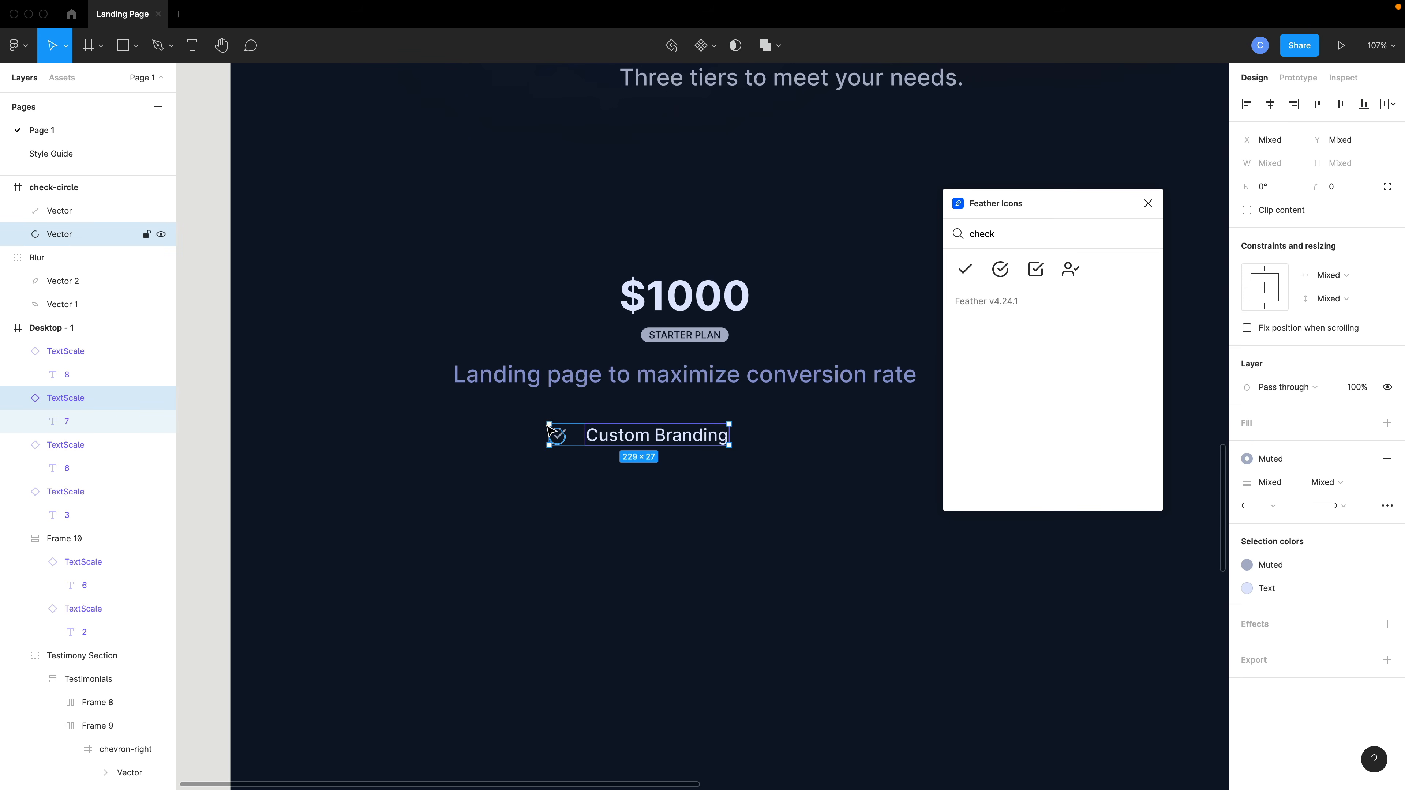
left_click(53, 189, "shift")
left_click(46, 188)
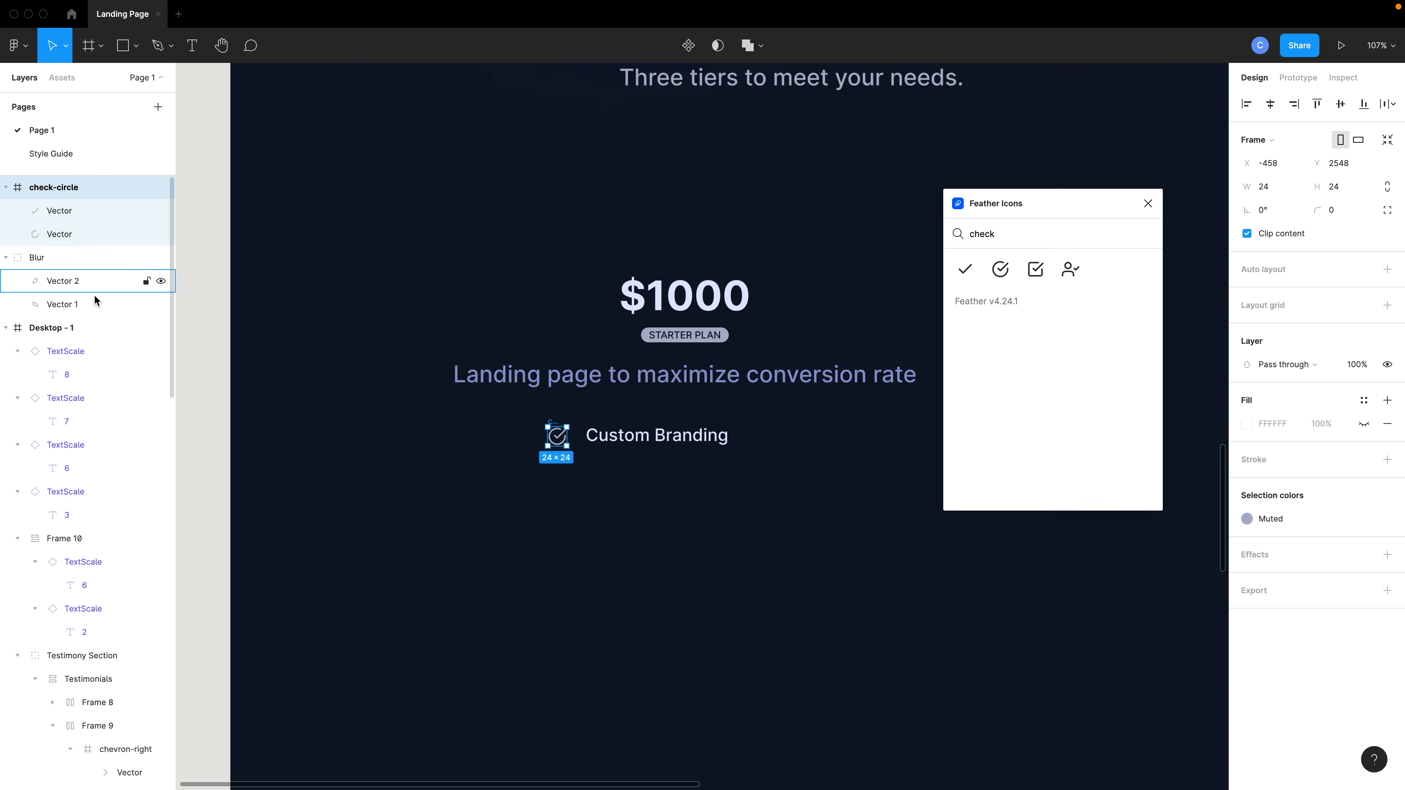
left_click(75, 405, "shift")
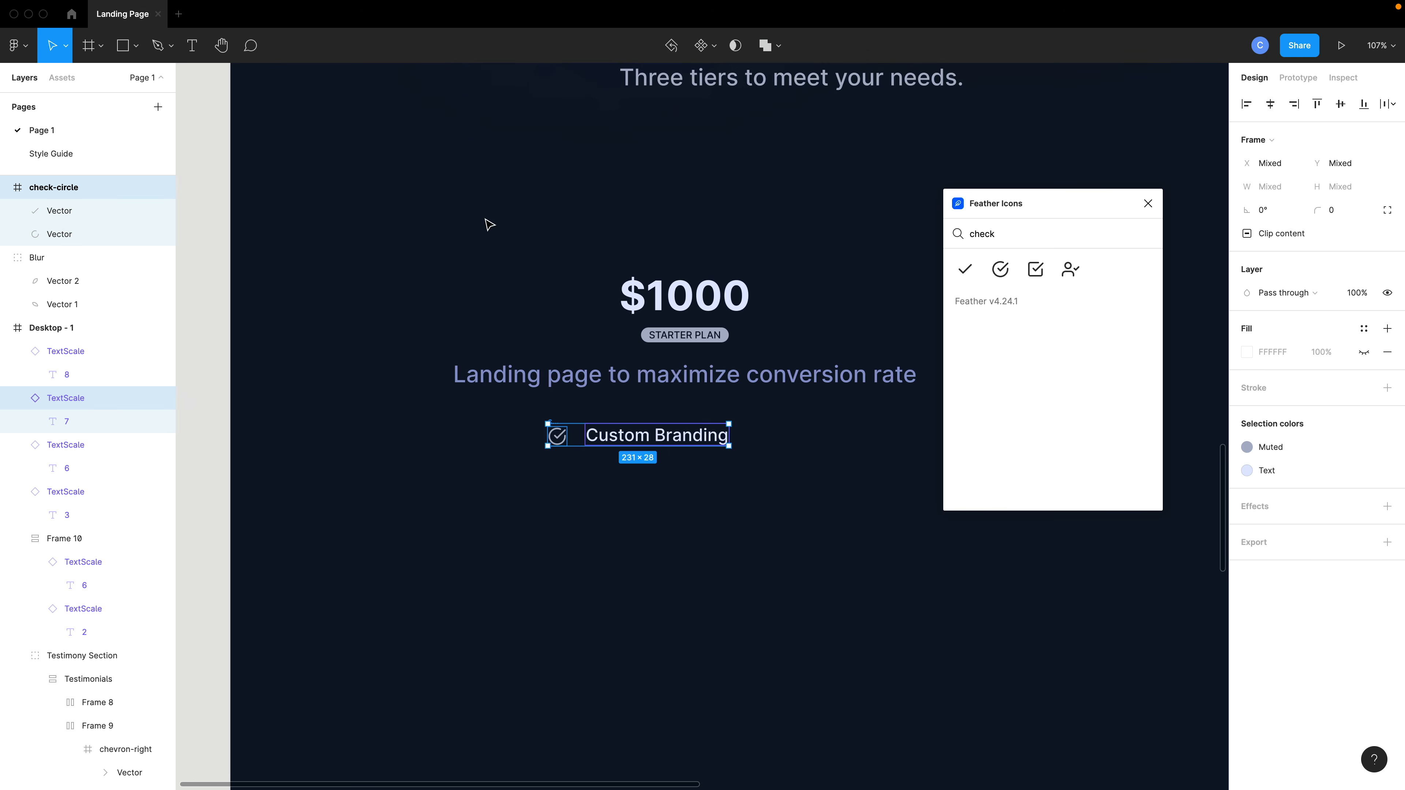
key("shift+a")
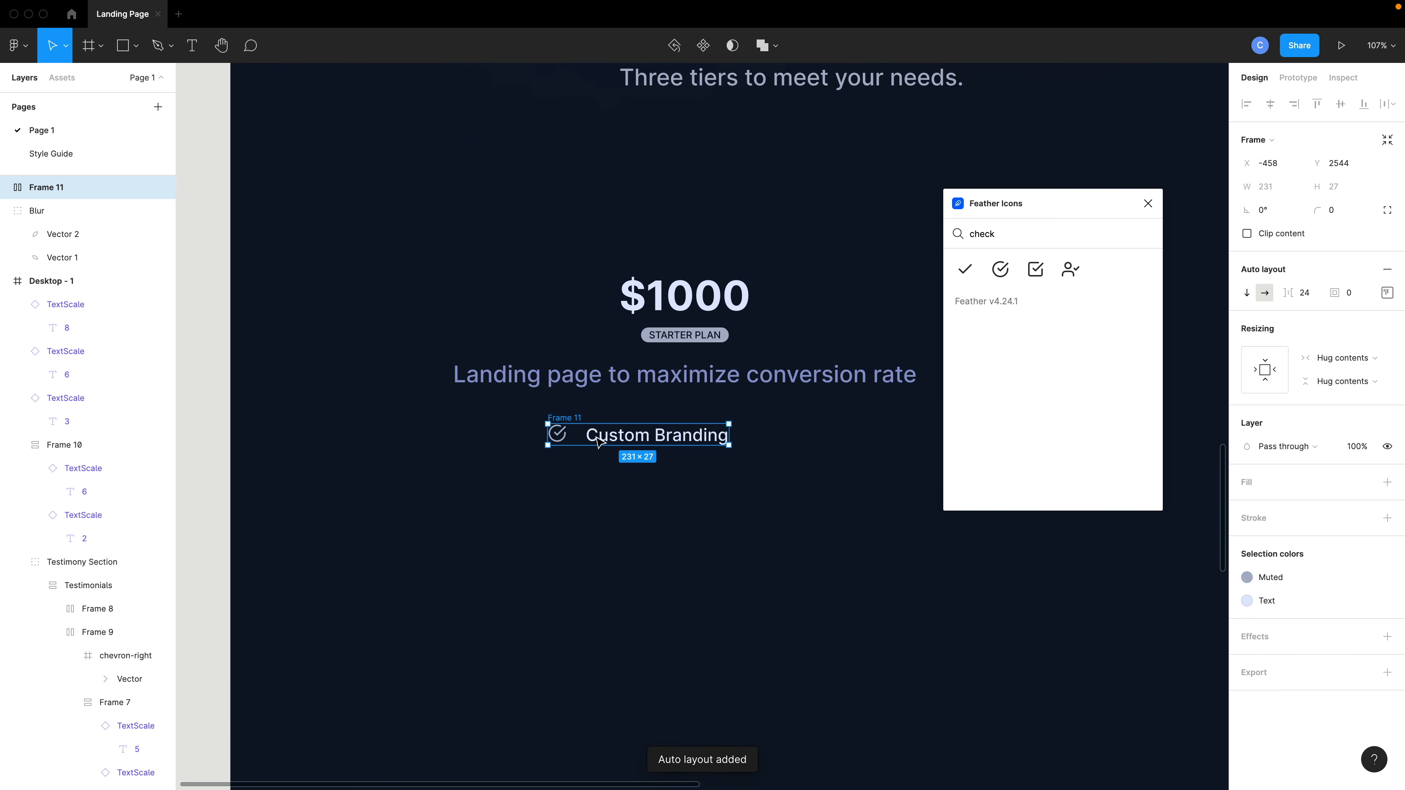
Center-align the row's items and set the gap between icon and text to 20.
left_click(1387, 293)
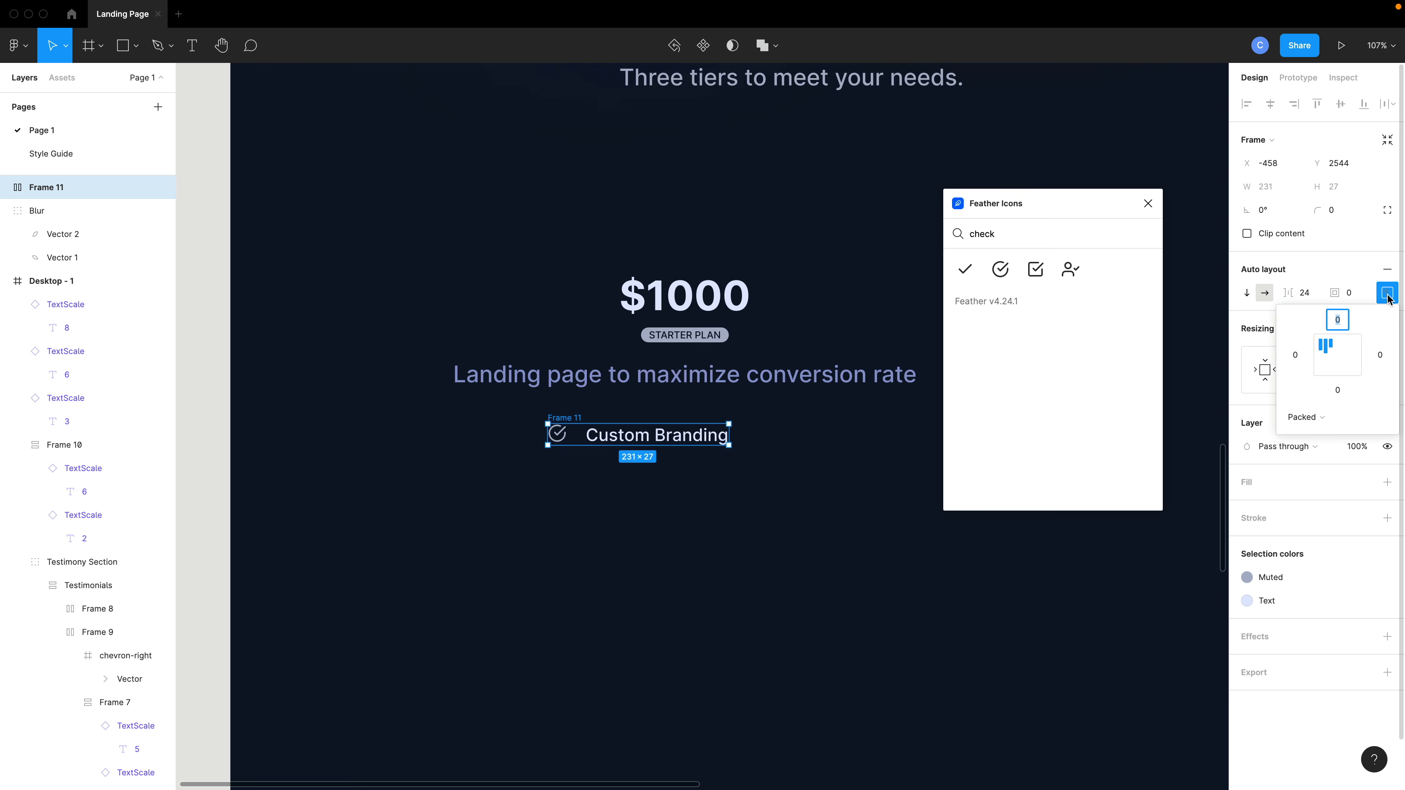
left_click(1338, 355)
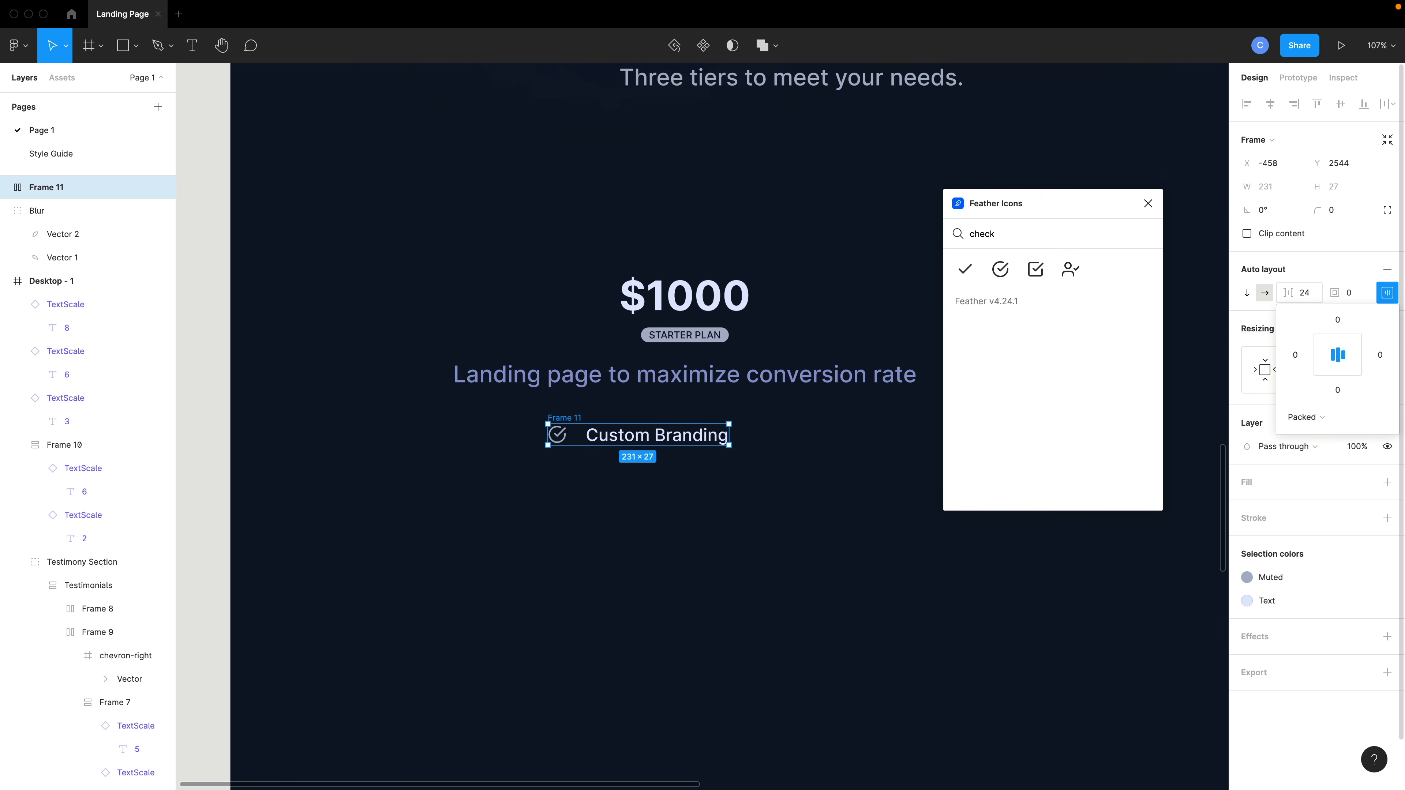
left_click_drag(1287, 293, 1285, 303)
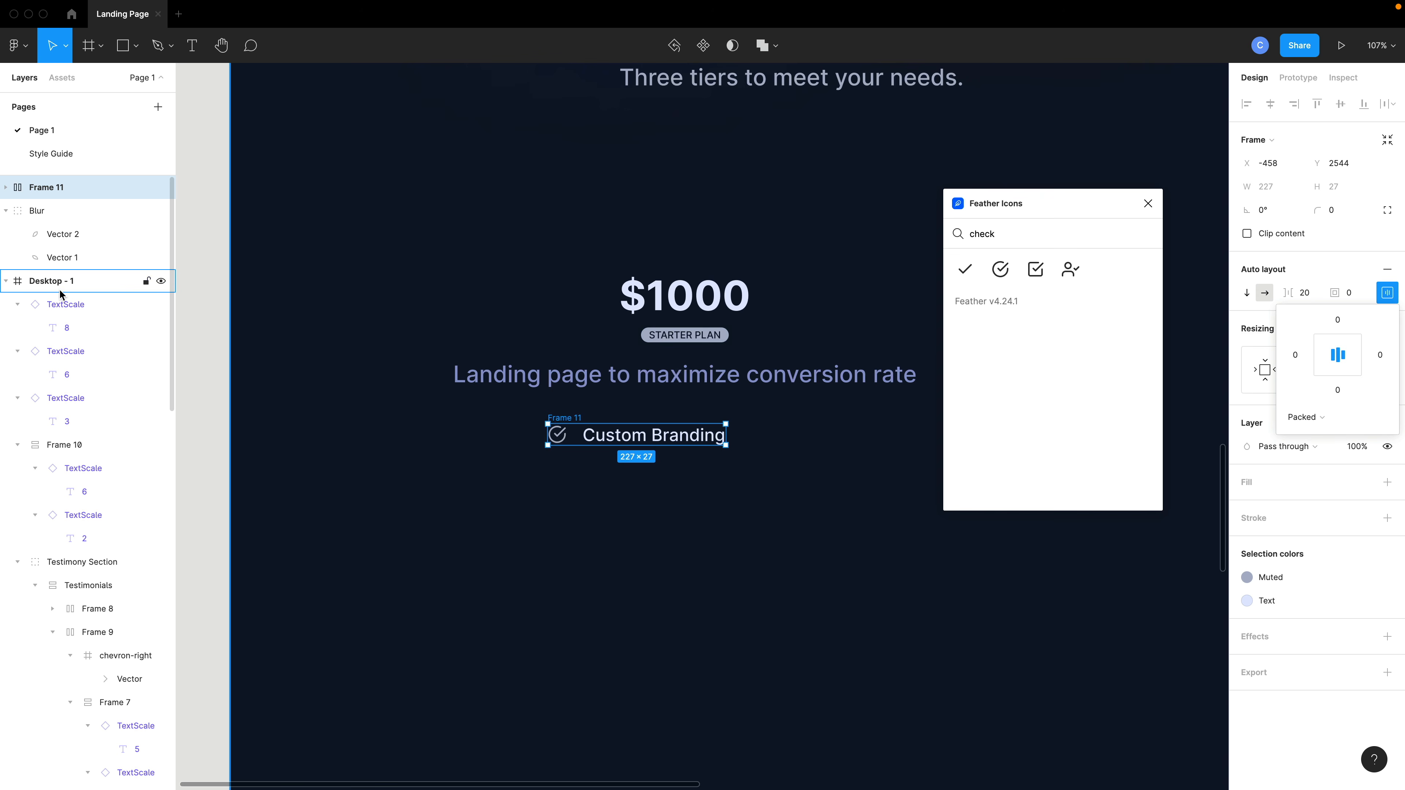
Move the row frame into Desktop - 1 and duplicate it into five stacked rows.
left_click_drag(38, 190, 16, 302)
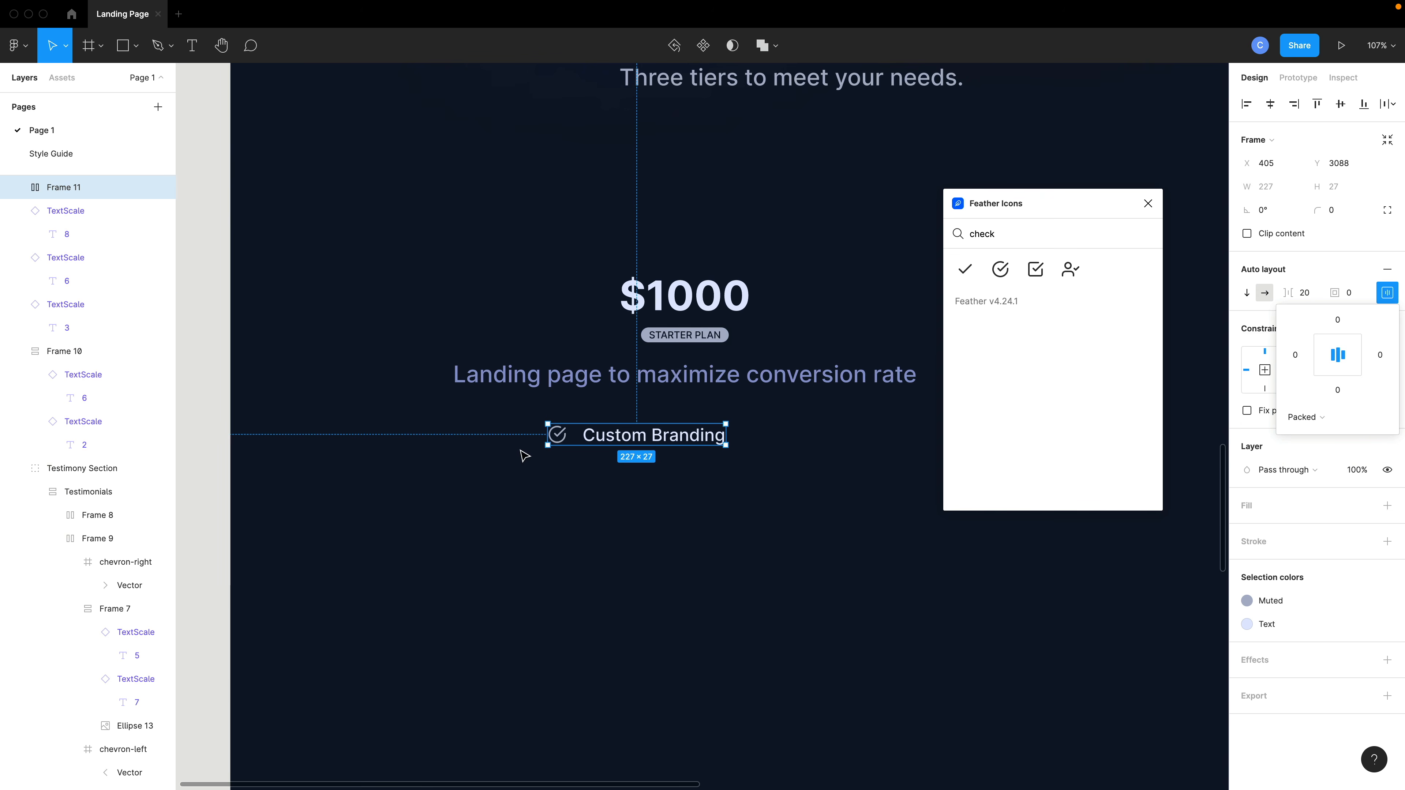
left_click_drag(575, 442, 698, 575)
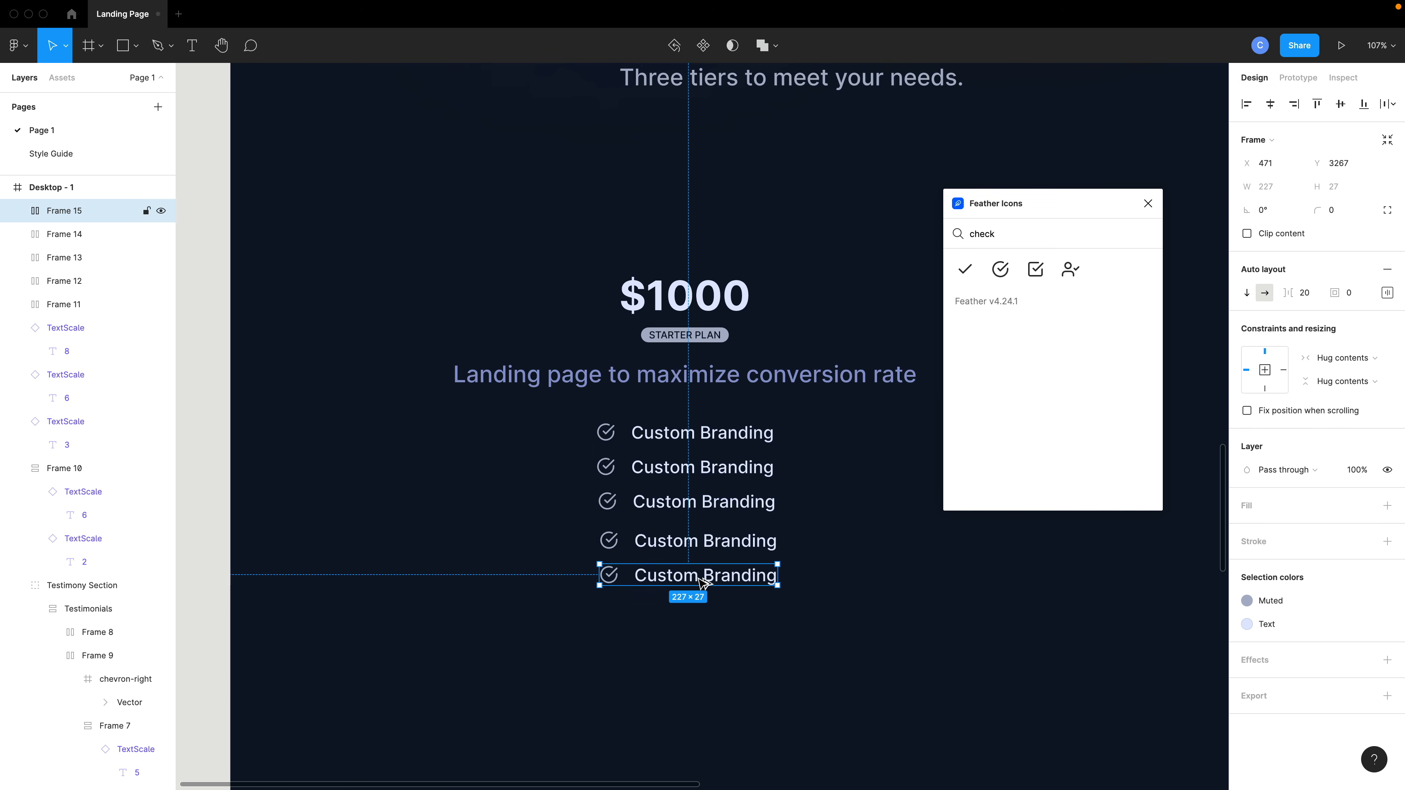
Combine the five rows into a vertical auto layout list and nudge it up beneath the description.
left_click_drag(795, 640, 657, 440)
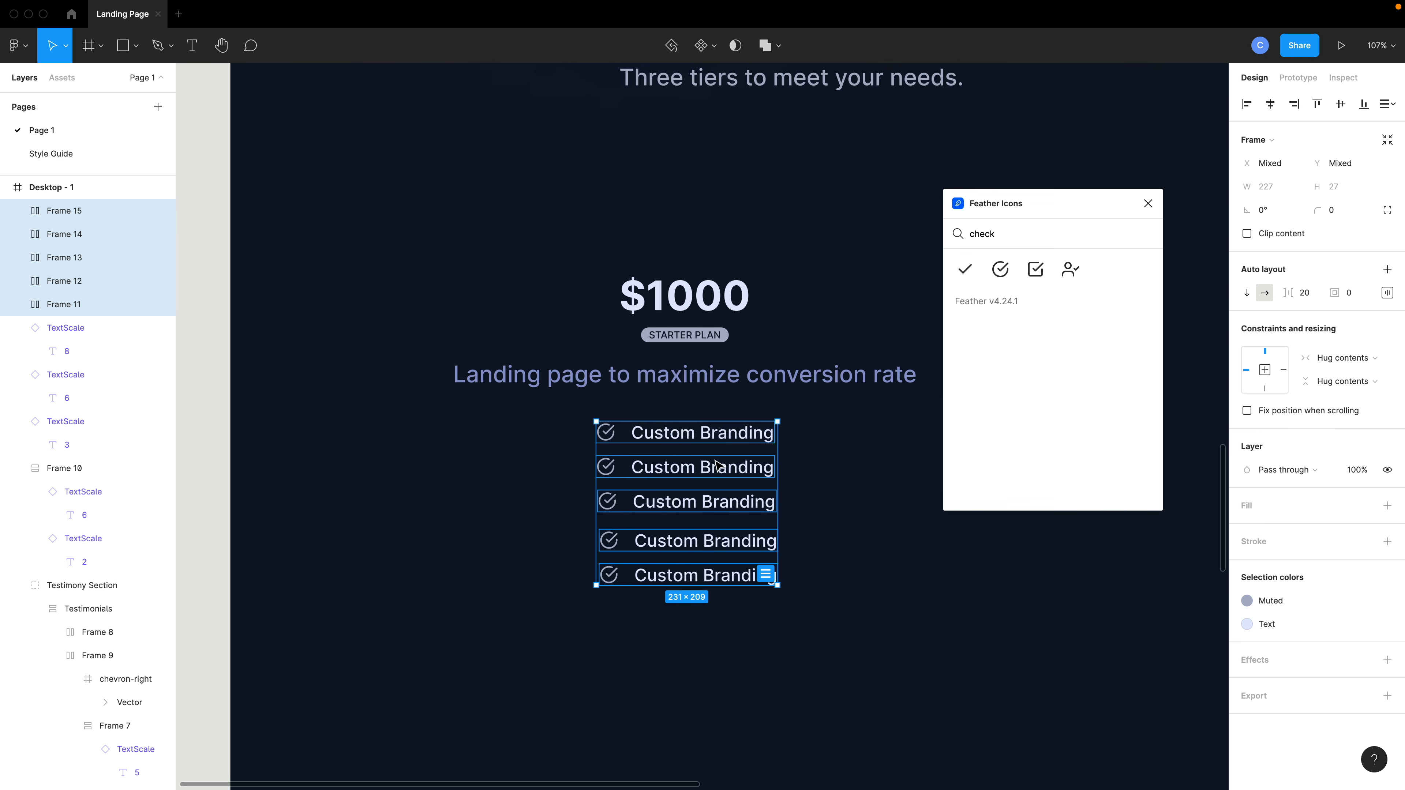
key("shift+a")
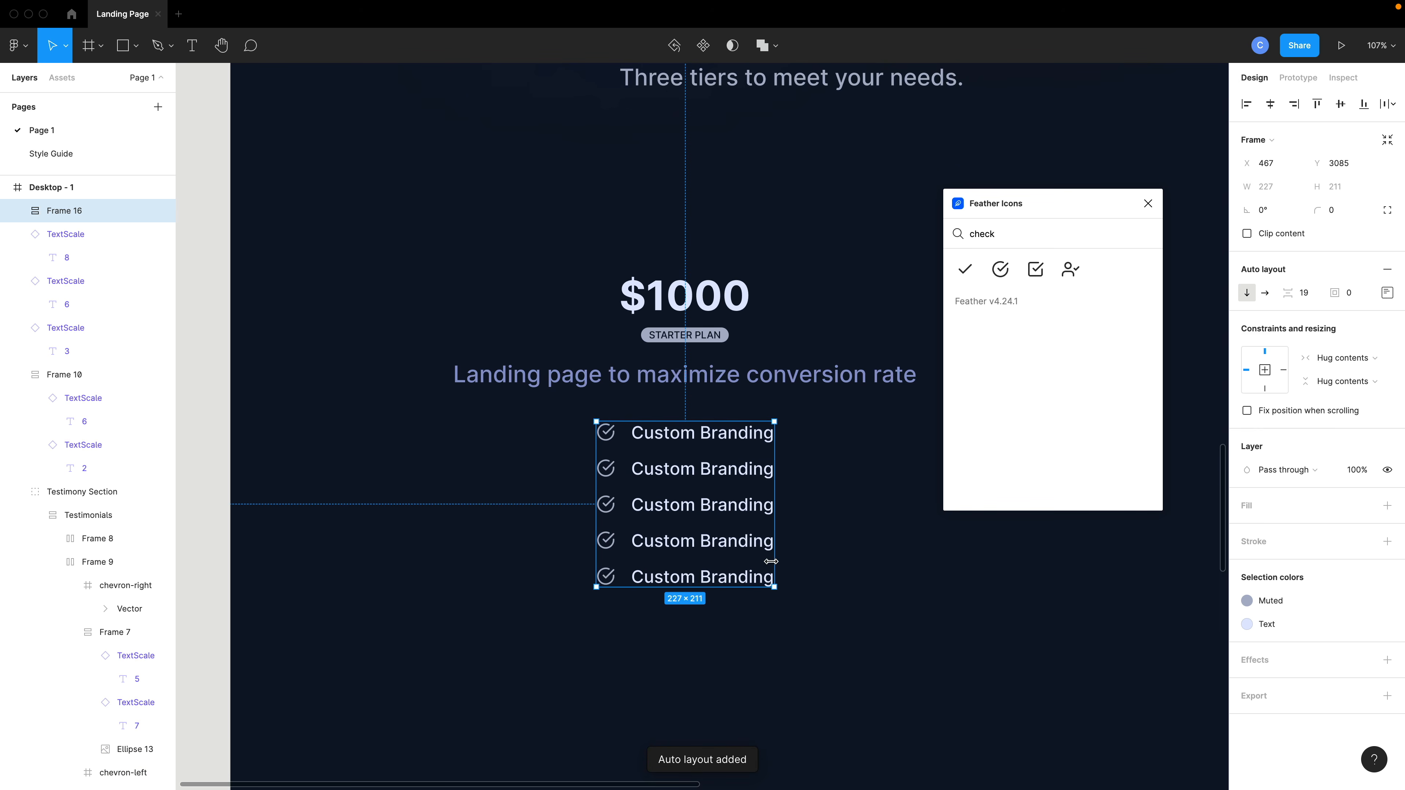
scroll(771, 561, "down", 3)
scroll(758, 564, "down", 2)
left_click_drag(713, 506, 708, 490)
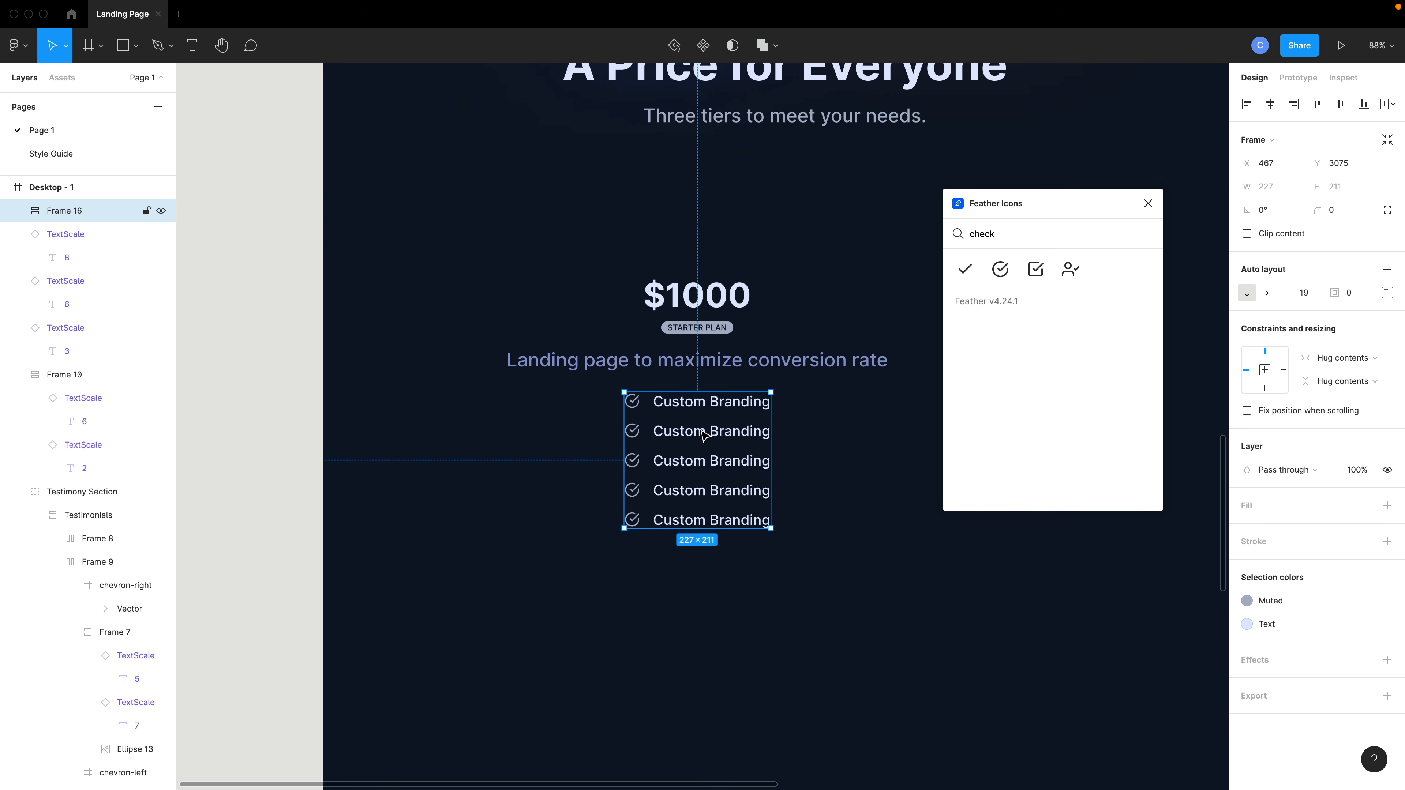
Rename the list items to Custom Branding, Single Landing page, SEO-optimized, One Email inbox and Contact Form.
double_click(703, 434)
double_click(700, 430)
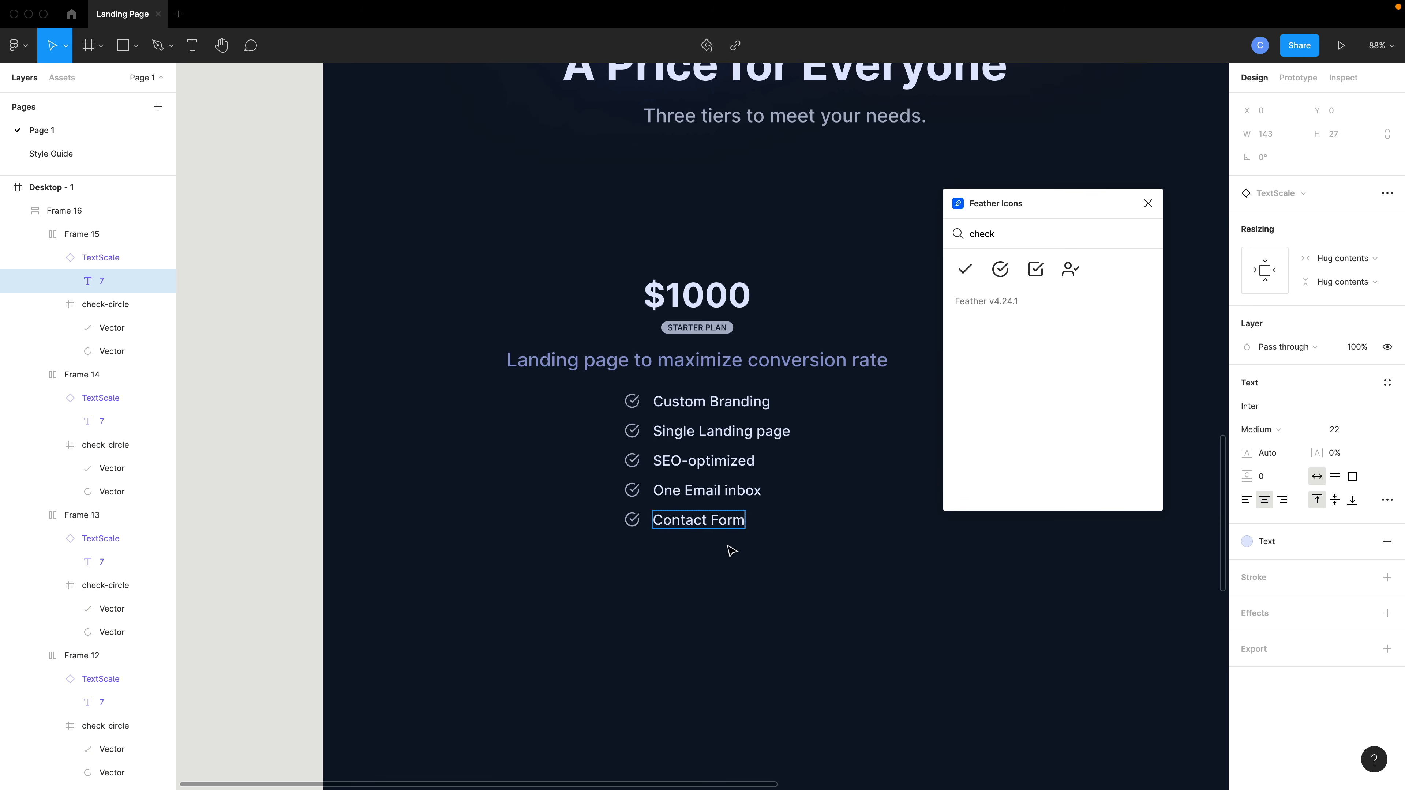
Insert the Btn component into the feature list and change its label to Learn more.
key("Escape")
key("Escape")
key("Escape")
scroll(597, 406, "down", 3)
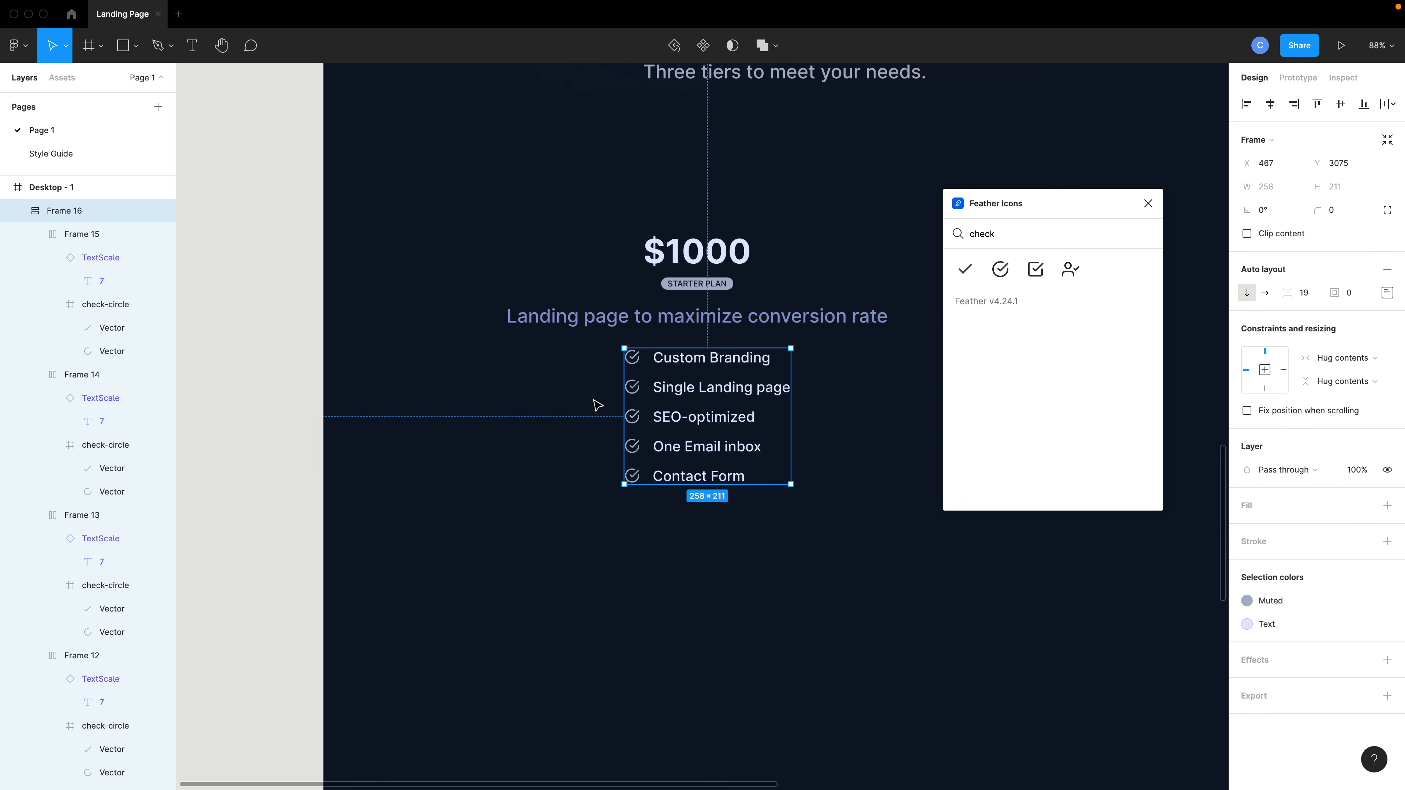
left_click(740, 520)
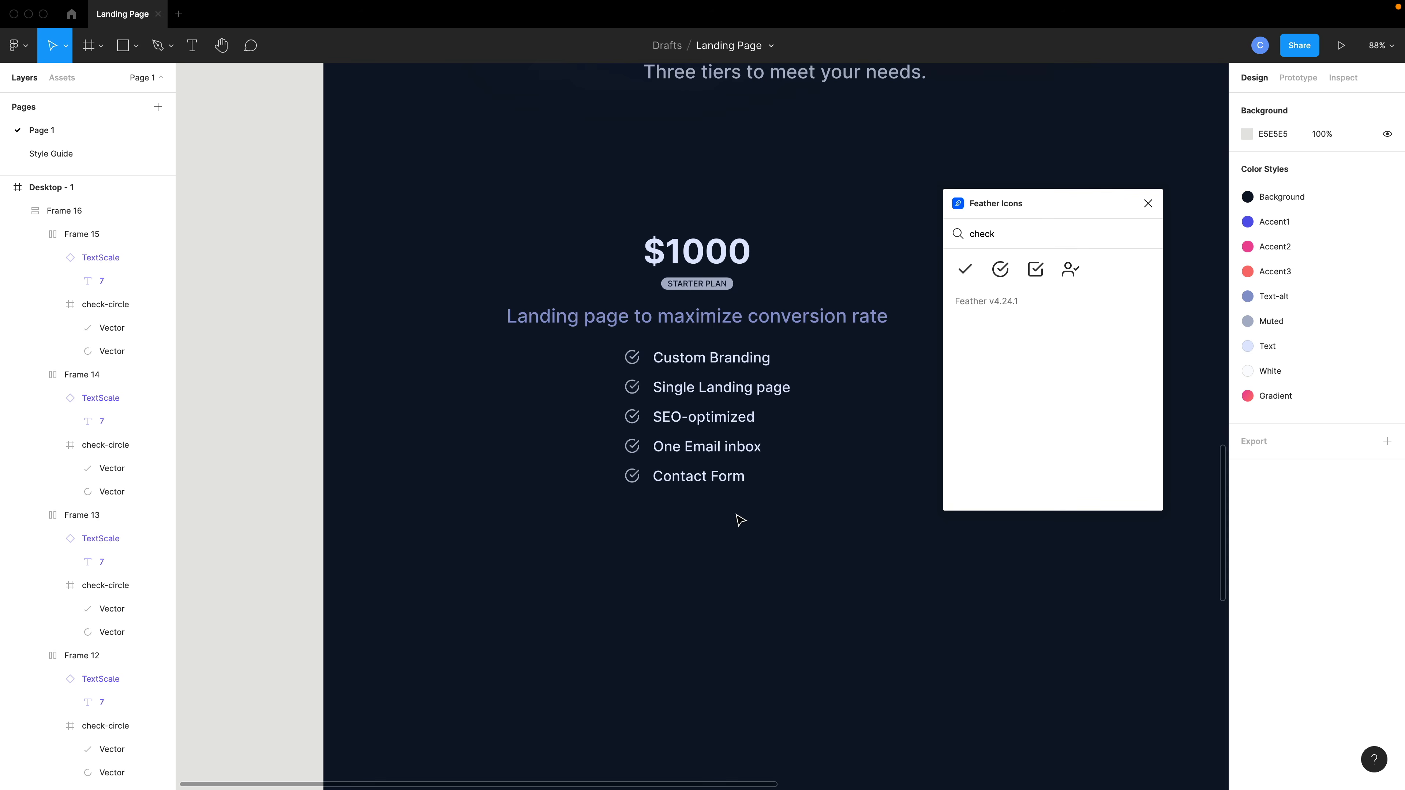
key("shift+i")
type("btn")
key("Return")
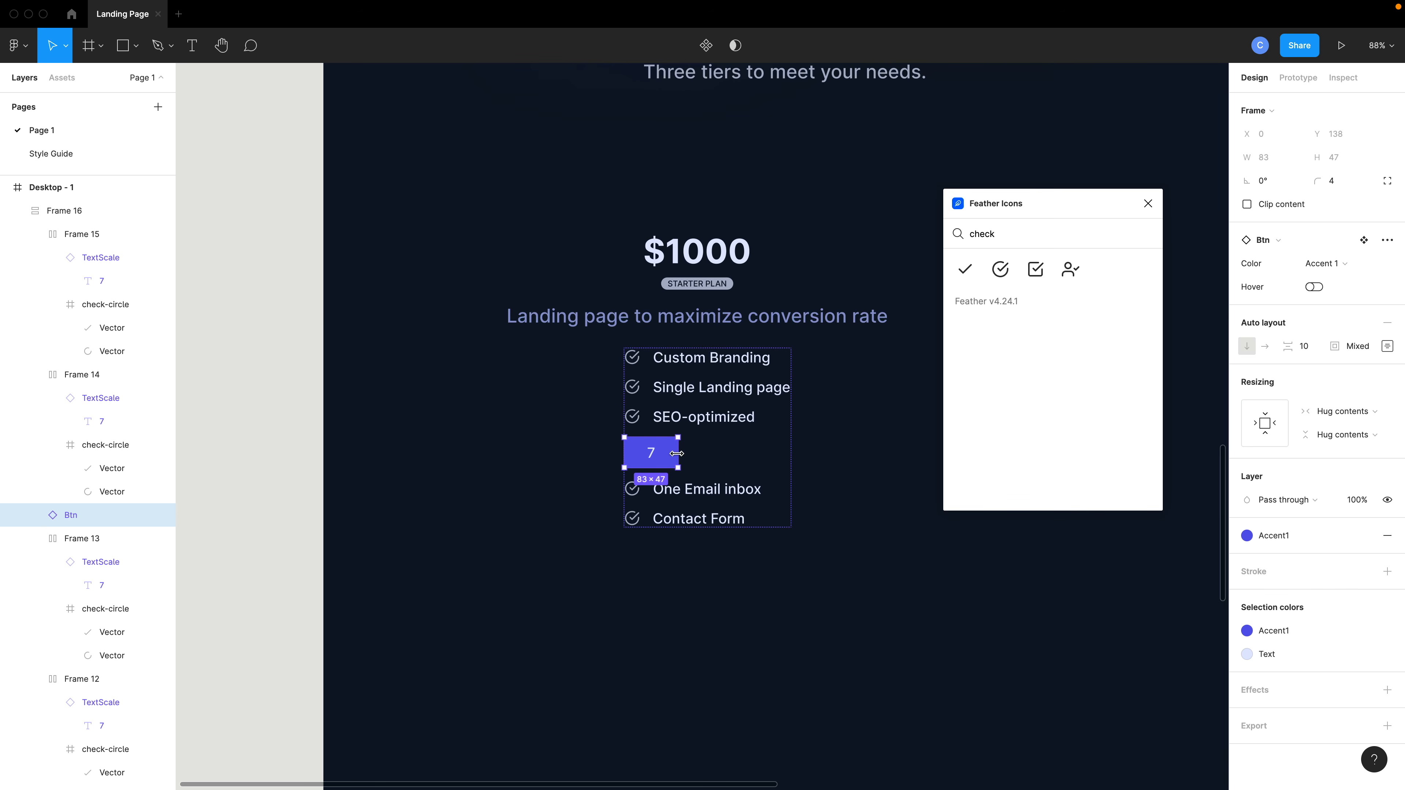
double_click(651, 455)
double_click(650, 455)
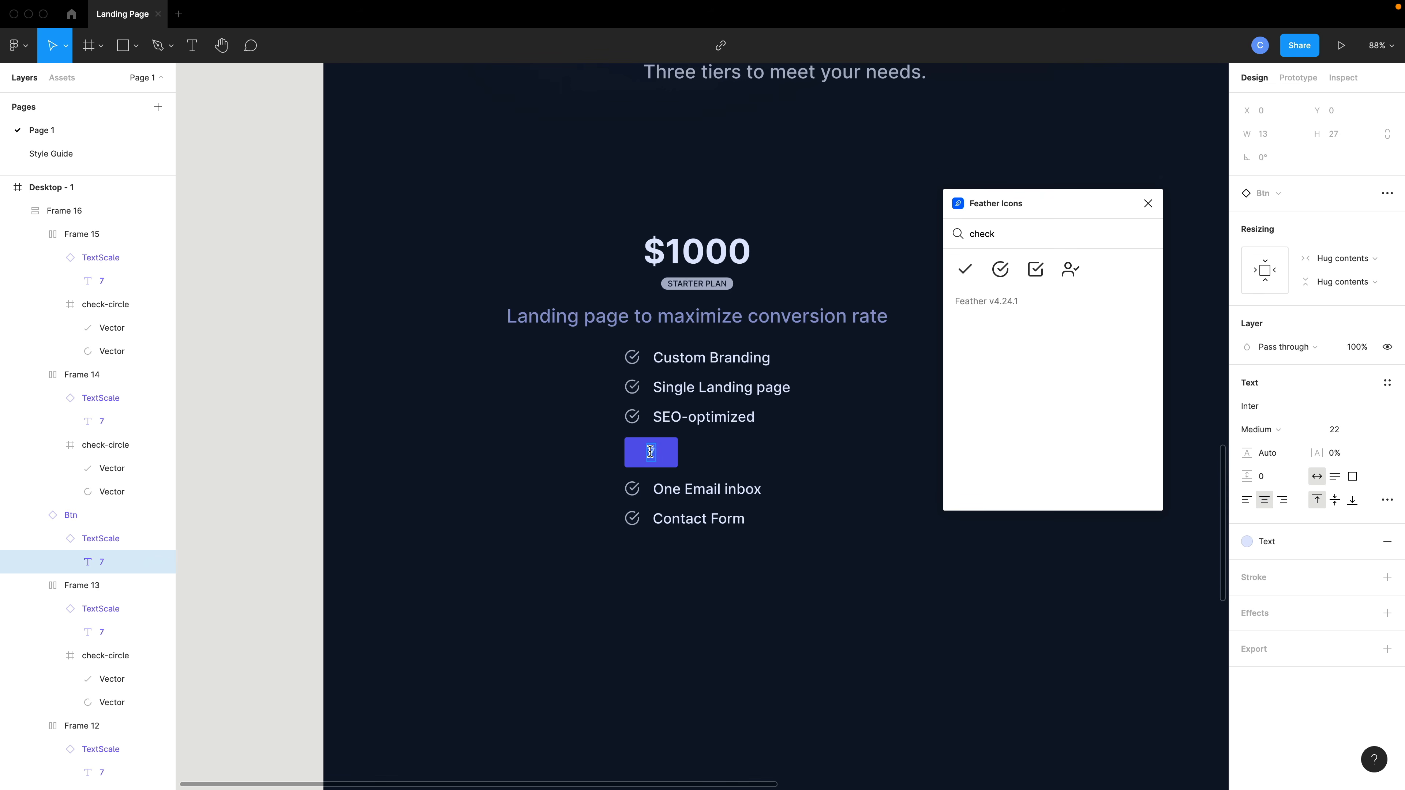
type("Learn more")
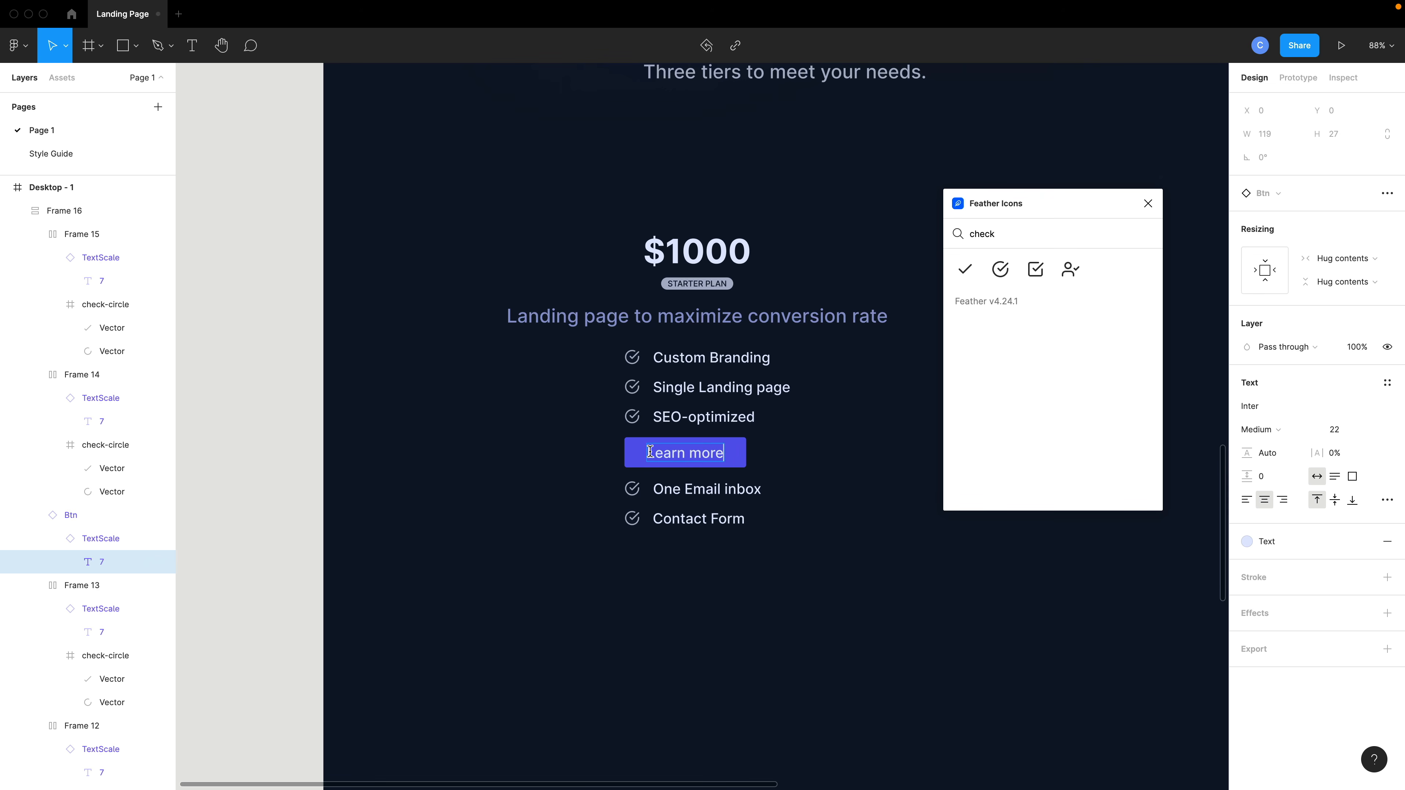
key("Escape")
key("Escape")
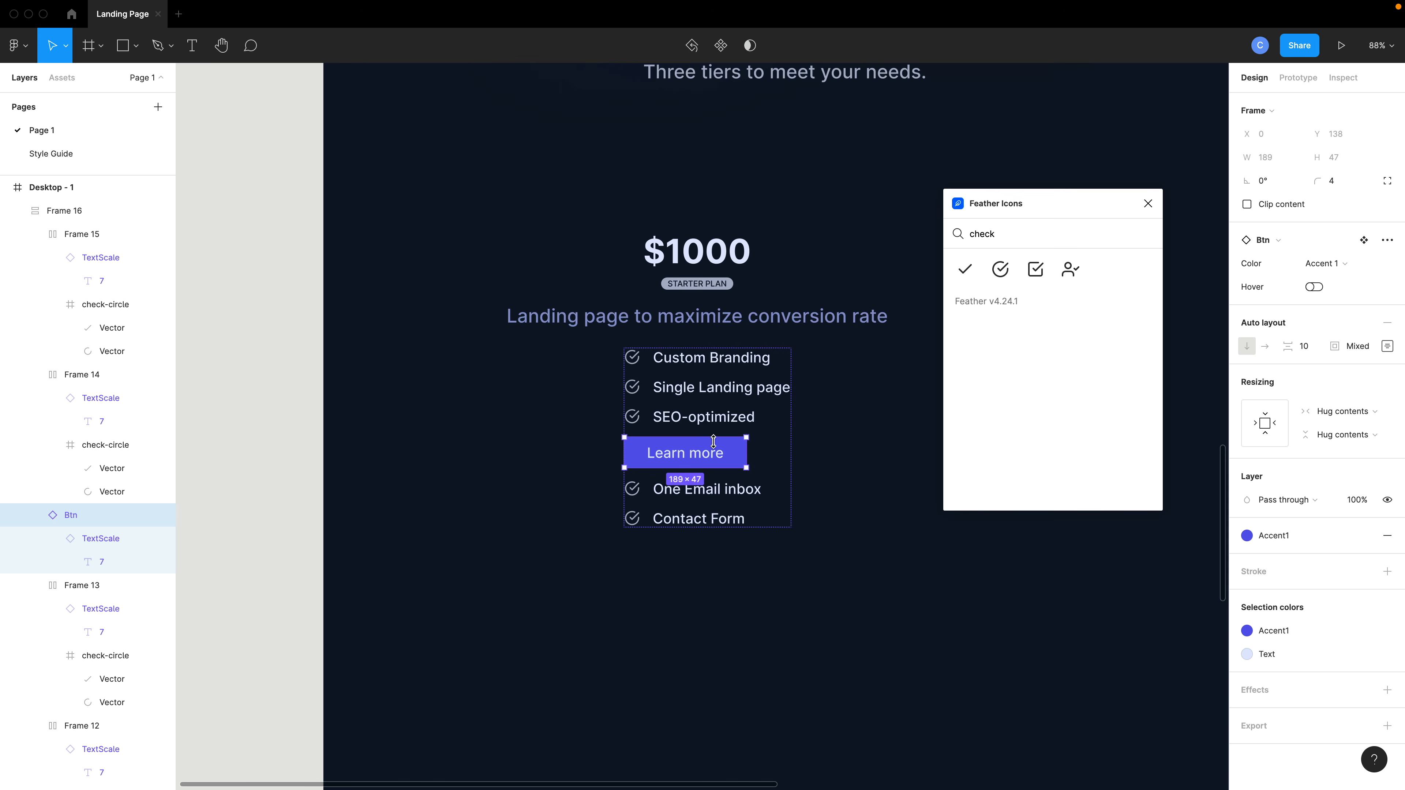
Move the Learn more button out of the list frame and place it below Contact Form.
left_click(35, 516)
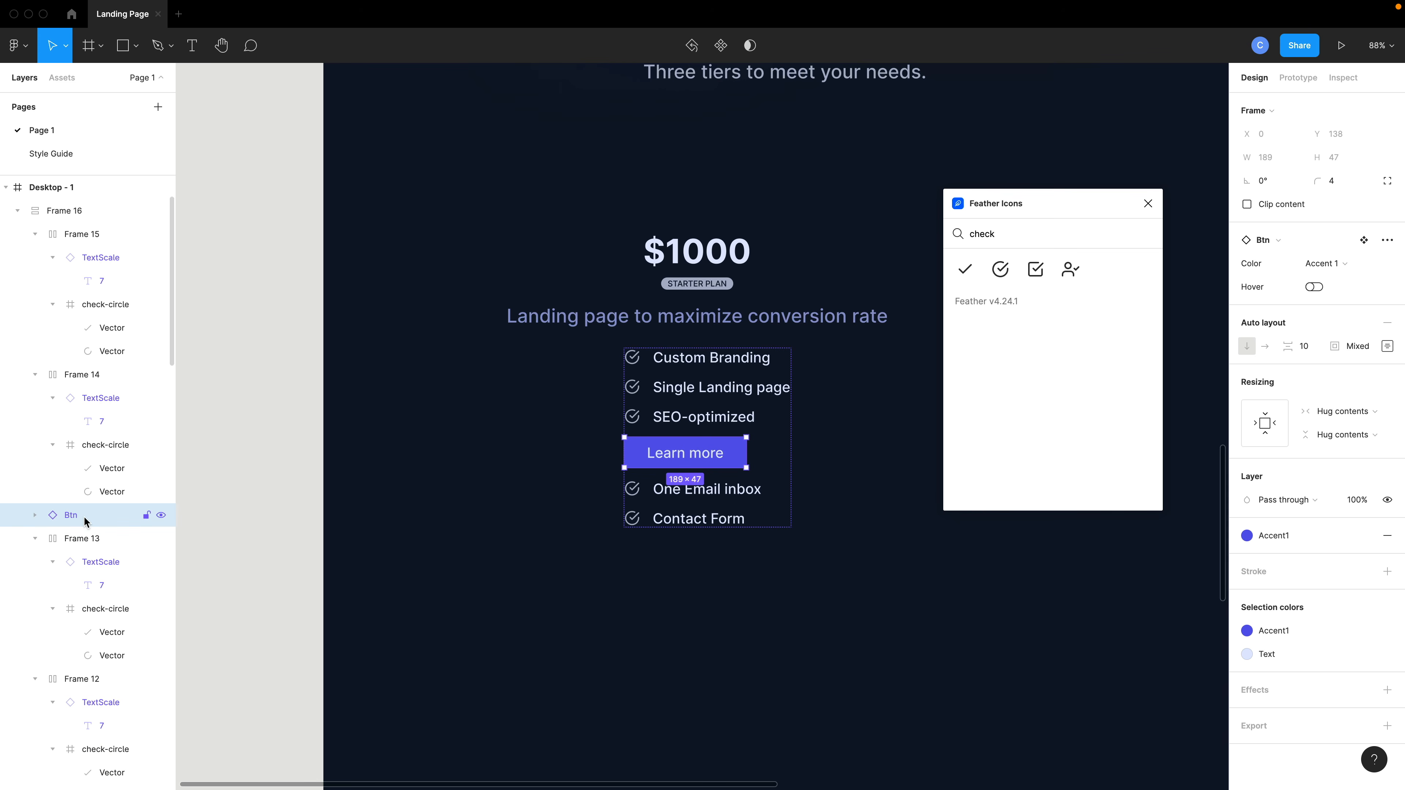
left_click_drag(85, 521, 58, 201)
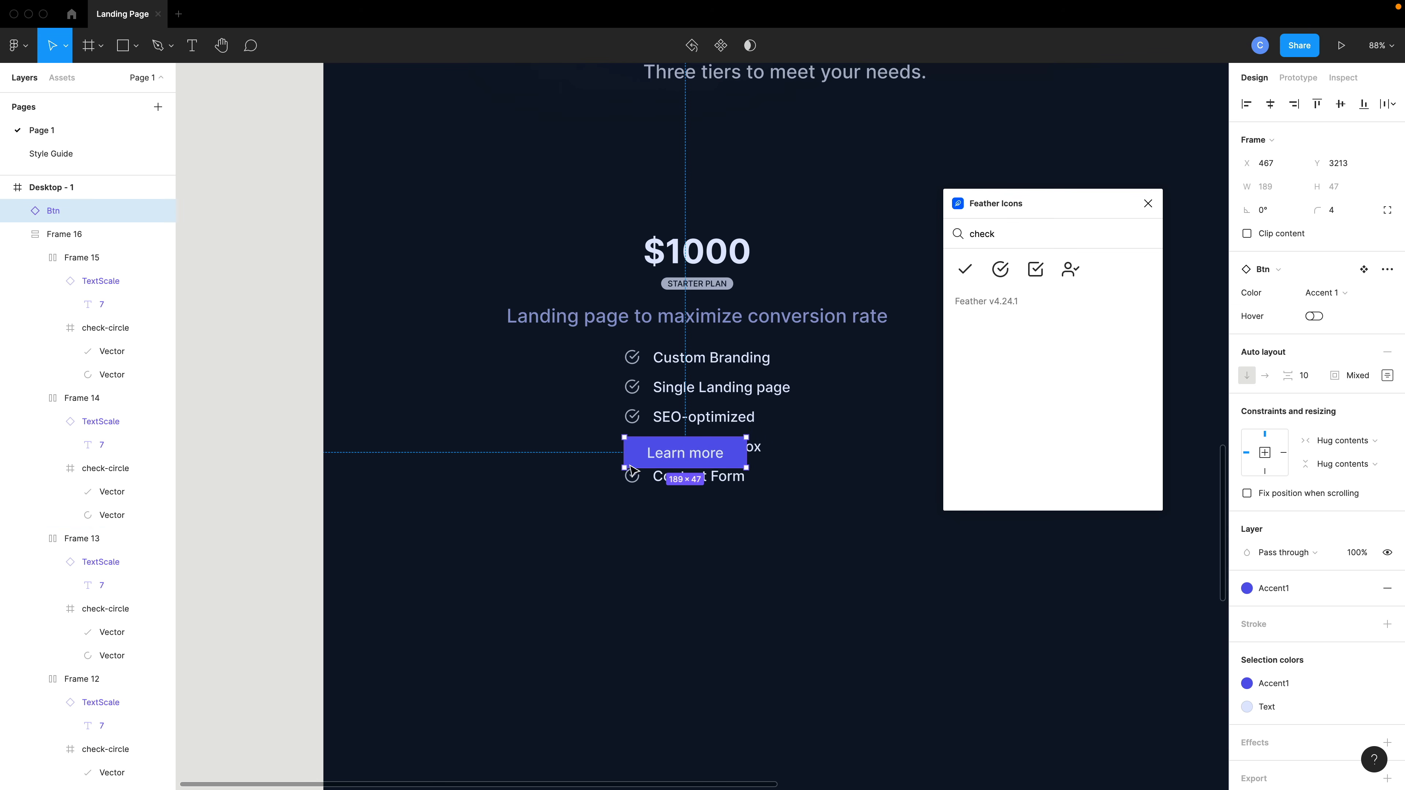
left_click_drag(698, 463, 708, 529)
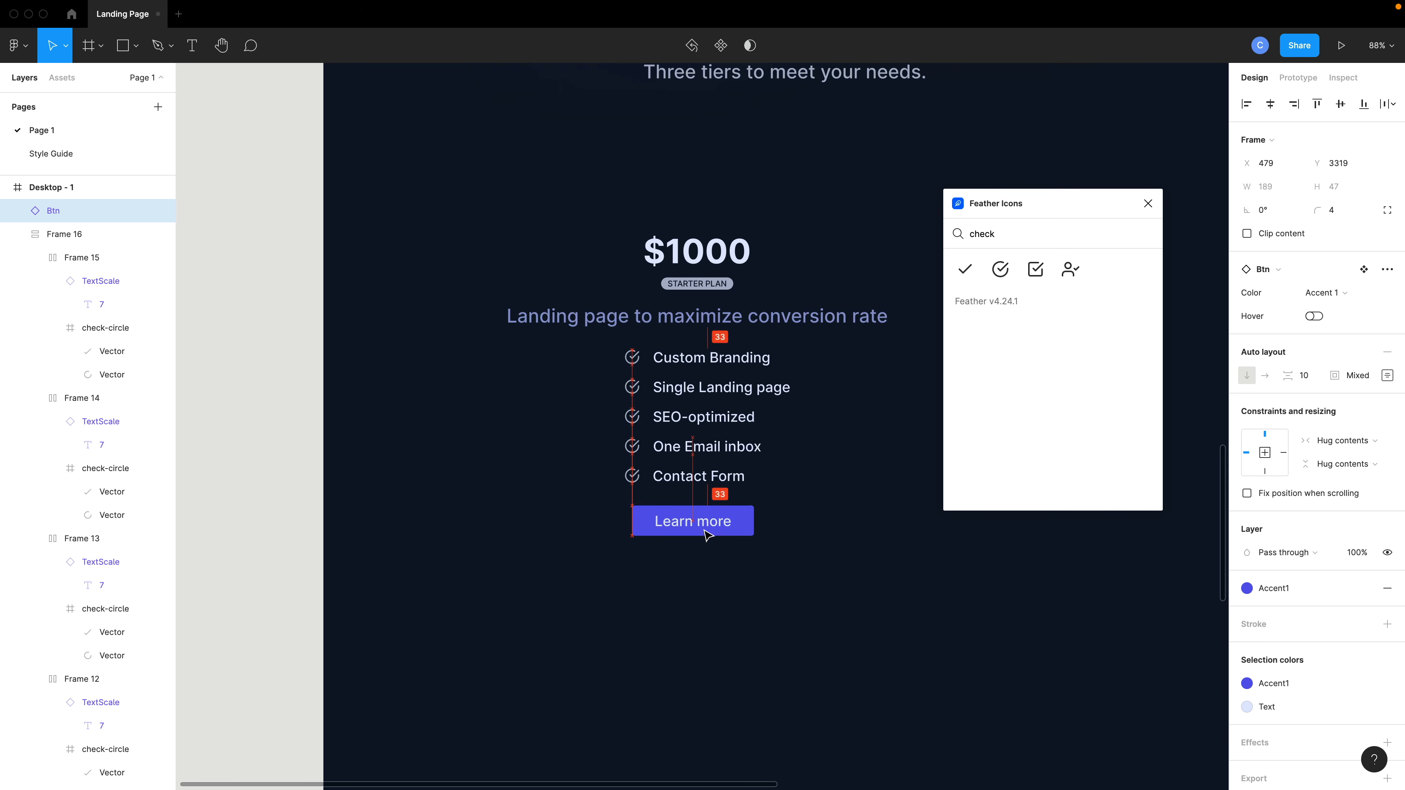
Duplicate the description beneath the button and paste in the text $500 up front + $500 upon completion.
left_click_drag(733, 324, 729, 568)
double_click(719, 570)
key("Return")
type("$500 up front + $500 upon completion")
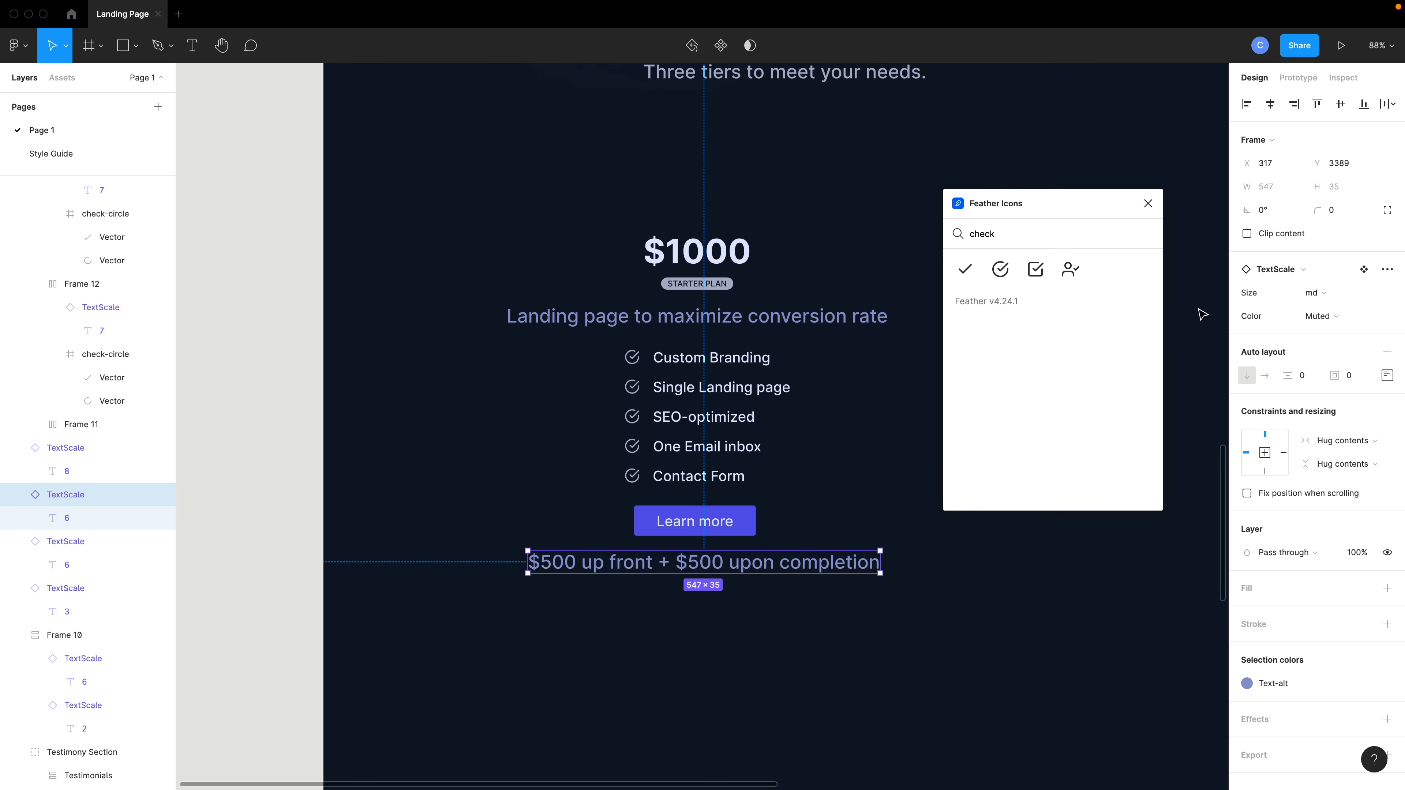
Set the payment note's size to sm, re-paste its $500 up front + $500 upon completion text, and center it under the button.
left_click(1334, 292)
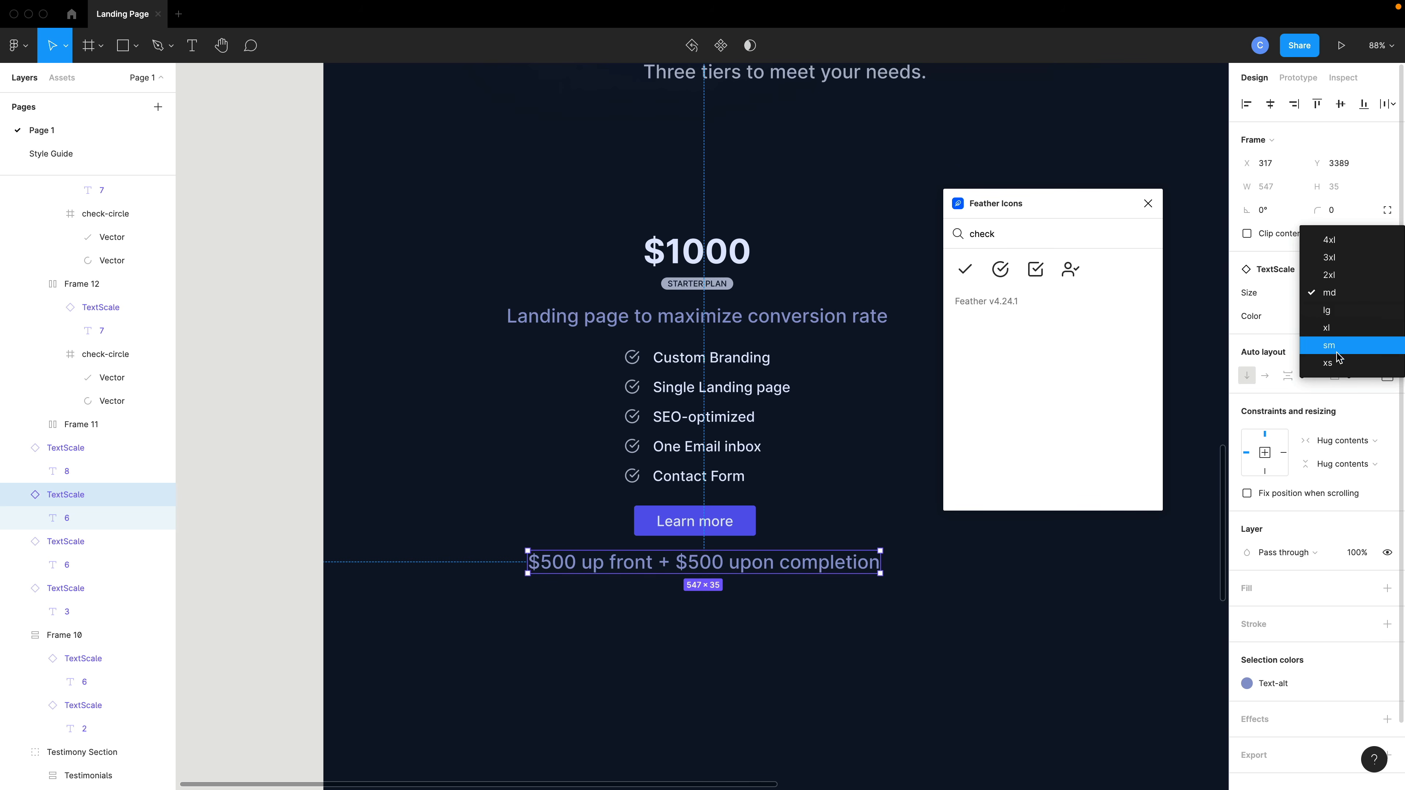
left_click(1330, 345)
double_click(532, 560)
double_click(532, 560)
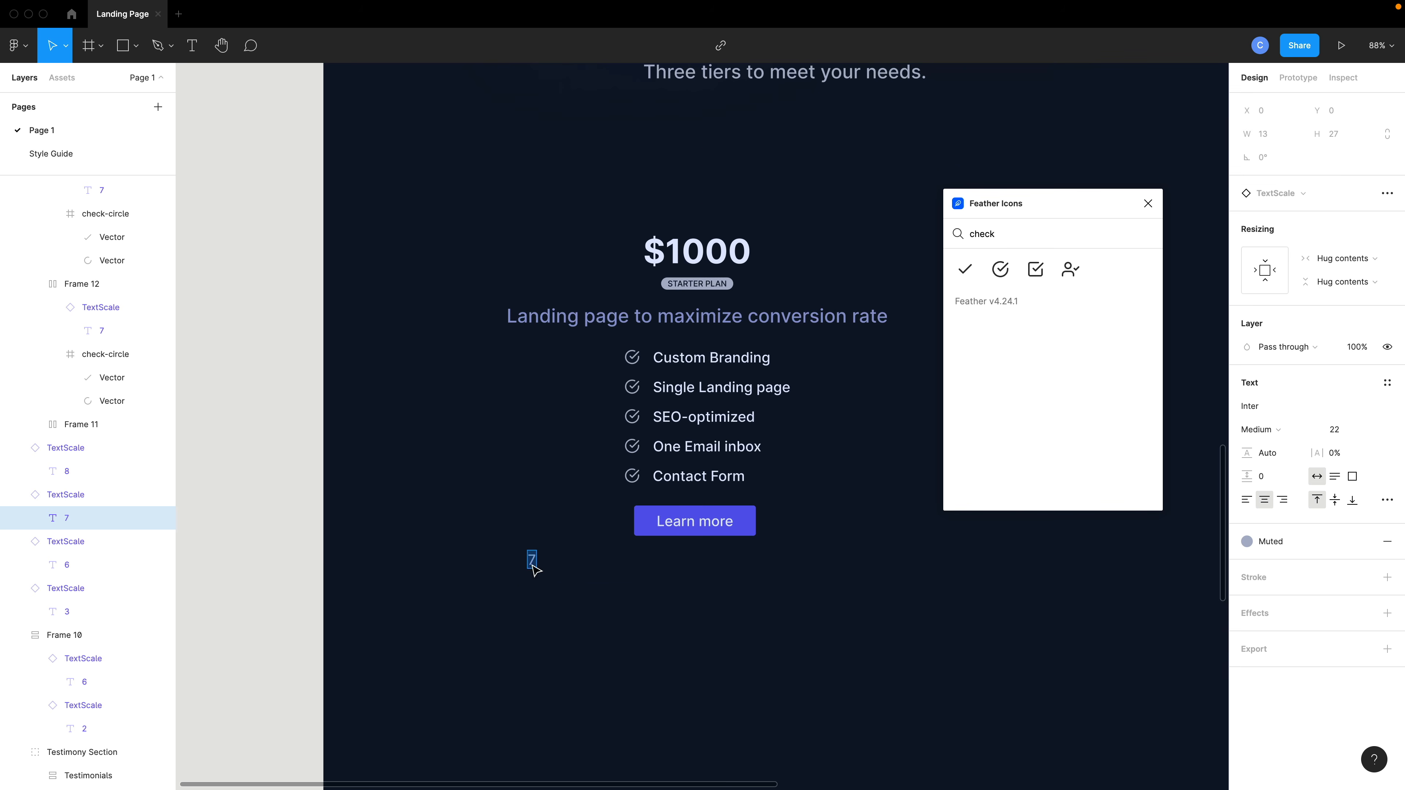
key("super+shift+v")
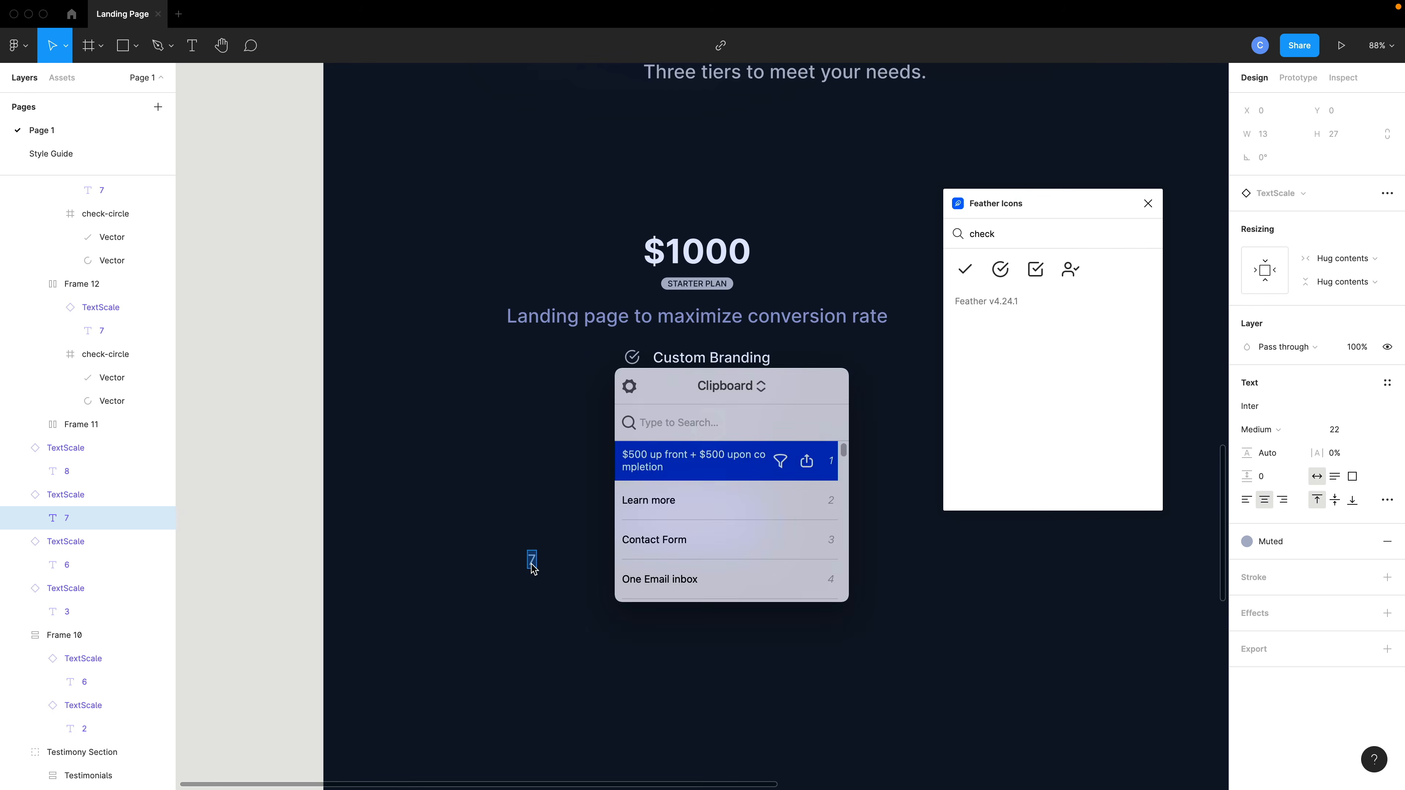
key("Return")
left_click(702, 625)
left_click_drag(684, 565, 726, 572)
scroll(728, 576, "down", 2)
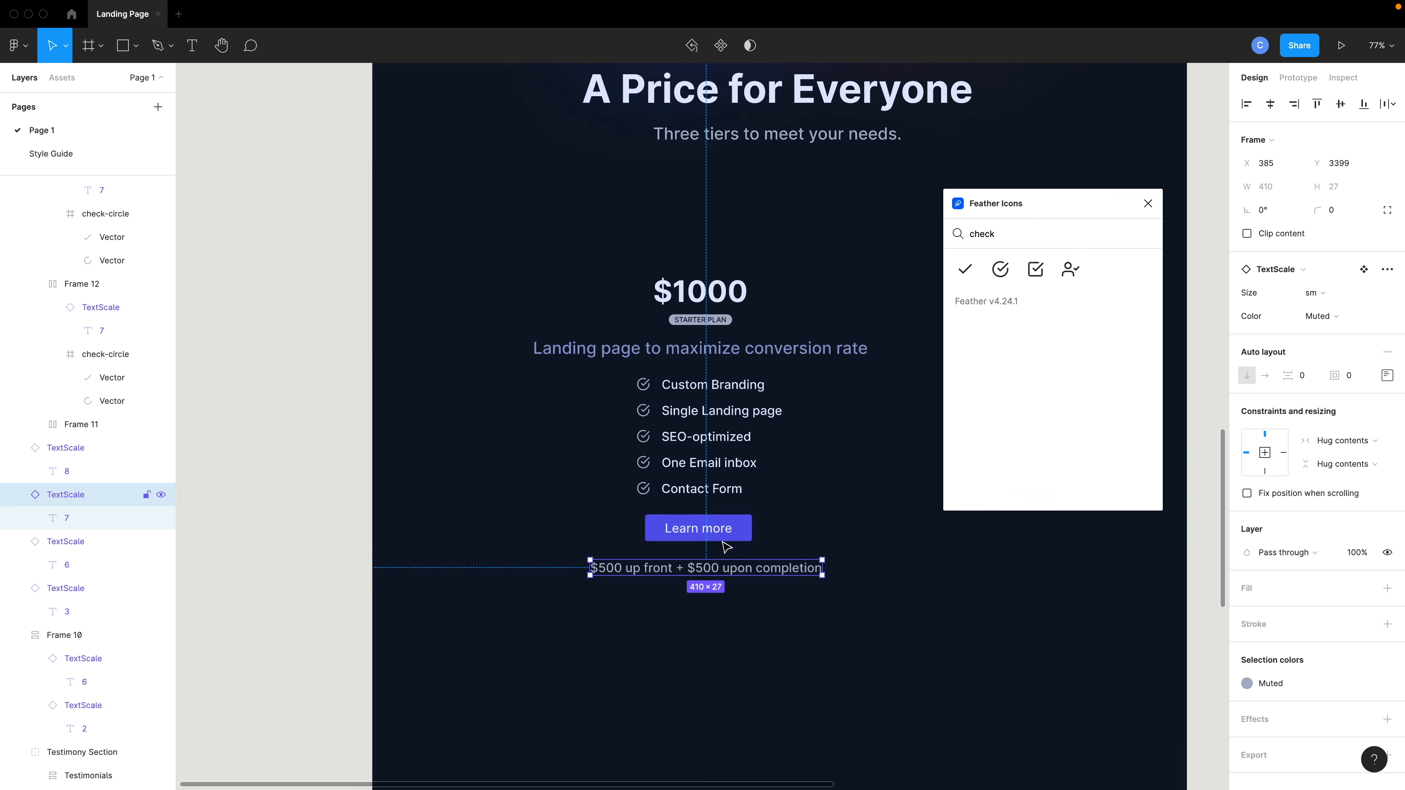
Set the Learn more button's color variant to Muted.
left_click(748, 530)
left_click(1324, 293)
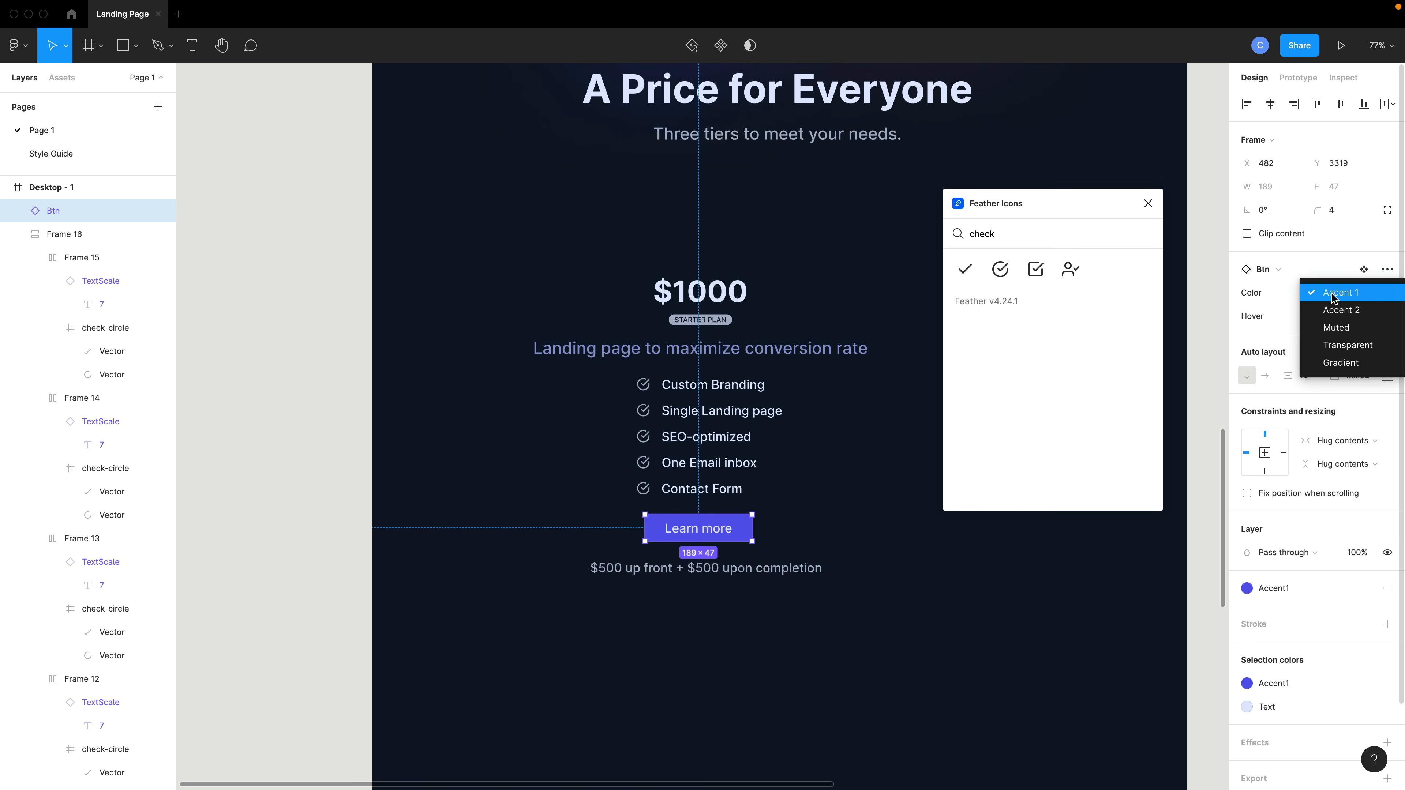
left_click(1333, 324)
left_click(898, 610)
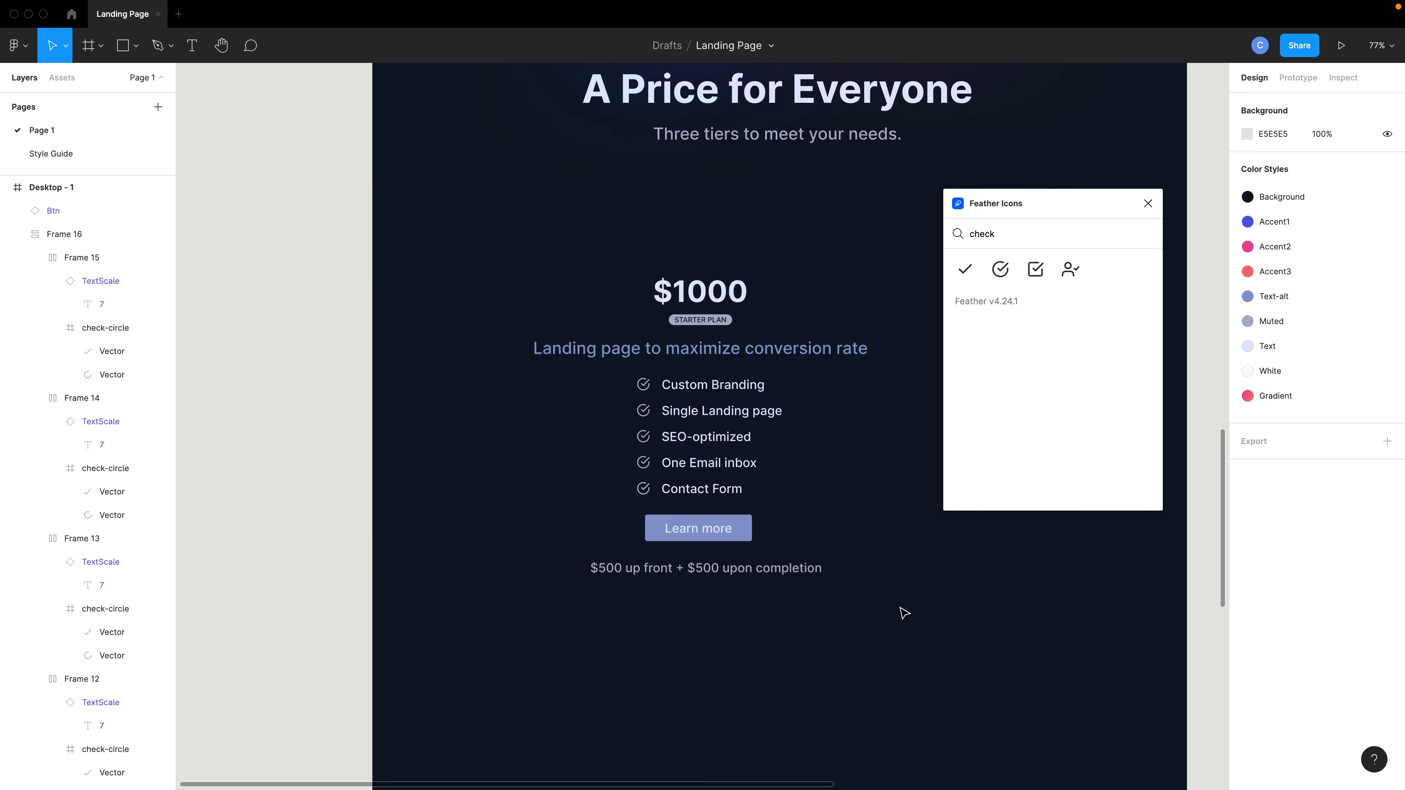
Set the description's text size to sm, undoing an accidental xl choice.
scroll(894, 611, "right", 3)
left_click(665, 355)
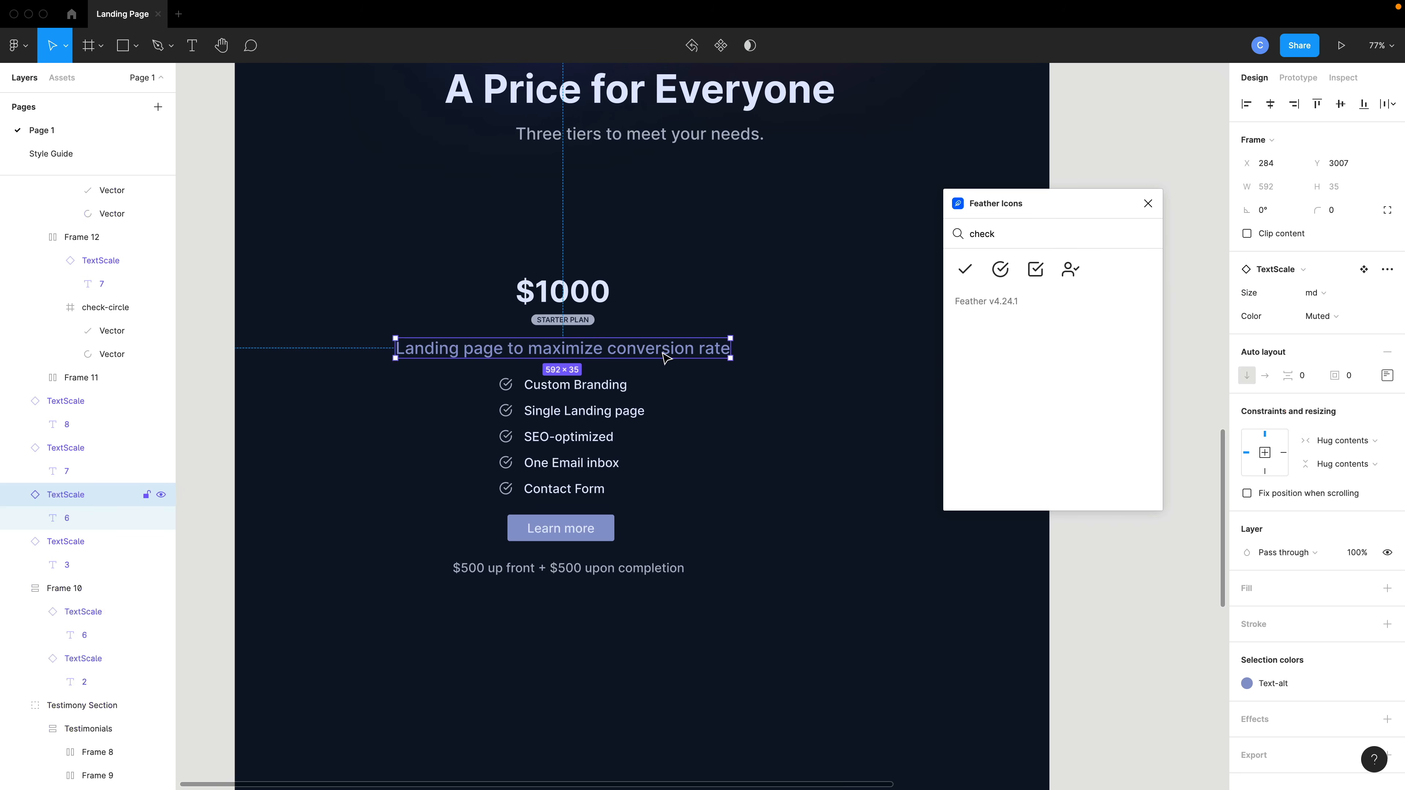
left_click(1315, 292)
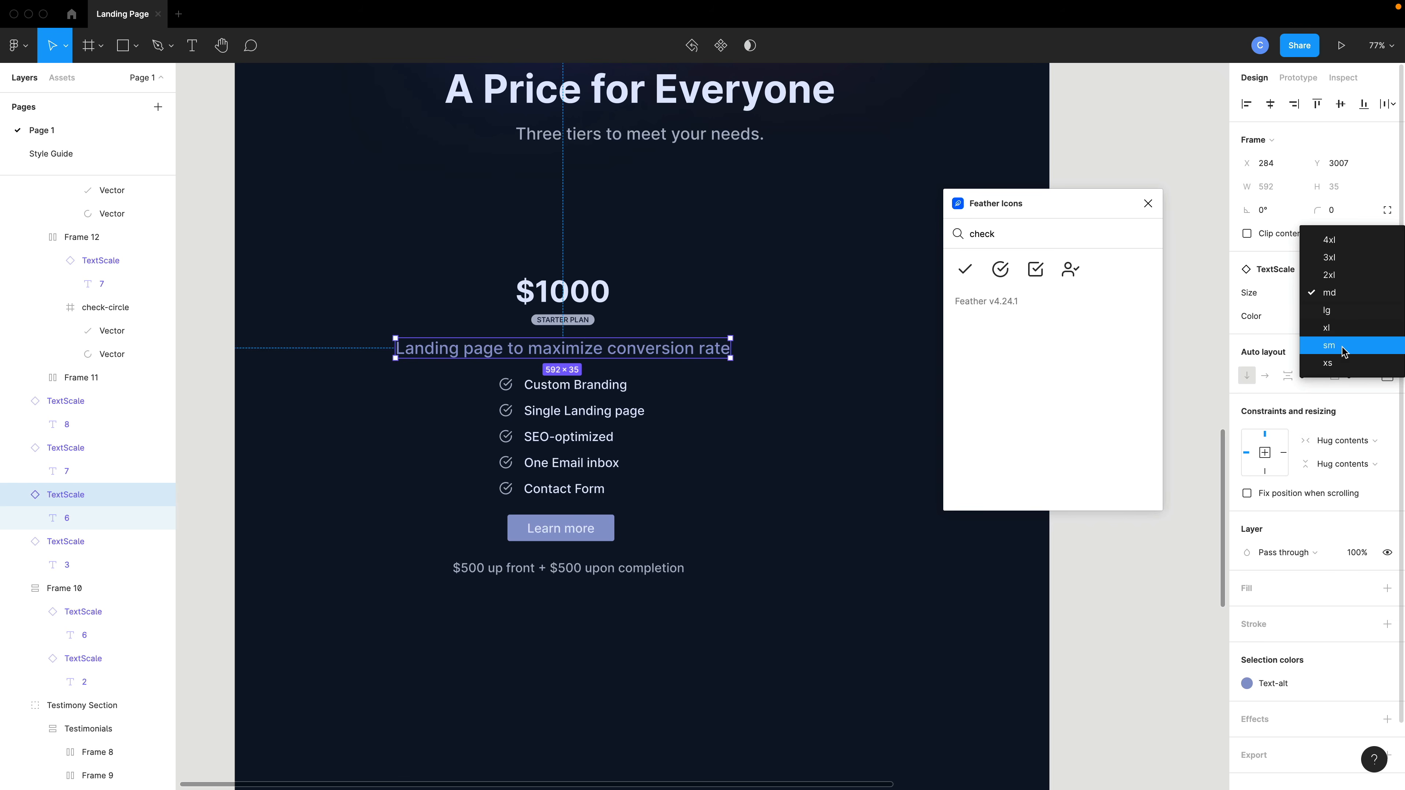
left_click(1344, 332)
key("super+z")
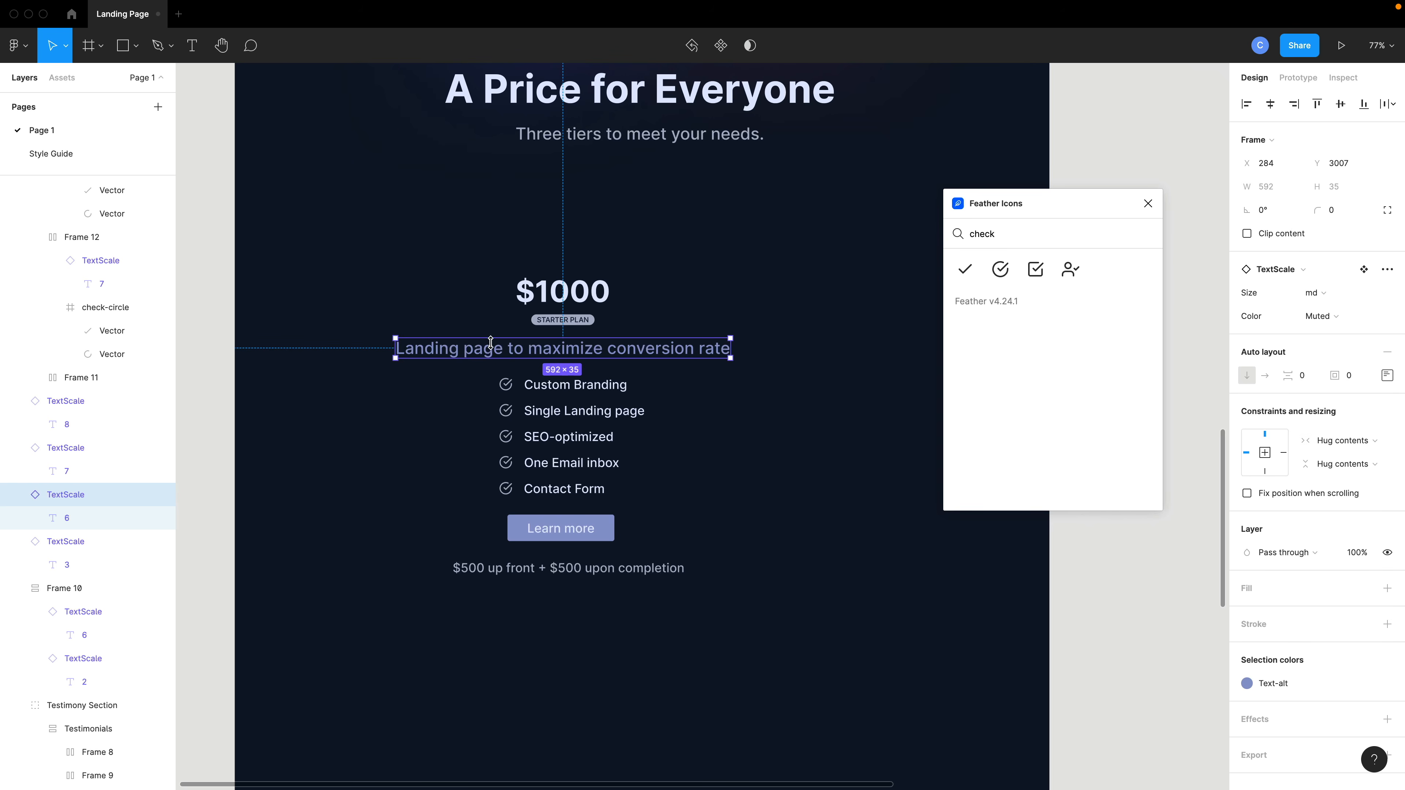
left_click(1312, 294)
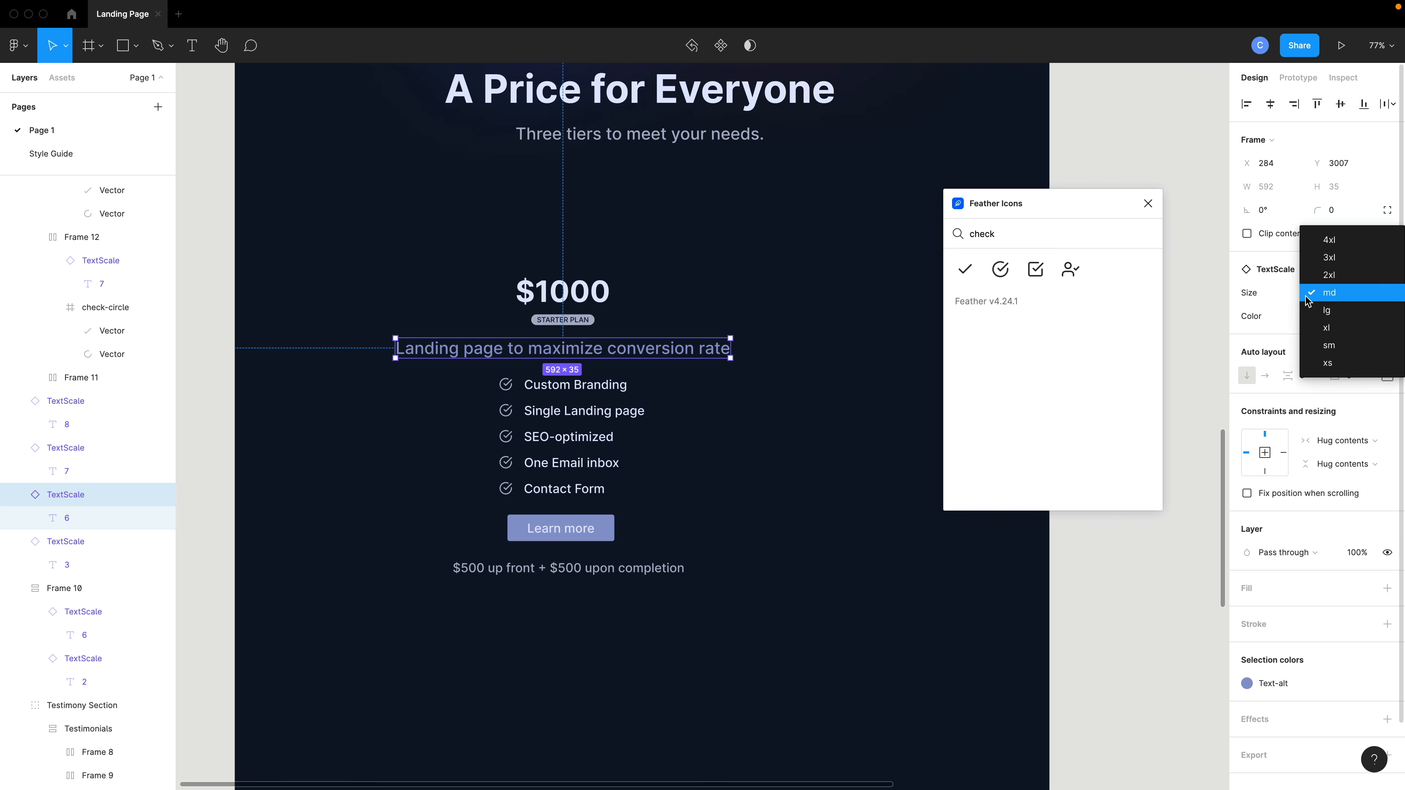
left_click(1329, 345)
left_click(771, 367)
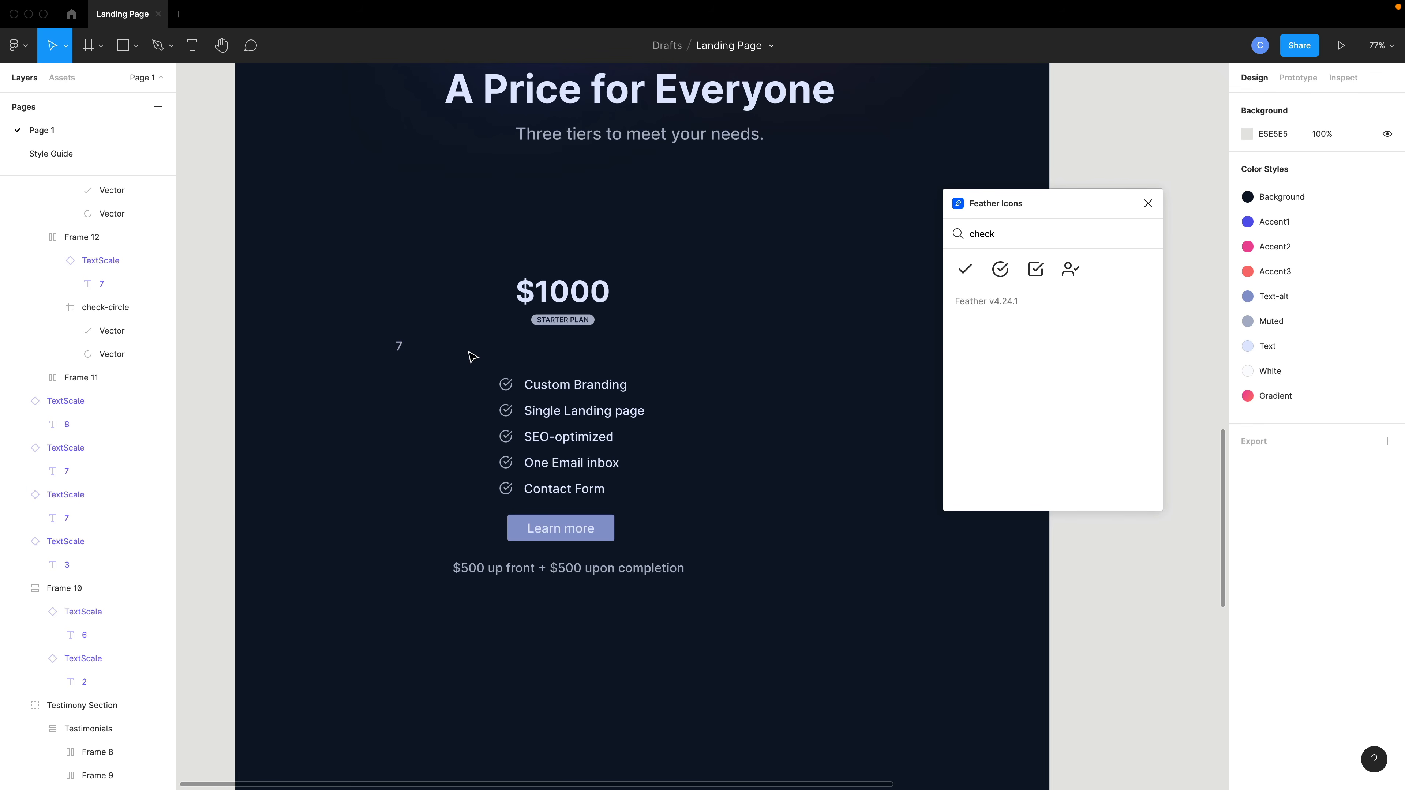
Restore the description's text by pasting Landing page to maximize conversion rate.
left_click(403, 352)
double_click(402, 352)
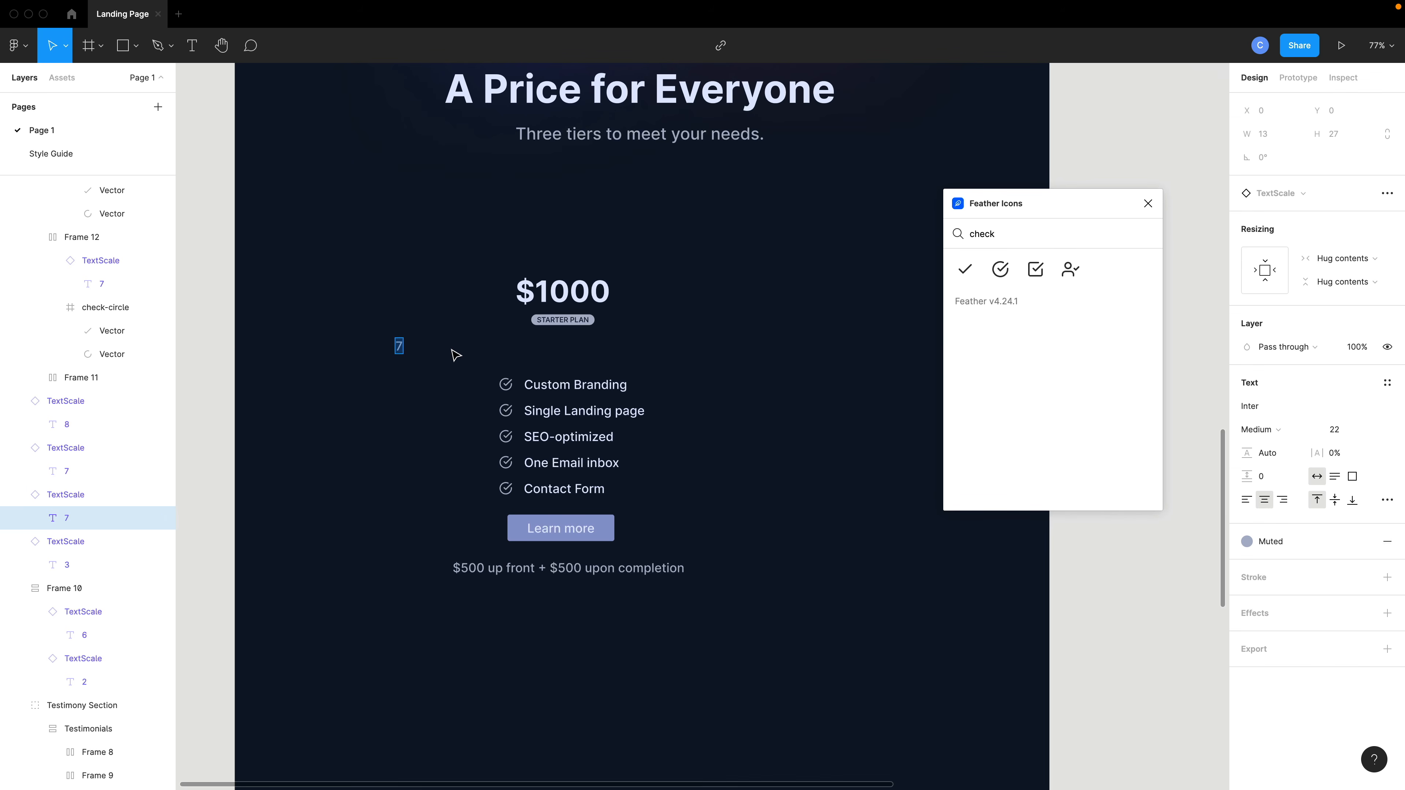
key("BackSpace")
type("Landing page to maximize conversion rate")
key("Escape")
key("Escape")
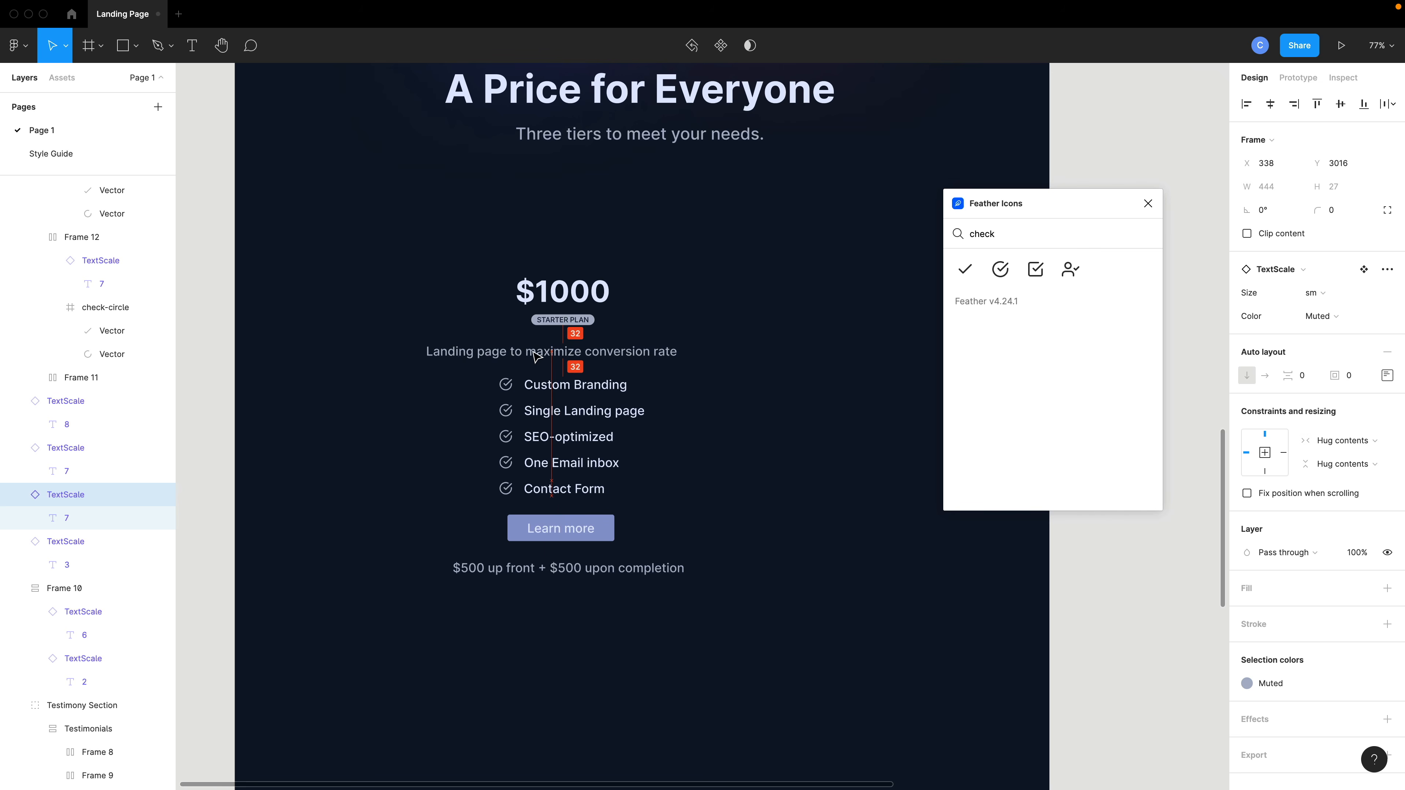
Change the description's color to Text-alt.
left_click_drag(736, 602, 681, 394)
left_click(663, 357)
left_click(1269, 683)
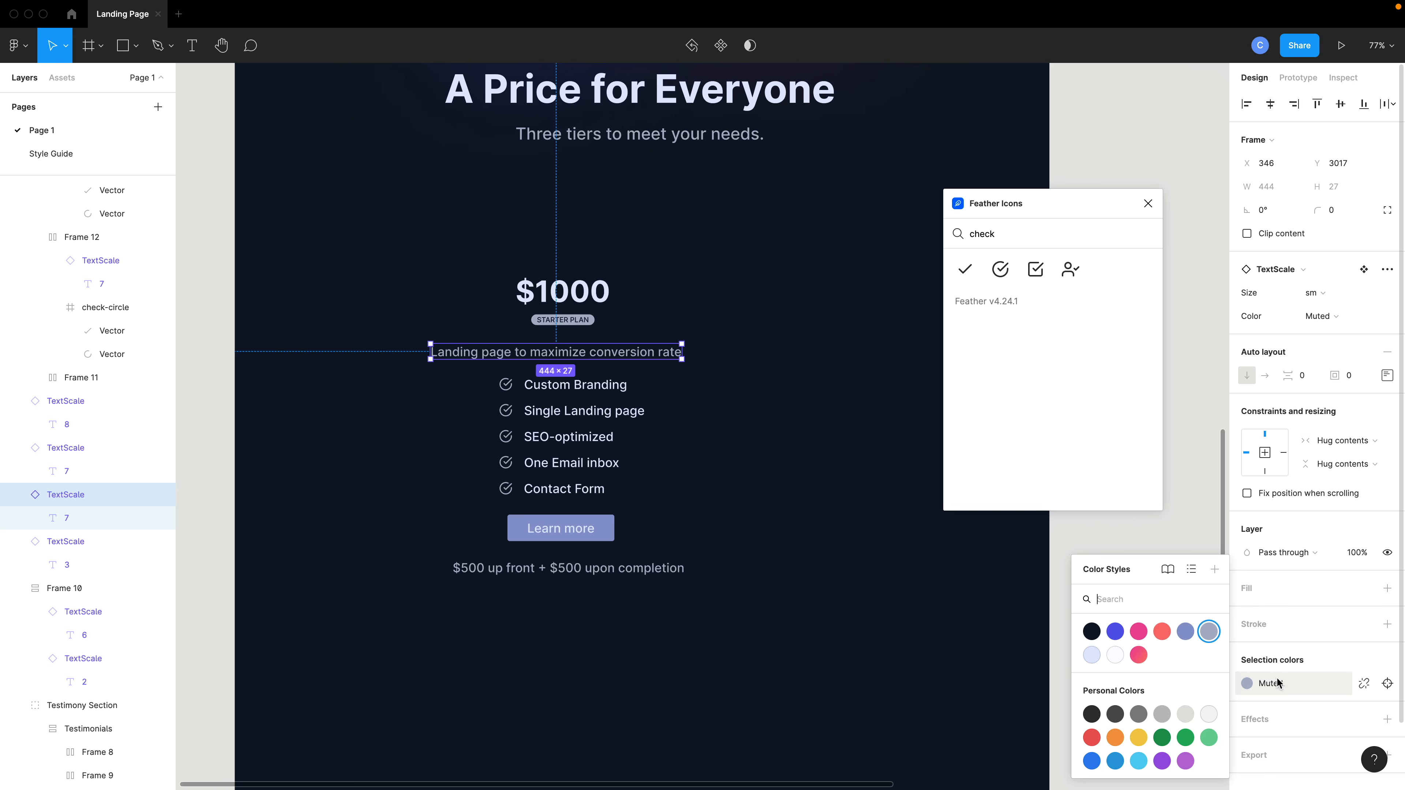
left_click(1185, 632)
left_click(831, 599)
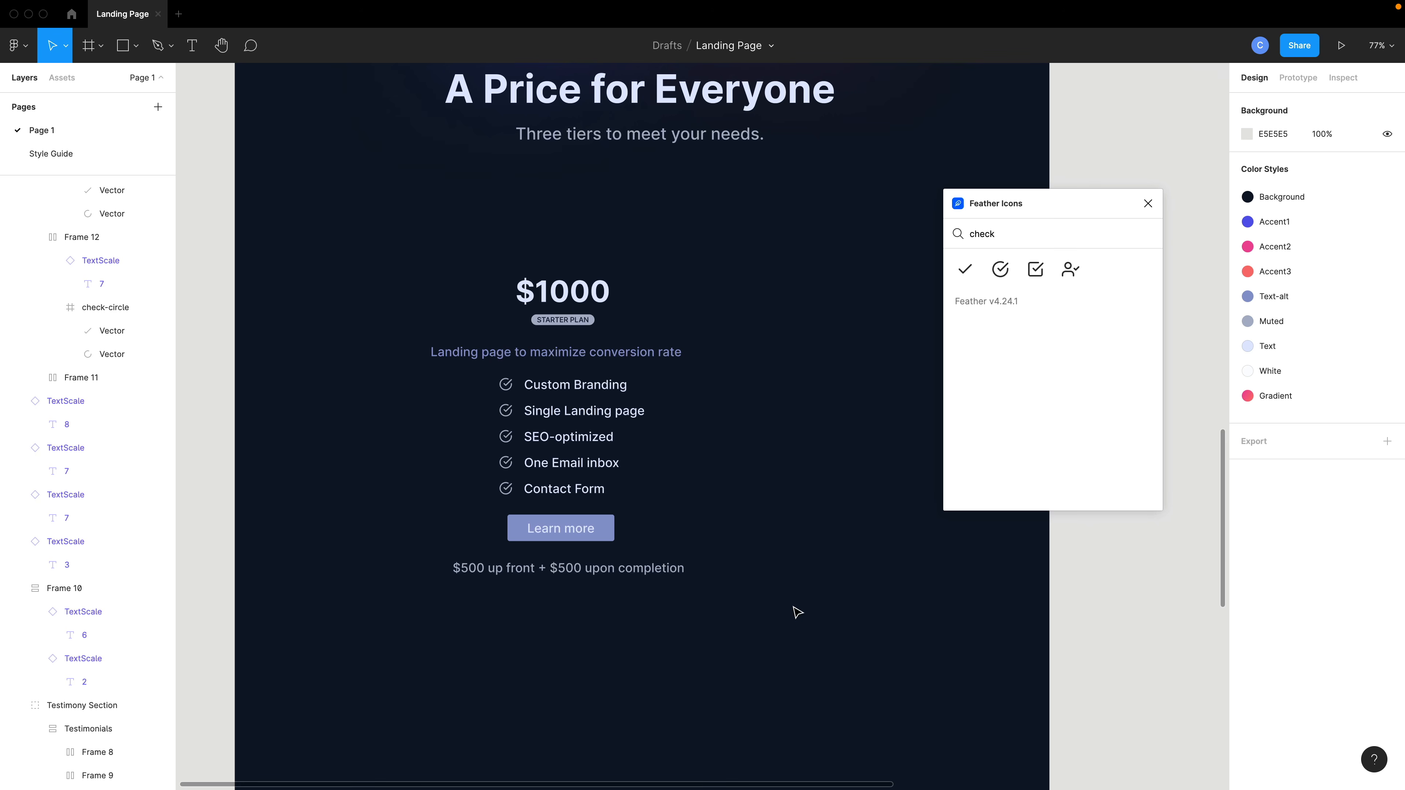
Wrap the price, plan label, description, list, button and payment note in a vertical auto layout frame.
left_click_drag(796, 612, 371, 264)
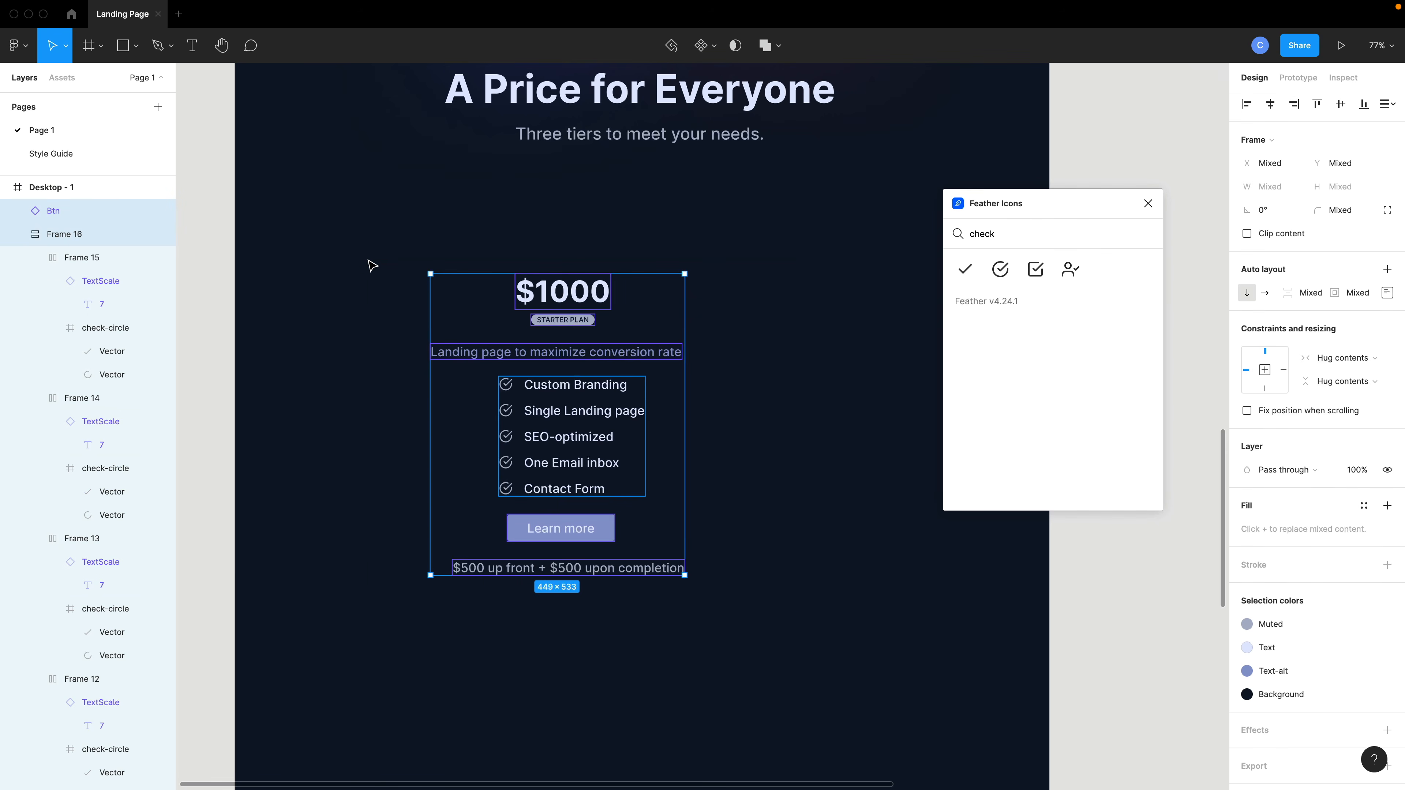
key("shift+a")
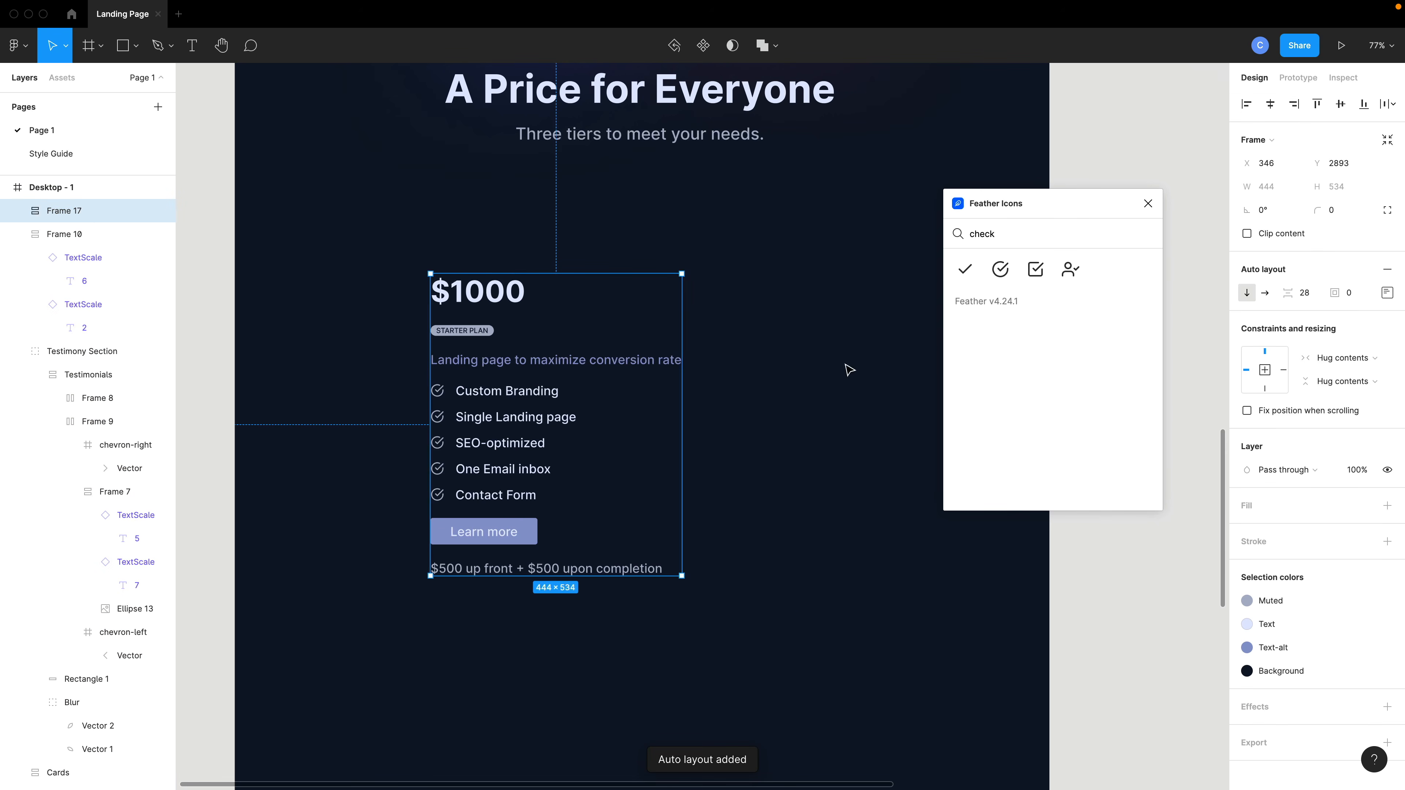
Center the card's contents and set its padding to 40 top and bottom and 35 left and right.
left_click(1387, 292)
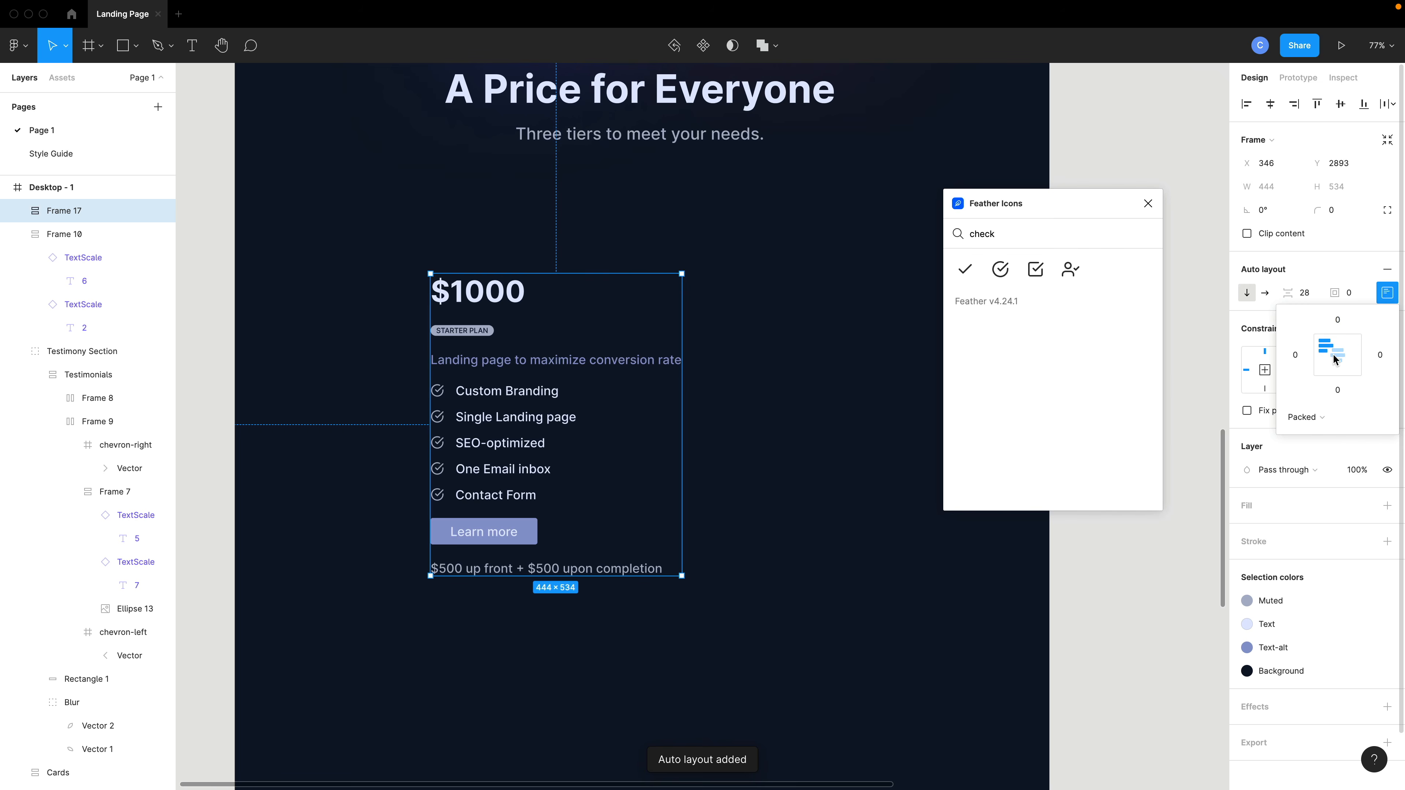
left_click(1338, 355)
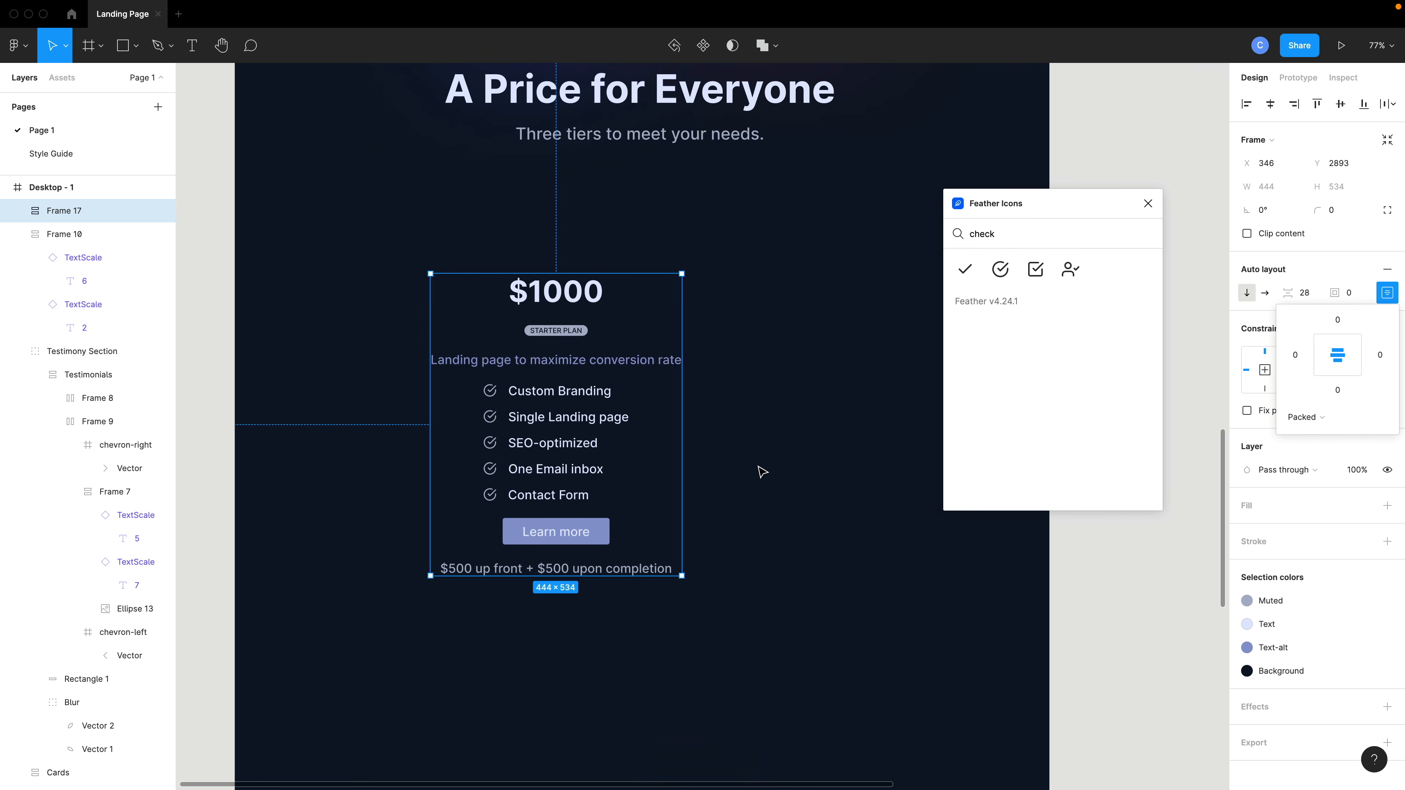
left_click_drag(1335, 293, 1389, 298)
left_click(1343, 321)
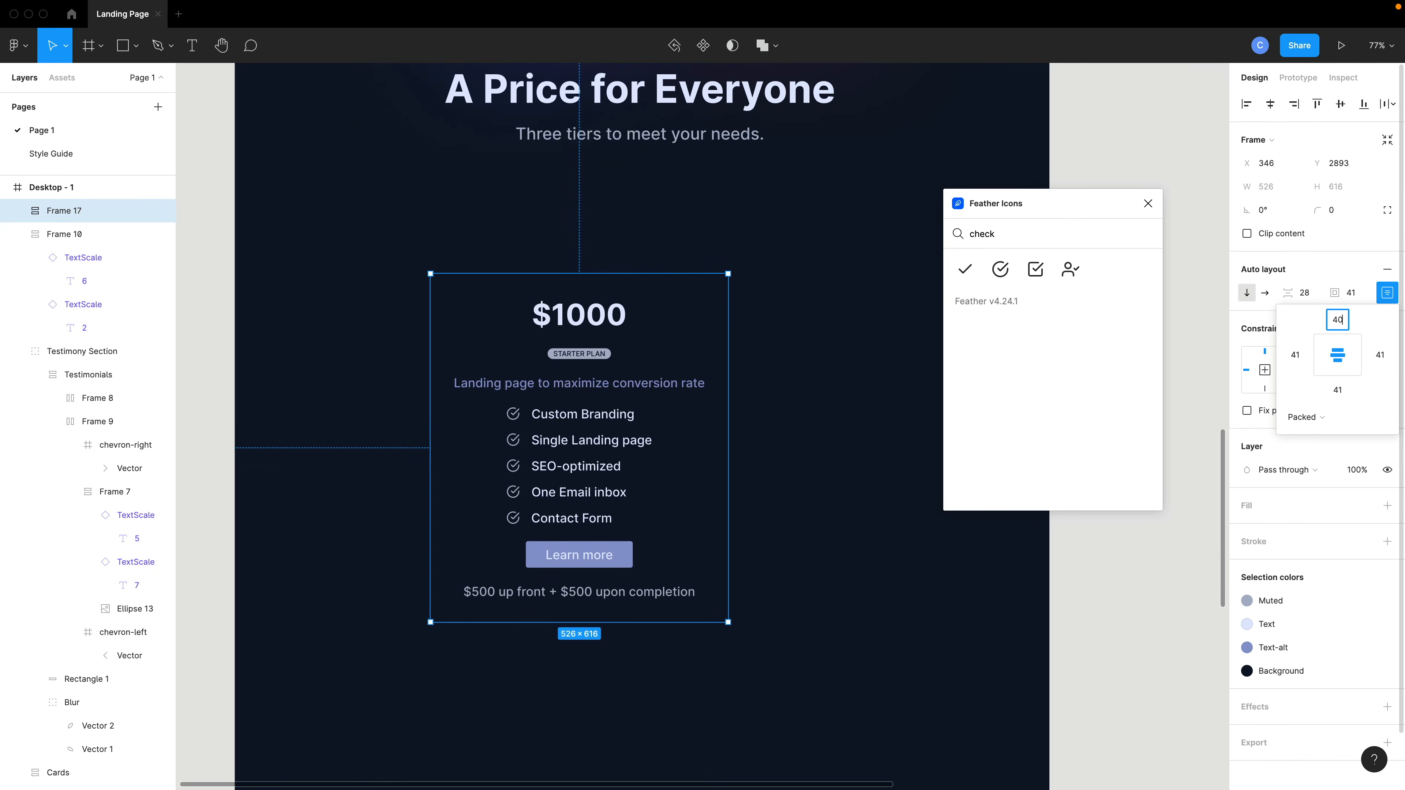
key("Tab")
type("35")
key("Tab")
type("40")
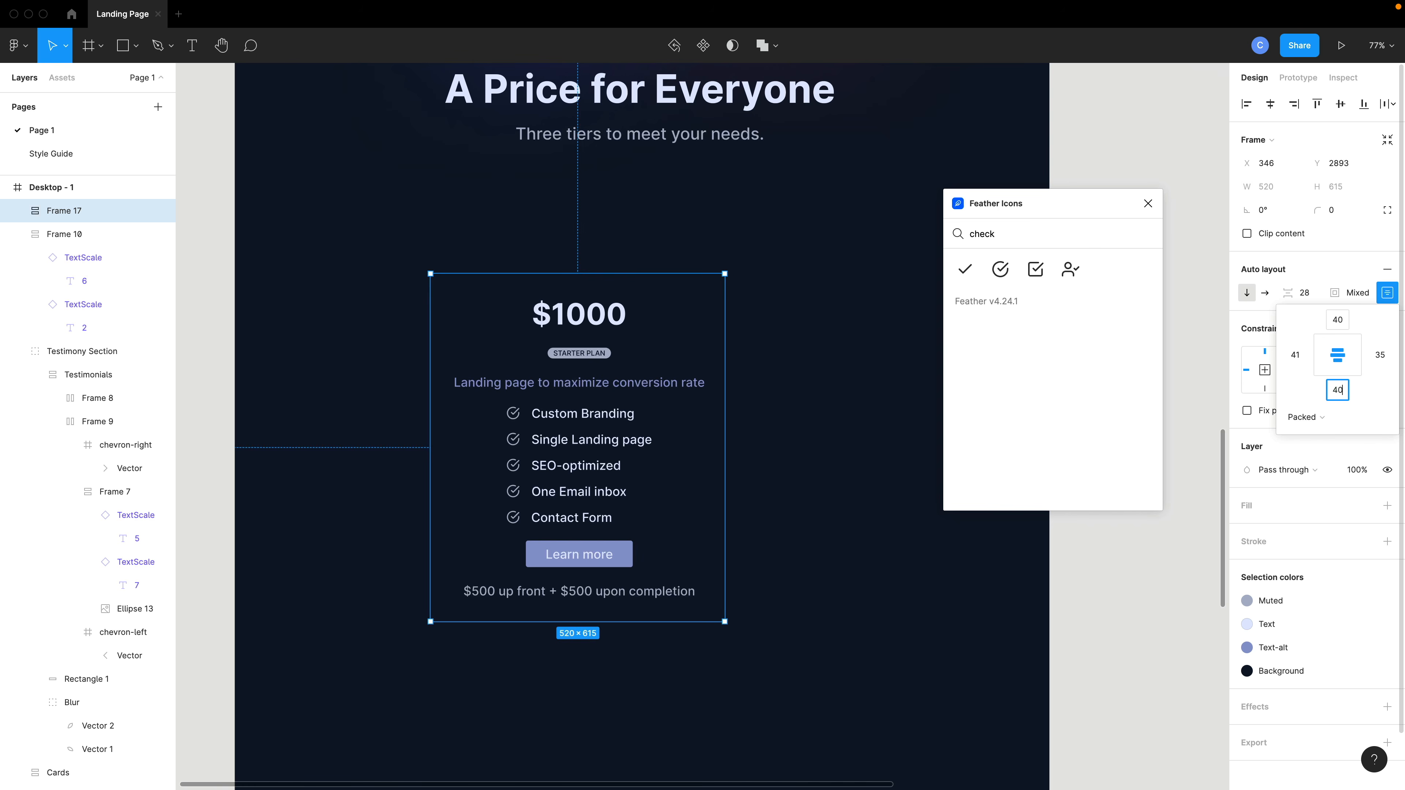
key("Tab")
type("35")
key("Tab")
left_click(1358, 293)
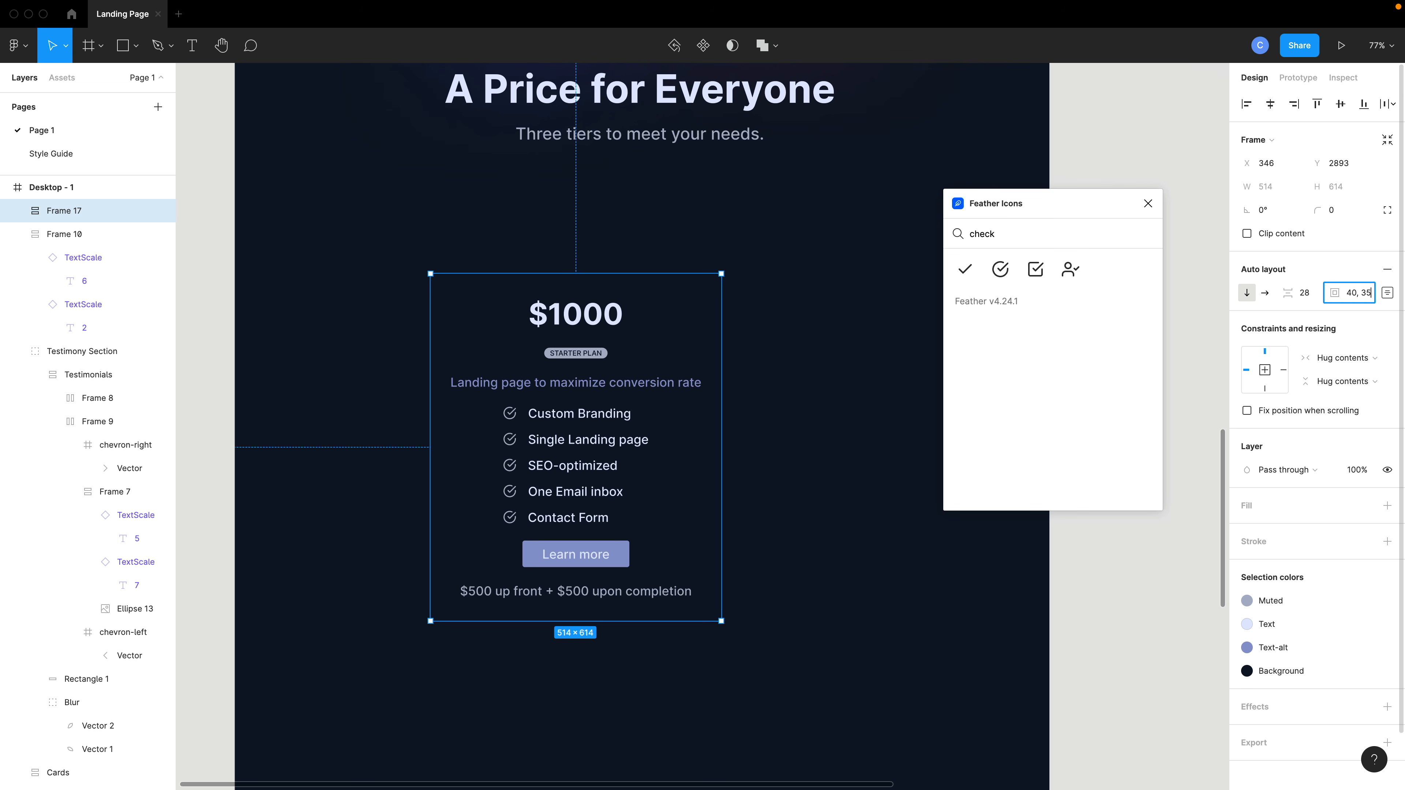
Apply padding of 40 and 35 to the pricing card and expand its individual side padding values.
type("40, 35")
key("Return")
left_click(1387, 292)
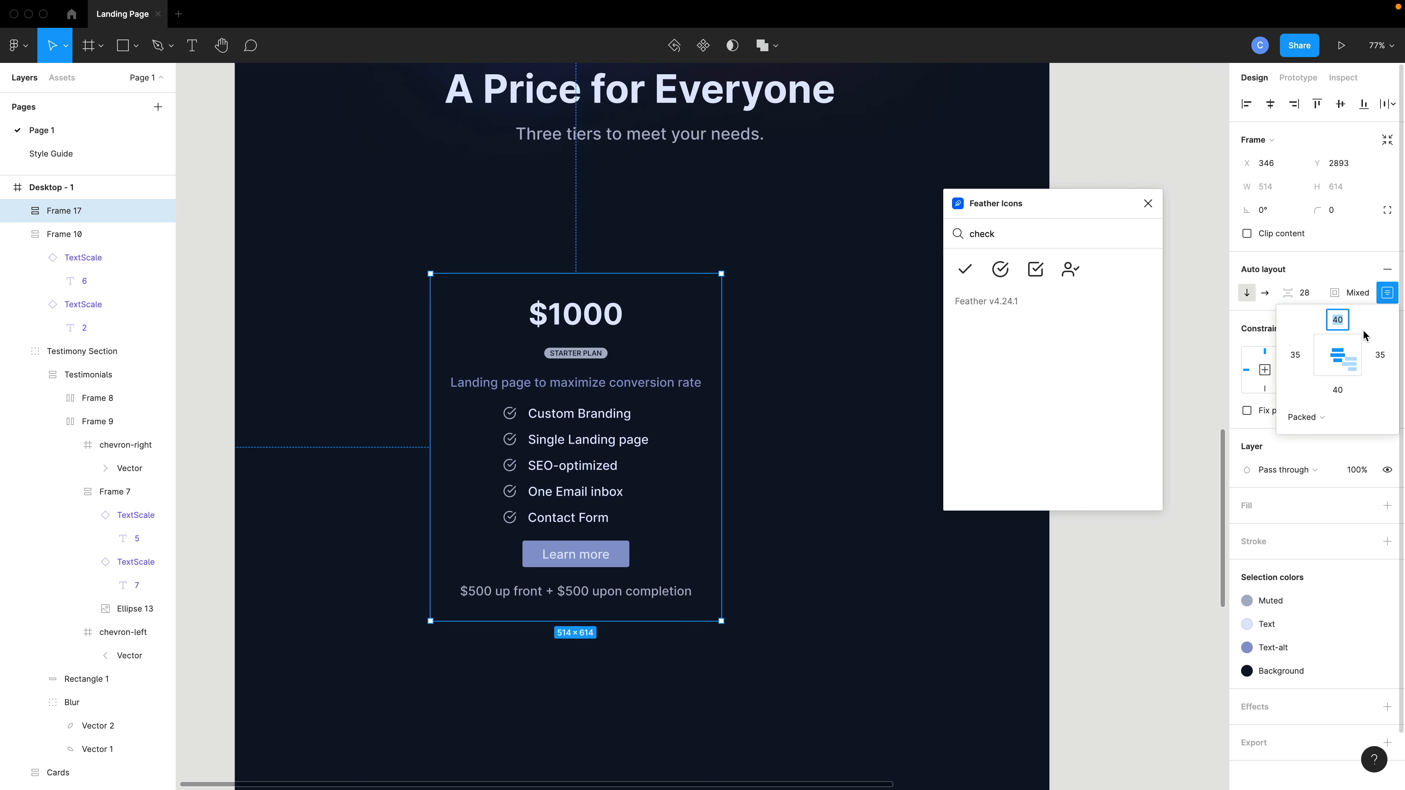
left_click(784, 451)
Add a Muted color stroke to the pricing card's frame.
scroll(783, 443, "down", 1)
left_click(696, 468)
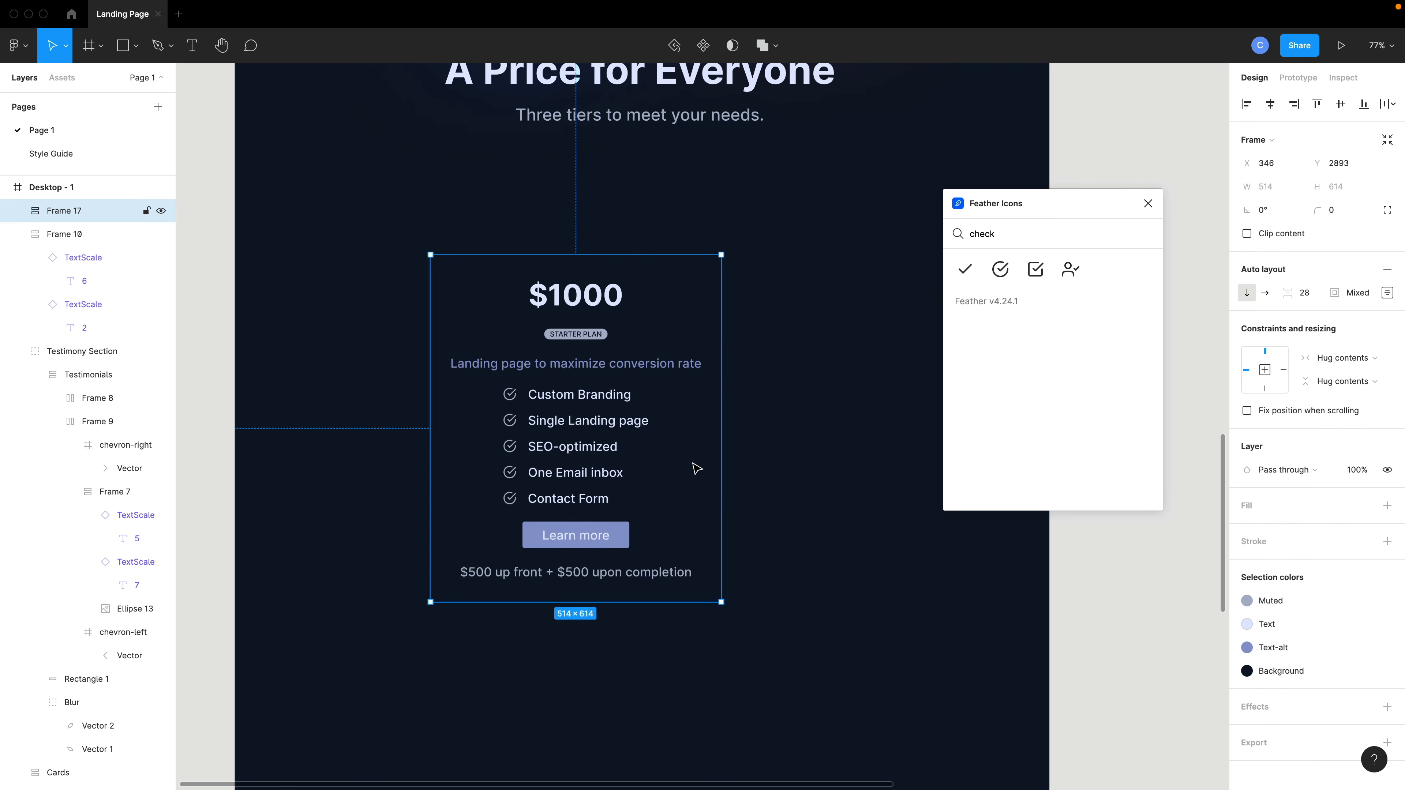
left_click(1364, 542)
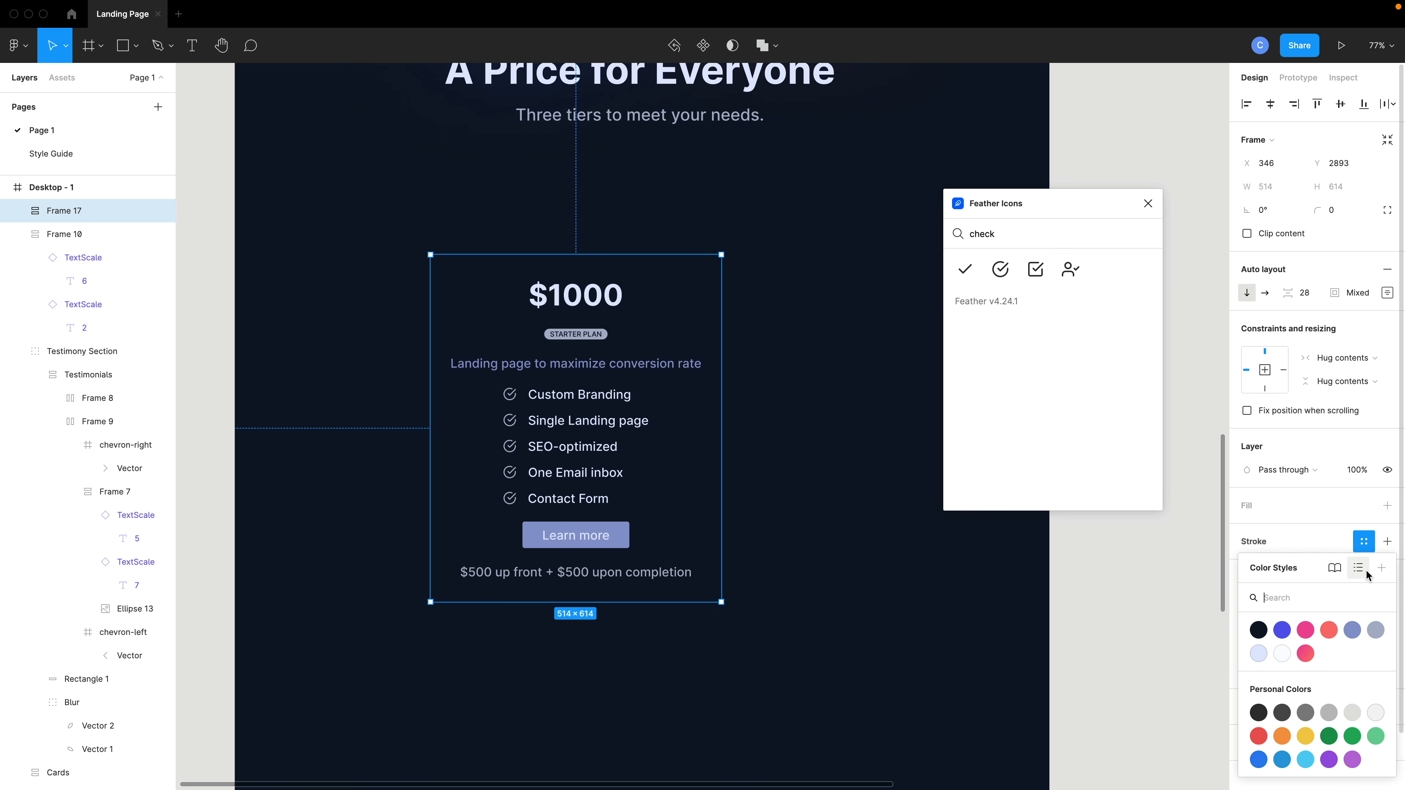
left_click(1375, 630)
left_click(730, 560)
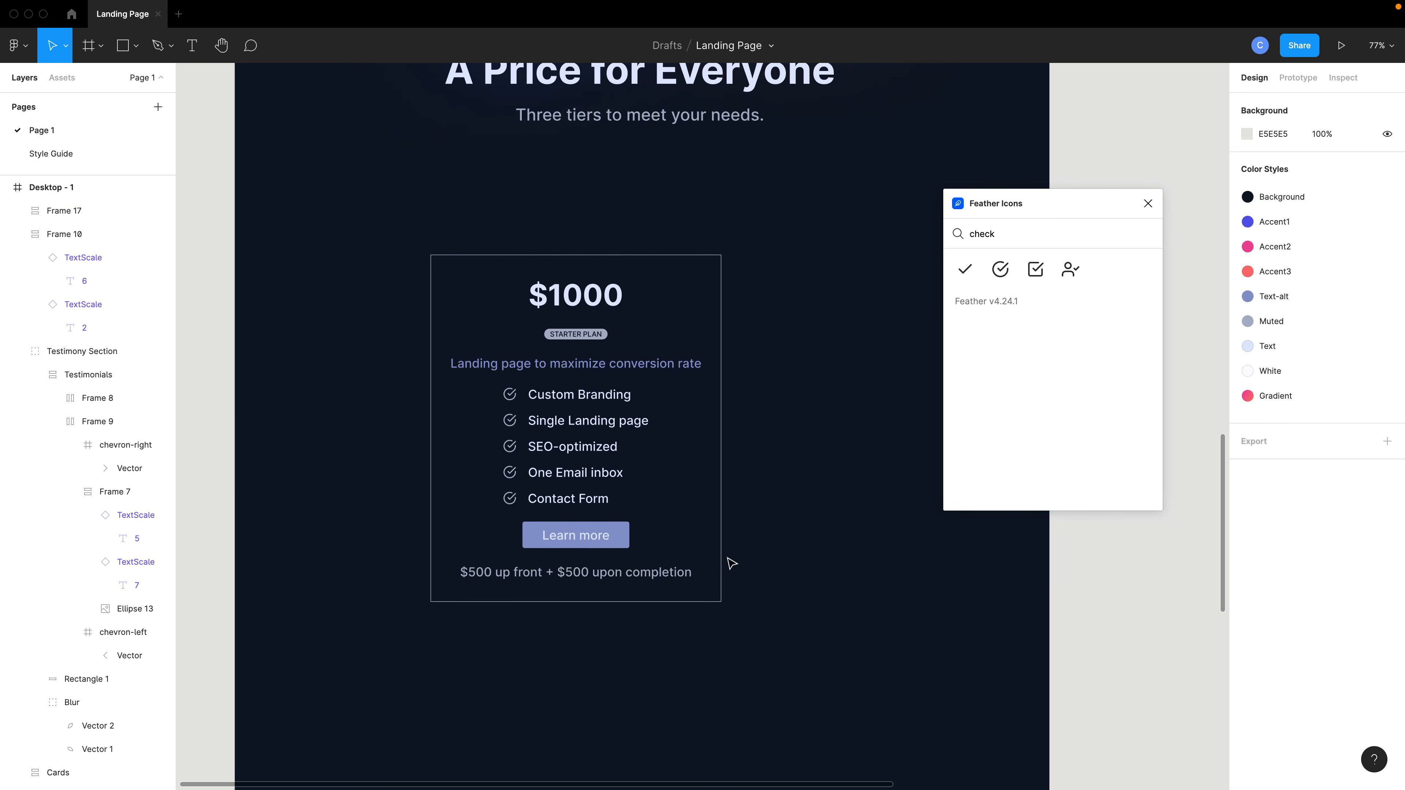
Reduce the pricing card's padding to 30 on all sides.
scroll(732, 563, "down", 3)
scroll(706, 557, "right", 2)
left_click(579, 497)
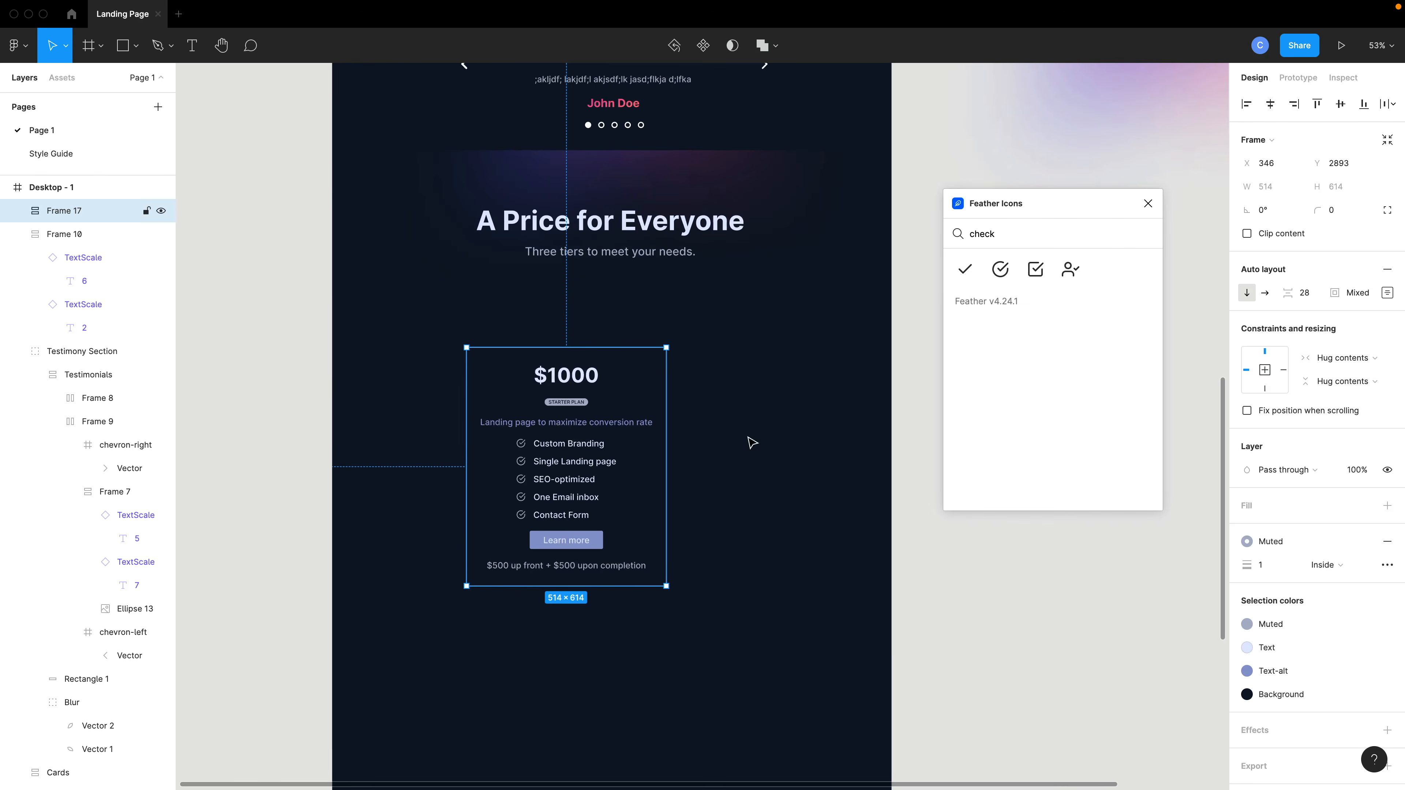
left_click(1359, 294)
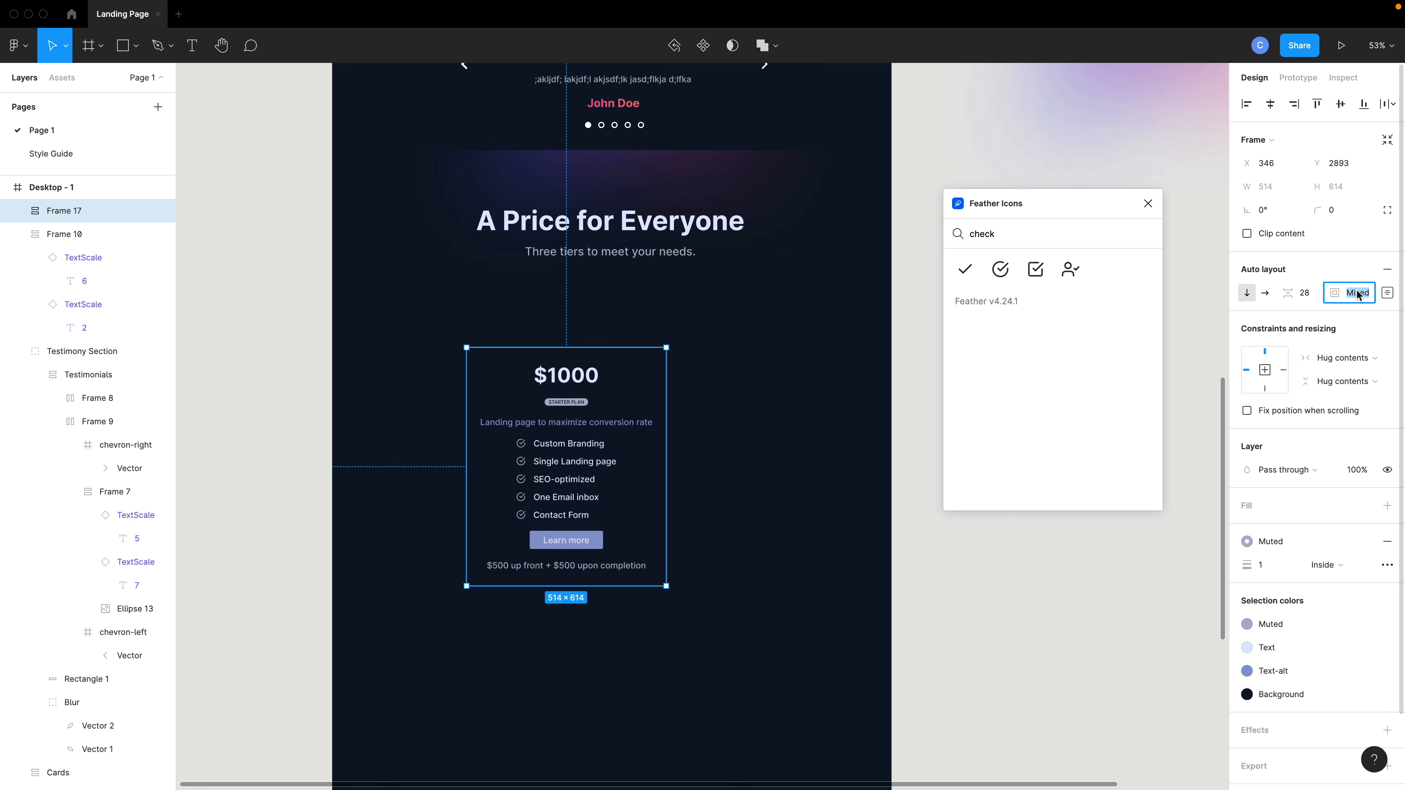
type("30")
key("Tab")
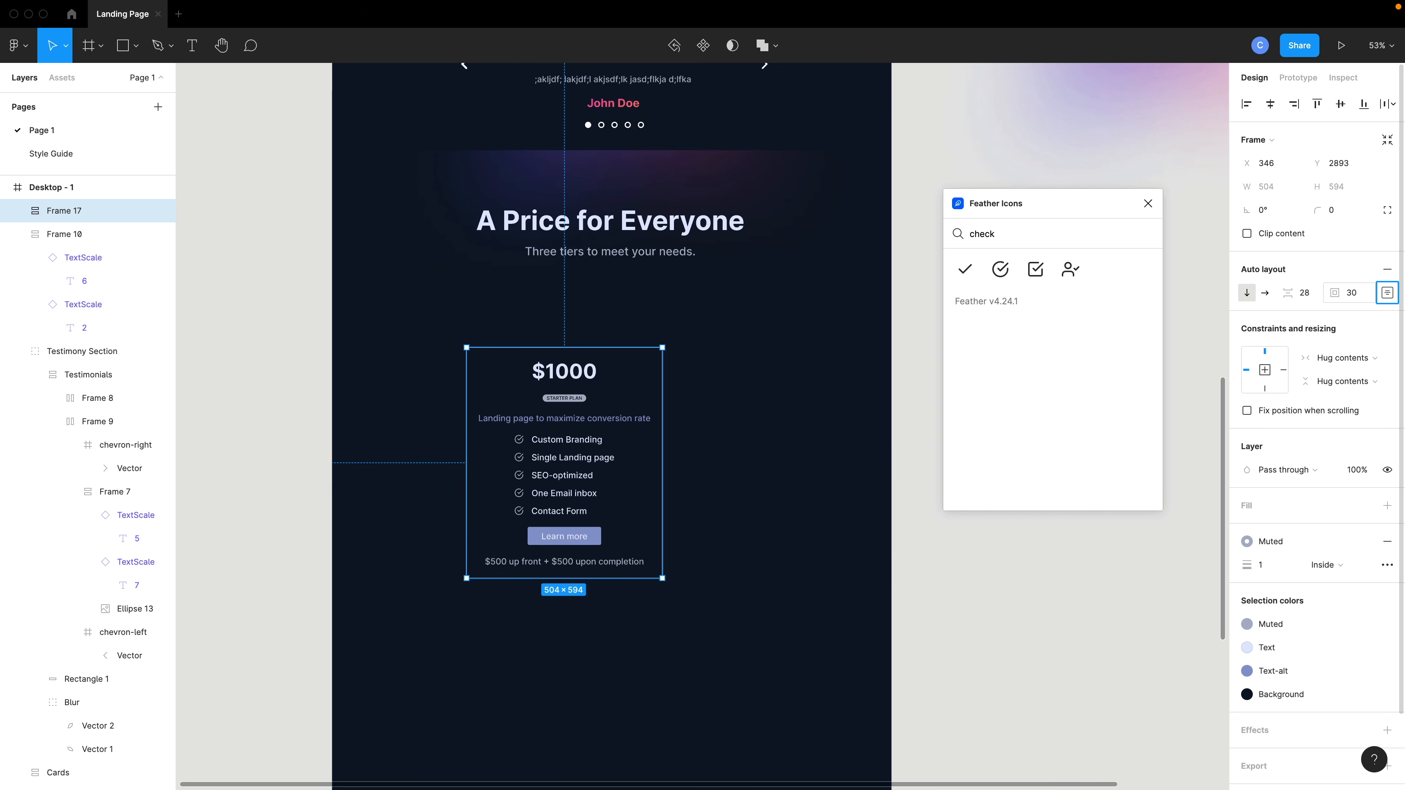
left_click(1354, 297)
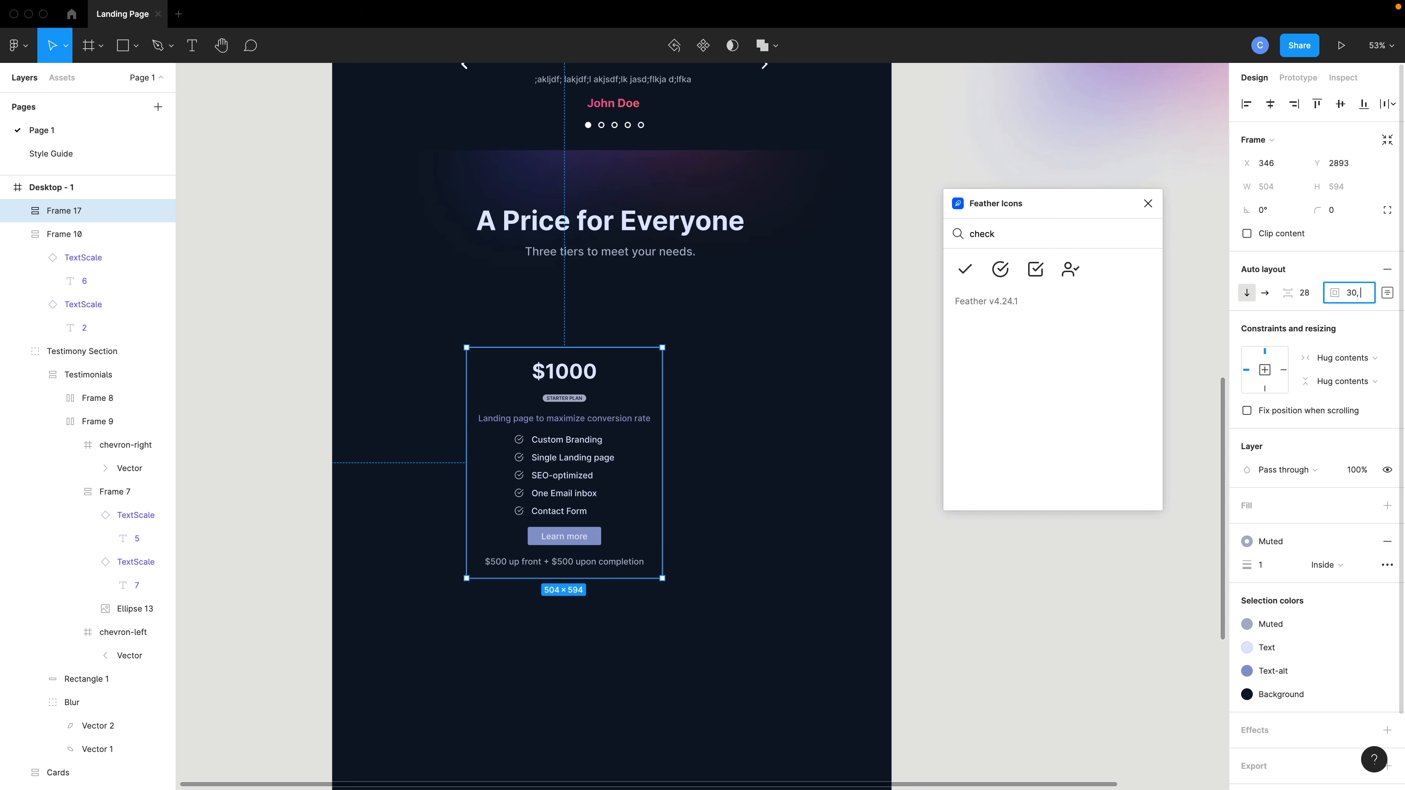
key("Return")
Duplicate the pricing card into a row of three cards side by side.
left_click(783, 479)
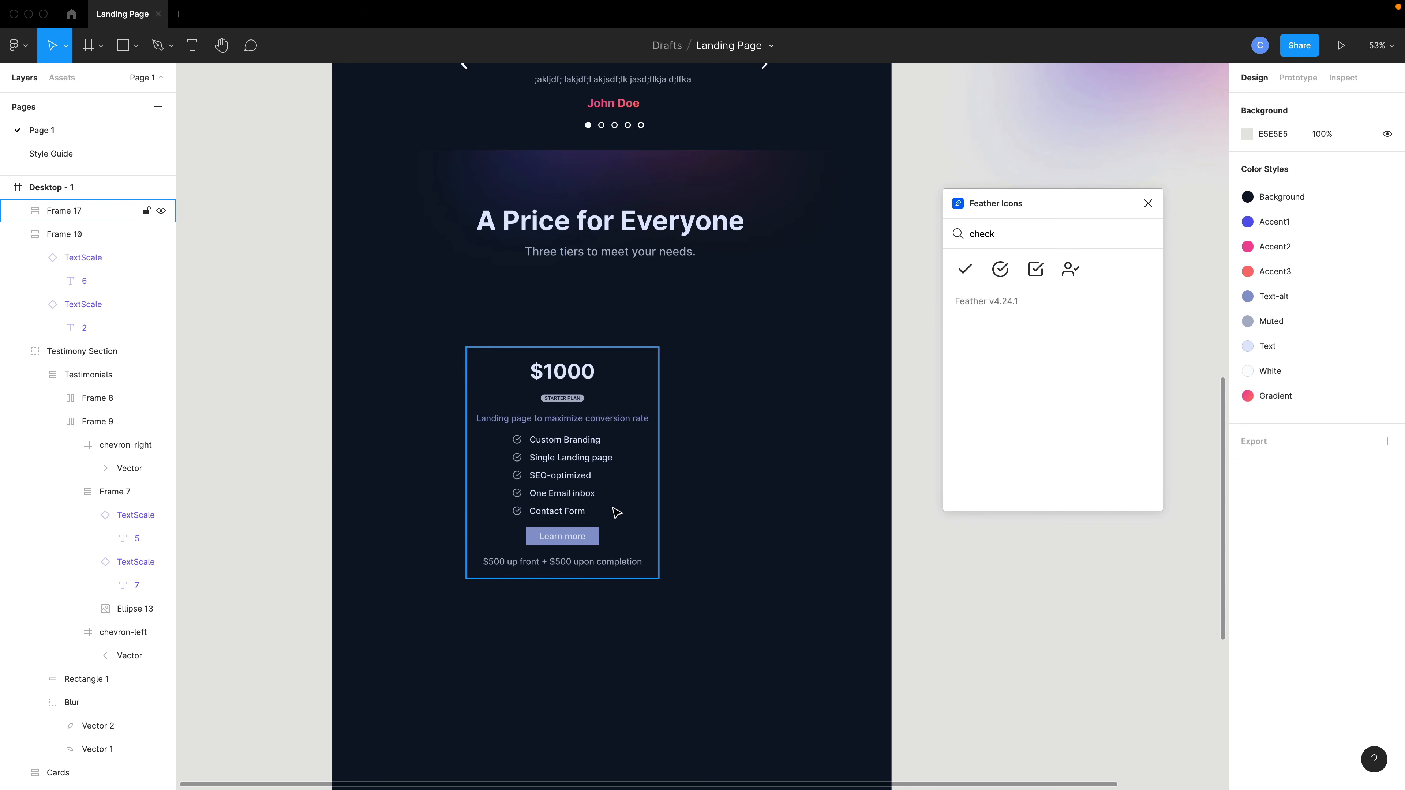
left_click_drag(615, 511, 882, 506)
scroll(834, 508, "down", 3)
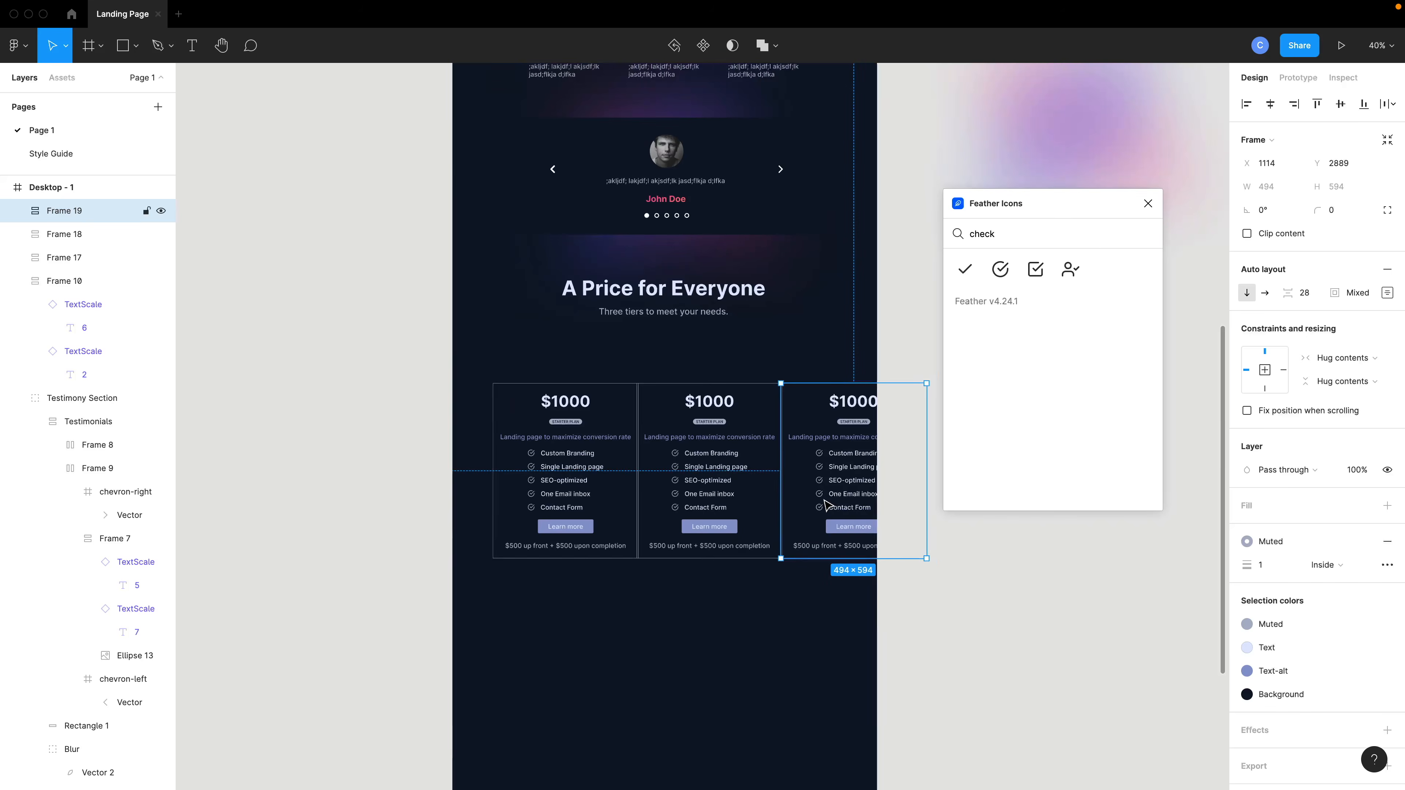
scroll(810, 515, "right", 3)
left_click_drag(802, 636, 326, 400)
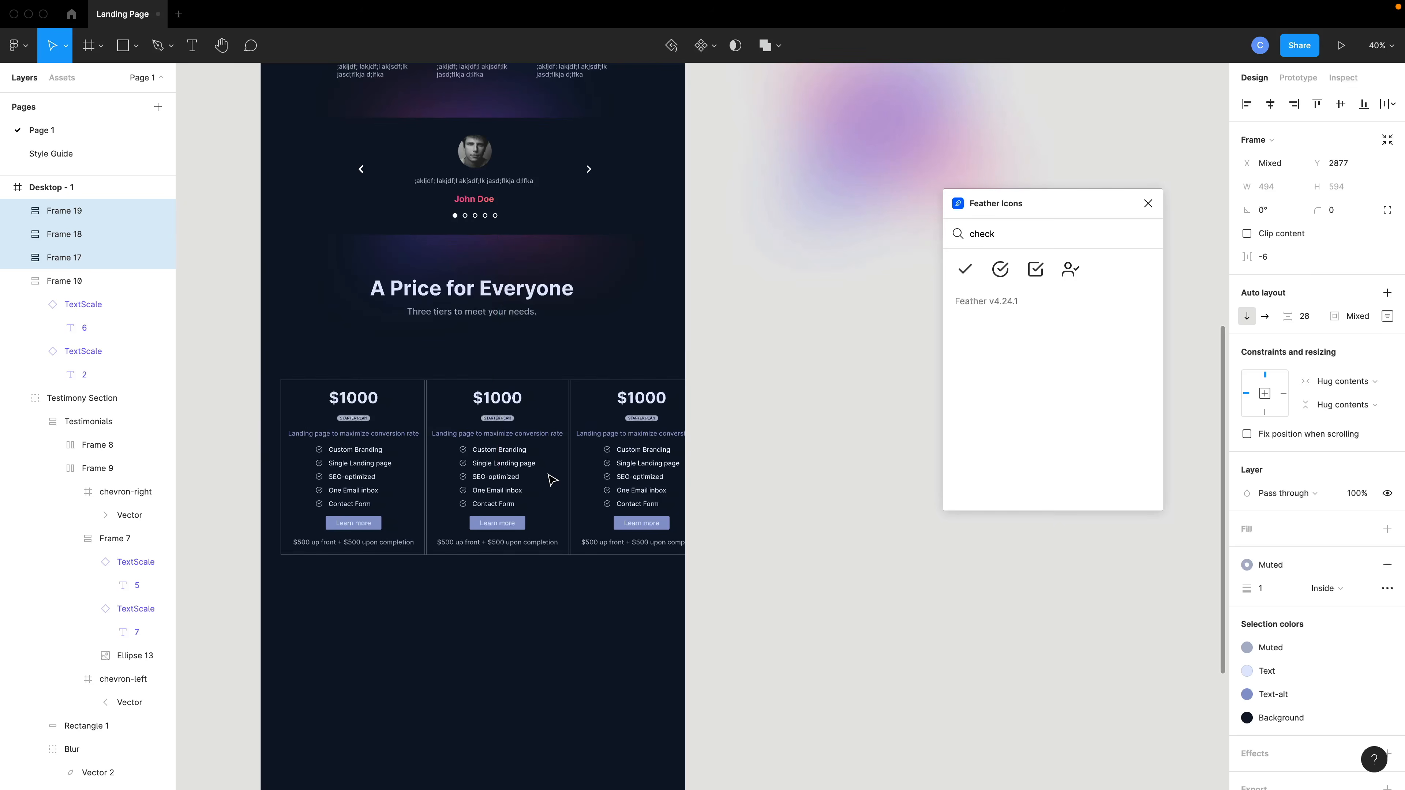
scroll(551, 484, "left", 3)
scroll(551, 484, "down", 10)
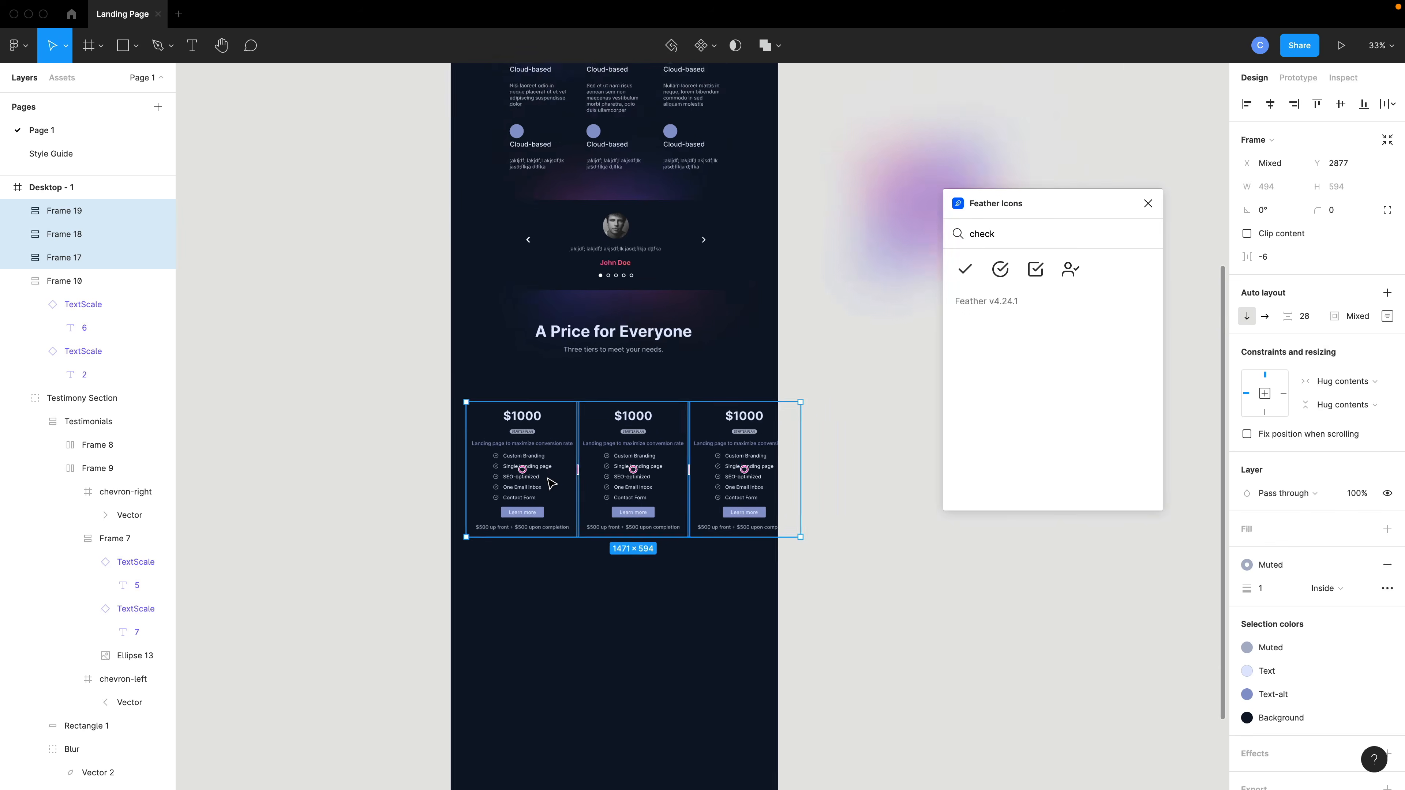
Widen the Desktop frame to about 1745 px so the three cards fit.
key("Escape")
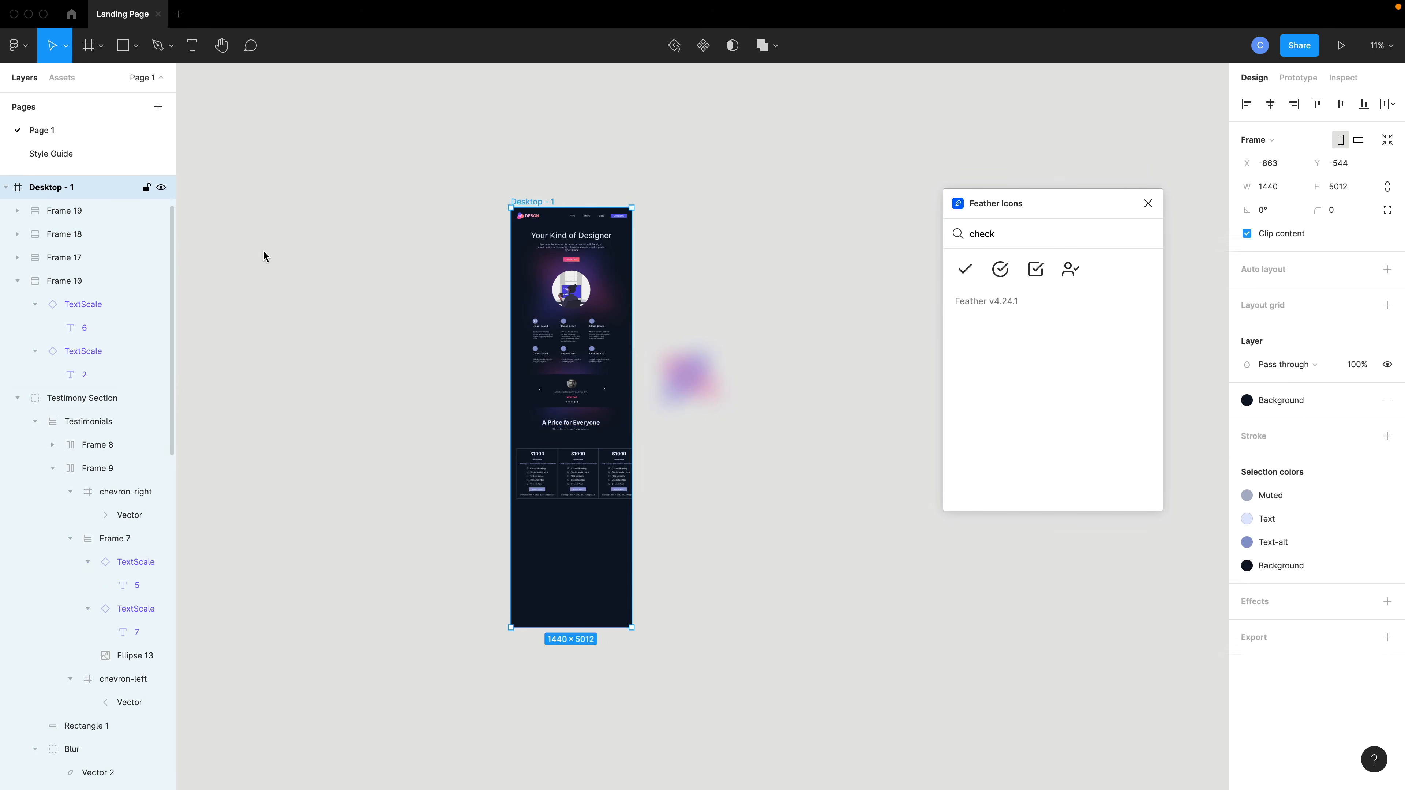
left_click_drag(631, 398, 660, 402)
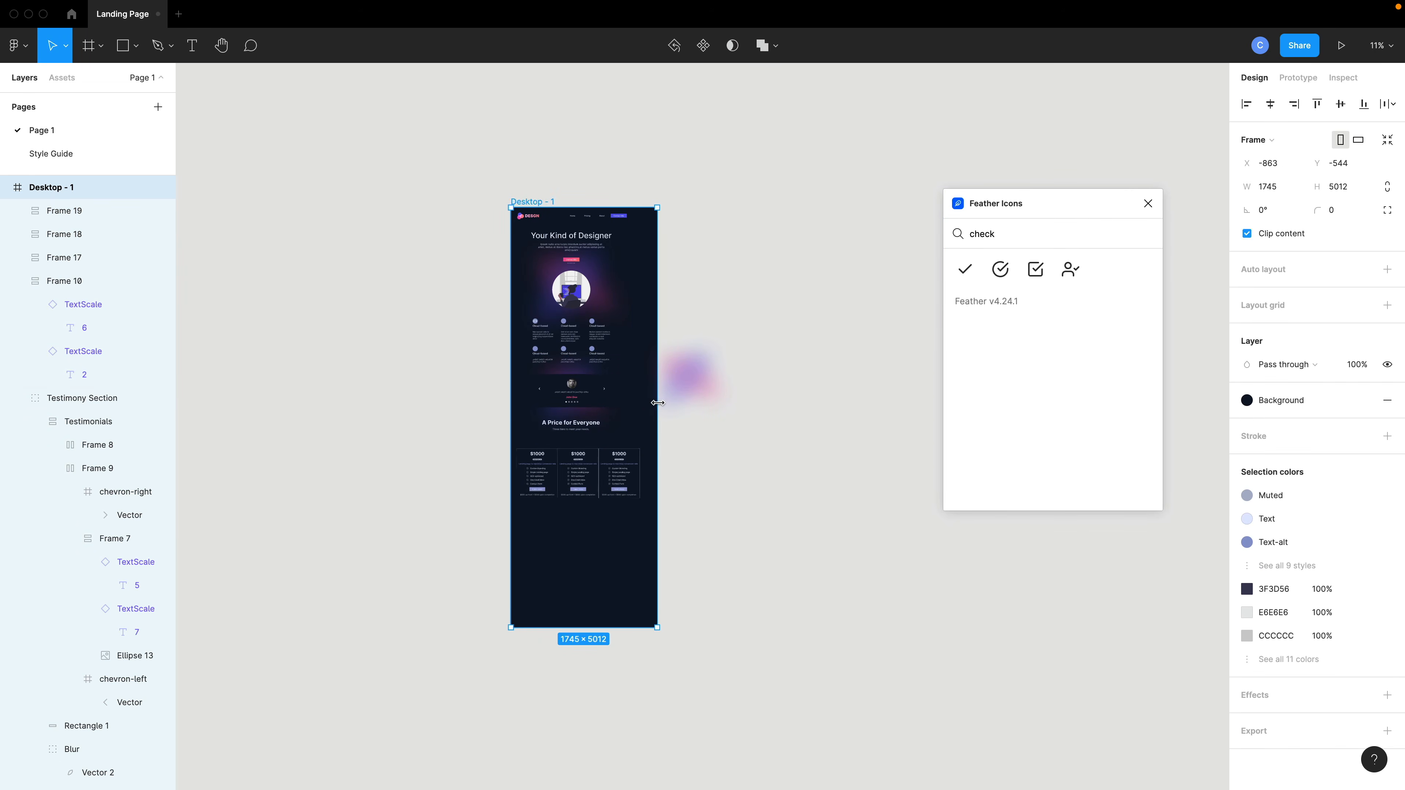
key("shift+2")
left_click_drag(405, 108, 679, 587)
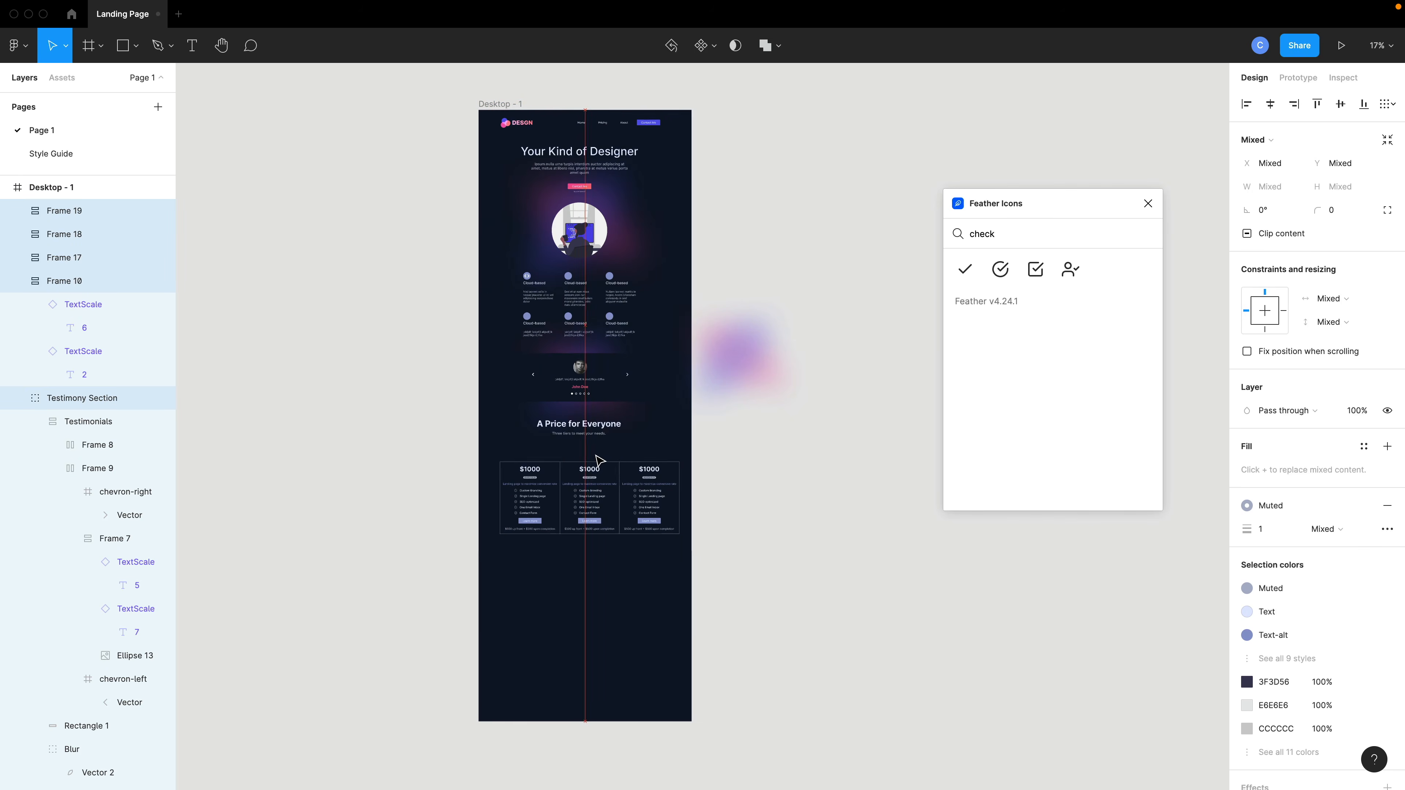
scroll(582, 498, "up", 3)
scroll(582, 498, "up", 8)
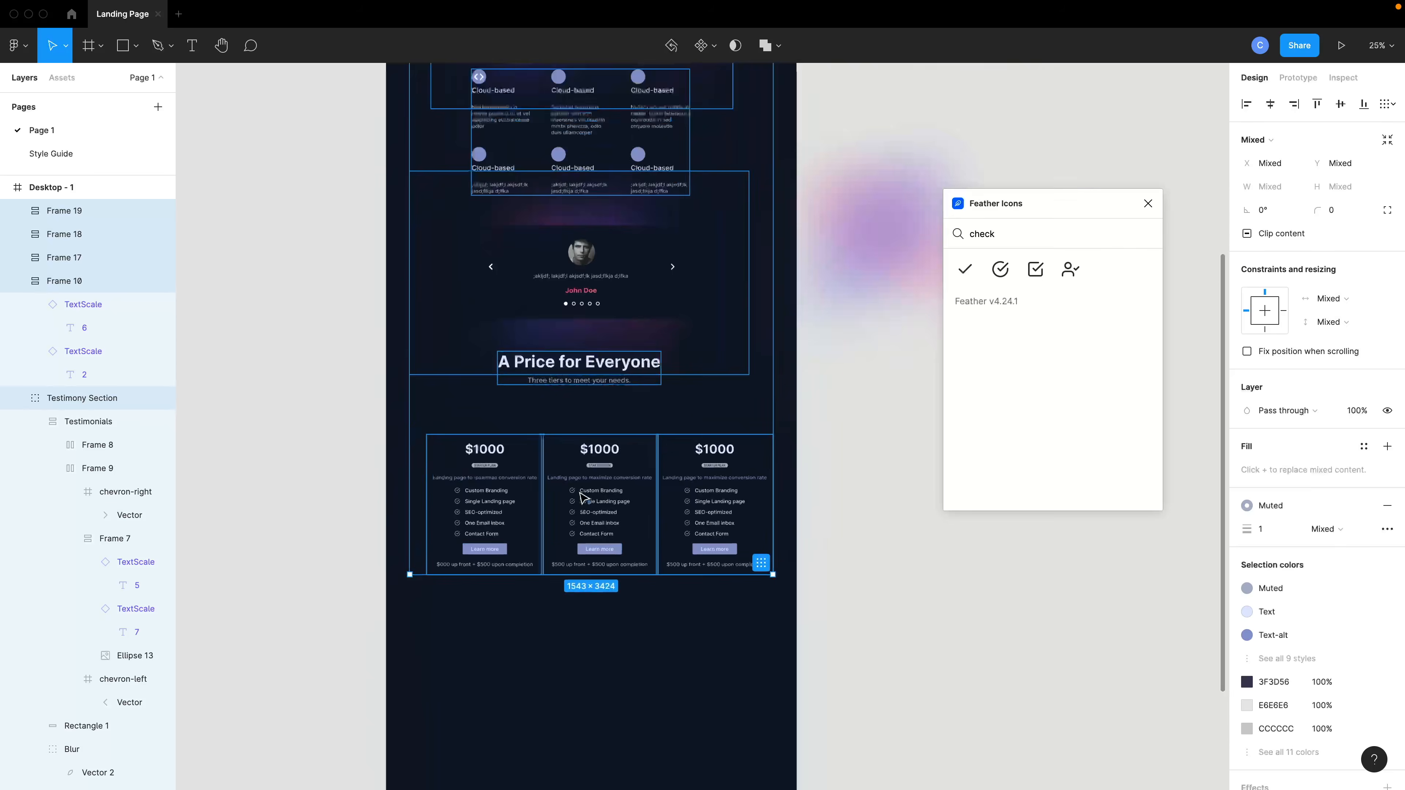
Set the middle card's padding to 60 top and bottom and 25 left and right, and shift it up to stay centered.
left_click(619, 493)
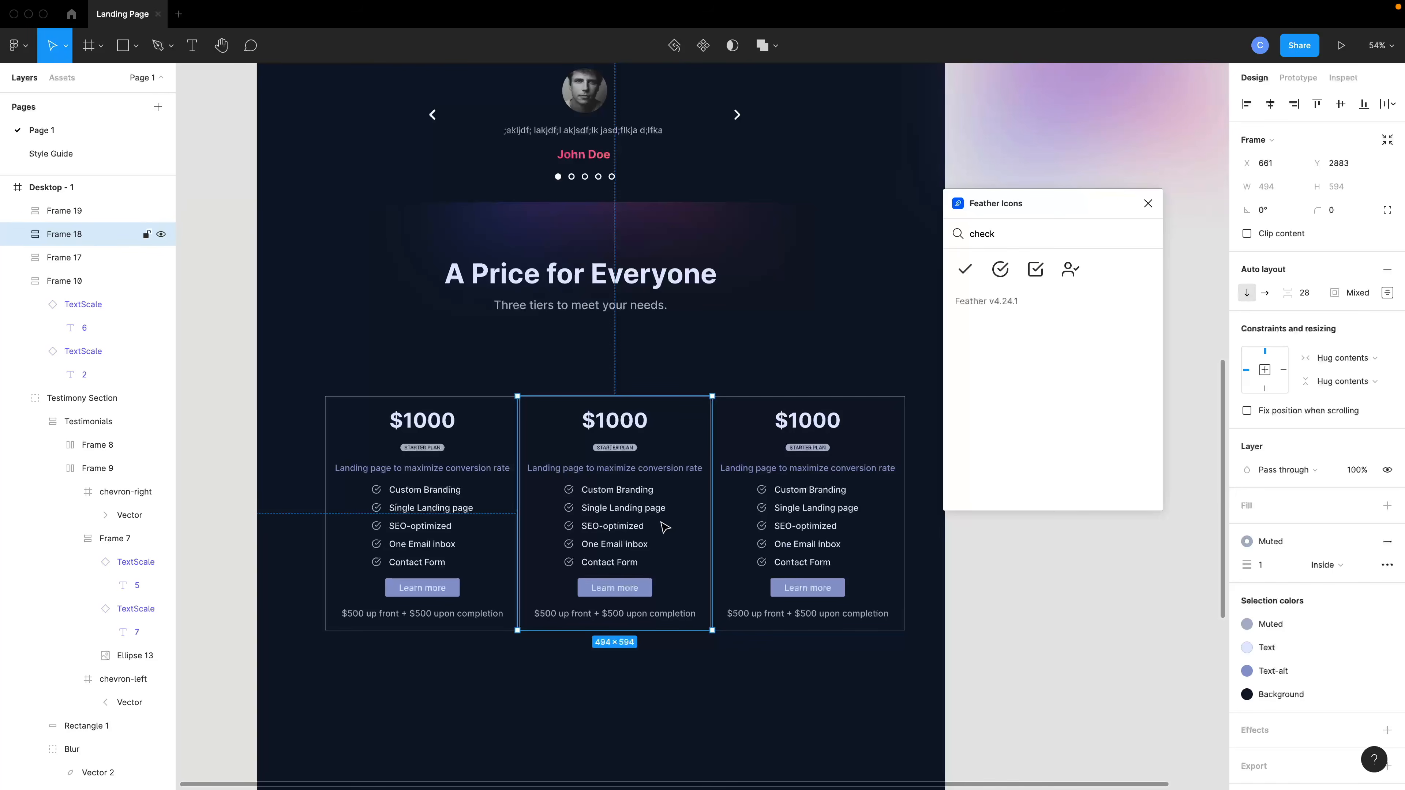
left_click(1357, 293)
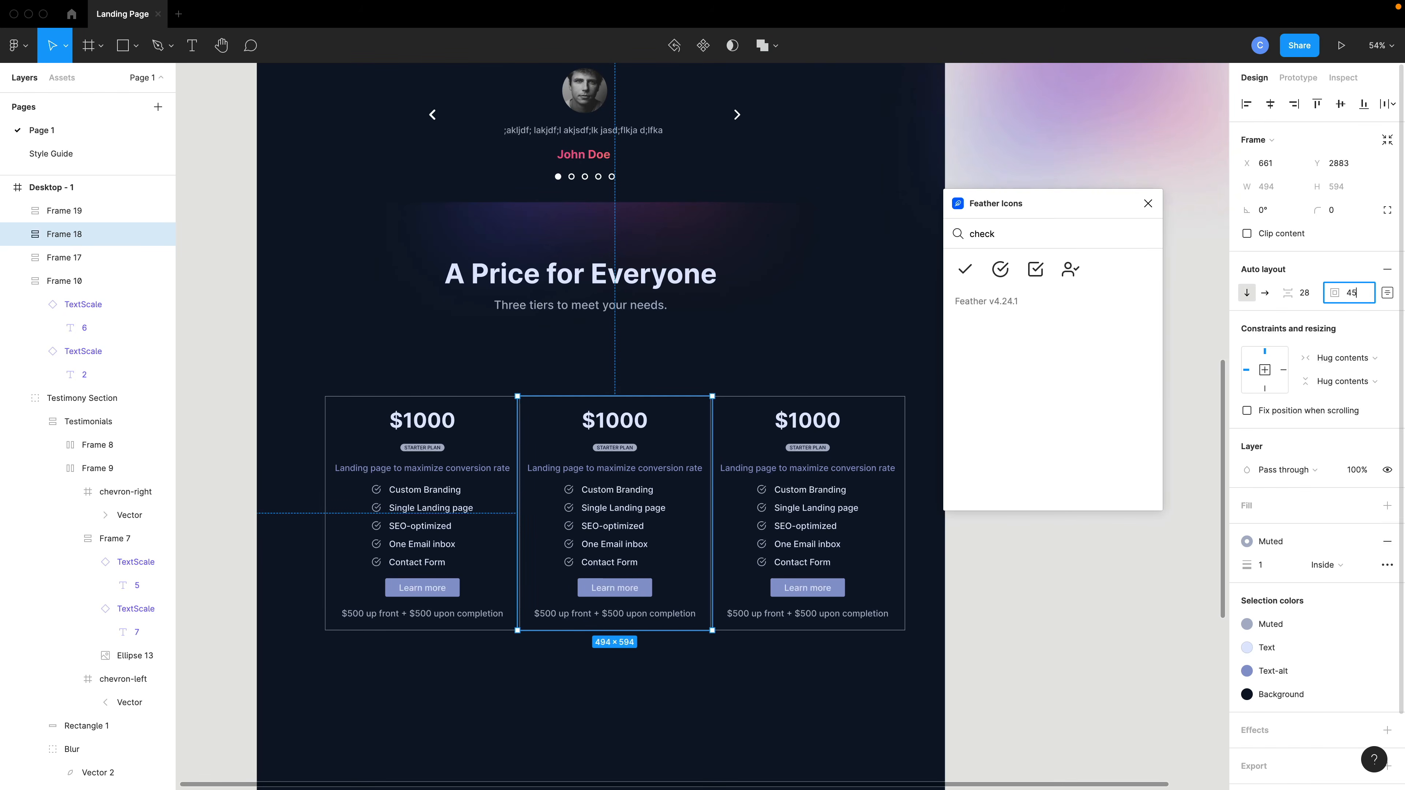
type("45, 25")
key("Return")
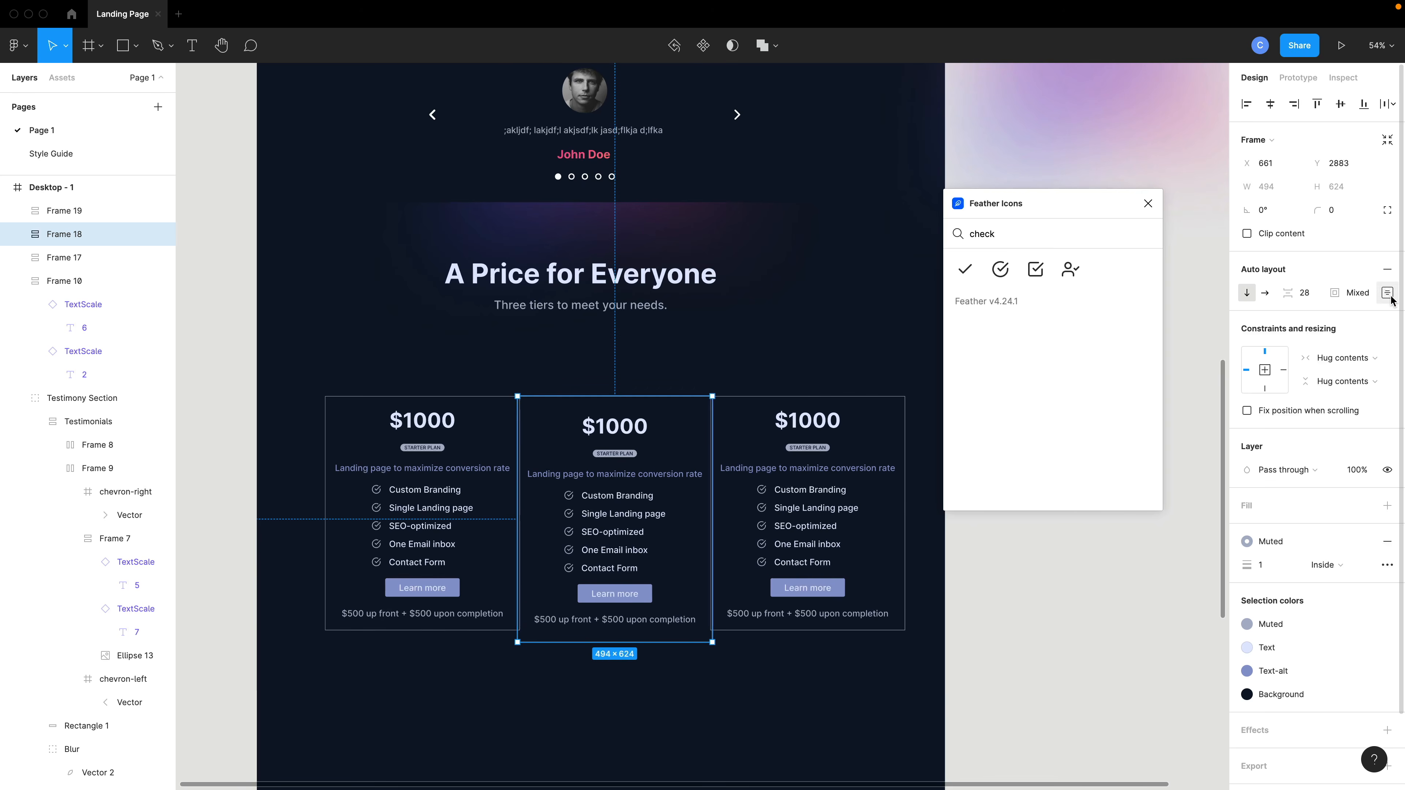
type("60, 25")
key("Return")
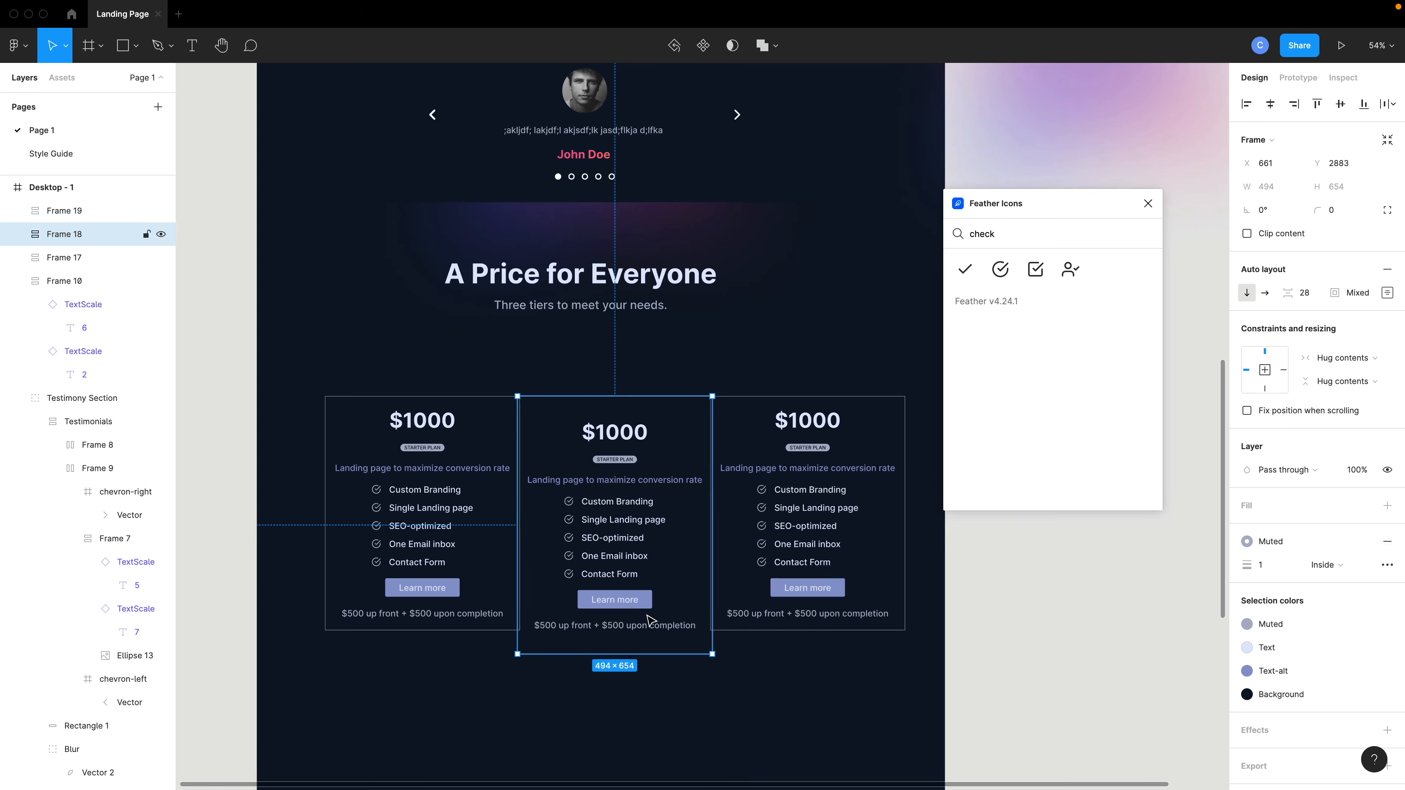
left_click_drag(653, 621, 649, 609)
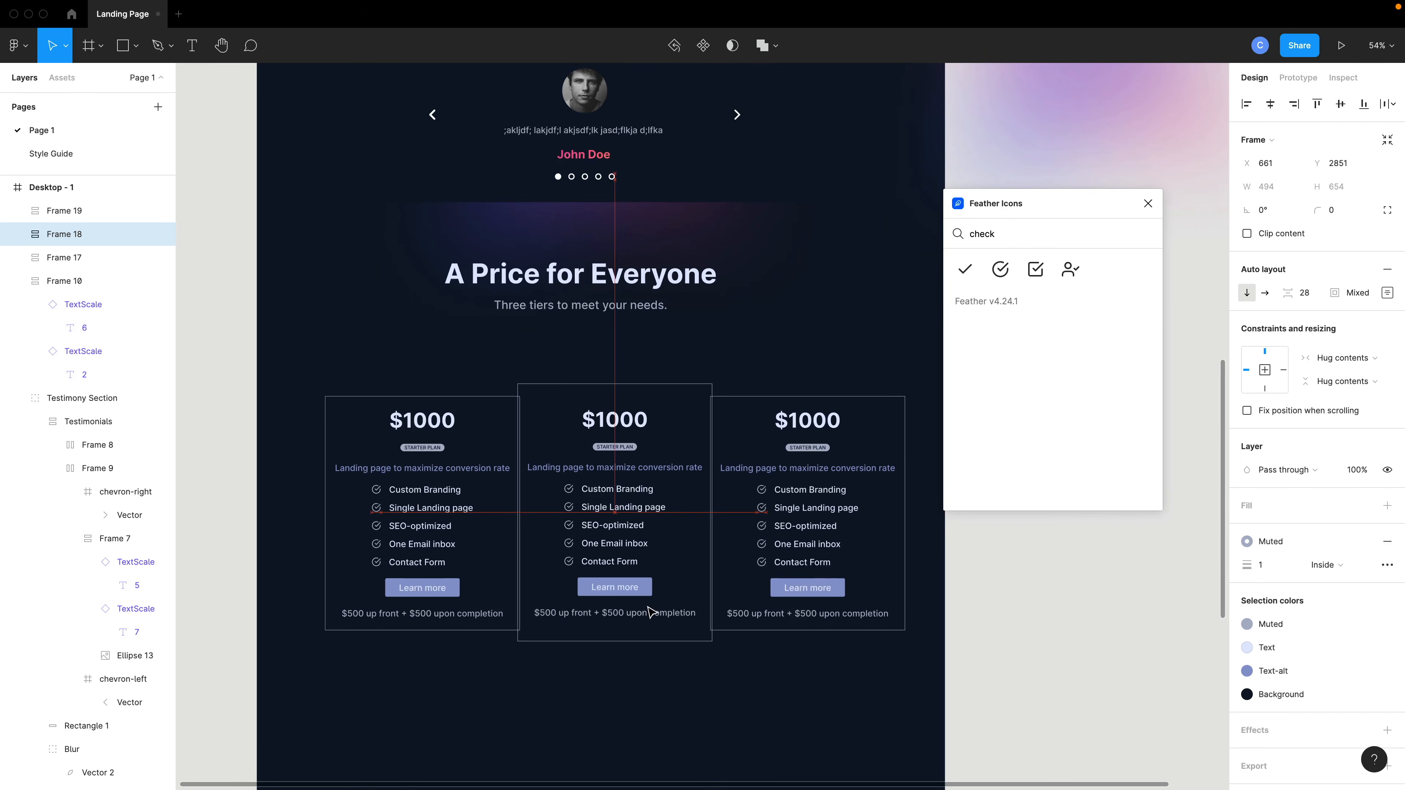
Fill all three pricing cards with the Background color style.
left_click(486, 601, "shift")
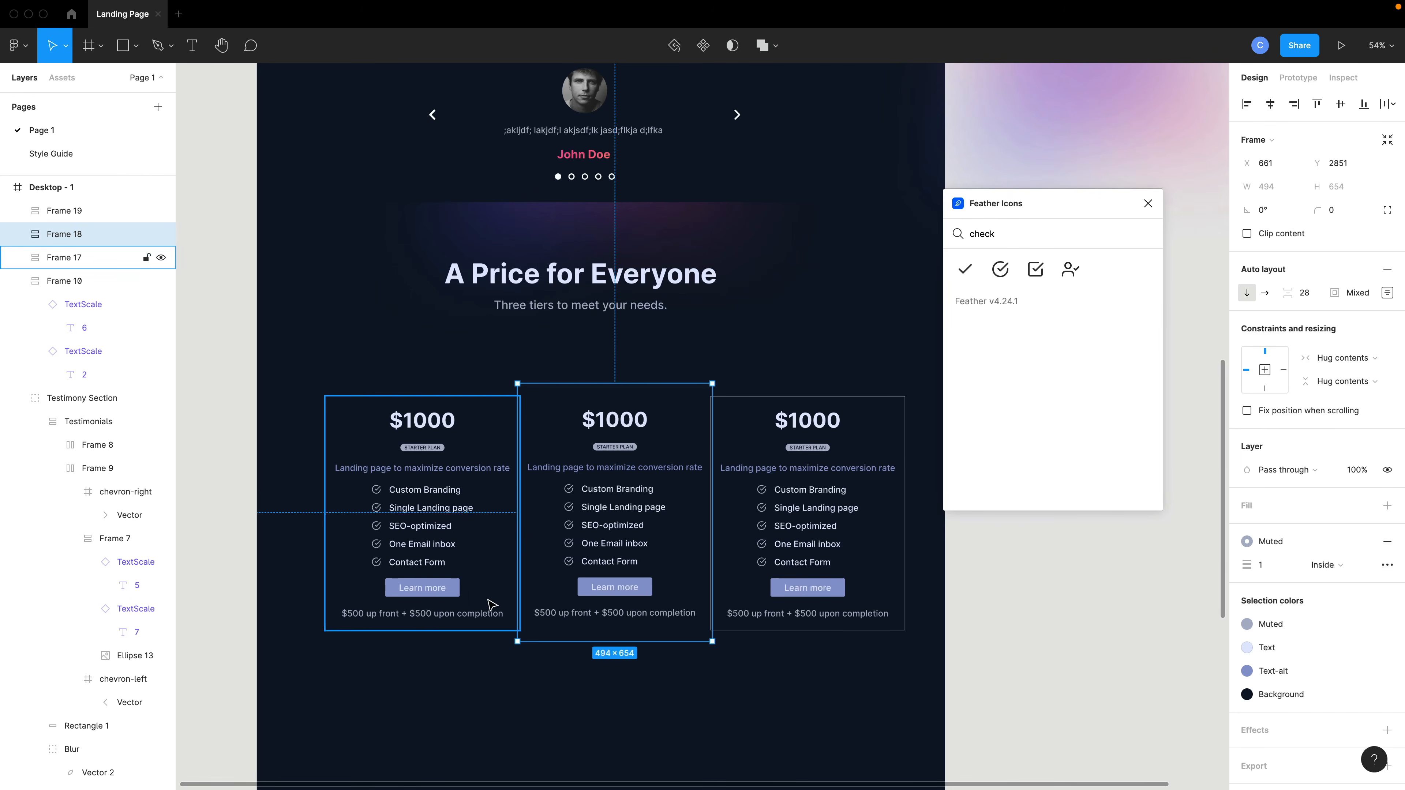
left_click(824, 561, "shift")
left_click(1364, 530)
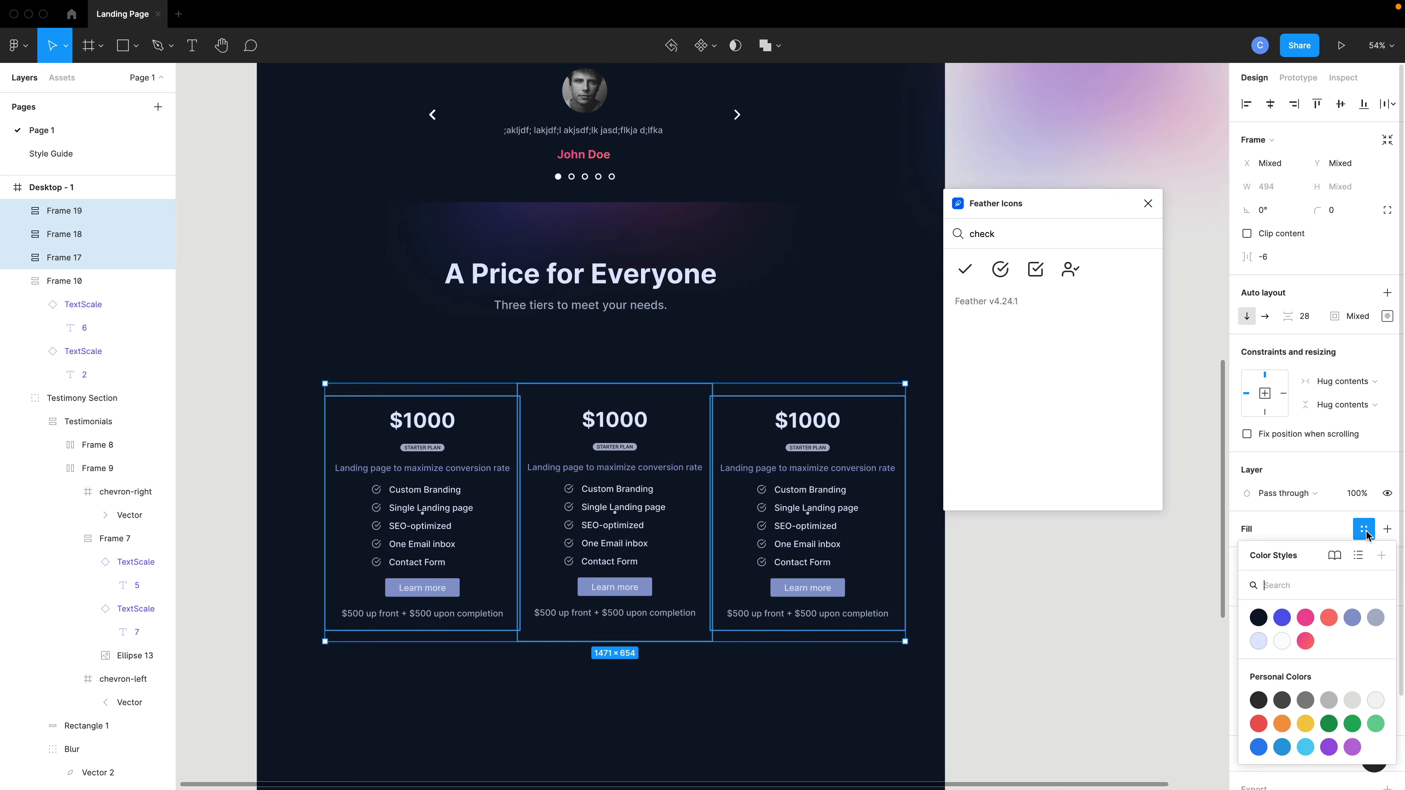
left_click(1265, 620)
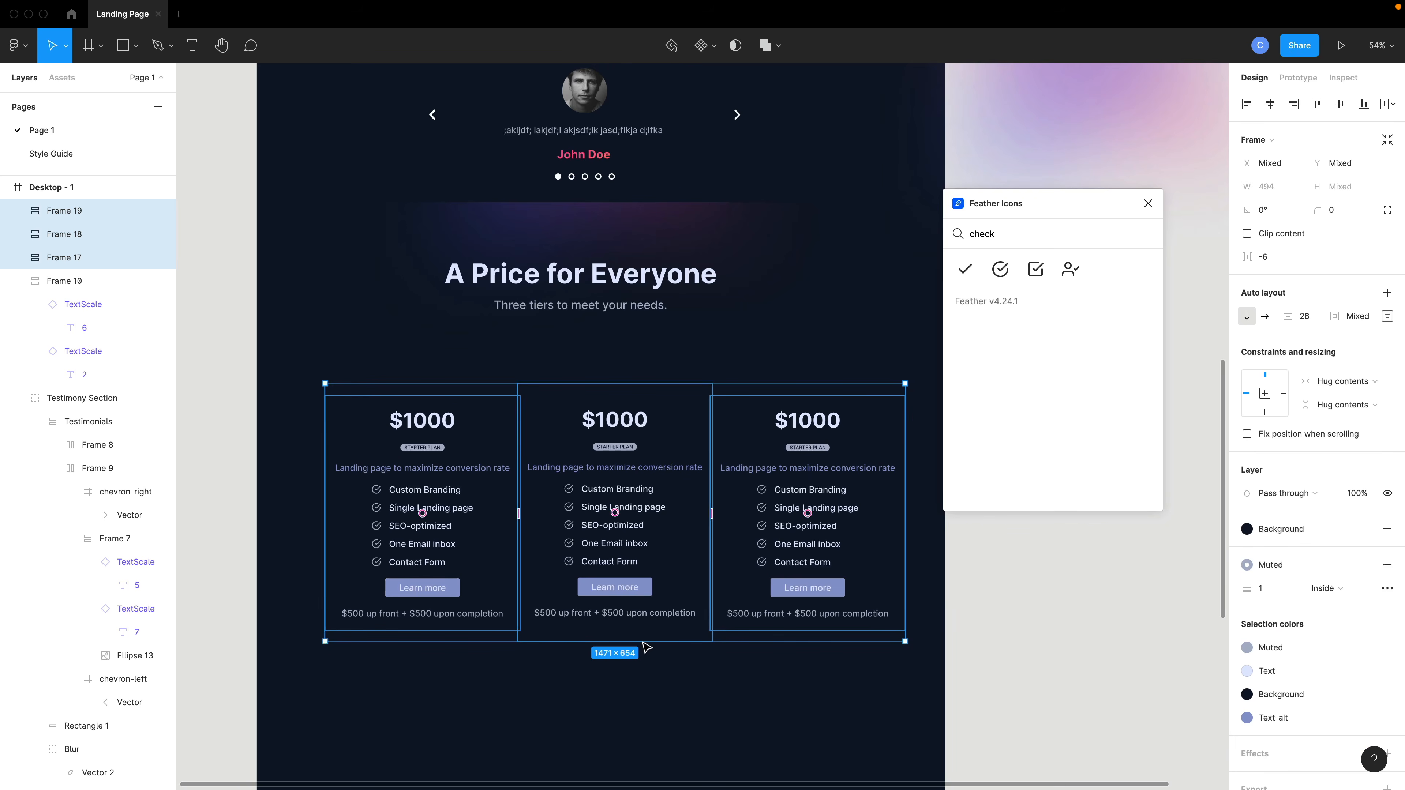
left_click(690, 676)
Bring the middle pricing card to the front of the layer stack.
left_click(675, 403)
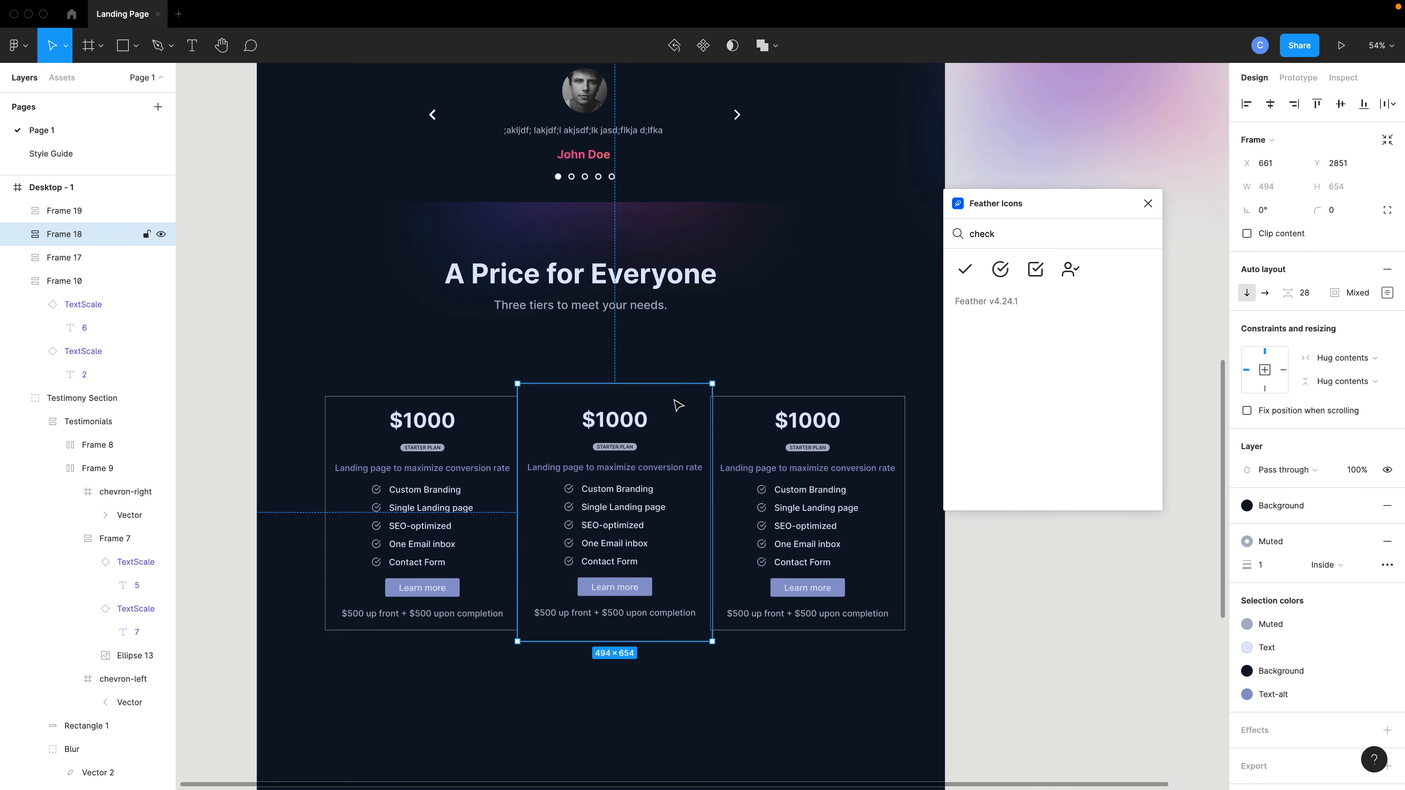
key("super+bracketright")
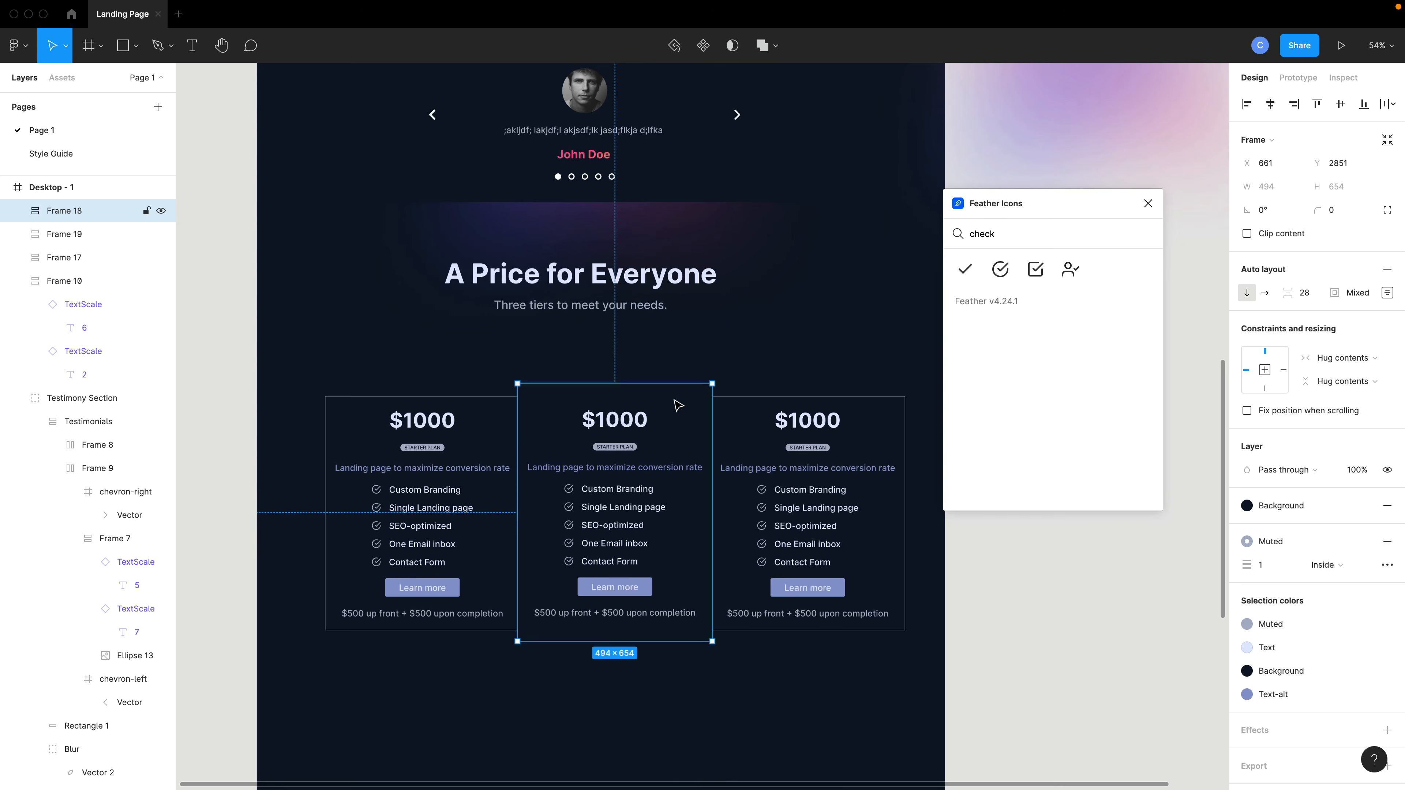
right_click(674, 402)
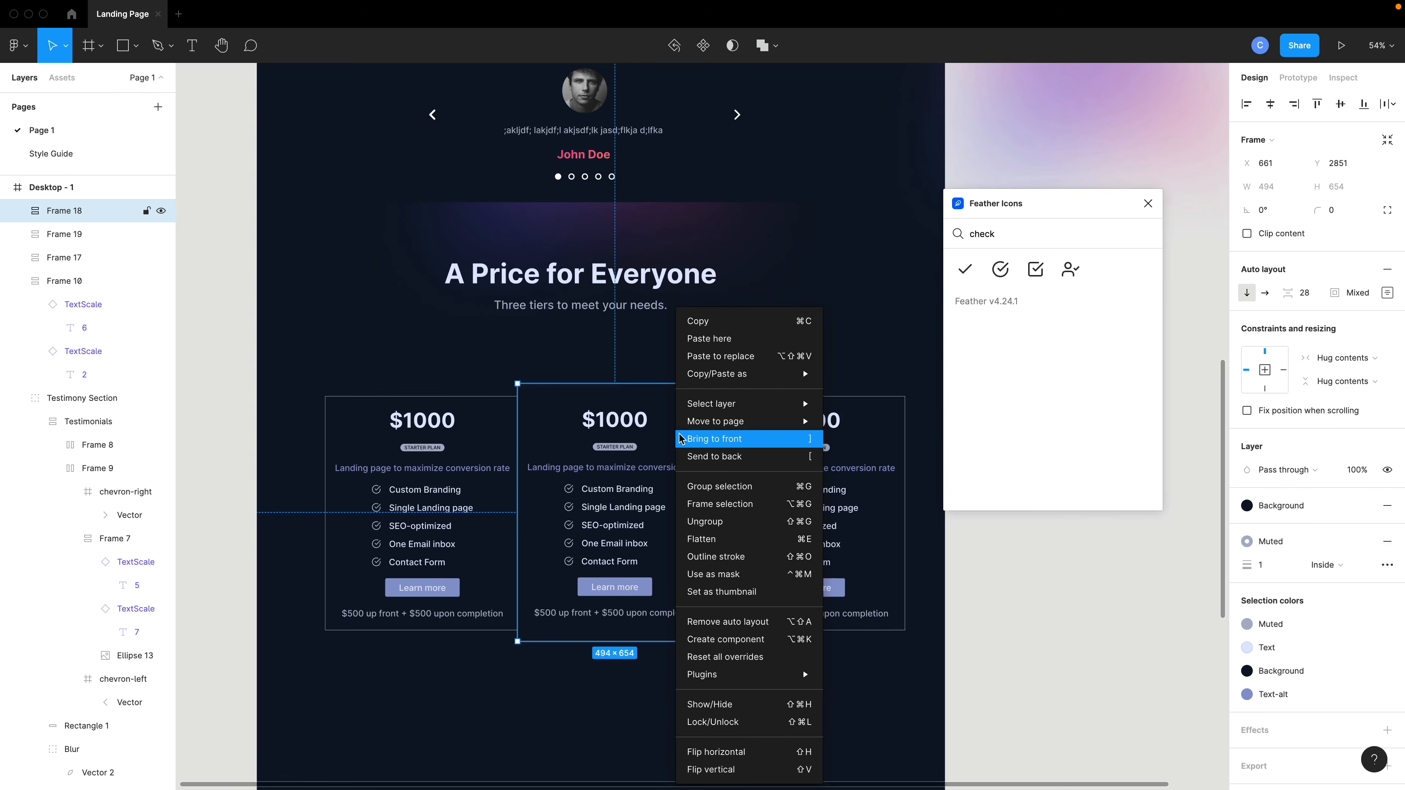
left_click(738, 447)
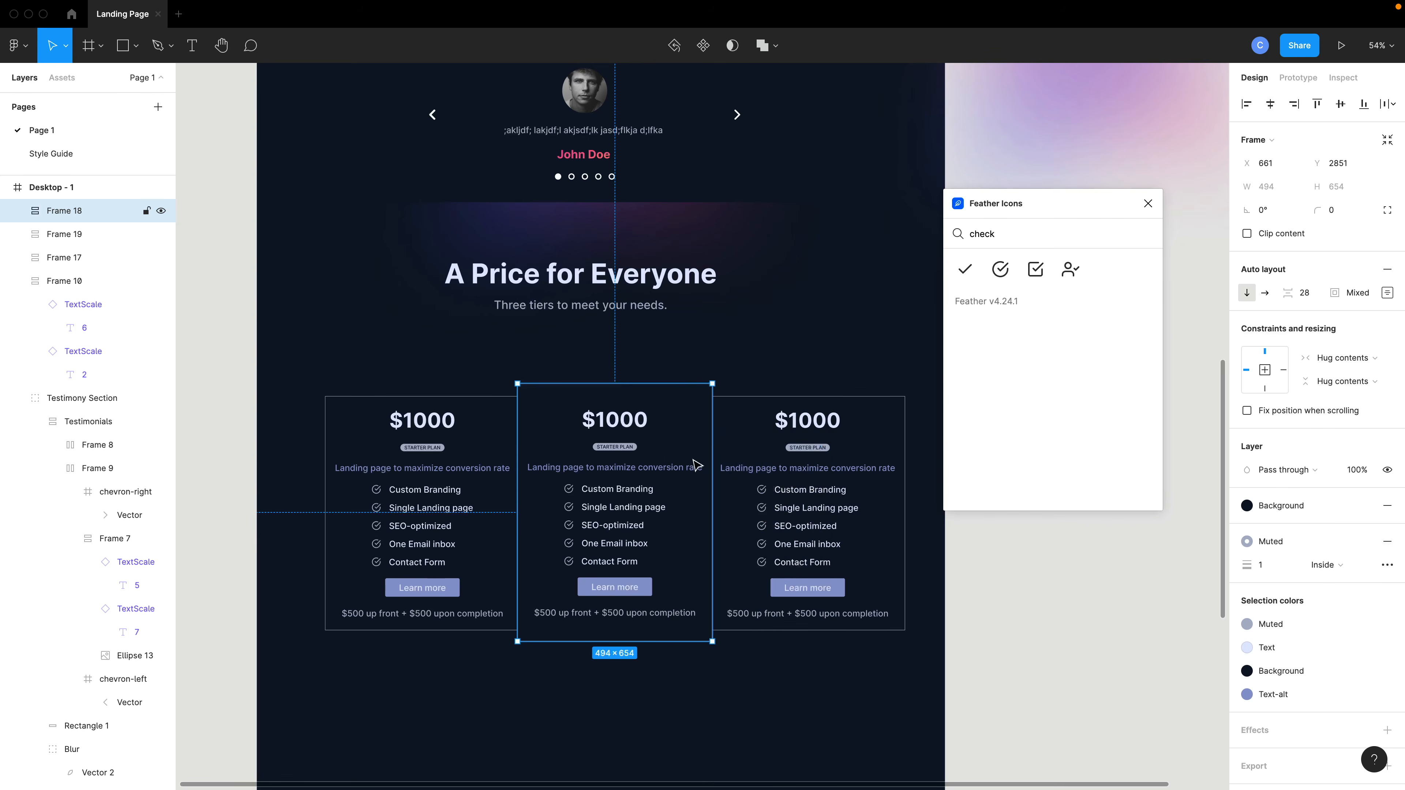
Change the middle card's stroke to Accent2 with a weight of 5.
left_click(686, 677)
left_click(708, 487)
left_click(1248, 541)
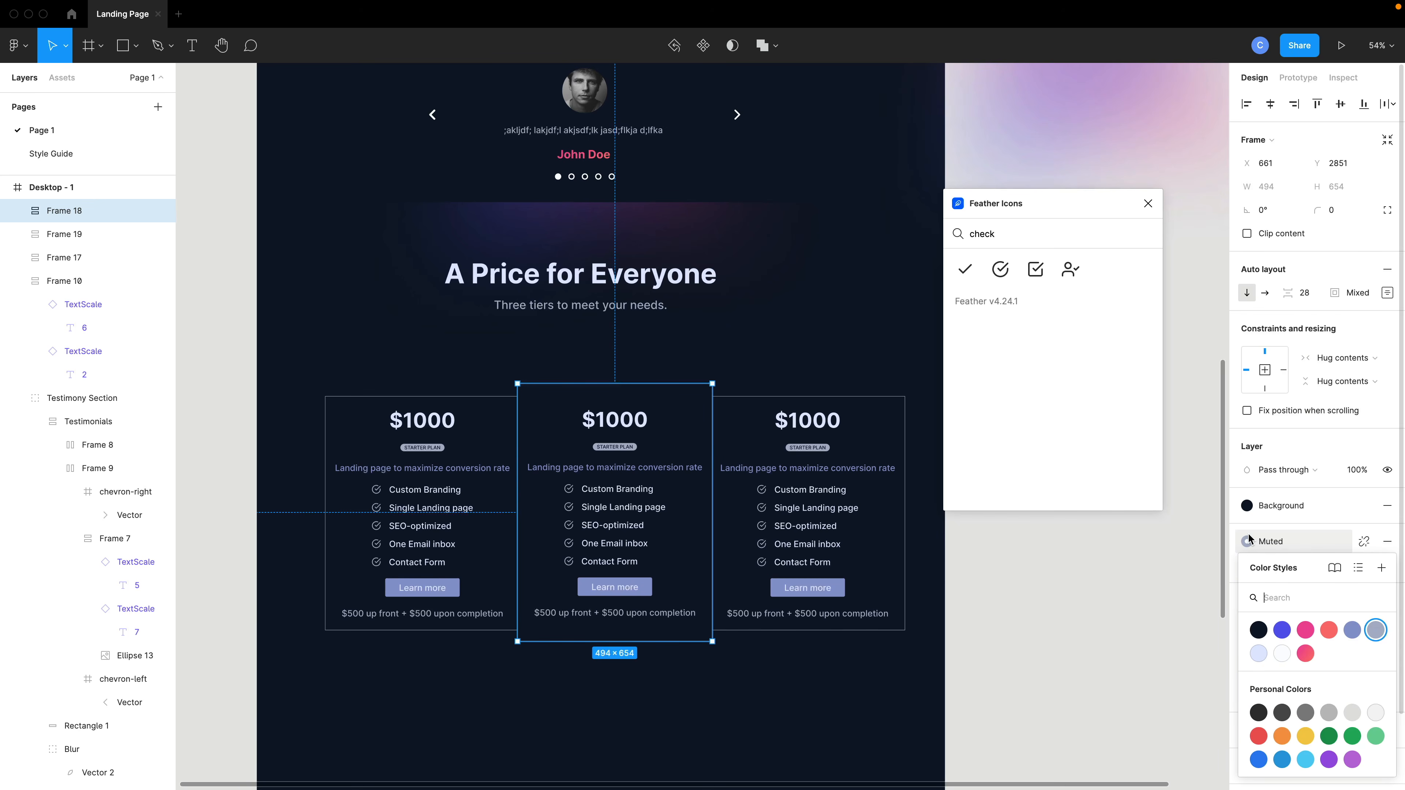
left_click(1306, 631)
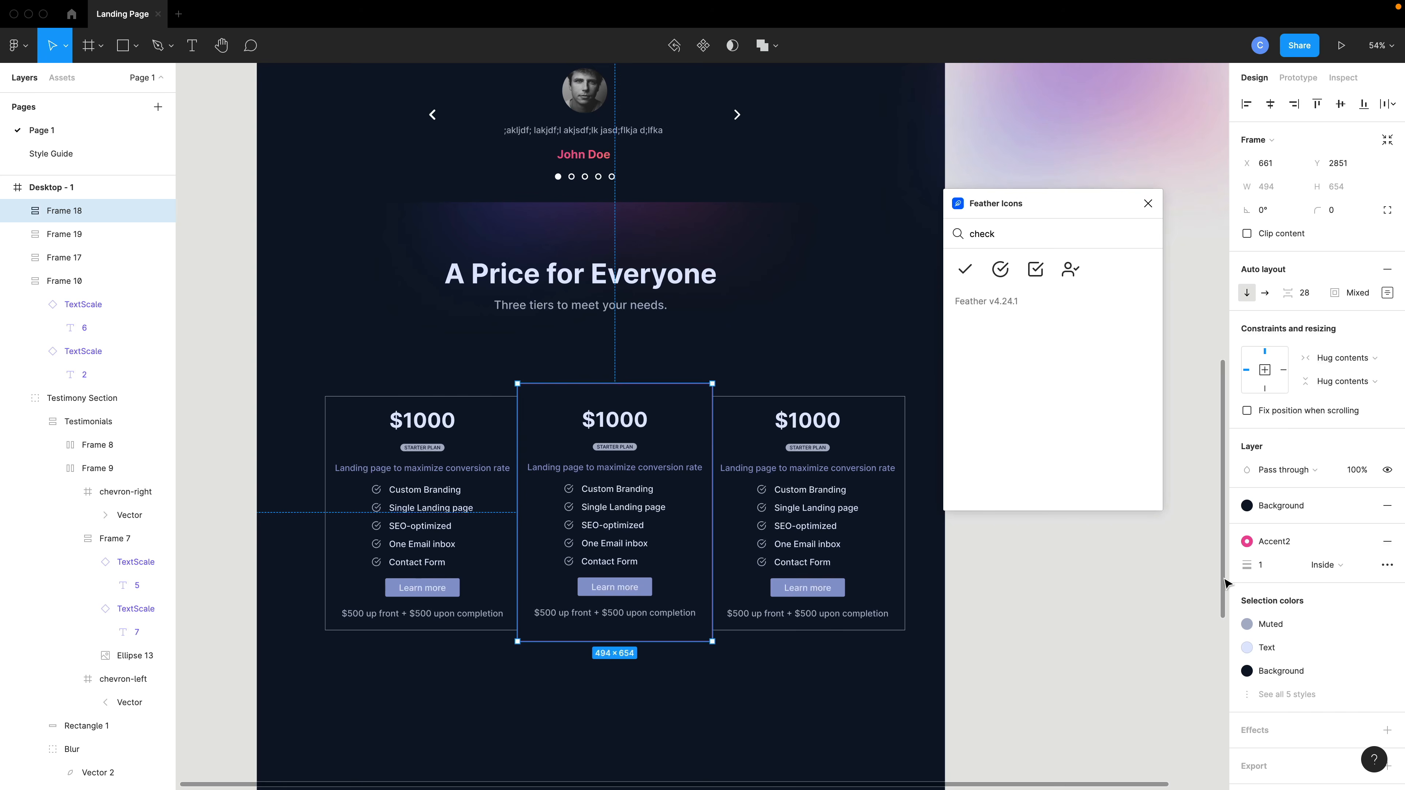
left_click(1261, 565)
type("5")
key("Return")
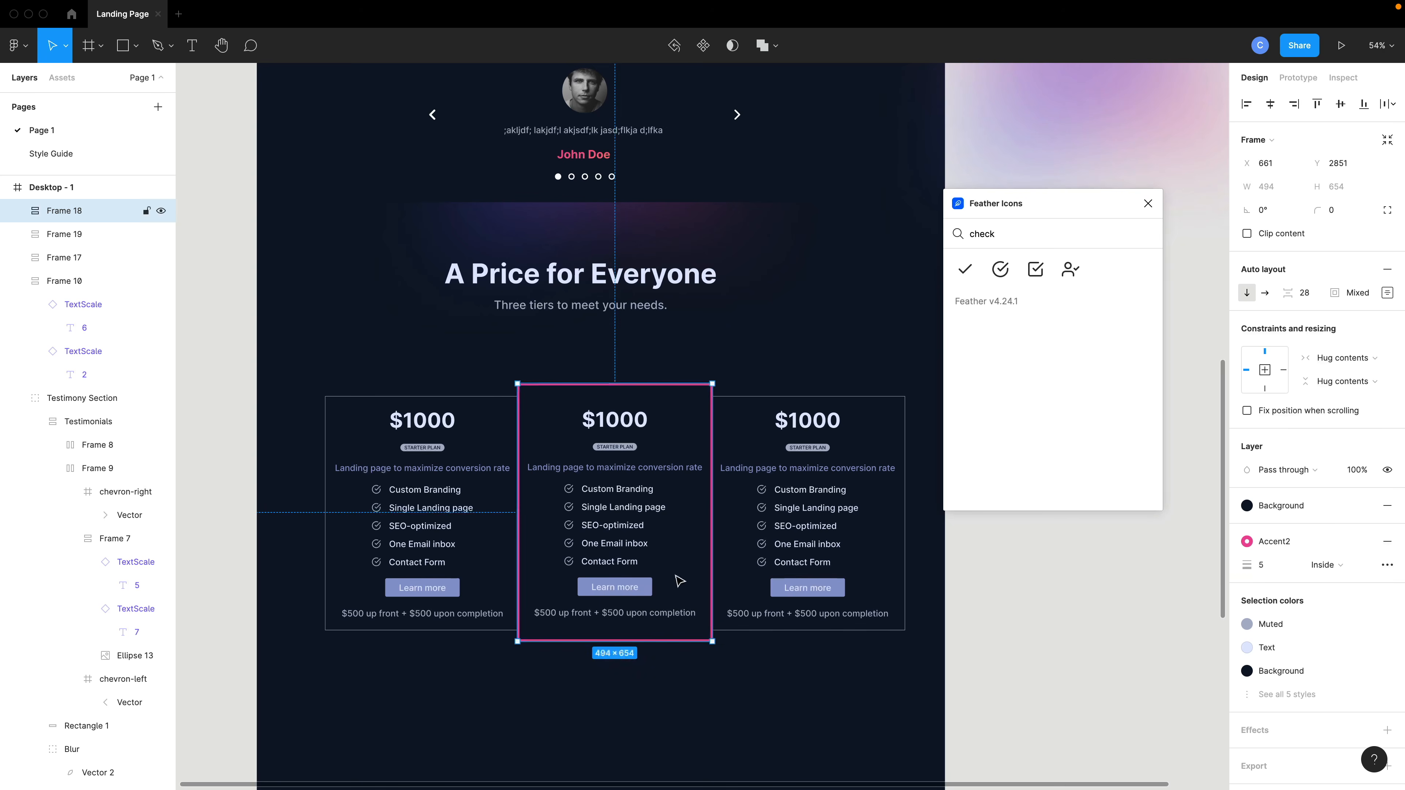
Switch the middle card's Learn more button to the Gradient color variant.
left_click(641, 585)
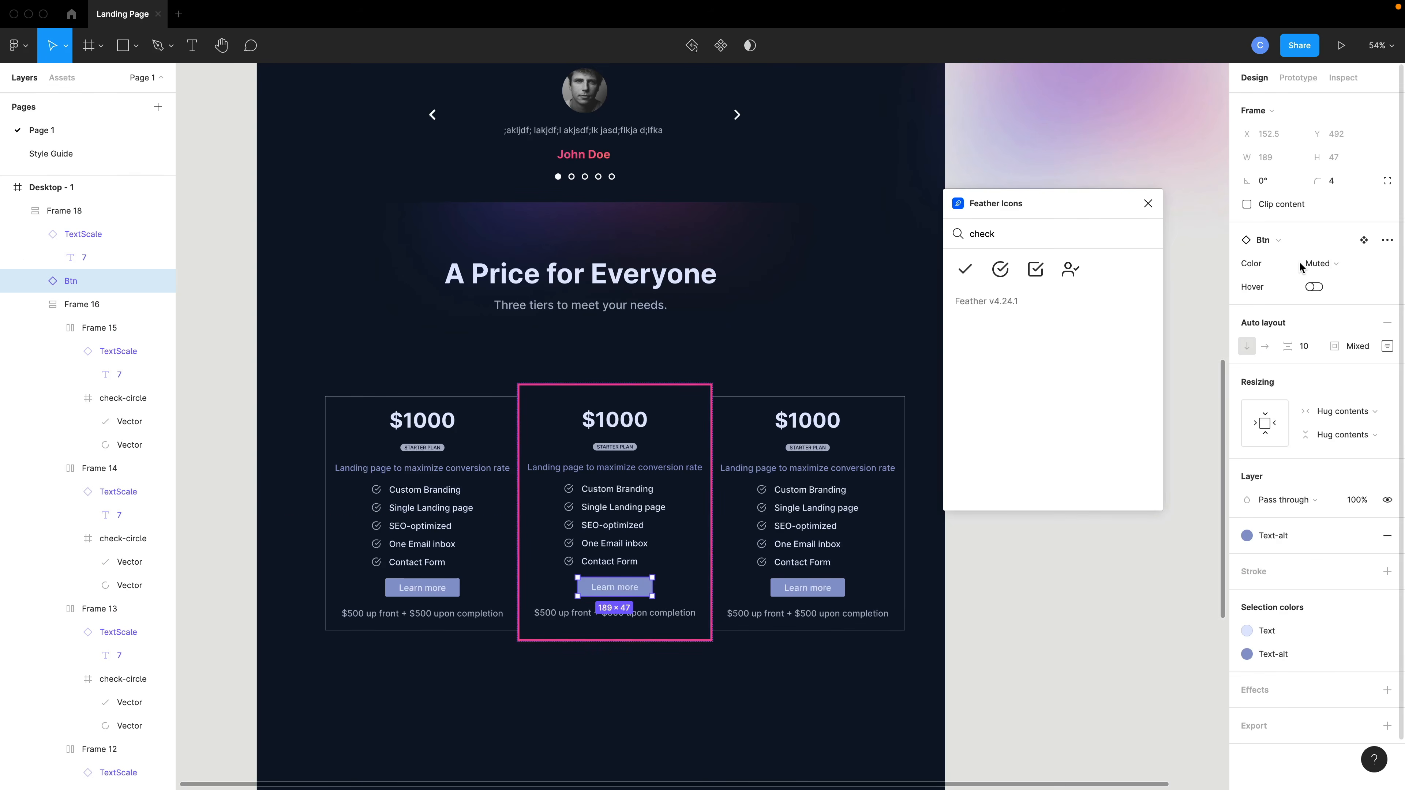
left_click(1321, 263)
left_click(1308, 299)
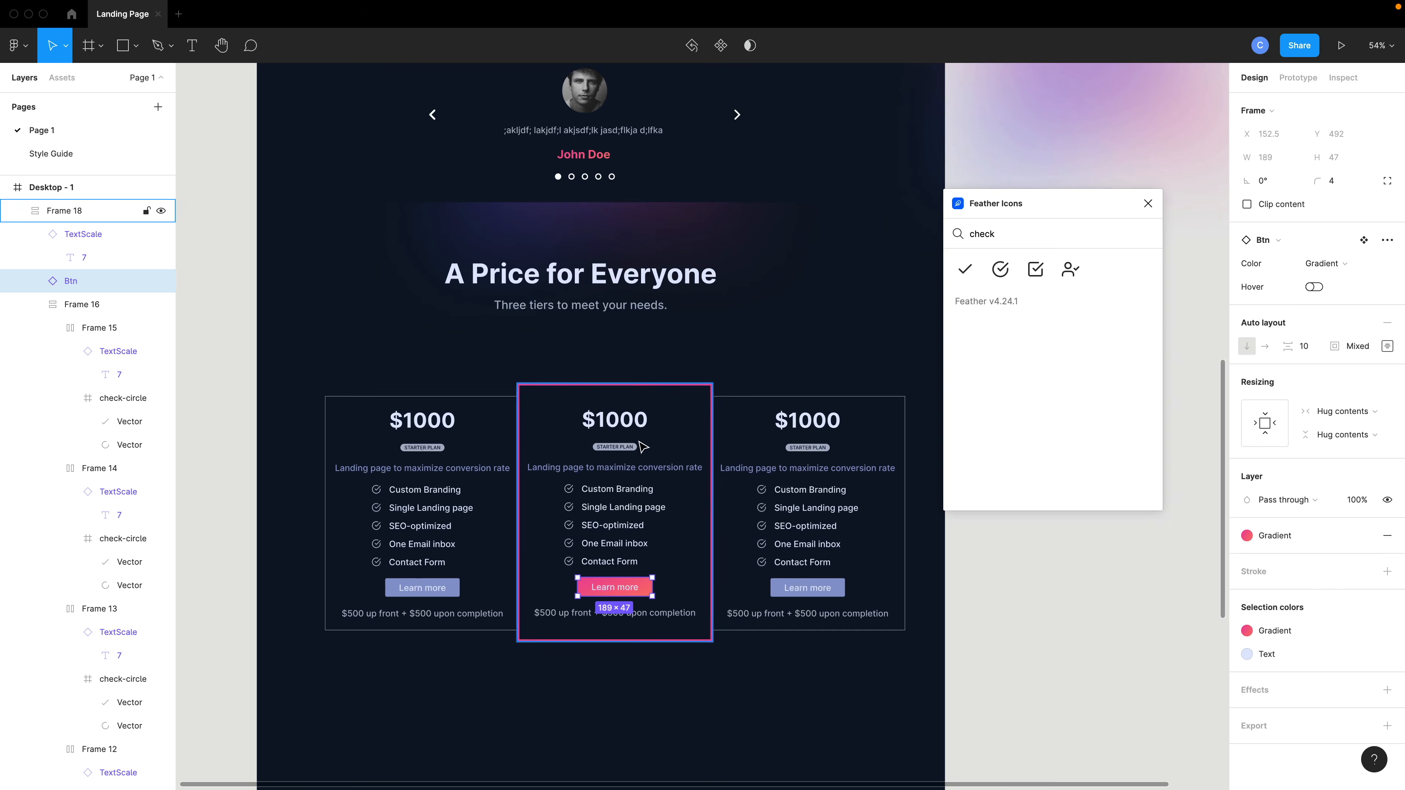
scroll(622, 449, "up", 3)
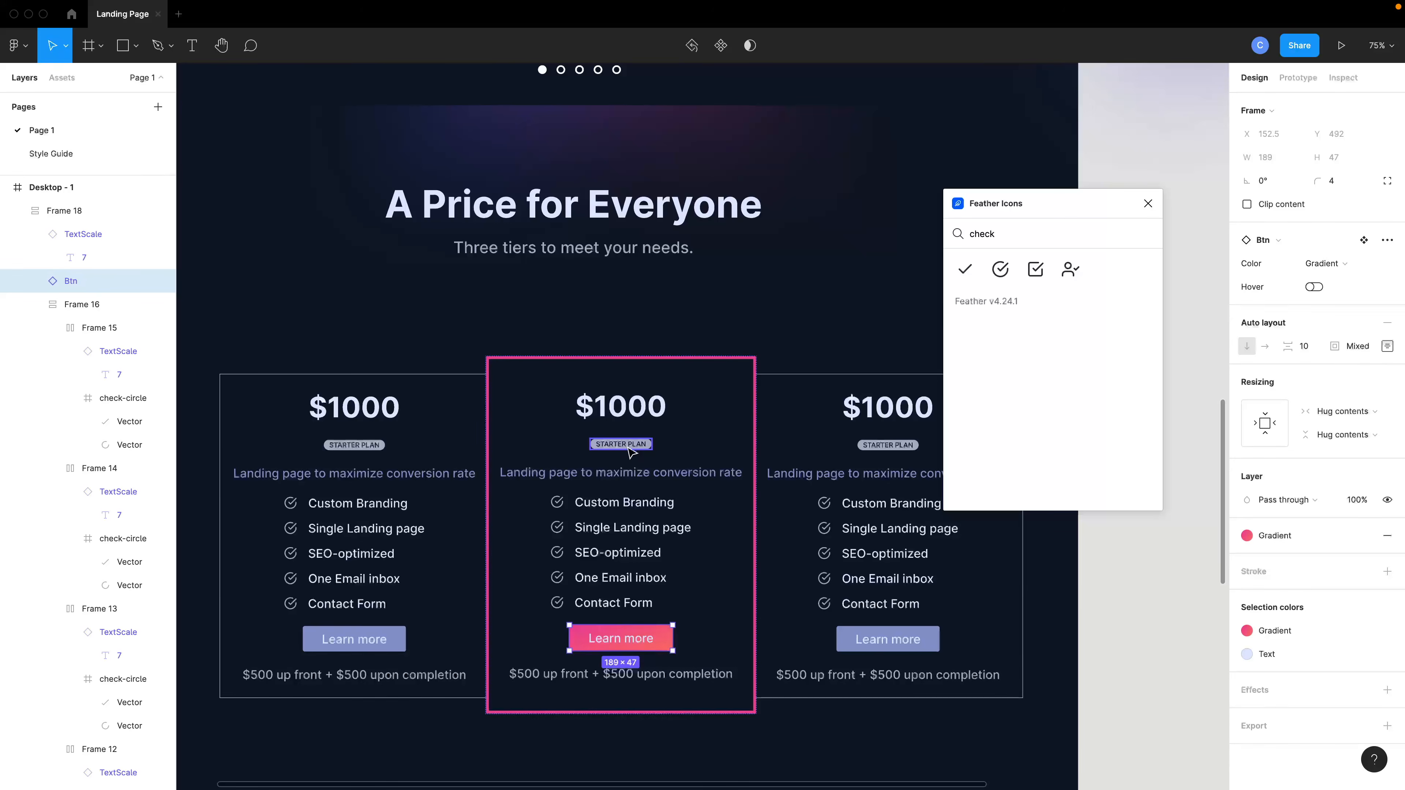
Paste a copy of the Starter Plan badge and move it above the middle pricing card.
scroll(622, 450, "up", 2)
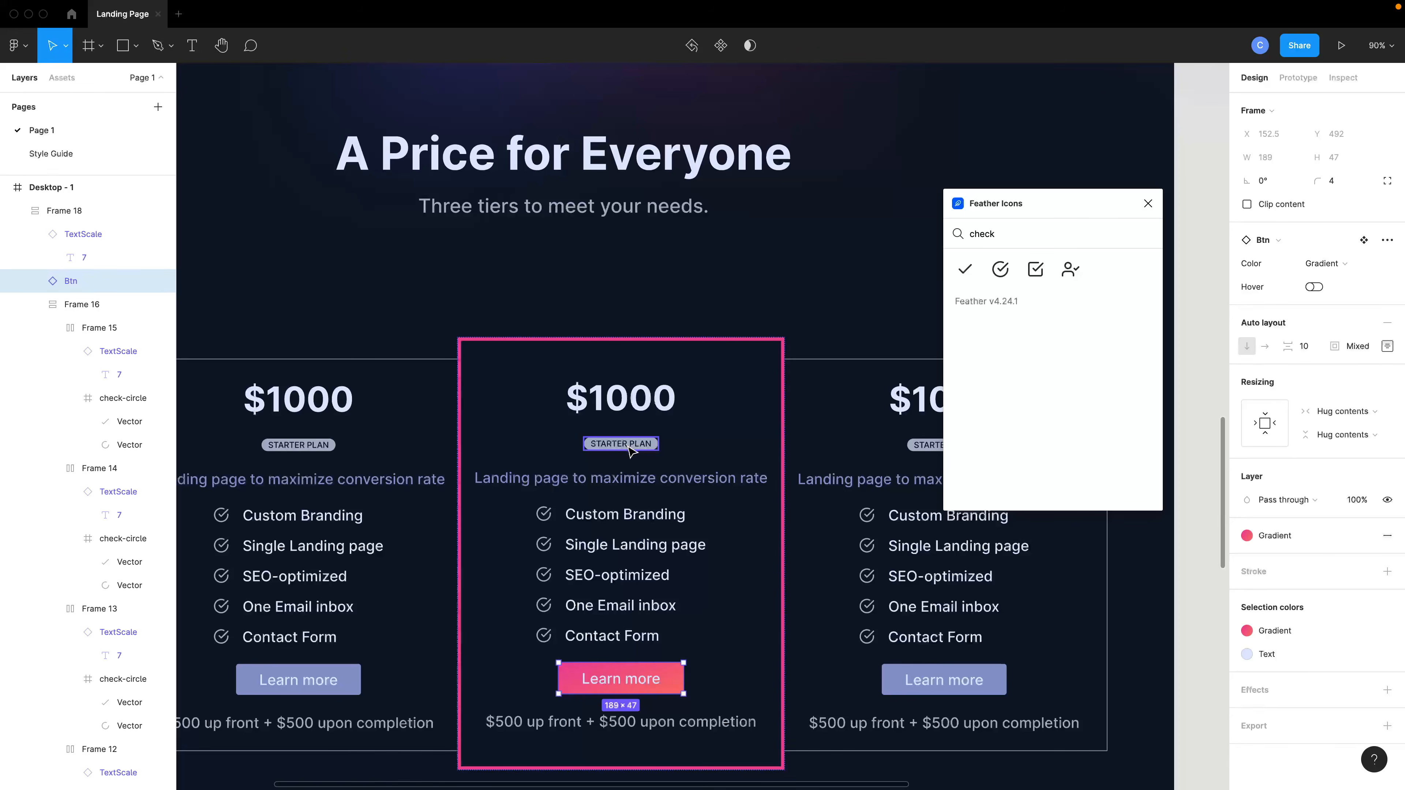
left_click(645, 451)
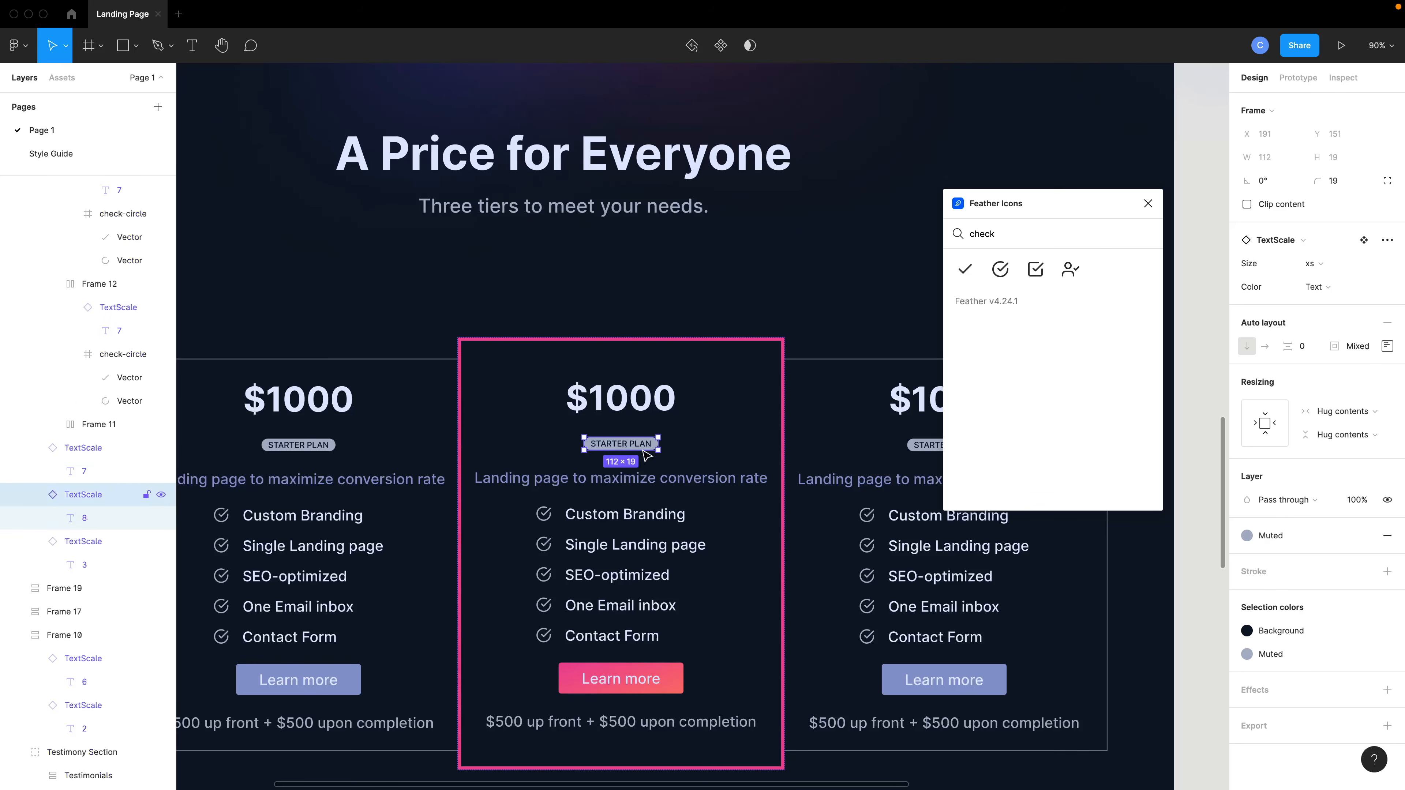
key("ctrl+v")
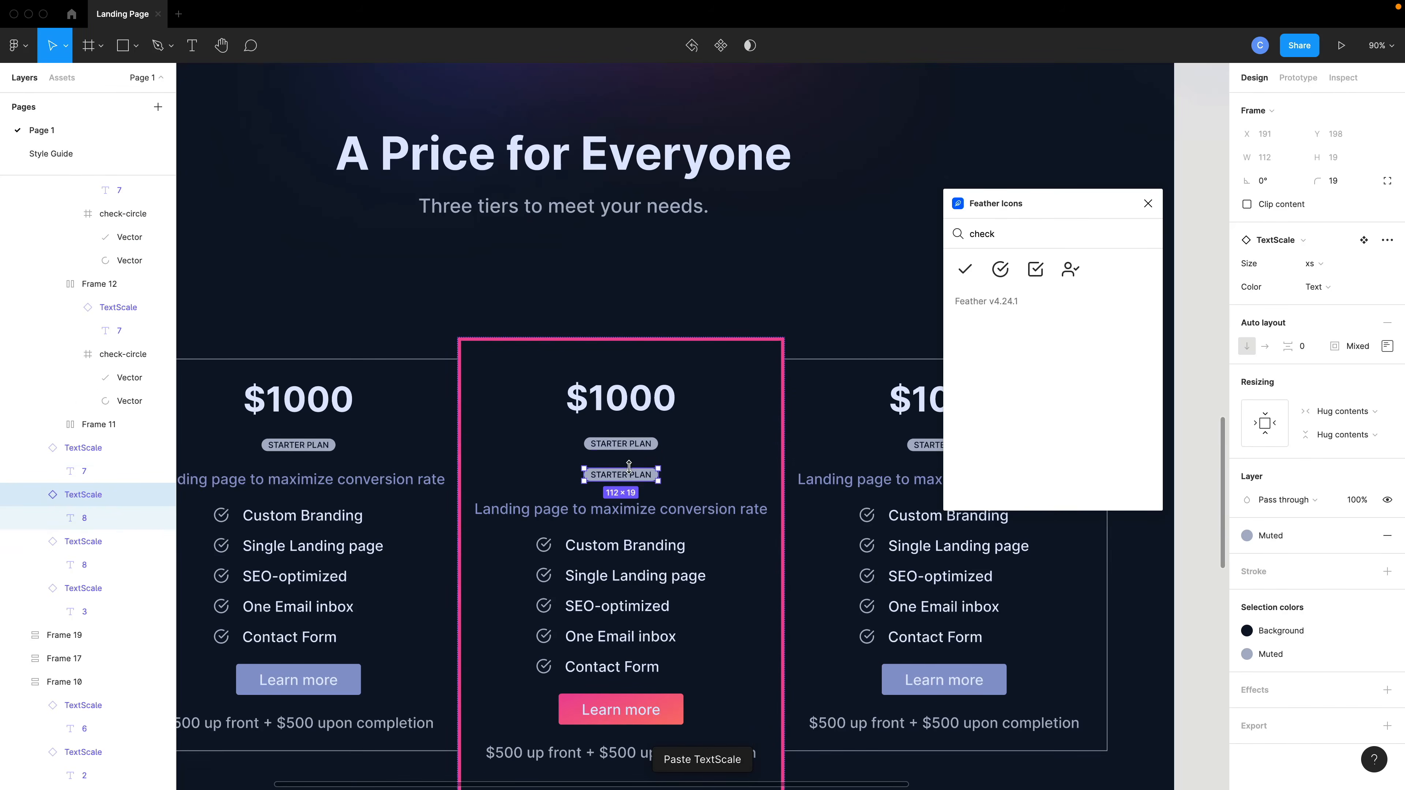
left_click_drag(632, 479, 634, 311)
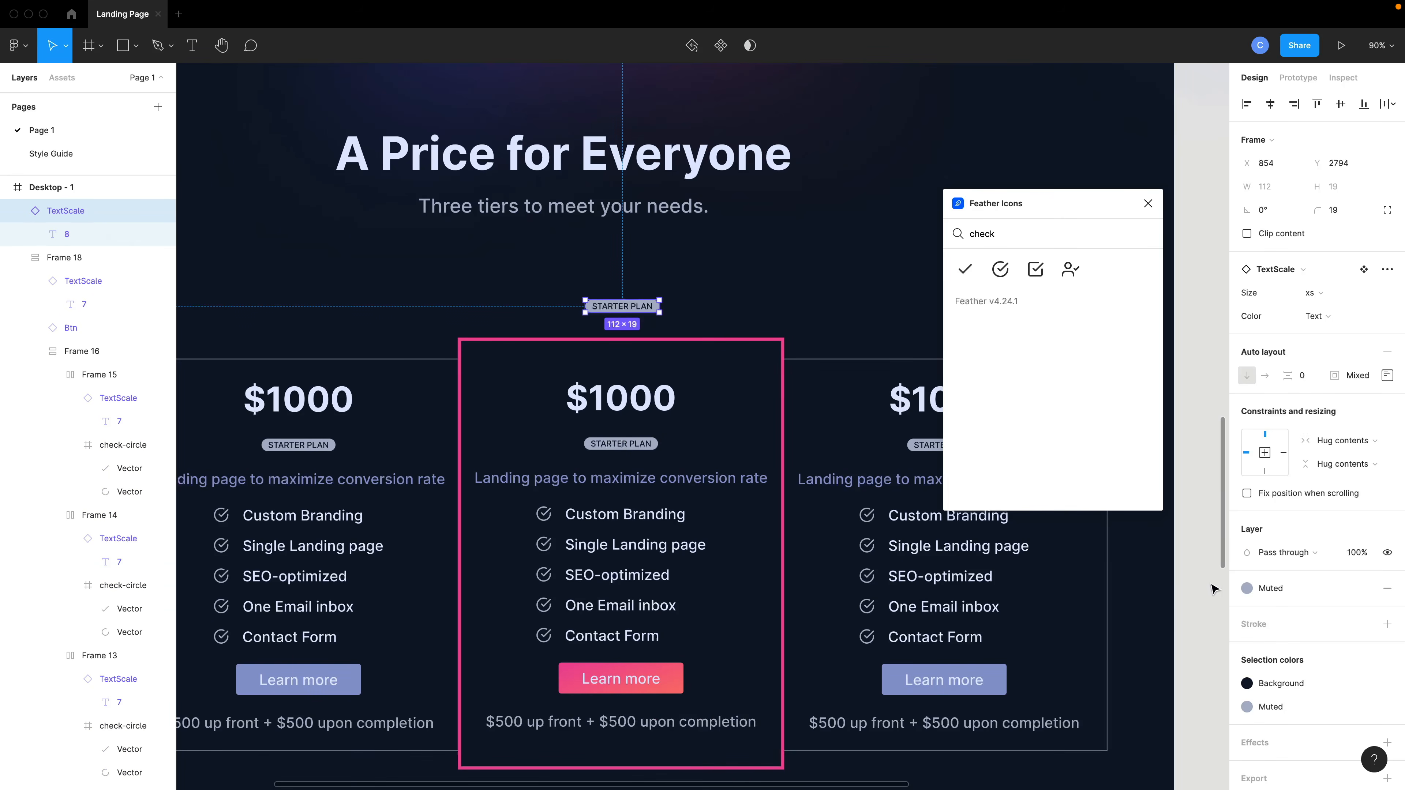
Set the new badge's fill to the Gradient style and its text color to White.
left_click(1248, 589)
left_click(1301, 664)
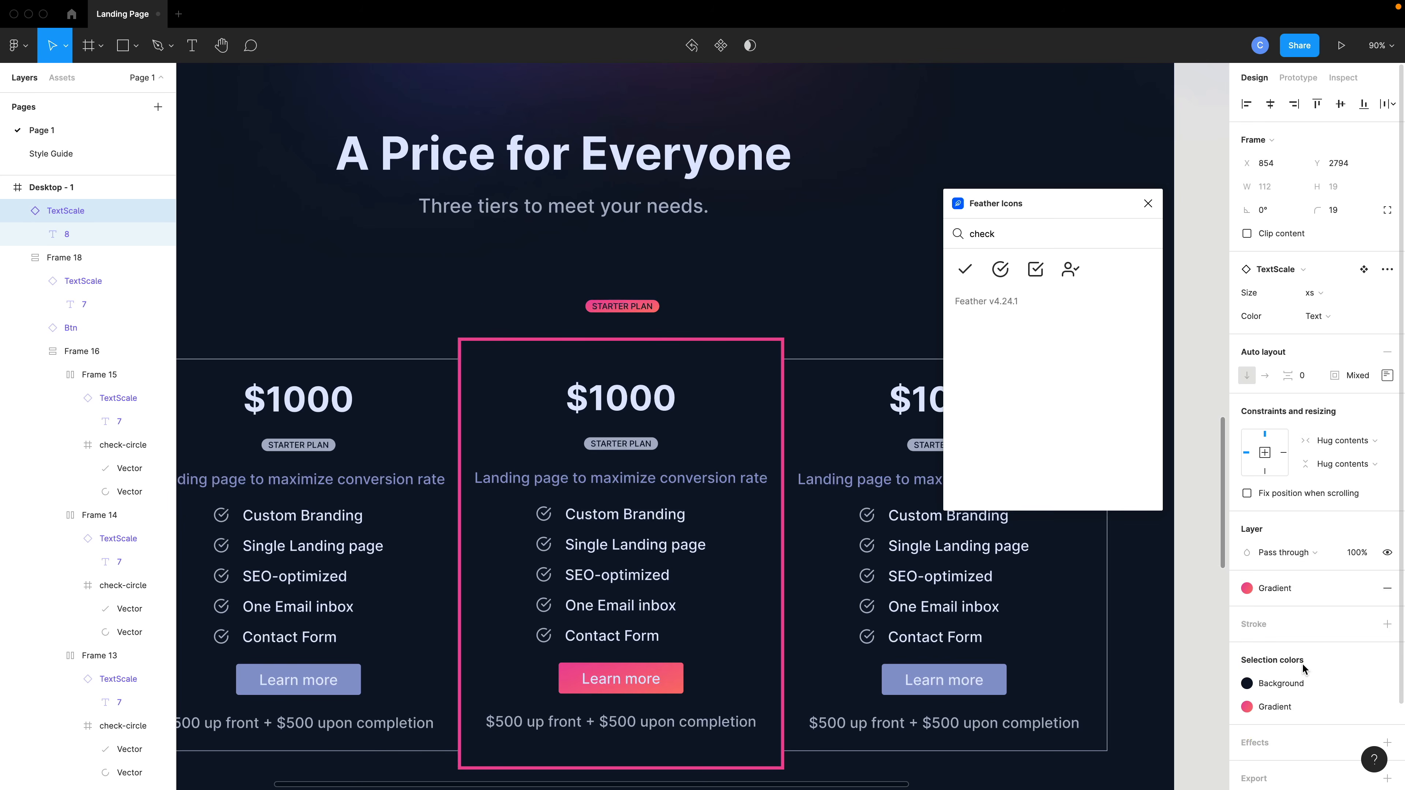
left_click(1267, 686)
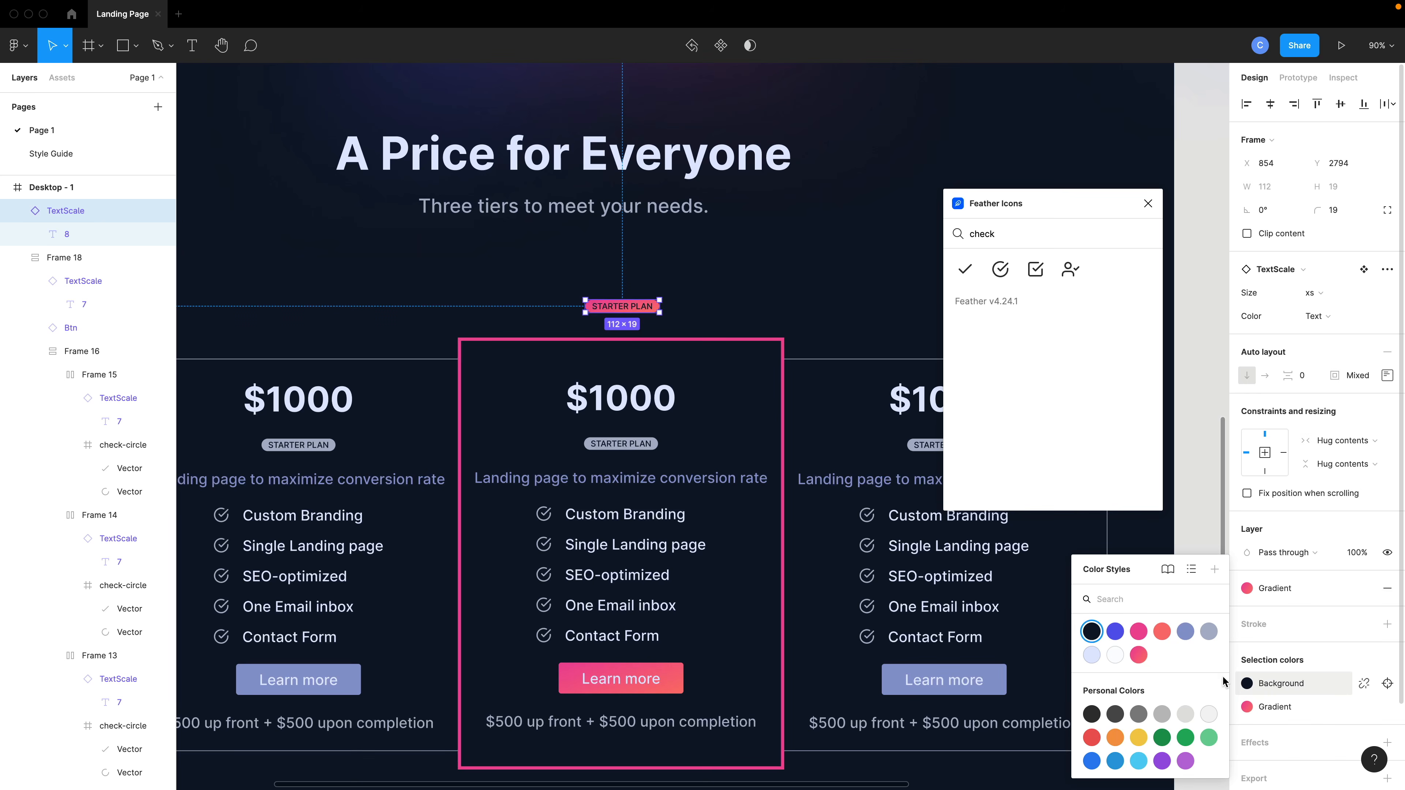
left_click(1115, 655)
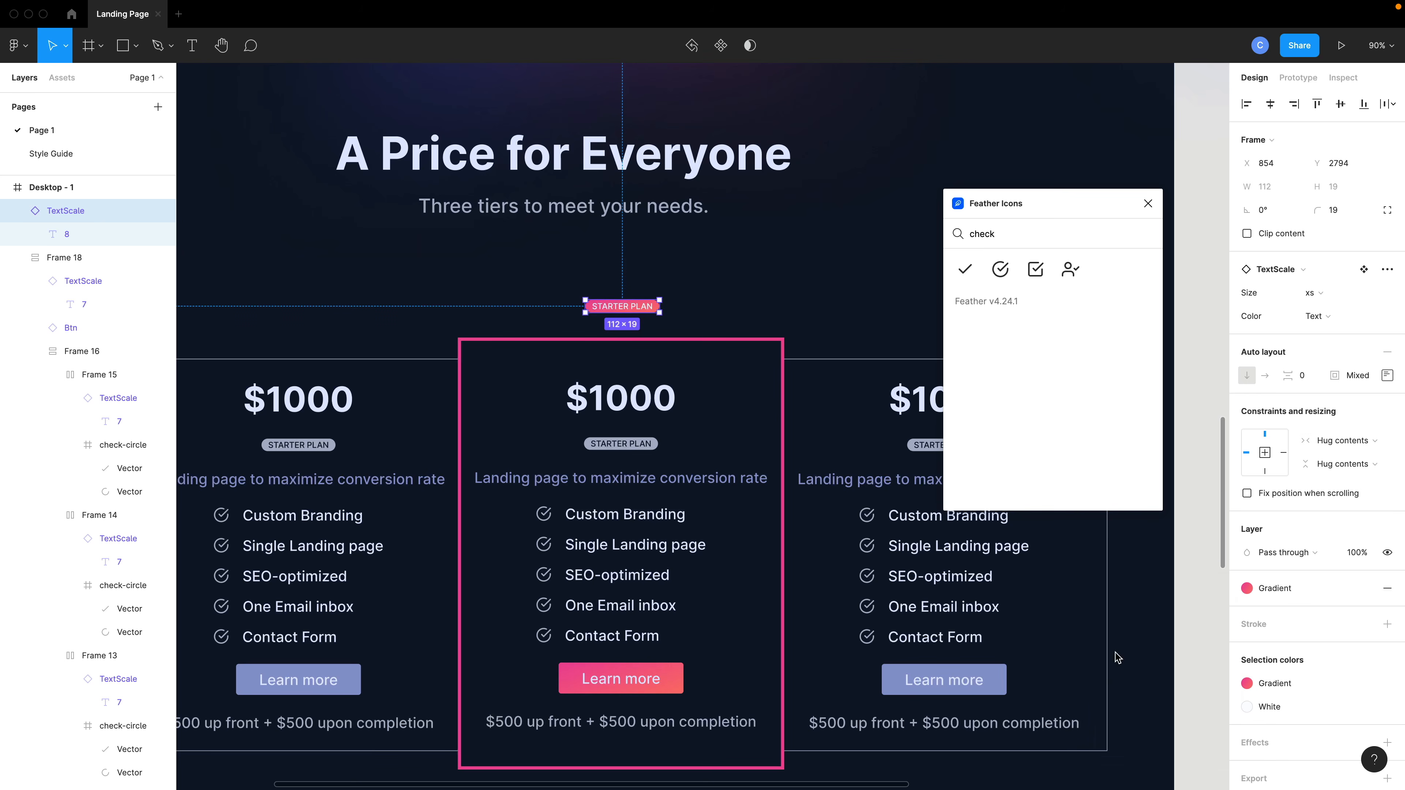
Position the gradient badge centered on the middle card's top edge.
scroll(622, 310, "up", 6)
left_click_drag(645, 319, 646, 397)
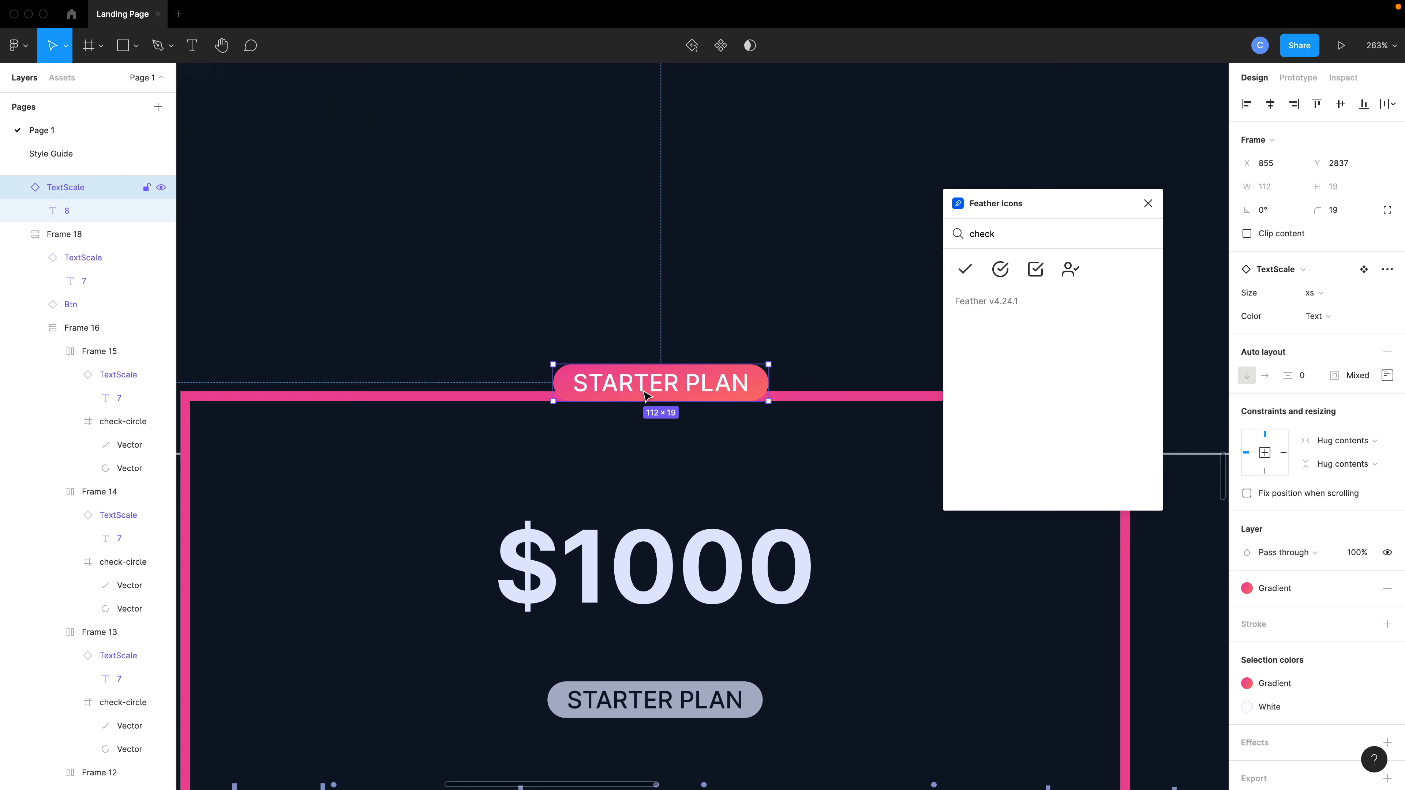
key("Down")
key("Down")
key("Down")
key("Down")
key("Down")
key("Down")
key("Down")
key("Down")
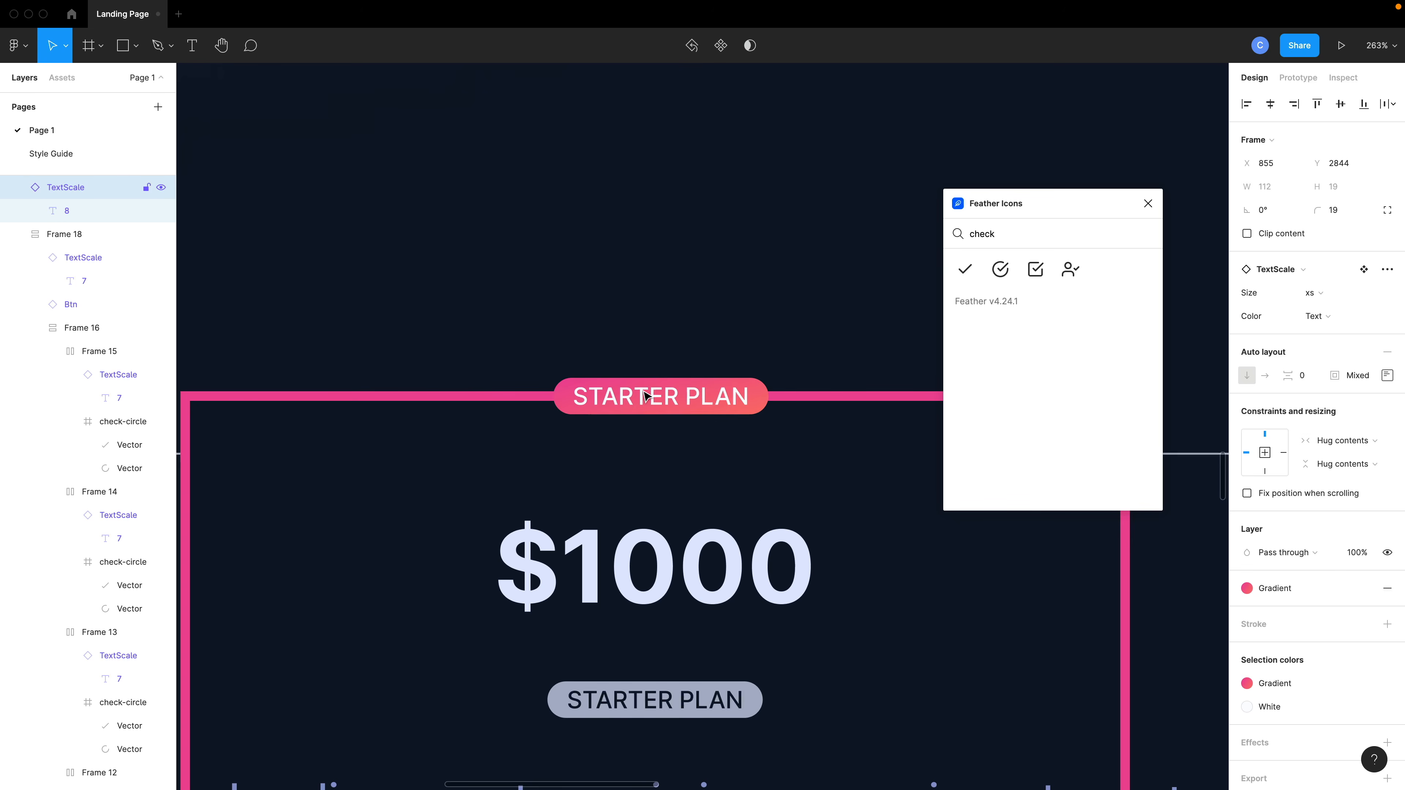
key("Escape")
Group the gradient badge together with the middle pricing card.
scroll(693, 404, "down", 5)
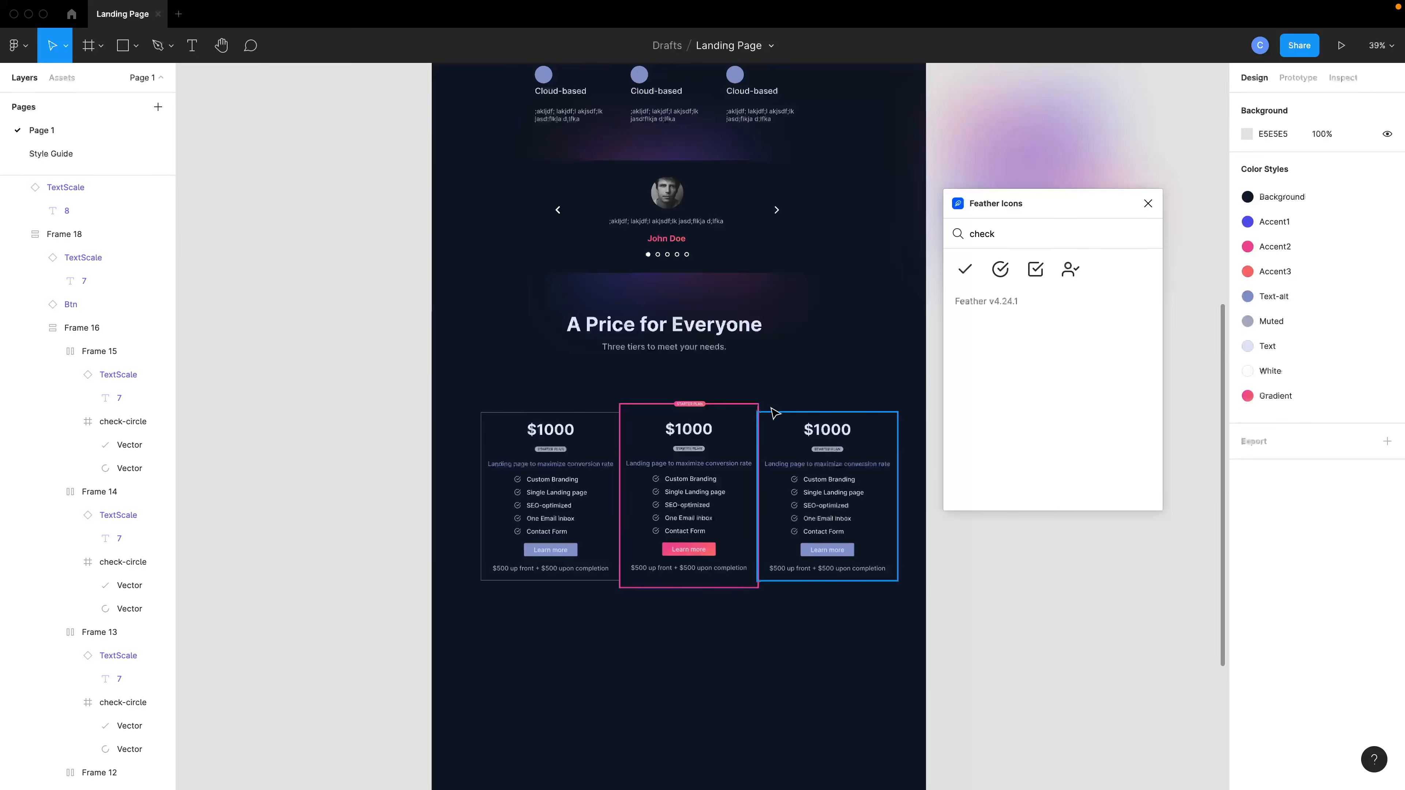
scroll(771, 408, "up", 4)
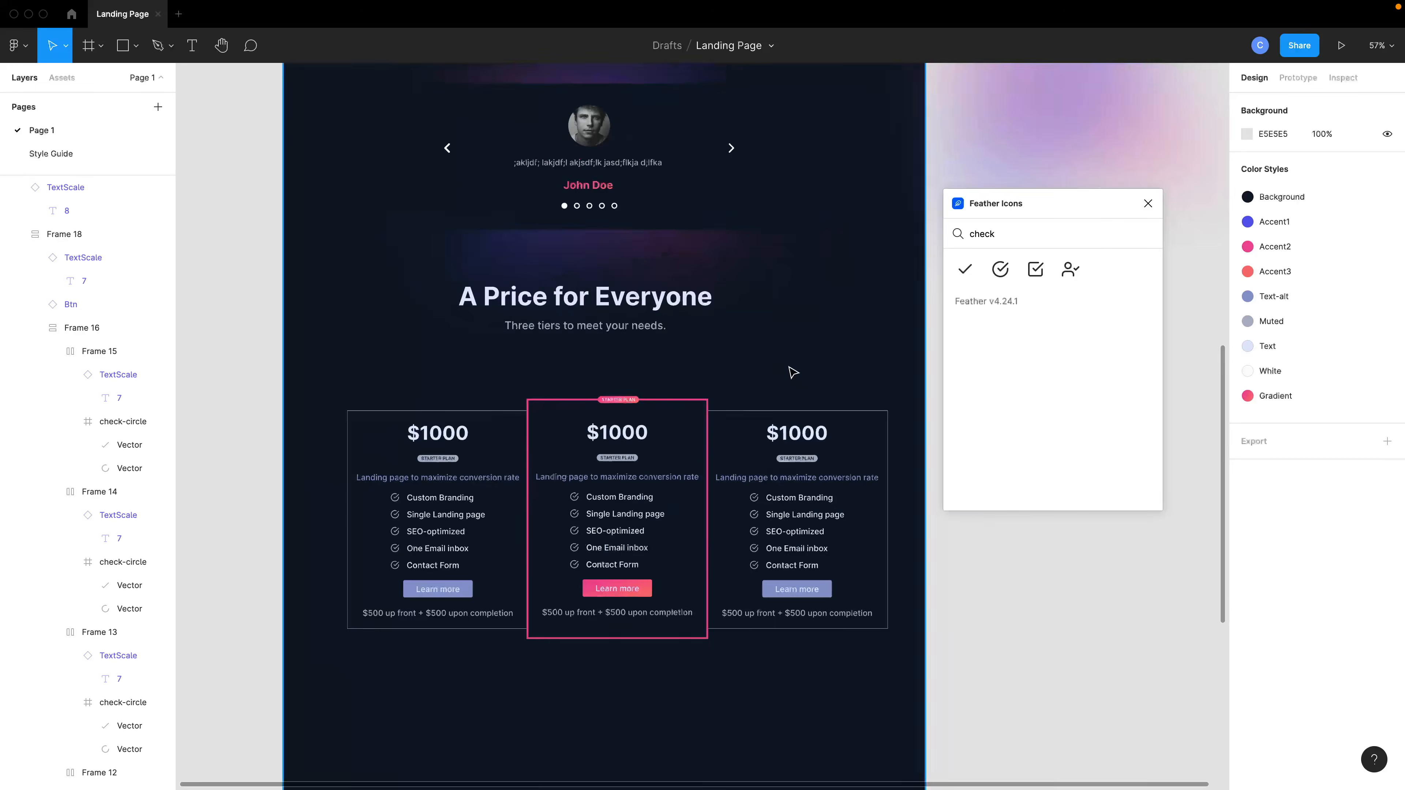
scroll(791, 371, "down", 3)
left_click(645, 468)
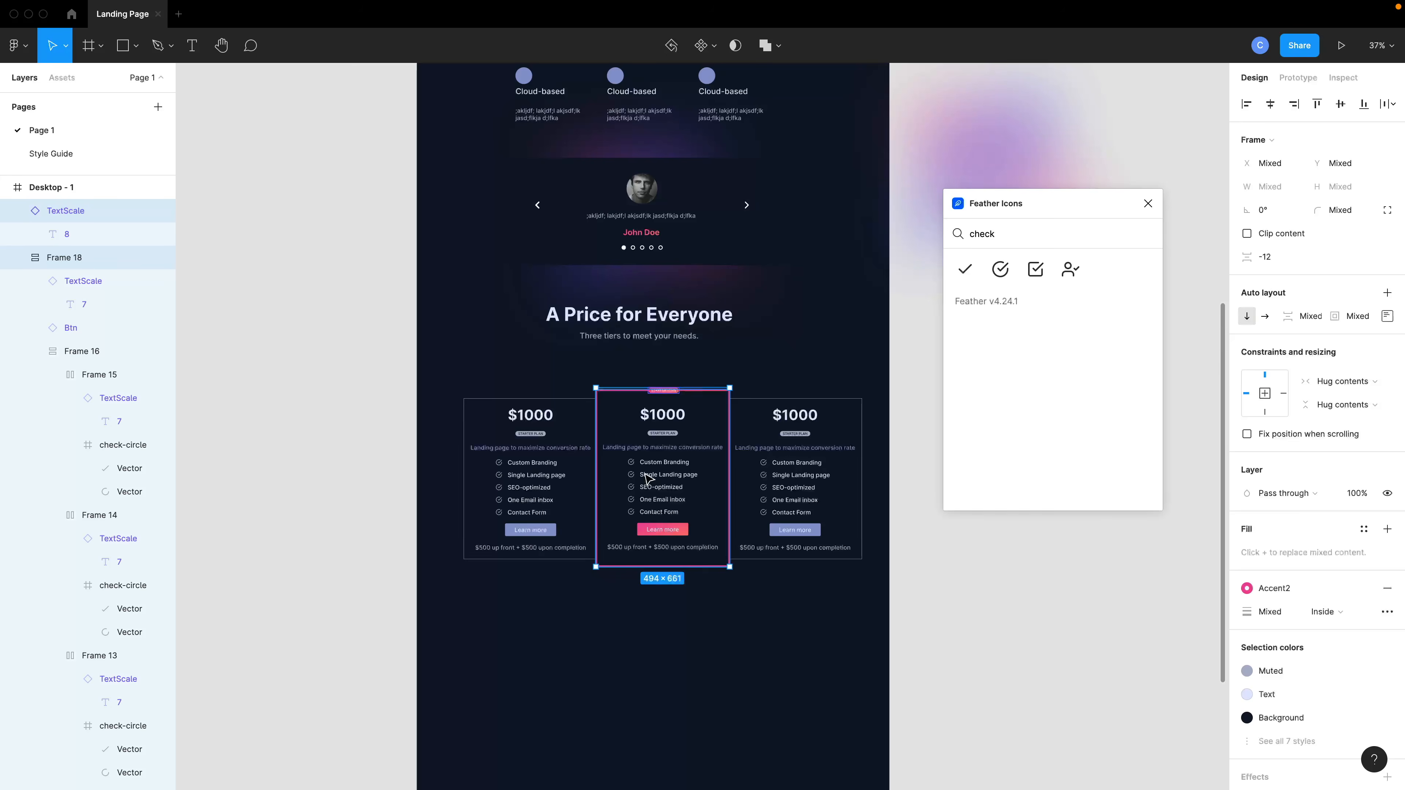
key("ctrl+g")
Close the Feather Icons plugin and group all three pricing cards together.
scroll(650, 476, "up", 3)
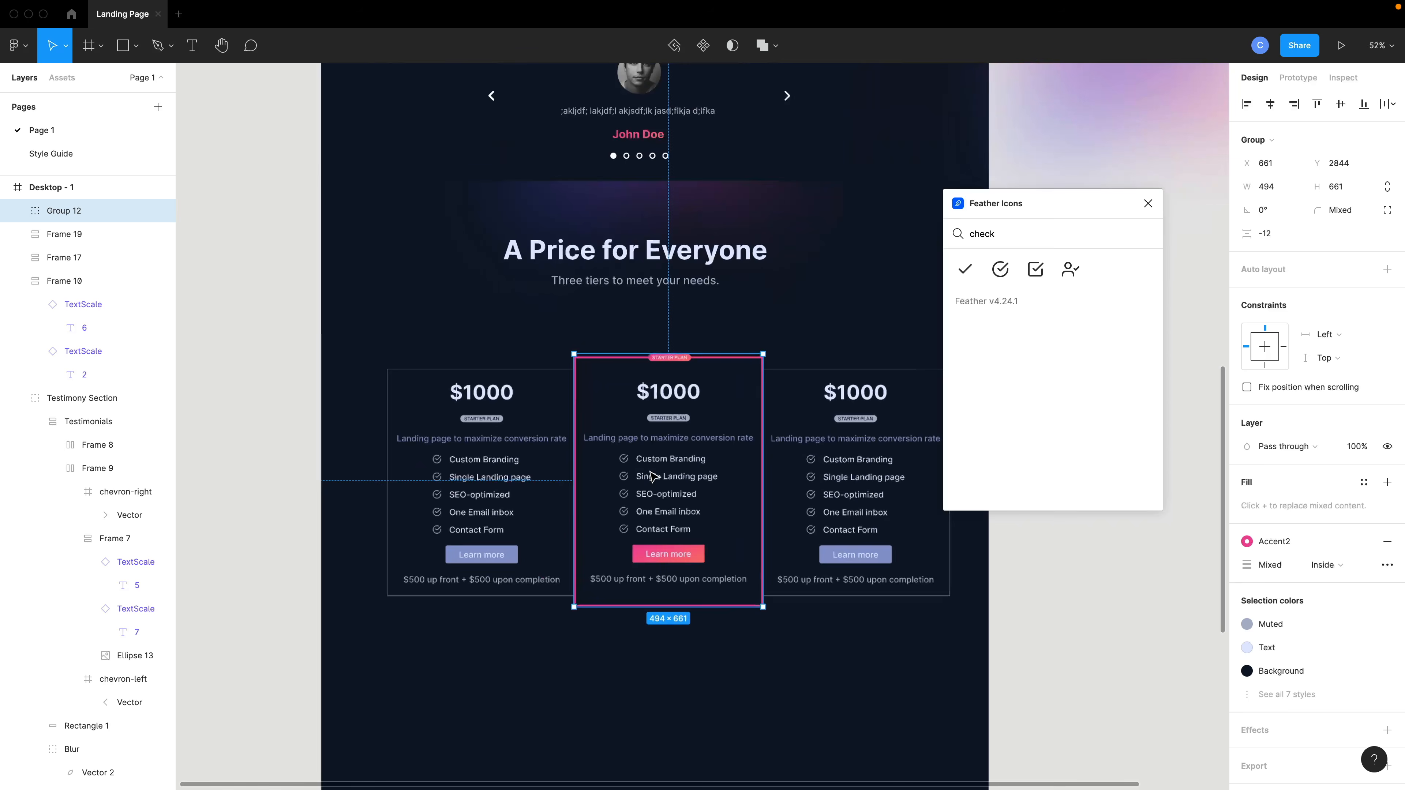
scroll(790, 448, "right", 2)
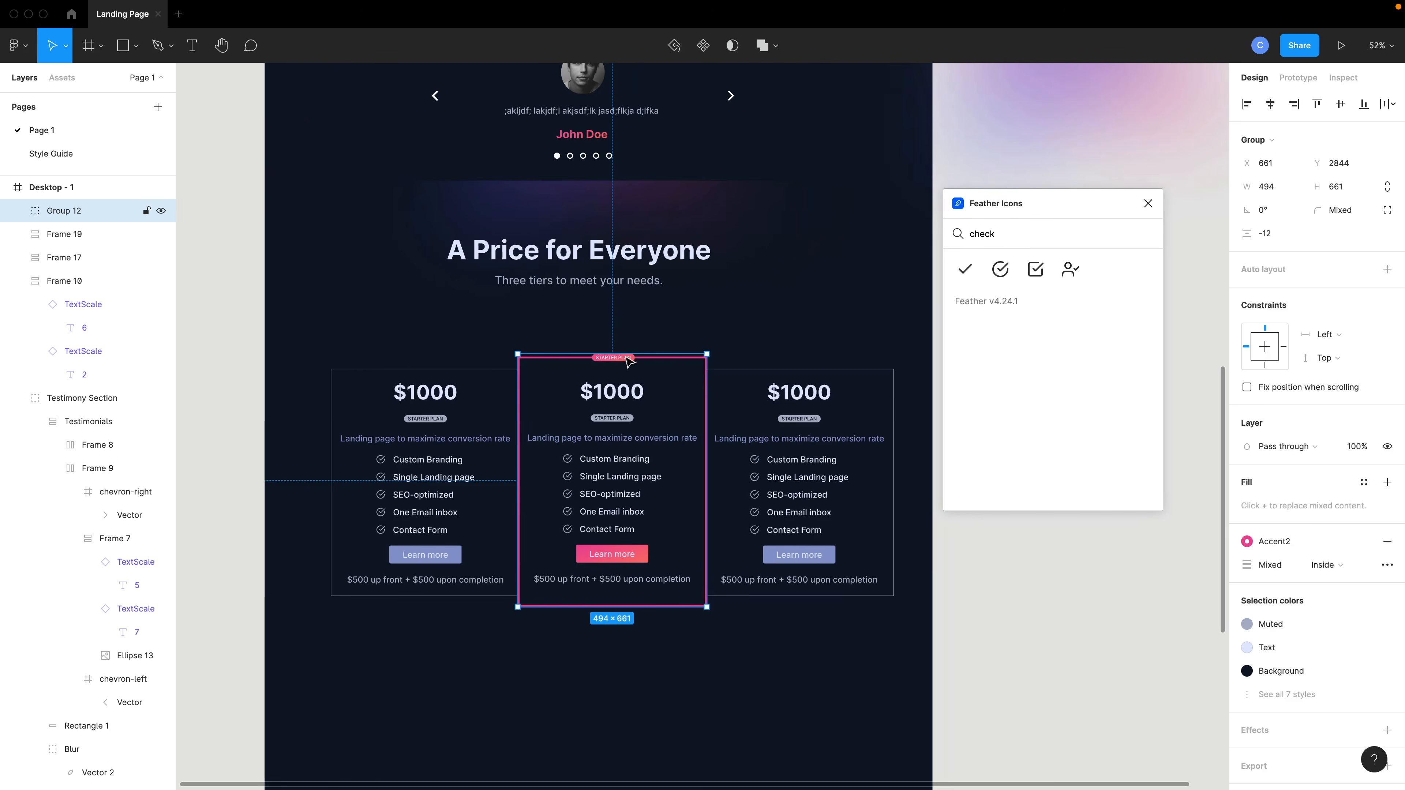
left_click(1148, 203)
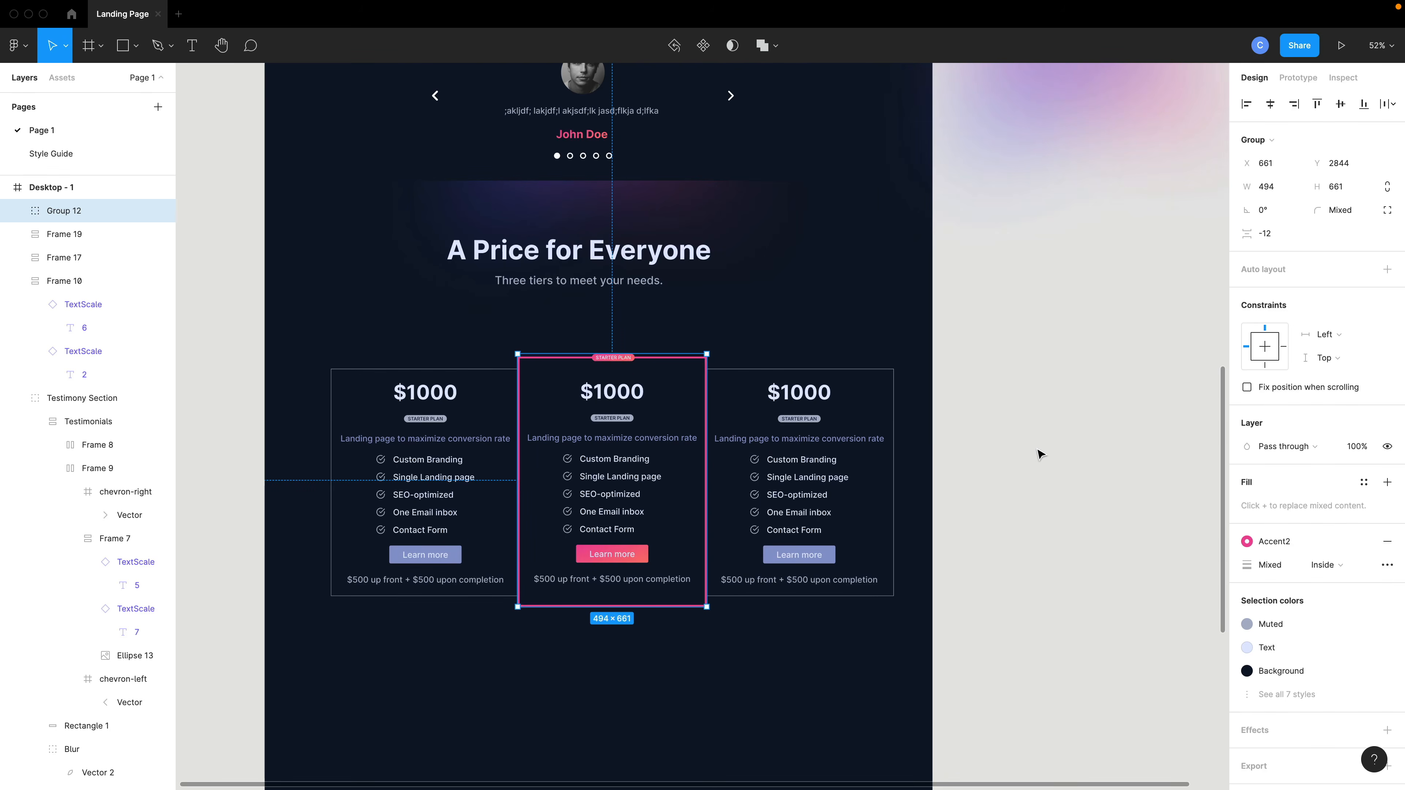
left_click_drag(1031, 451, 412, 421)
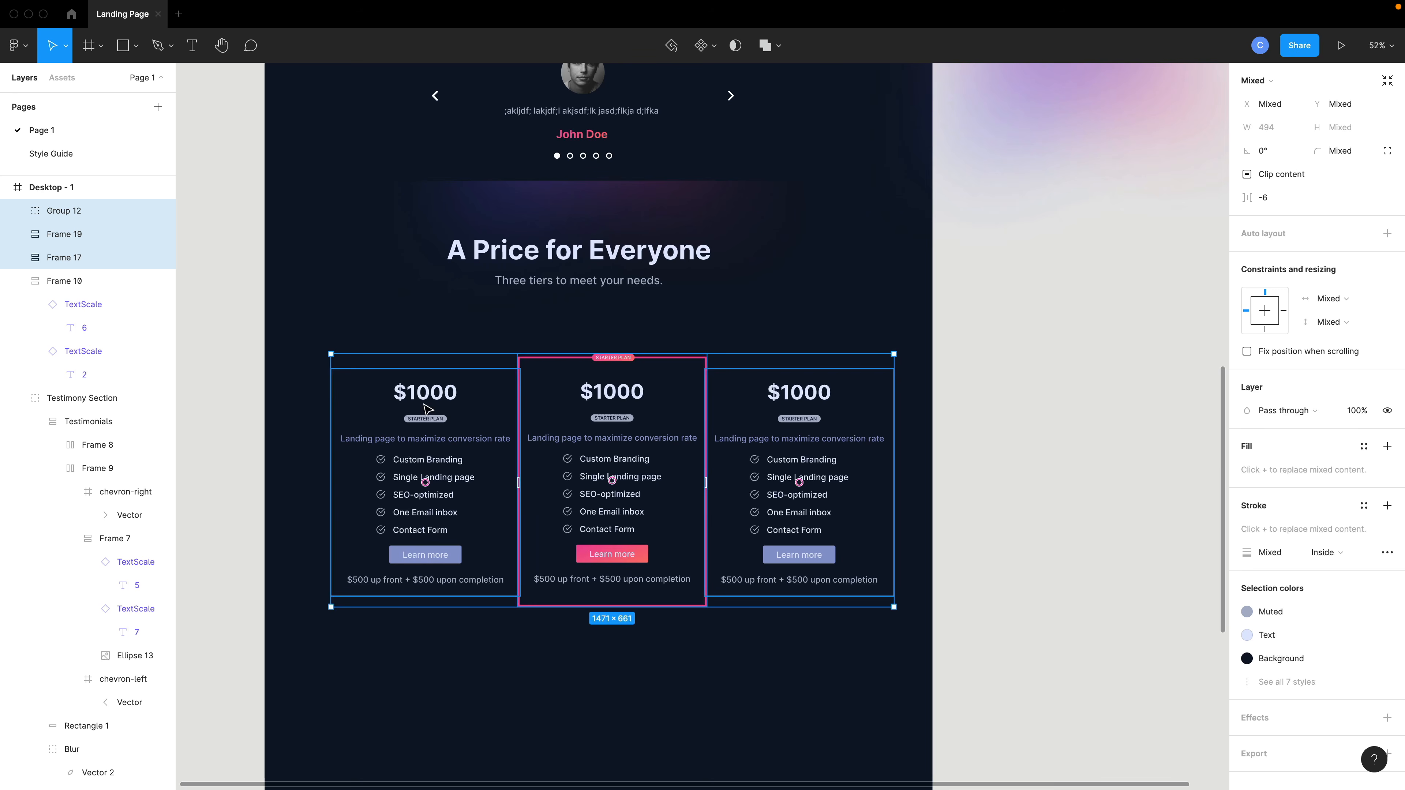
key("ctrl+g")
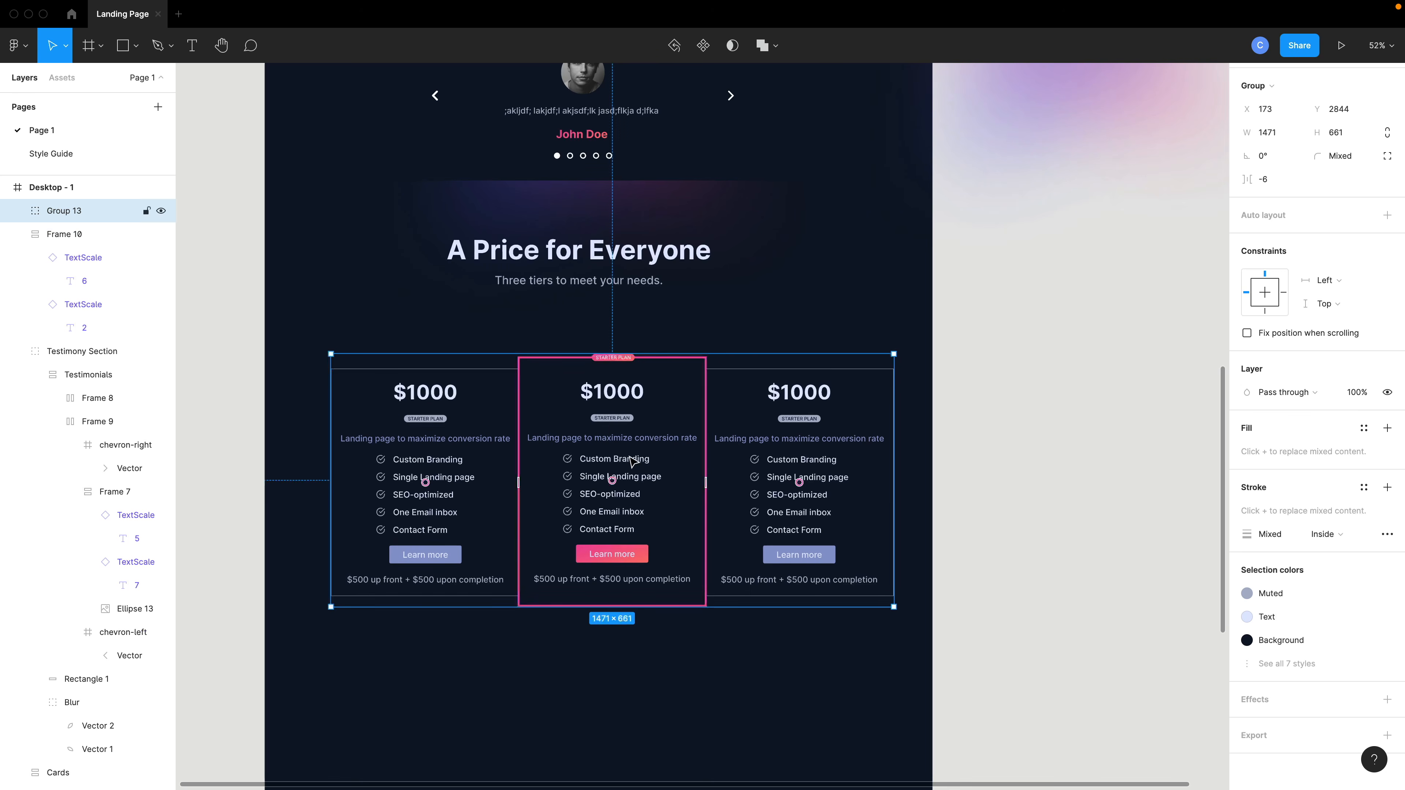
Wrap the pricing heading frame and the cards group in a vertical auto layout frame.
mouse_move(621, 472)
left_mouse_down()
mouse_move(598, 447)
mouse_move(598, 464)
left_mouse_up()
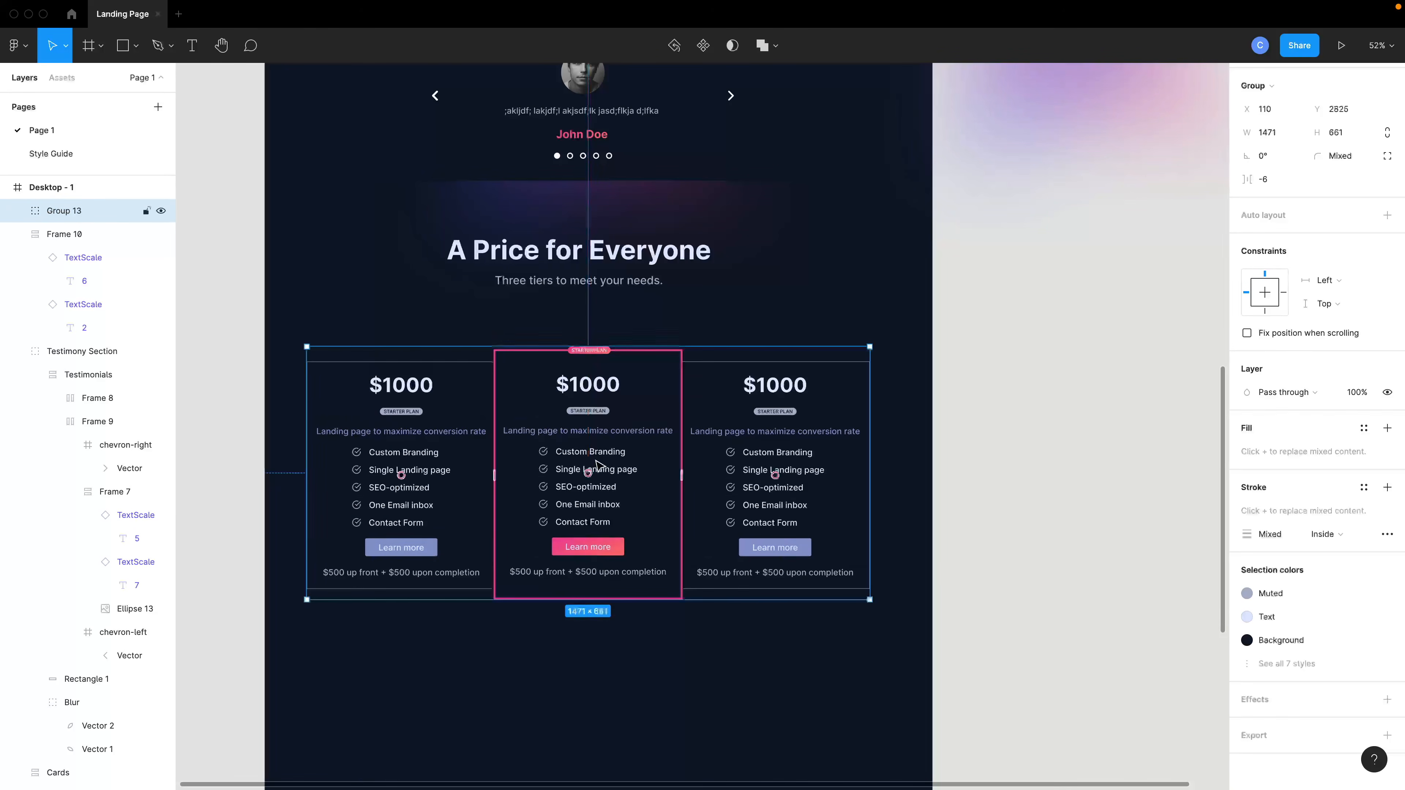
left_click(560, 283, "shift")
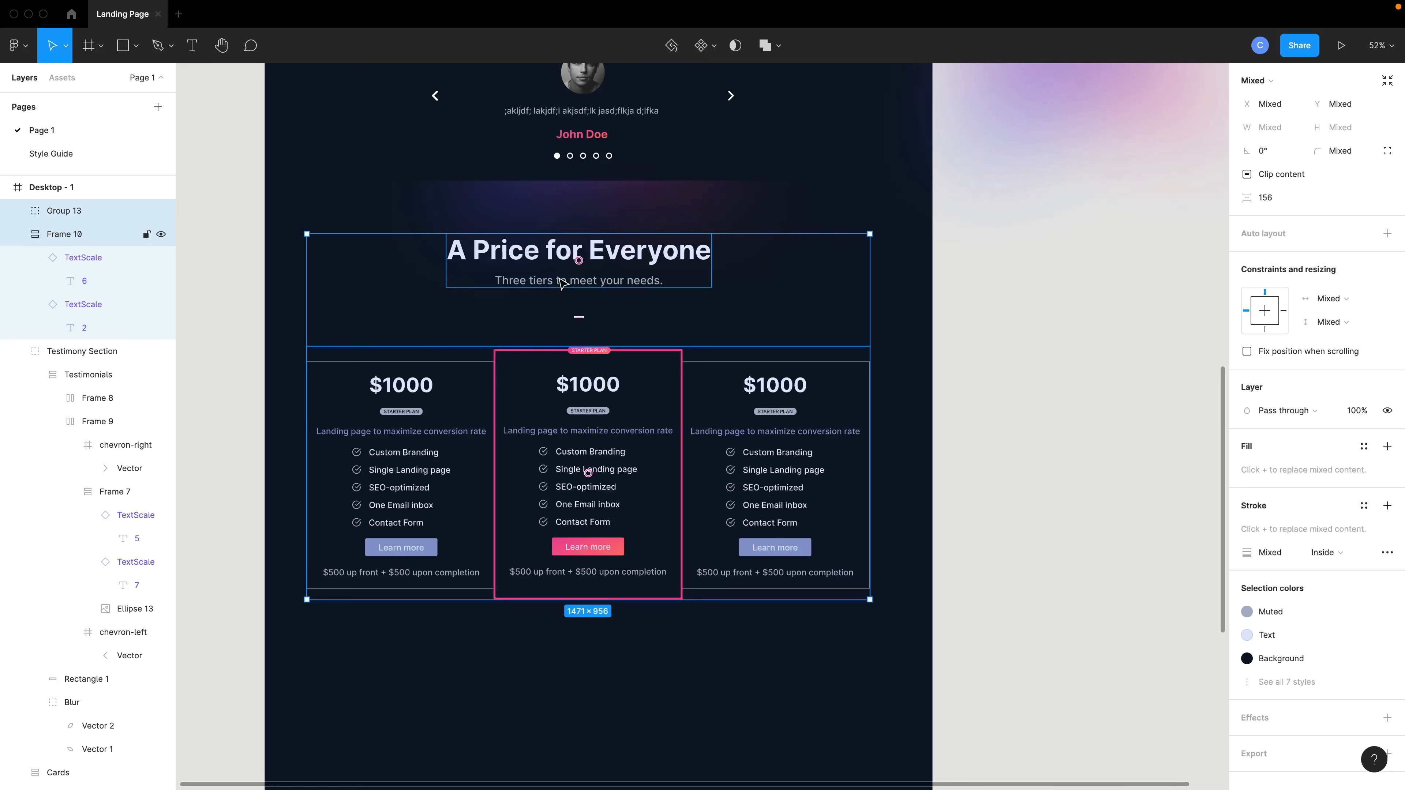
key("shift+a")
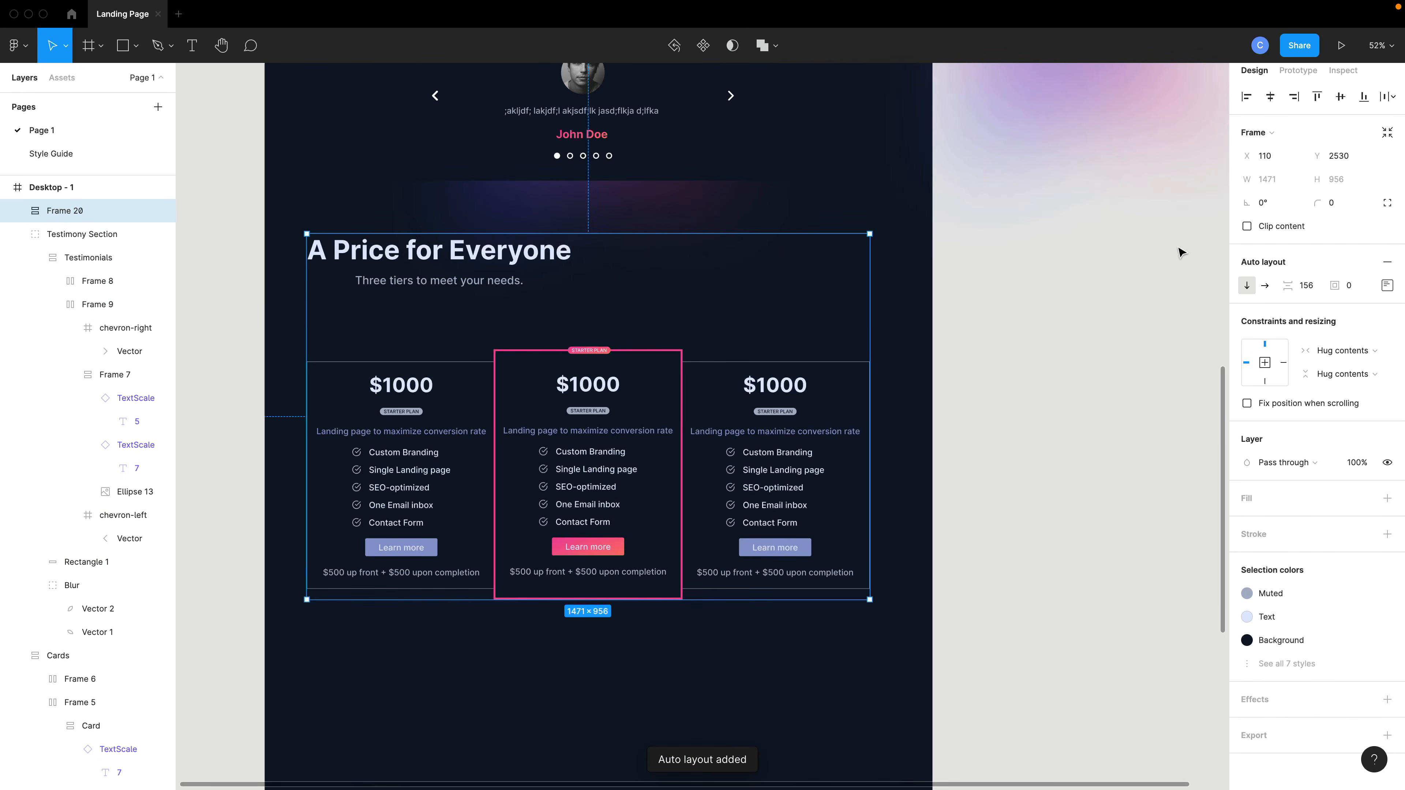
Center the auto layout frame's contents and set its item spacing to 100.
left_click(1386, 285)
left_click(1340, 338)
left_click(1308, 292)
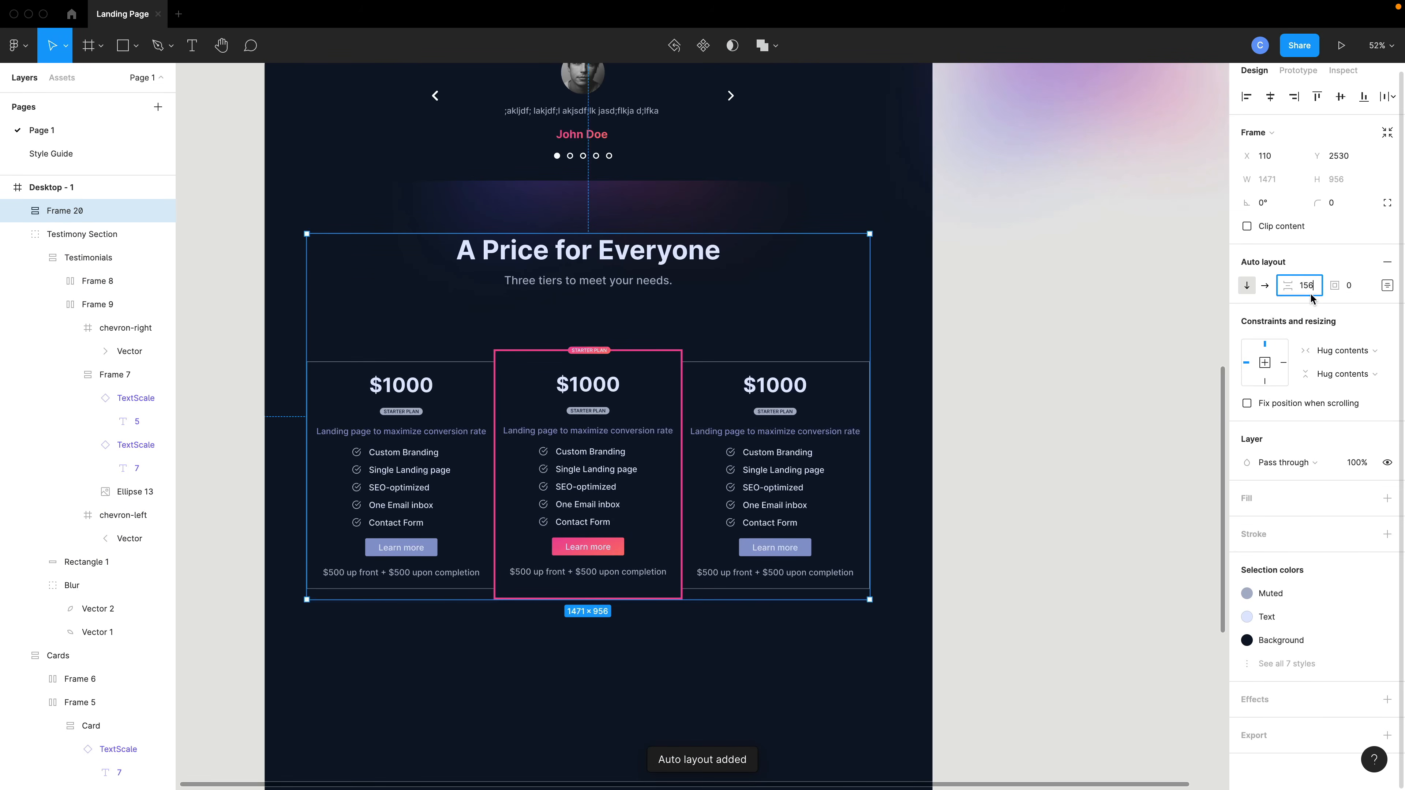
type("100")
key("Return")
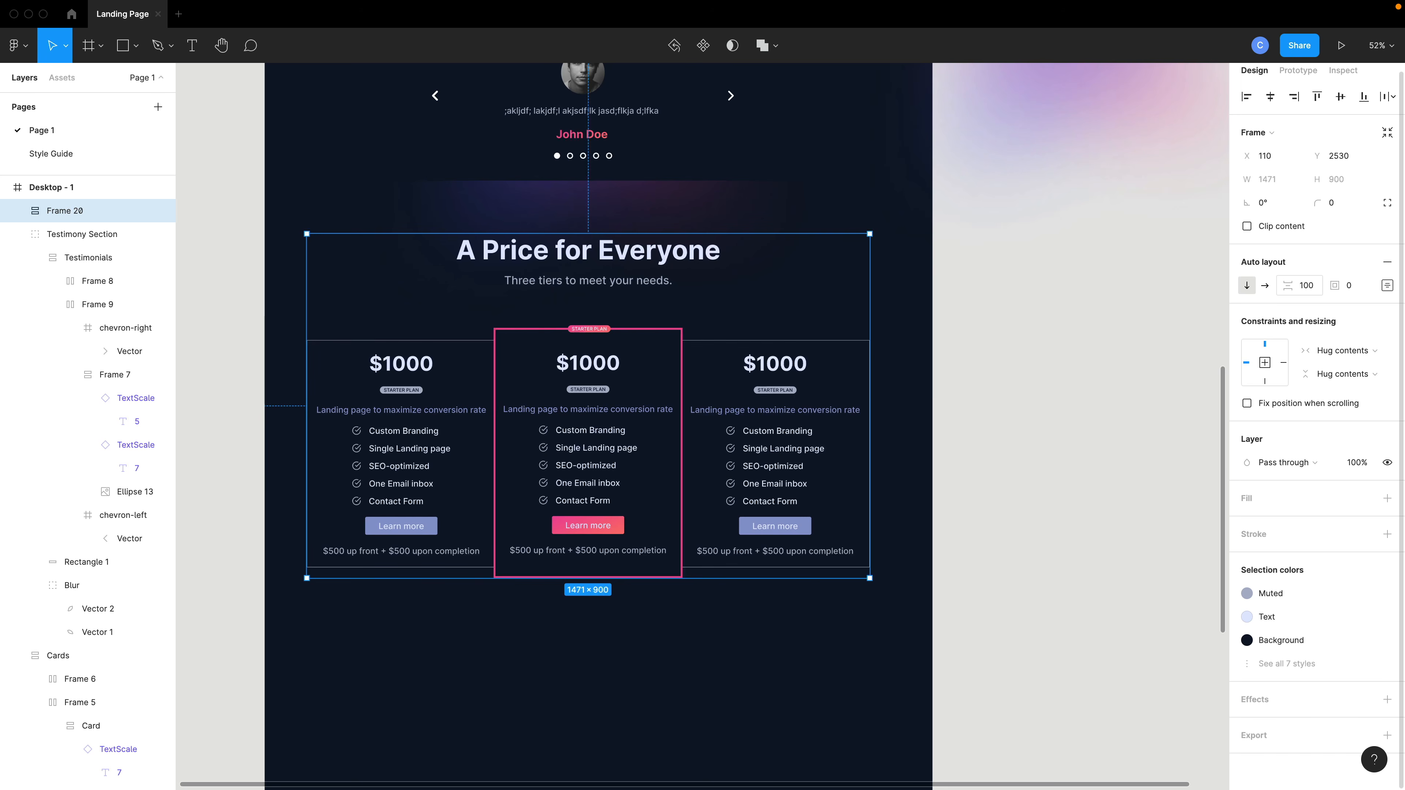
Rename the new auto layout frame to Pricing.
scroll(633, 421, "up", 1)
scroll(634, 421, "left", 3)
left_click_drag(736, 423, 741, 441)
double_click(82, 211)
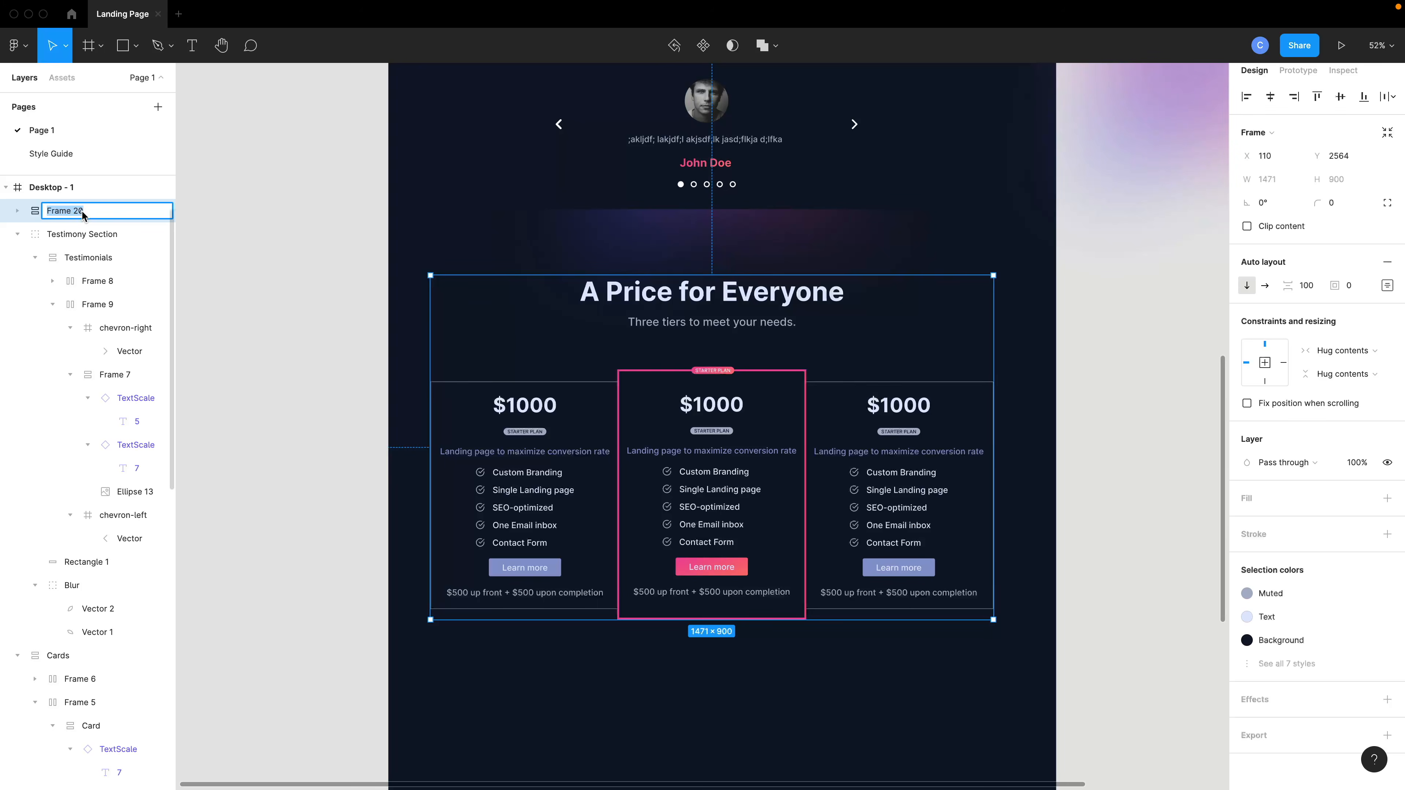
type("Pricing")
key("Return")
Move the Blur graphic into the Pricing frame.
scroll(279, 291, "down", 2)
left_click(279, 292)
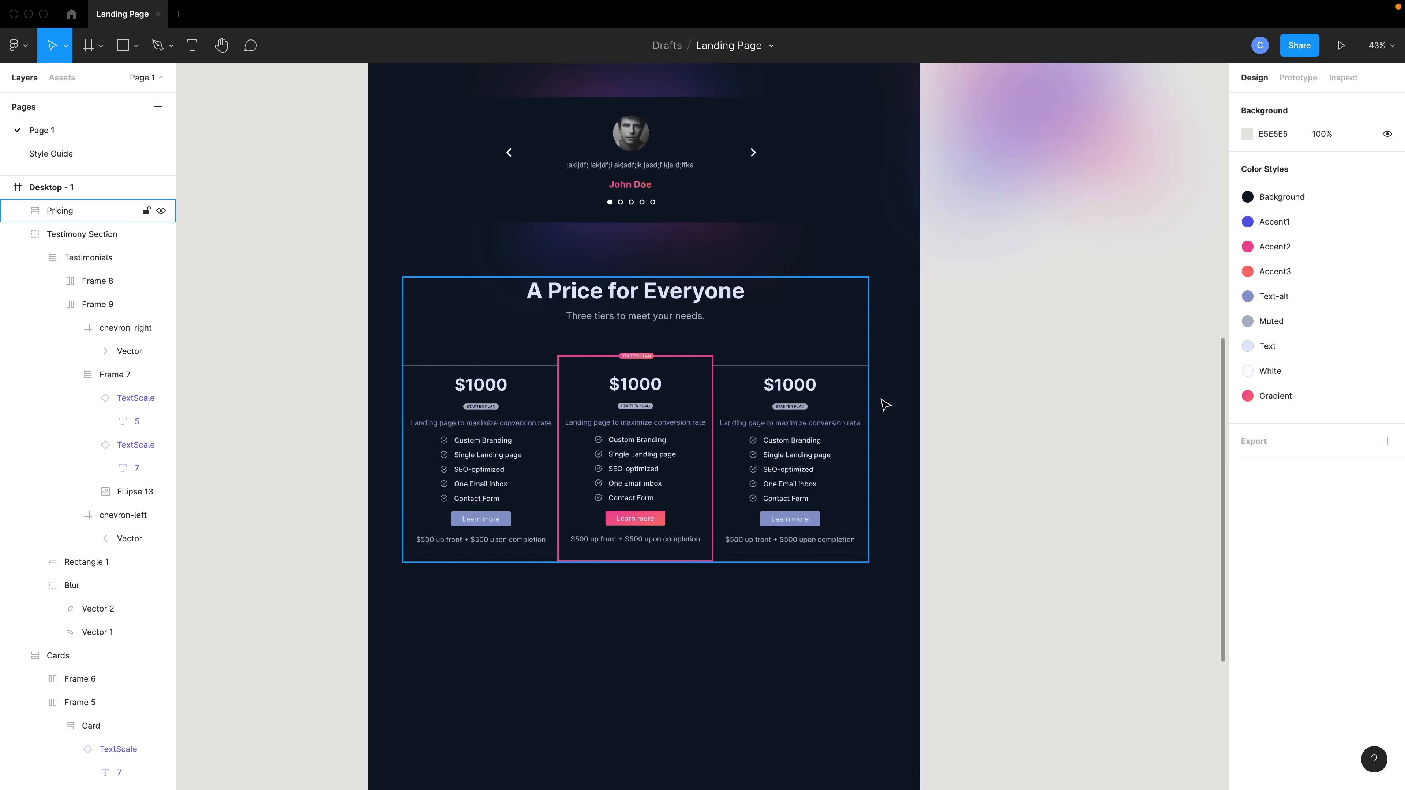
left_click(1072, 156)
left_click_drag(1047, 207, 640, 550)
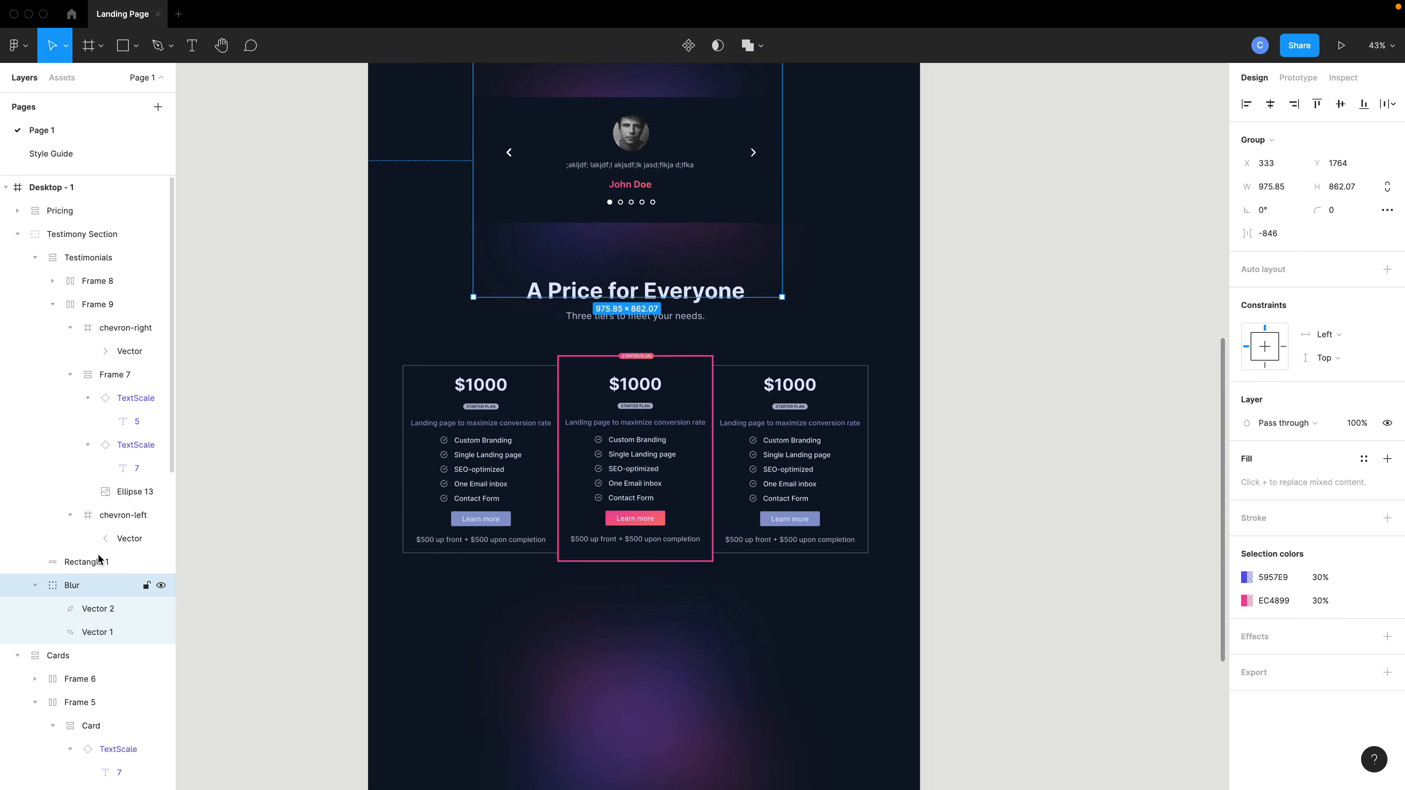
left_click(662, 619)
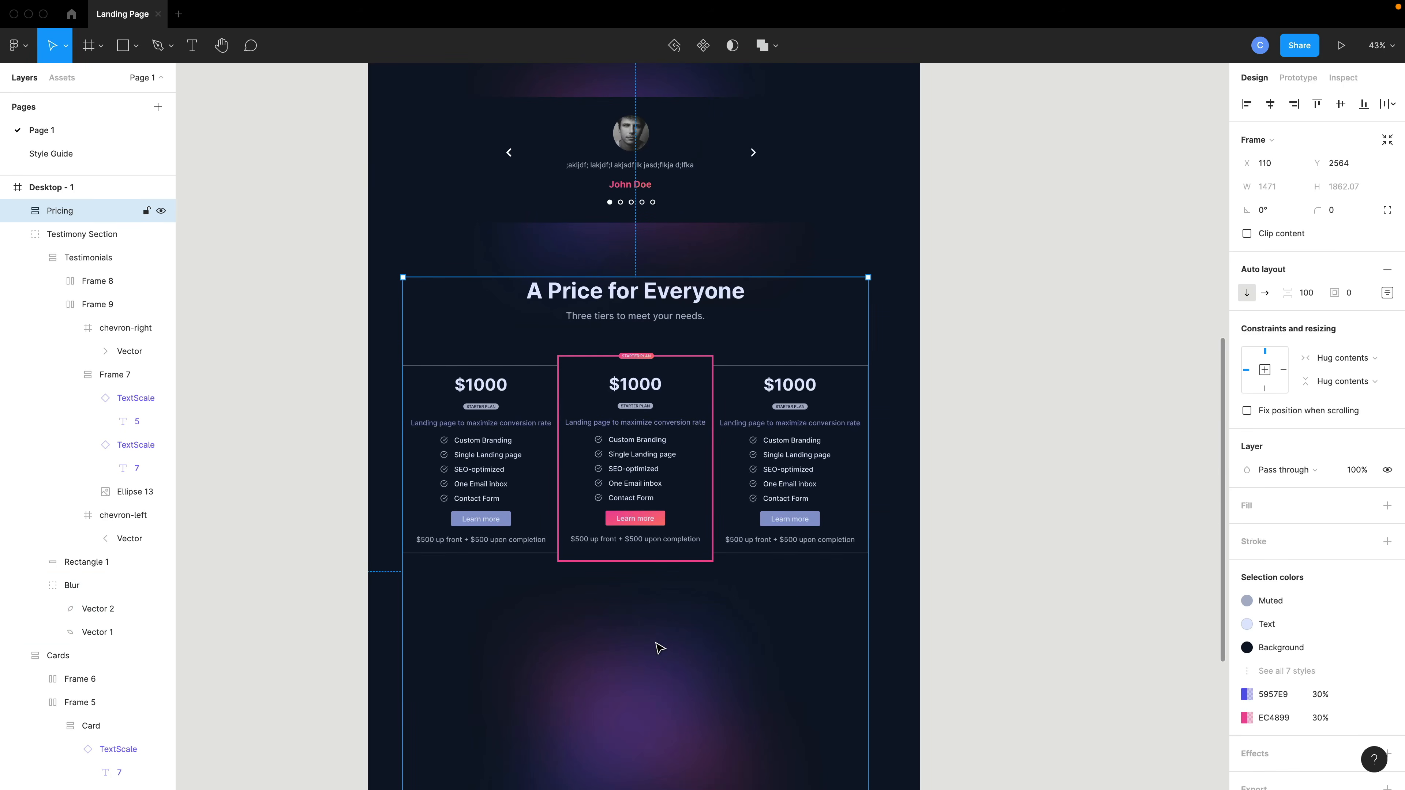
double_click(642, 645)
left_click(30, 237)
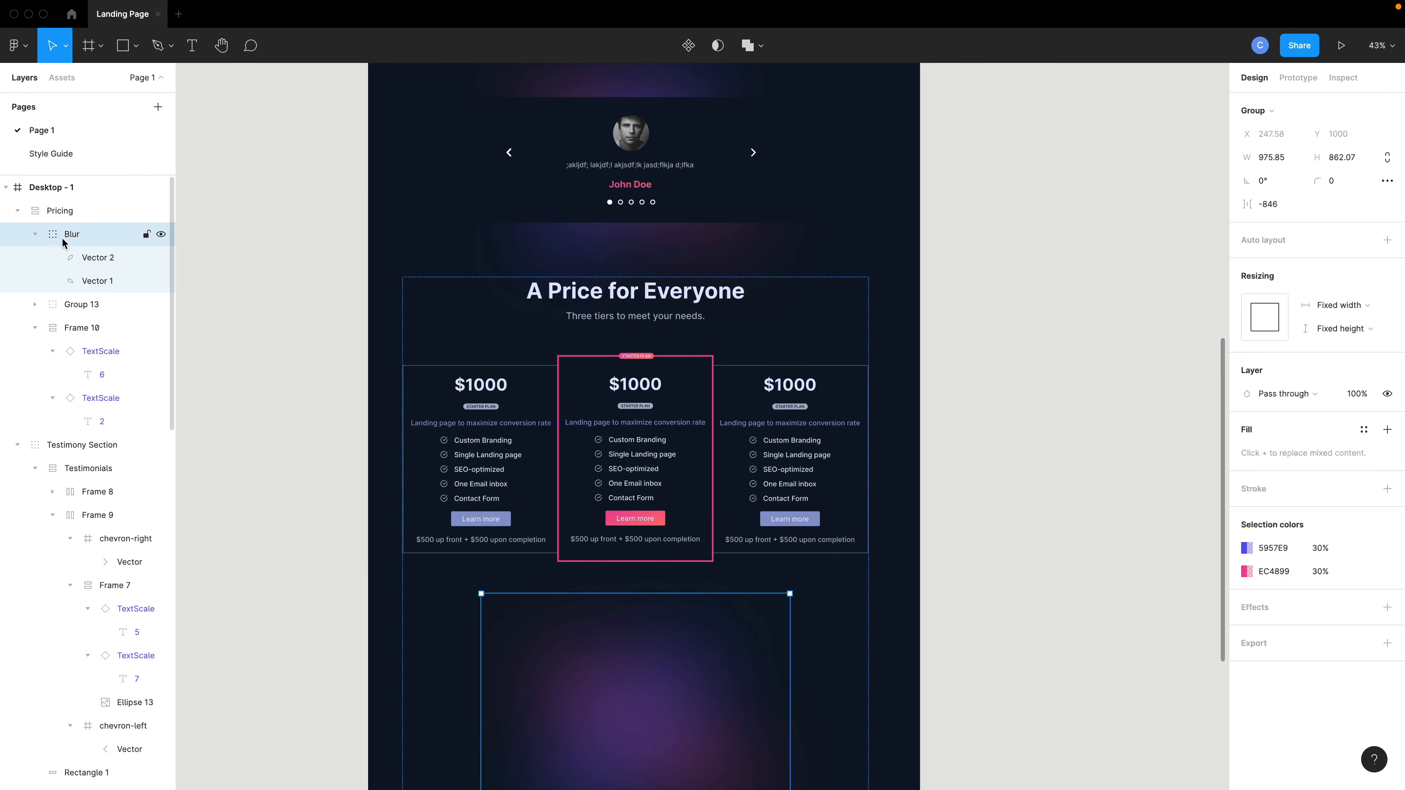
left_click(34, 304)
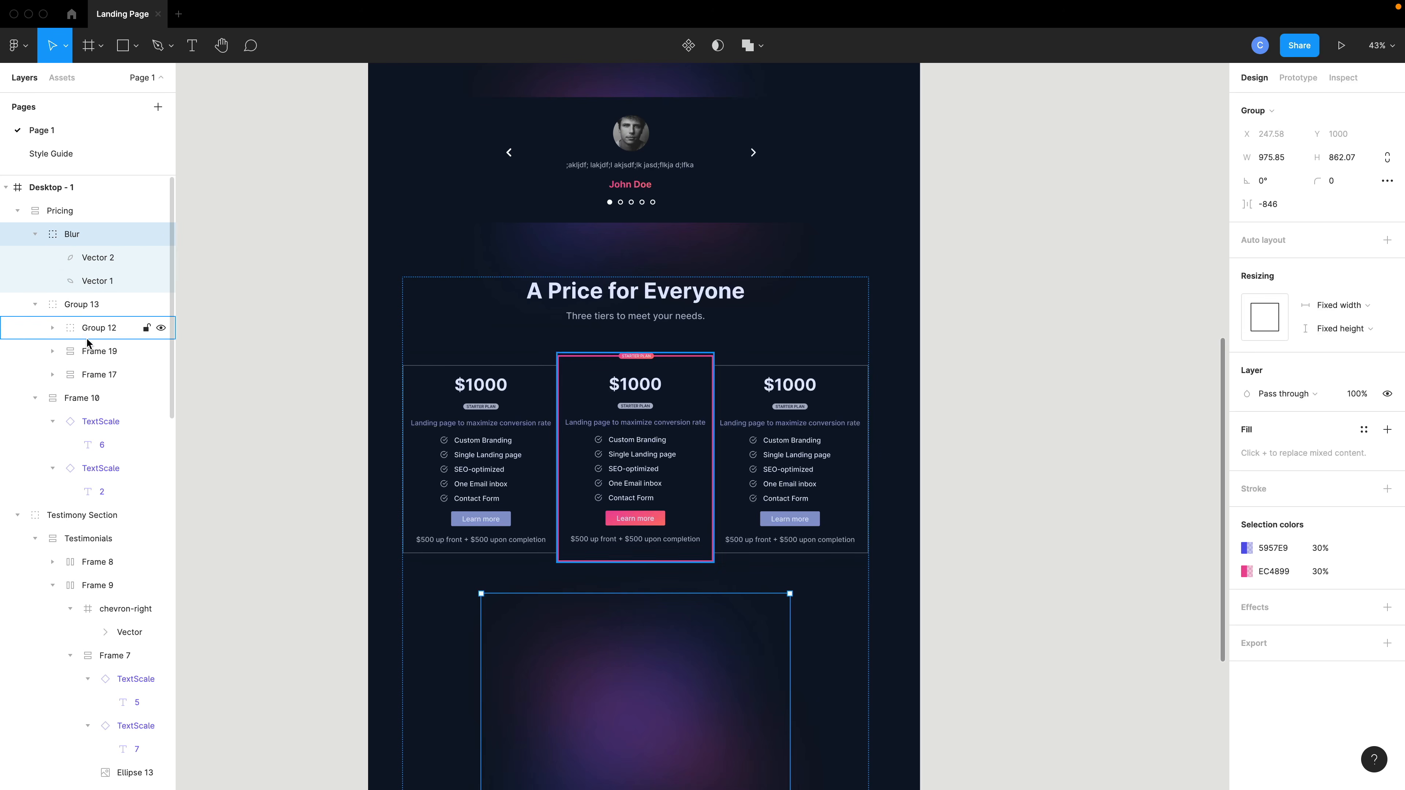
Move the Blur layer into the cards group and position it behind the pricing cards.
left_click_drag(84, 236, 82, 394)
scroll(82, 391, "down", 1)
left_click_drag(83, 326, 118, 323)
left_click_drag(703, 418, 706, 665)
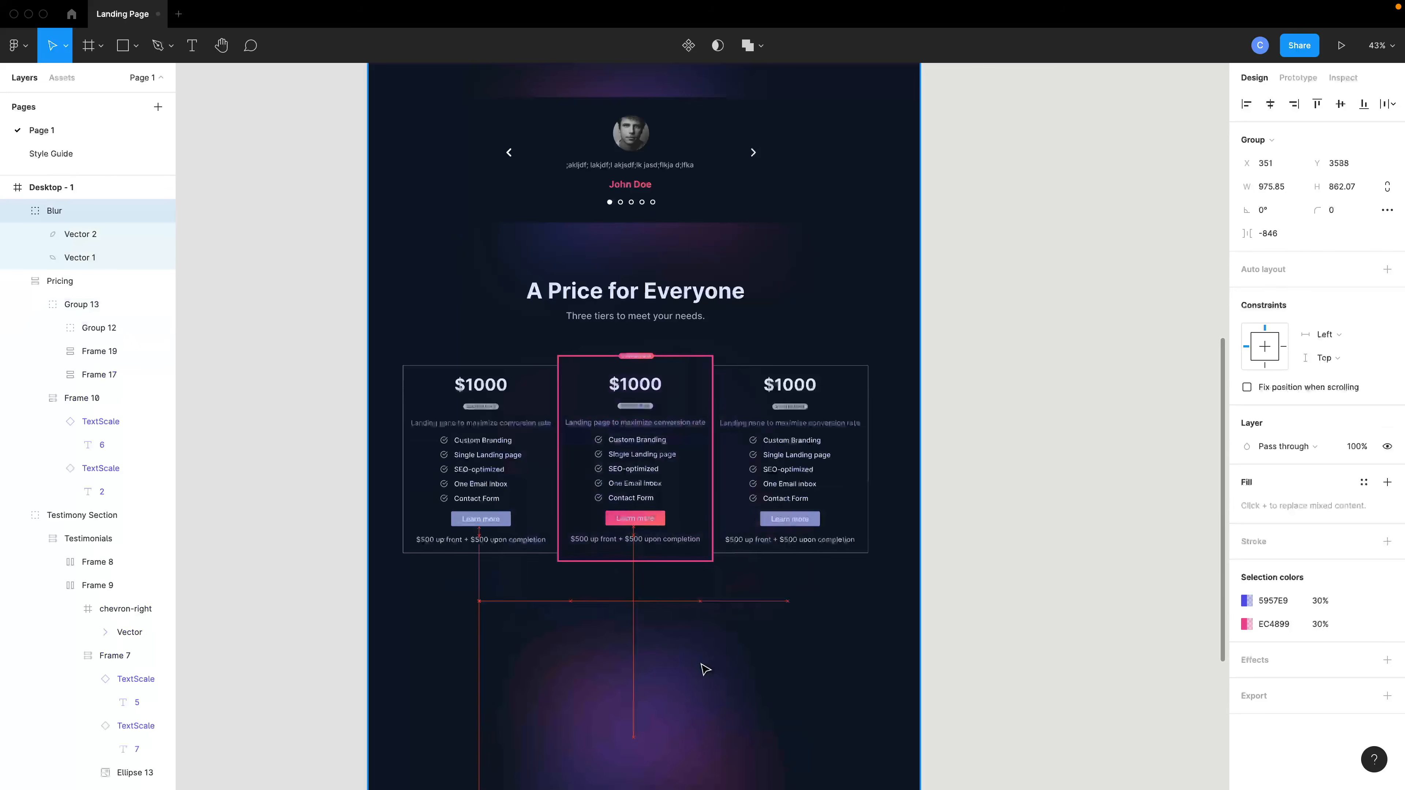
left_click_drag(703, 456, 703, 450)
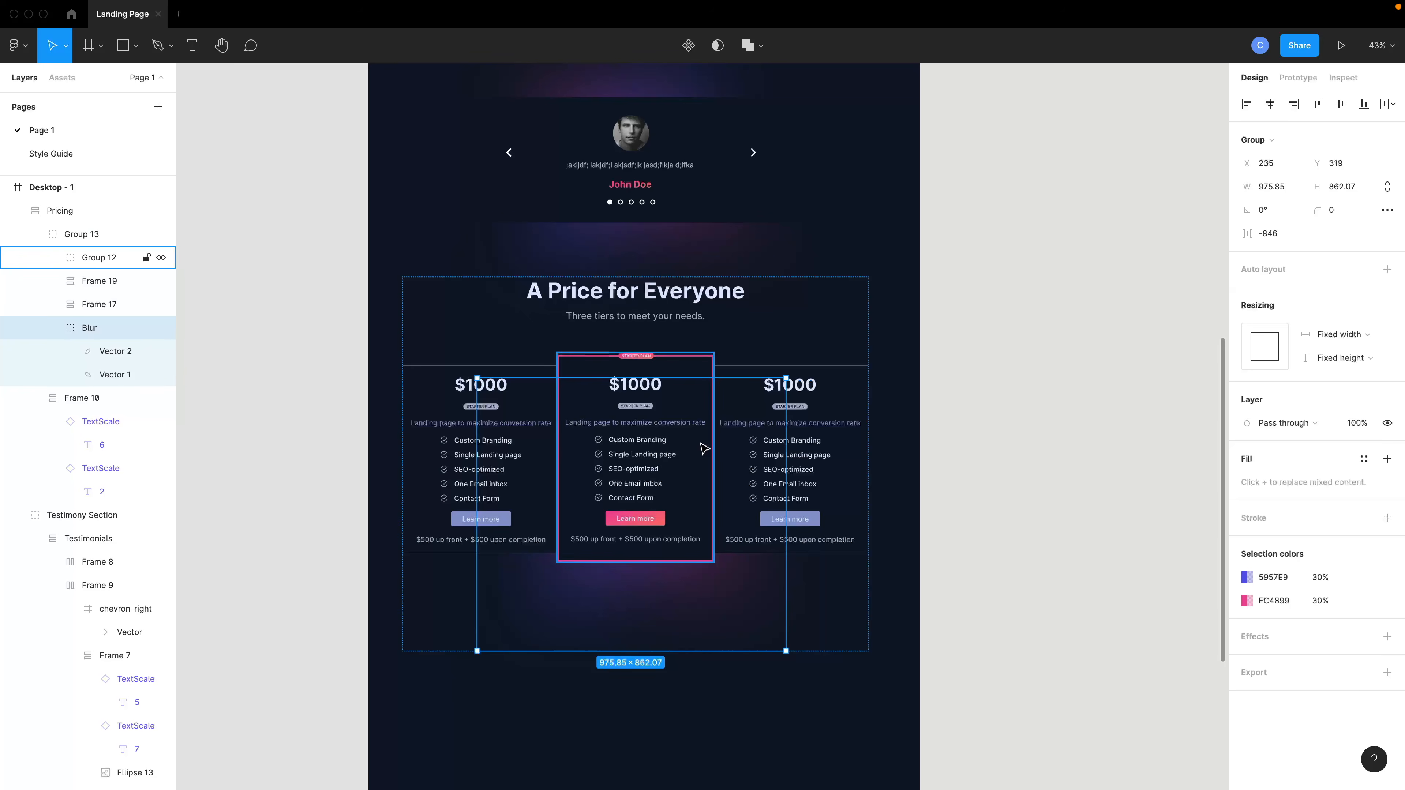
key("Up")
left_click_drag(785, 374, 802, 329)
left_click(890, 474)
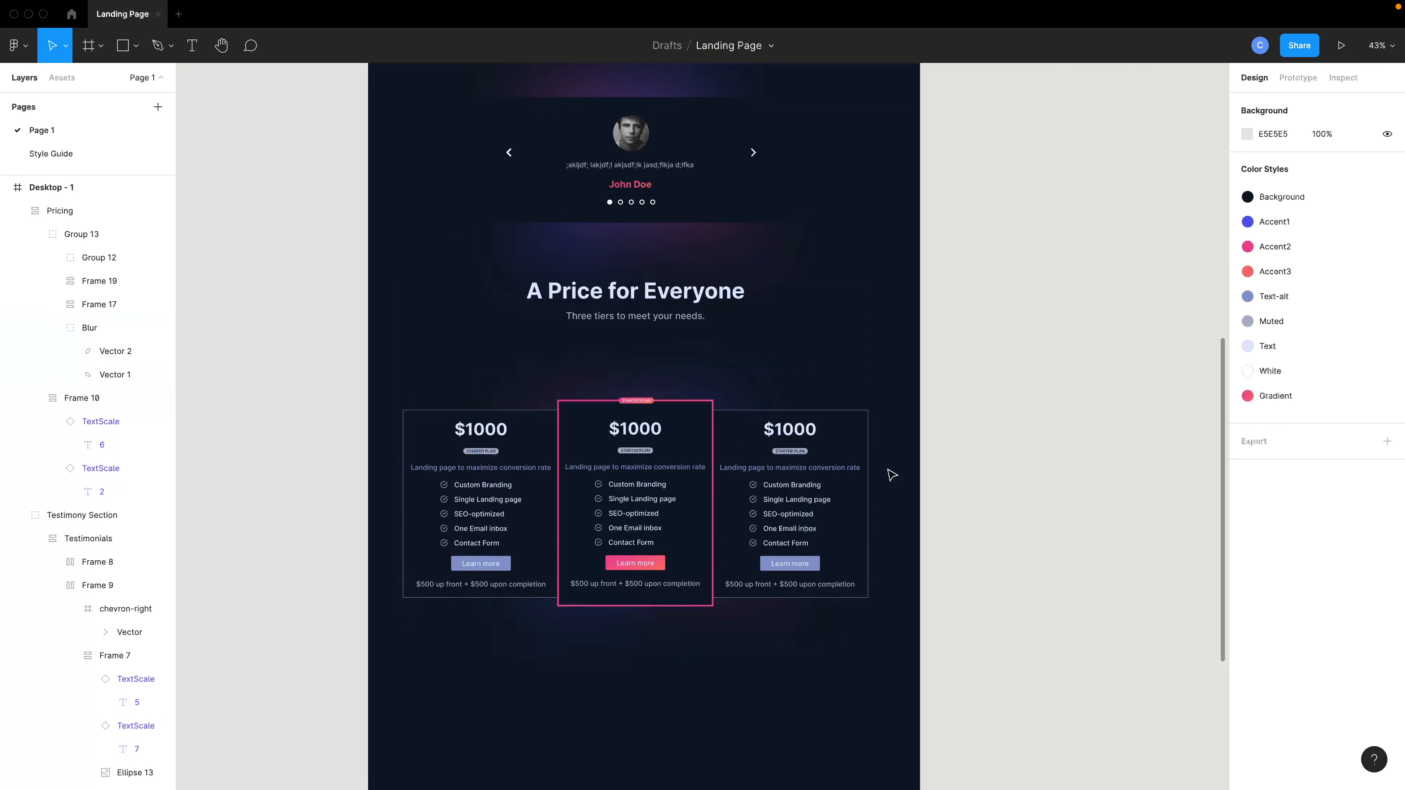
Set the Pricing frame's item spacing to 0.
scroll(819, 477, "down", 1)
left_click(647, 433)
left_click(636, 441)
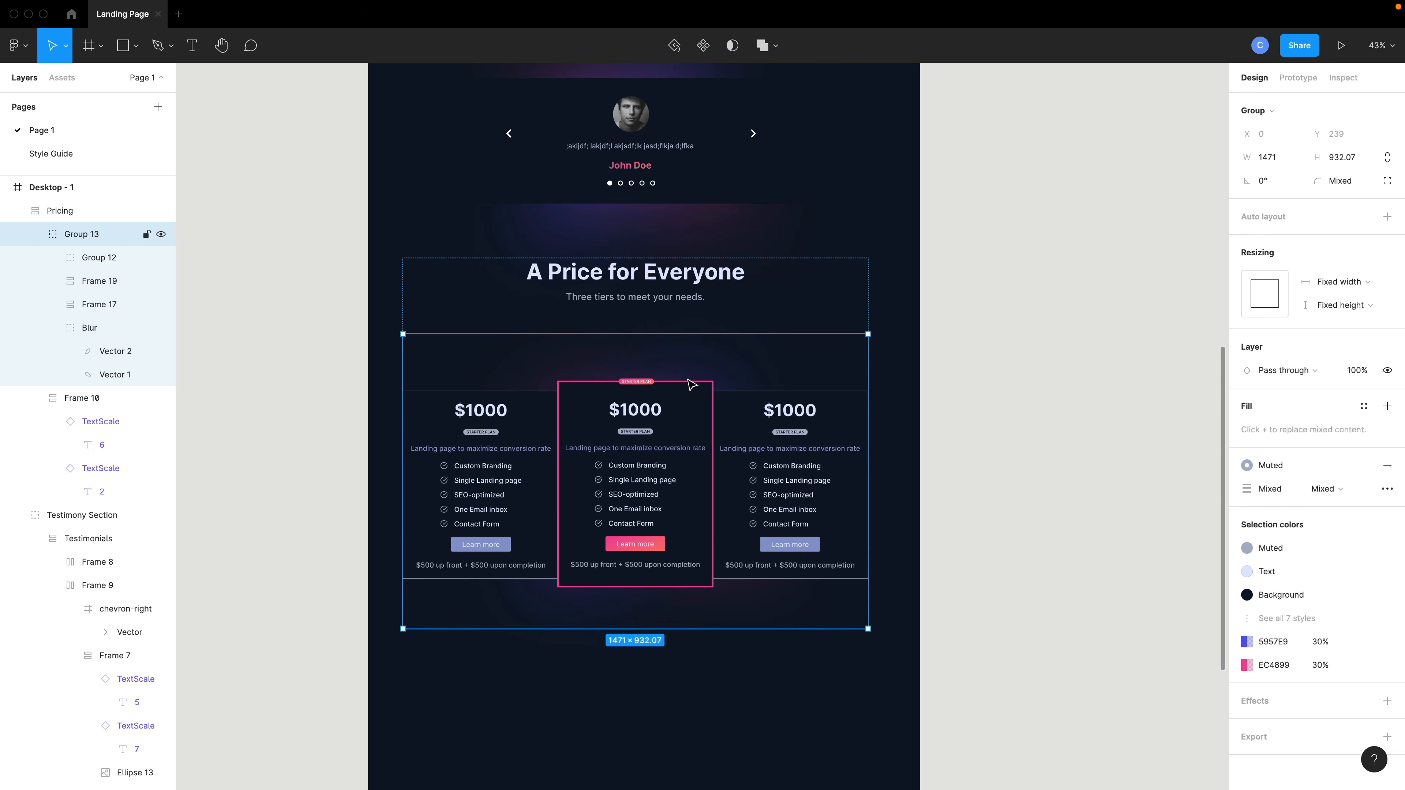
left_click(78, 210)
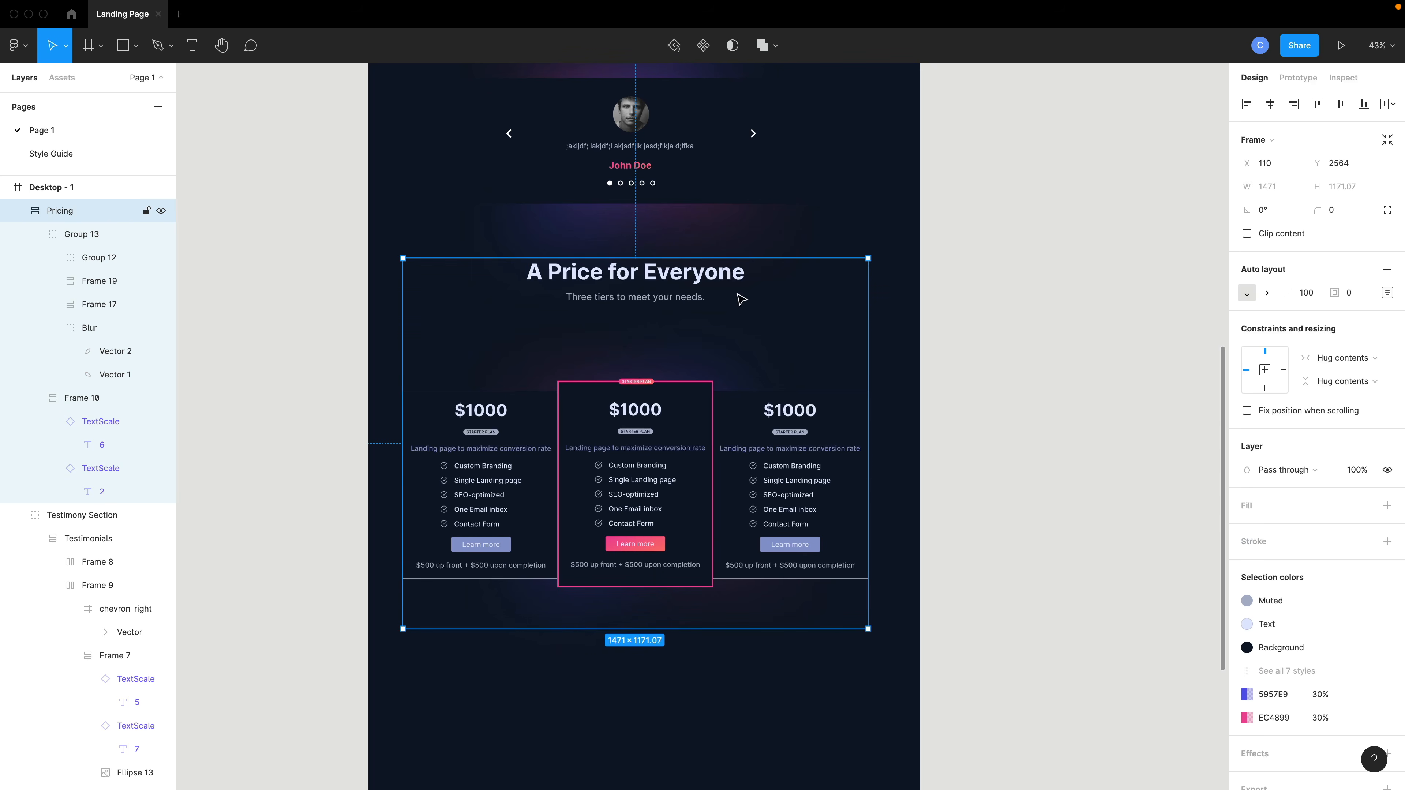
left_click(1307, 294)
type("0")
key("Return")
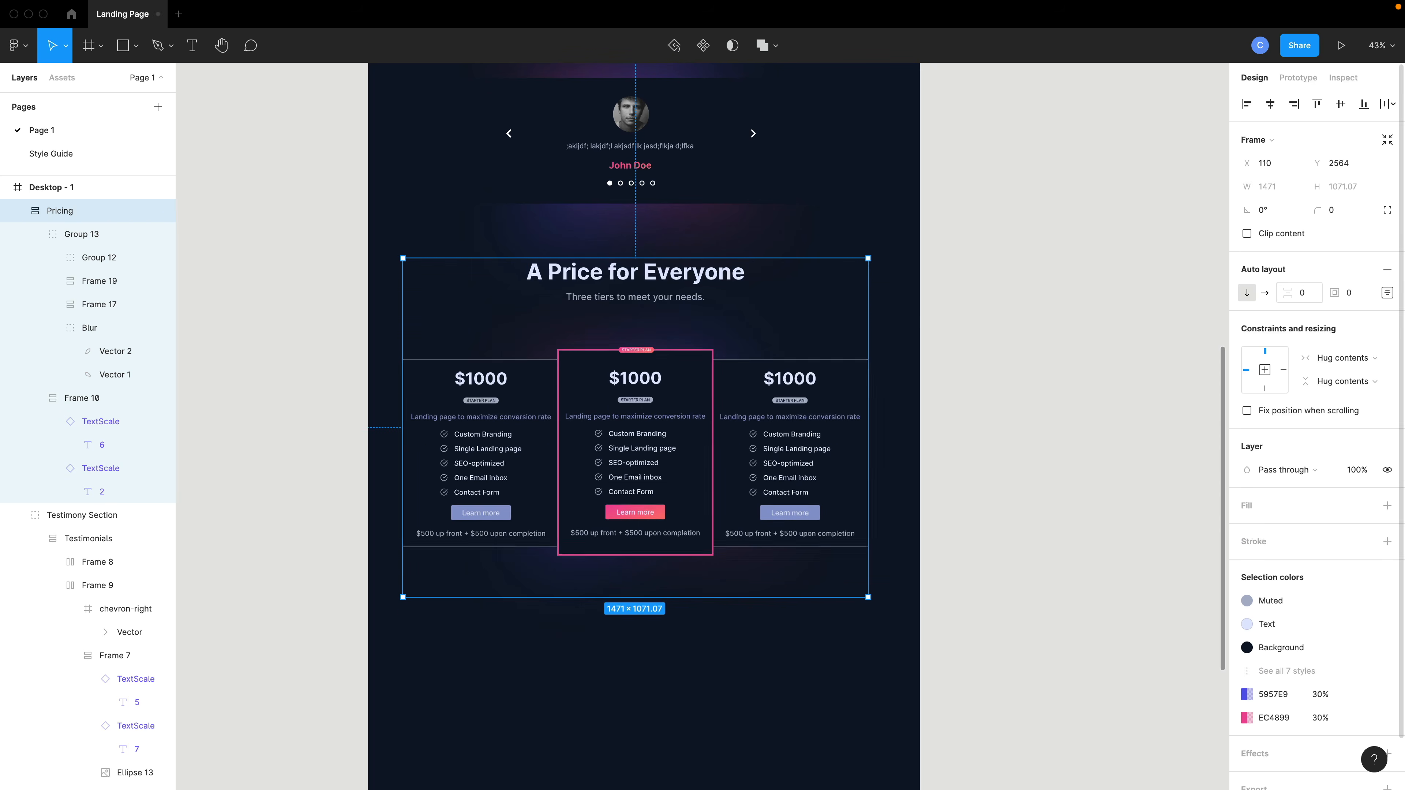
left_click(1029, 508)
scroll(692, 464, "up", 2)
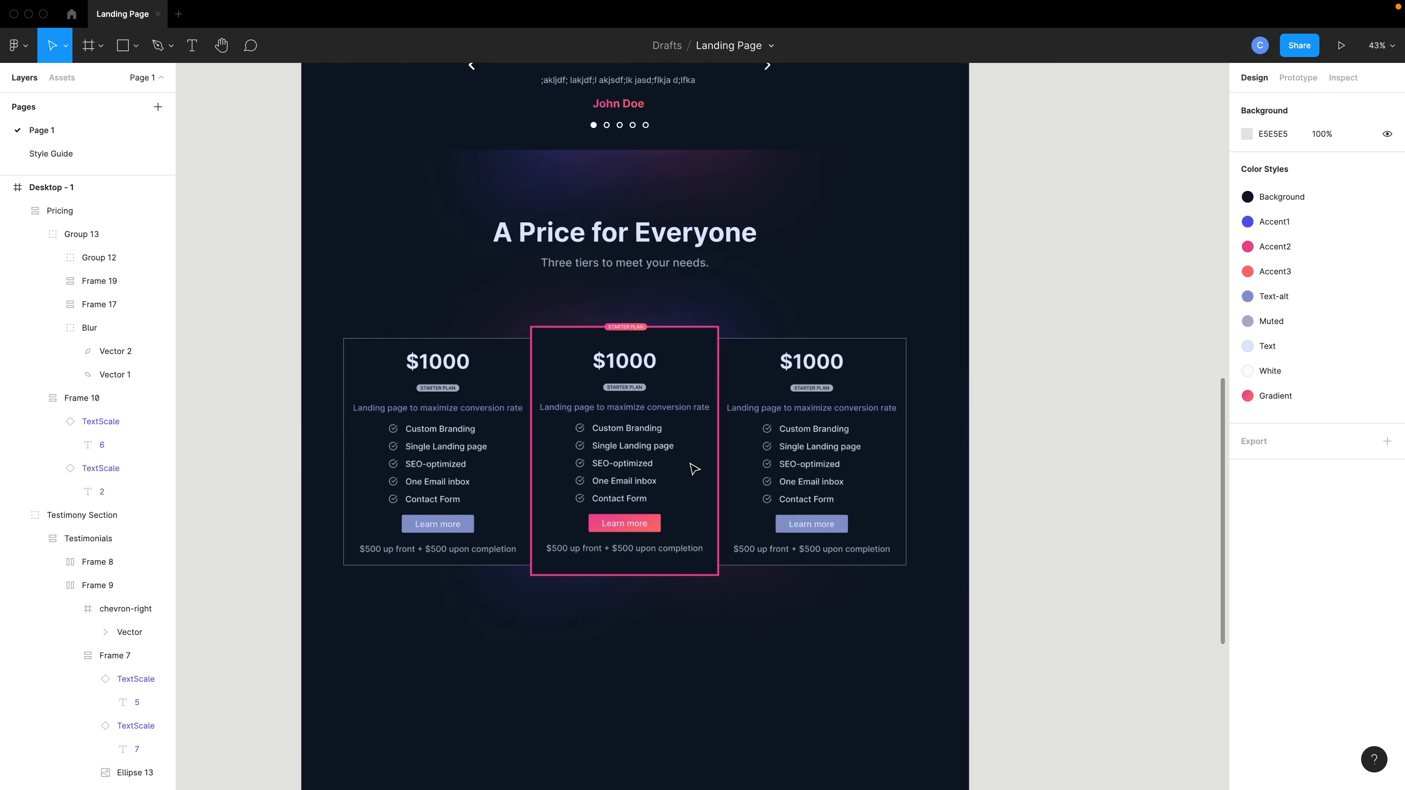
Compare the Pricing section with the reference site's pricing and Happy Clients sections in the browser.
left_click(653, 452)
left_click_drag(653, 452, 657, 467)
scroll(656, 464, "up", 10)
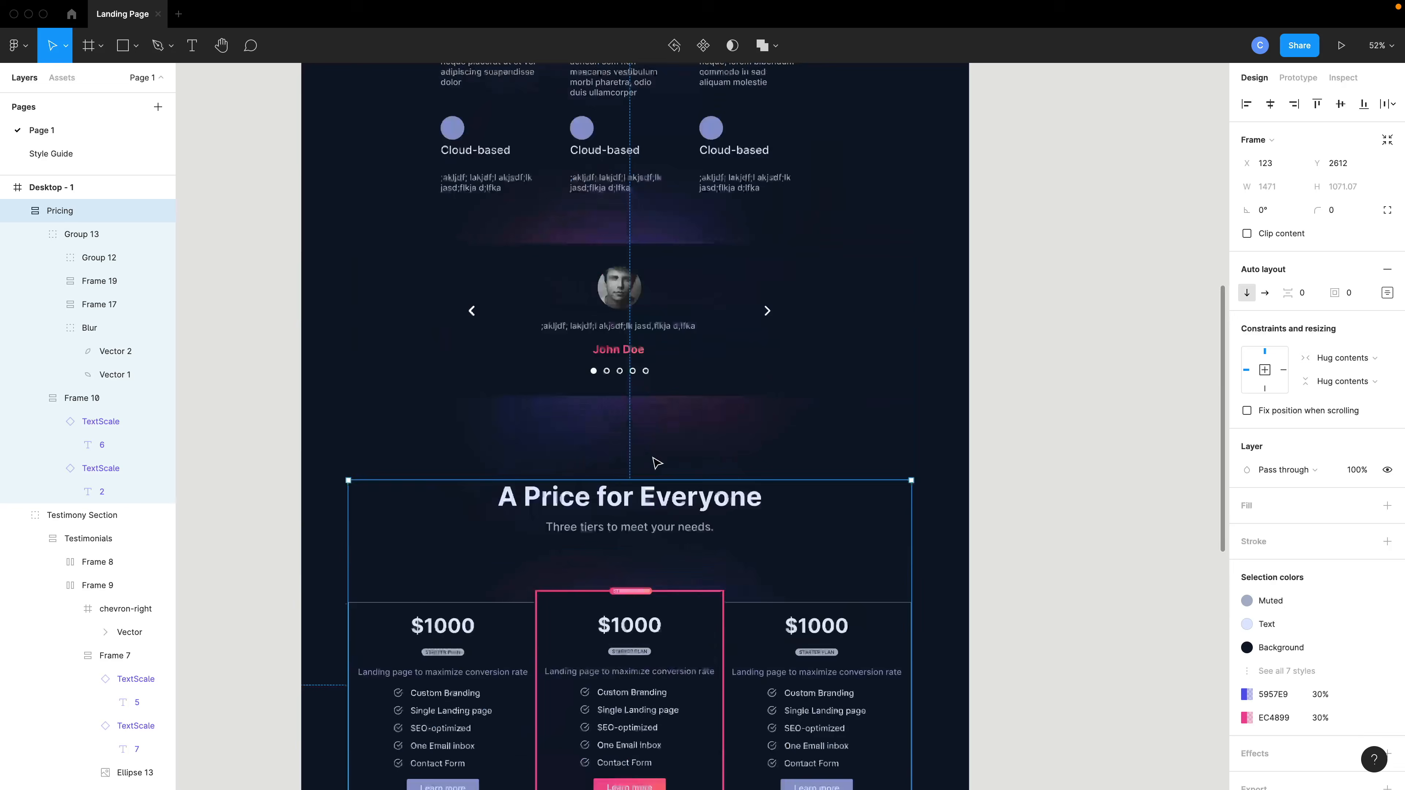
scroll(657, 463, "up", 2)
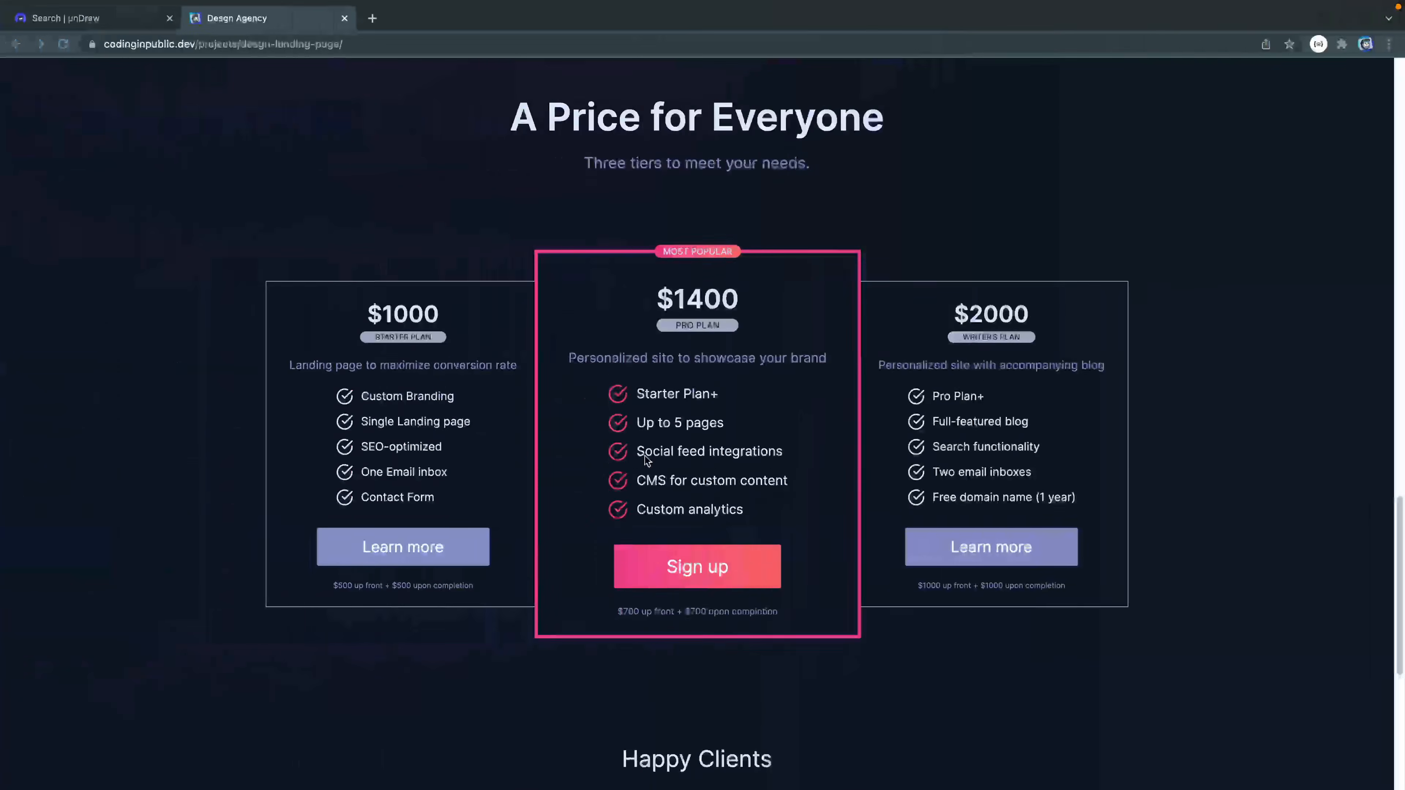
scroll(645, 455, "down", 5)
scroll(646, 461, "down", 4)
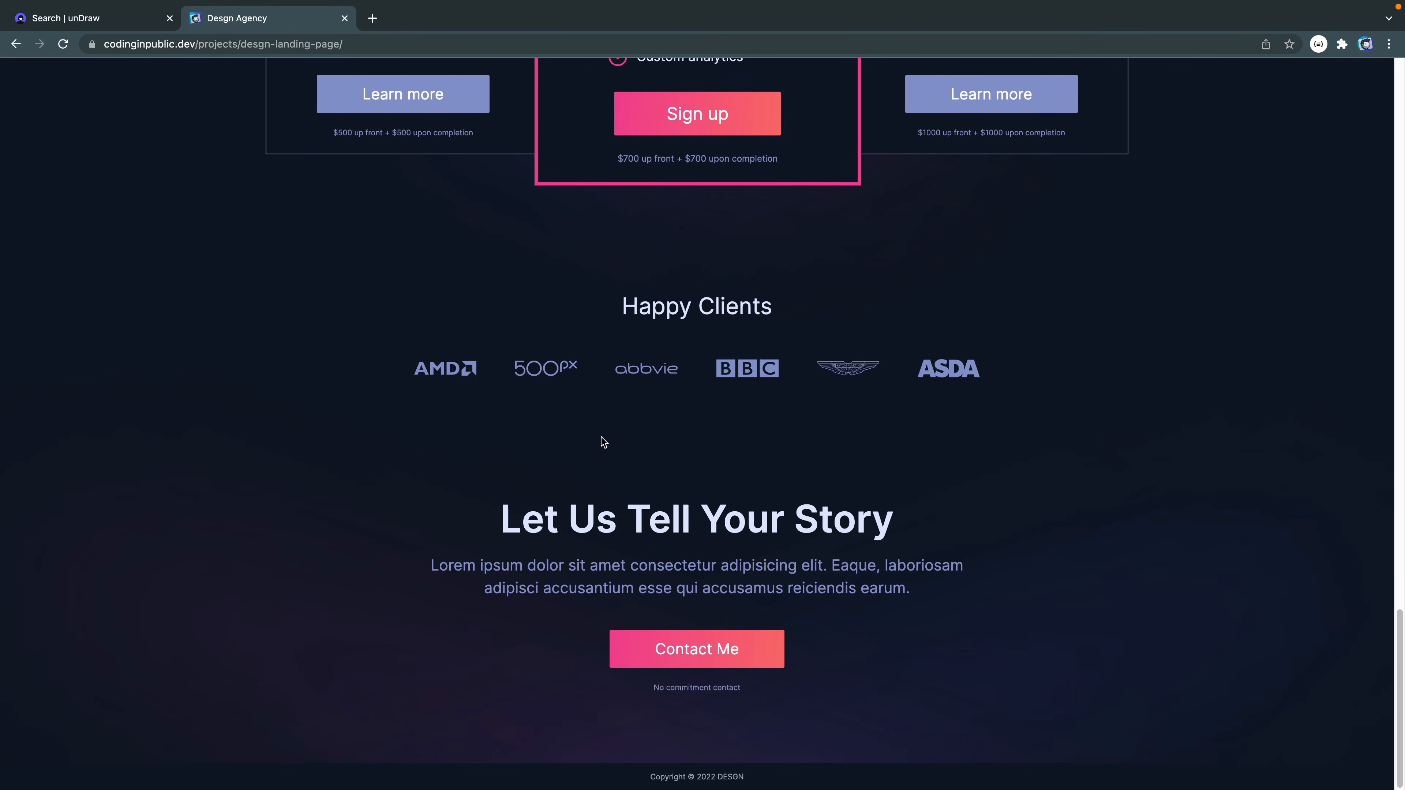
scroll(603, 443, "up", 2)
scroll(655, 363, "up", 2)
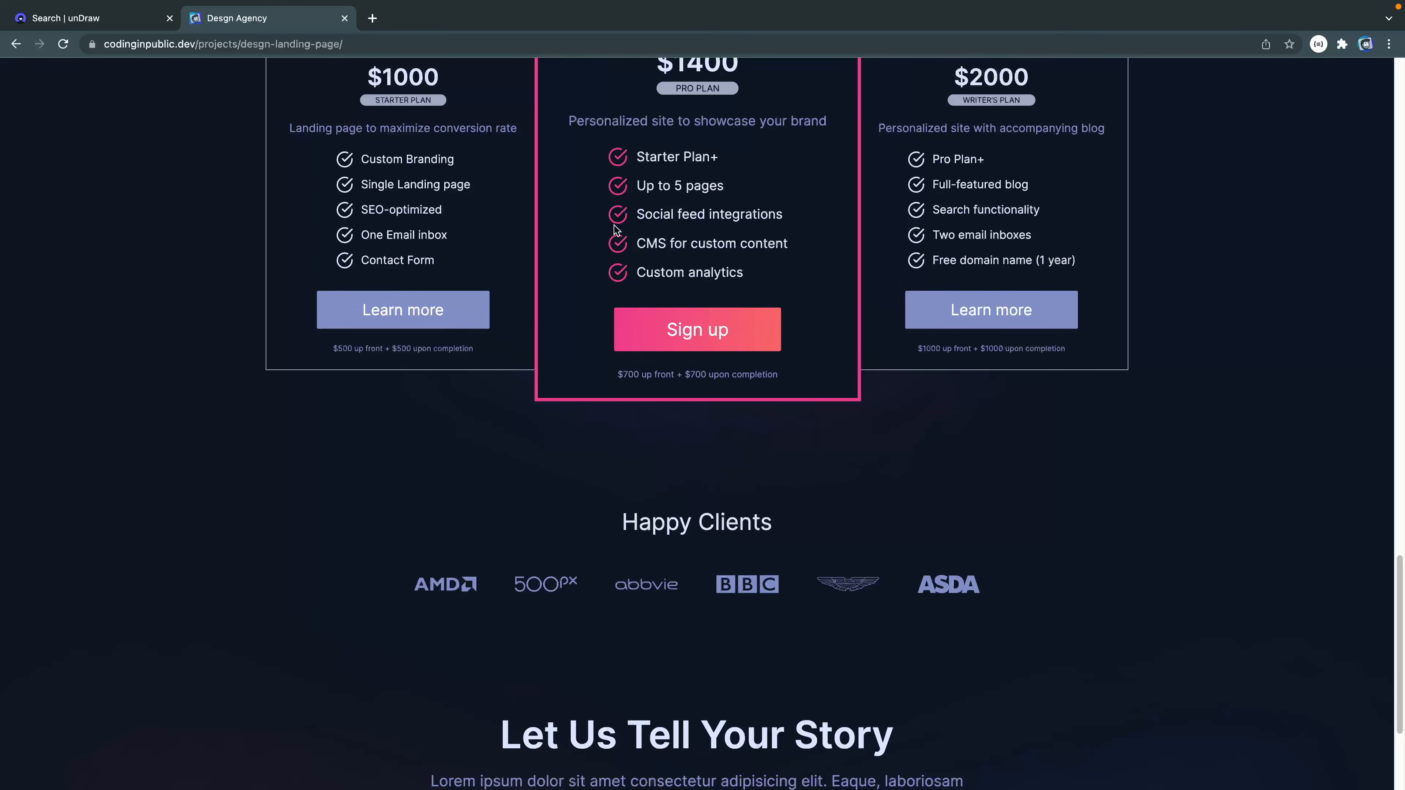
scroll(616, 230, "up", 5)
scroll(644, 350, "down", 4)
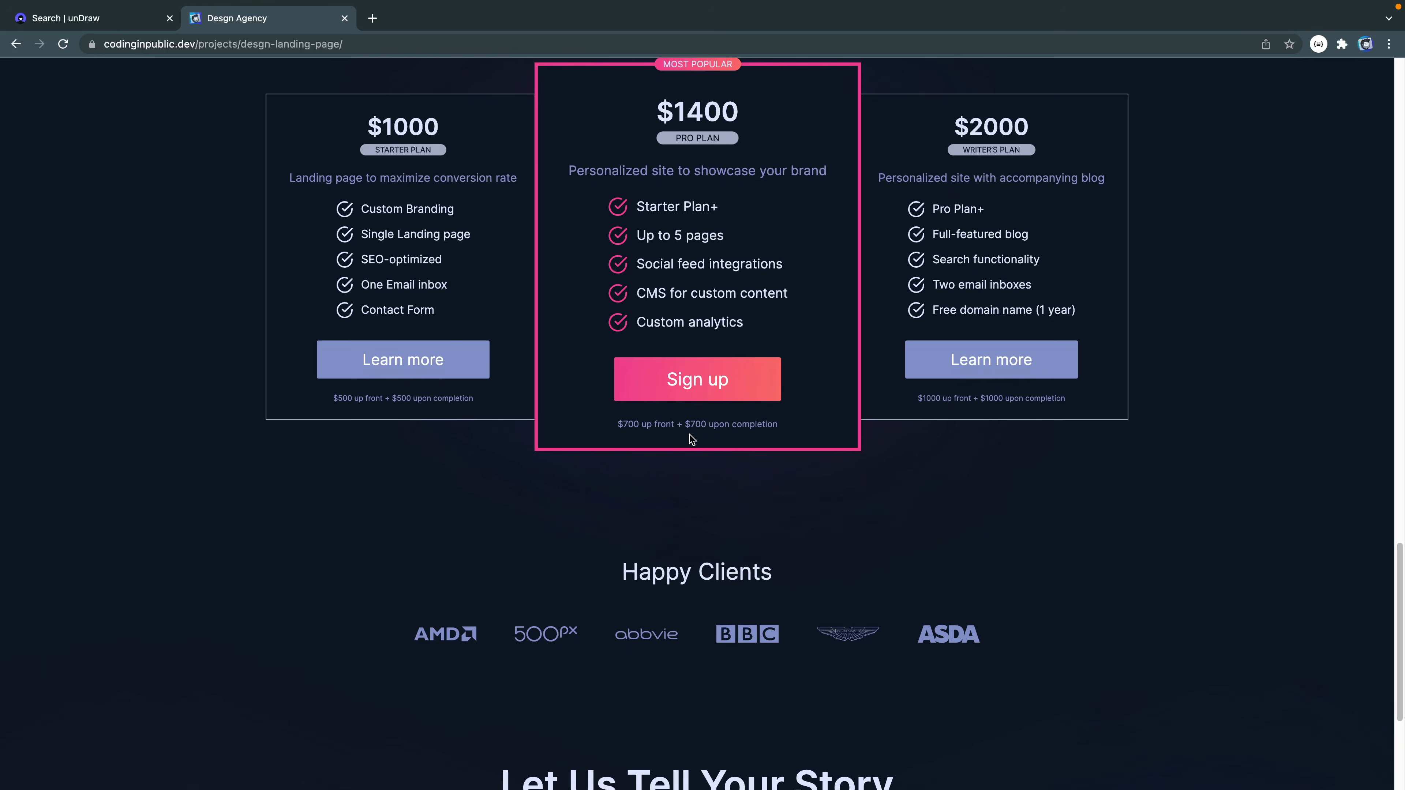
scroll(690, 435, "down", 2)
scroll(690, 435, "down", 1)
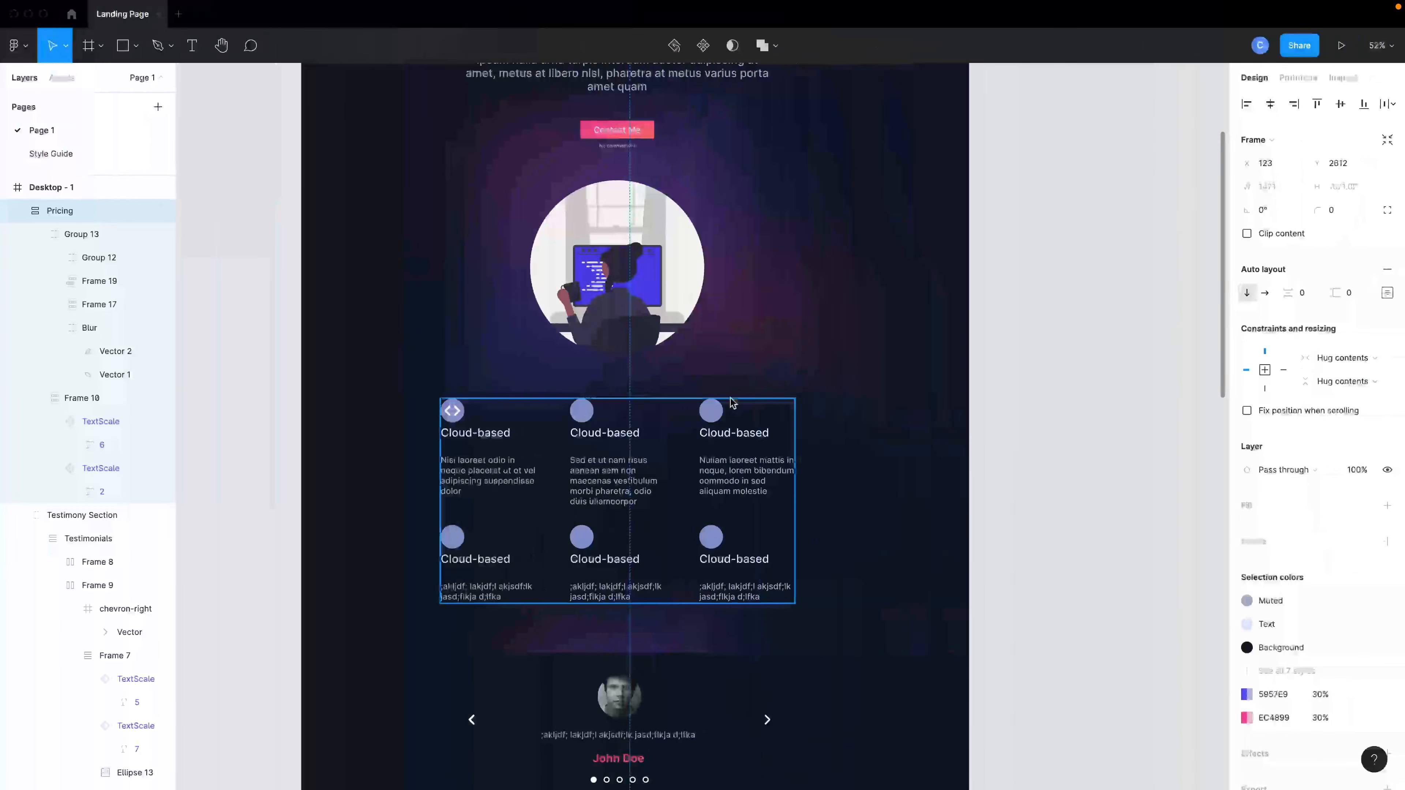
key("Escape")
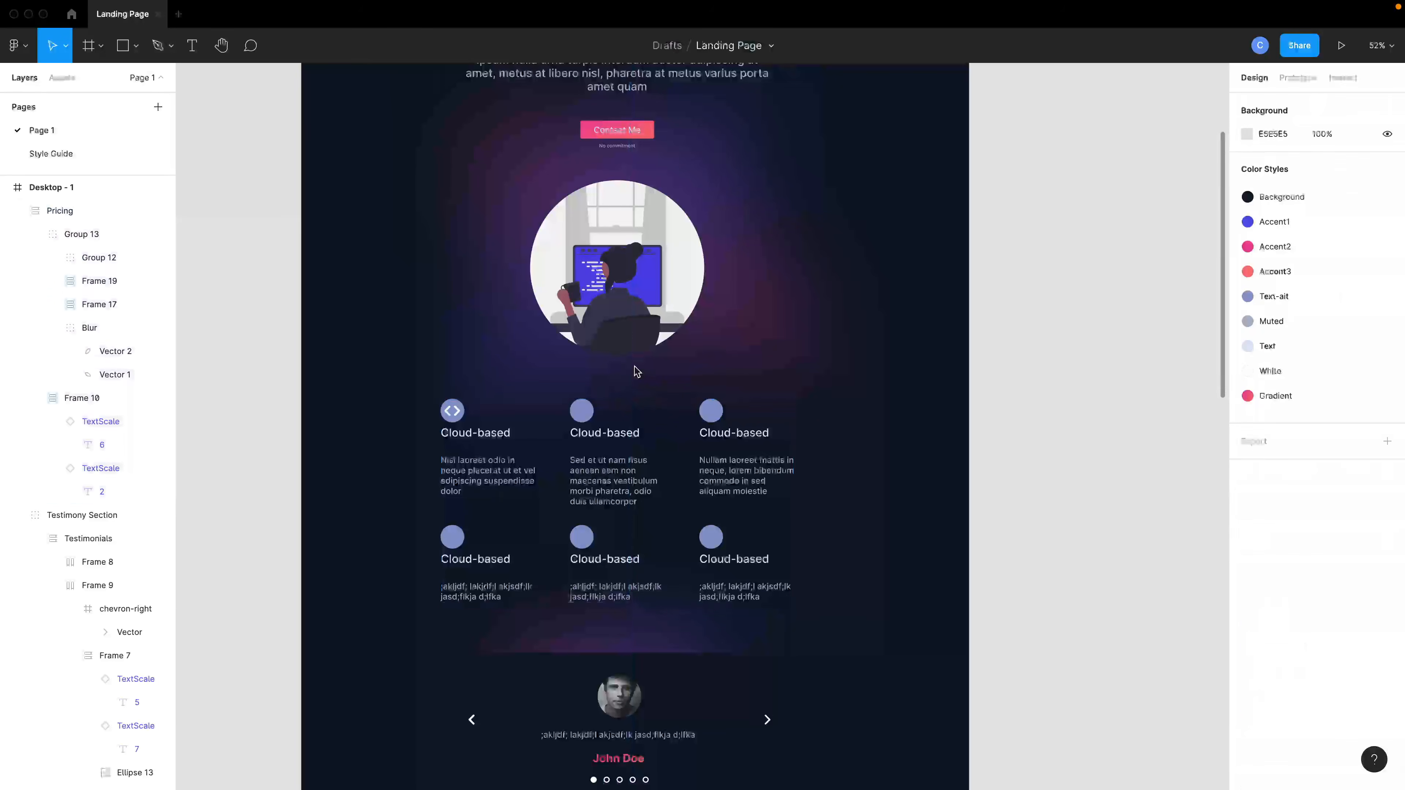
Launch the Simpleicons plugin from the quick actions search for icon.
left_click(637, 372)
key("super+slash")
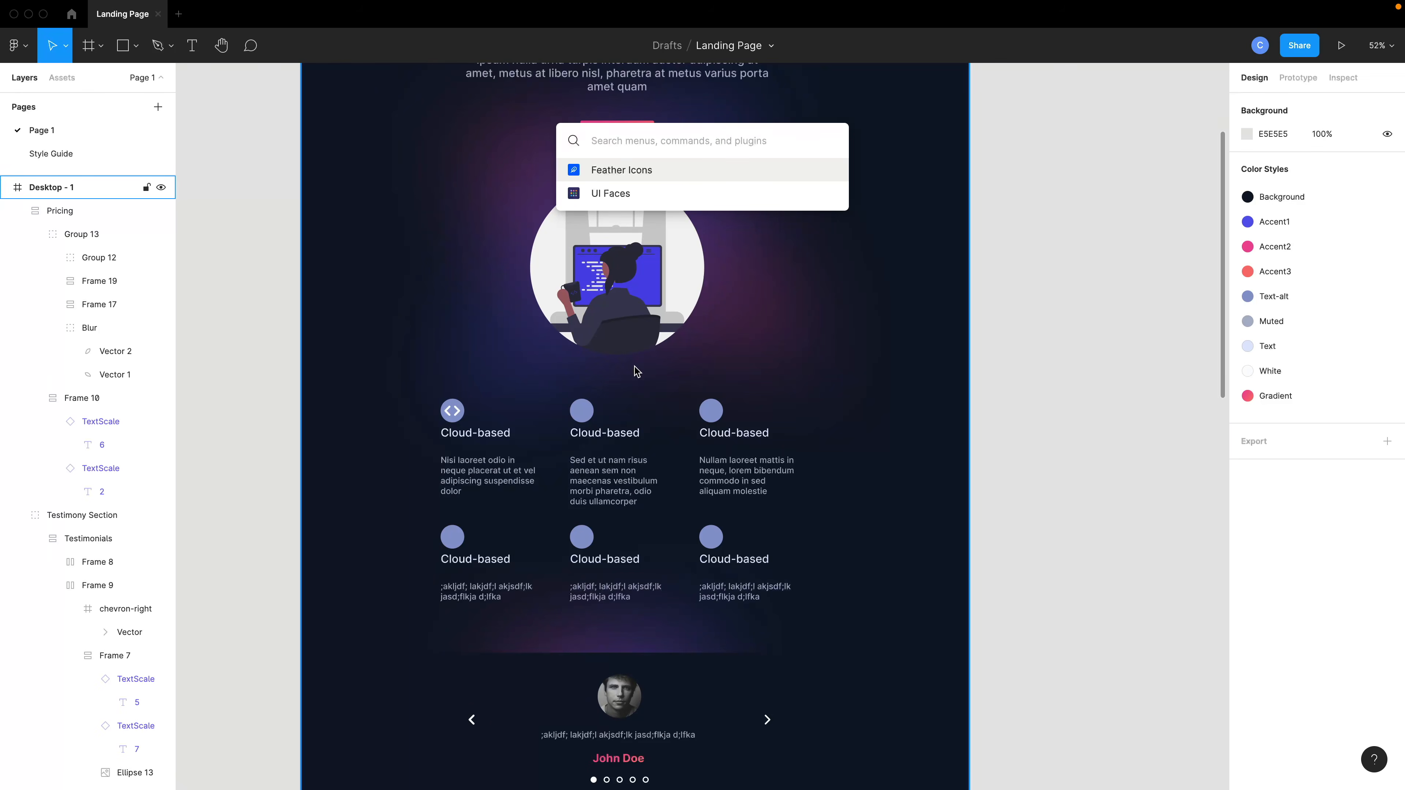
type("icon")
key("Down")
key("Down")
key("Down")
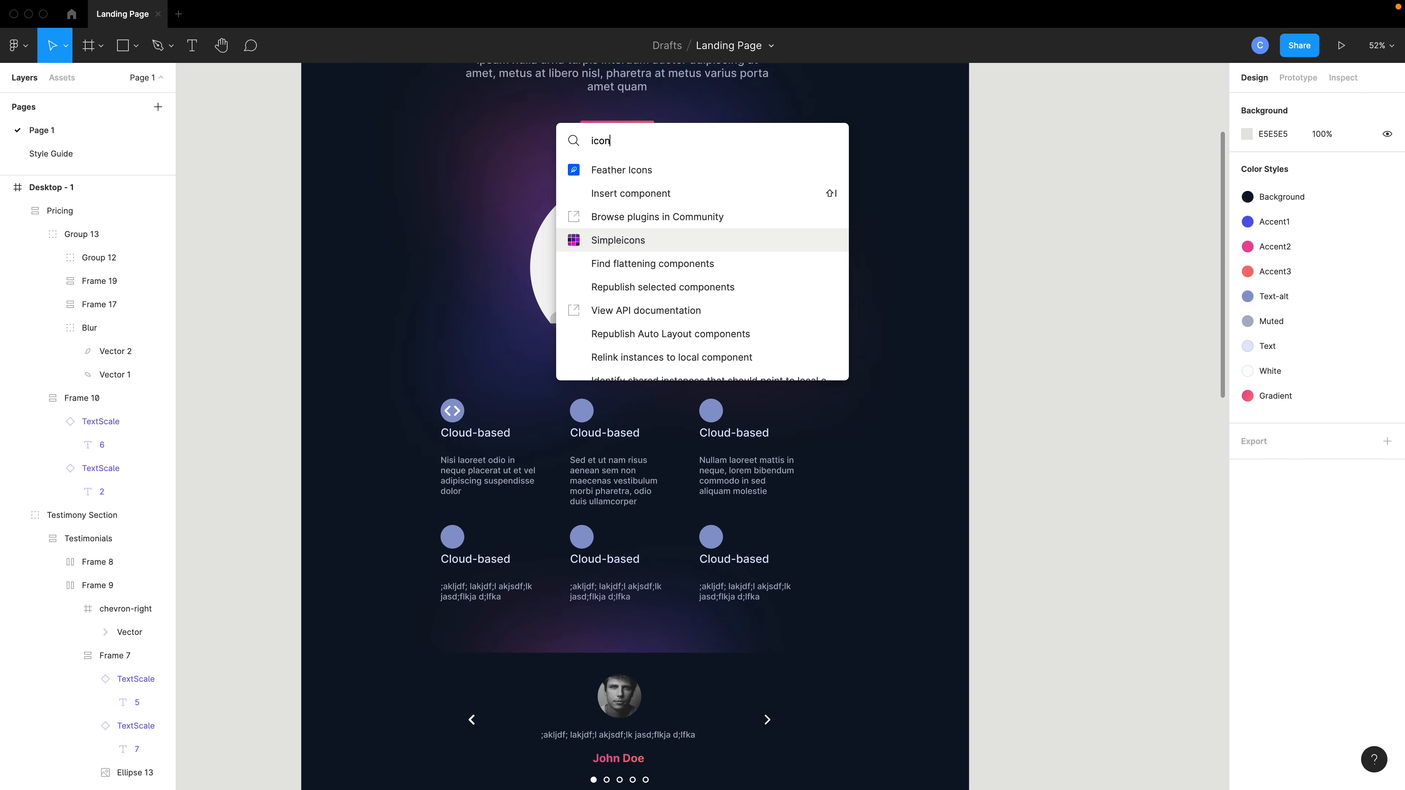
key("Return")
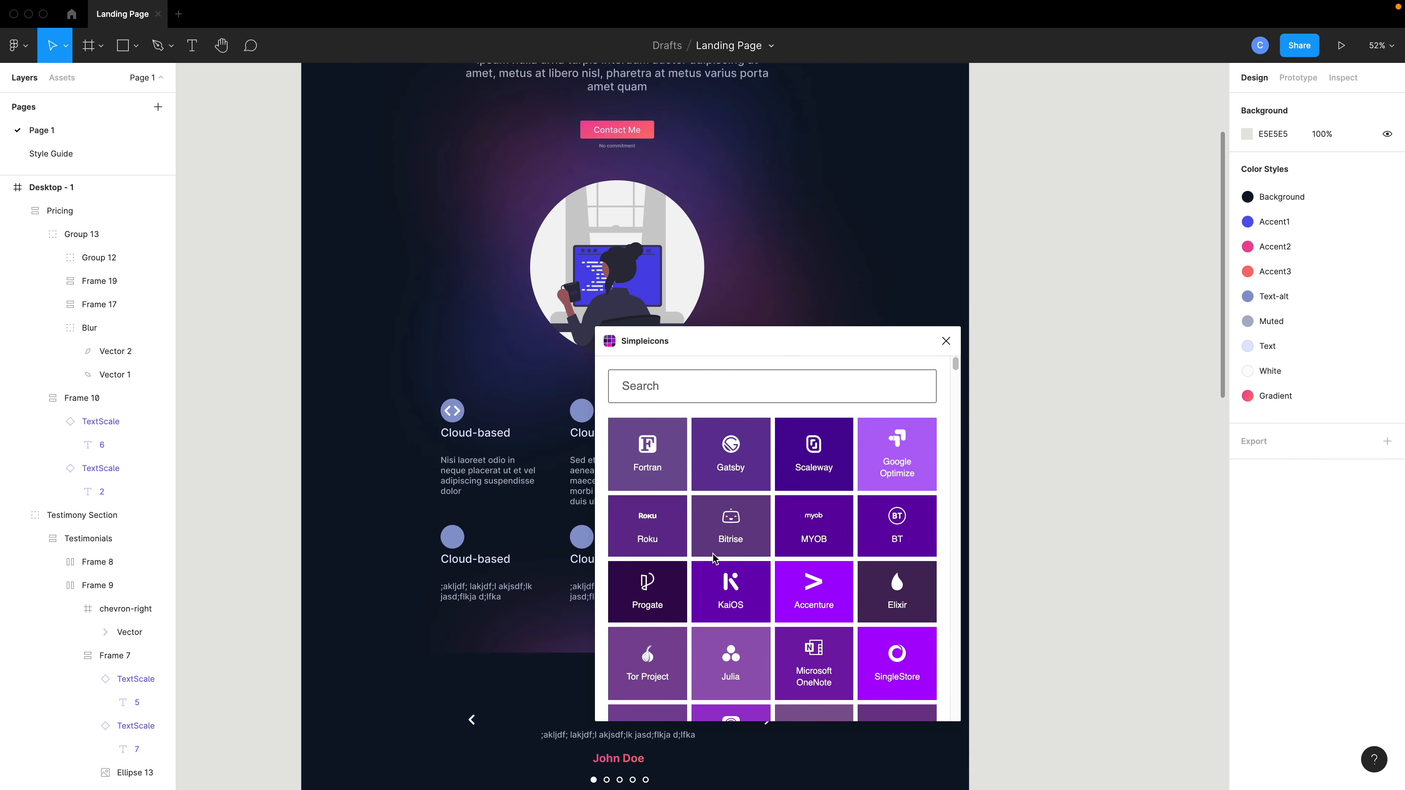
Insert the Fiat, RTL, Hitachi, Vauxhall, Mendeley and Zoho logos from the plugin and close it.
scroll(726, 563, "down", 10)
scroll(726, 563, "down", 10)
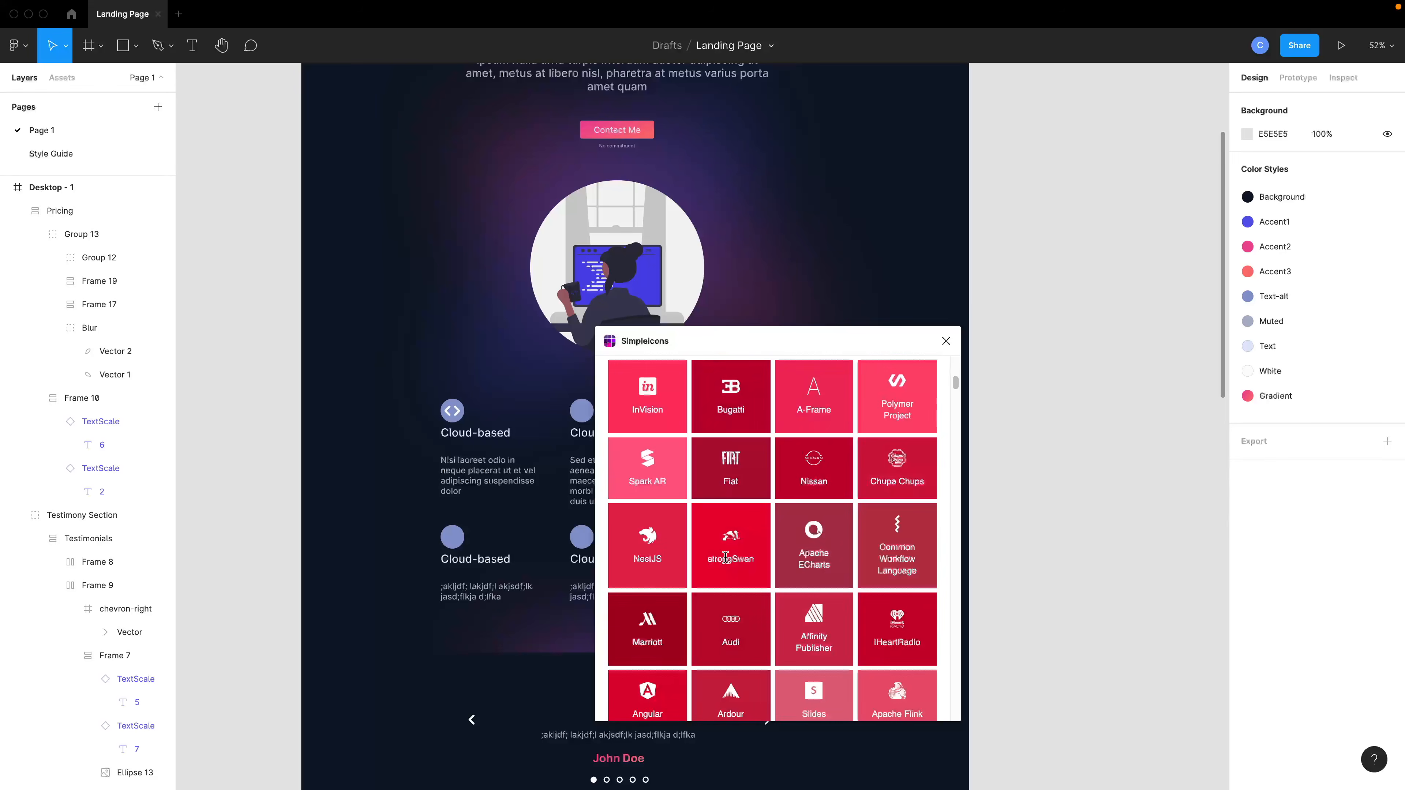
left_click(724, 469)
scroll(830, 498, "down", 3)
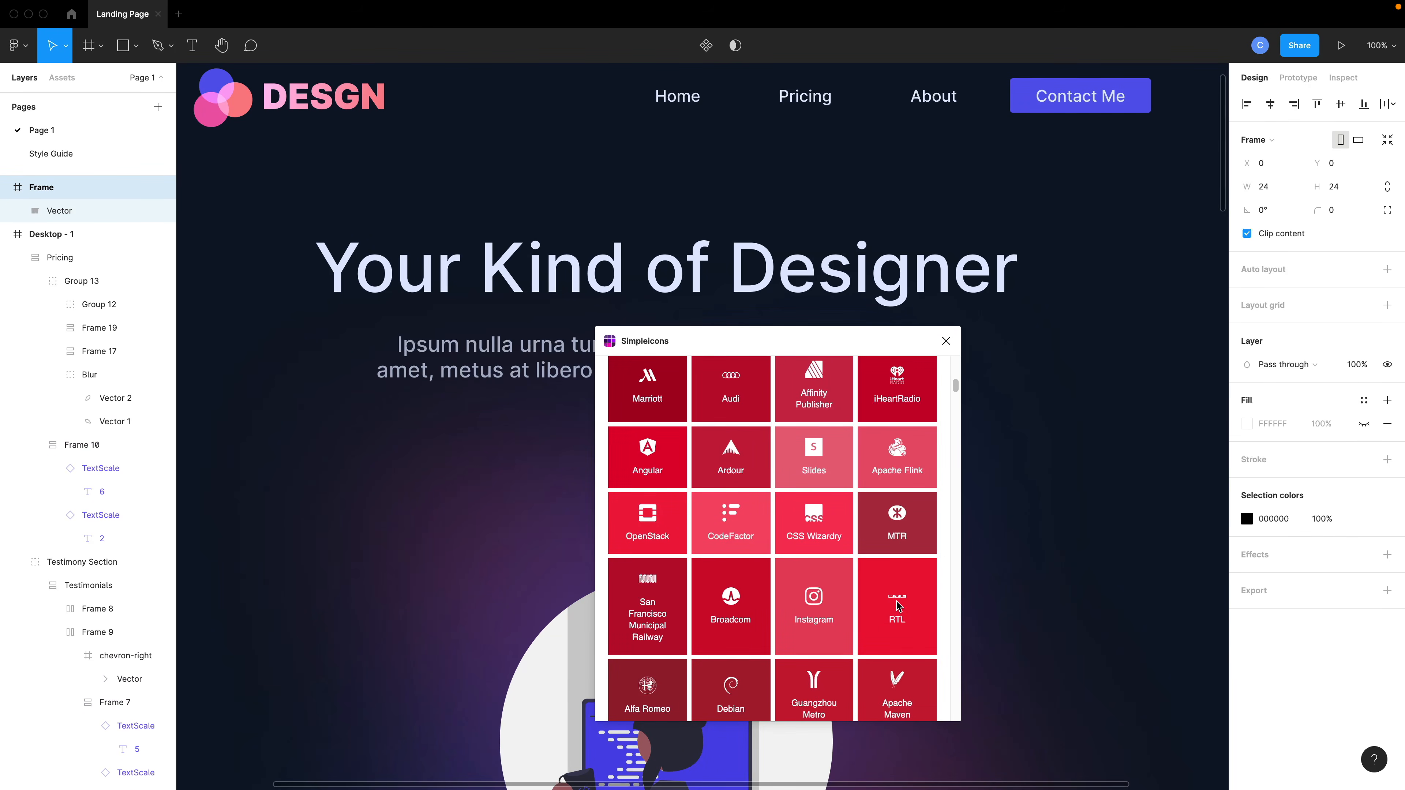
left_click(897, 602)
scroll(729, 616, "down", 4)
left_click(728, 593)
scroll(670, 600, "down", 3)
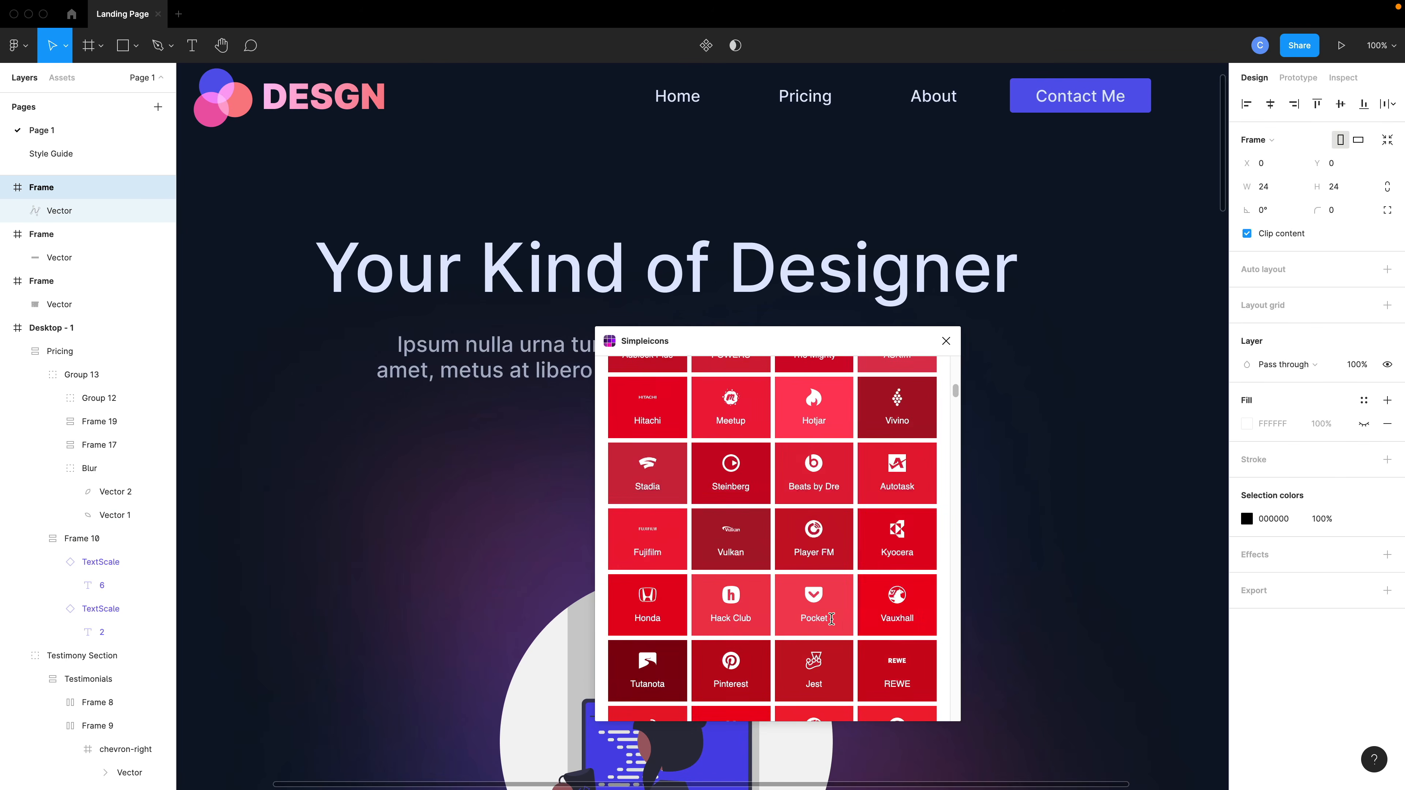
left_click(831, 618)
scroll(747, 652, "down", 3)
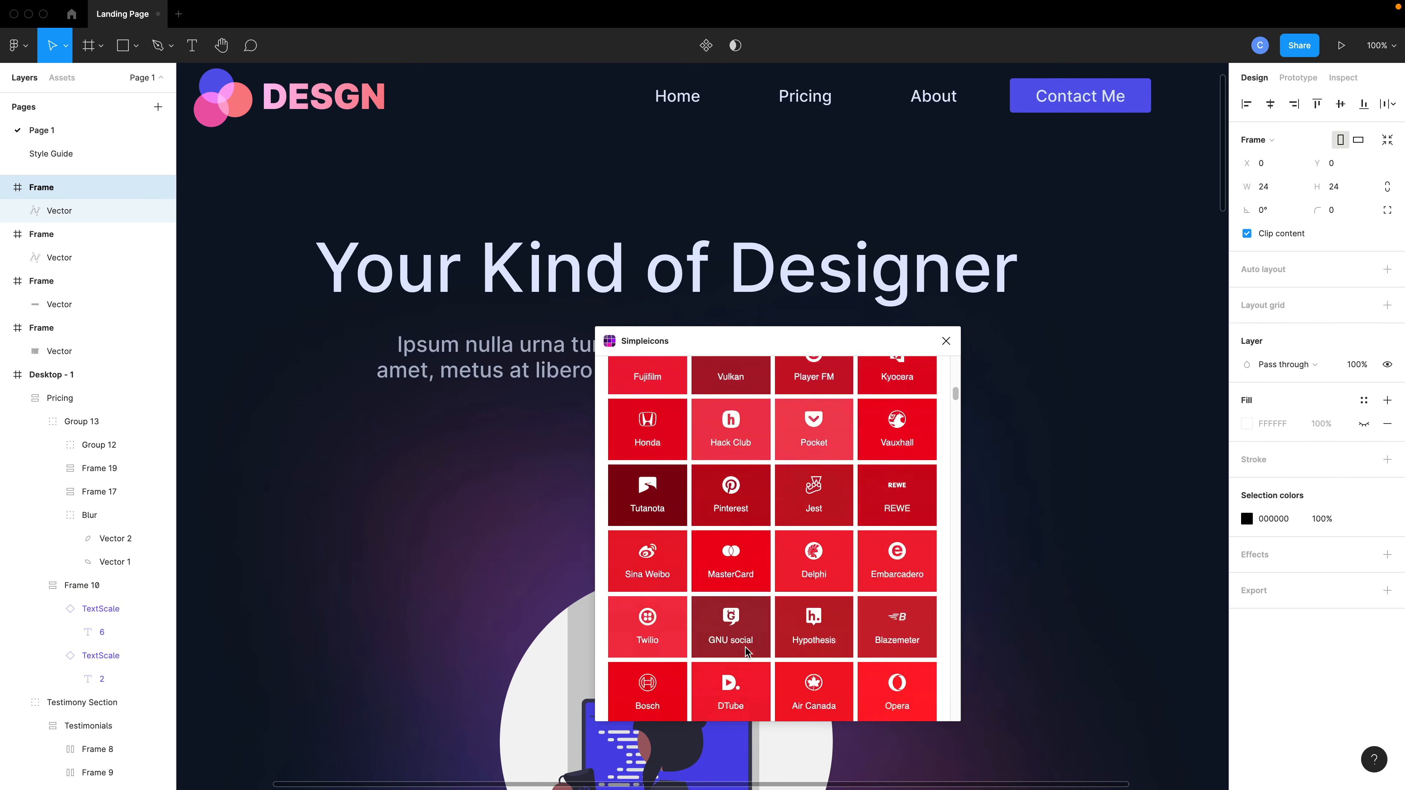
scroll(686, 585, "down", 3)
left_click(642, 582)
scroll(642, 582, "down", 1)
left_click(880, 611)
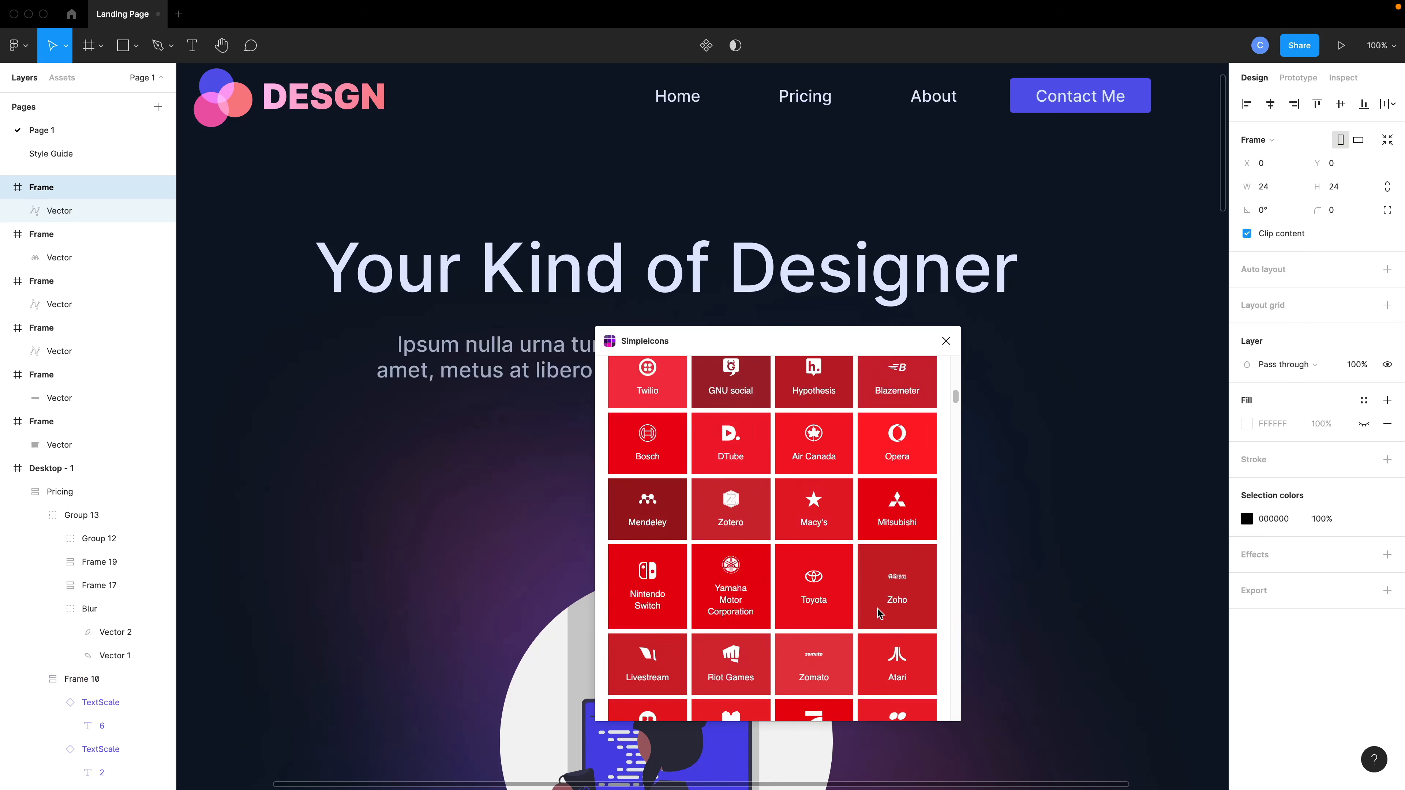
left_click(1038, 389)
left_click(946, 341)
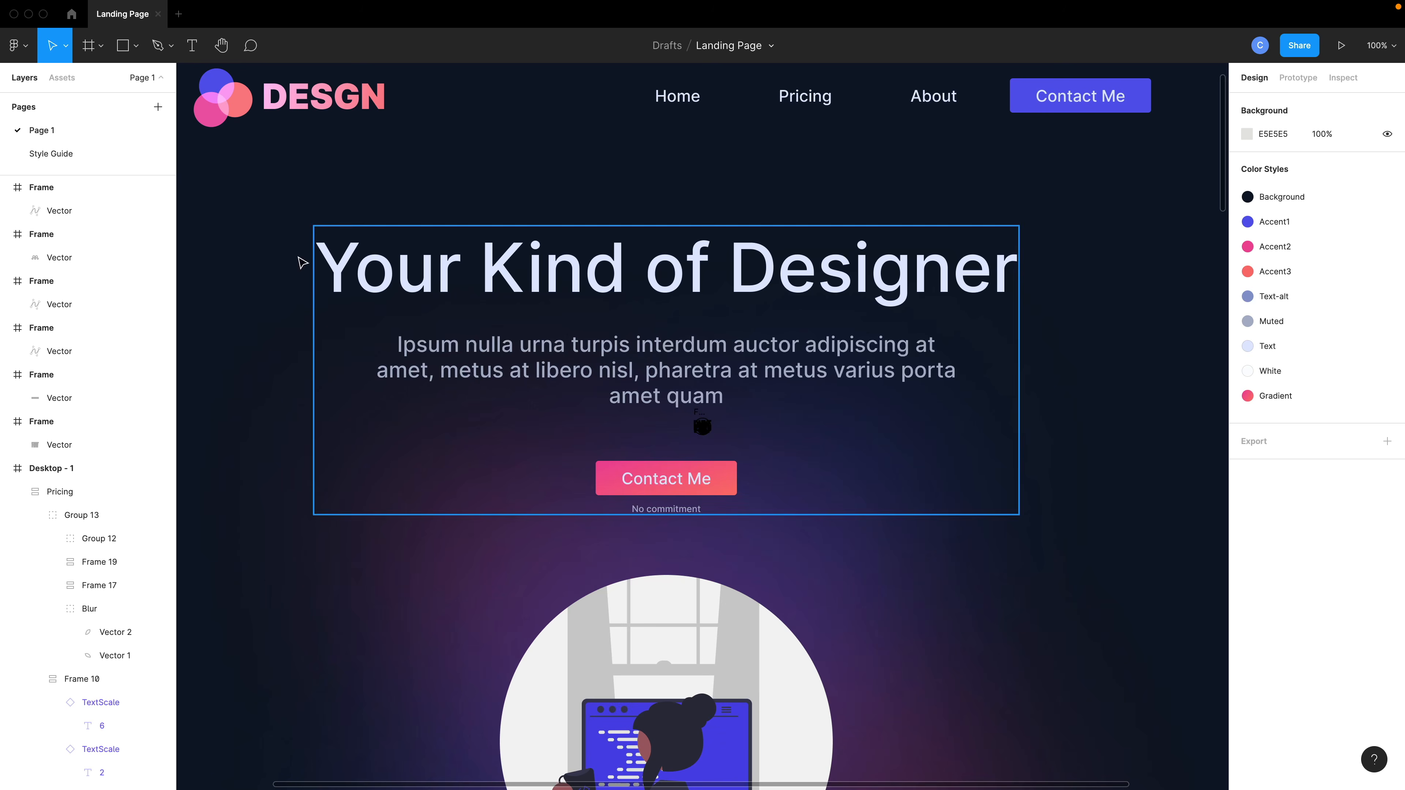
Select the six logo frames and move them below the pricing section.
left_click(110, 187)
left_click(41, 421, "shift")
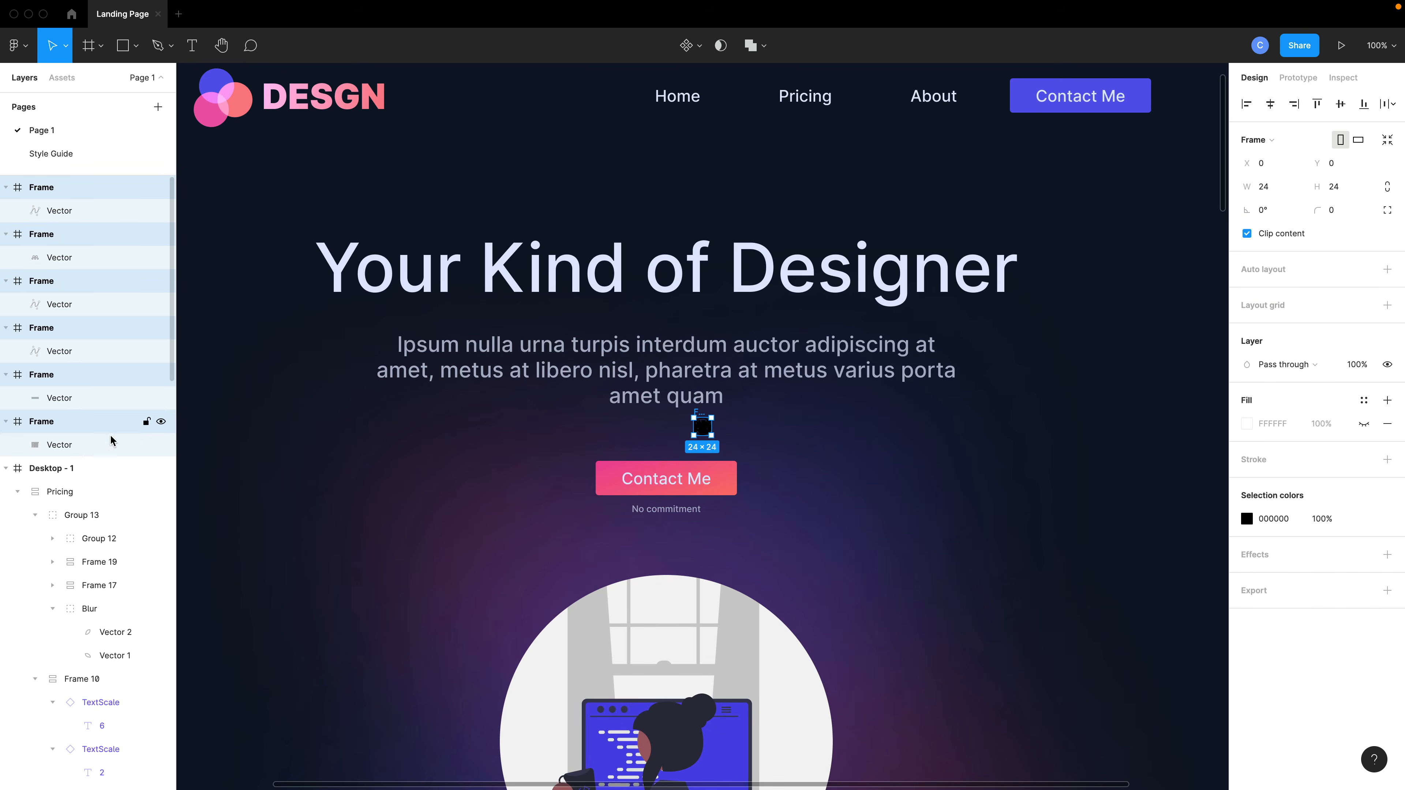
scroll(690, 459, "down", 2)
scroll(681, 446, "down", 1)
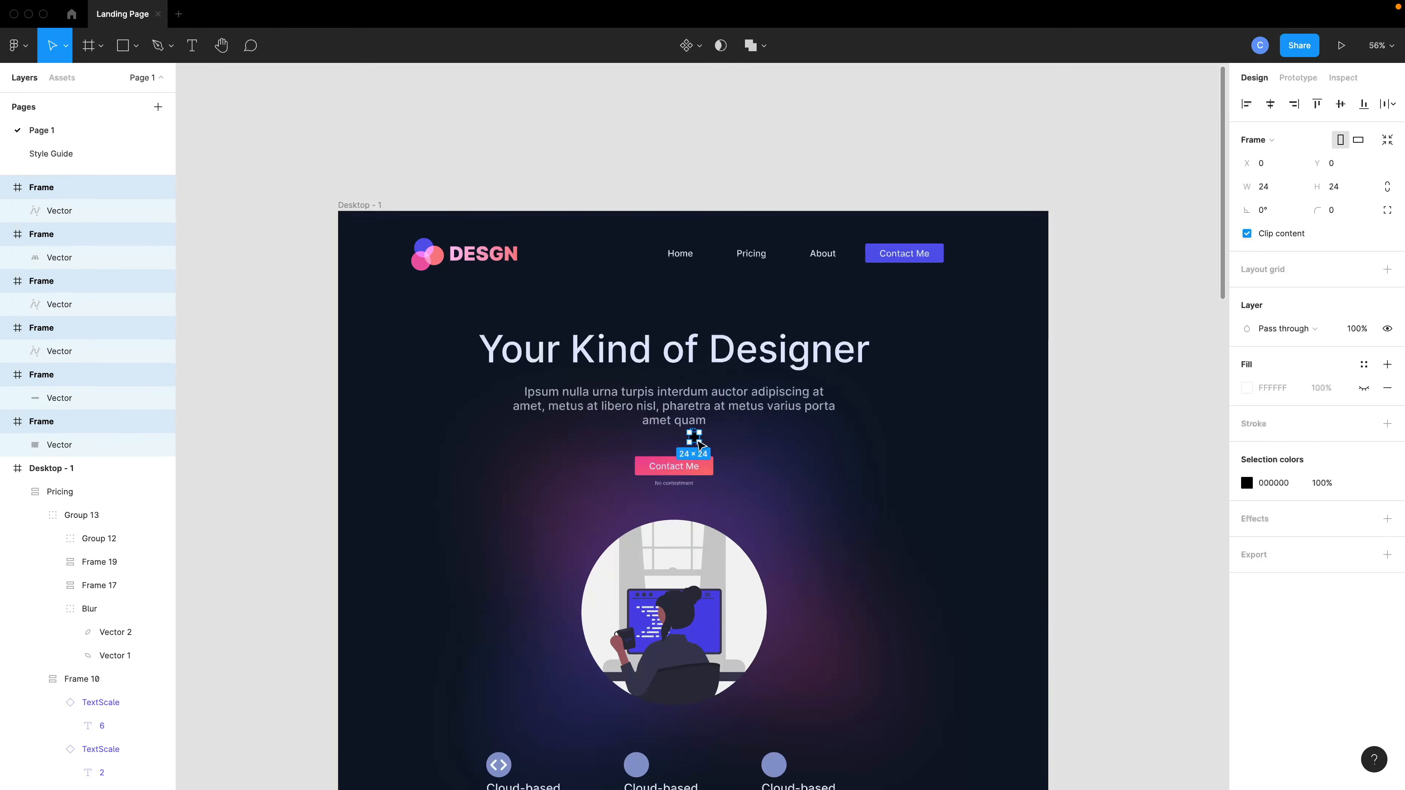
left_click_drag(695, 438, 691, 619)
scroll(723, 671, "down", 9)
scroll(727, 675, "down", 10)
scroll(691, 619, "up", 6)
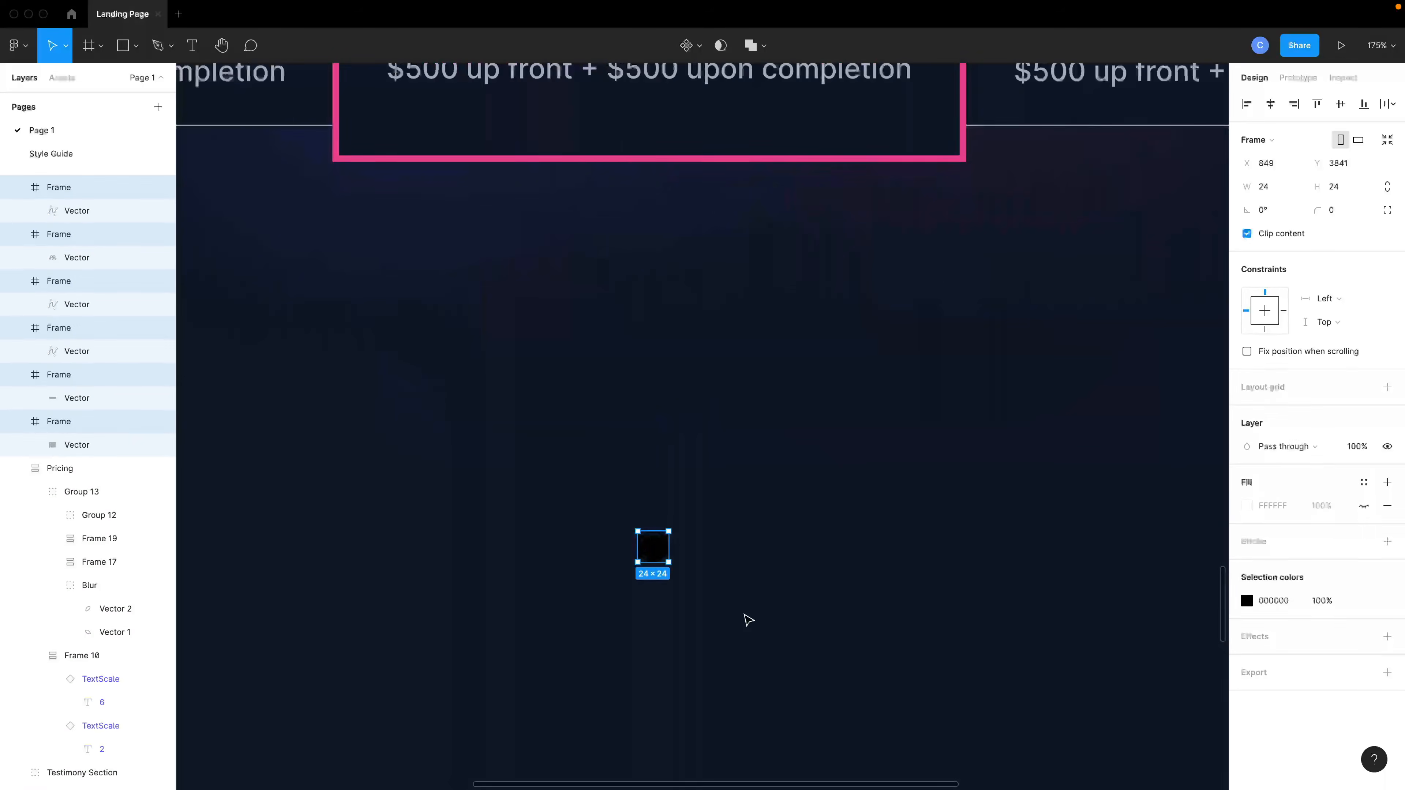
Set the logos' selection colour to the Text-alt colour style.
left_click(1363, 601)
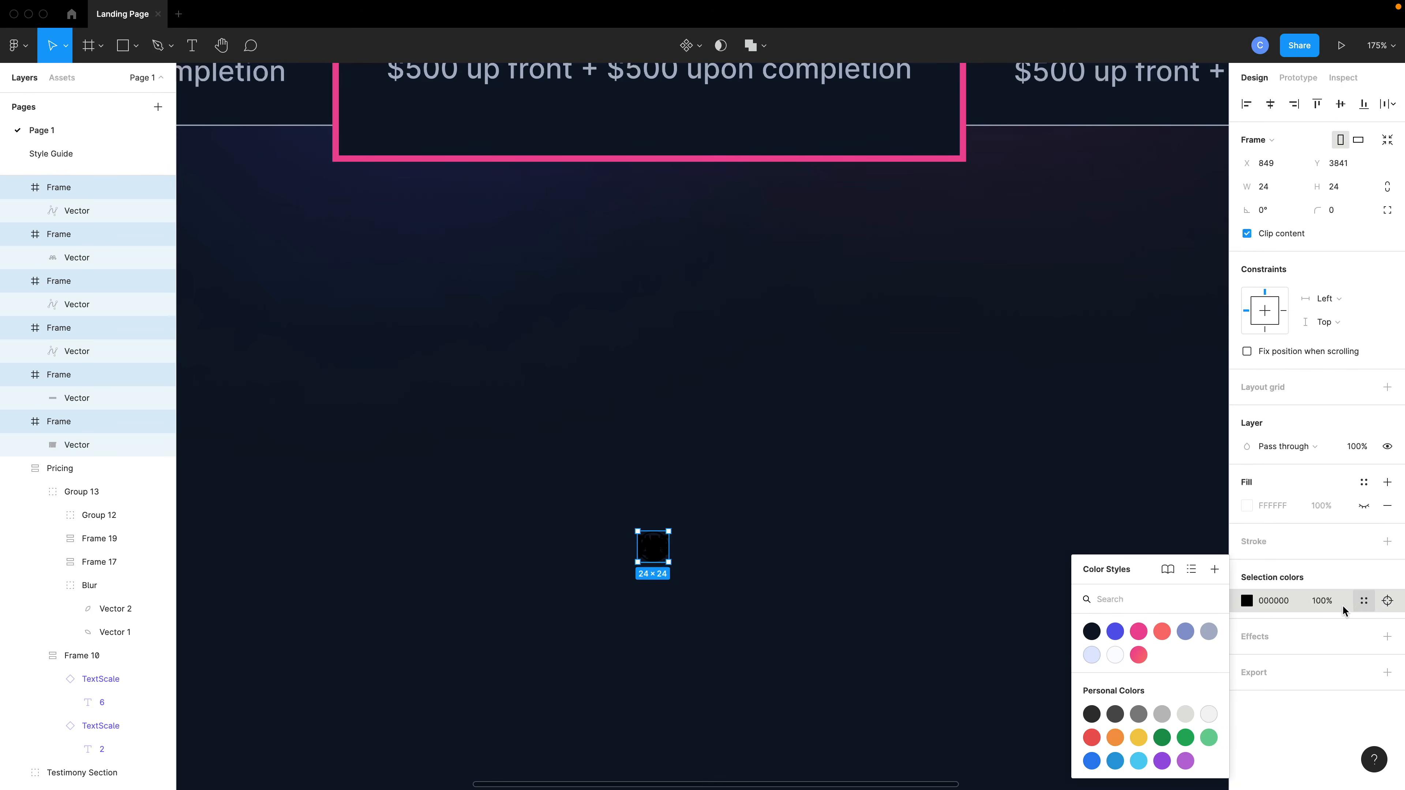
left_click(1090, 655)
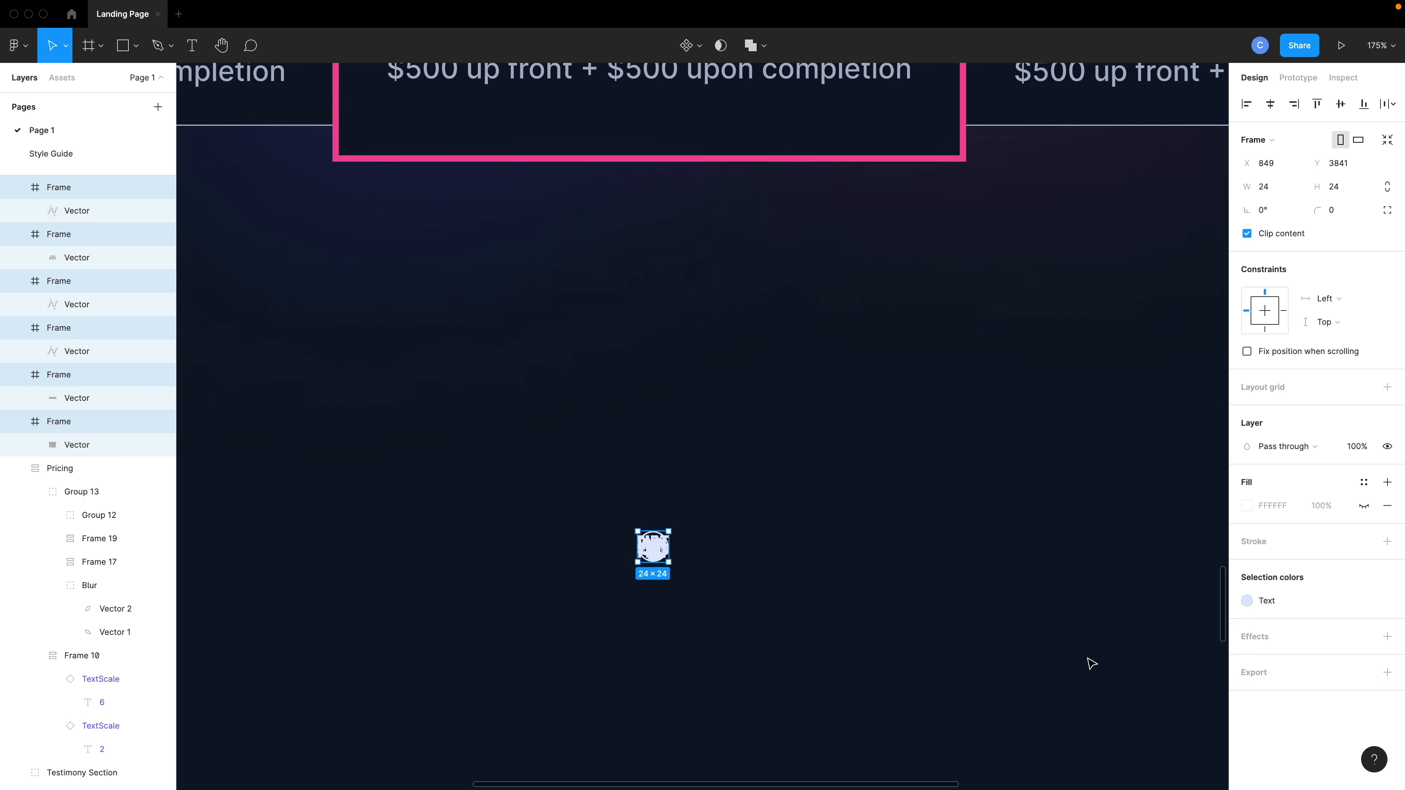
left_click(1247, 601)
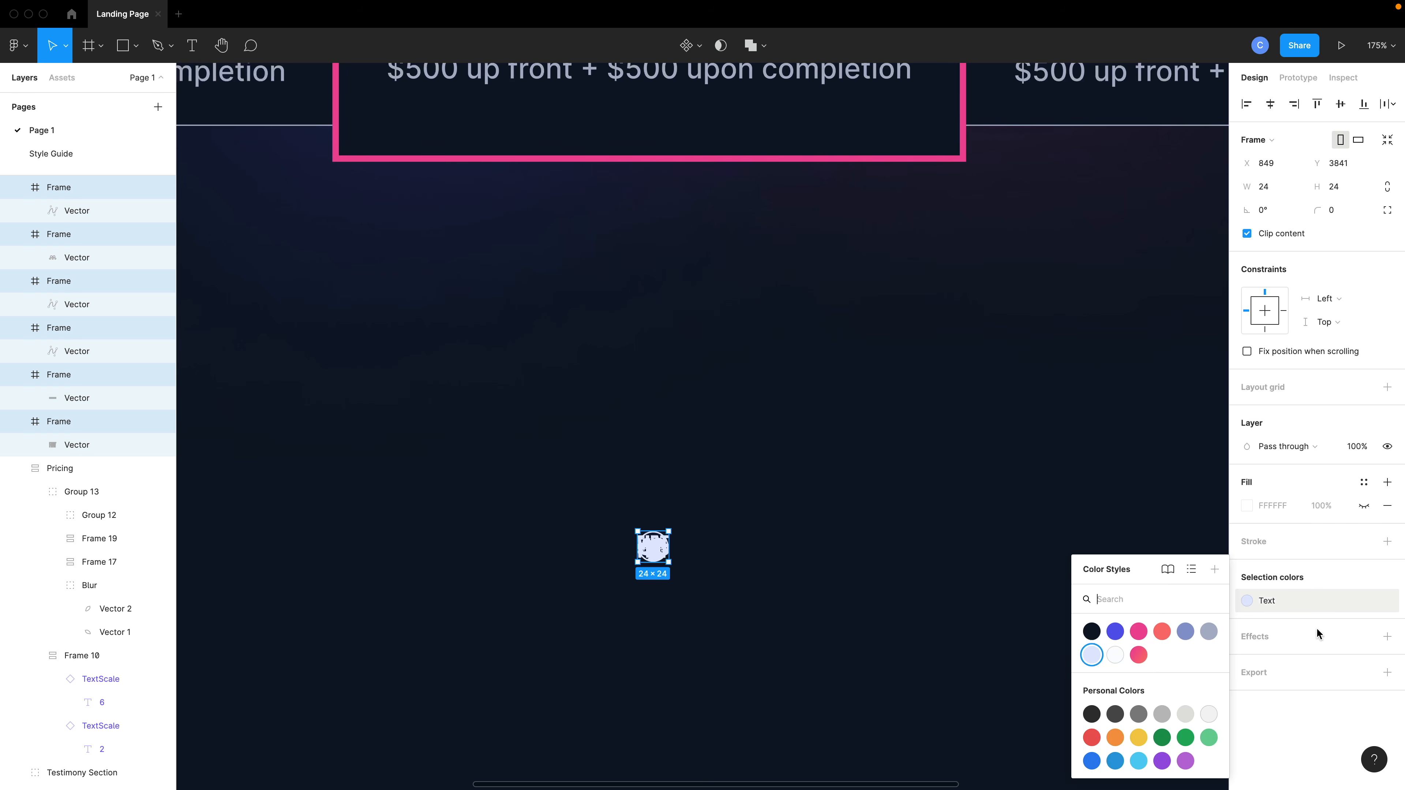
left_click(1209, 633)
left_click(1247, 601)
left_click(1185, 632)
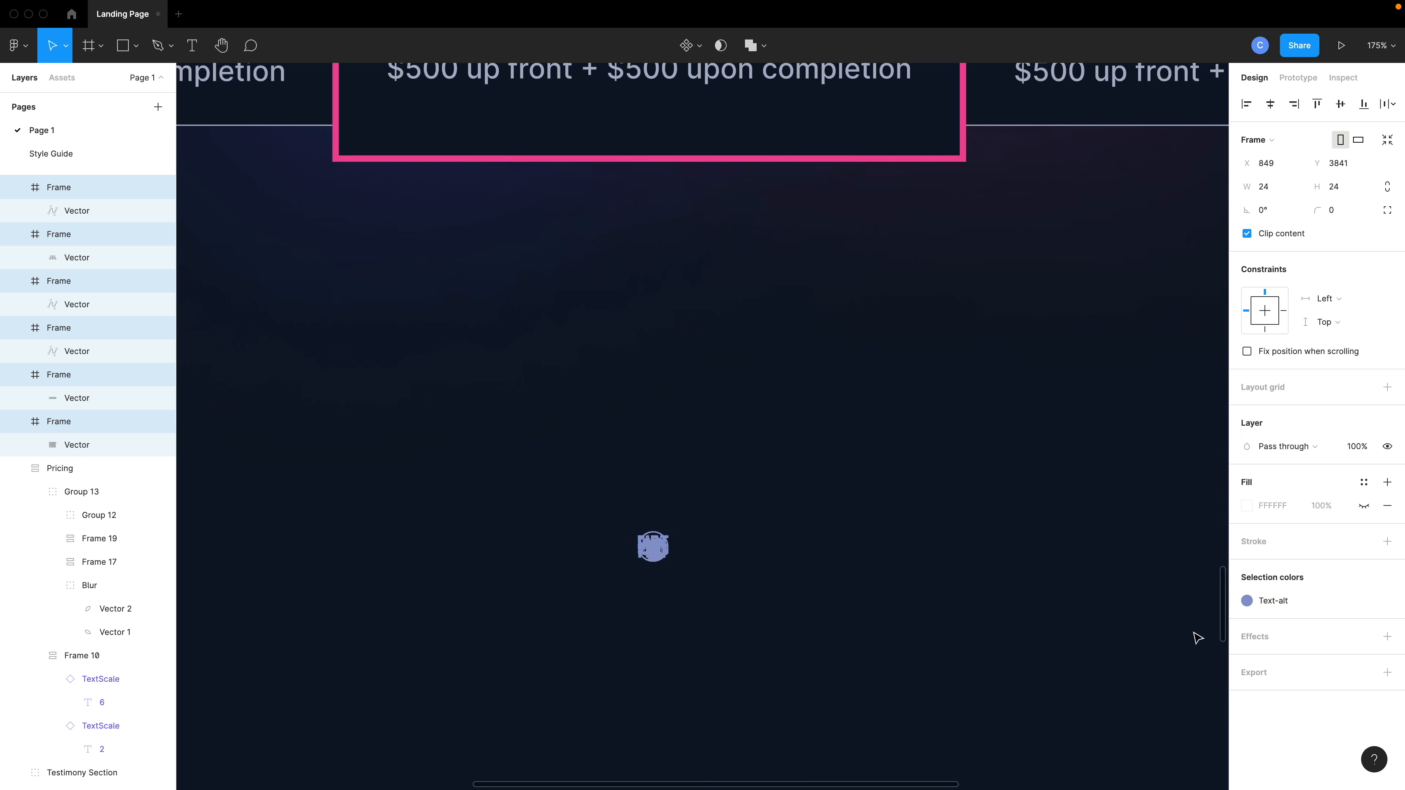
left_click(882, 631)
Select all six logo frames and wrap them in an auto layout frame.
left_click(631, 547)
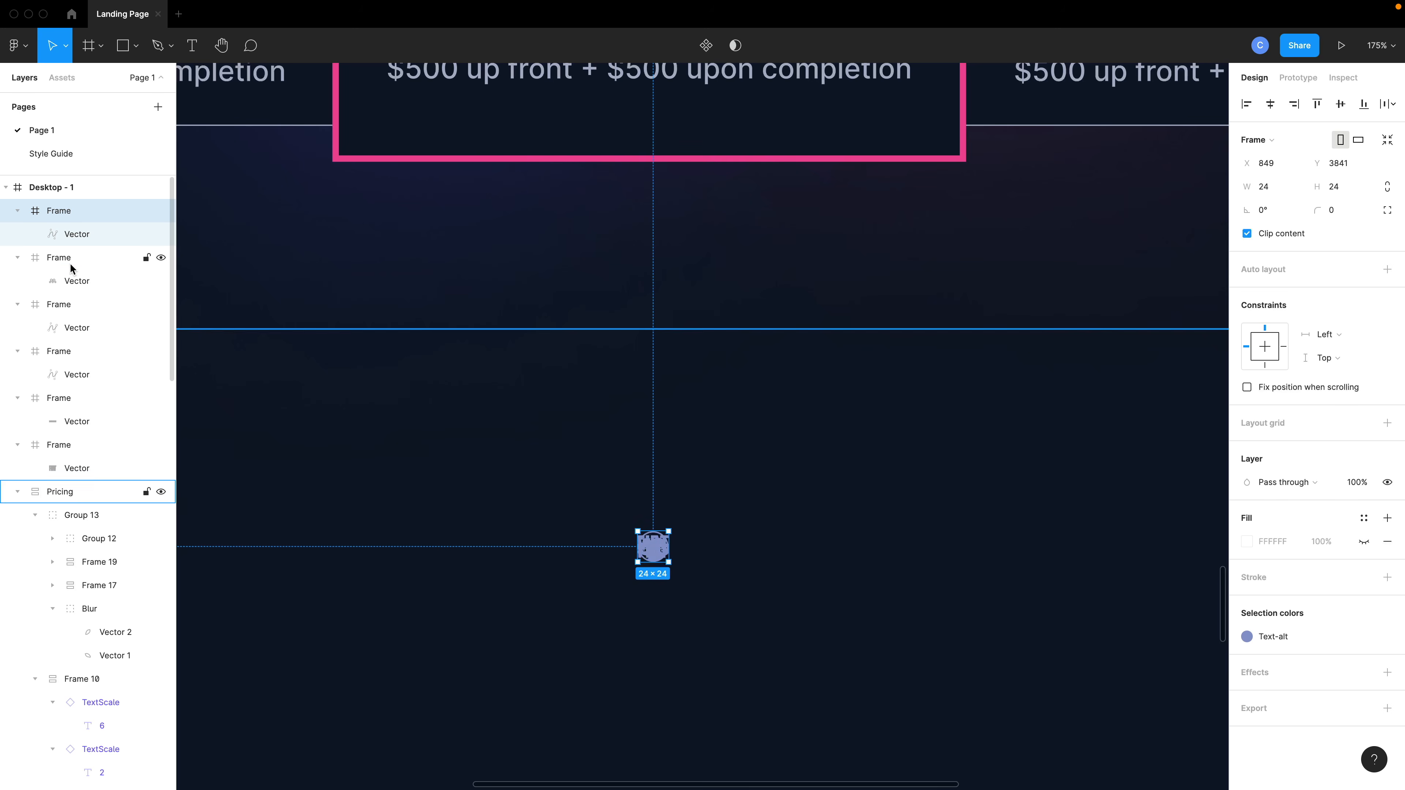
left_click(64, 446, "shift")
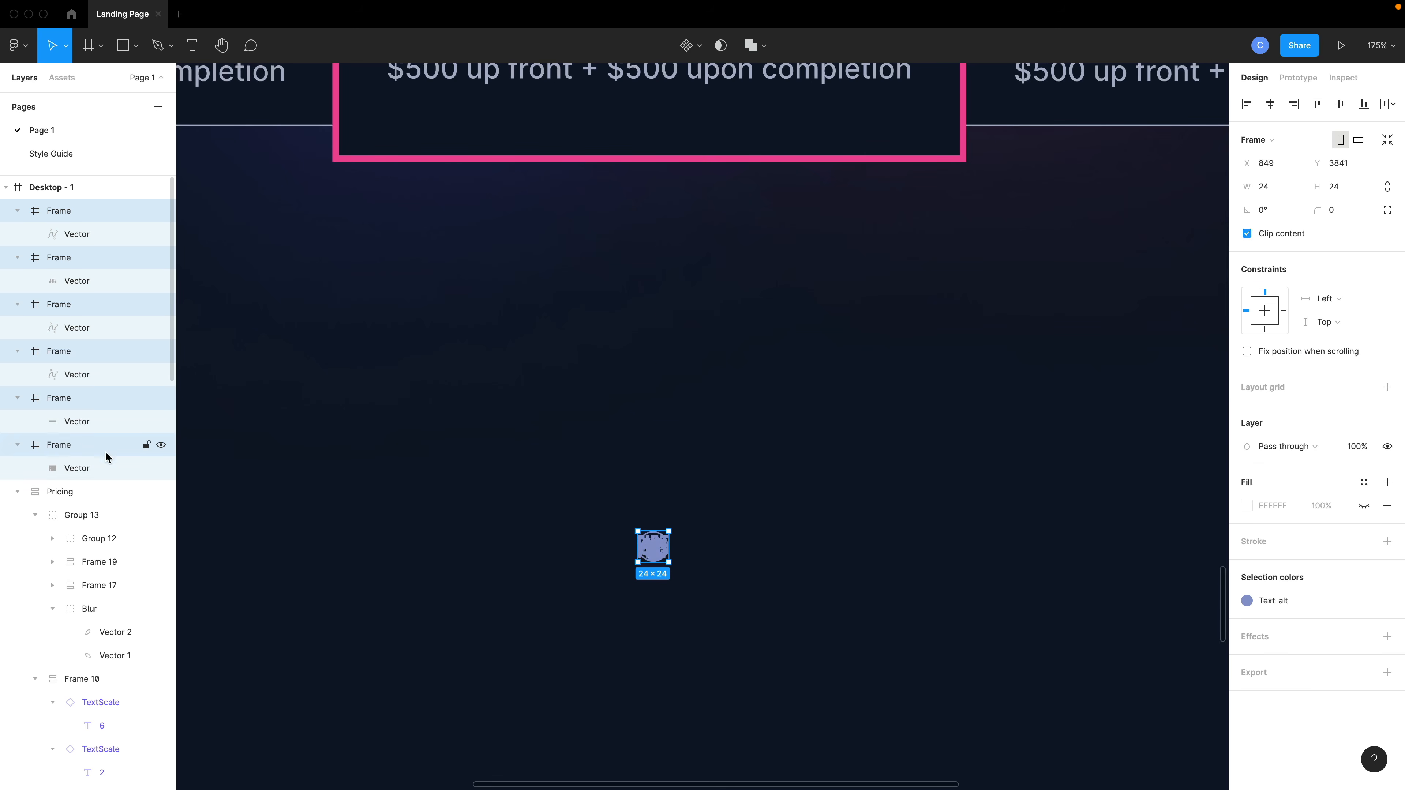
key("shift+a")
scroll(721, 568, "up", 5)
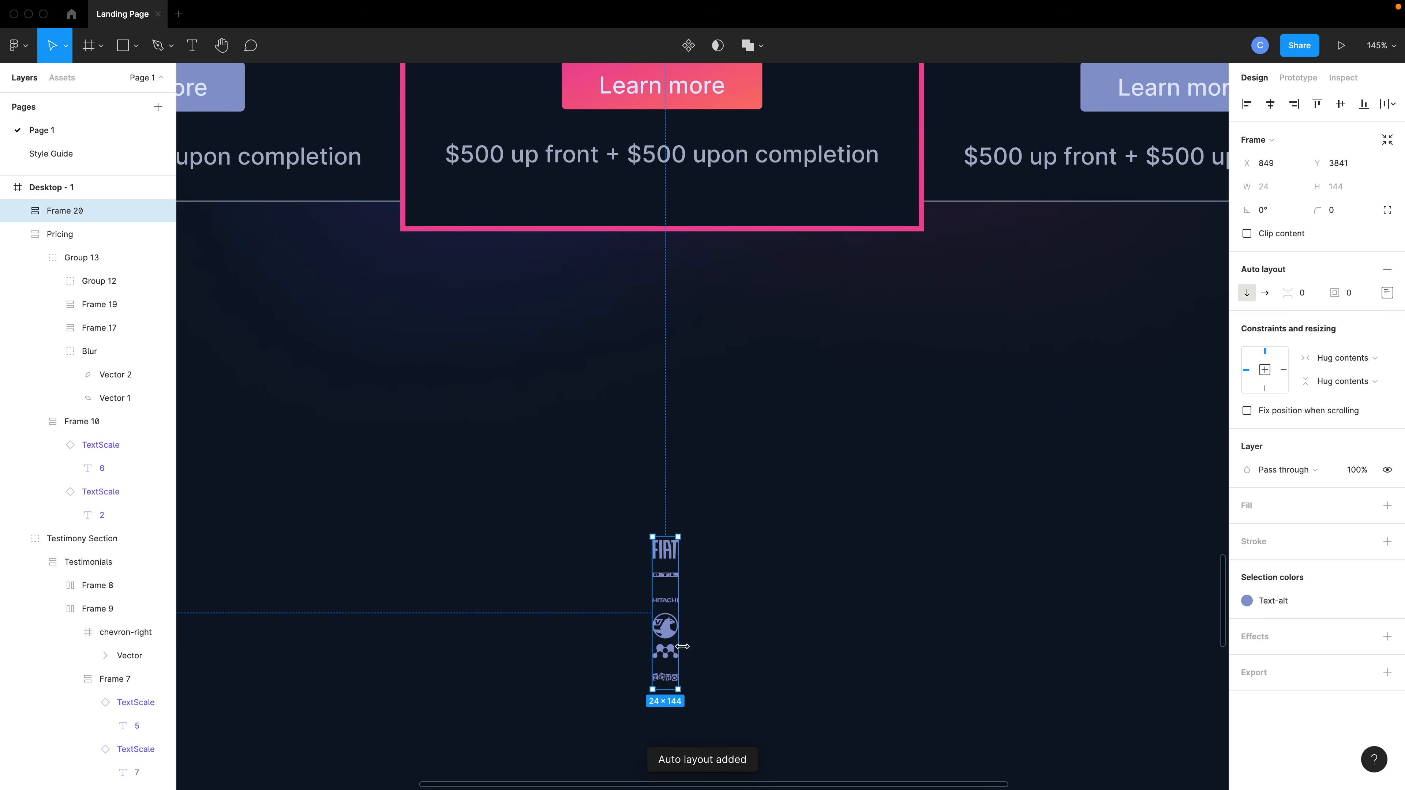
scroll(686, 653, "up", 5)
scroll(686, 653, "down", 5)
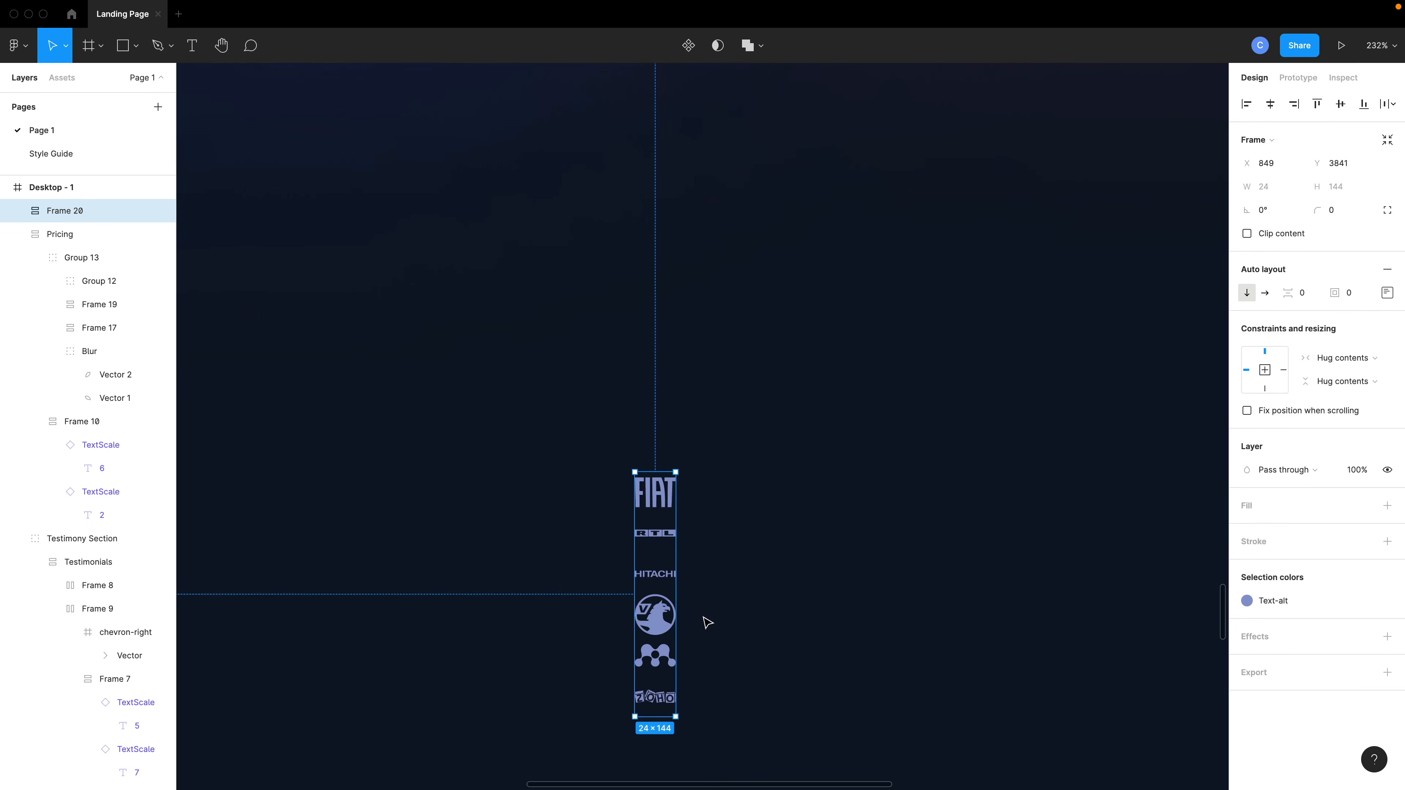
Make the logo auto layout horizontal with 36 spacing between items.
left_click(1264, 294)
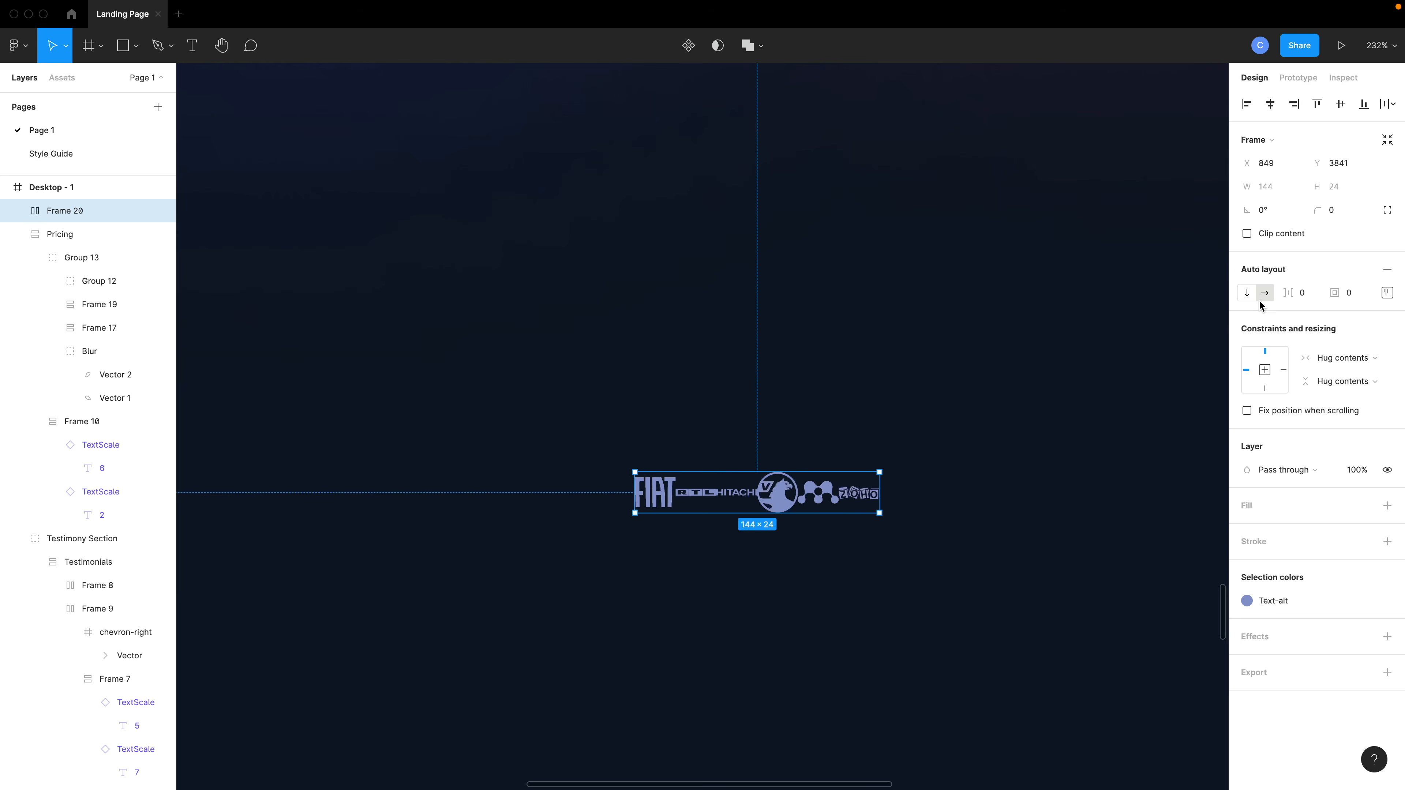
left_click_drag(1287, 294, 1339, 294)
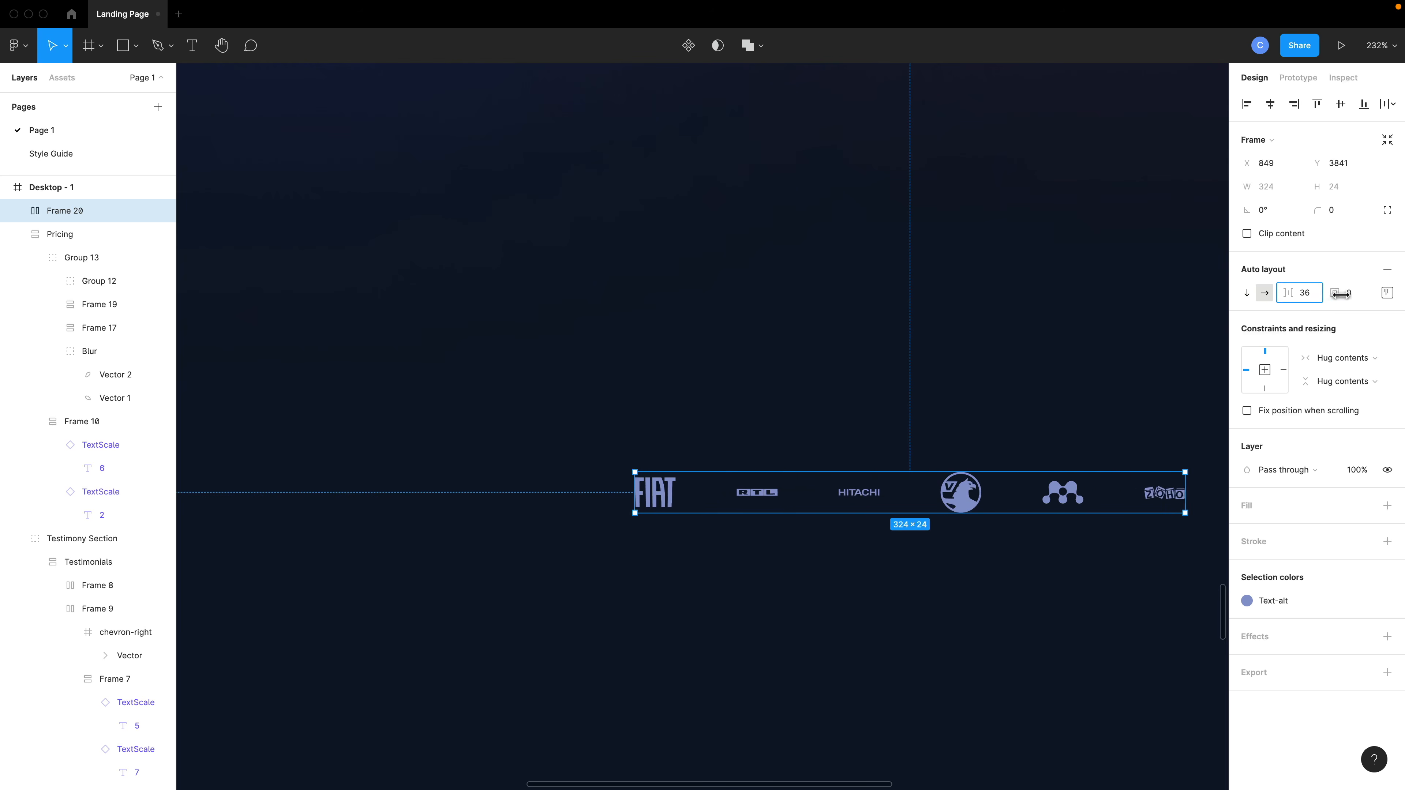
scroll(885, 472, "down", 3)
scroll(885, 472, "down", 2)
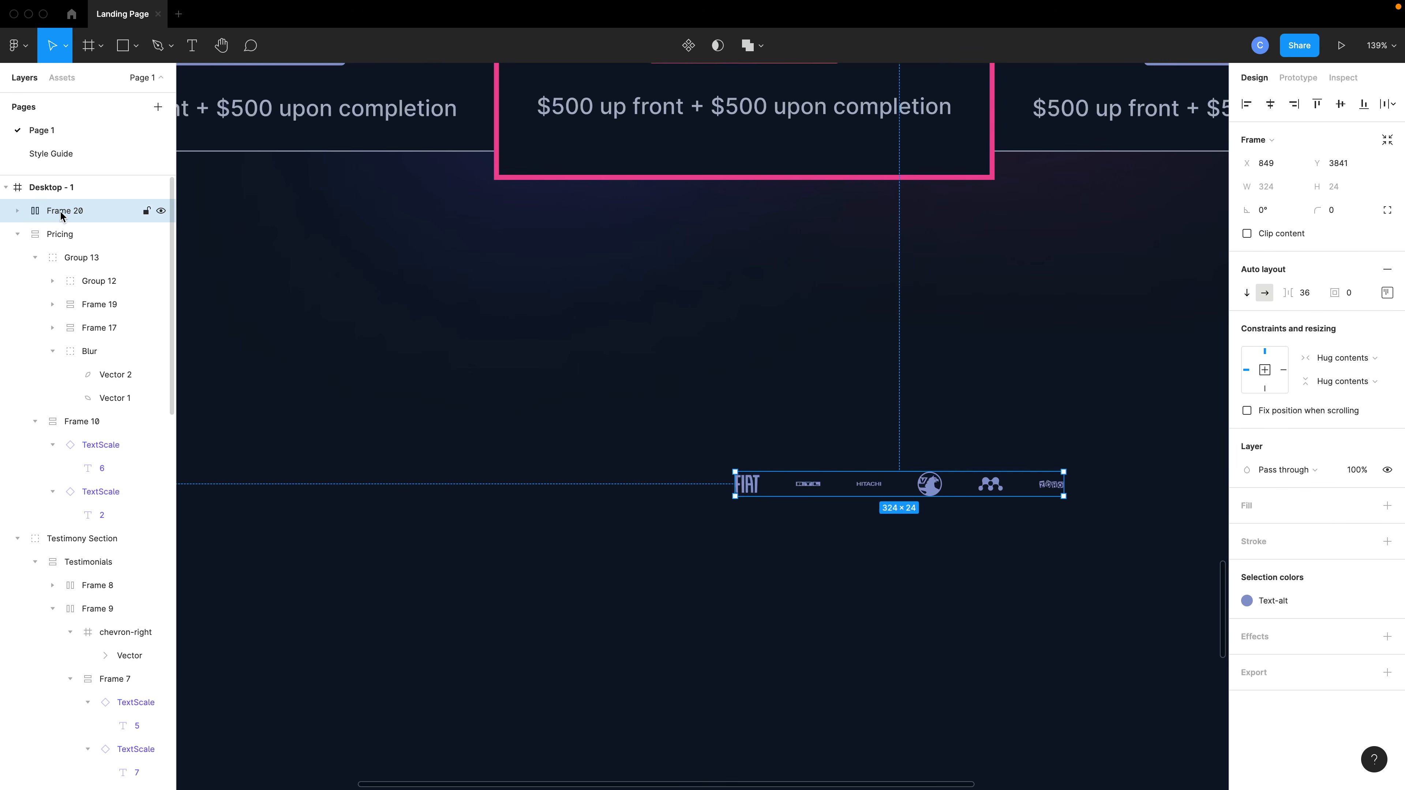
Select the six logo frames inside Frame 20 and scale them up to 68 × 68.
left_click(21, 211)
left_click(77, 233)
left_click(77, 281, "shift")
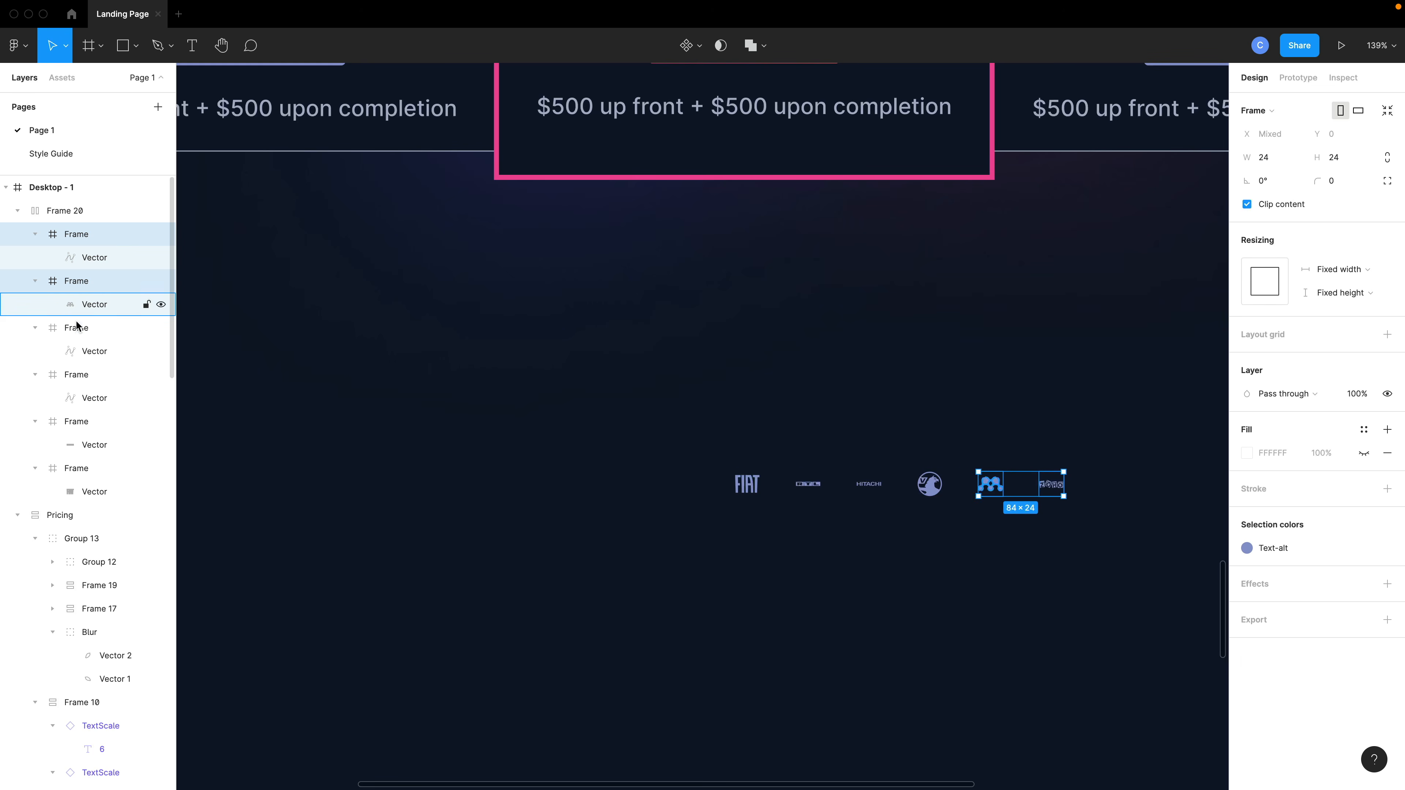
left_click(76, 327, "shift")
left_click(76, 375, "shift")
left_click(77, 421, "shift")
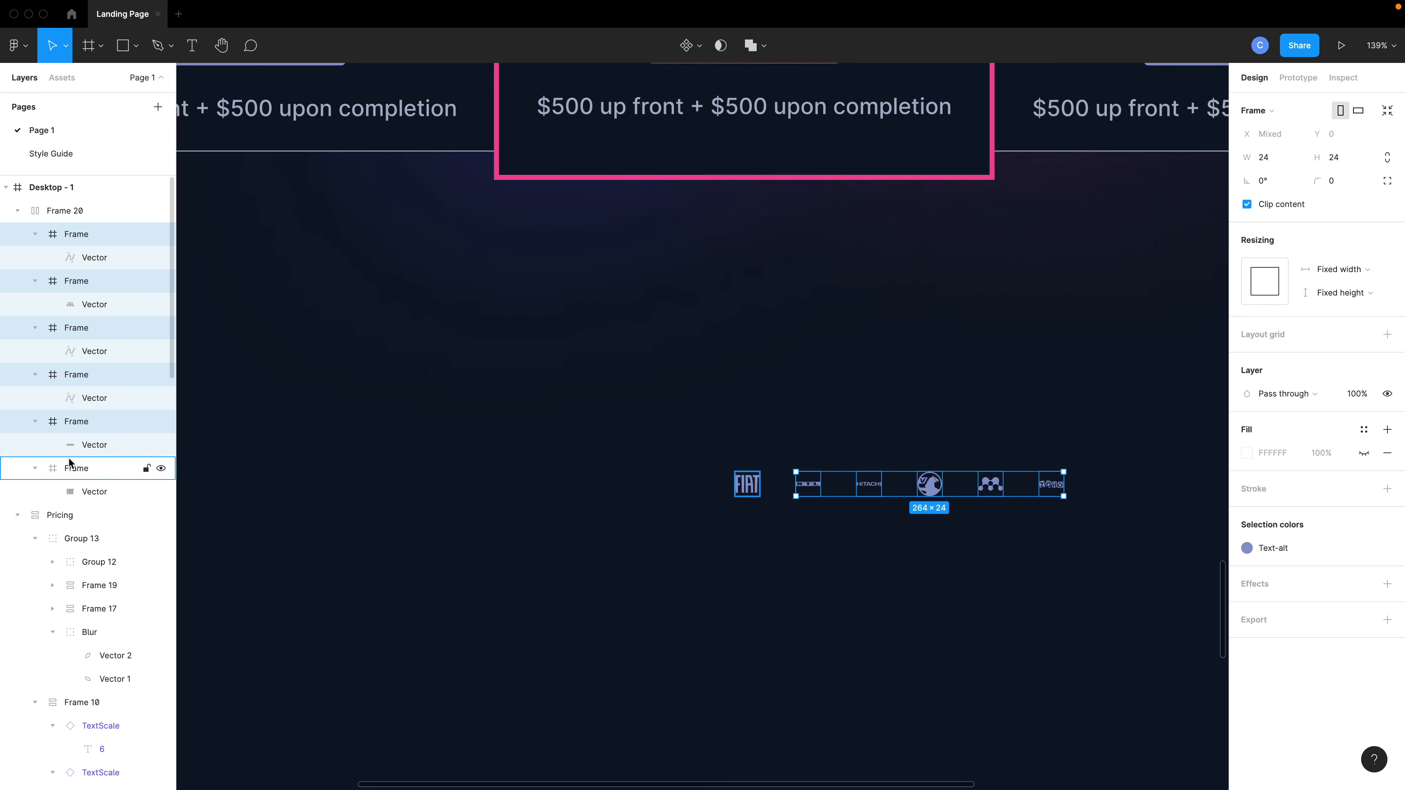
left_click(76, 468, "shift")
left_click_drag(719, 502, 663, 552)
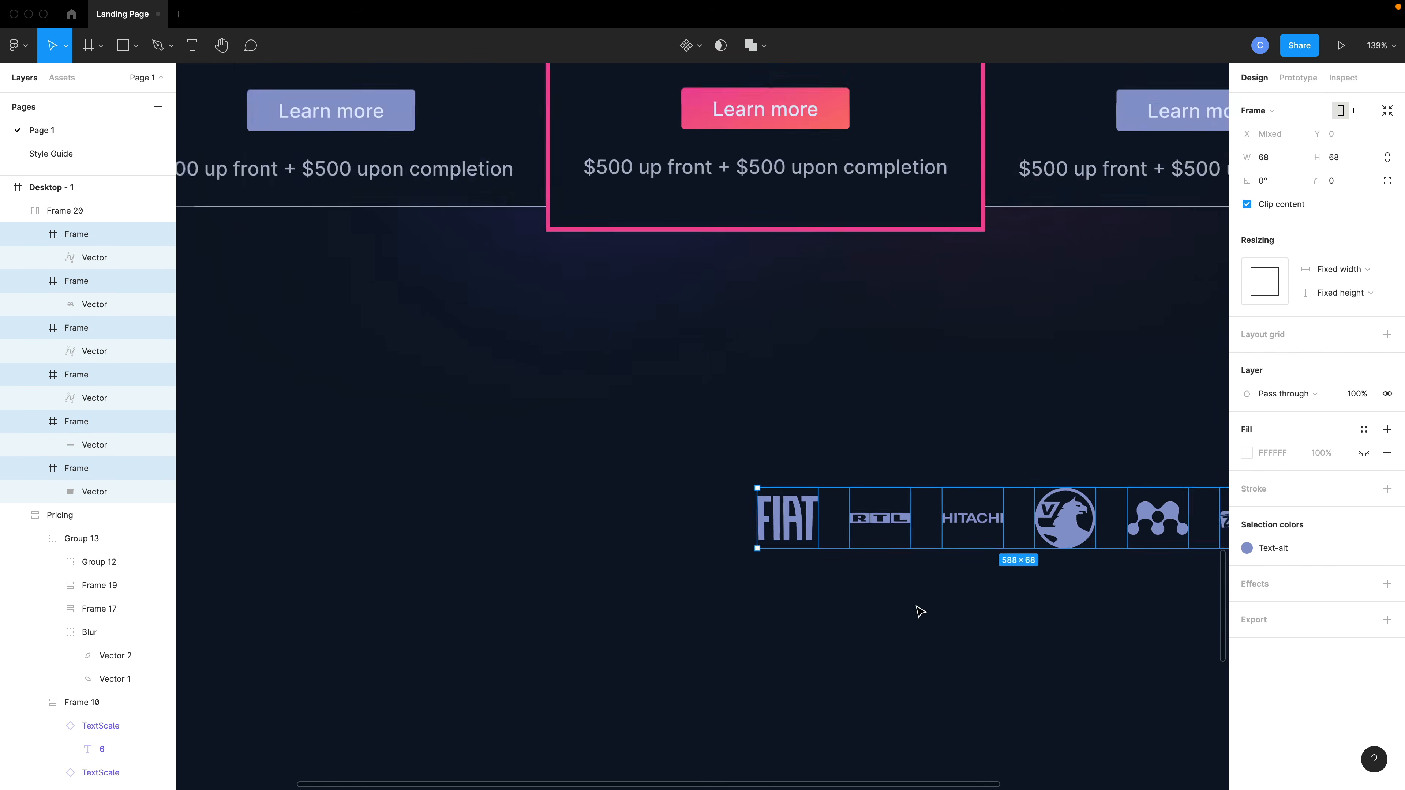
left_click(935, 621)
Move the Frame 20 logo row up, centred just below the pricing cards.
left_click(83, 210)
scroll(980, 555, "right", 3)
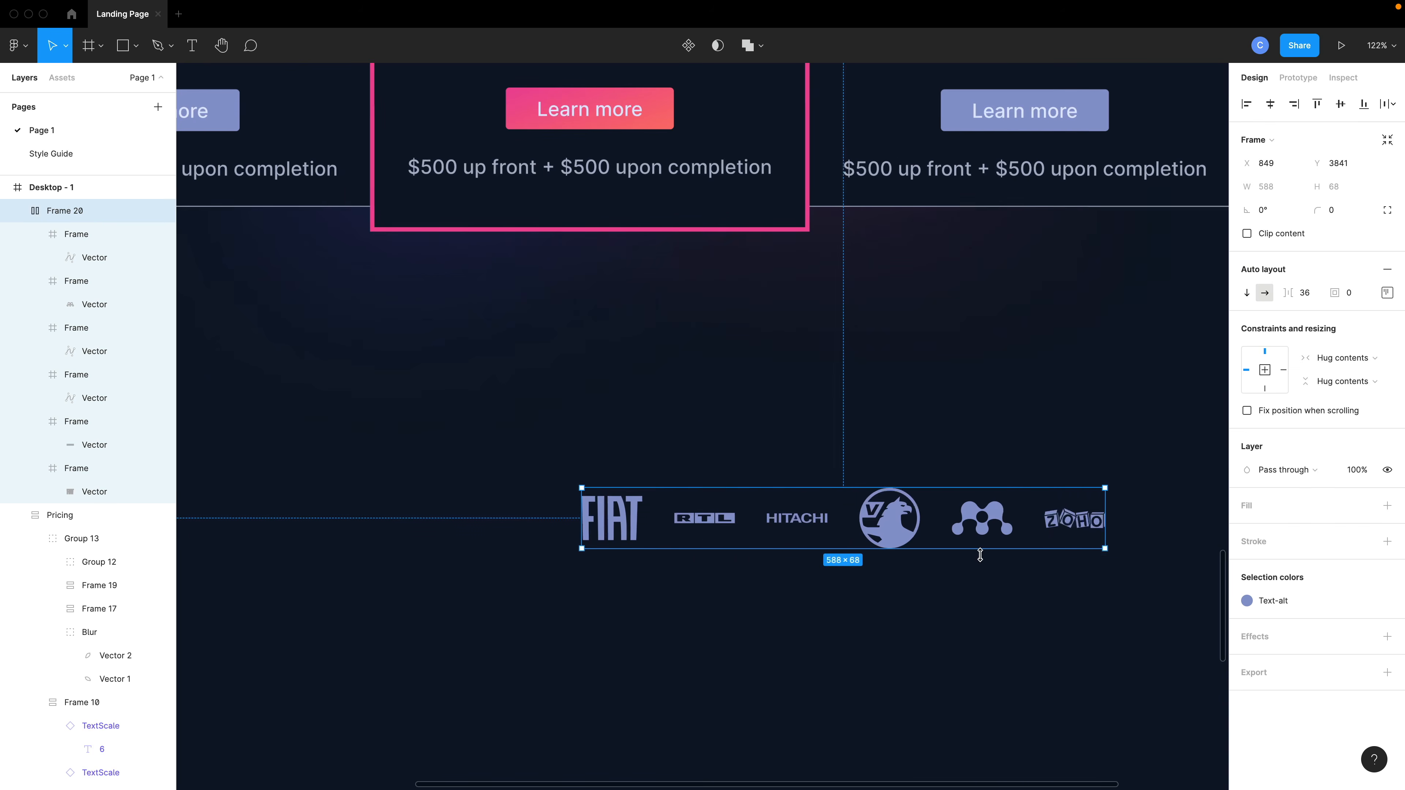
left_click_drag(919, 541, 666, 457)
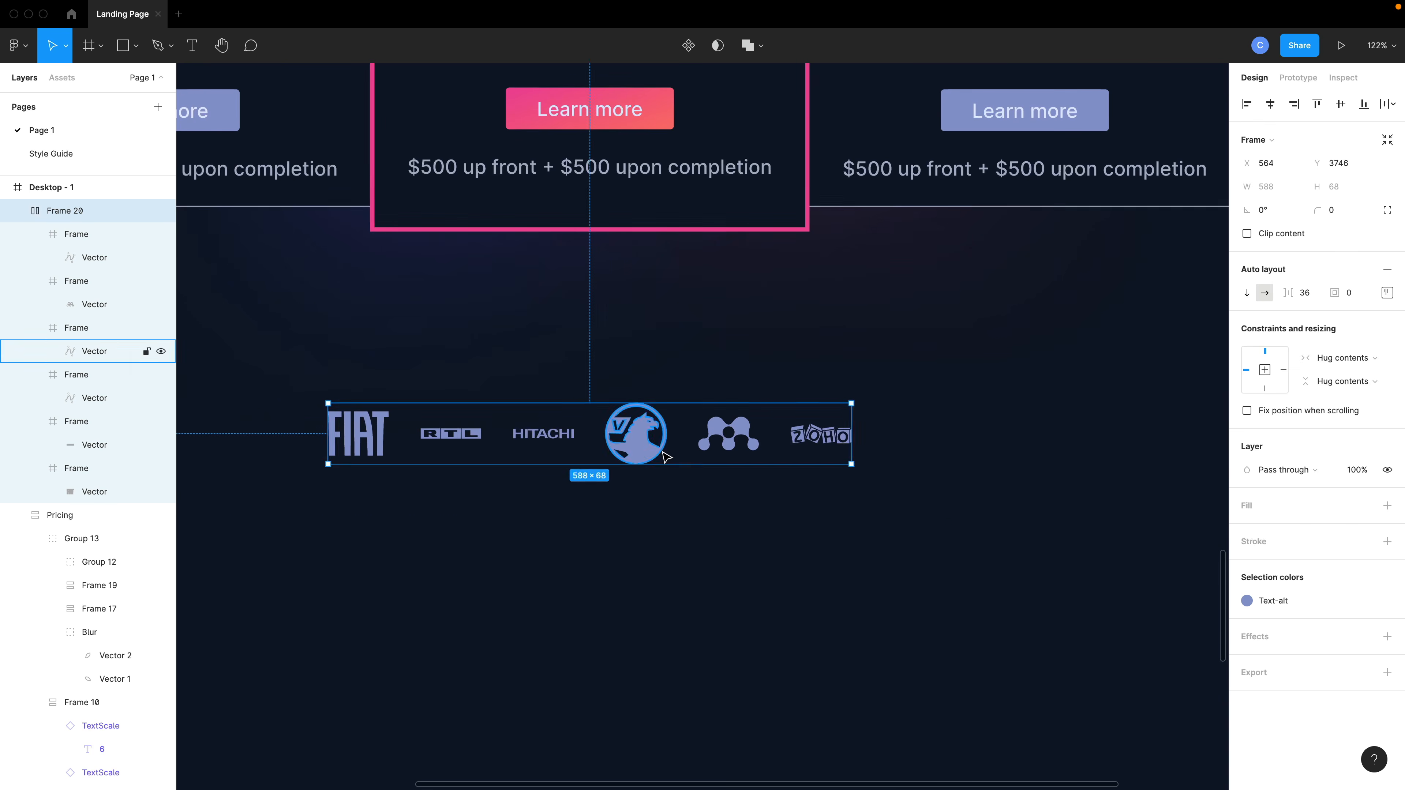
Move the logo row down a little further below the pricing cards.
scroll(666, 456, "down", 2)
scroll(727, 443, "left", 3)
scroll(744, 393, "up", 3)
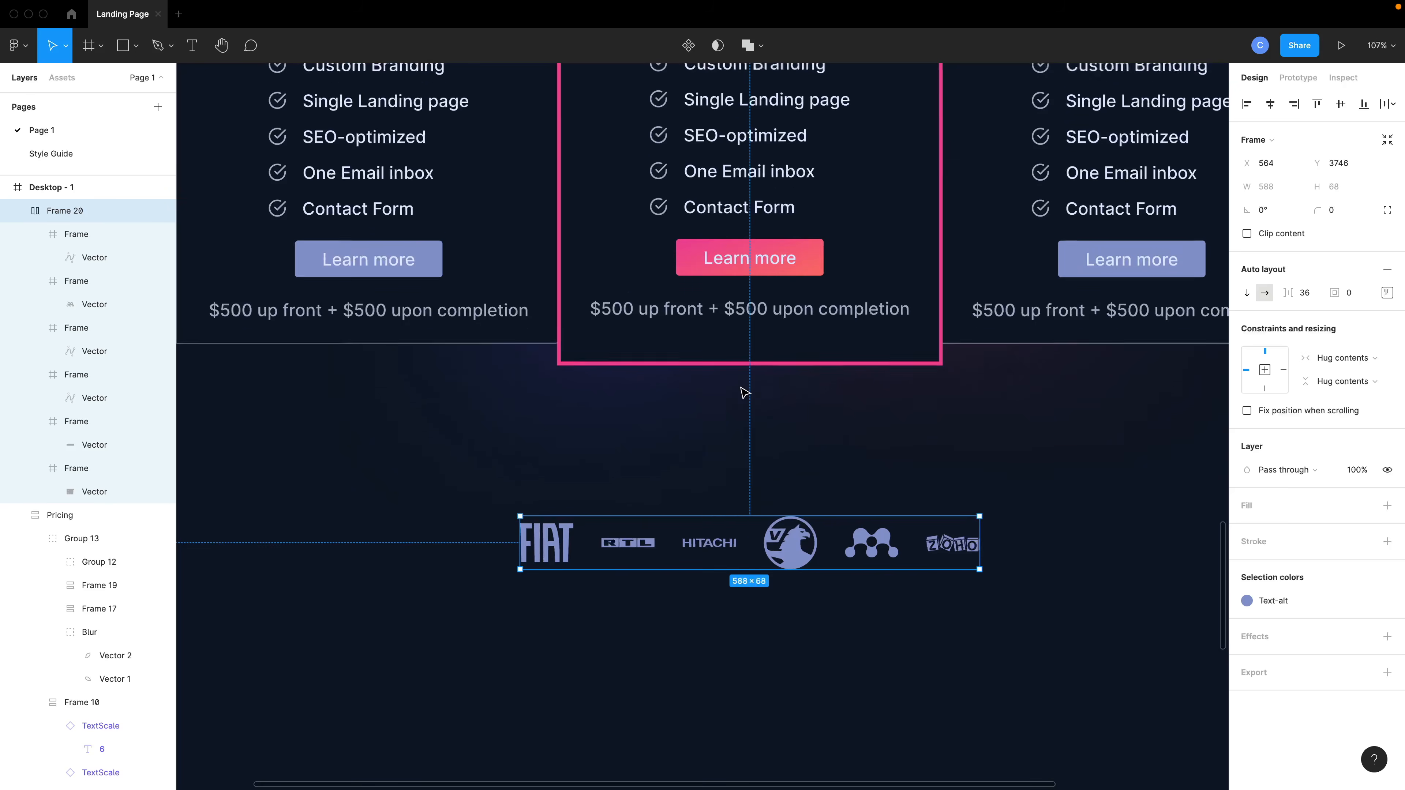
scroll(744, 393, "up", 1)
scroll(746, 392, "down", 4)
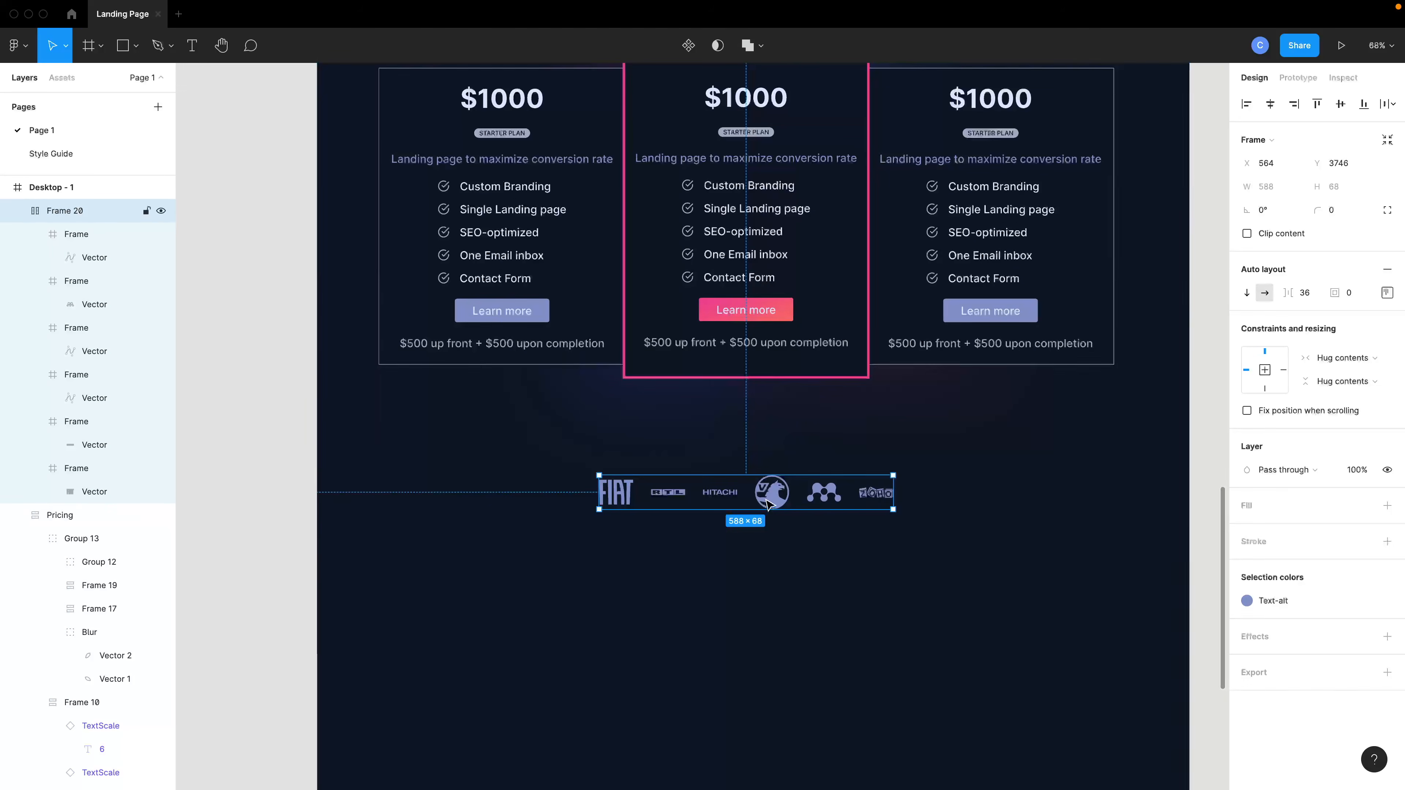
left_click_drag(770, 510, 777, 551)
Duplicate the "A Price for Everyone" heading and place the copy just above the logo row.
scroll(776, 551, "up", 3)
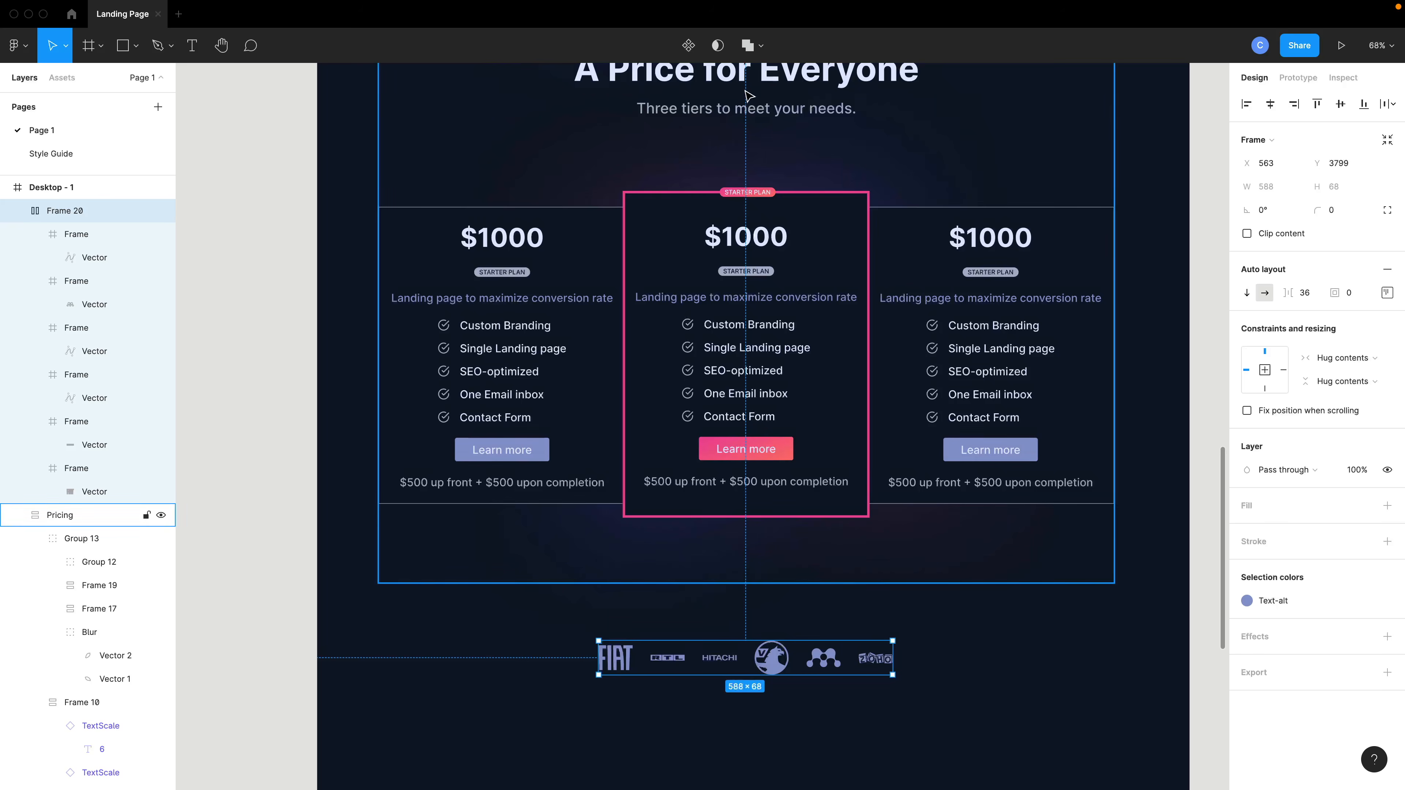
left_click(755, 86)
left_click(755, 86)
left_click_drag(762, 83, 756, 611)
scroll(756, 611, "down", 2)
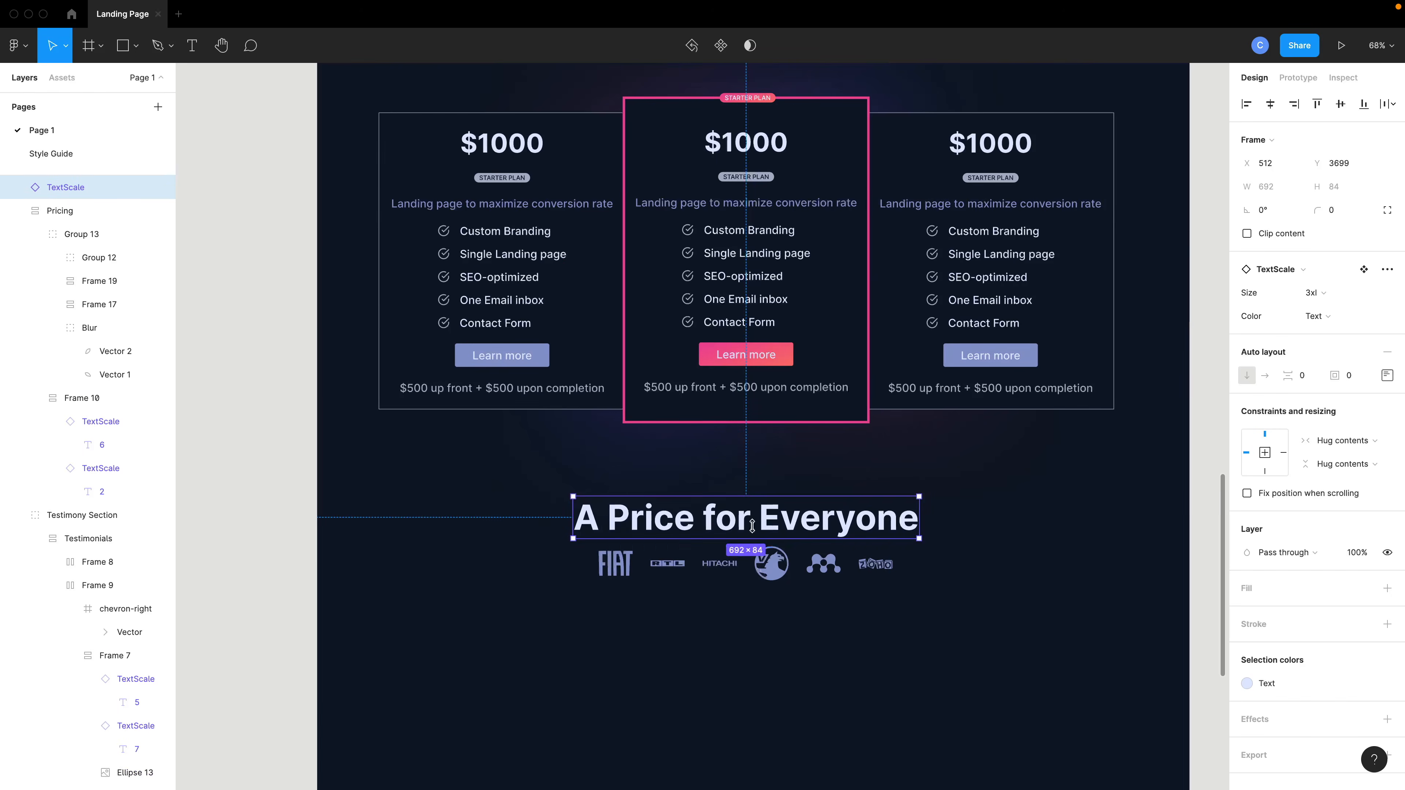
left_click_drag(753, 519, 746, 527)
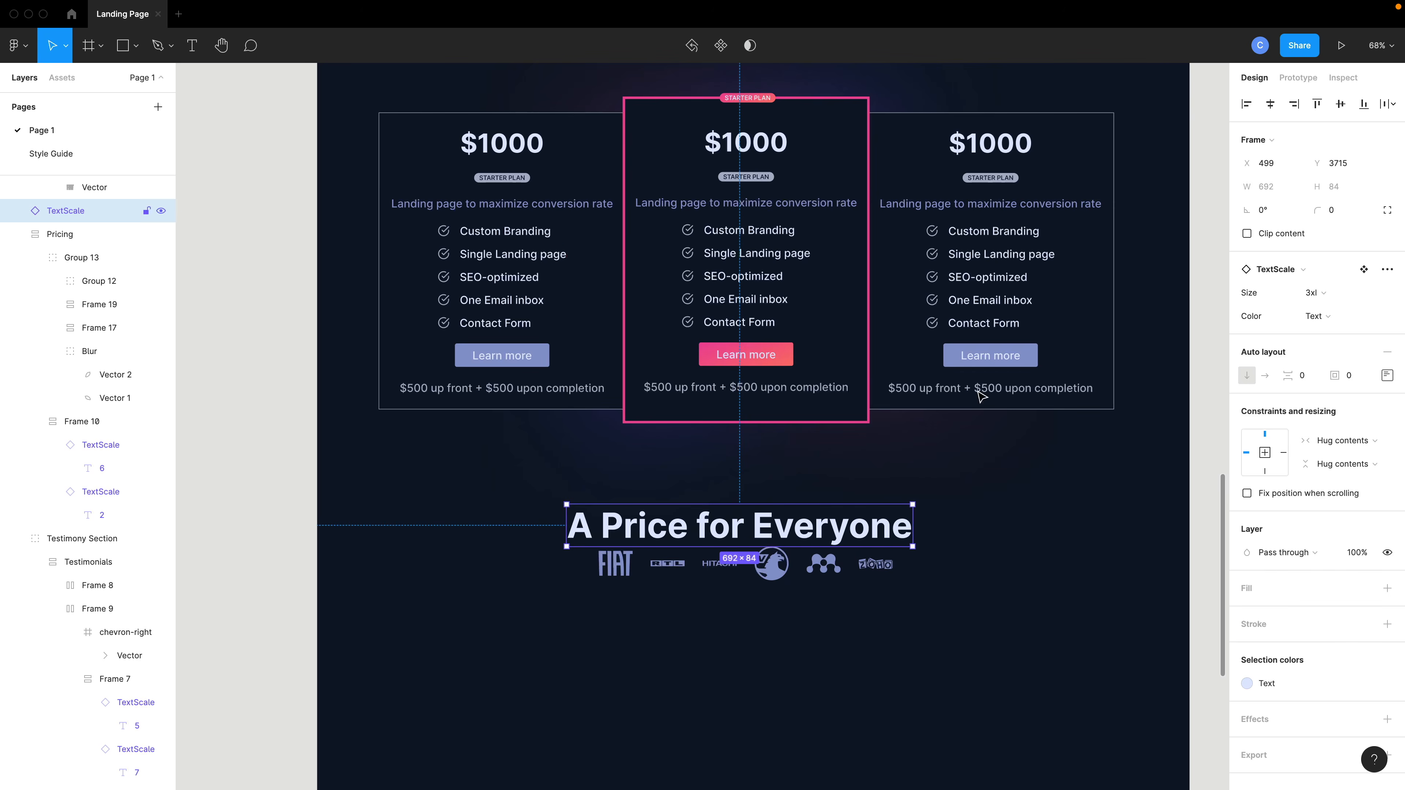
Set the copied heading to size 2xl, replace its text with Happy Clients, and centre it above the logos.
left_click(1315, 293)
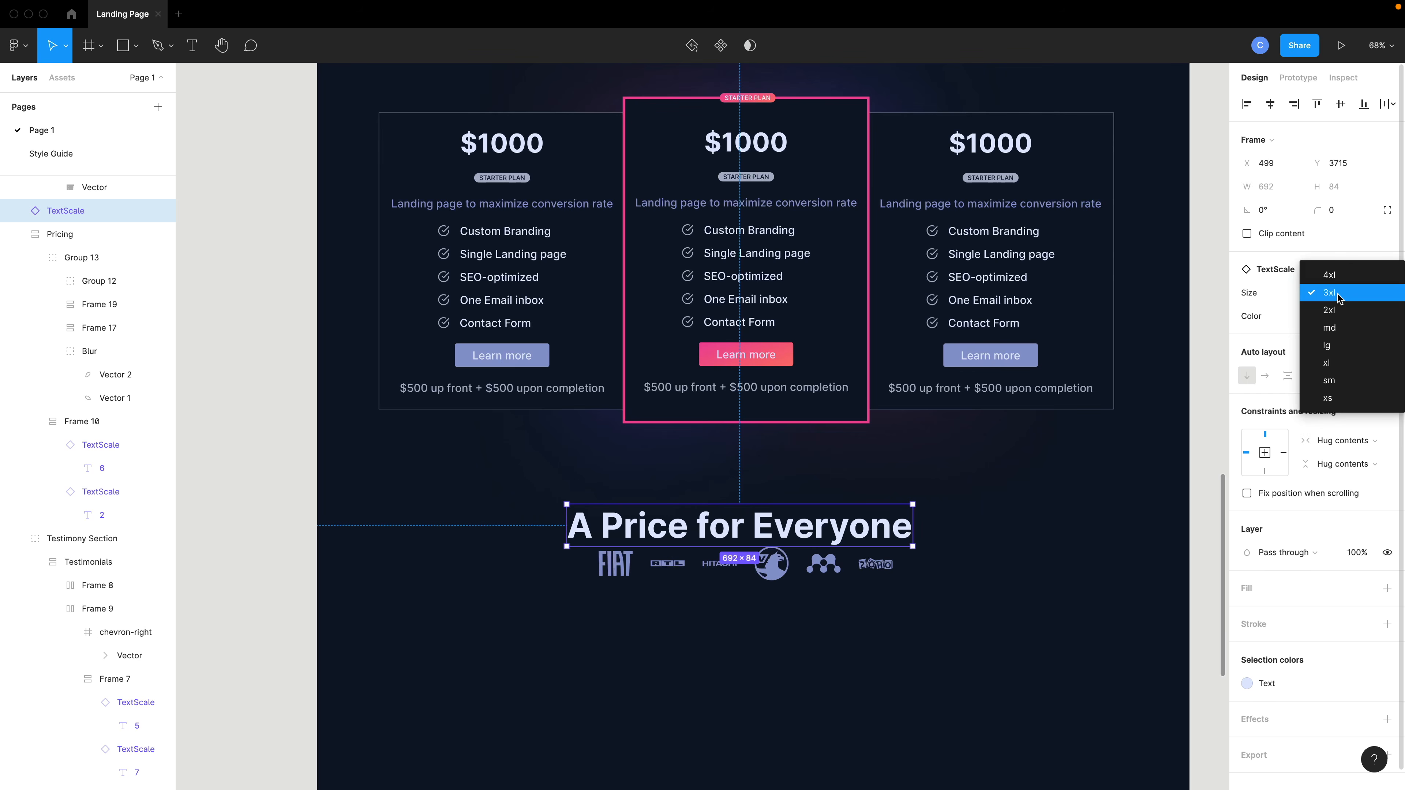
left_click(1351, 316)
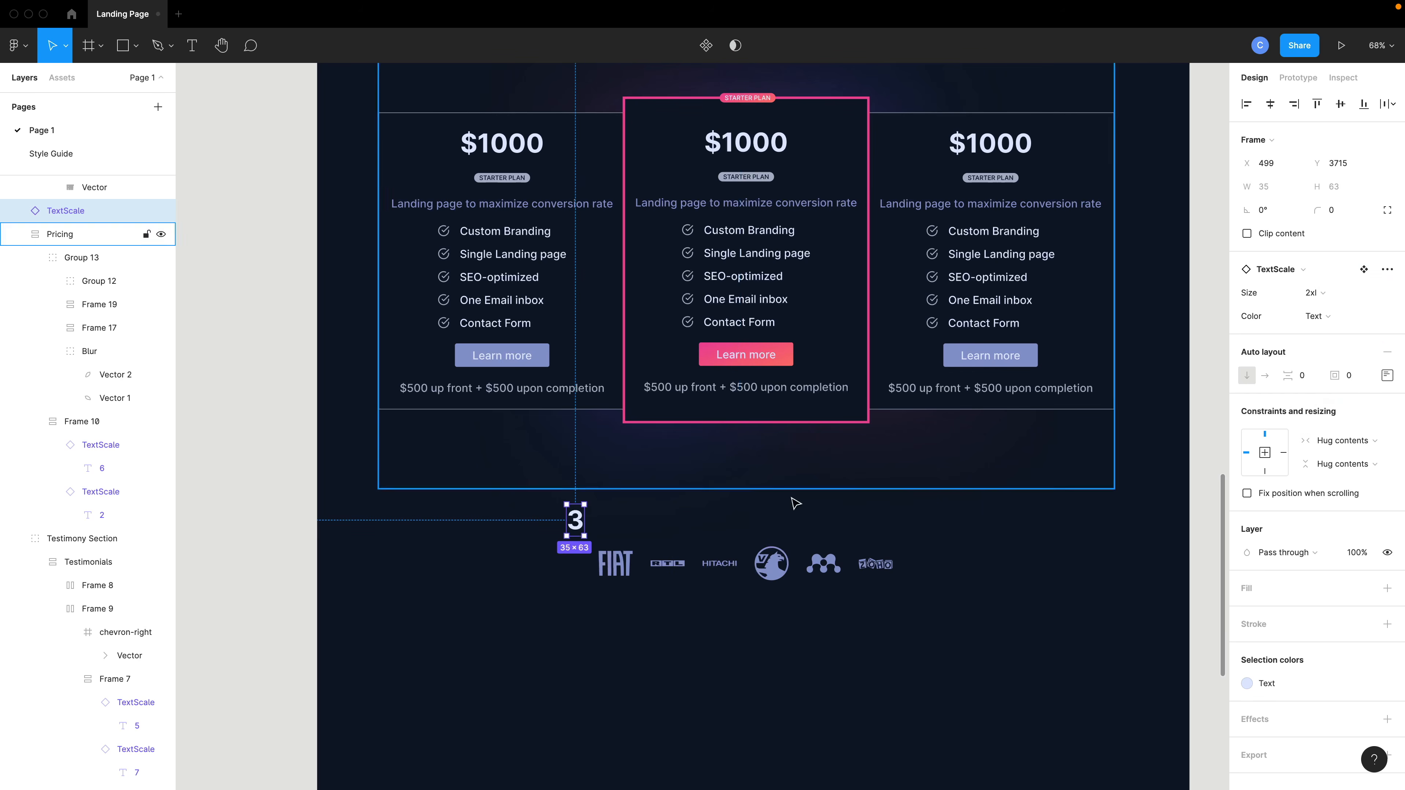
double_click(575, 529)
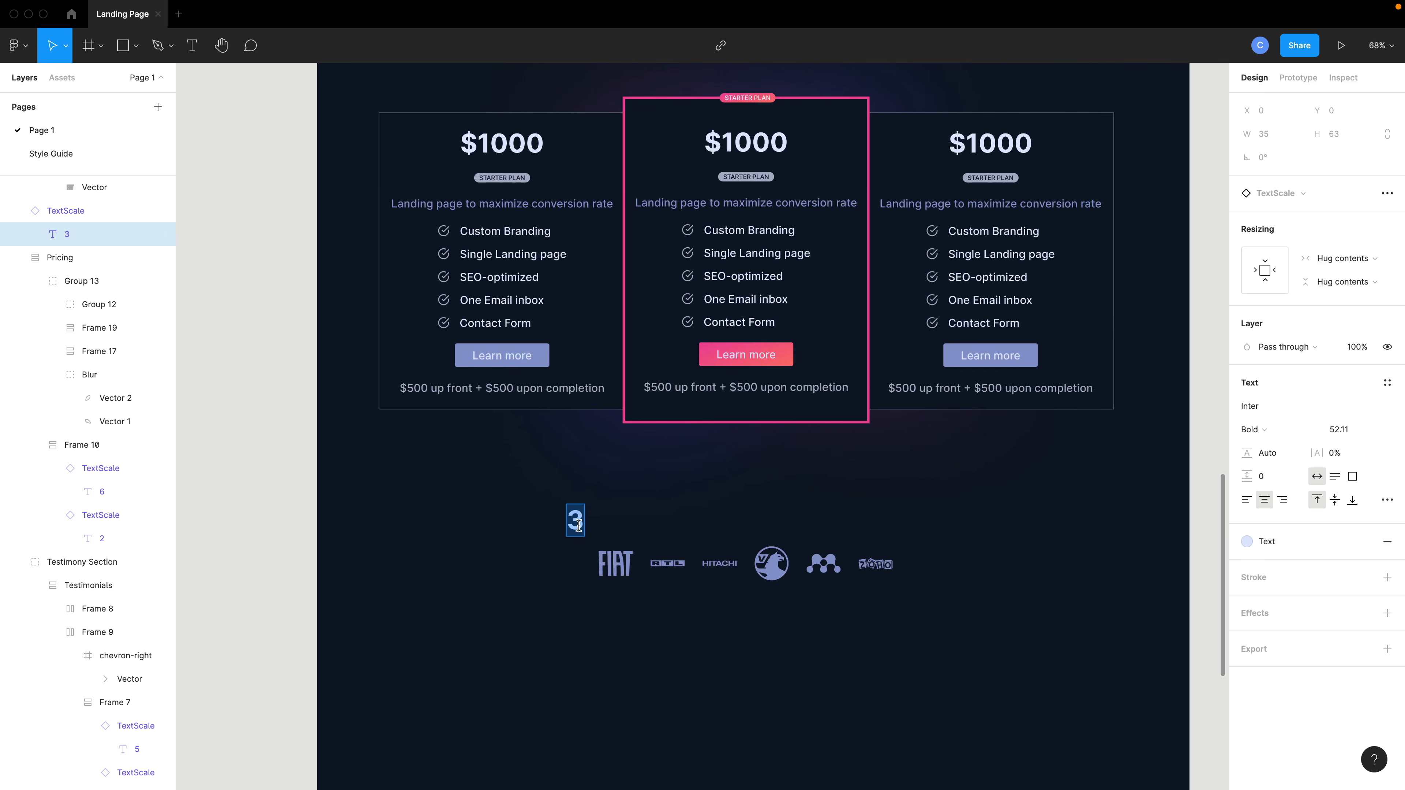
type("Happy Clients")
key("Escape")
left_click_drag(699, 538, 789, 538)
Wrap the Happy Clients heading and logo row in a vertical auto layout frame with centred alignment.
left_click(774, 564)
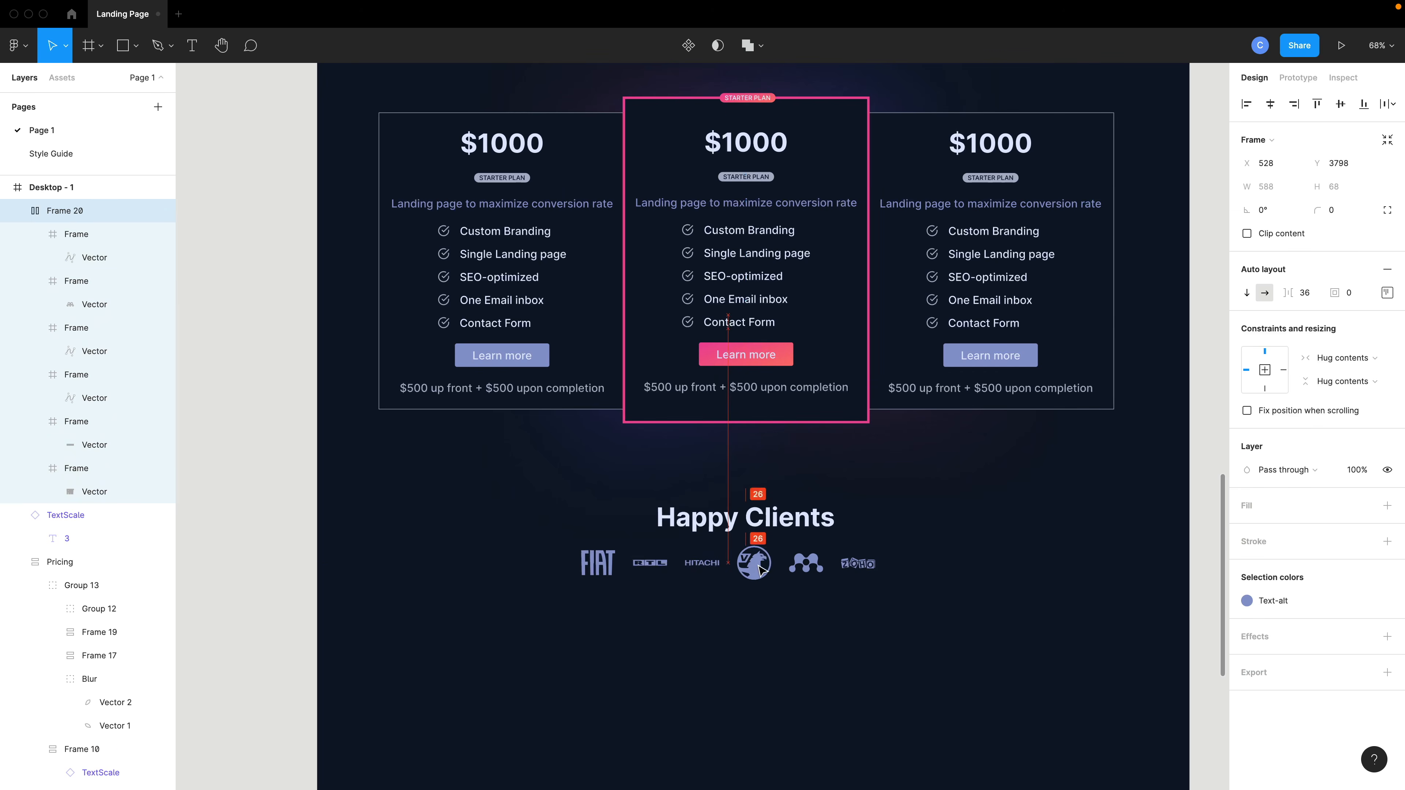
left_click(777, 525, "shift")
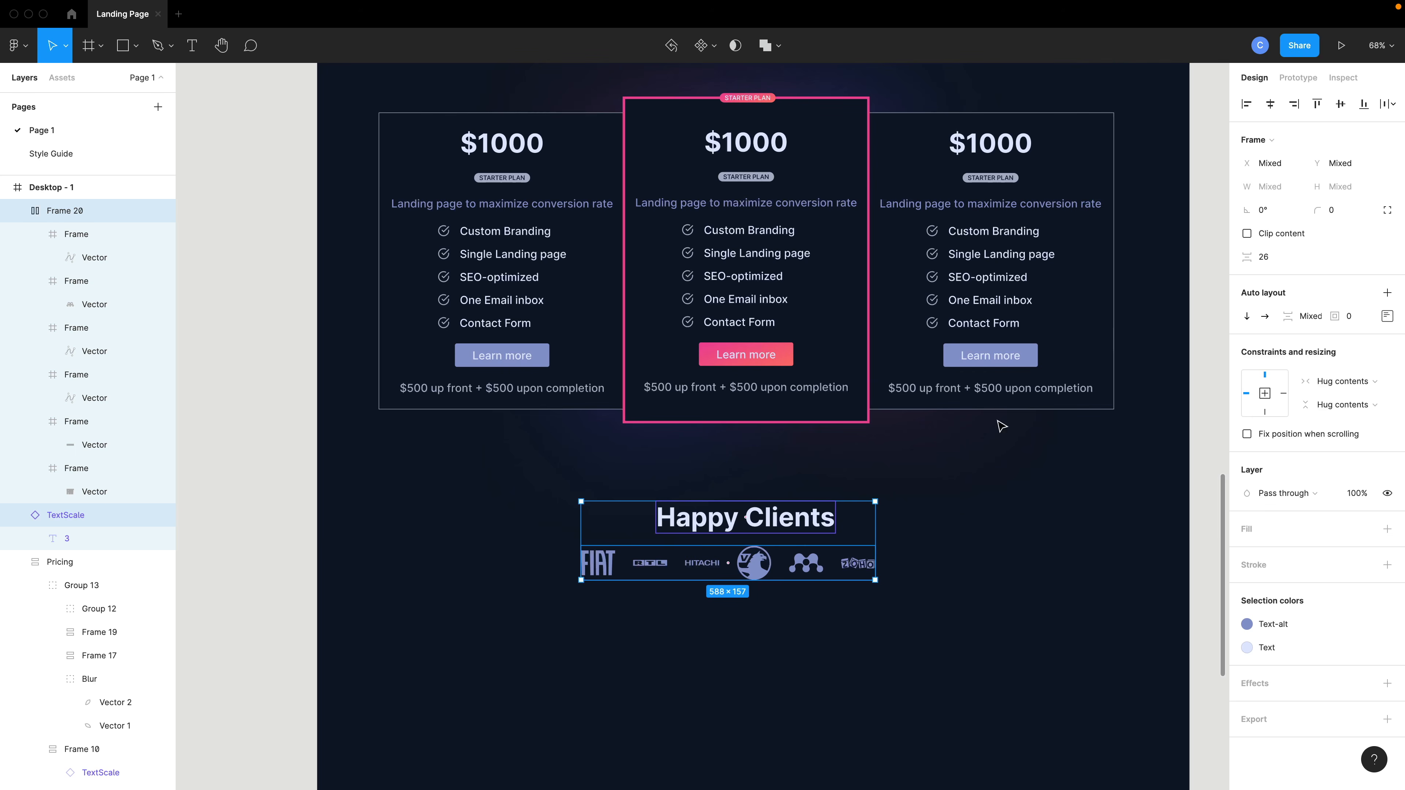
key("shift+a")
left_click(1386, 296)
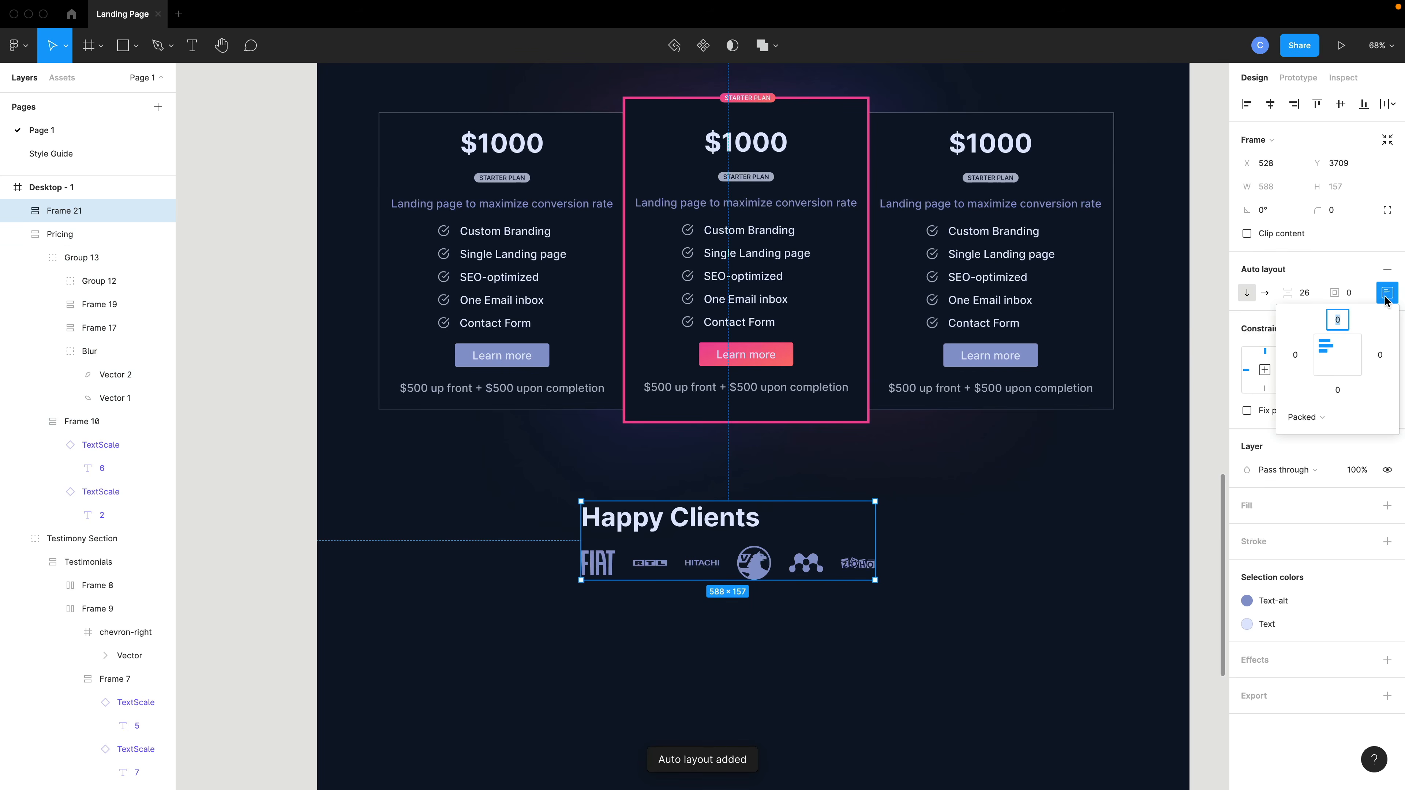
left_click(1339, 357)
left_click(953, 577)
left_click_drag(749, 542, 763, 540)
Rename the Happy Clients auto layout frame to Clients.
scroll(764, 541, "down", 3)
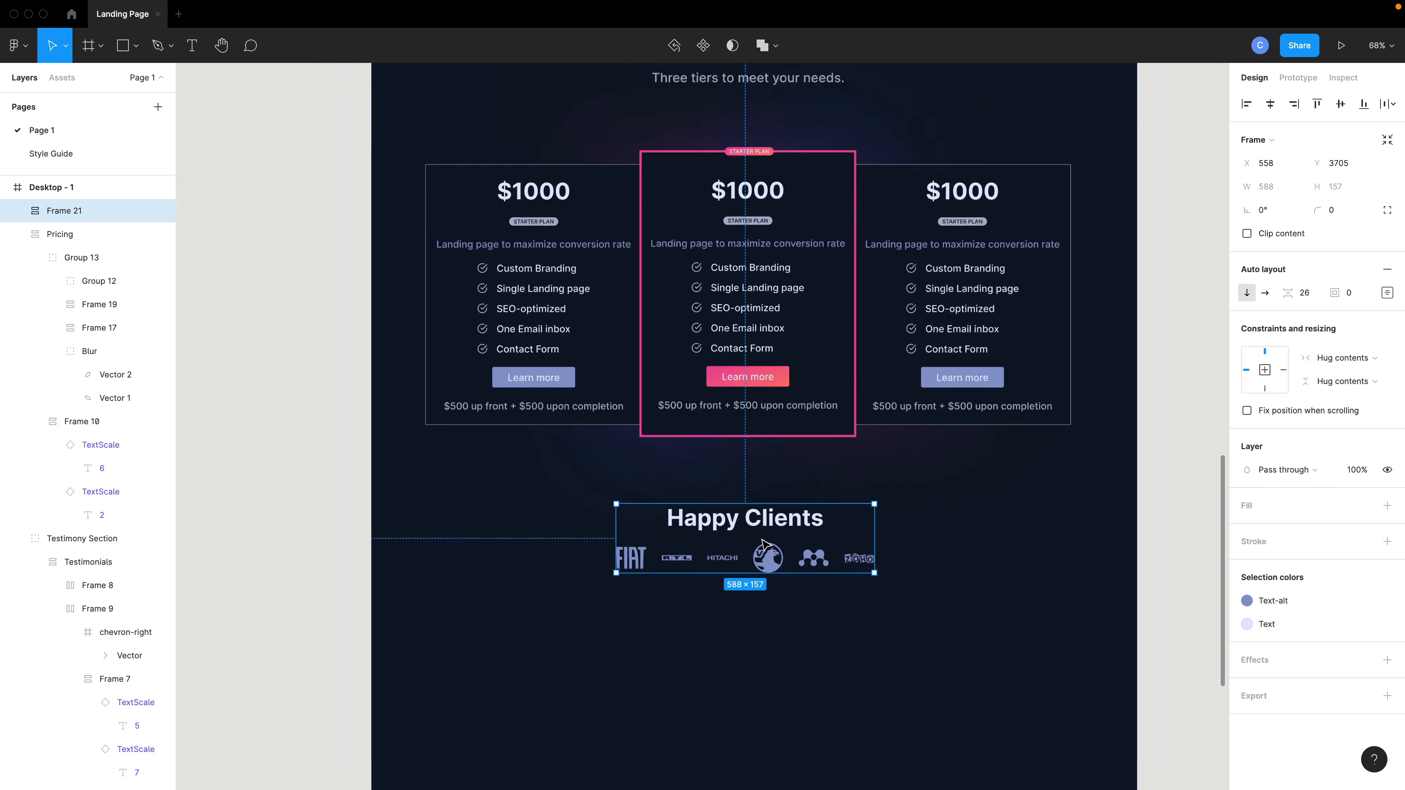
scroll(763, 545, "up", 20)
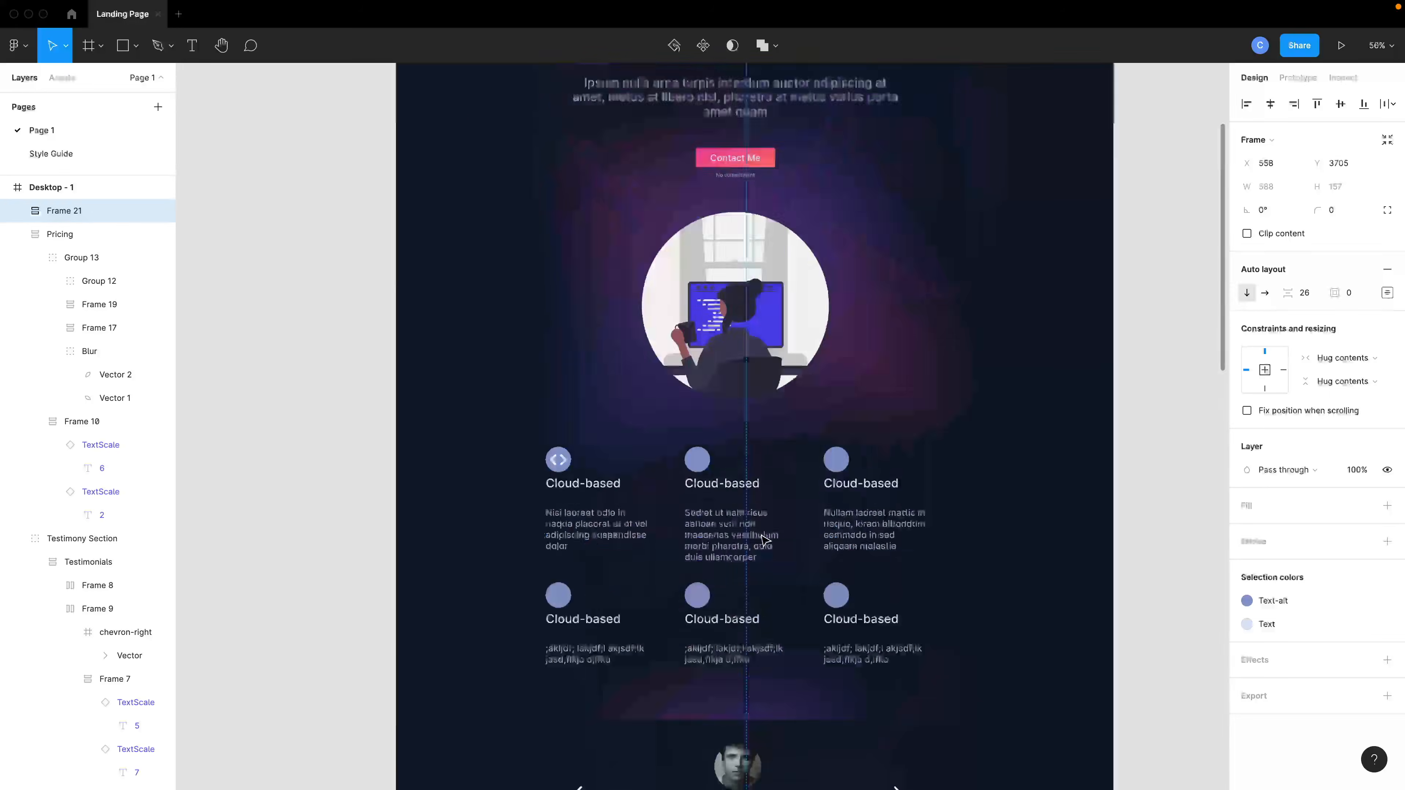
left_click(749, 320)
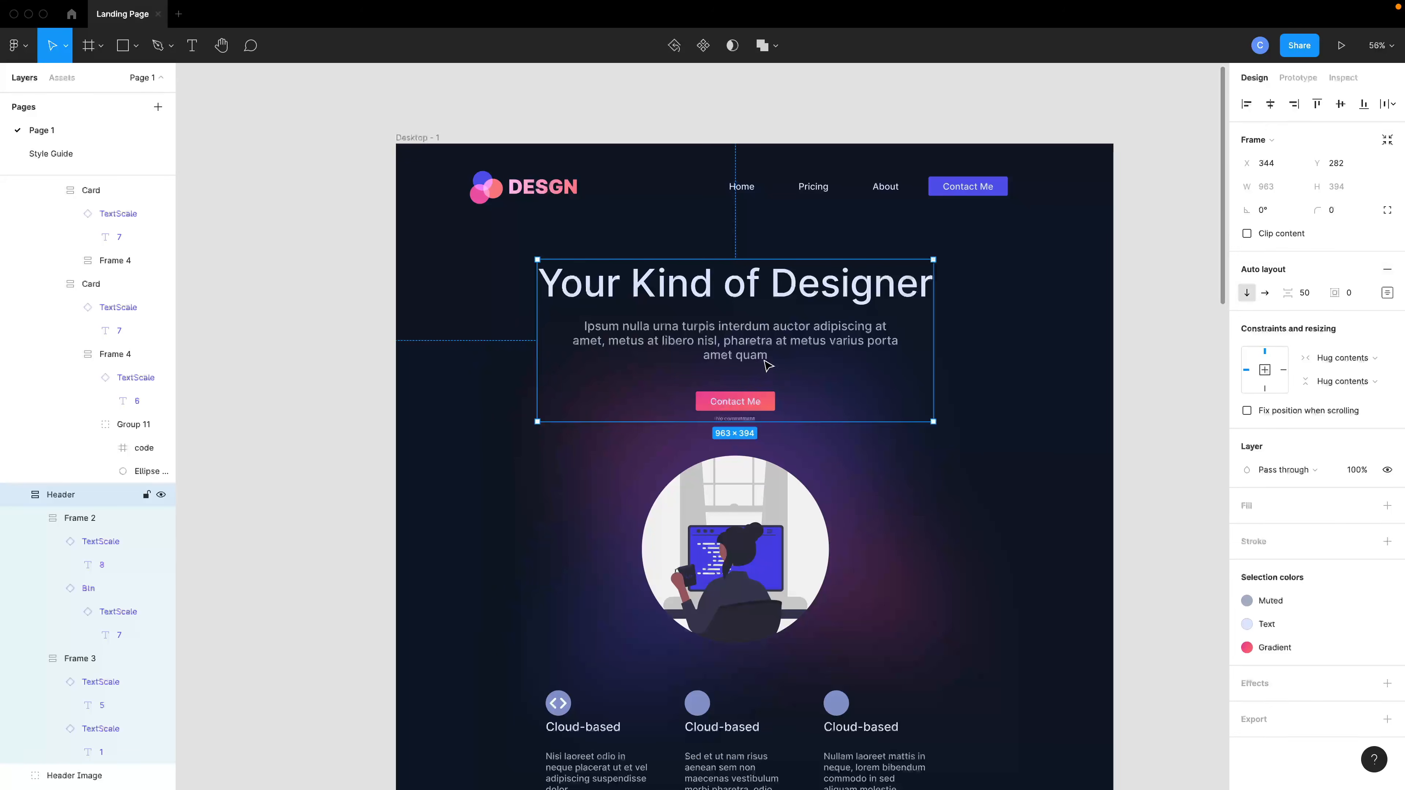
scroll(222, 354, "up", 5)
scroll(690, 522, "down", 20)
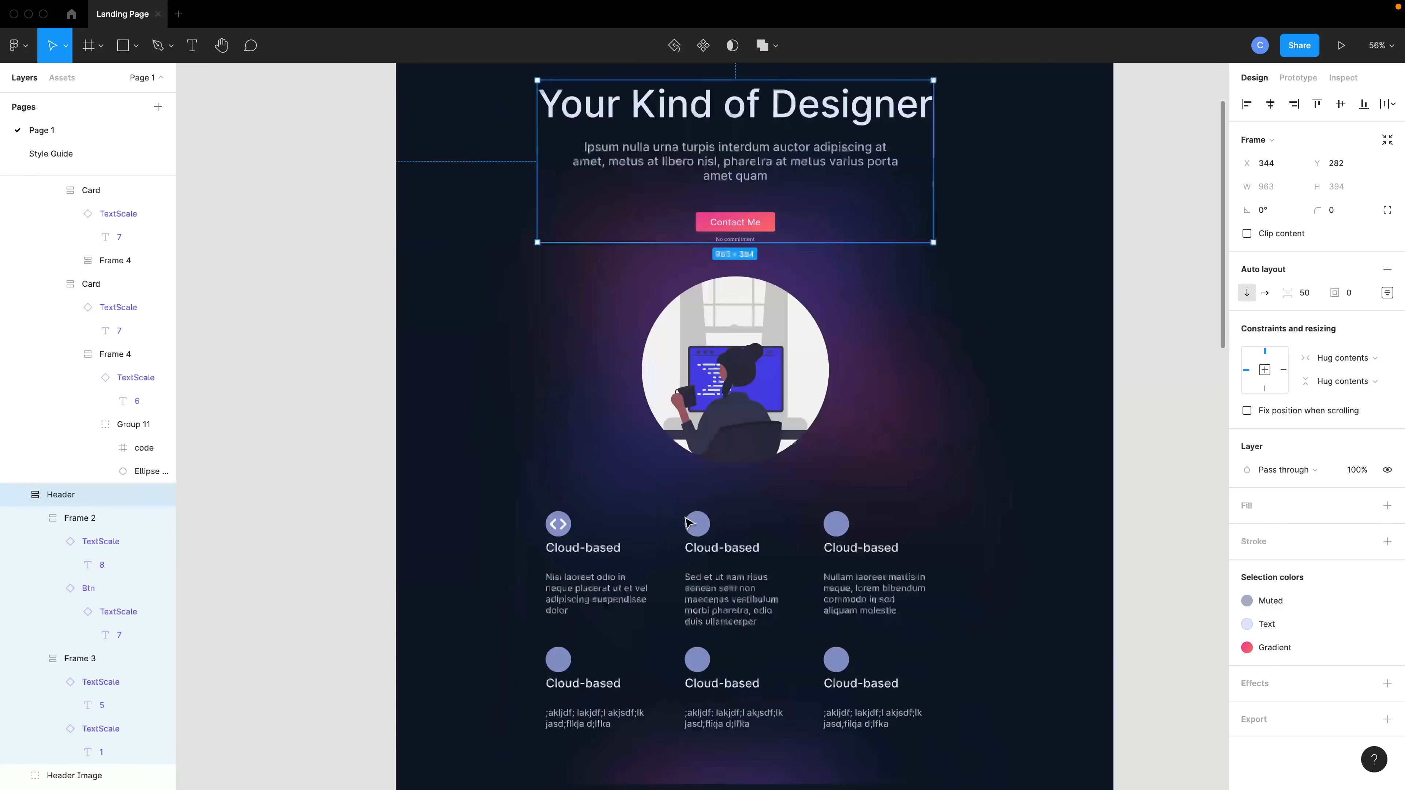
scroll(689, 523, "down", 5)
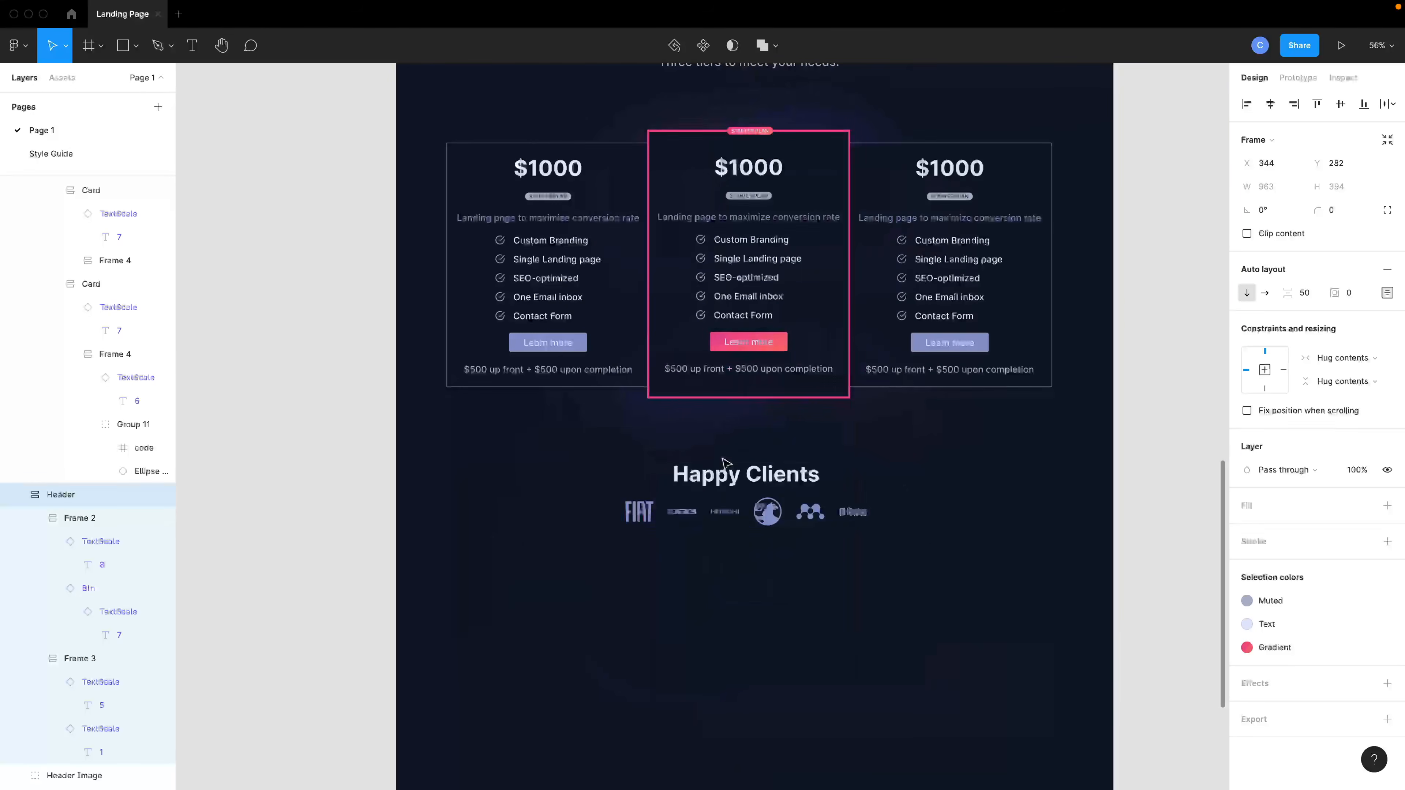
left_click(689, 523)
left_click(19, 234)
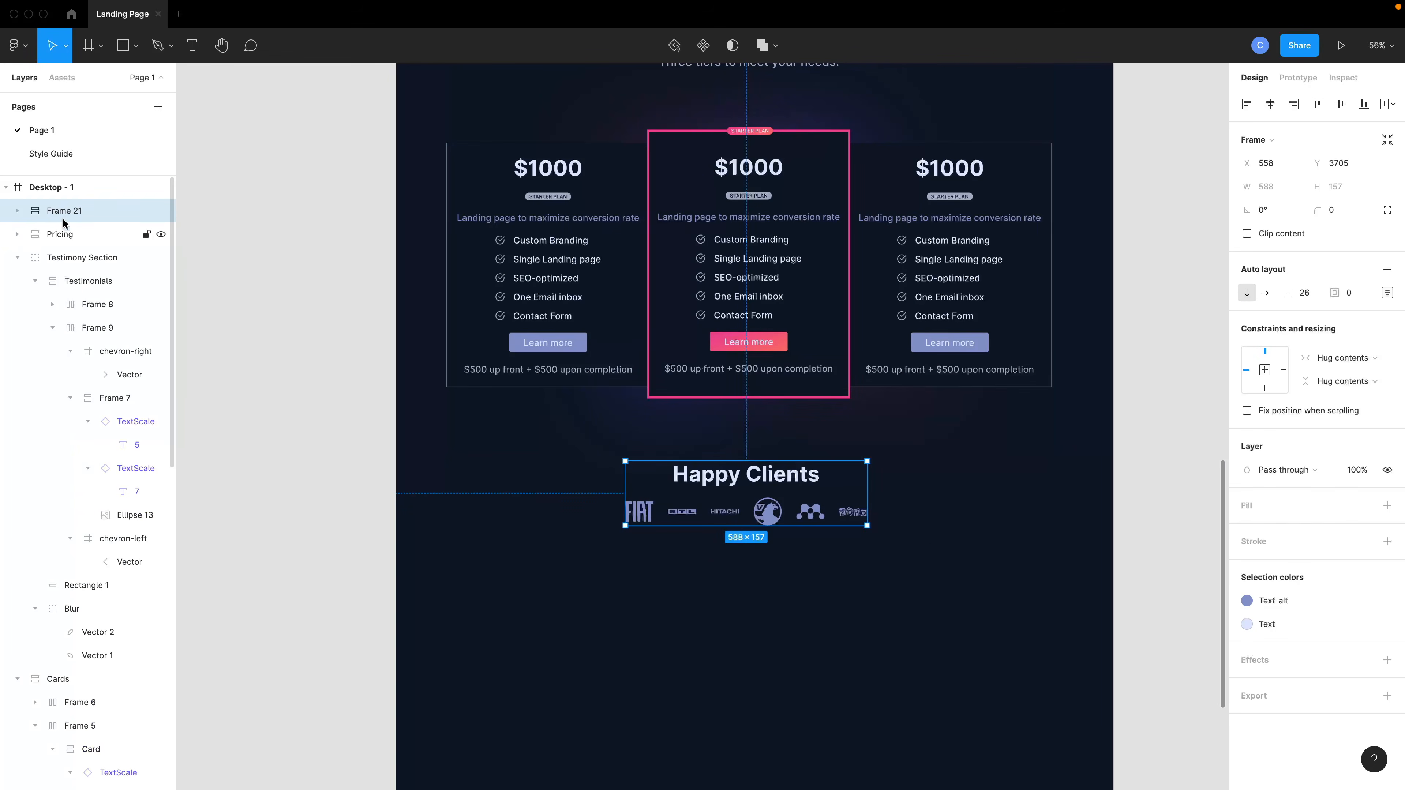
double_click(65, 216)
type("Clients")
Collapse the layer groups, duplicate the Header frame, and move the copy below the Happy Clients row.
left_click(17, 258)
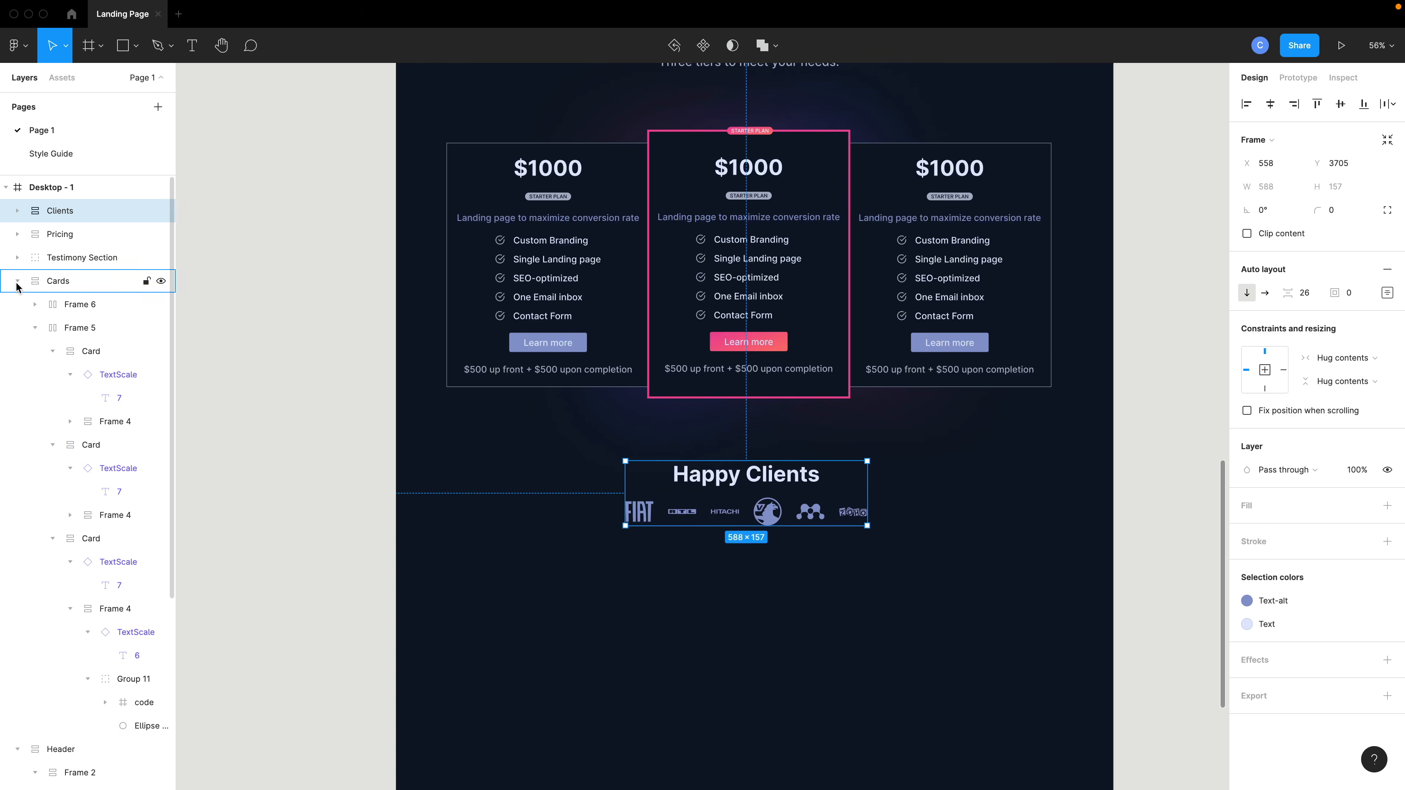
left_click(17, 281)
left_click(18, 304)
left_click(72, 306)
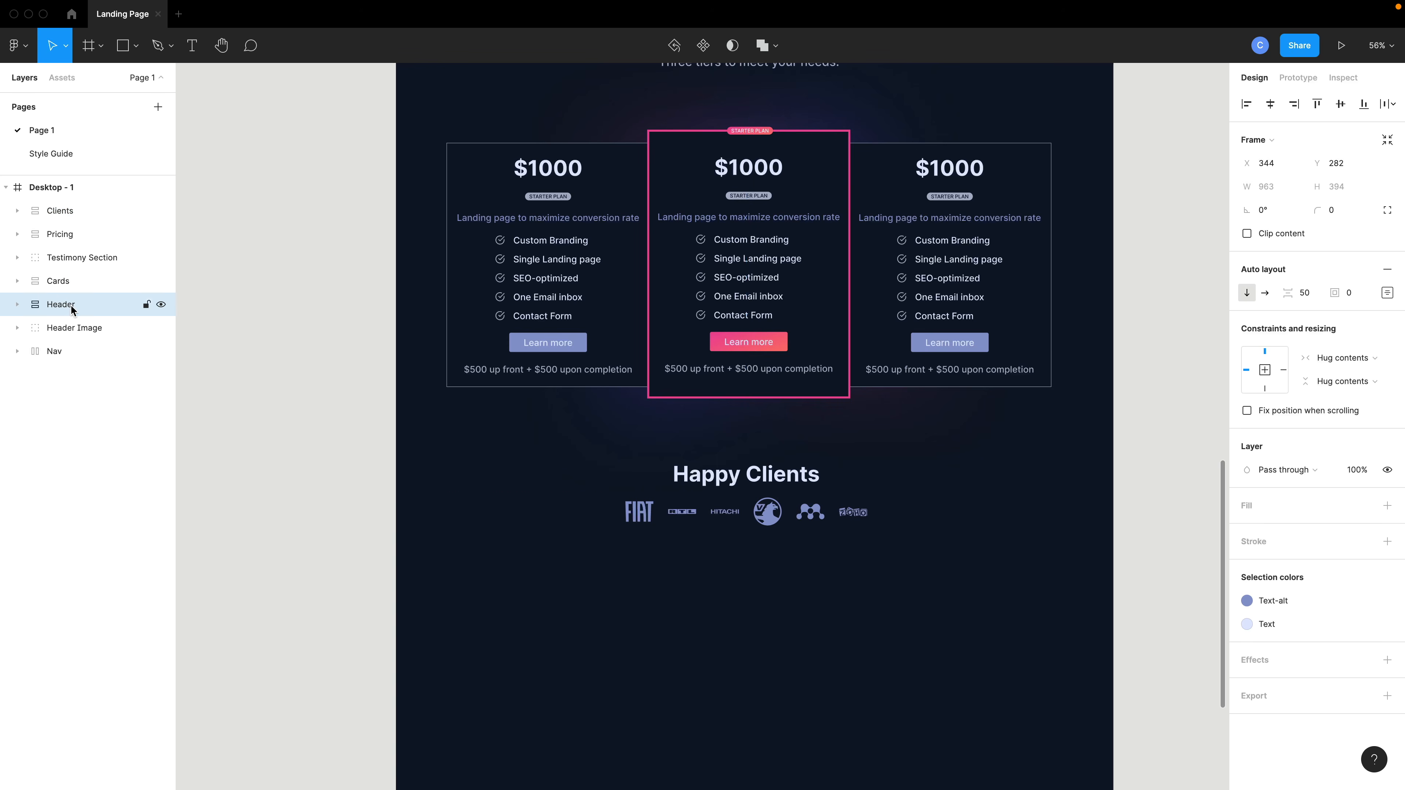
left_click_drag(71, 206, 70, 204)
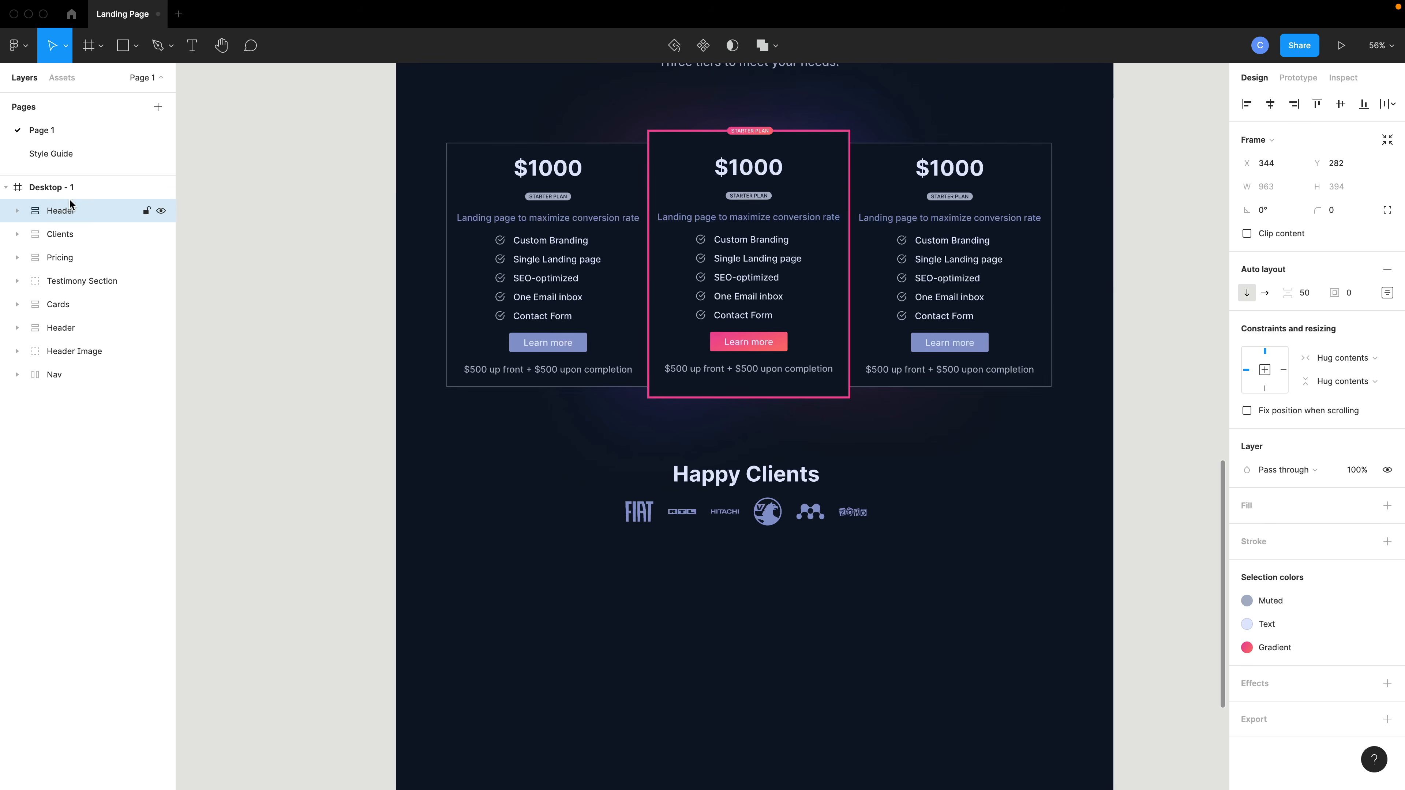
scroll(769, 392, "up", 15)
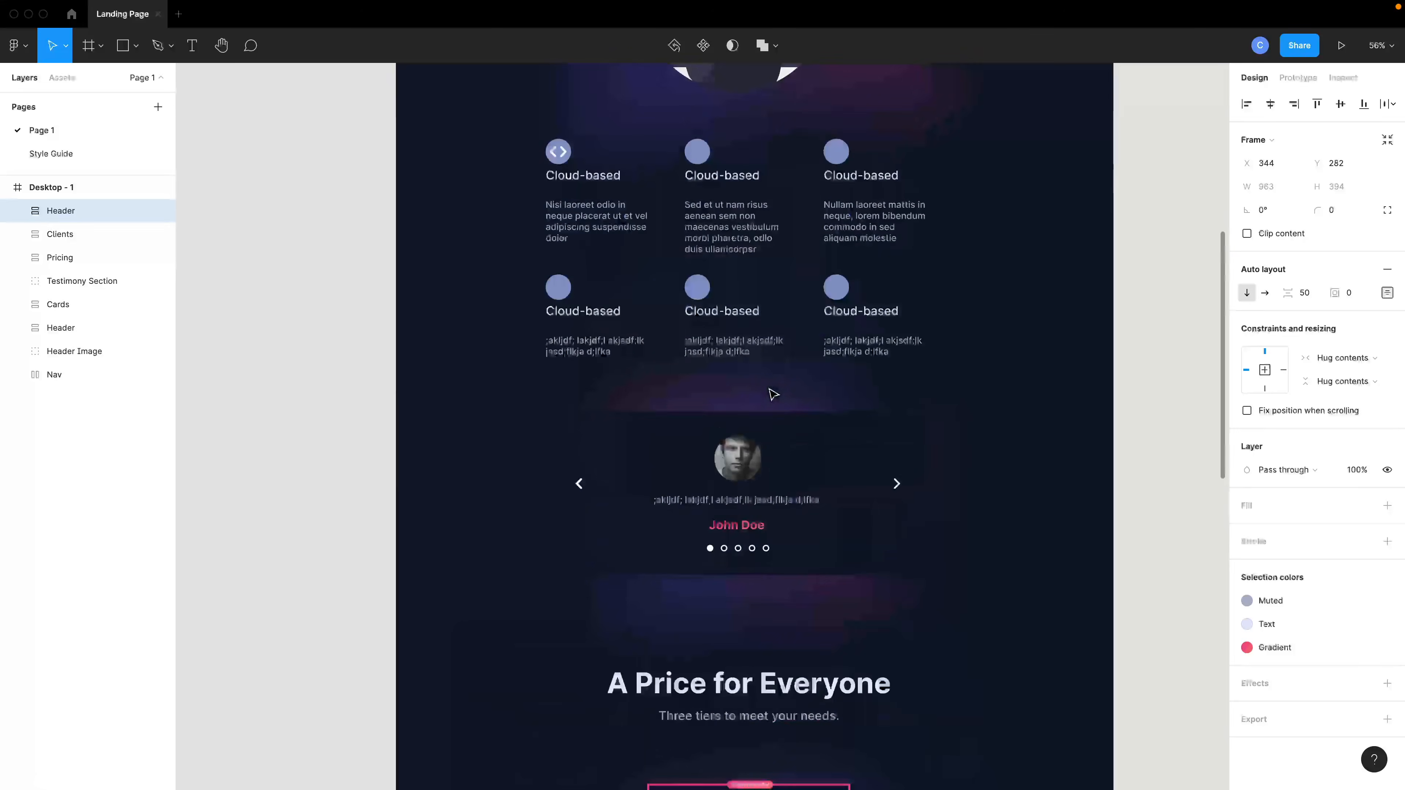
left_click_drag(701, 120, 715, 544)
Set the copied header's main heading to Bold weight.
double_click(730, 477)
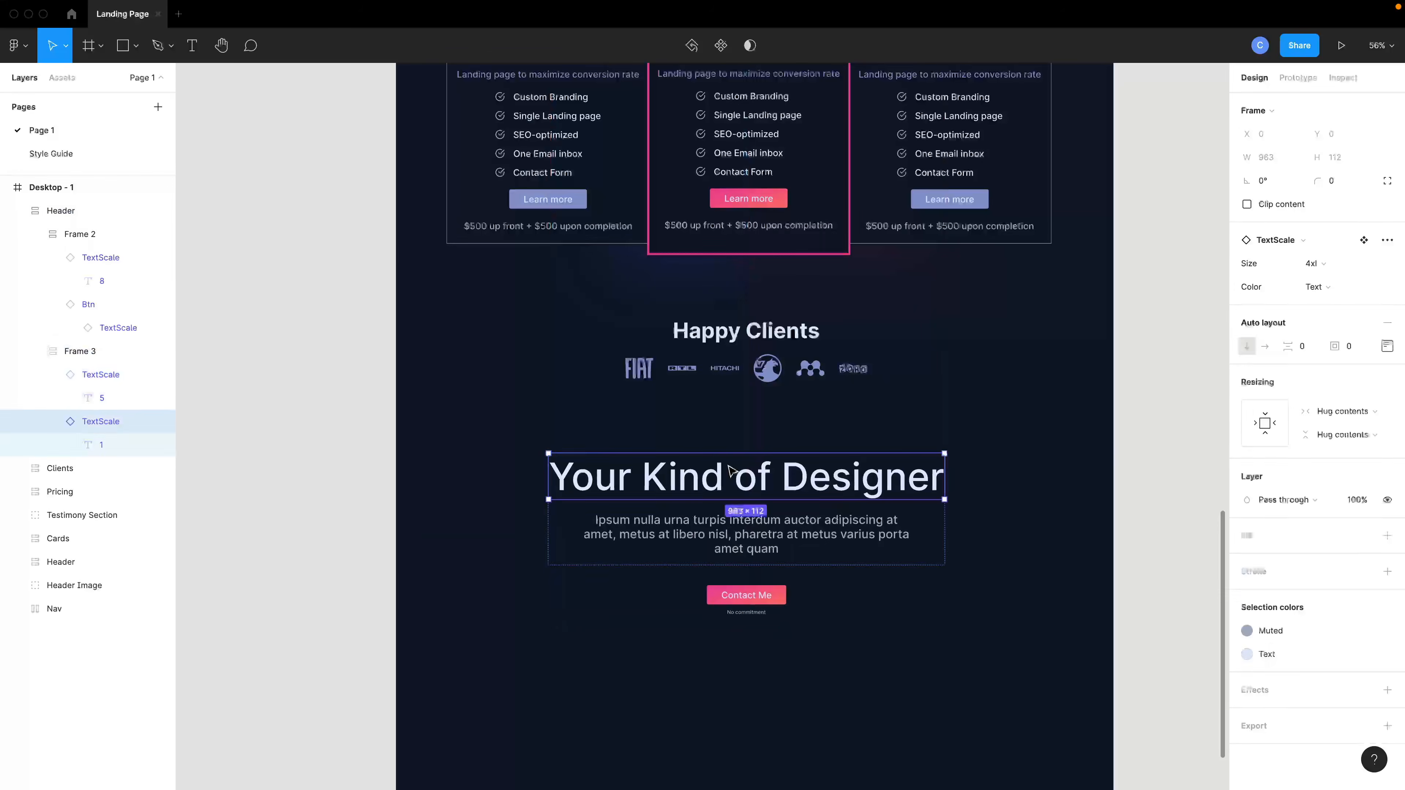
double_click(729, 471)
double_click(731, 473)
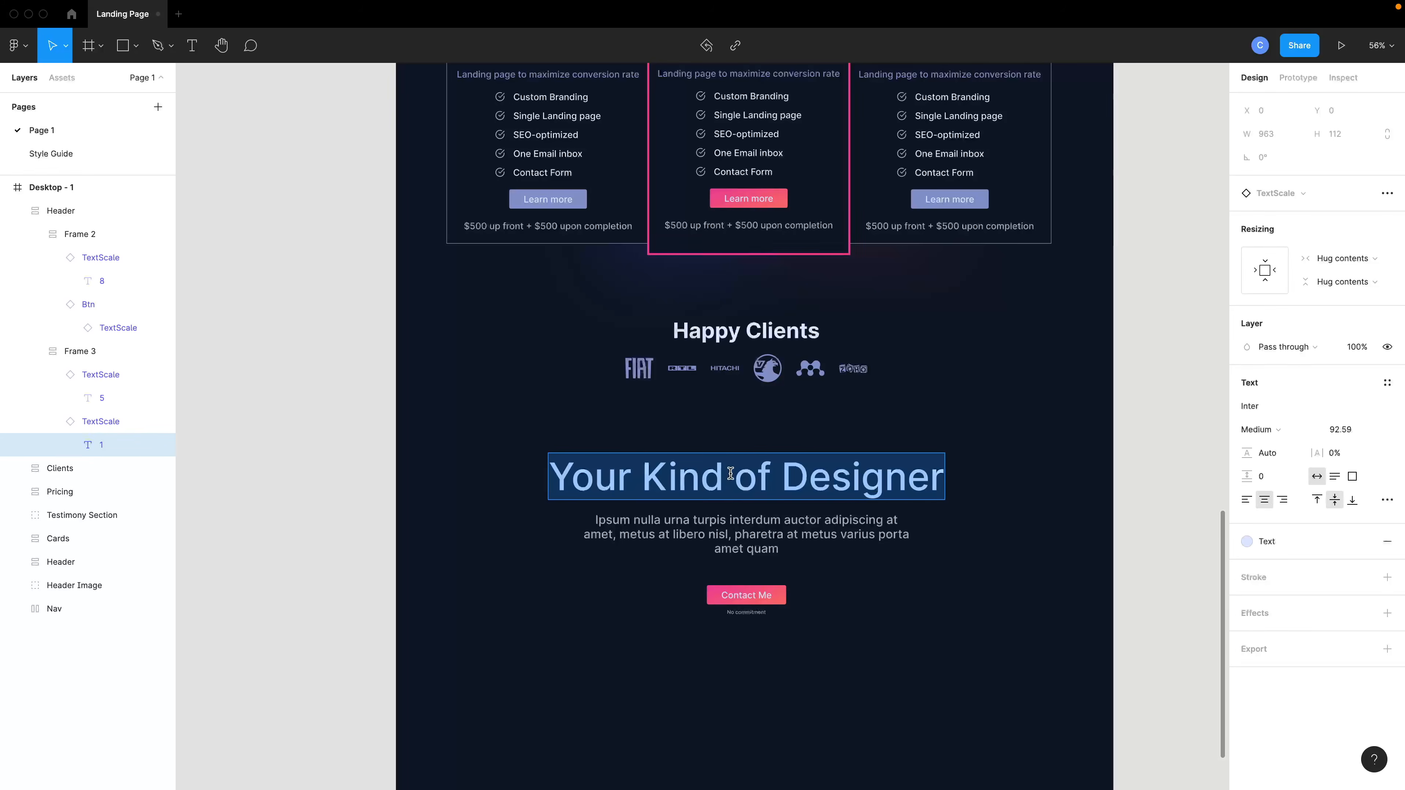
left_click(1261, 431)
left_click(1277, 464)
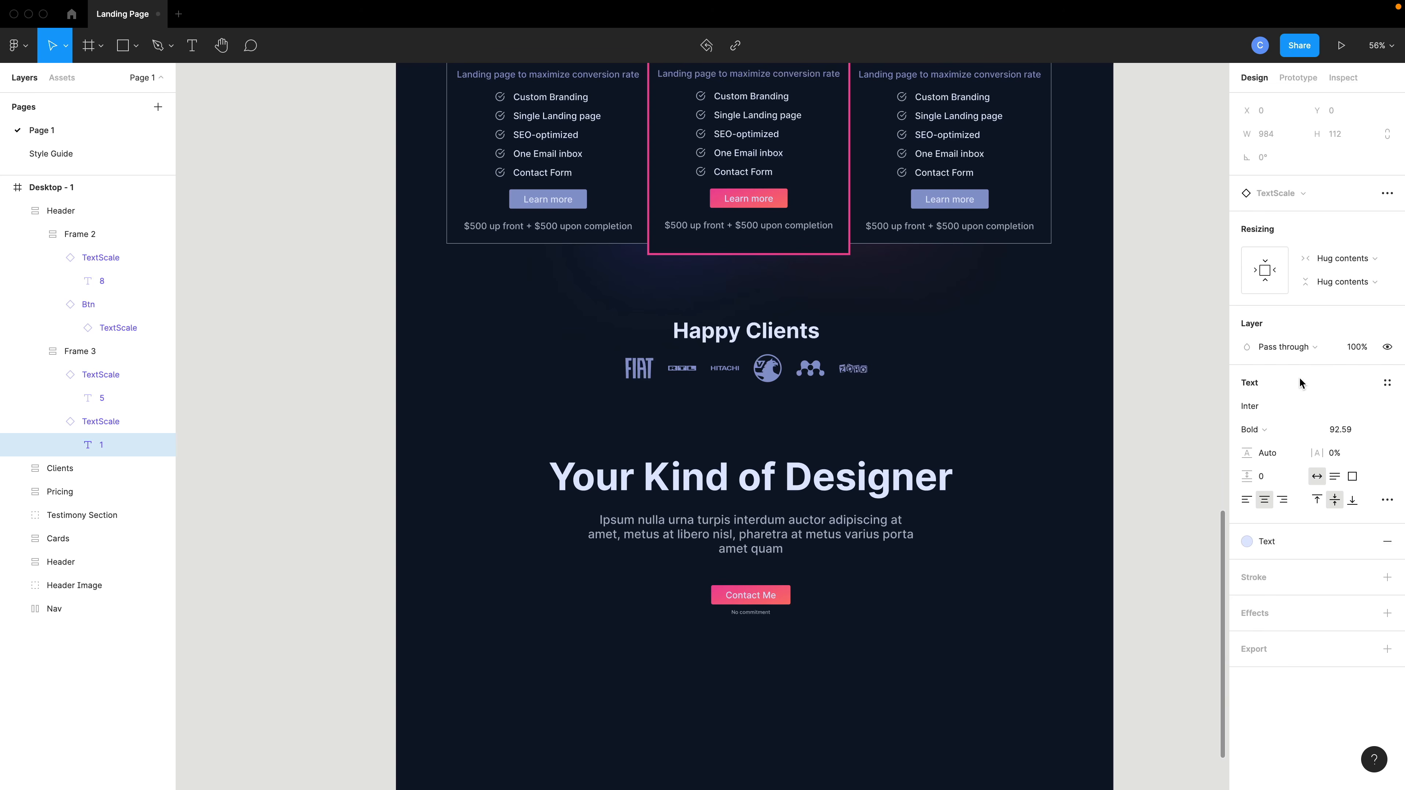
key("Escape")
Set the heading size to 3xl and change its text to Let Us Tell Your Story.
left_click(108, 421)
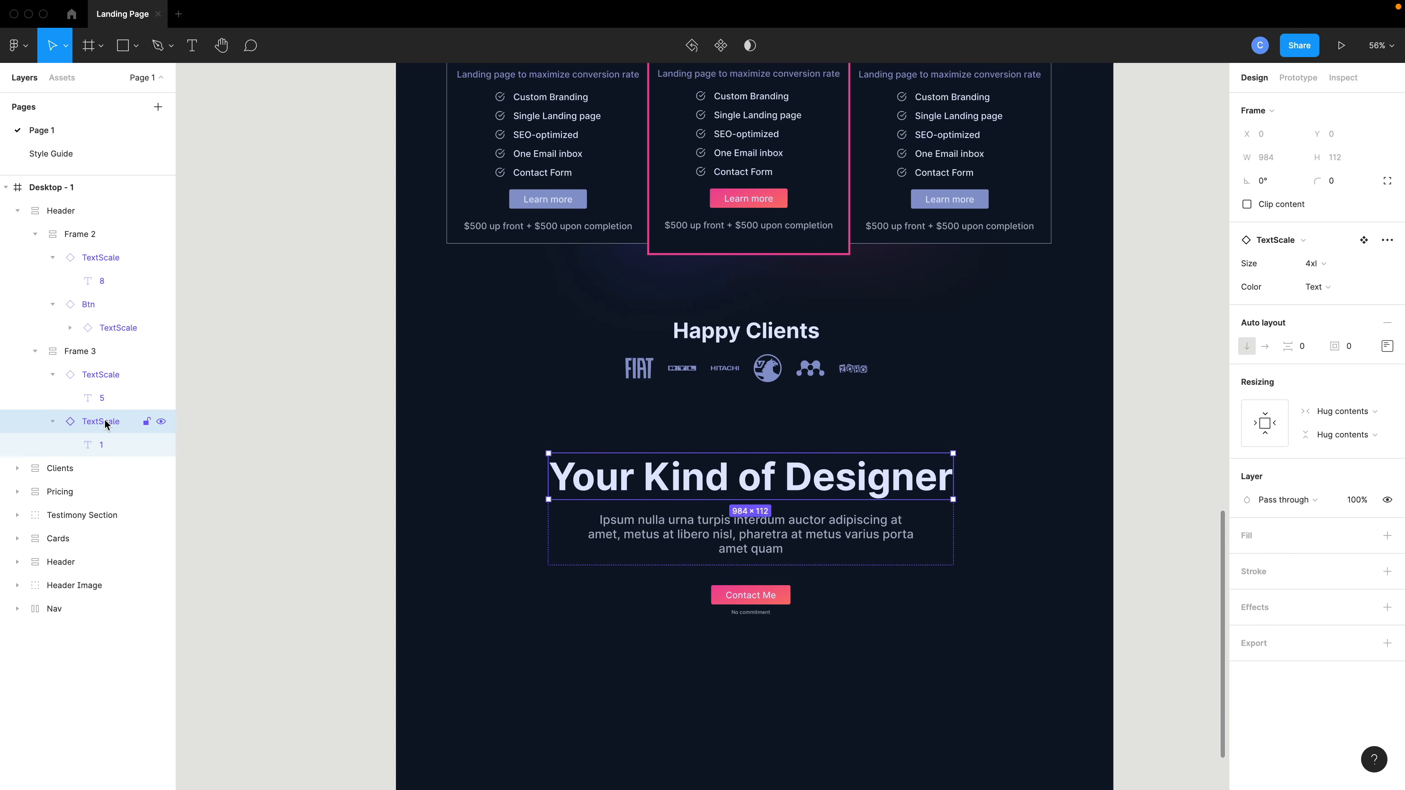
left_click(1315, 264)
left_click(1320, 284)
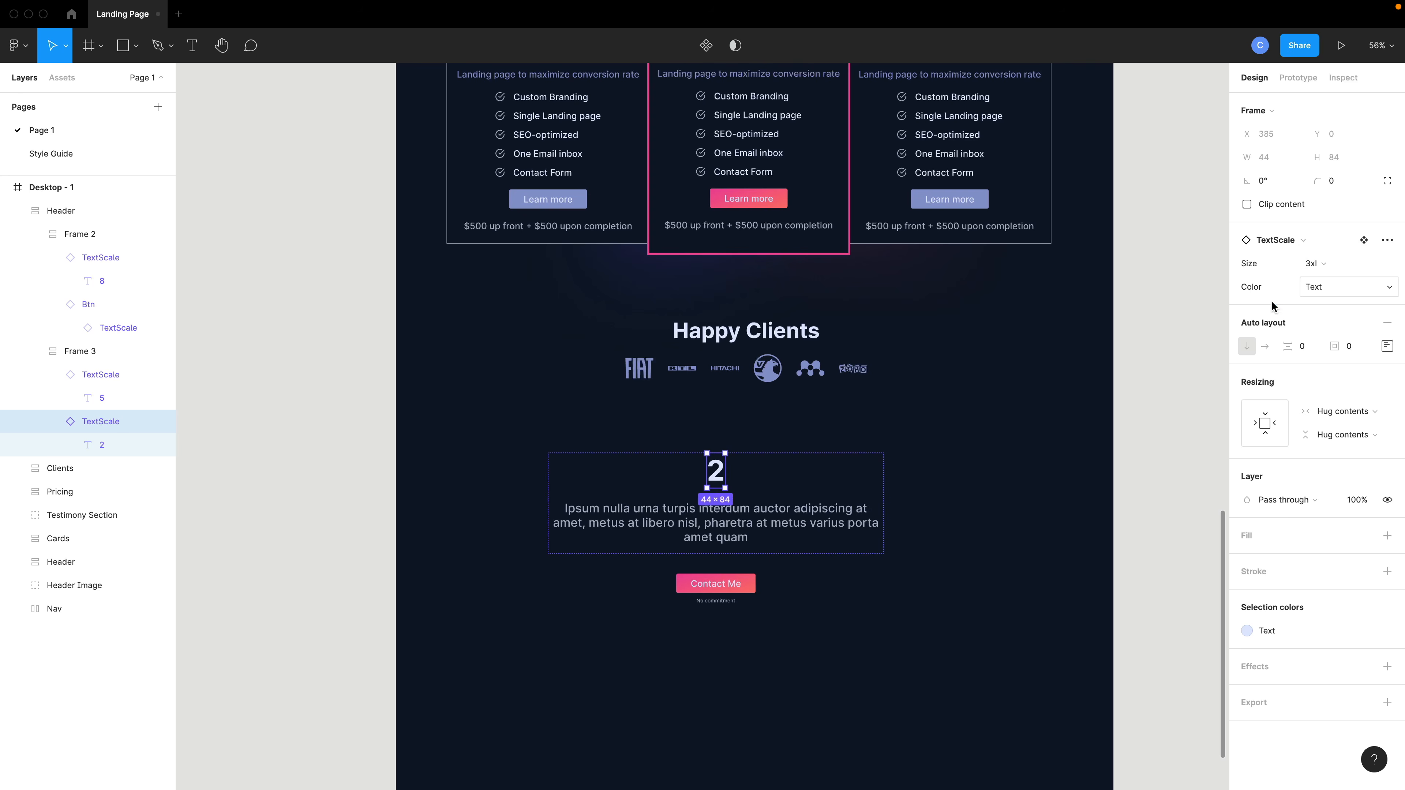
double_click(722, 479)
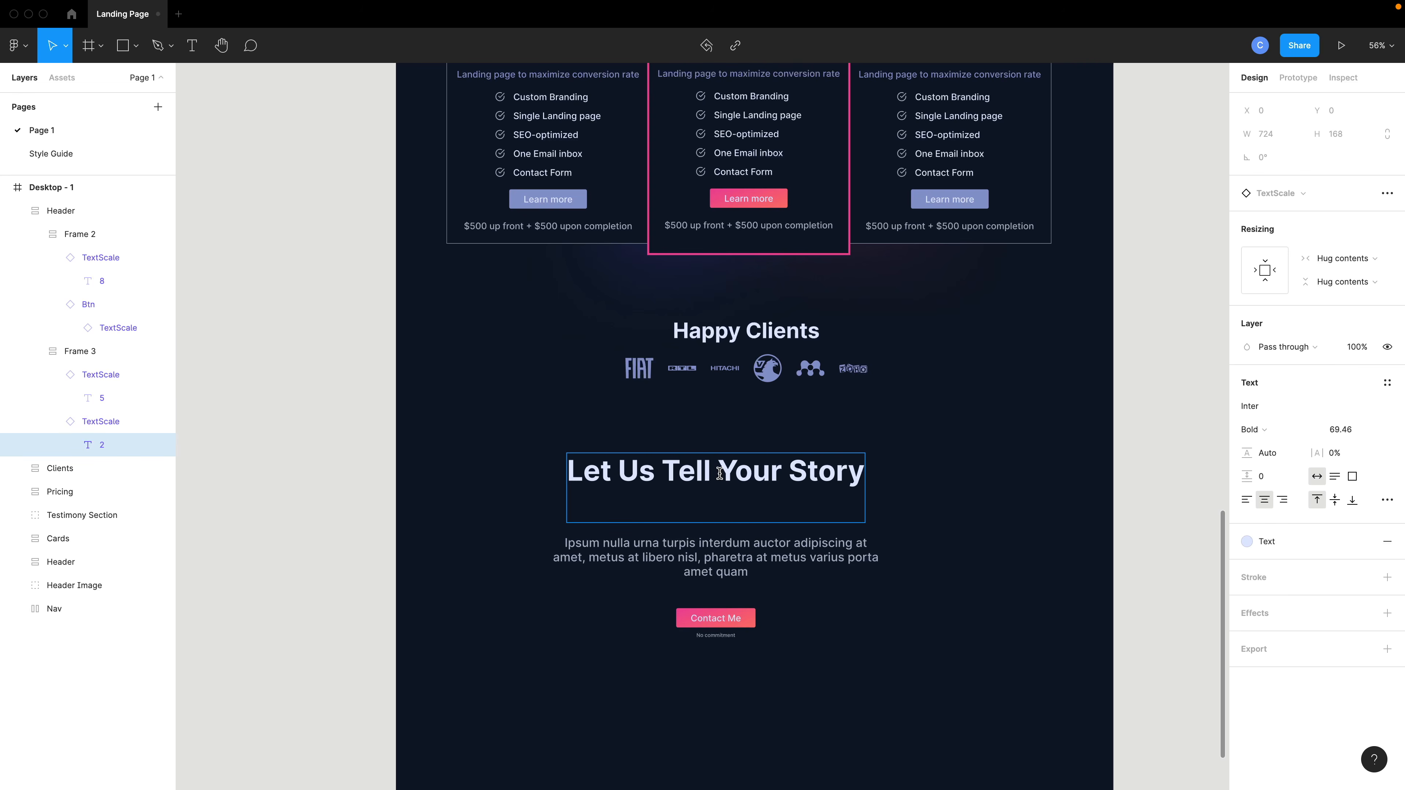
key("BackSpace")
key("Escape")
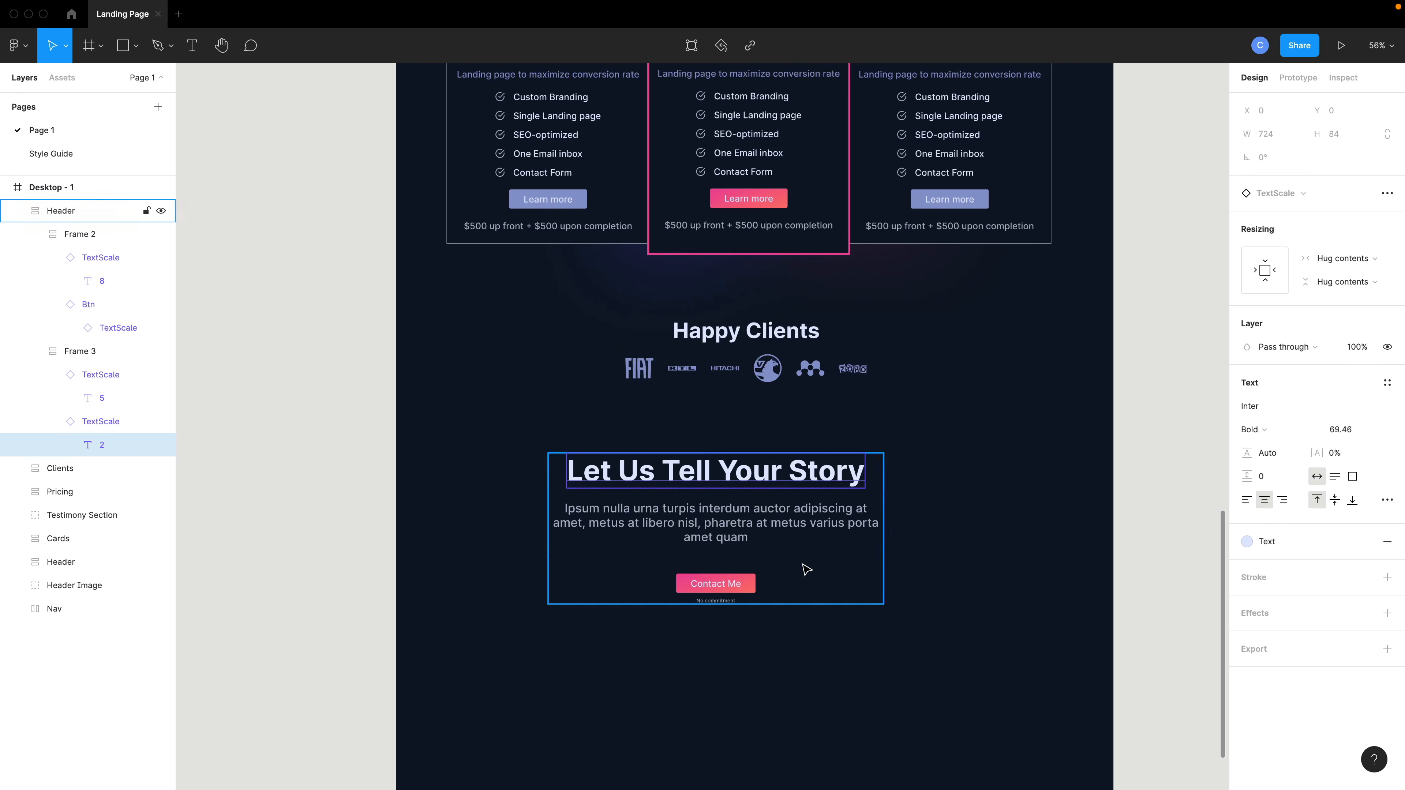
Centre the copied header section horizontally within the page.
left_click(782, 526)
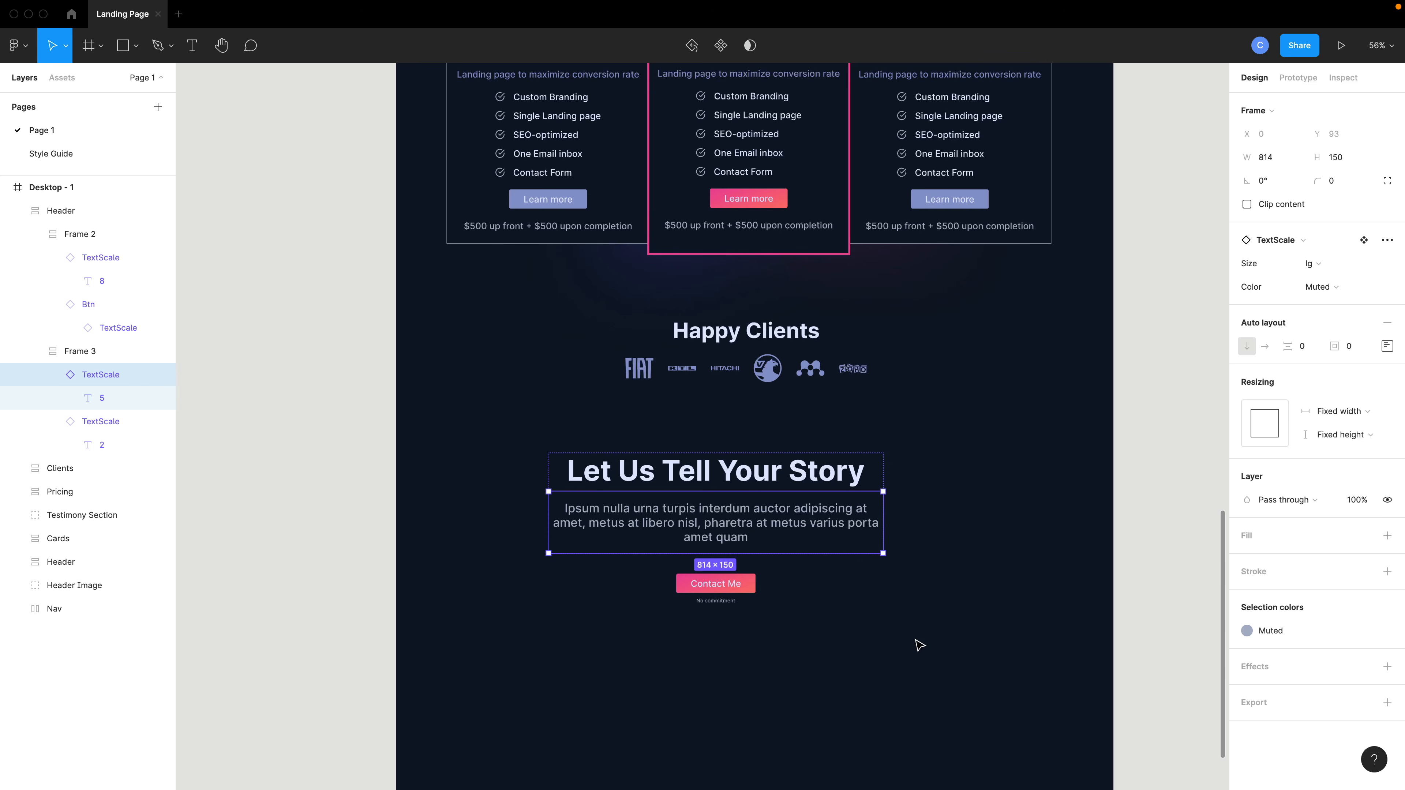
left_click_drag(922, 648, 587, 509)
left_click_drag(718, 517, 751, 516)
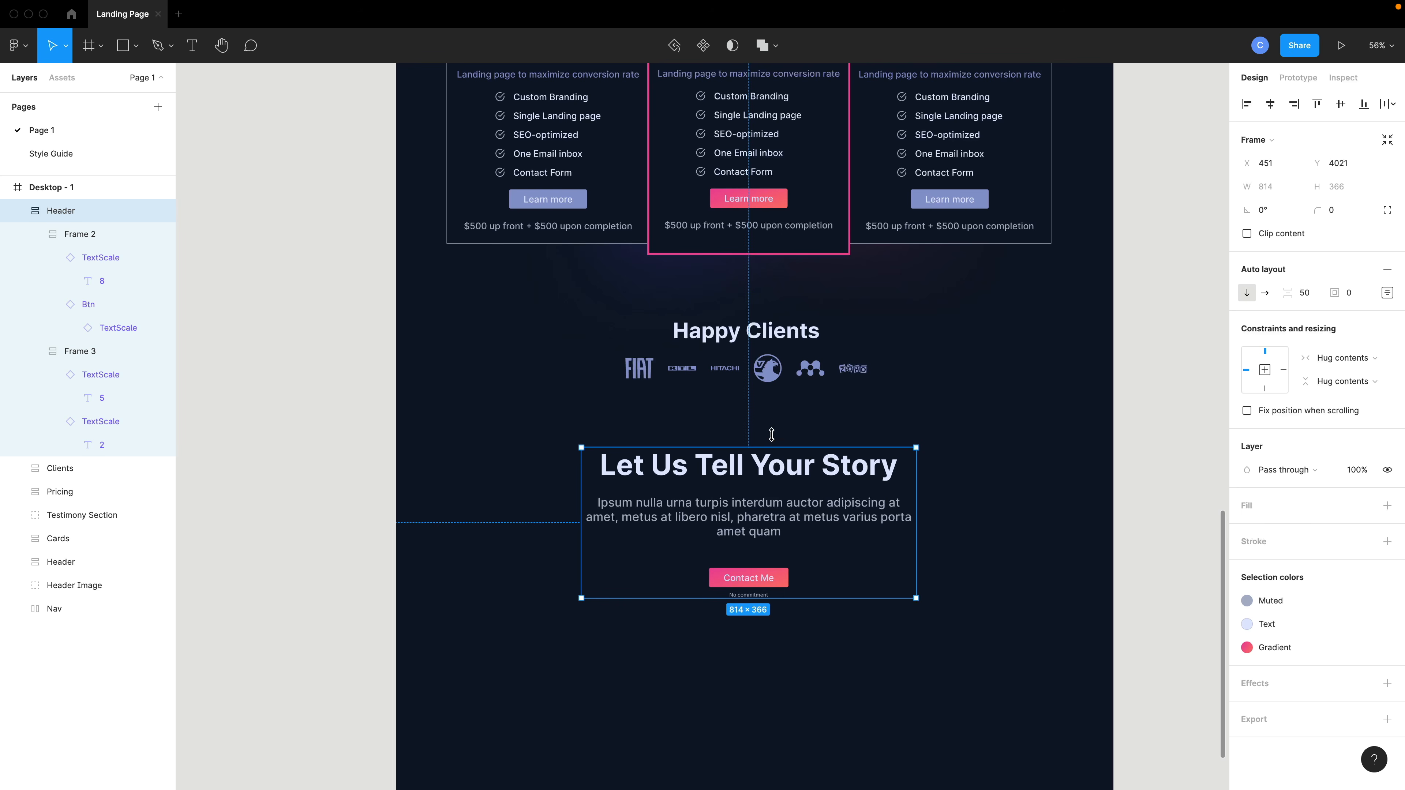
left_click(1271, 105)
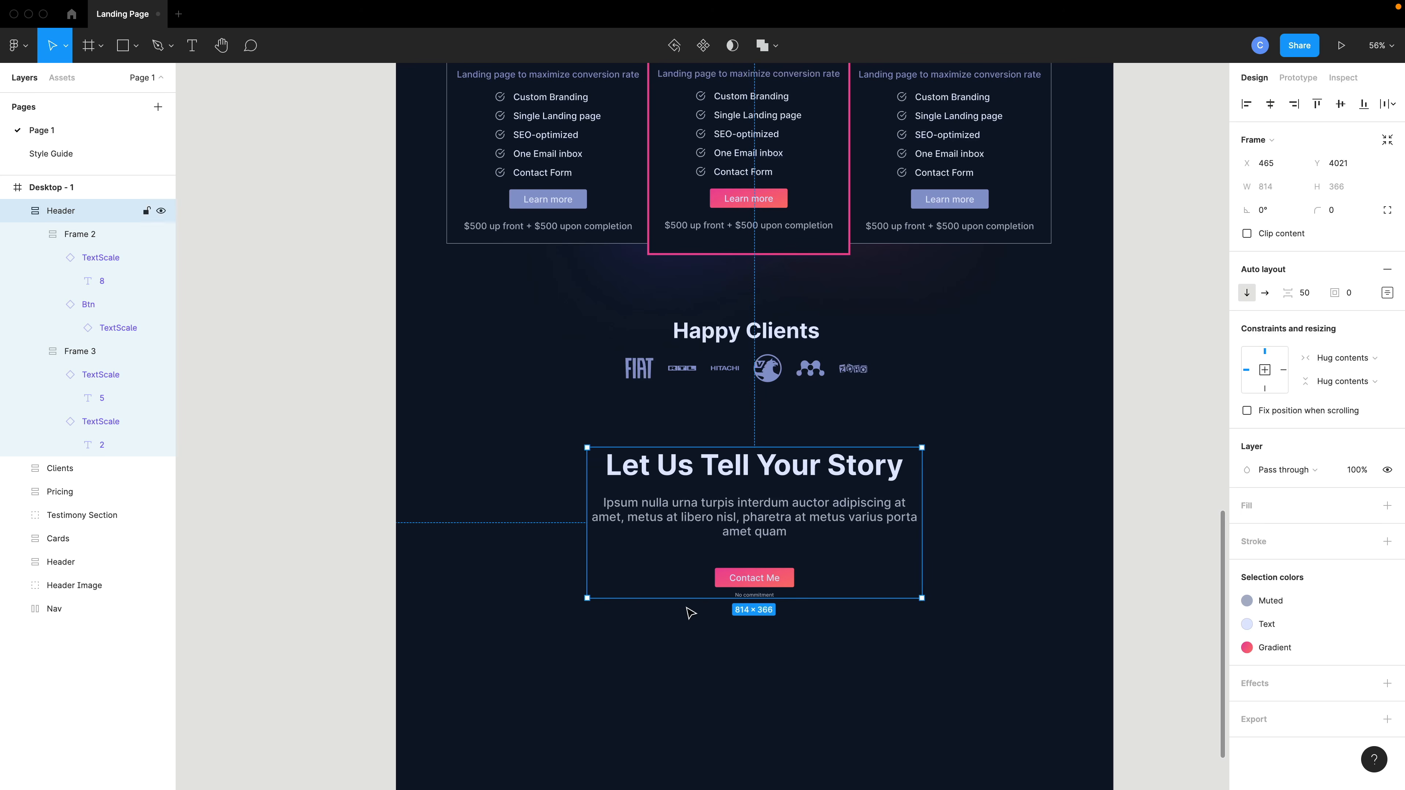
Shorten the Desktop - 1 frame so it ends just below the new section, about 4541 tall.
scroll(735, 673, "down", 3)
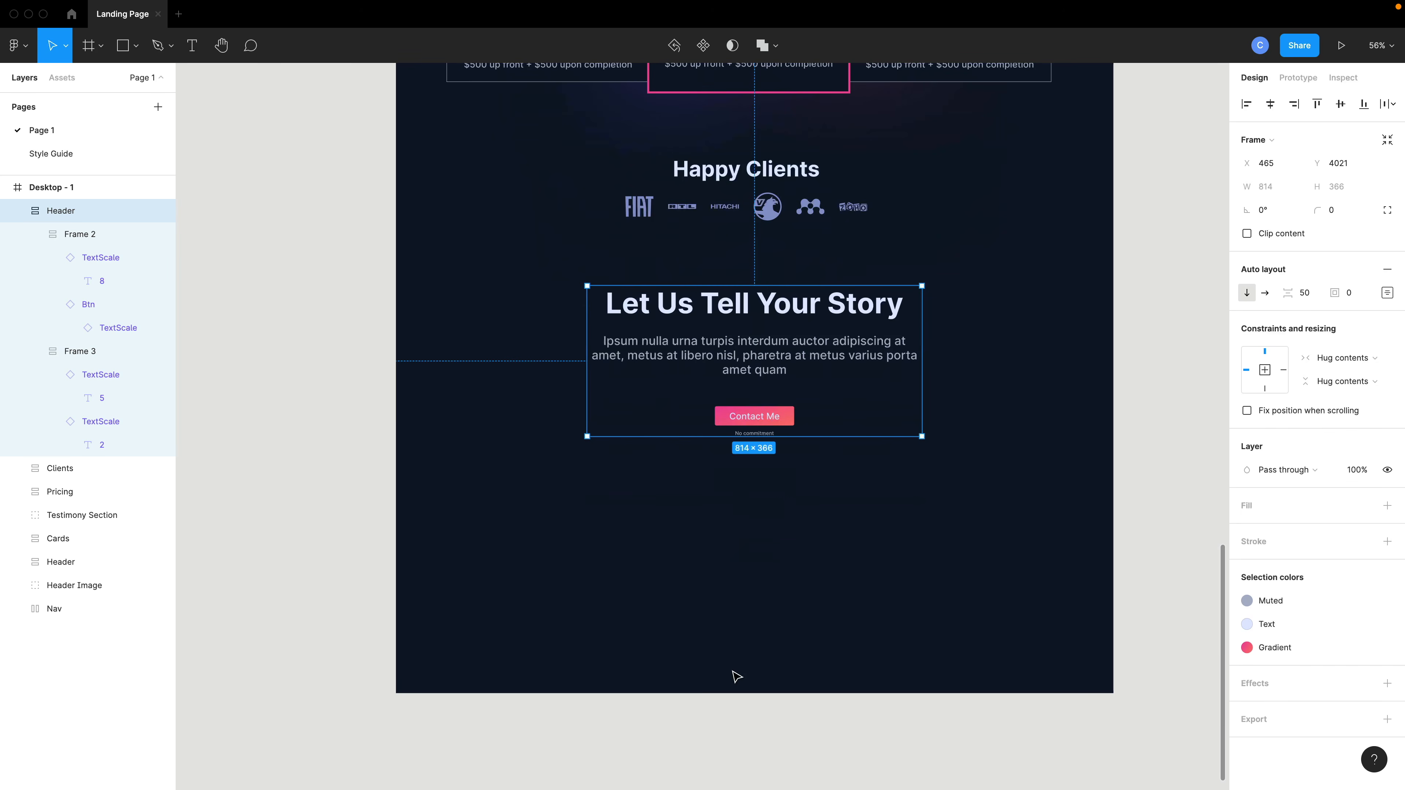
left_click(644, 646)
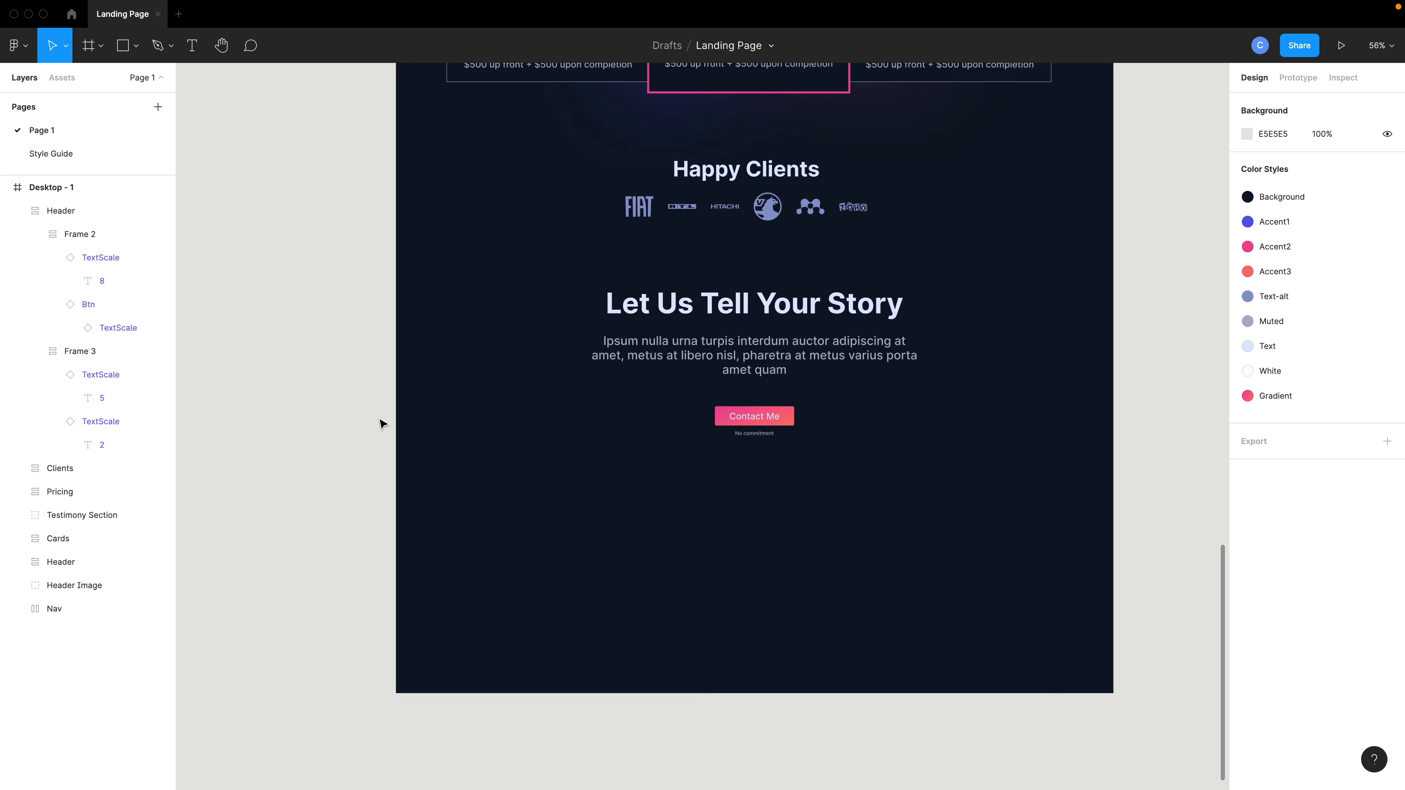
left_click(33, 188)
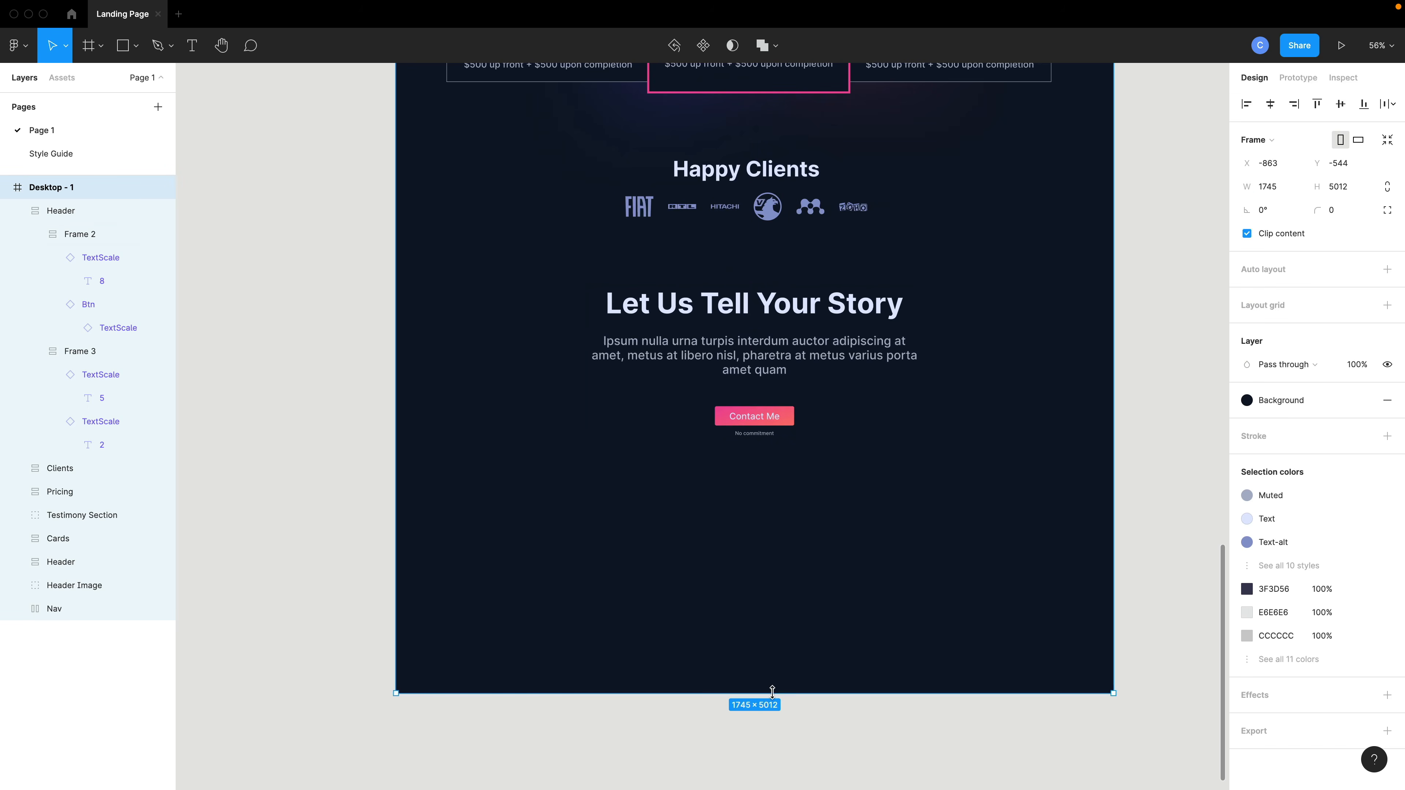
left_click_drag(772, 690, 775, 500)
Draw a full-width rectangle about 1745 × 78 at the bottom of the page frame and fill it with the Background colour style.
key("r")
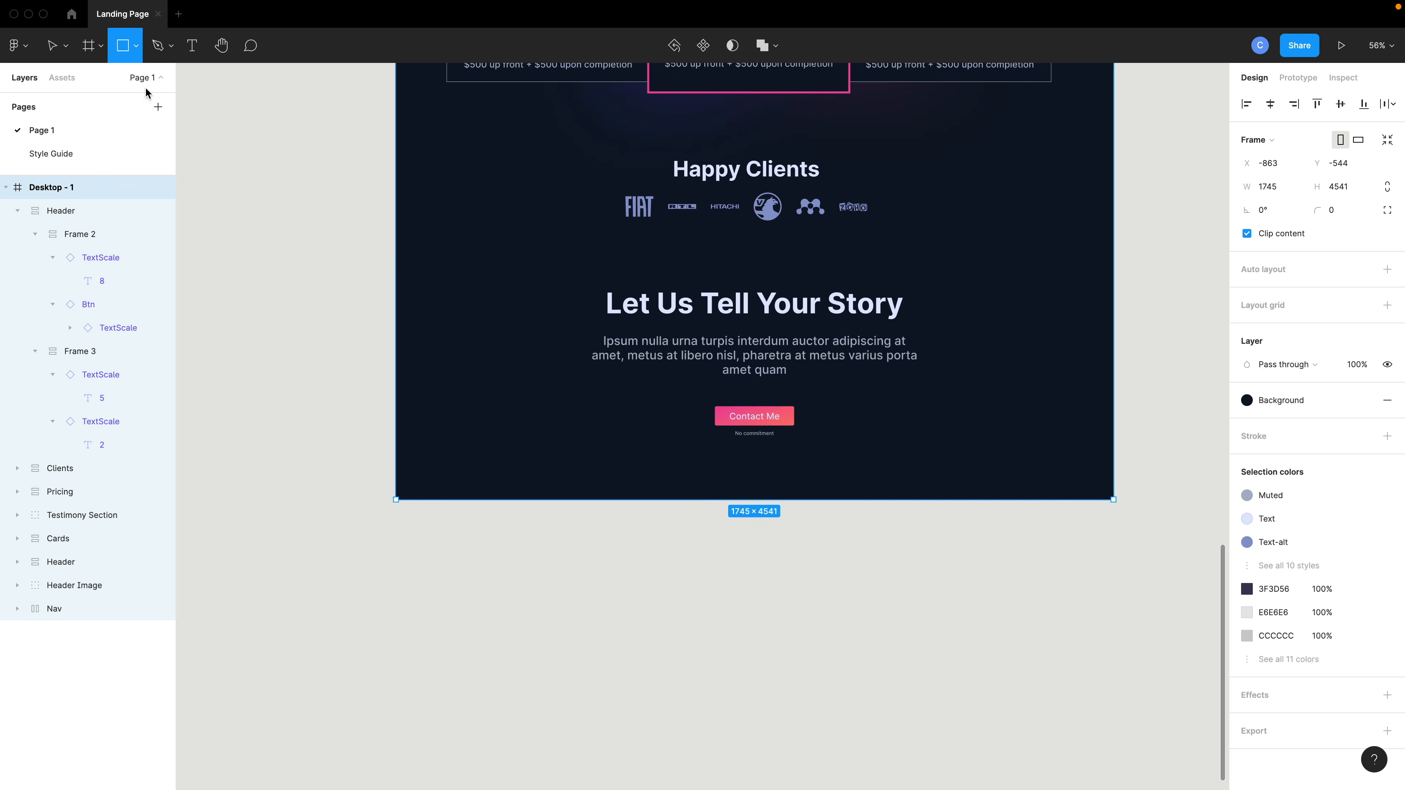
left_click_drag(396, 468, 1113, 499)
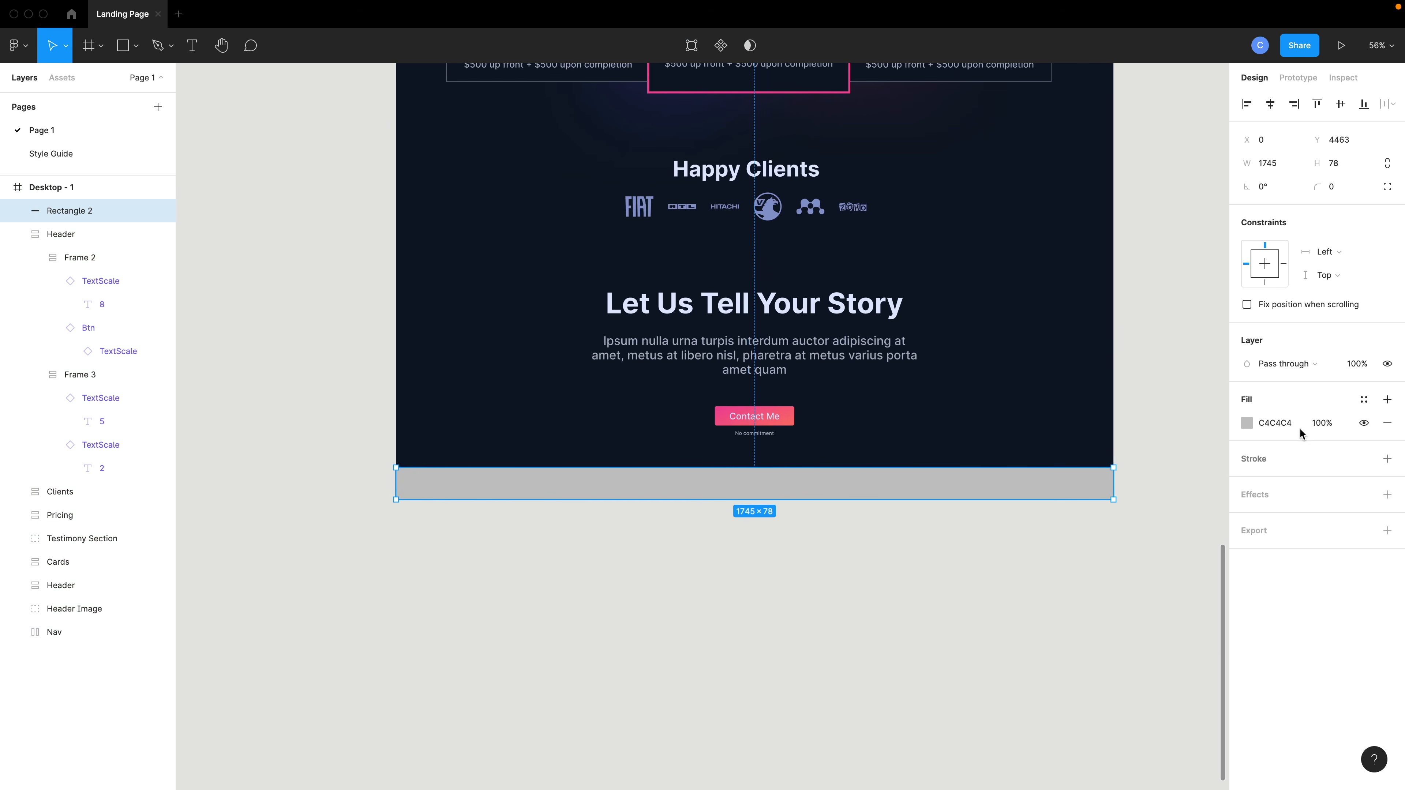
left_click(1364, 400)
left_click(1259, 489)
left_click(960, 547)
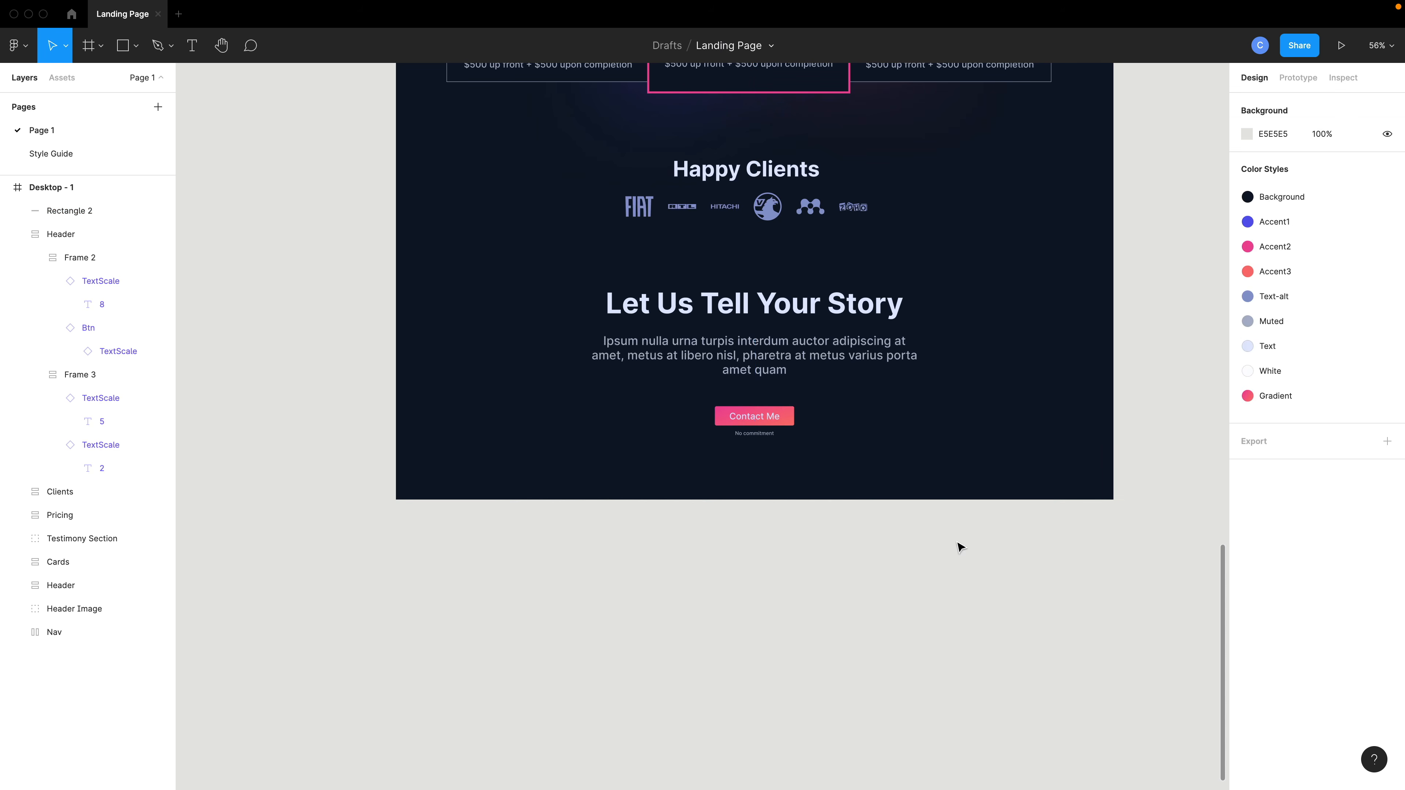
Duplicate the call-to-action paragraph text down onto the bottom bar and set its text size to xs.
left_click(759, 369)
left_click_drag(759, 361, 759, 487)
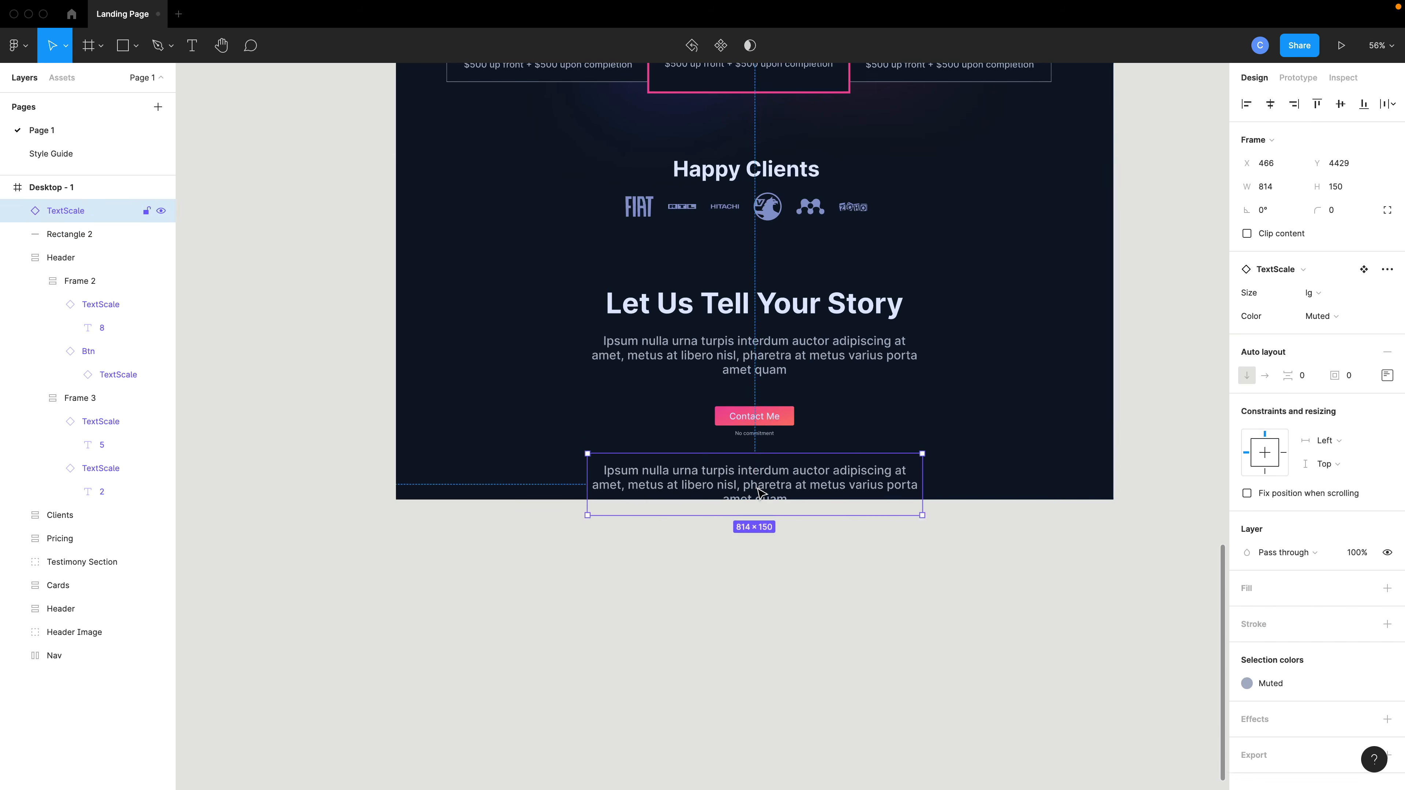
double_click(759, 487)
double_click(759, 487)
key("Escape")
key("Escape")
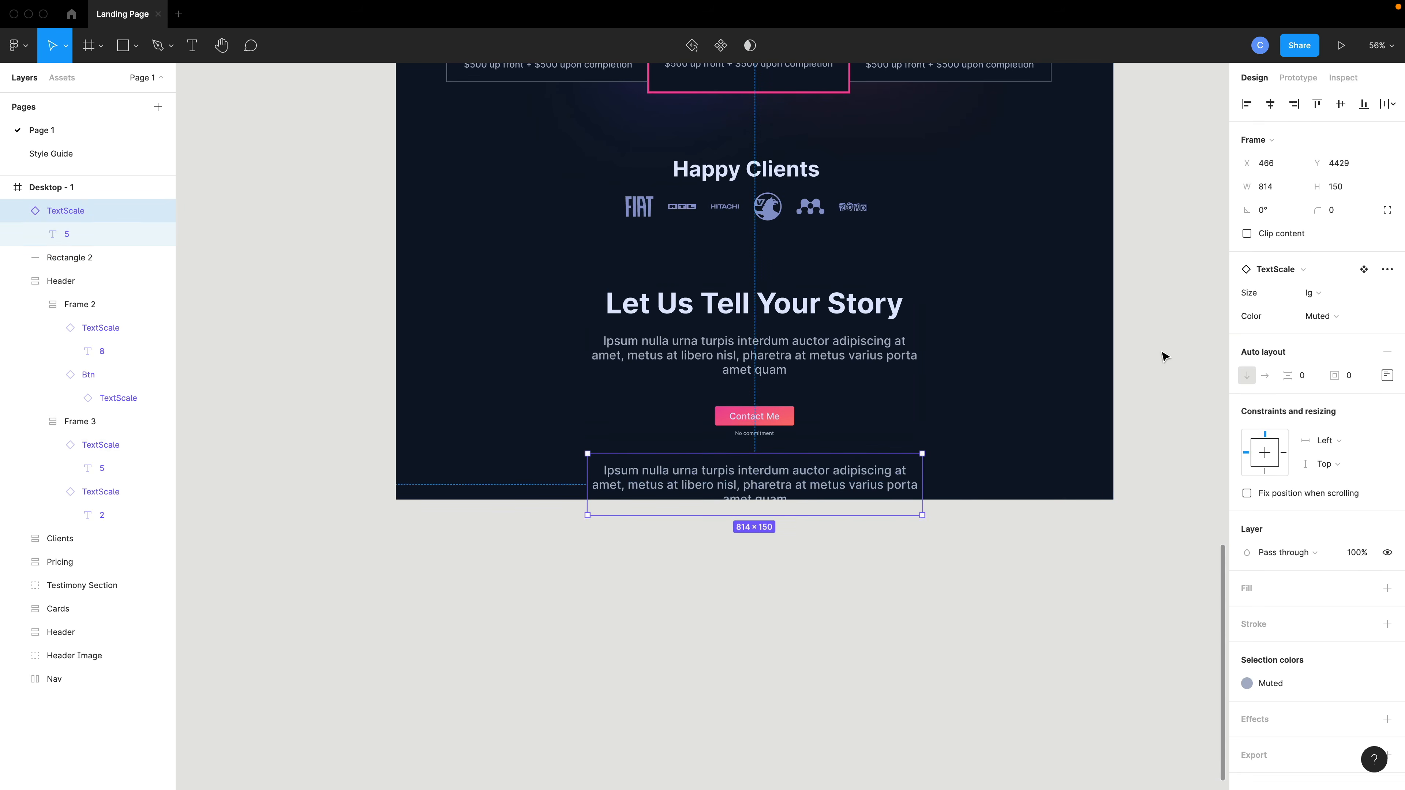
left_click(1316, 293)
left_click(1314, 347)
Replace the duplicated text with Copyright © 2022 DESGN and move it into the bottom bar.
scroll(592, 476, "up", 10)
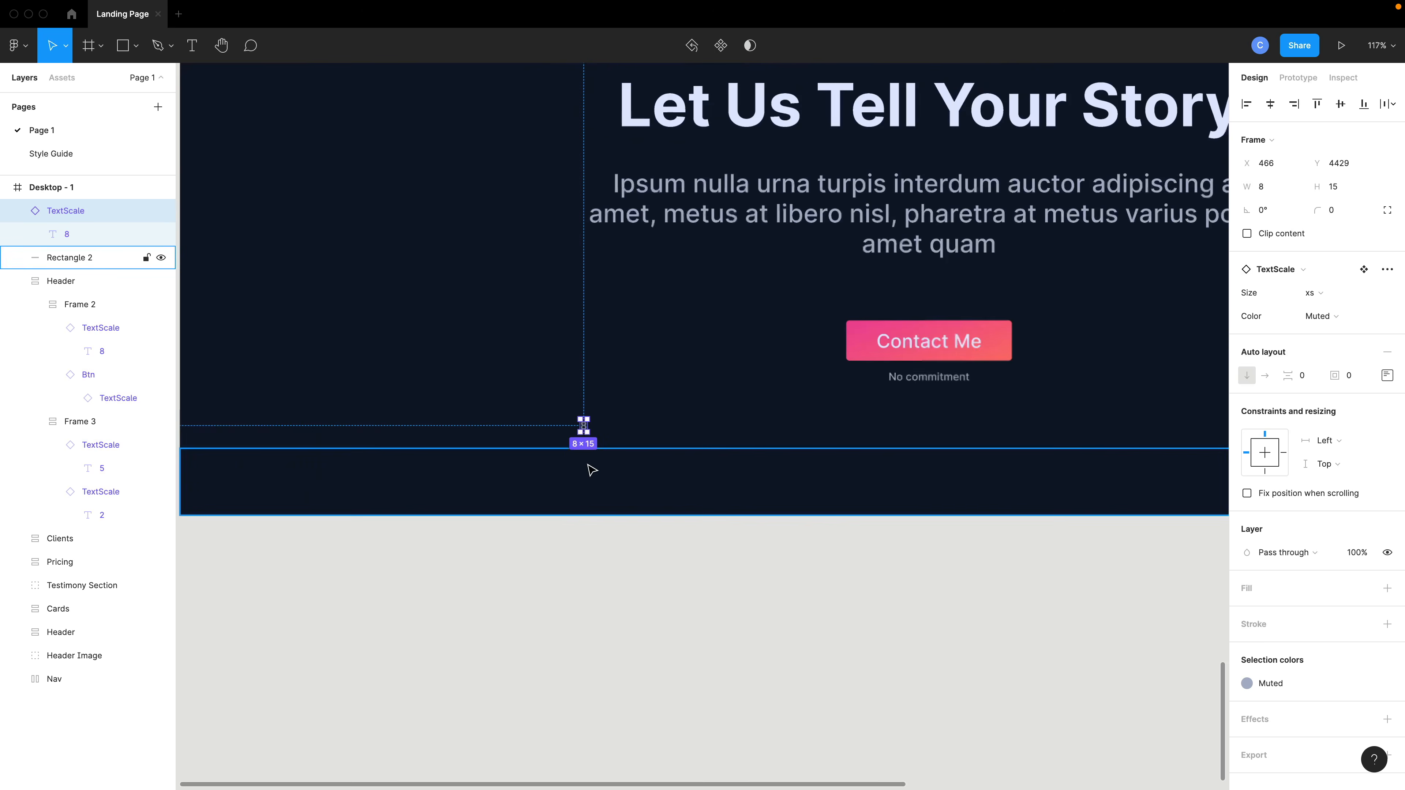
double_click(585, 420)
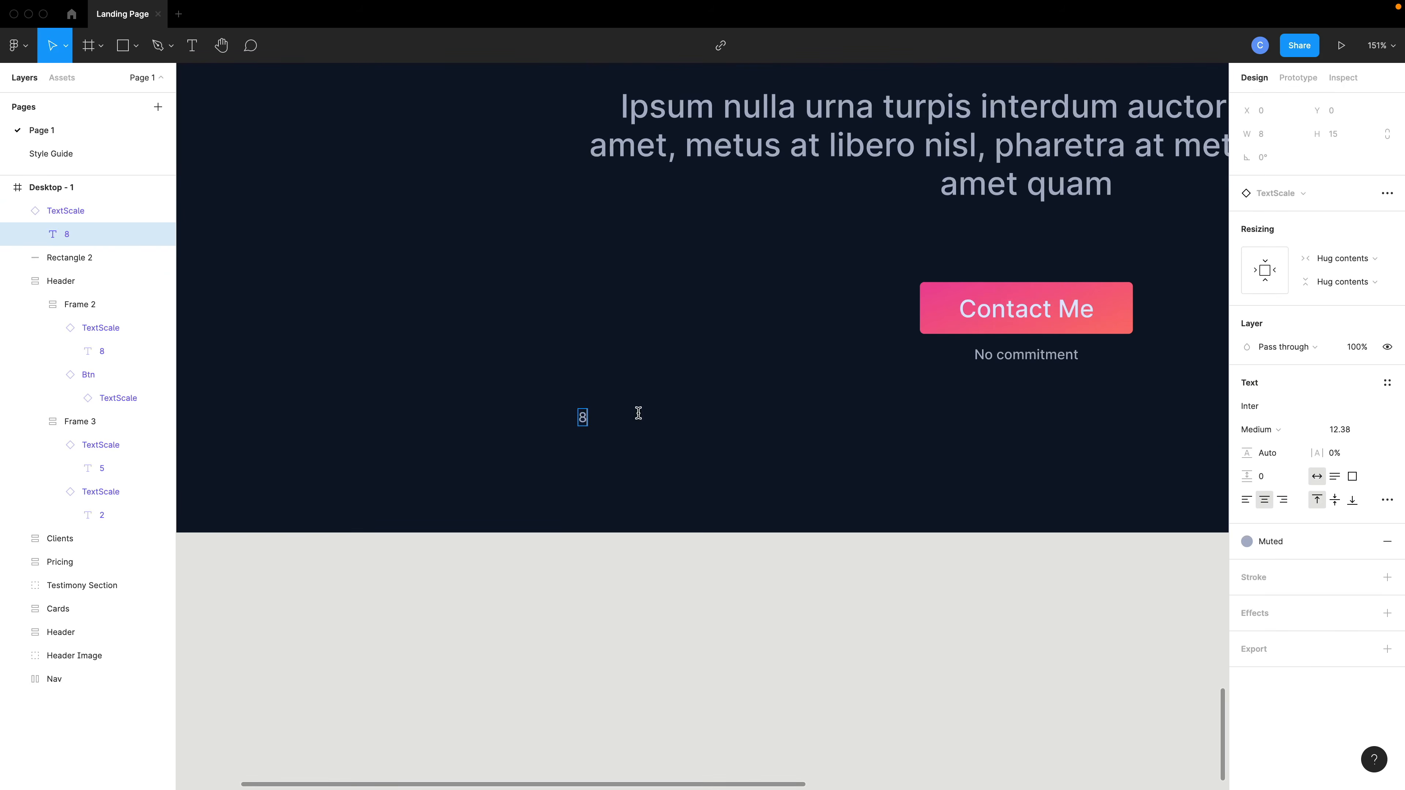
type("Contact Me")
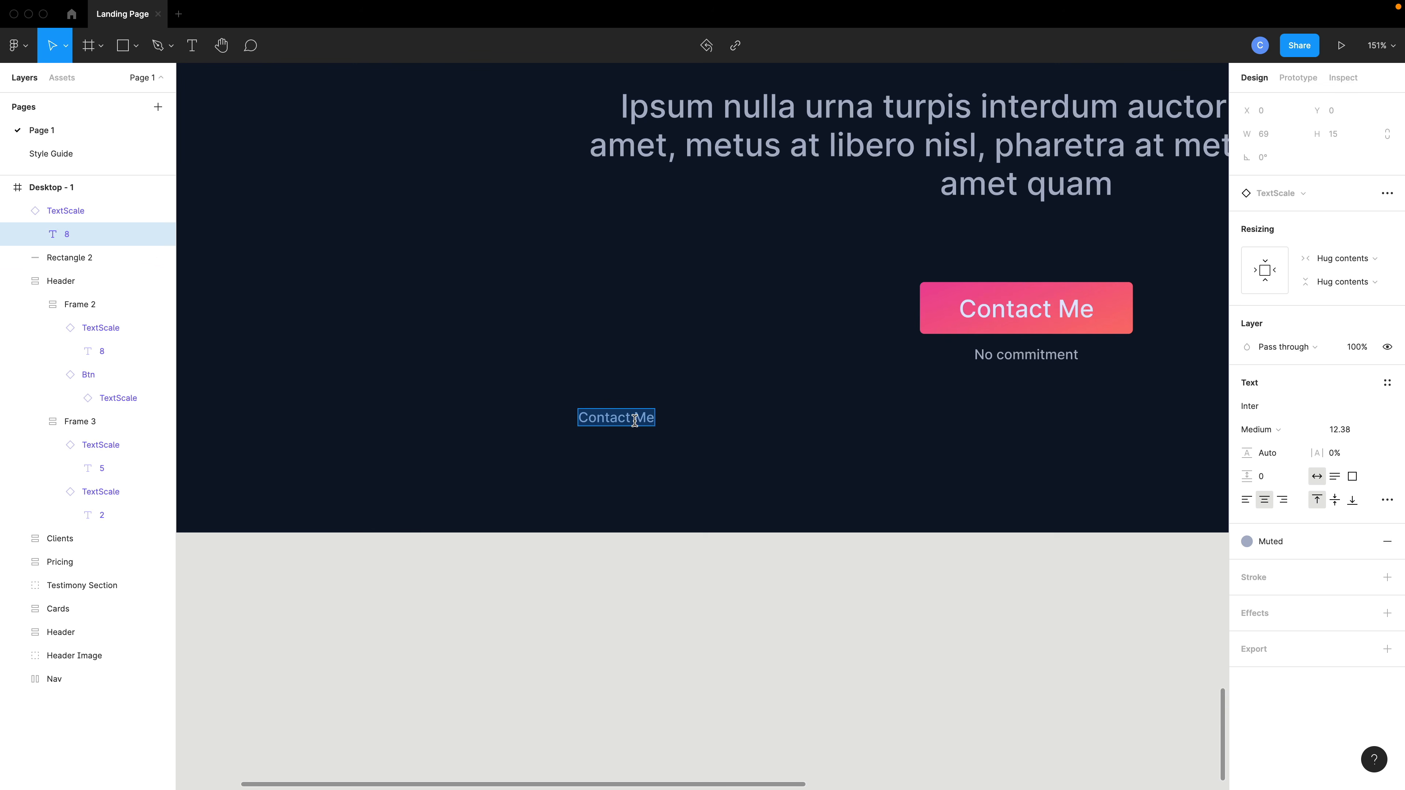
type("Copyright © 2022 DESGN")
left_click_drag(670, 425, 1043, 503)
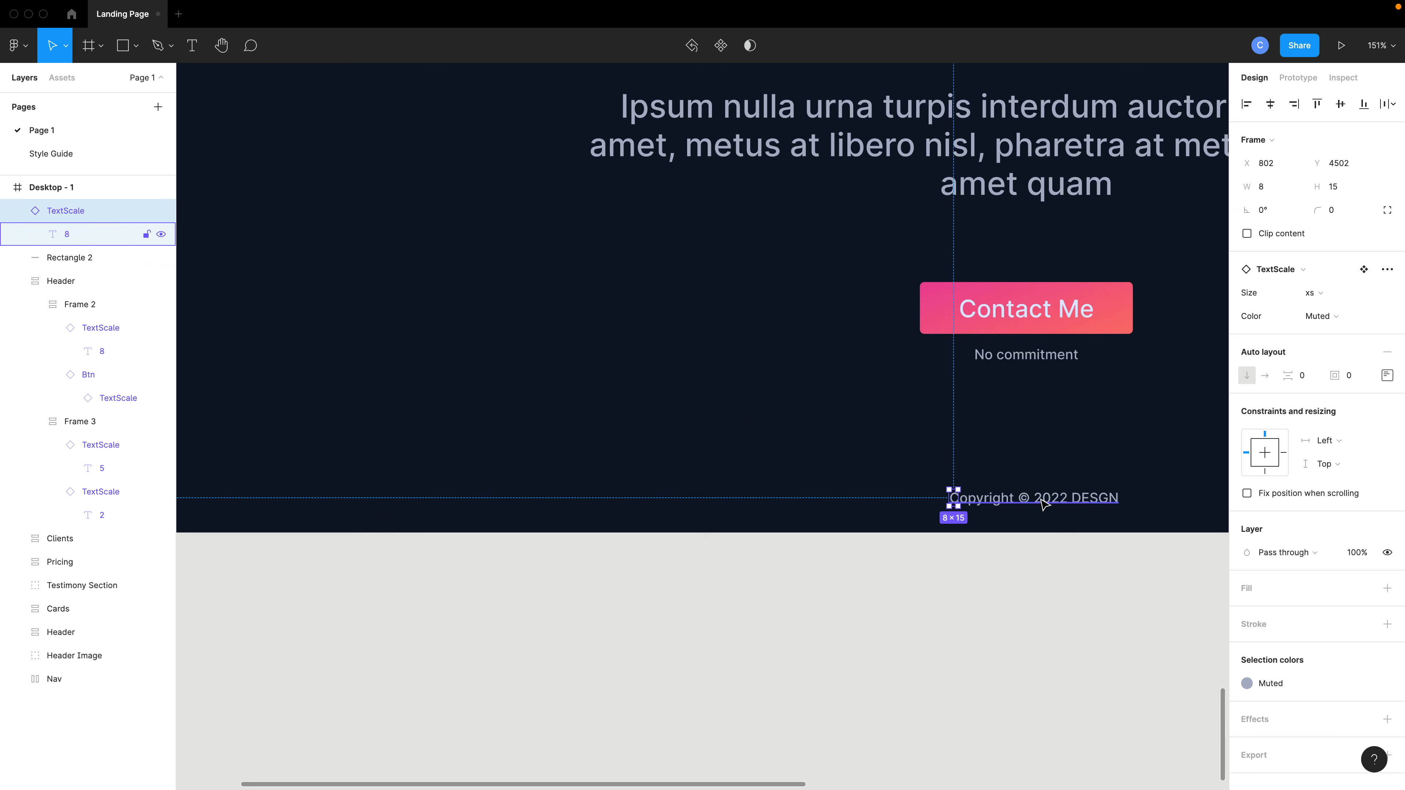
Centre the copyright text horizontally within the page.
scroll(1042, 503, "down", 2)
left_click(1270, 103)
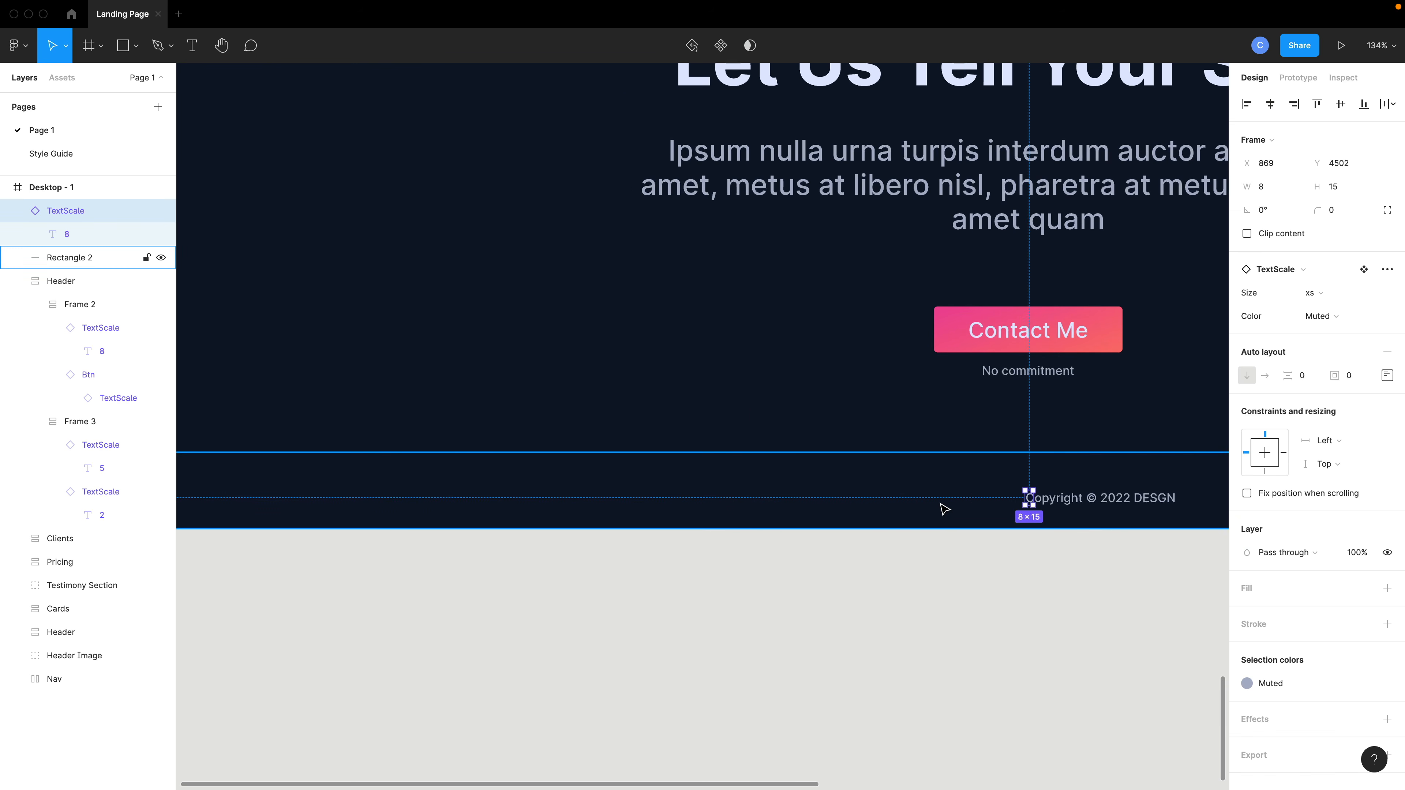
scroll(945, 510, "right", 5)
mouse_move(788, 500)
left_mouse_down()
mouse_move(930, 506)
mouse_move(784, 502)
left_mouse_up()
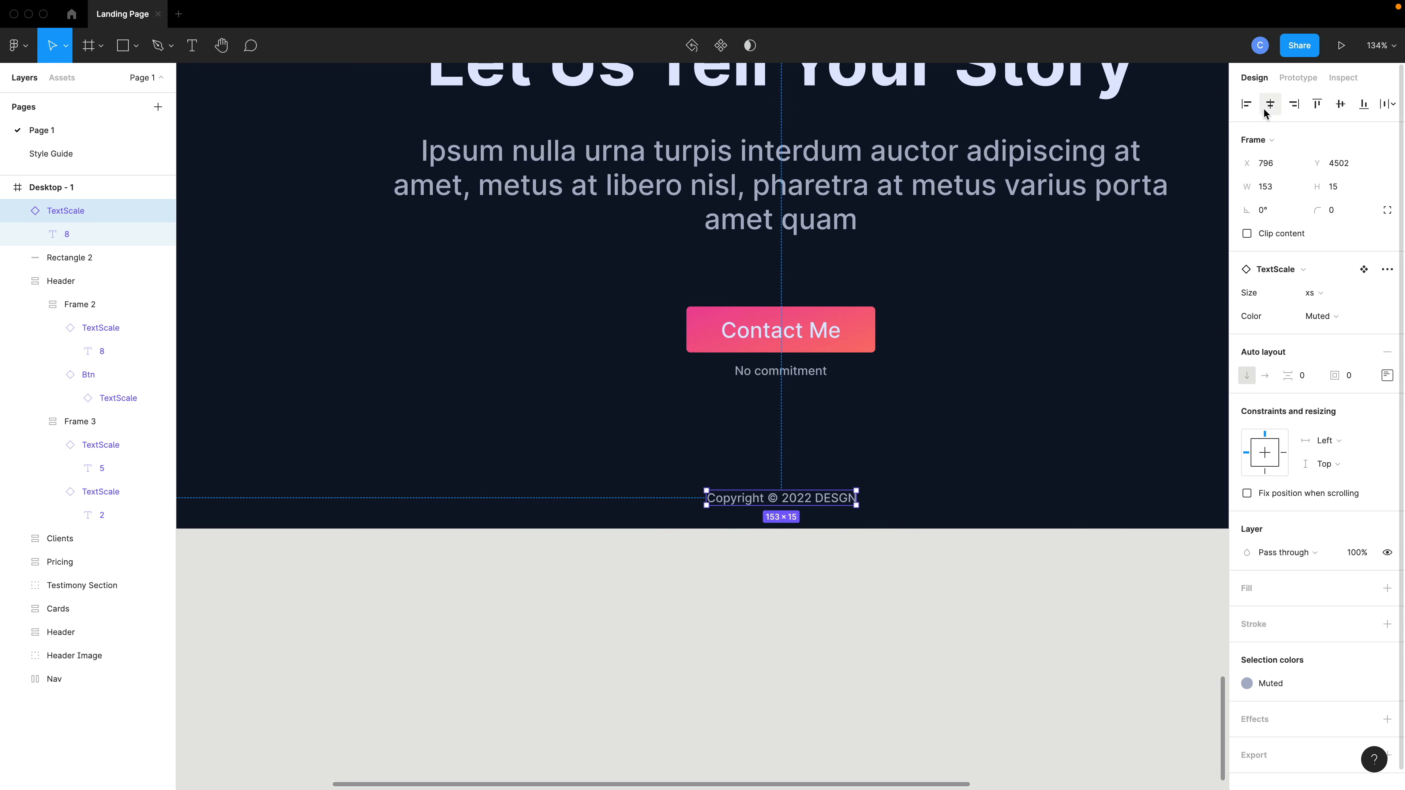
Shorten the bottom bar rectangle to about 58 px tall.
scroll(1006, 436, "down", 5)
left_click(973, 485)
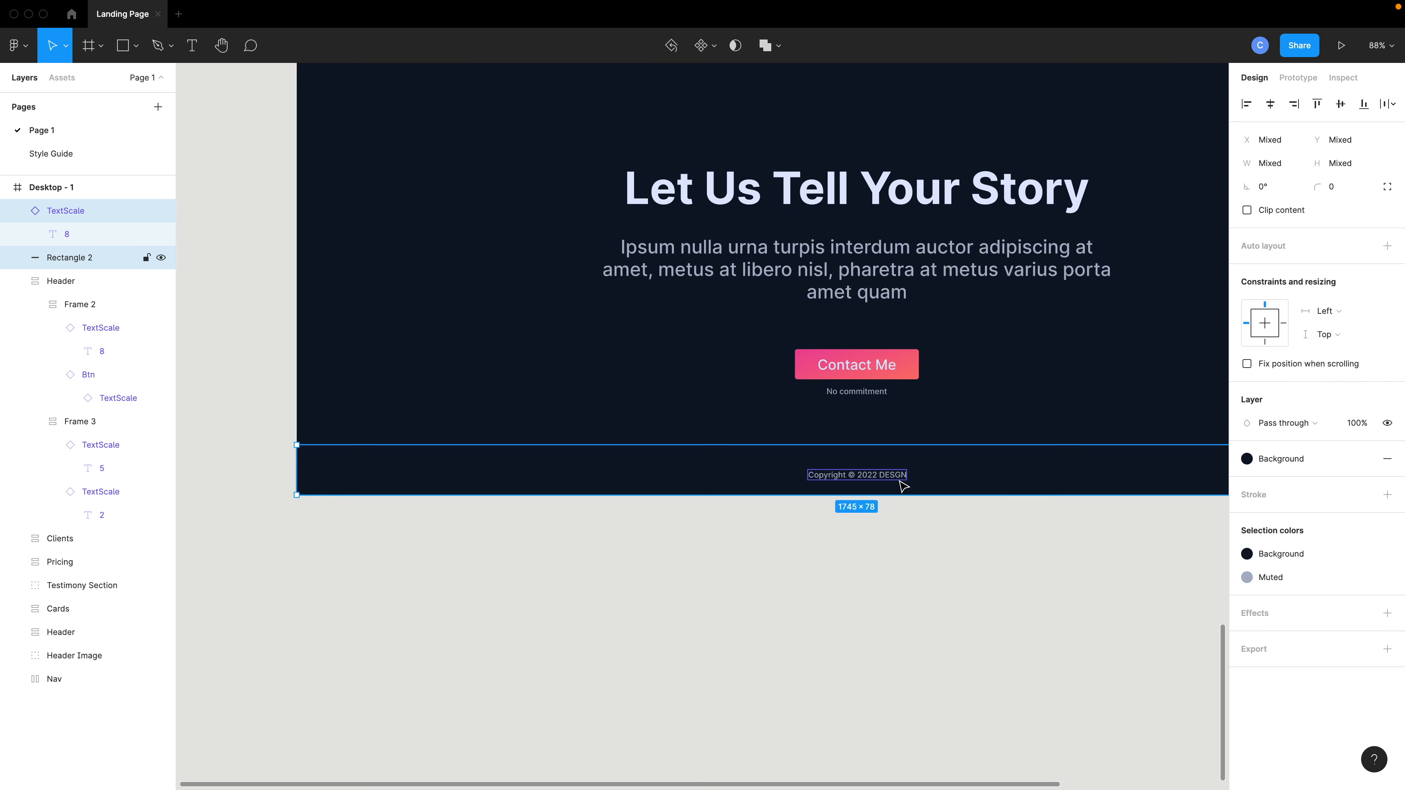
left_click(900, 476)
left_click(897, 467)
mouse_move(881, 449)
left_mouse_down()
mouse_move(881, 470)
mouse_move(881, 459)
left_mouse_up()
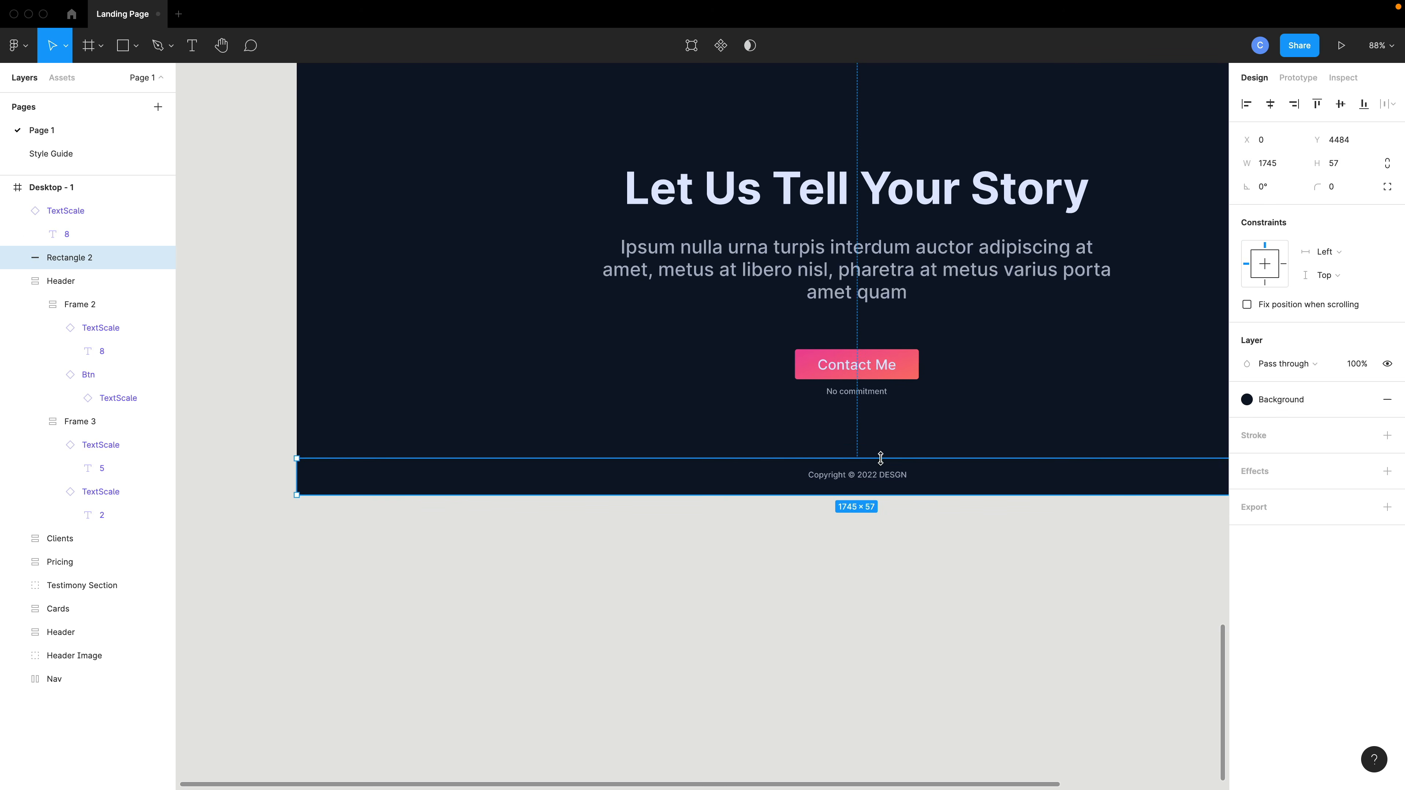
Centre the copyright text on the bottom bar, group the two, and name the group Footer.
left_click(876, 487, "shift")
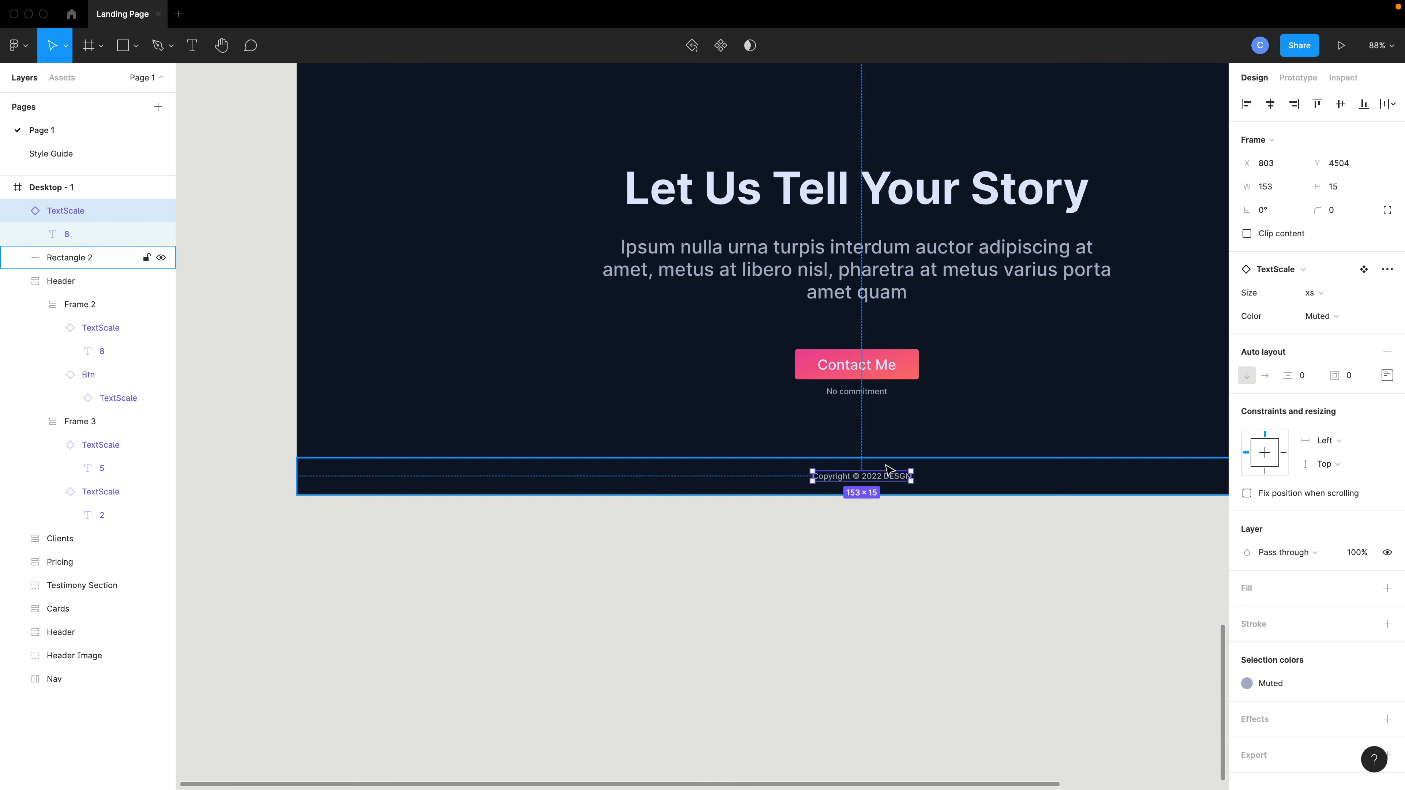
left_click(1271, 108)
key("super+g")
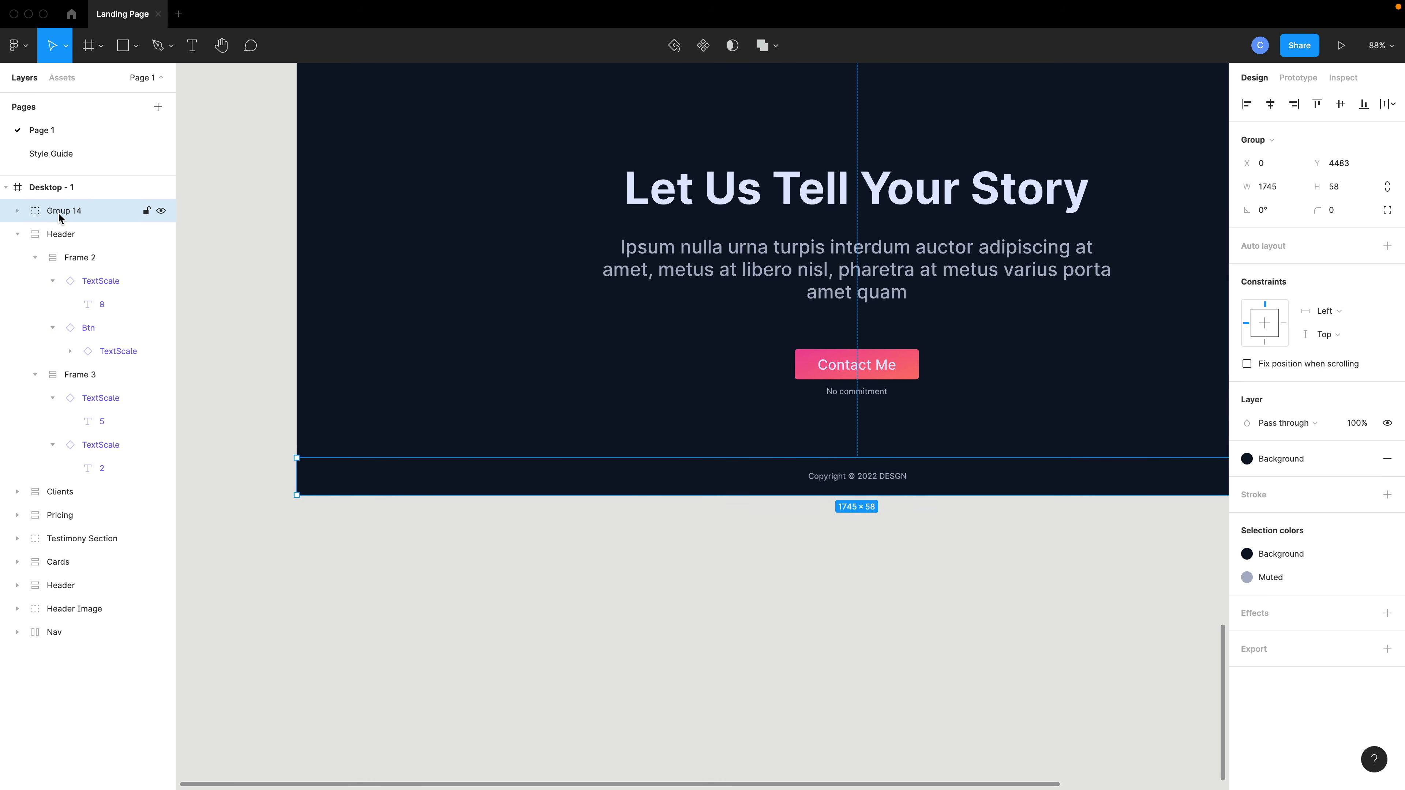
double_click(60, 212)
type("Footer")
key("Return")
Duplicate the pricing section's Blur group, move the copy down to the closing section, and place it inside Desktop - 1.
scroll(669, 553, "down", 6)
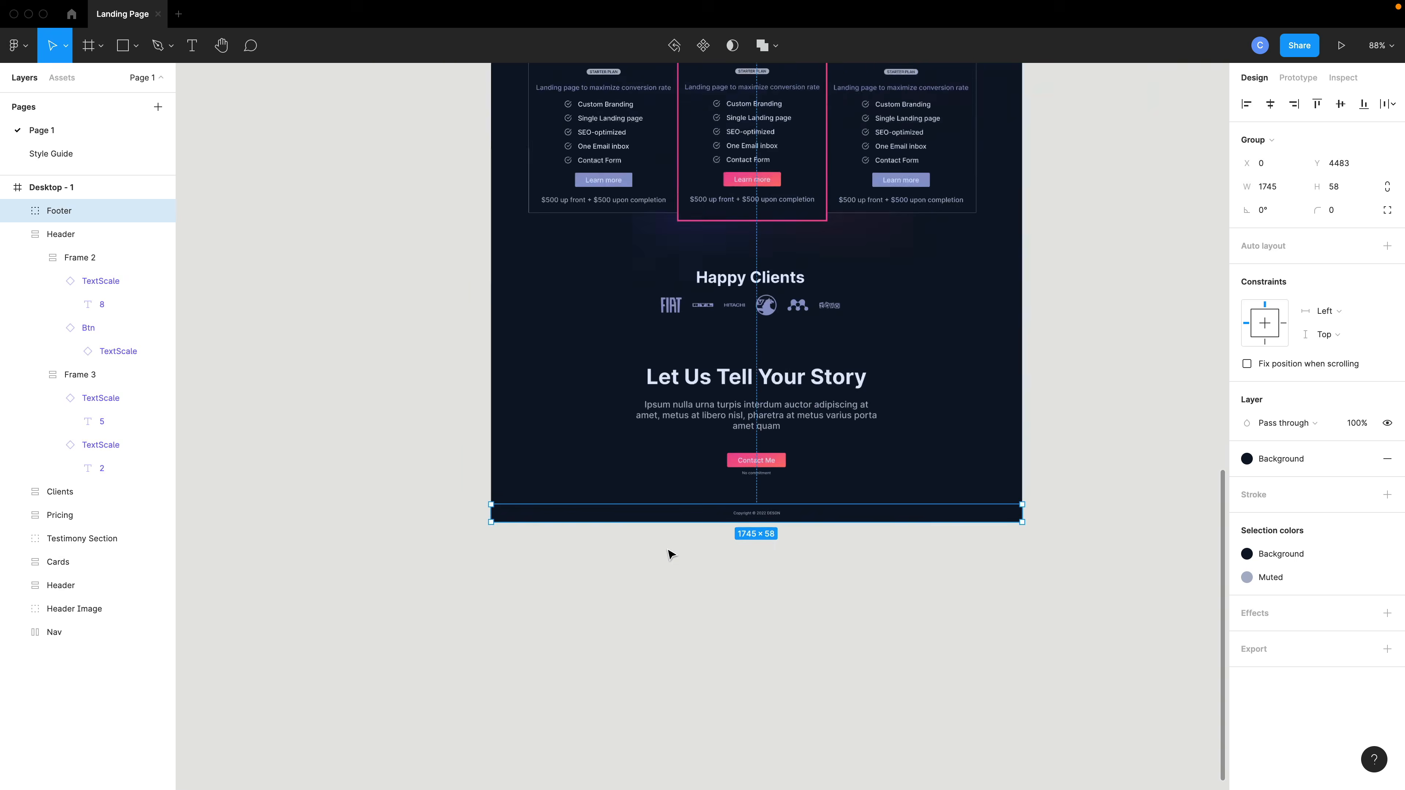
scroll(811, 536, "up", 4)
scroll(813, 539, "up", 5)
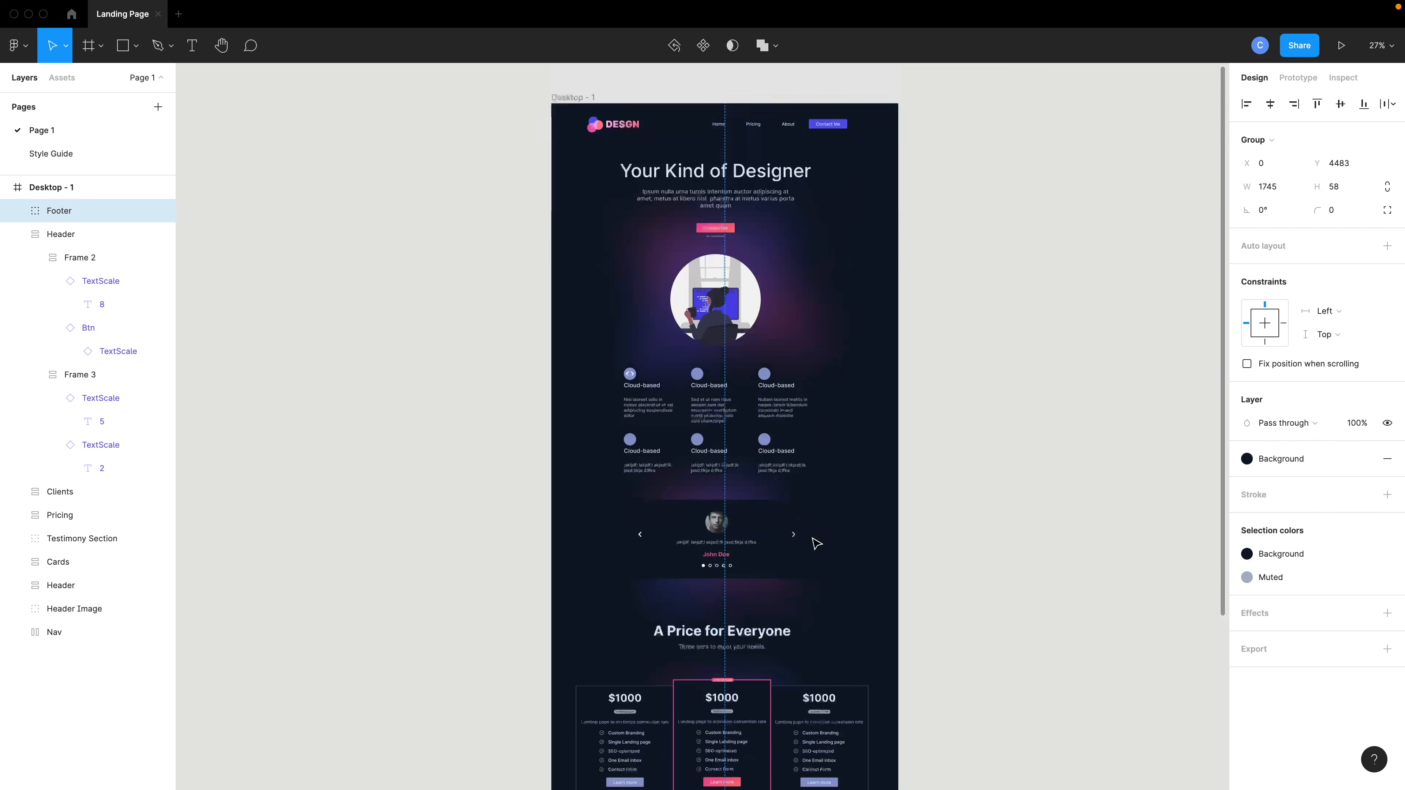
left_click(1025, 495)
scroll(1028, 498, "down", 5)
left_click_drag(1152, 215, 1018, 278)
left_click(17, 515)
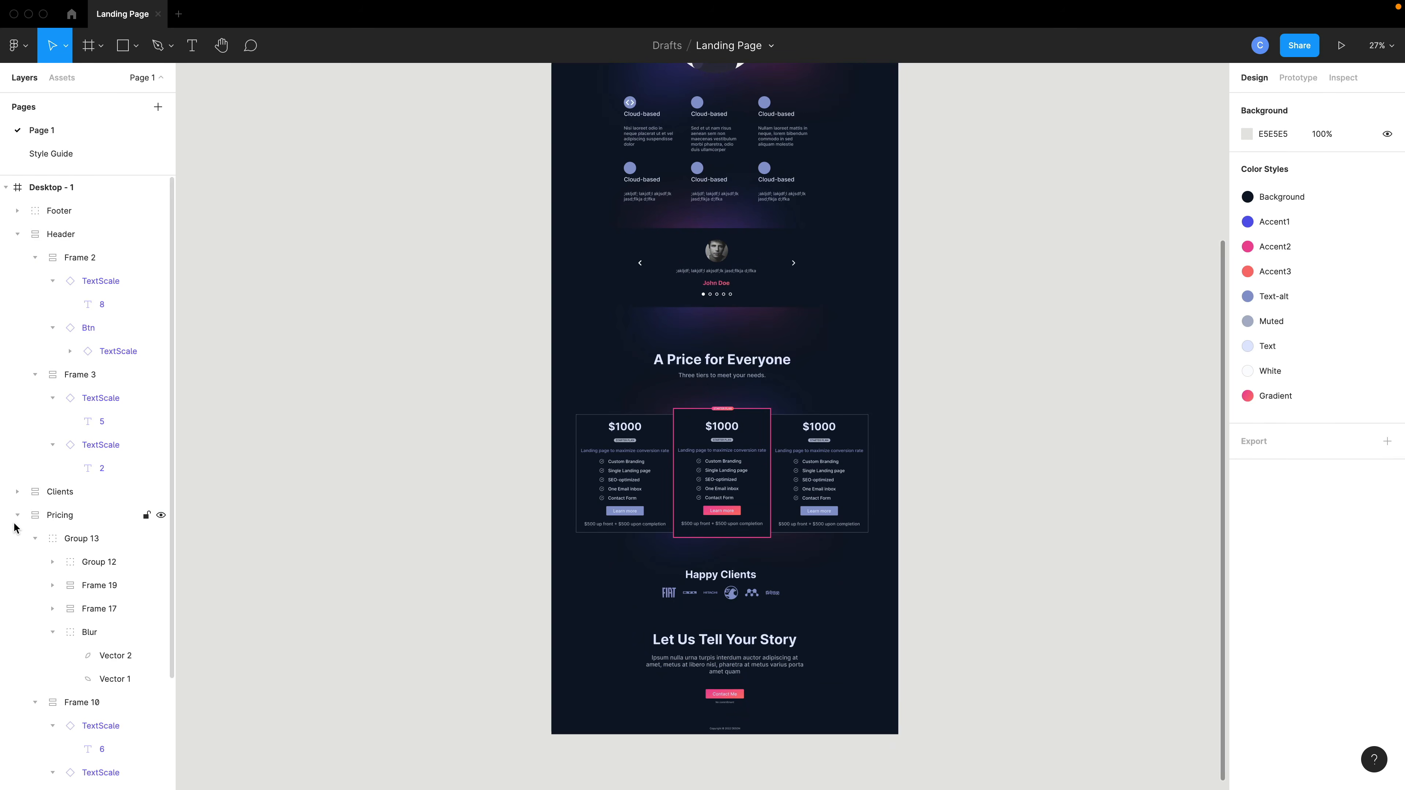
scroll(16, 523, "down", 4)
left_click(104, 526)
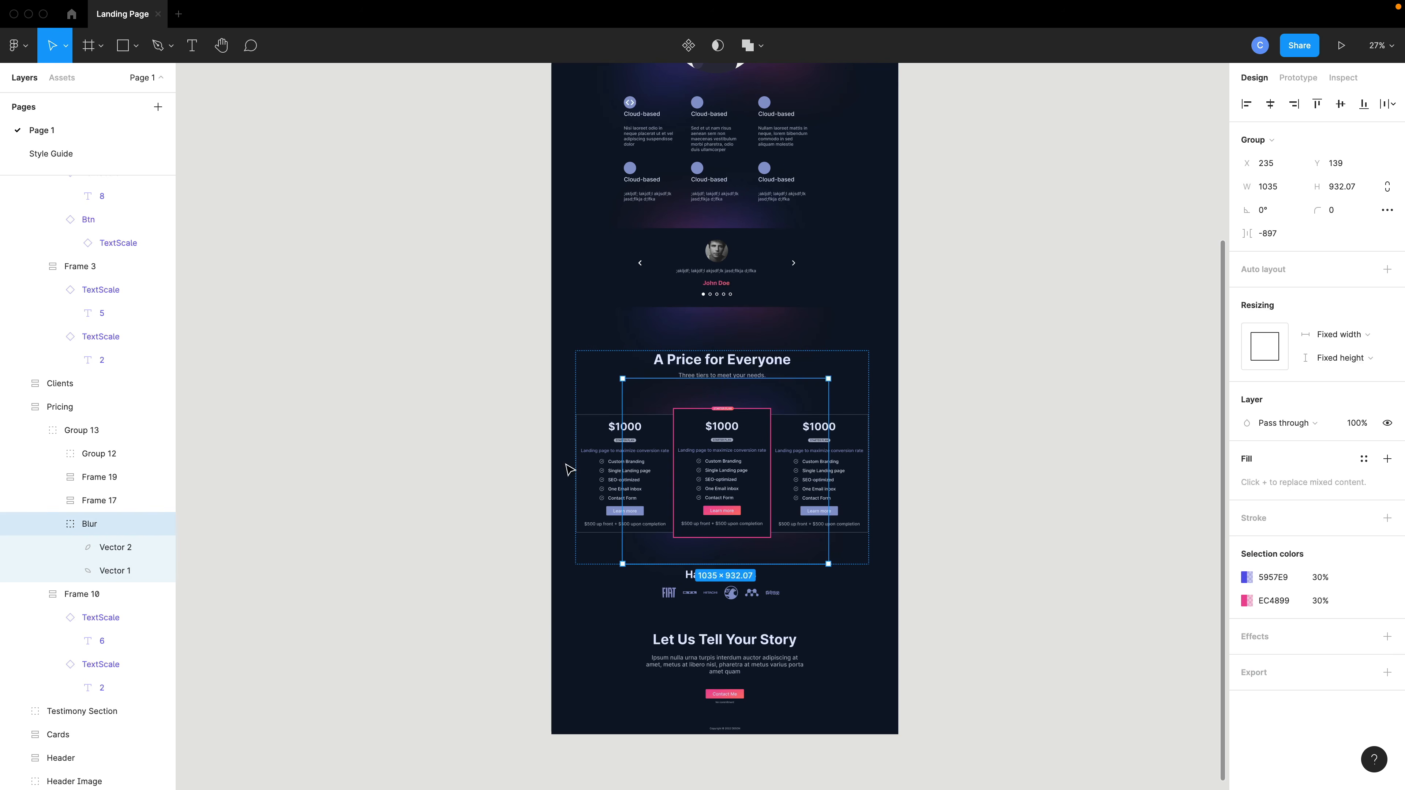
left_click_drag(718, 403, 684, 672)
scroll(1073, 520, "down", 5)
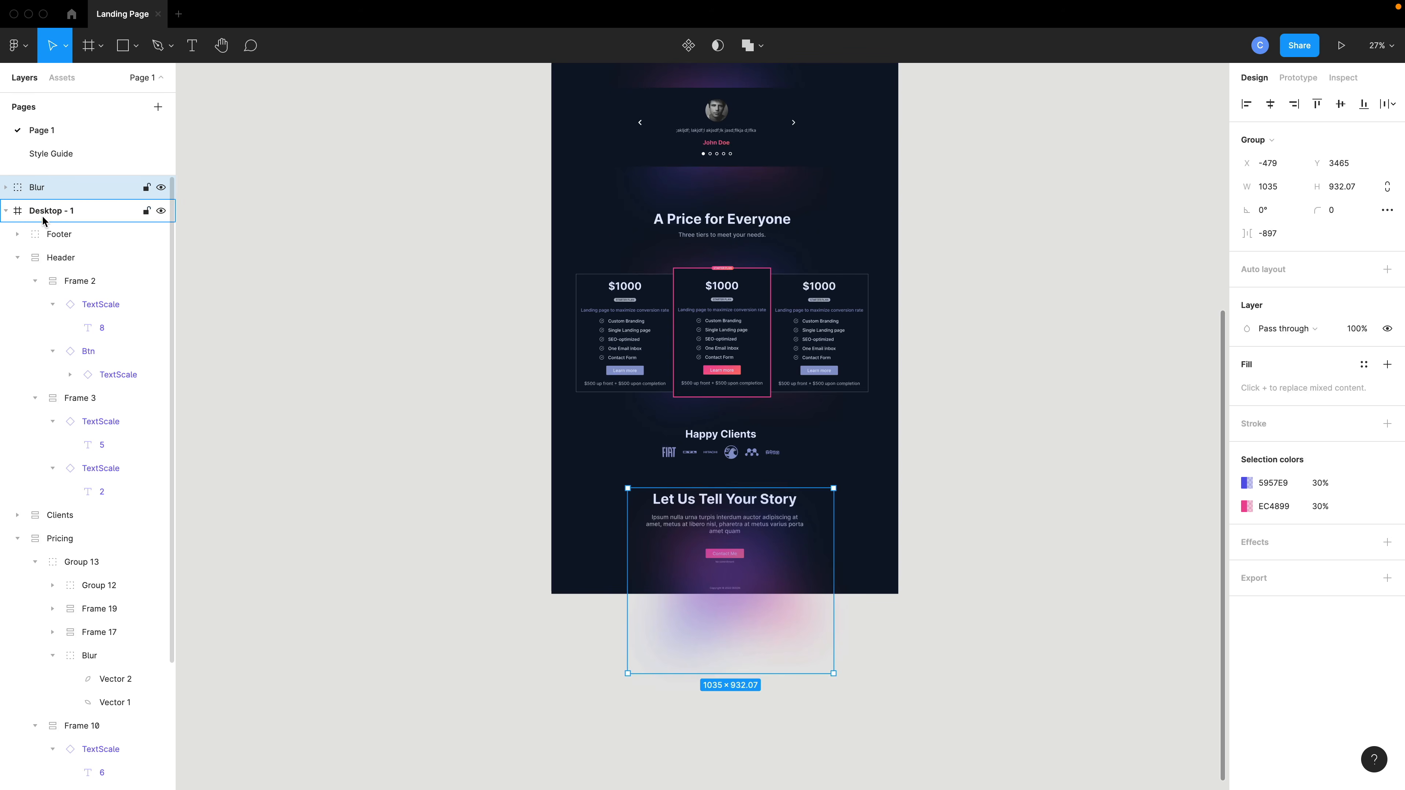
left_click_drag(21, 245, 22, 243)
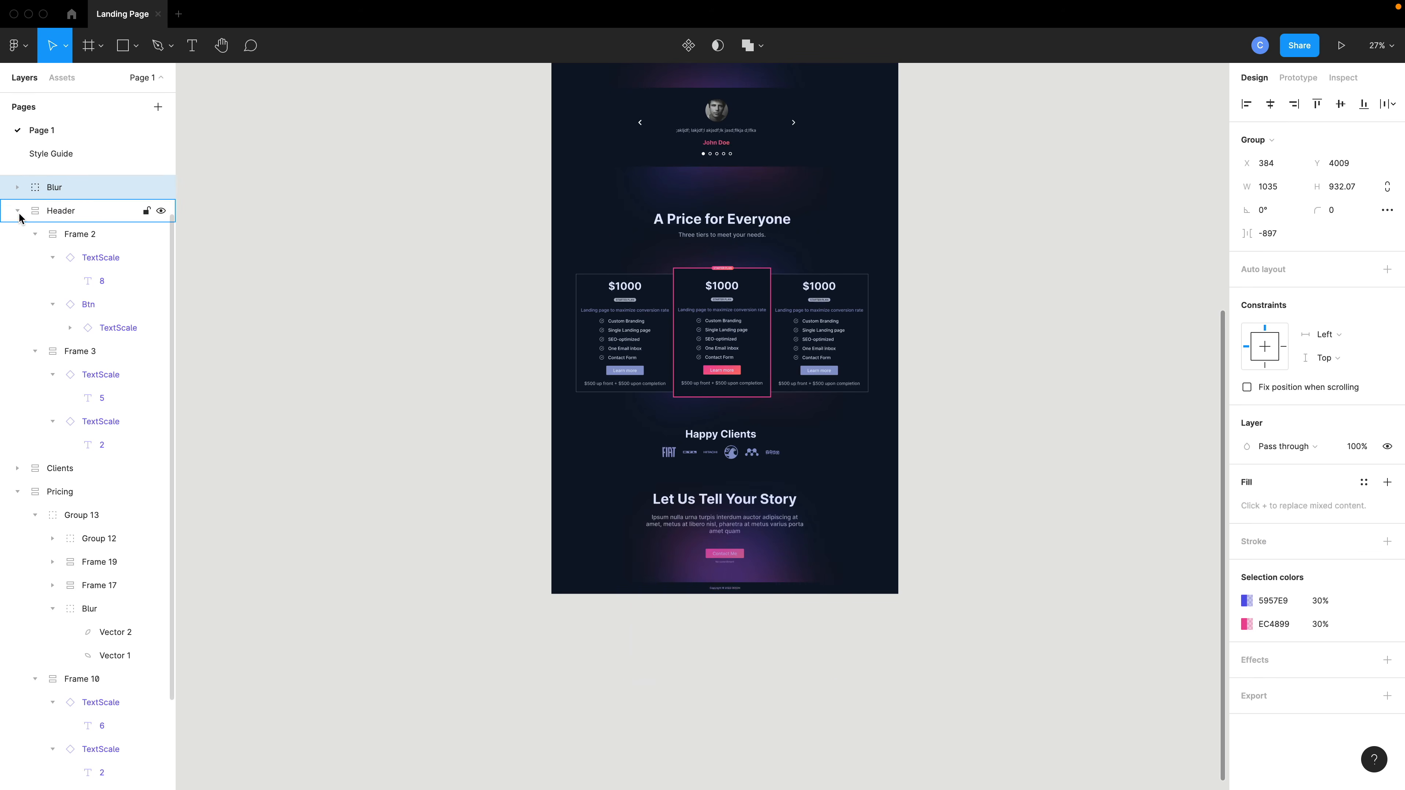
Widen the copied Blur group to about 1574 wide and position it behind the Let Us Tell Your Story section.
scroll(794, 639, "up", 5)
scroll(795, 639, "up", 5)
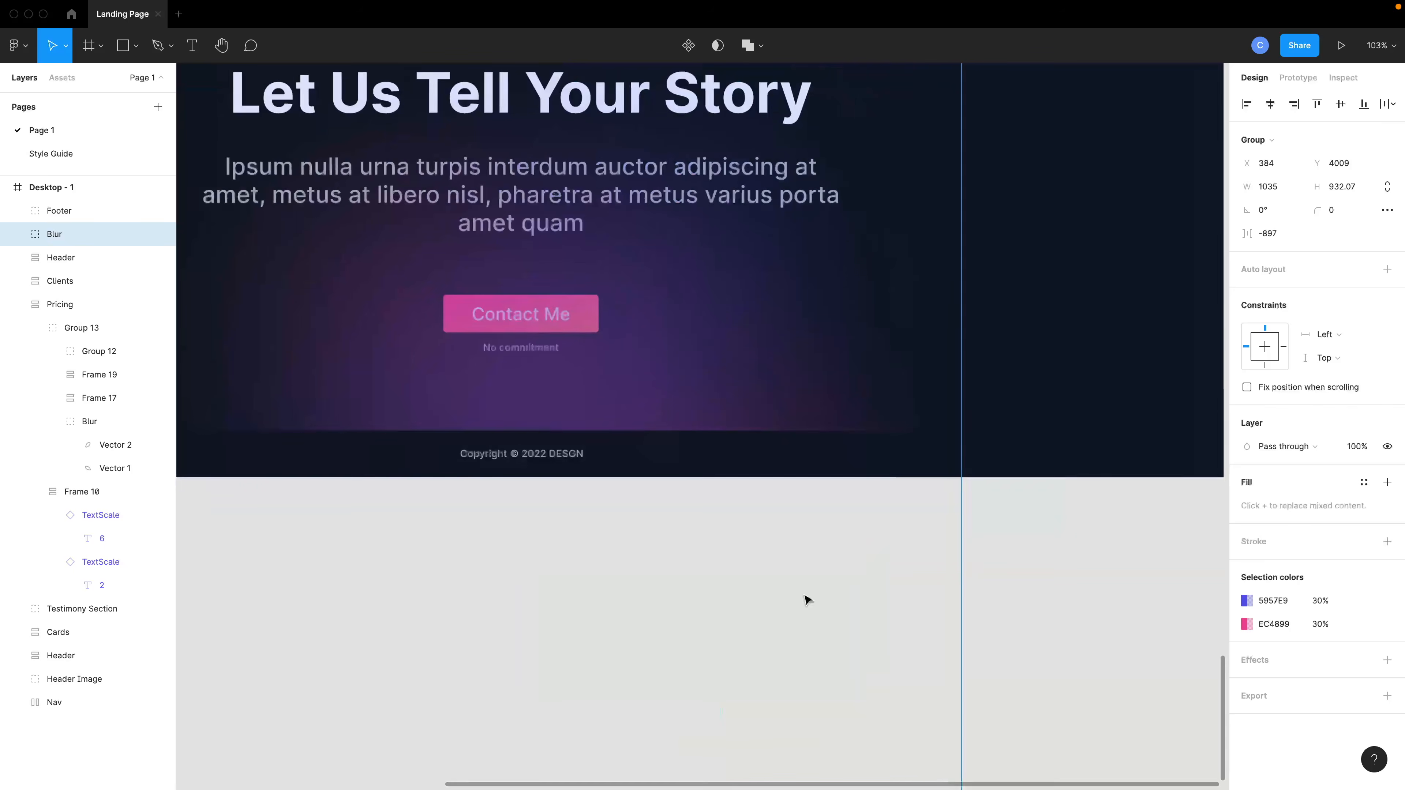
scroll(806, 596, "down", 4)
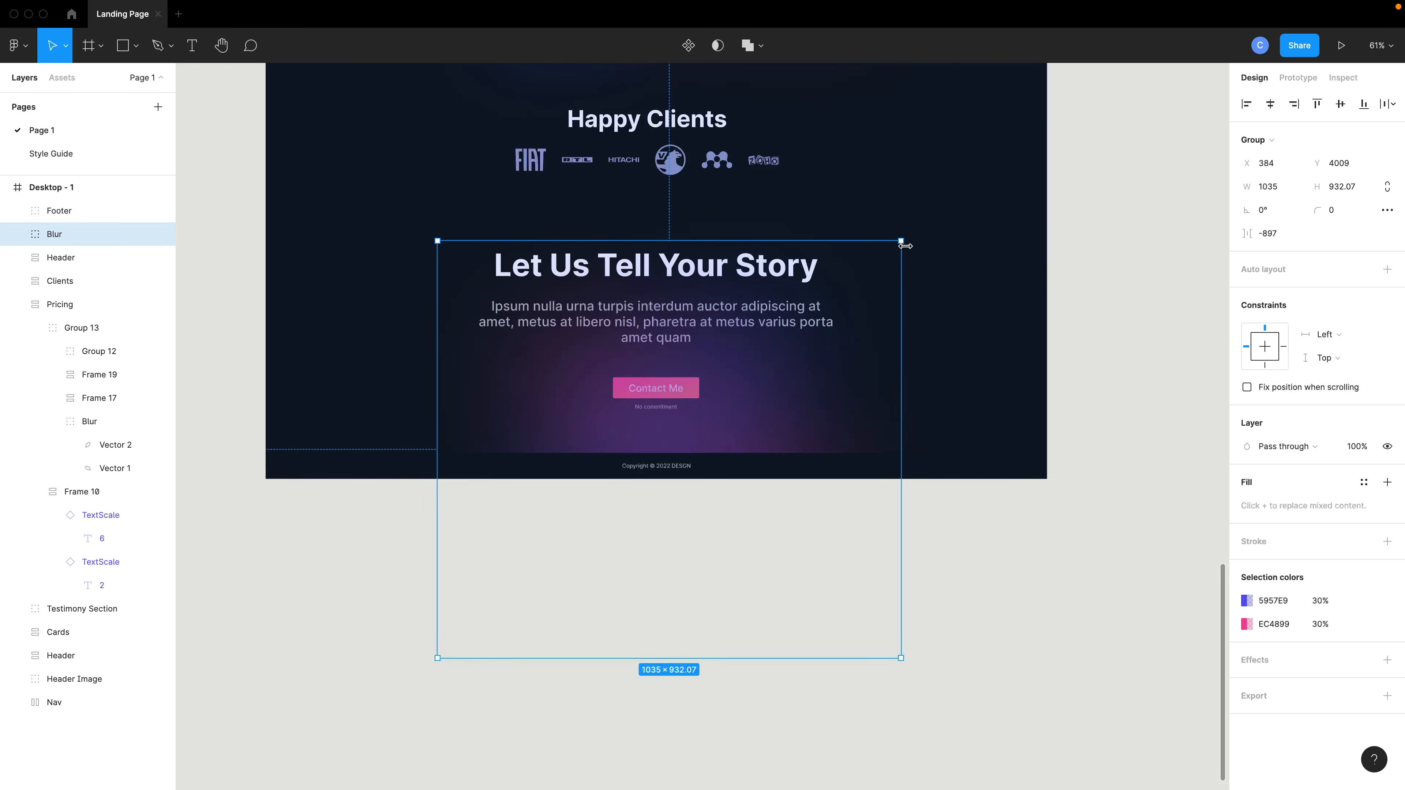
left_click_drag(905, 246, 1145, 293)
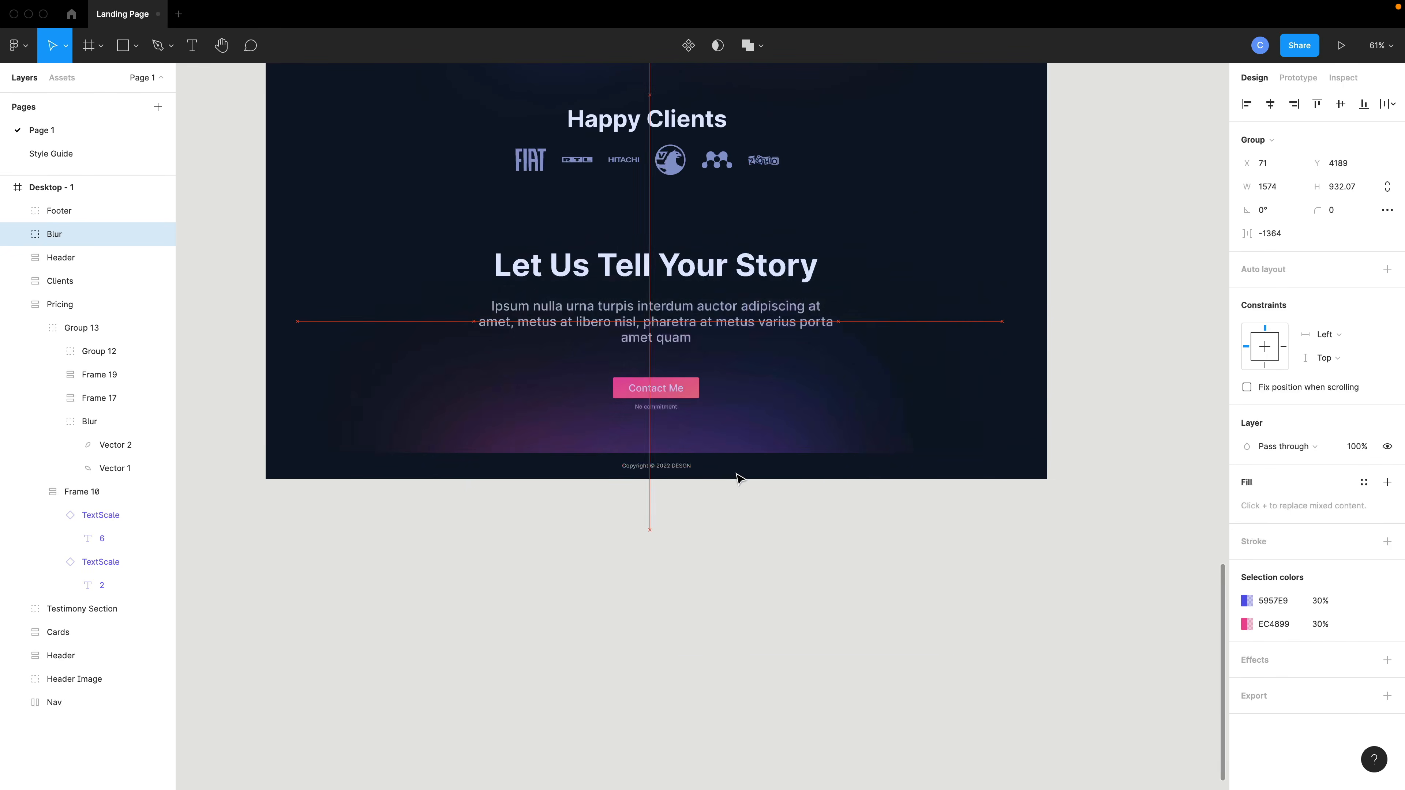
left_click_drag(740, 477, 747, 477)
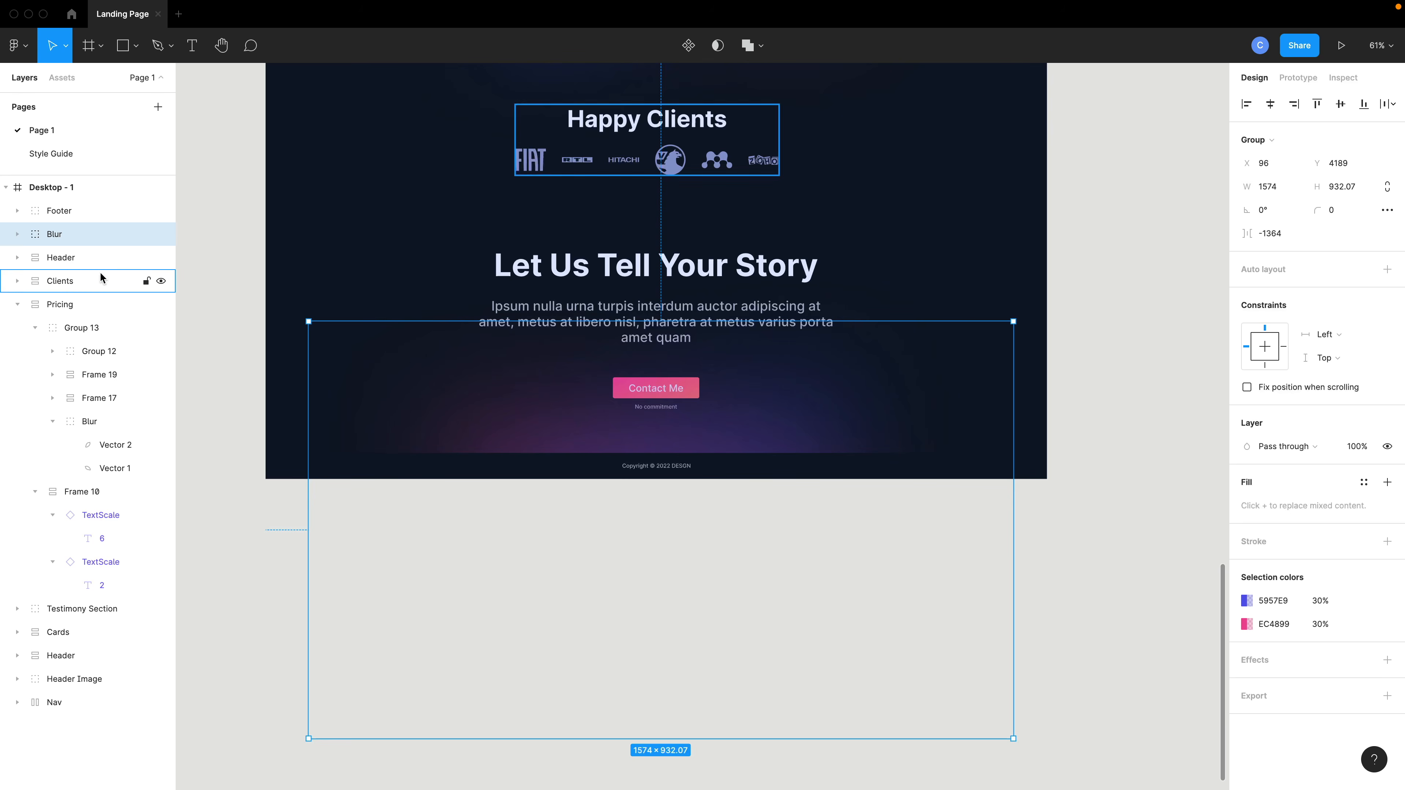
Rename the closing section's frame to CTA and move it above the Blur layer.
double_click(67, 259)
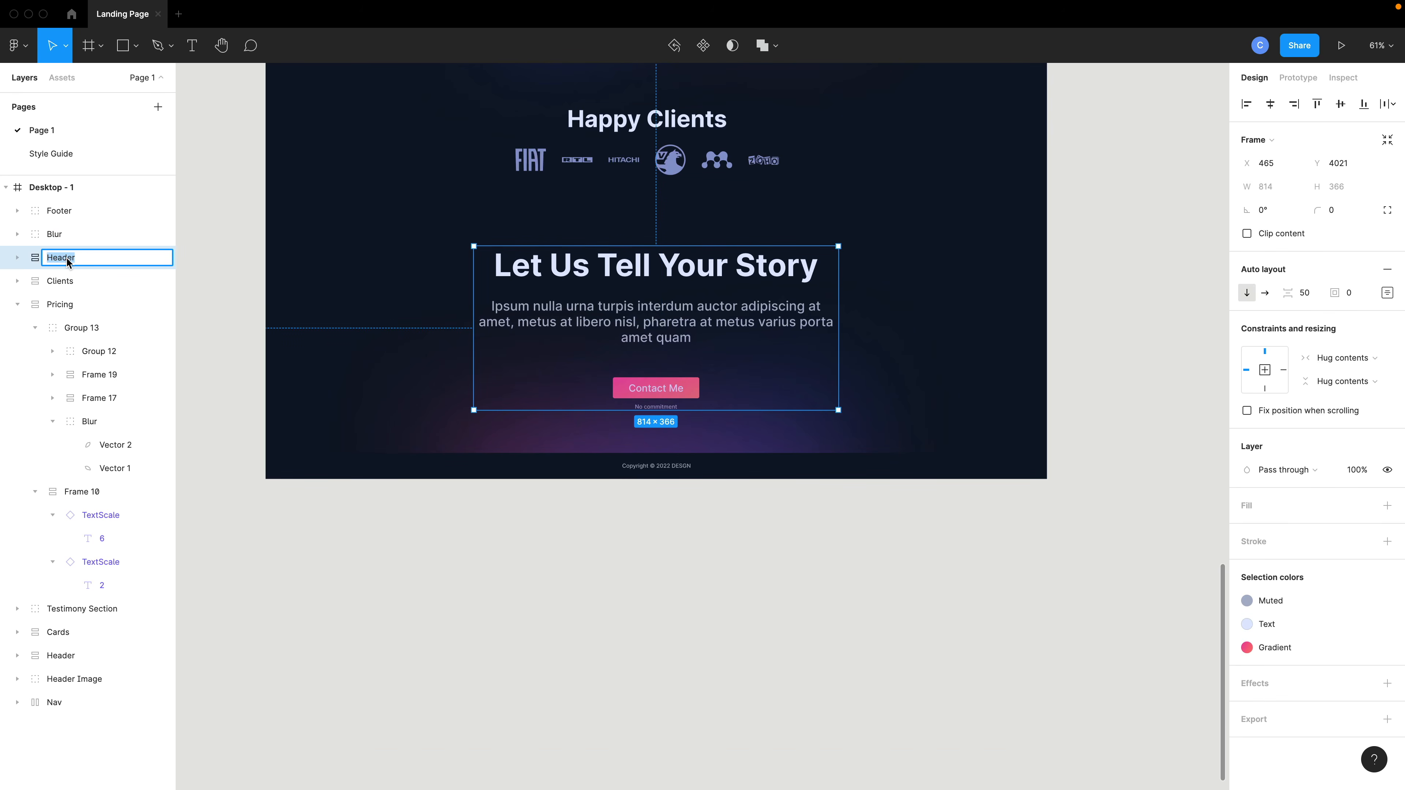
type("CTA")
key("Return")
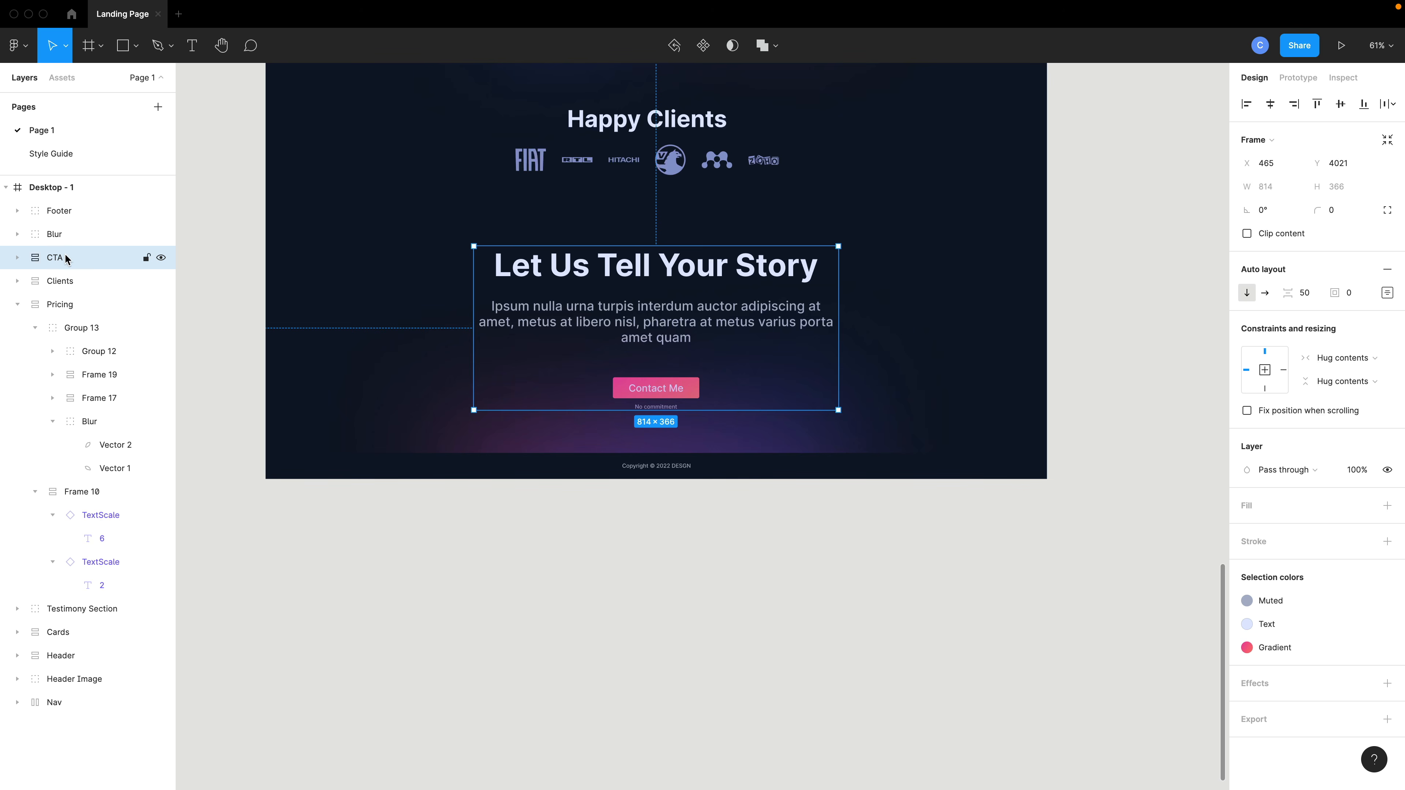
left_click_drag(66, 258, 70, 226)
left_click(646, 572)
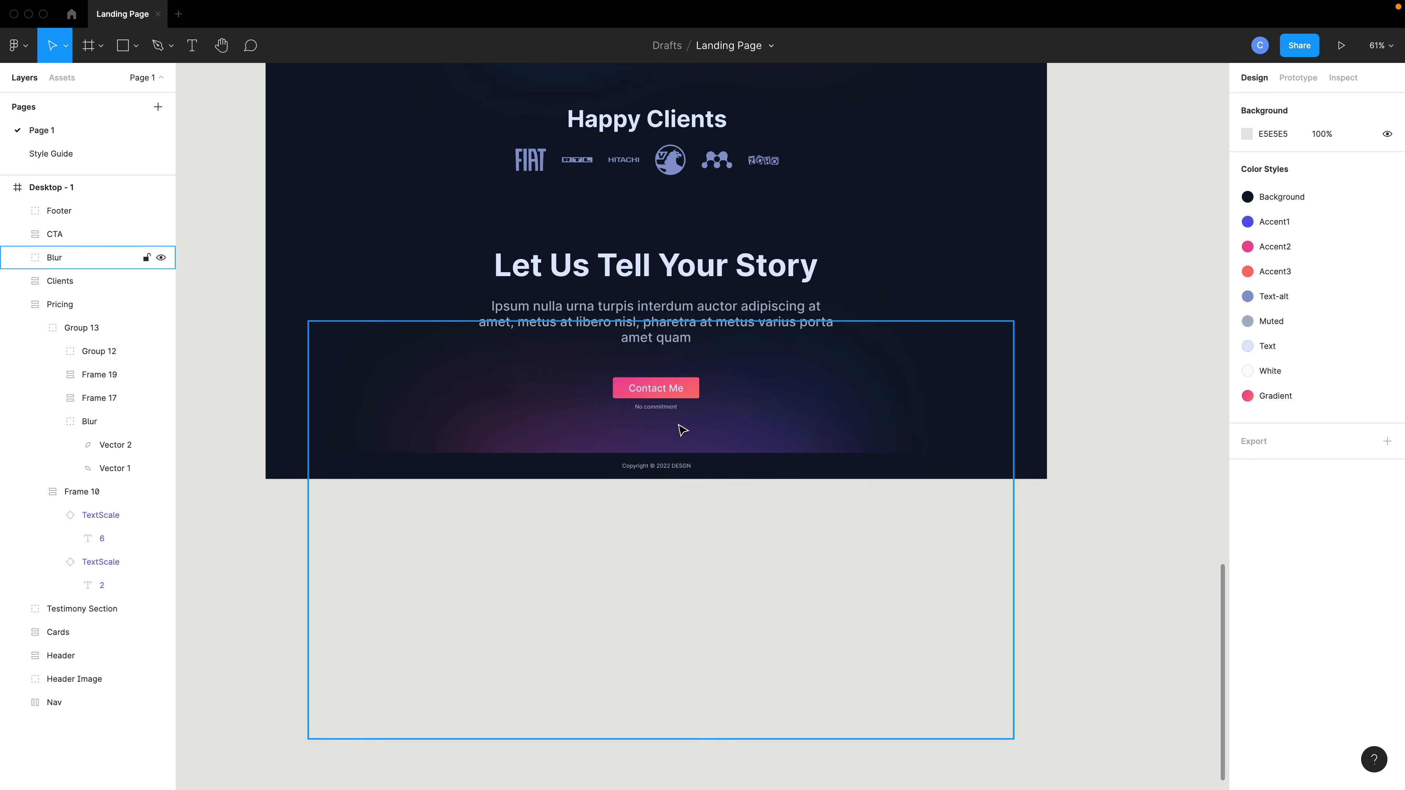
scroll(683, 430, "down", 3)
scroll(683, 465, "up", 6)
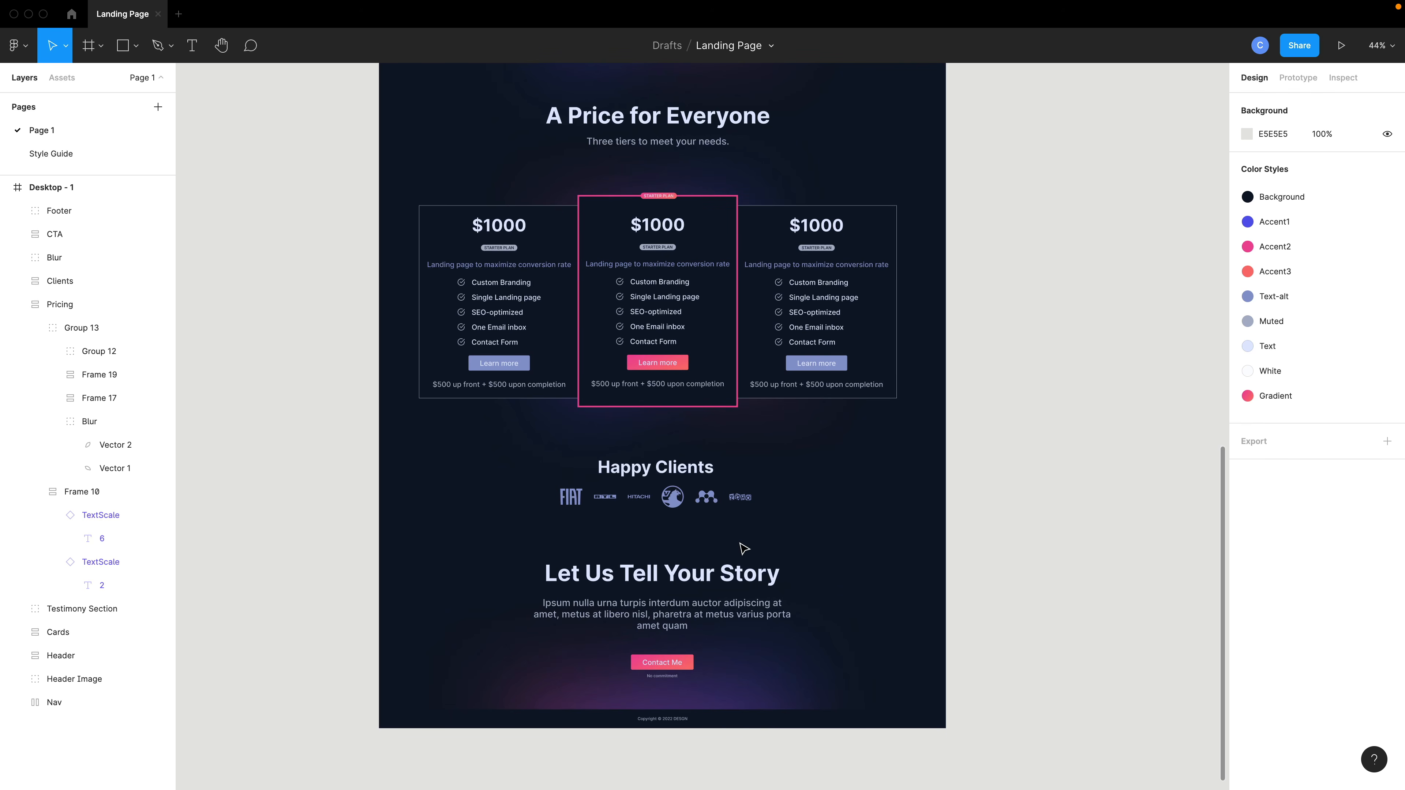
scroll(744, 549, "up", 10)
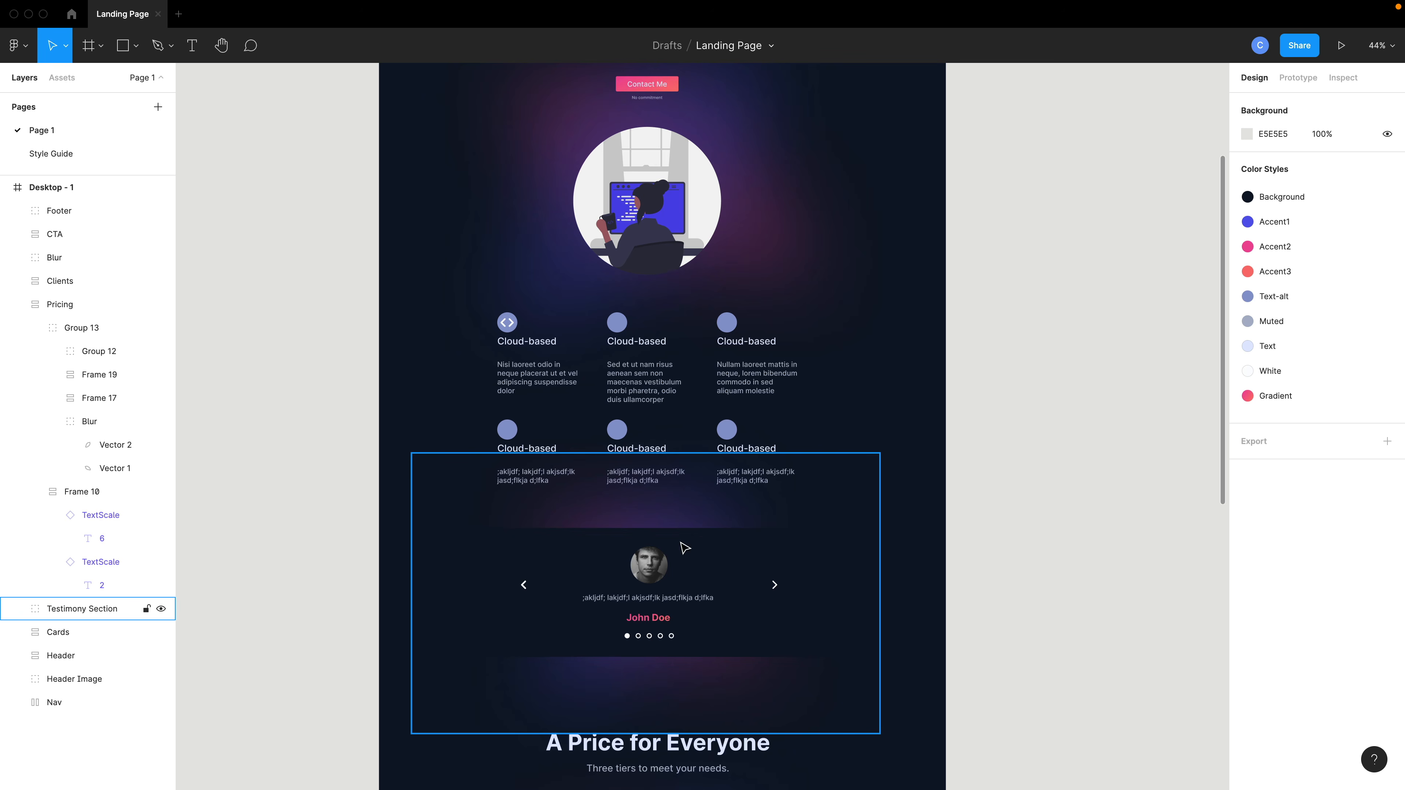
scroll(684, 547, "up", 5)
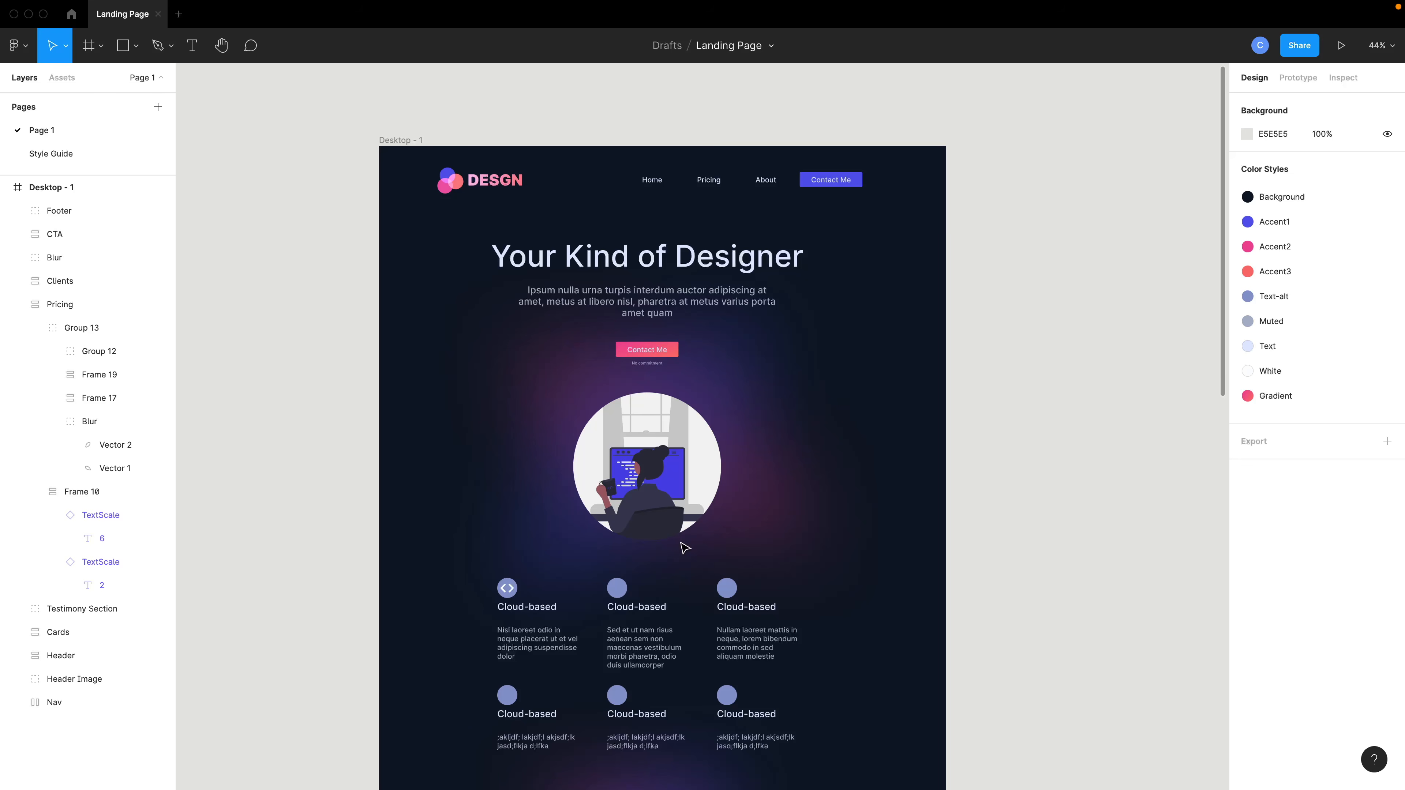